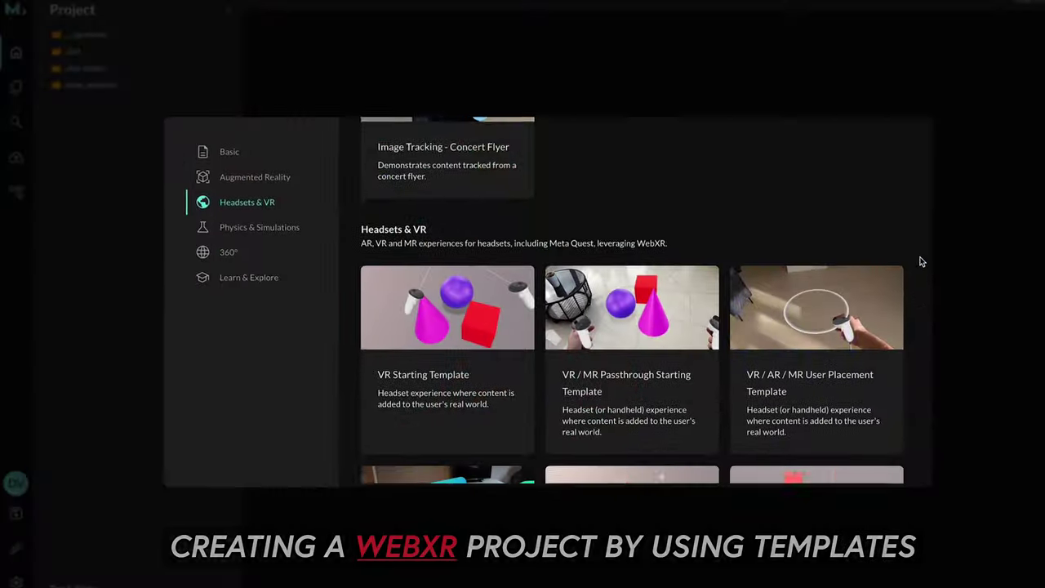
- Create a new Mattercraft project named 'Slingshot MR Game' in Zapworks and open it in Mattercraft (beta)
scroll(925, 260, down, 2)
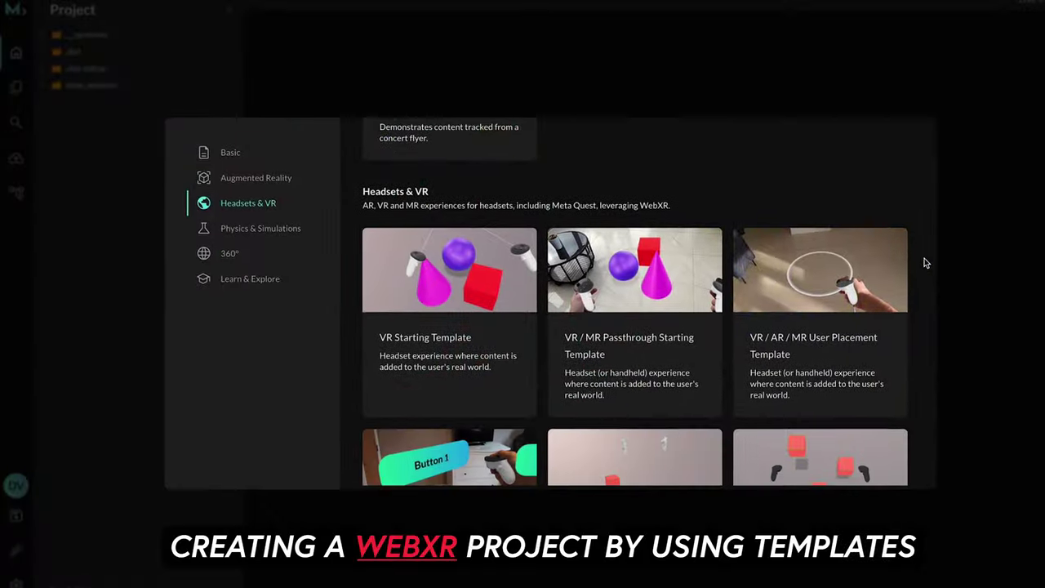
scroll(934, 264, down, 1)
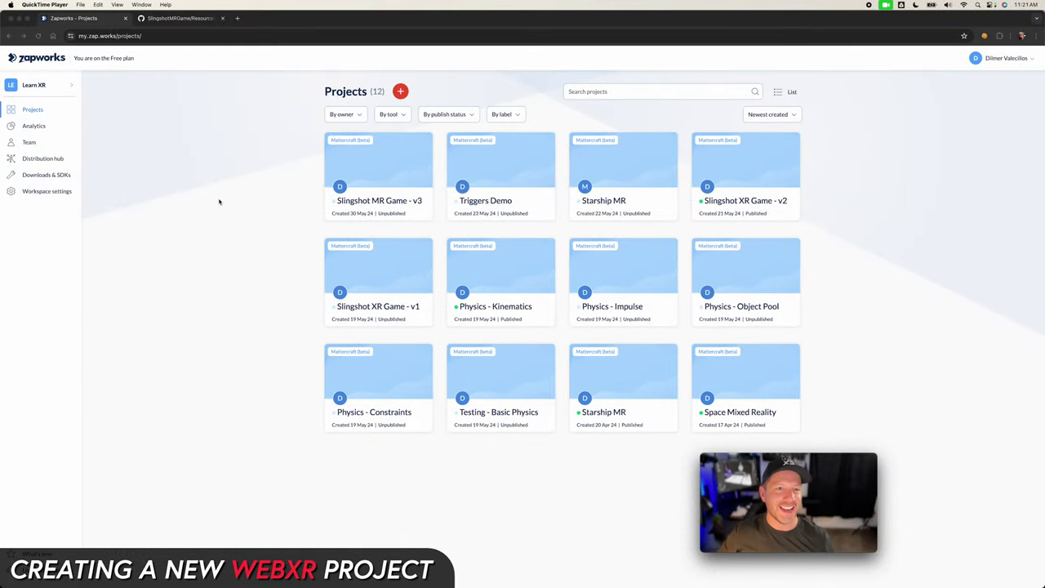
click(251, 154)
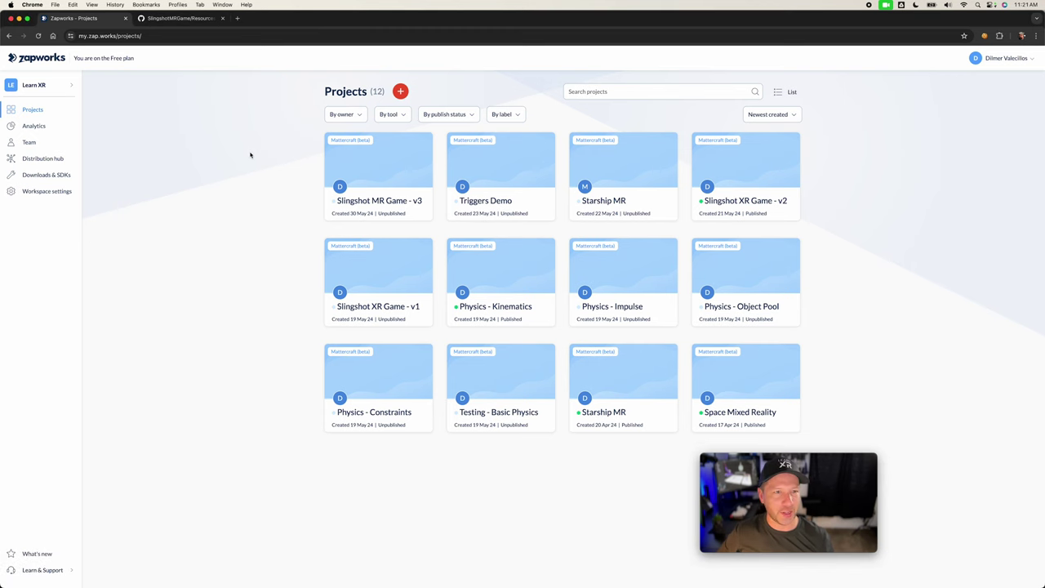
click(407, 91)
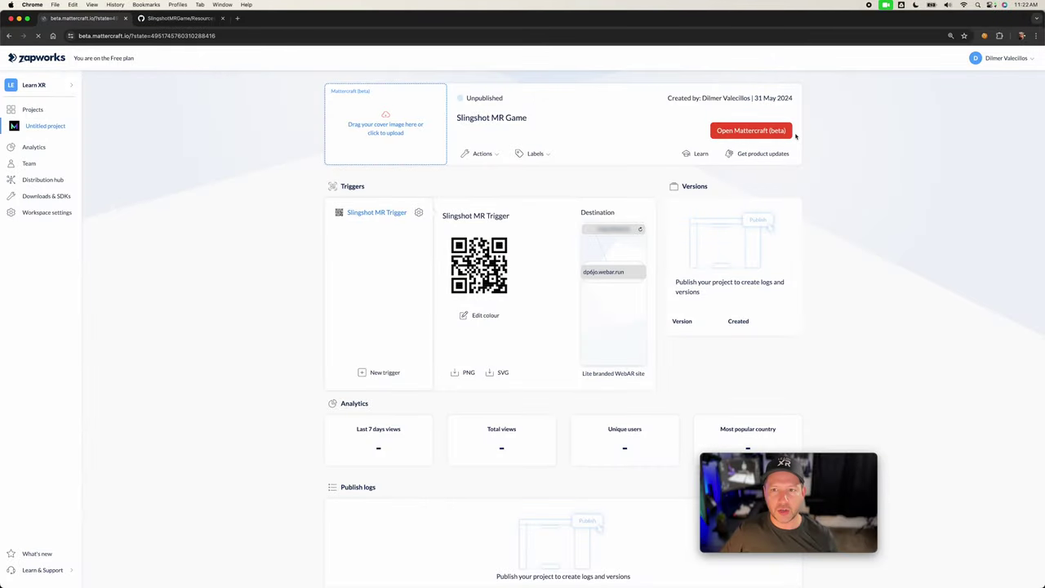
click(792, 133)
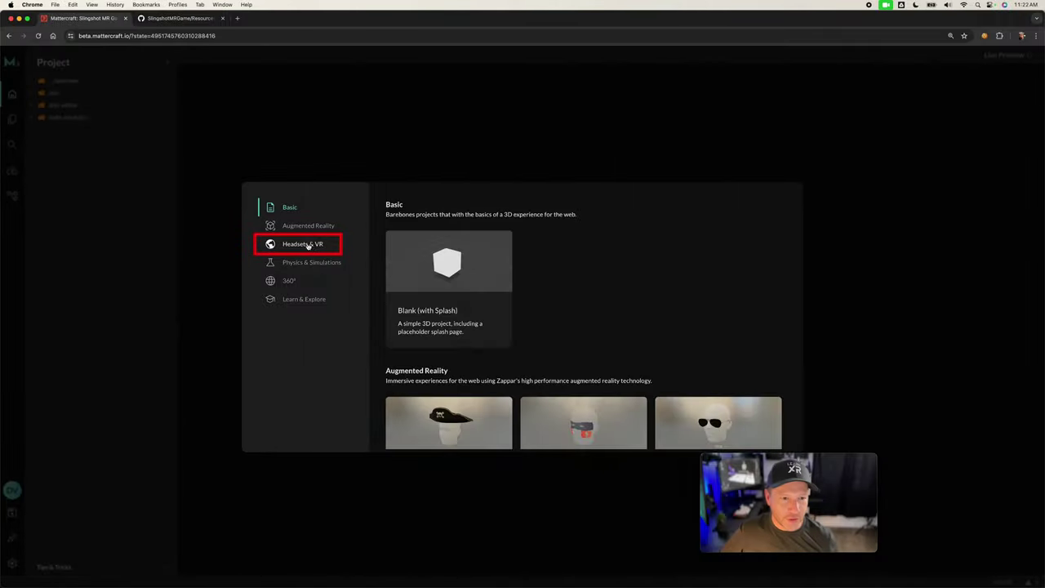
- Start the project from the Headsets & VR category's VR Starting Template
click(311, 247)
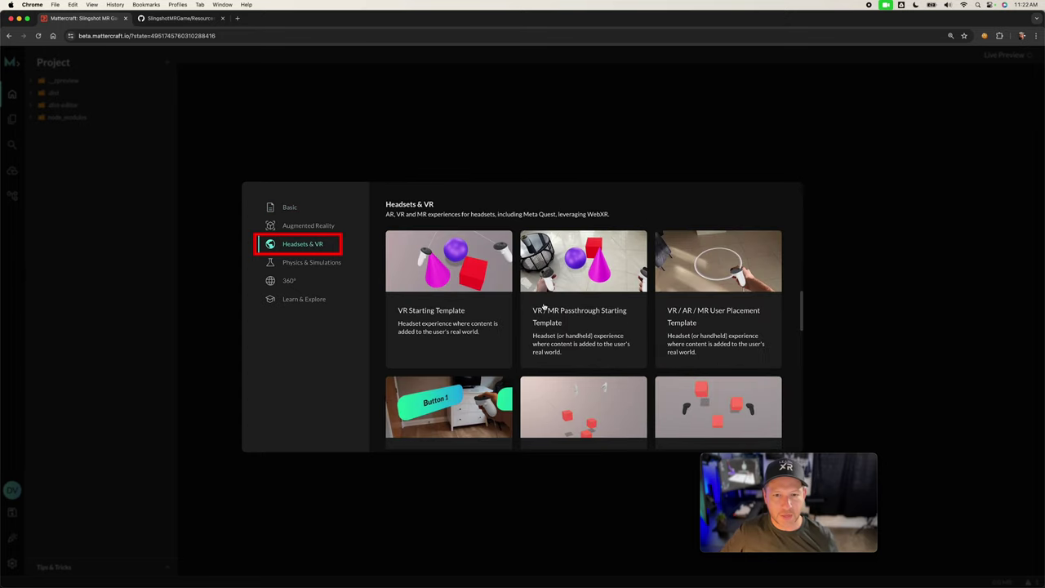
scroll(462, 278, down, 2)
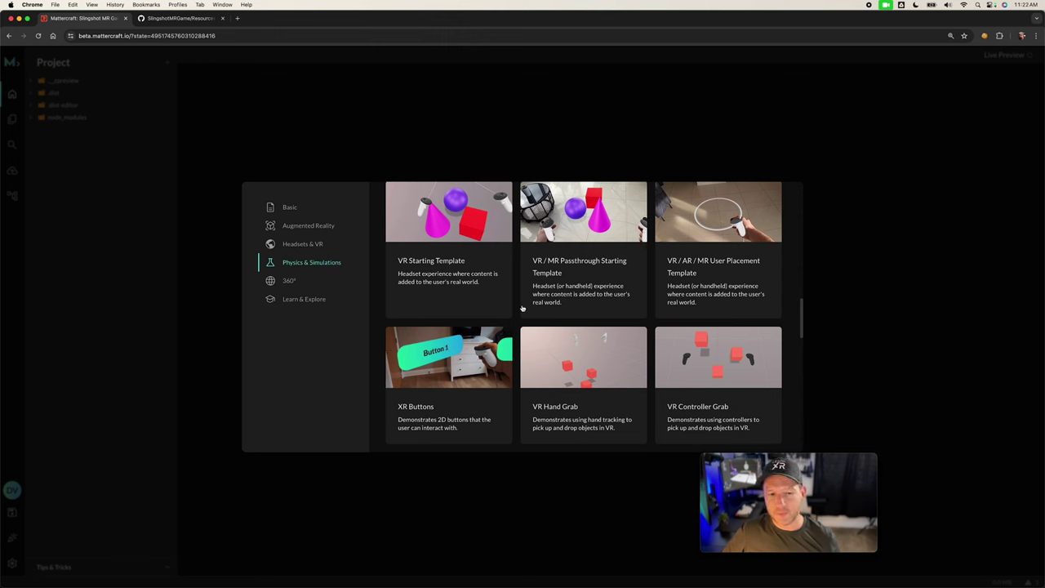
scroll(518, 314, down, 2)
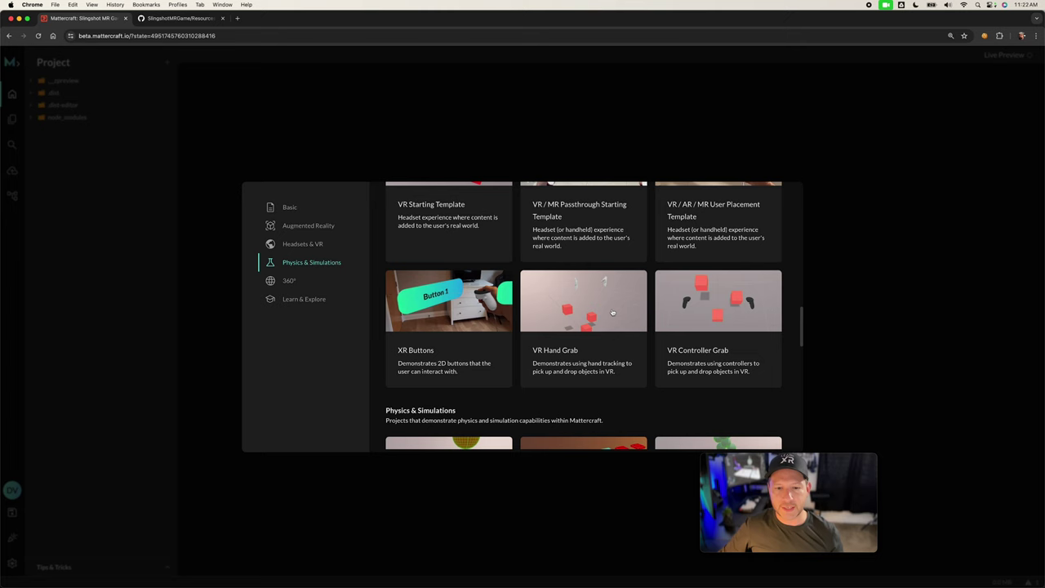
scroll(612, 313, up, 3)
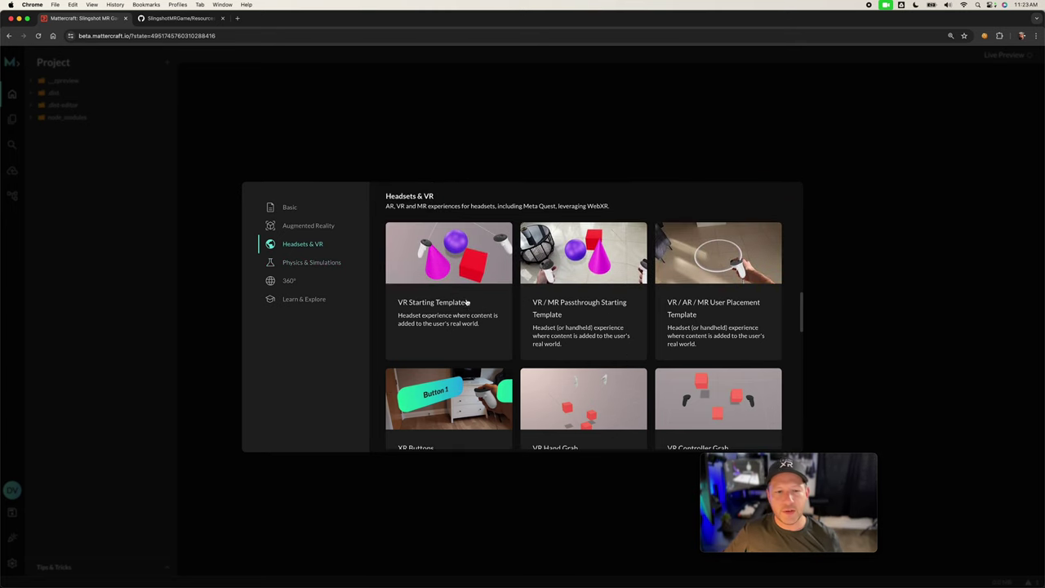
click(445, 280)
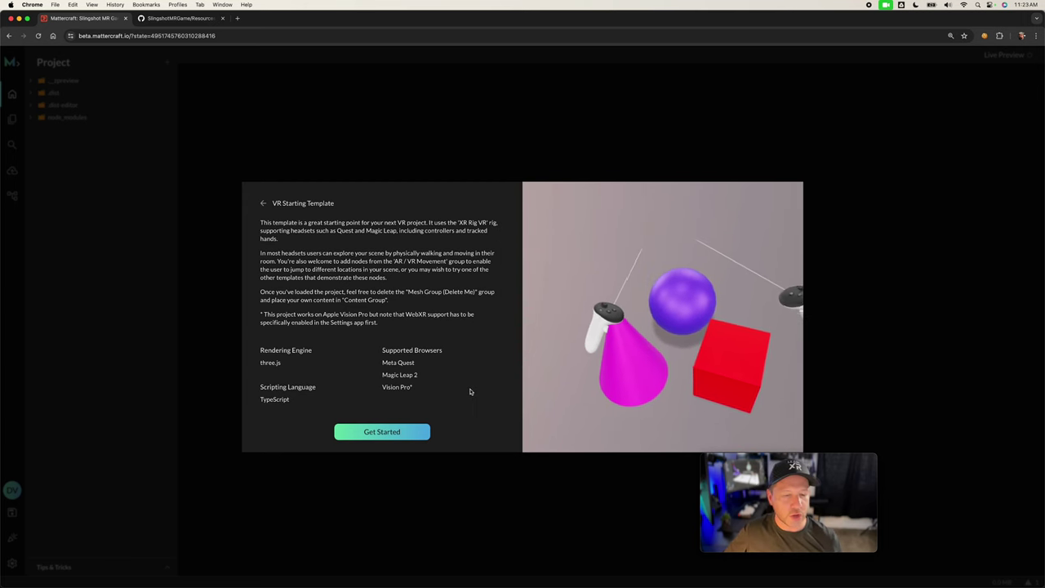
click(421, 429)
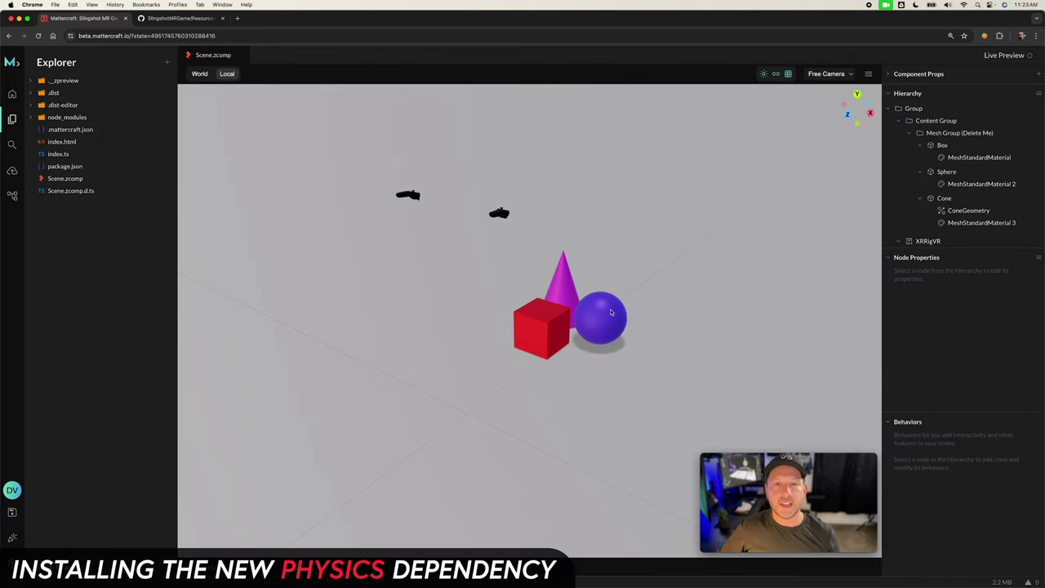
- Delete the Mesh Group (Delete Me) placeholder from the Hierarchy
click(968, 133)
key(Delete)
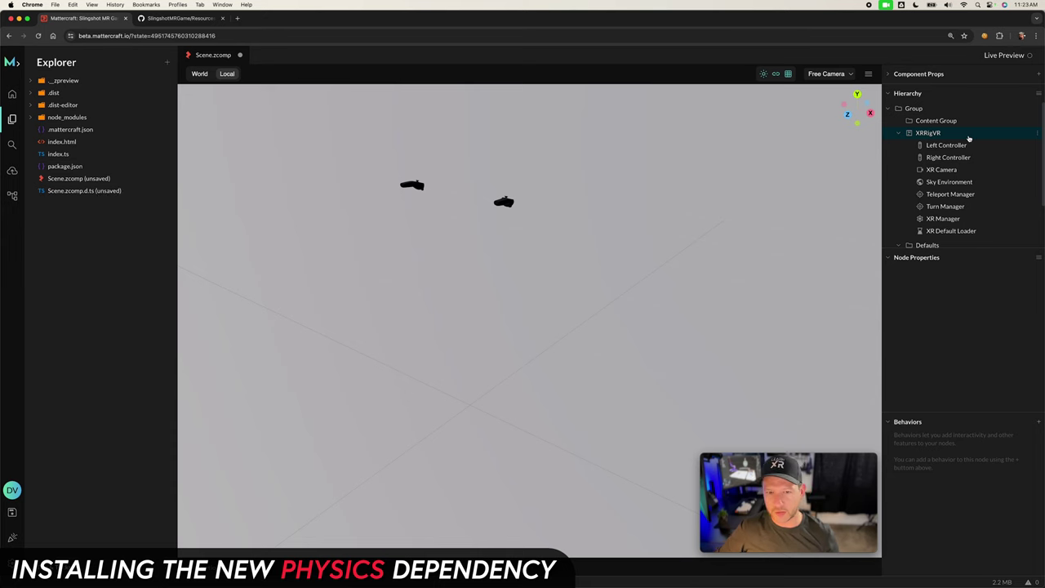
drag(651, 168, 627, 200)
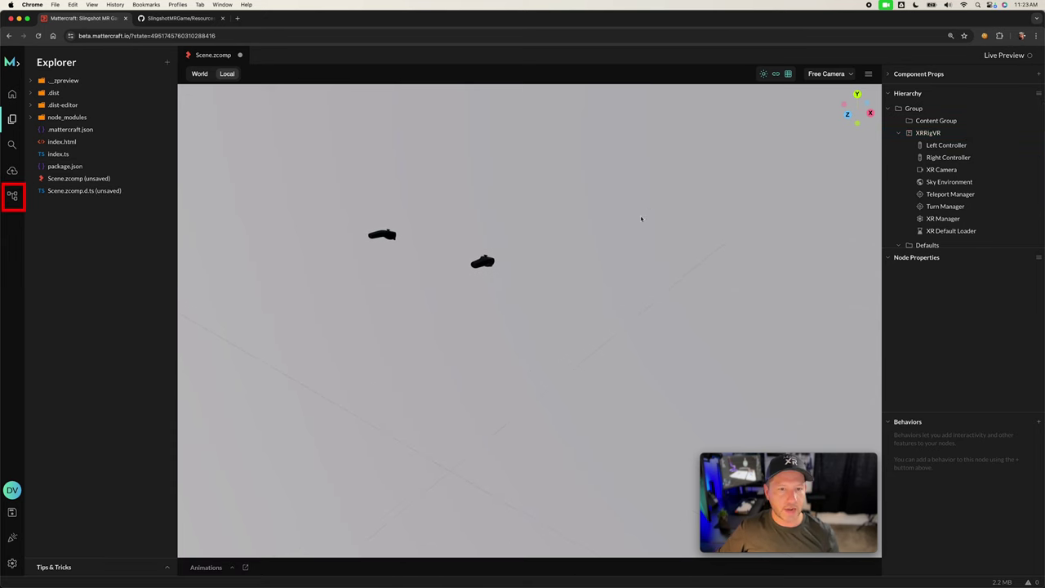
- Install the Havok Physics add-on from the Physics & Networking add-ons
click(13, 196)
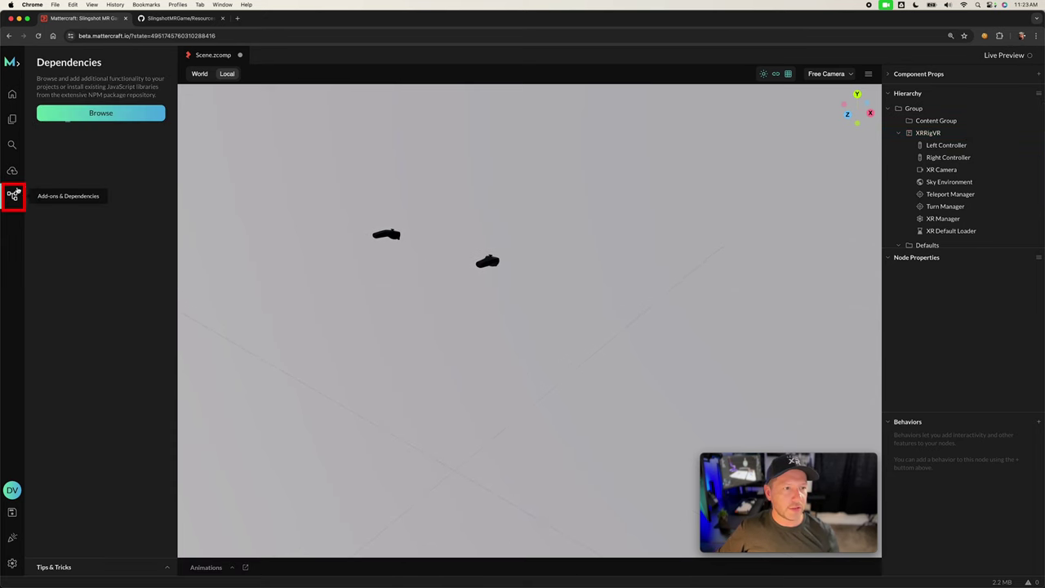
click(100, 112)
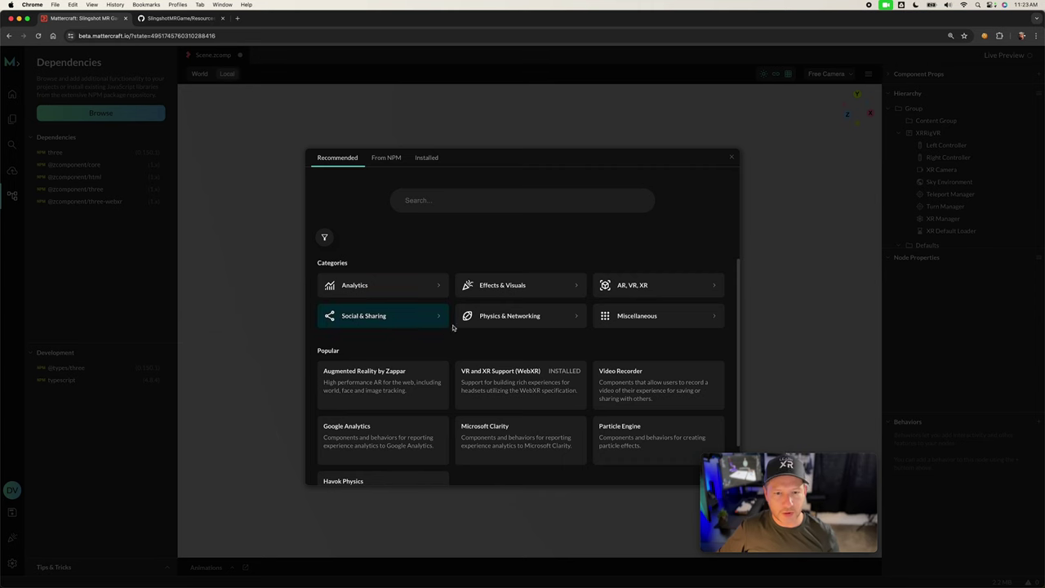
click(486, 322)
click(406, 299)
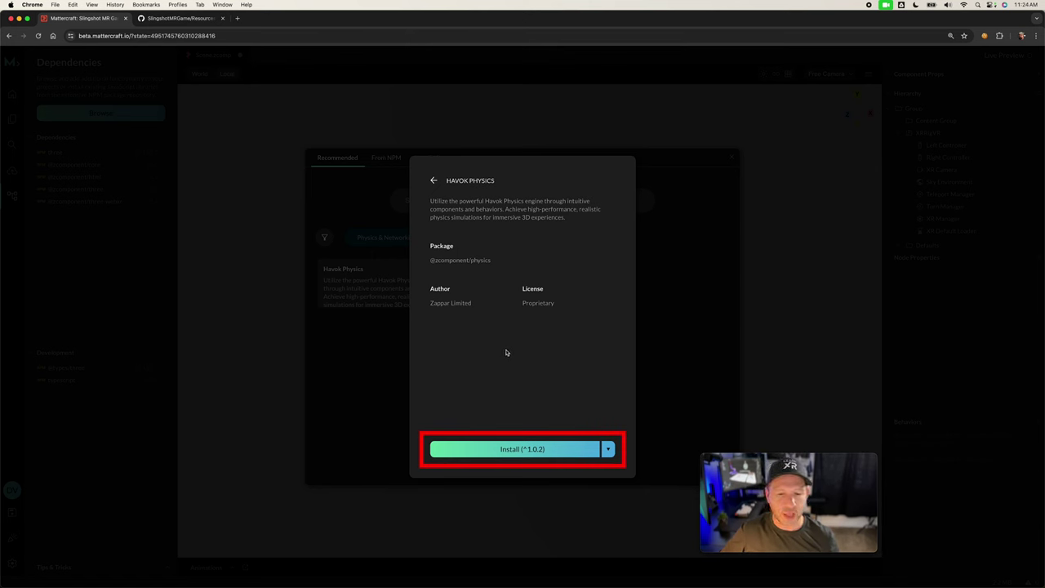
click(471, 448)
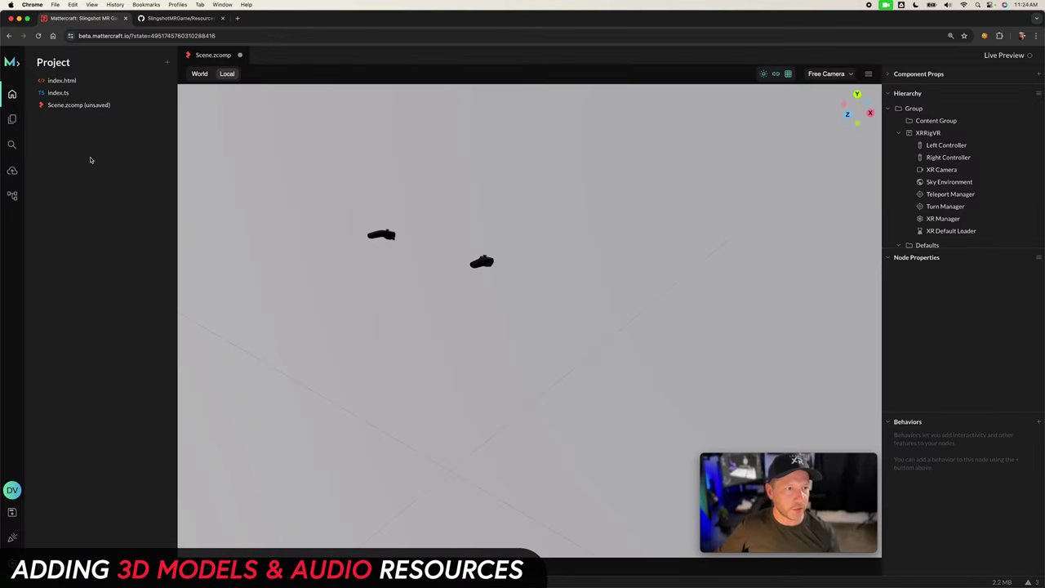
- Download Audio.zip from the SlingshotMRGame Resources folder on GitHub
click(173, 18)
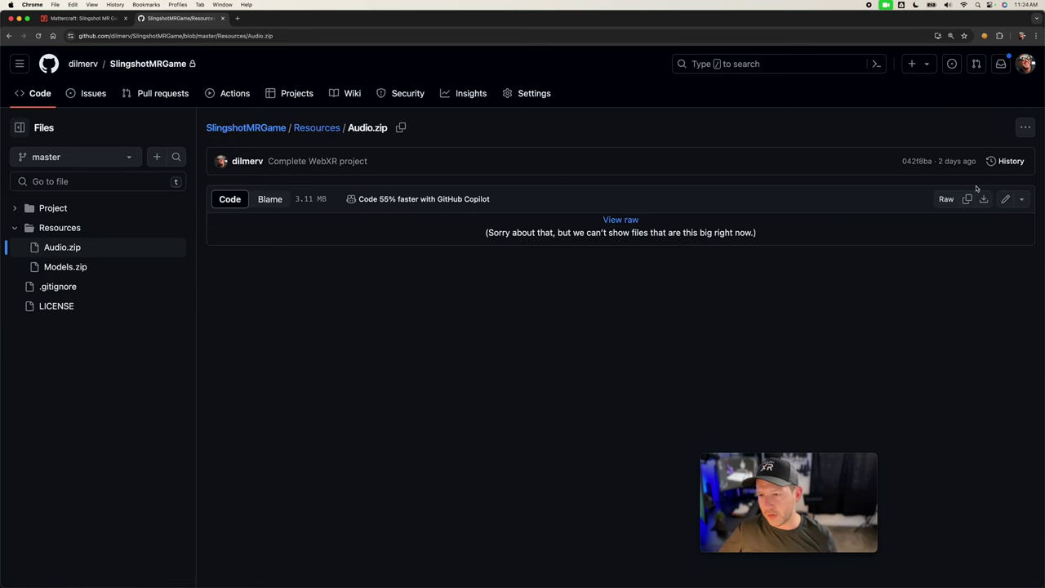
click(1030, 132)
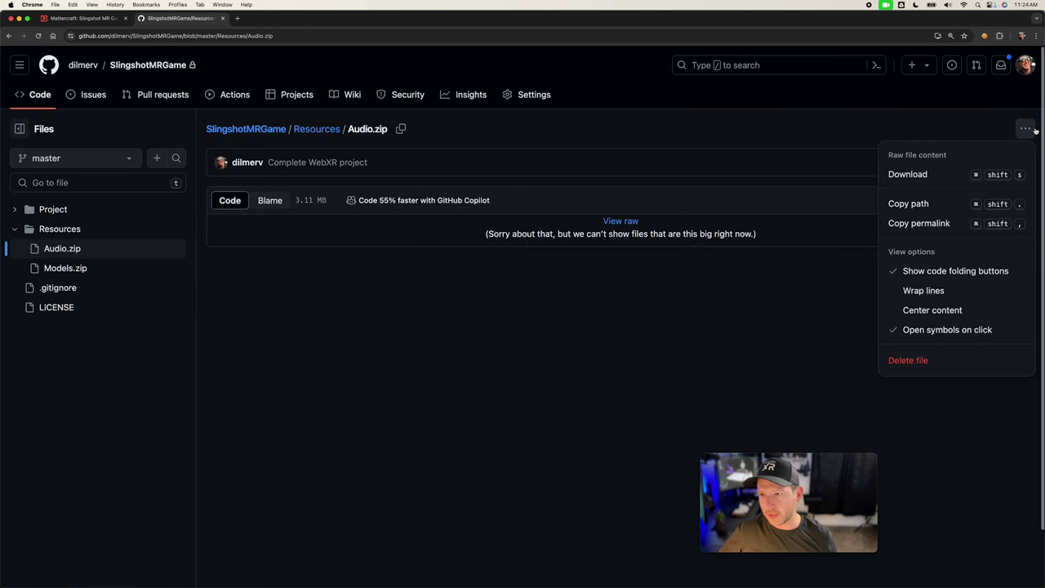
click(917, 181)
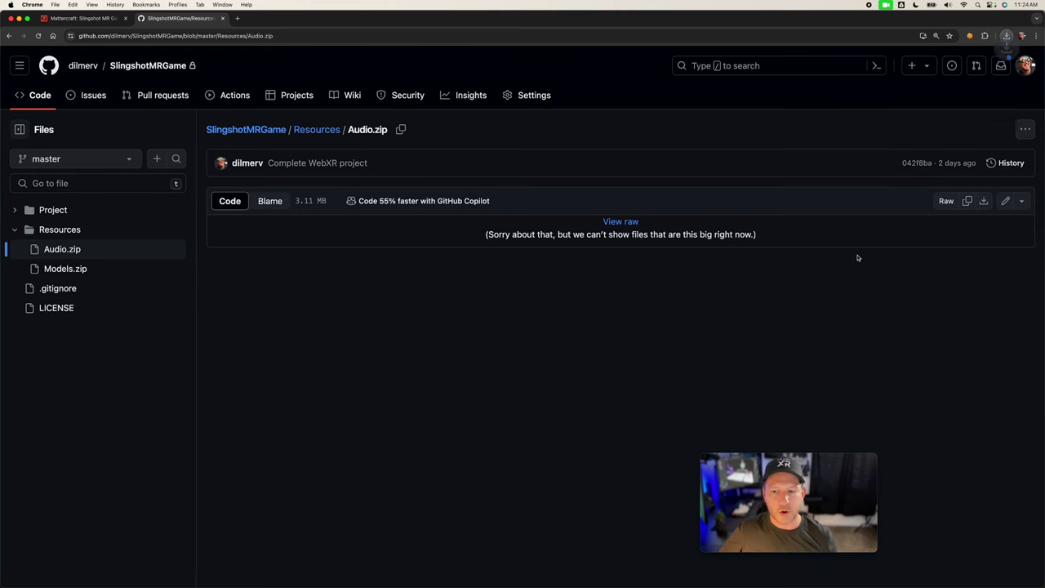
- Download Models.zip from the same Resources folder
click(326, 130)
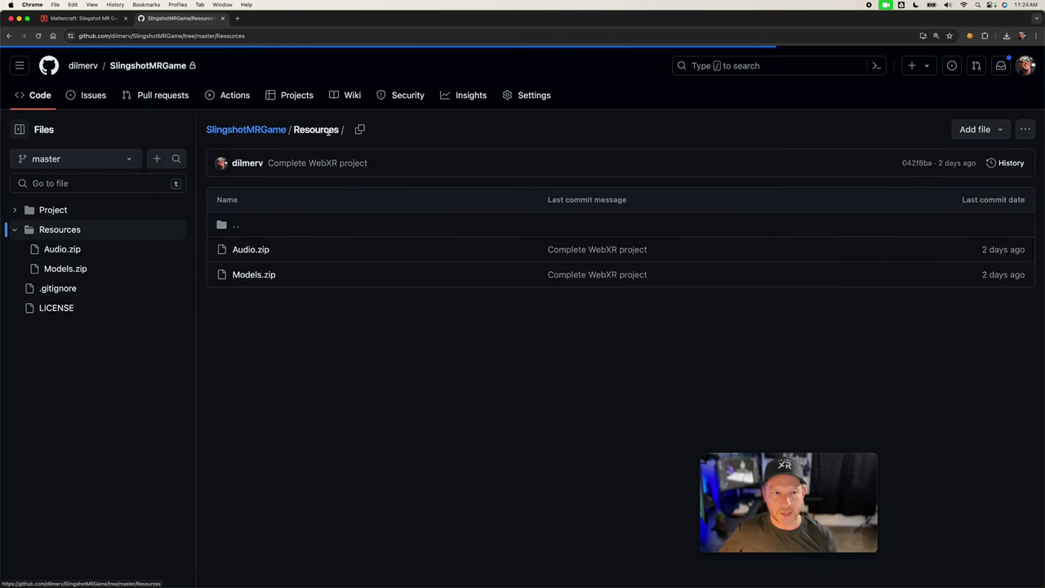
click(252, 276)
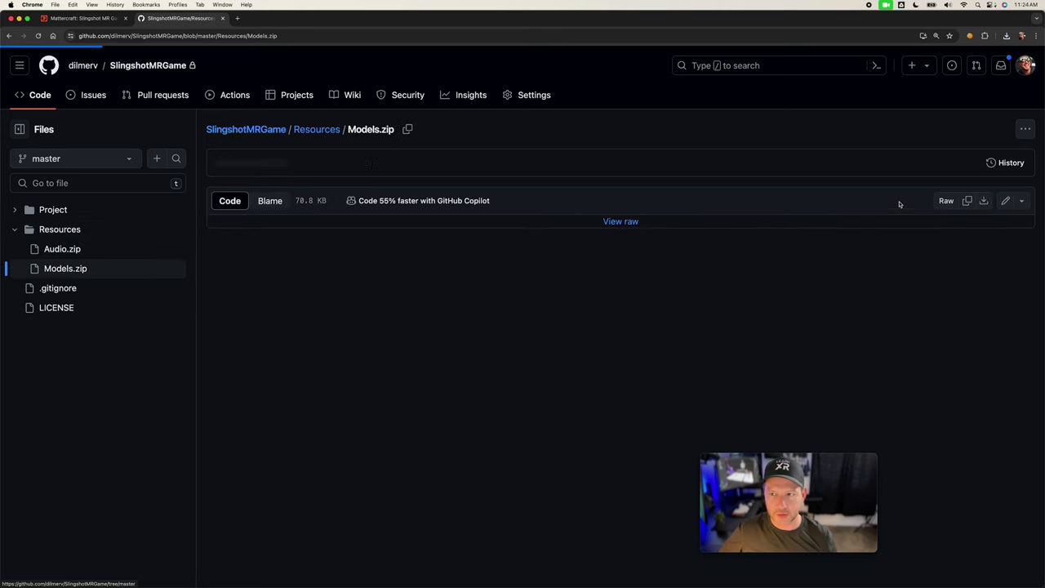
click(1026, 131)
click(908, 174)
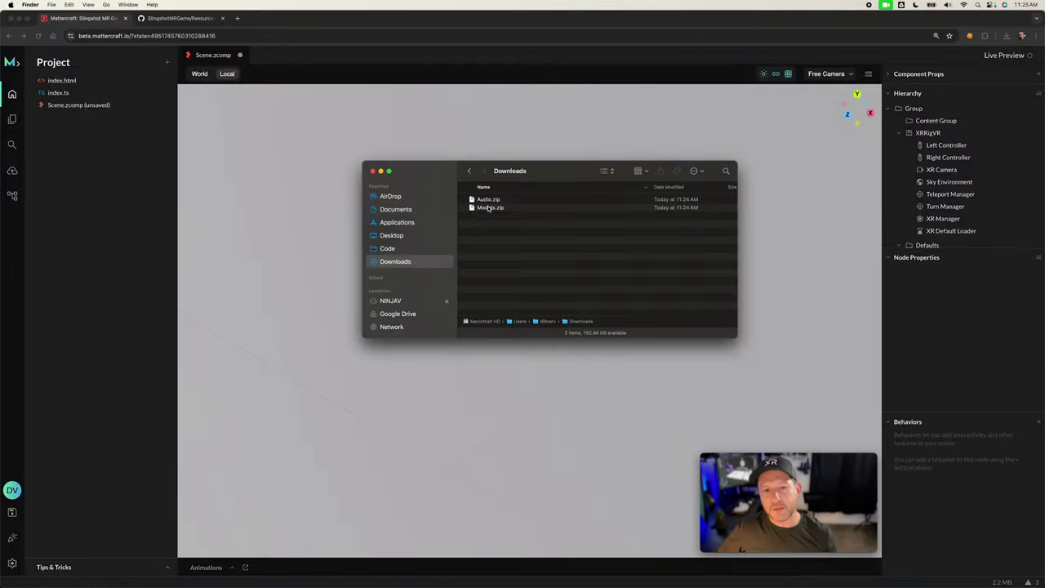
- Unzip Audio.zip and Models.zip and open the extracted Audio folder
double_click(490, 201)
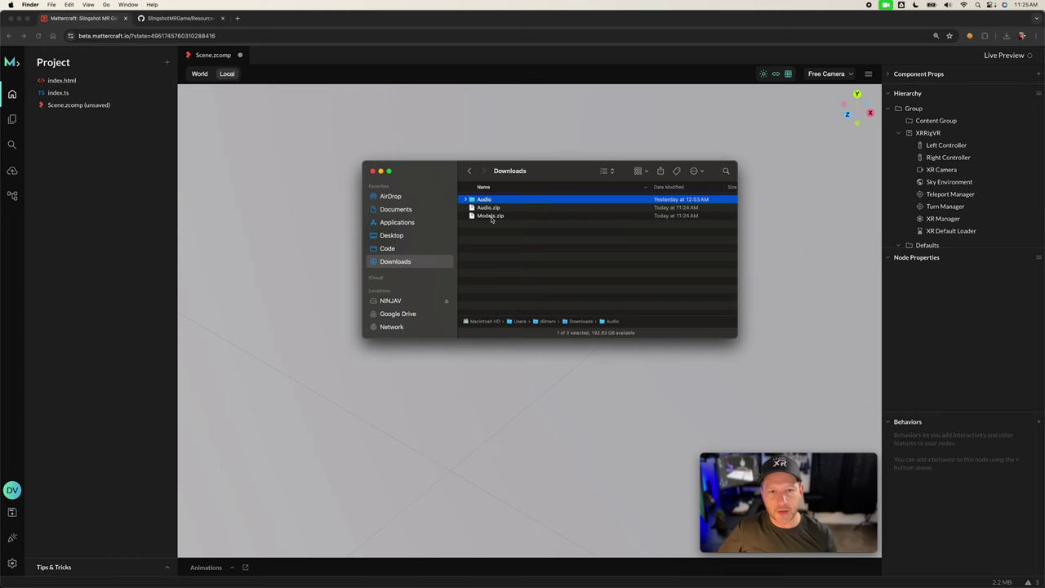
double_click(491, 216)
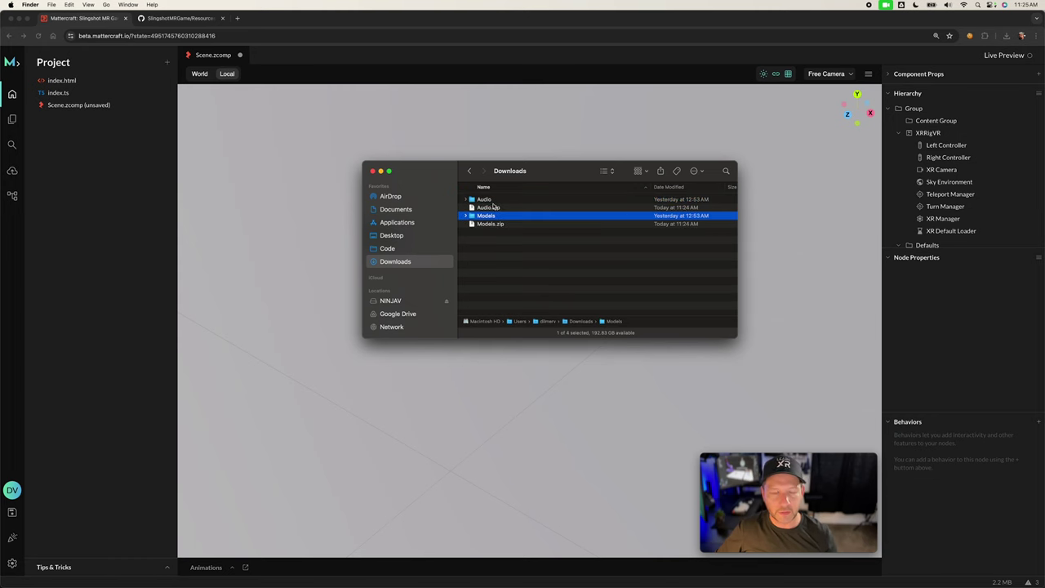
double_click(488, 200)
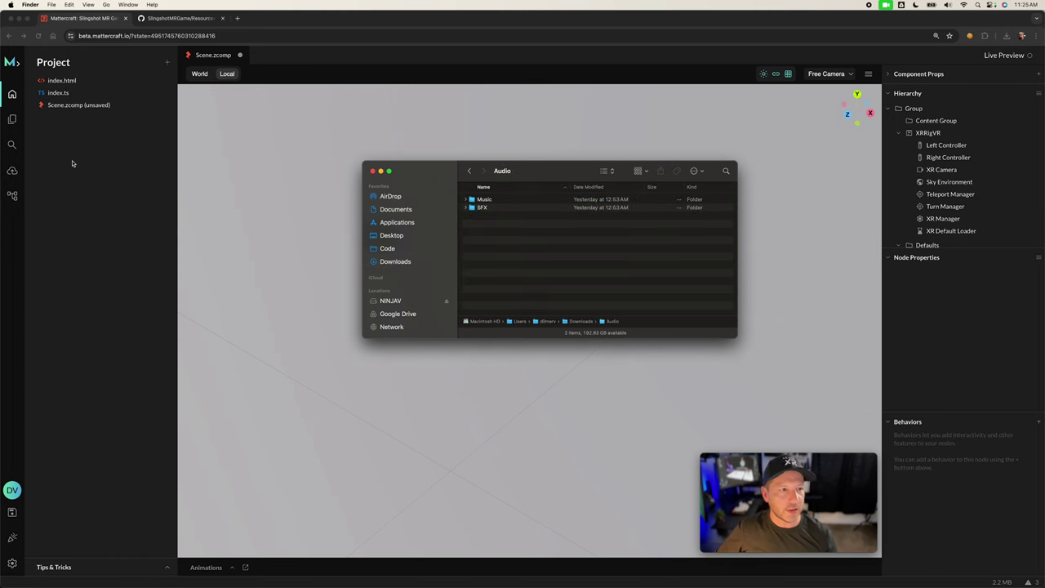
- Create an Audio folder in the Mattercraft project with Music and SFX subfolders
click(57, 166)
click(169, 62)
click(204, 68)
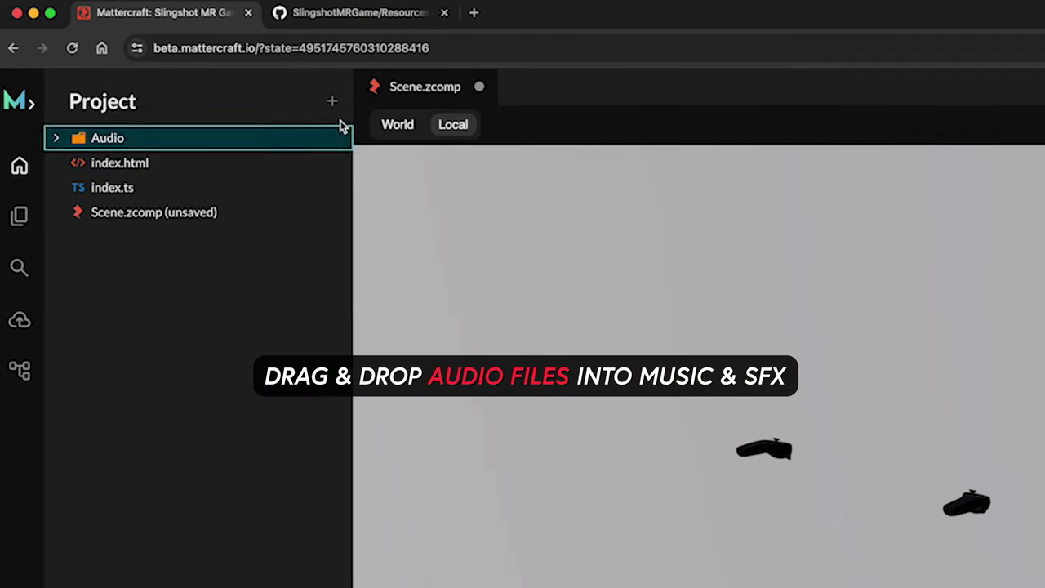
click(343, 138)
click(563, 181)
text(Music)
key(Return)
right_click(217, 141)
mouse_move(413, 166)
click(478, 181)
text(SFX)
- Drop the music track into the Music folder and open the SFX folder in Finder
drag(642, 210, 82, 59)
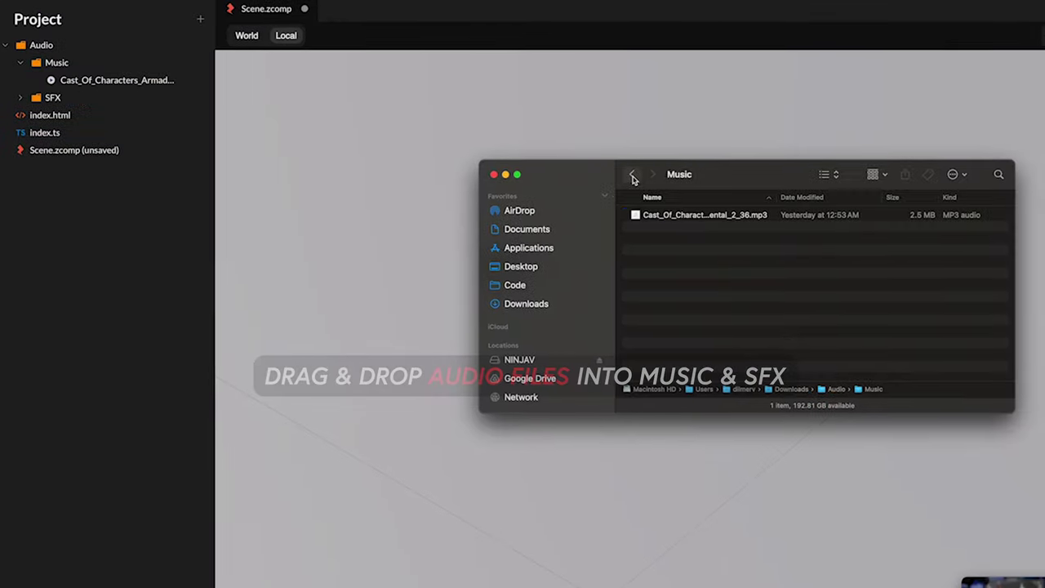
click(634, 175)
double_click(674, 236)
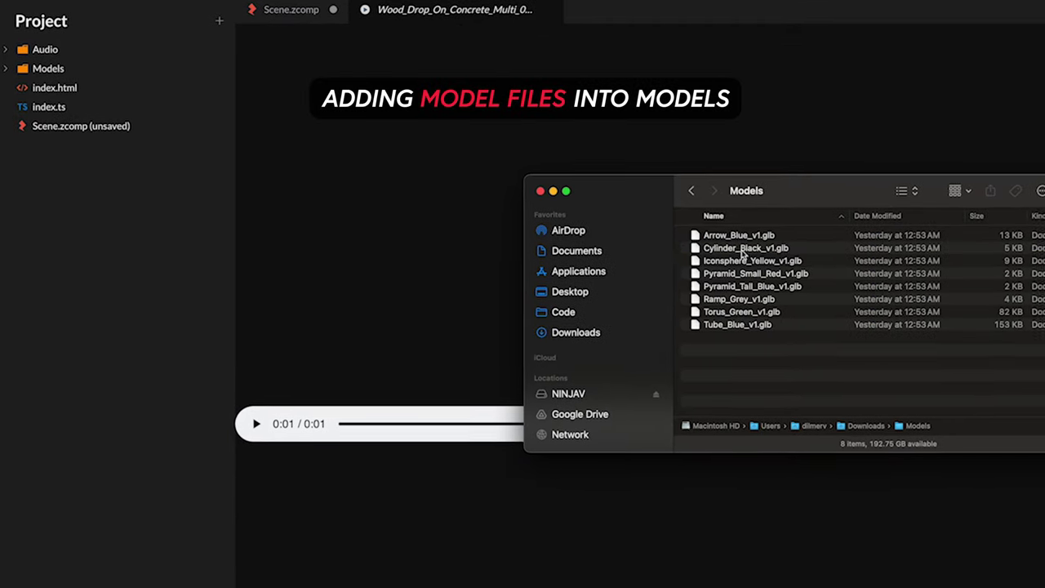
- Add all eight .glb model files to the Models folder and preview the blue arrow model
key(super+a)
drag(774, 266, 49, 70)
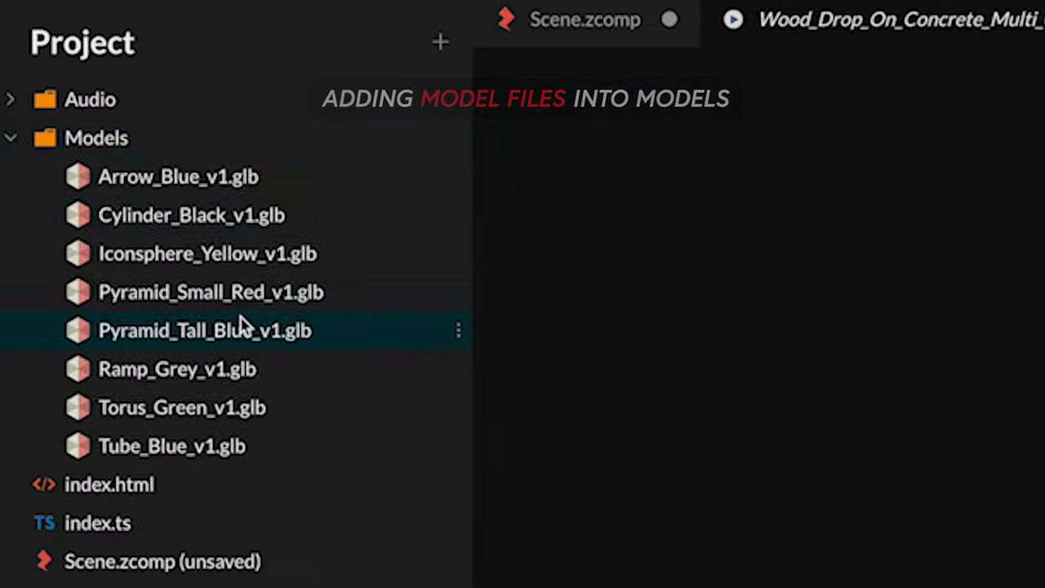
click(90, 89)
drag(590, 326, 516, 340)
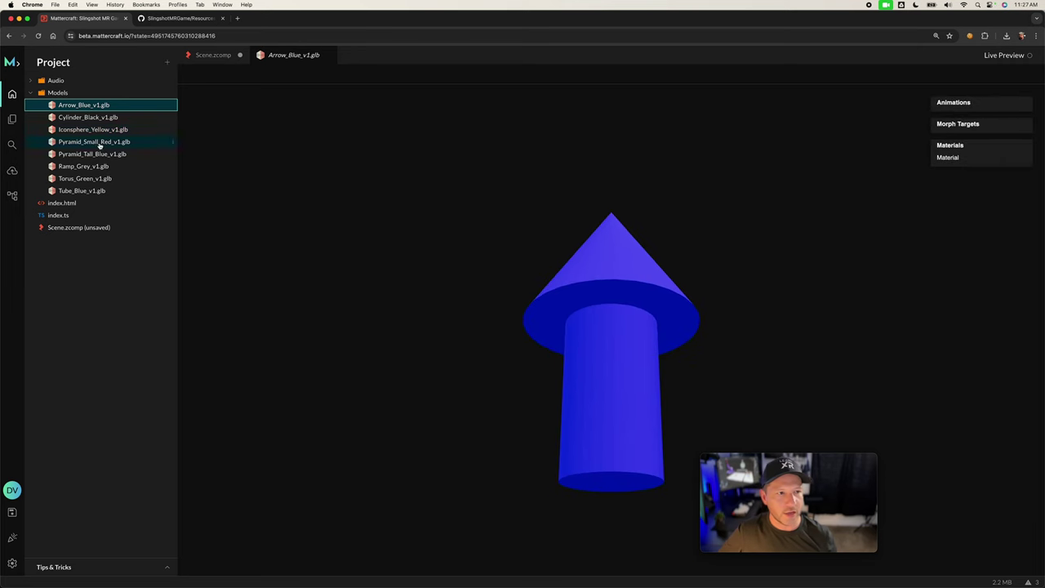
- Preview the black cylinder, blue pyramid and blue tube slide models, orbiting the pyramid and tube
click(95, 118)
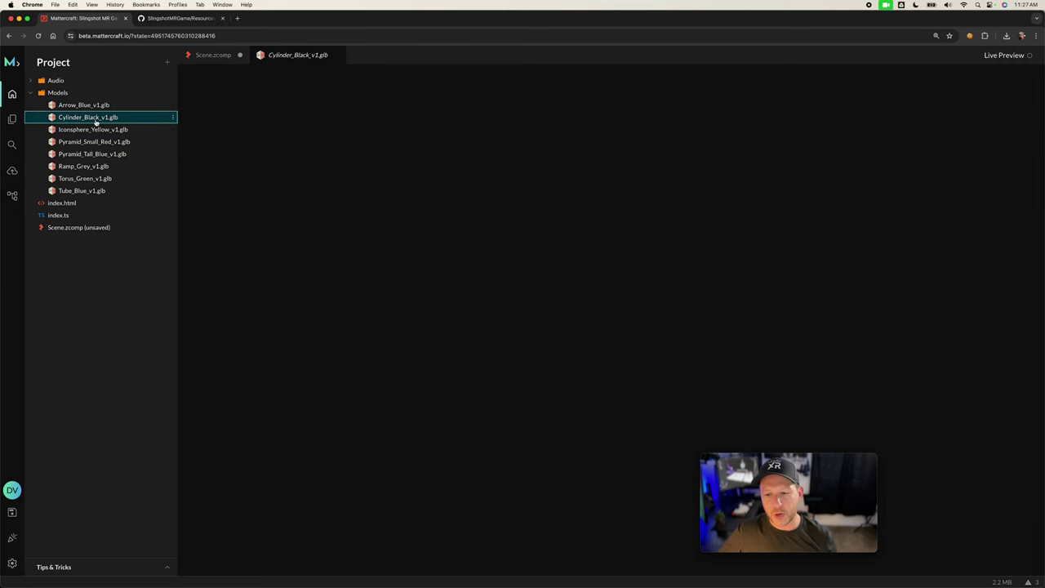
click(98, 153)
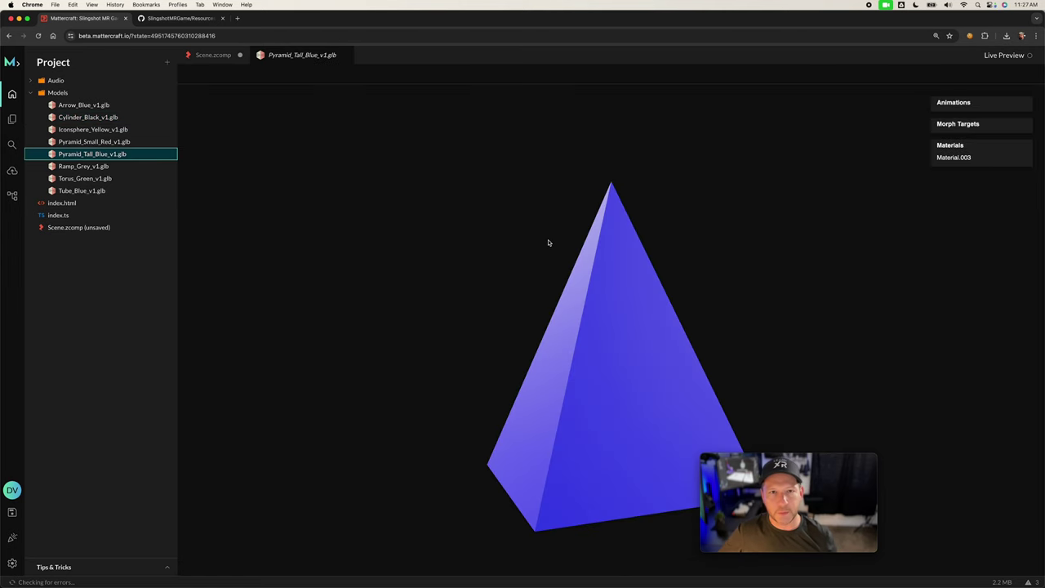
drag(589, 363, 596, 365)
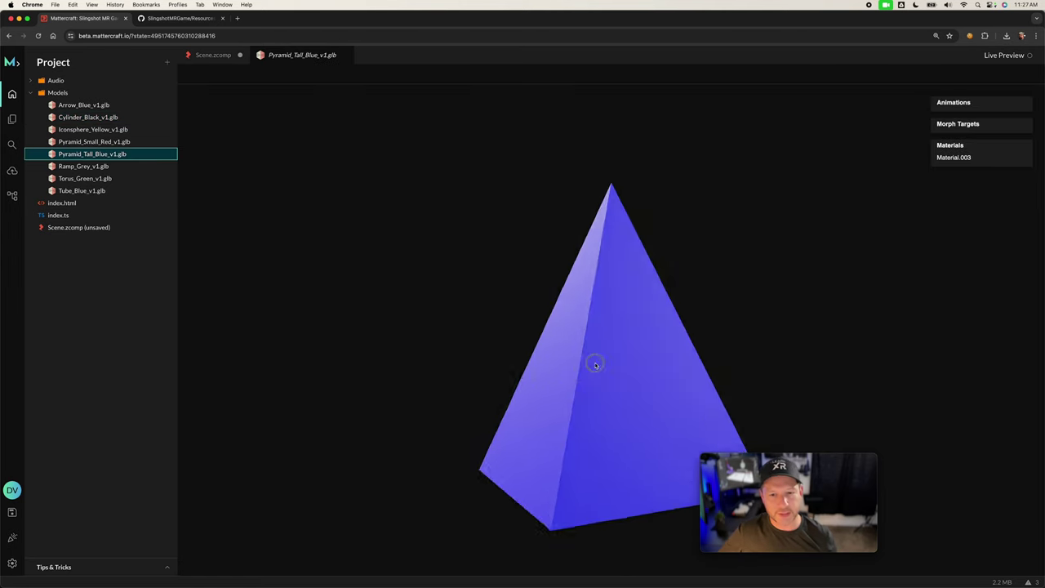
click(81, 190)
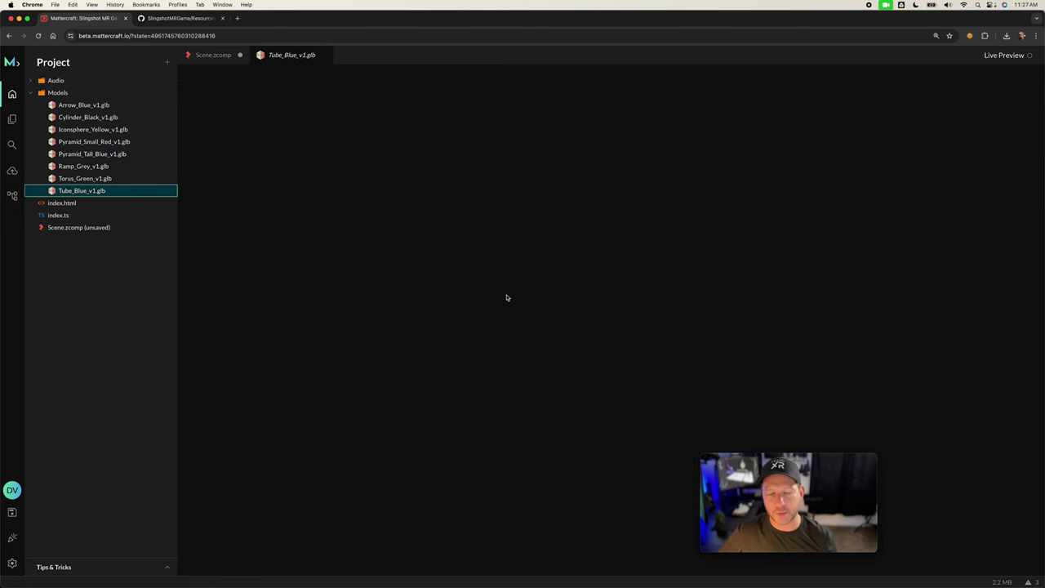
drag(575, 327, 774, 350)
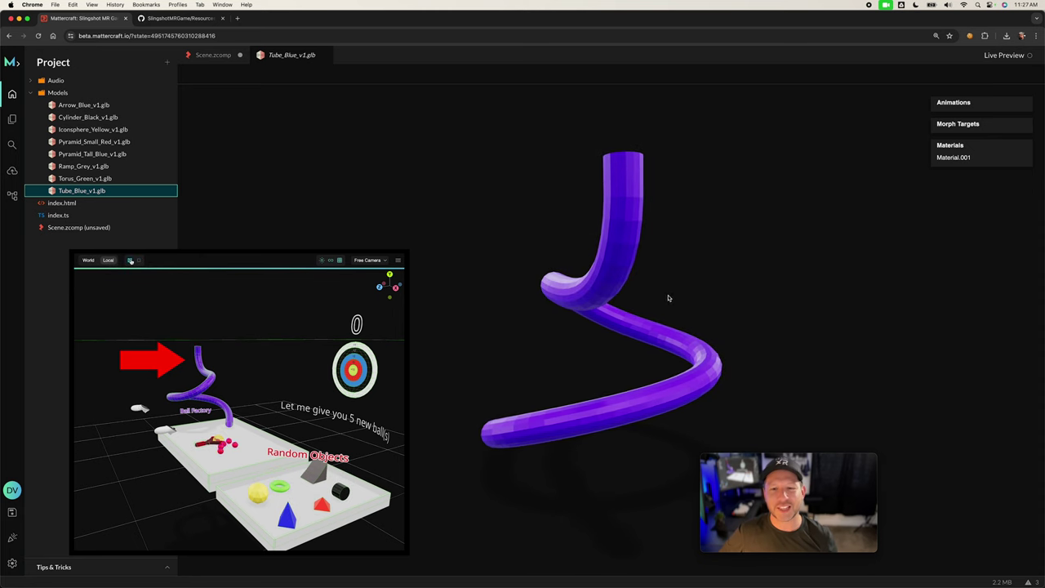
drag(648, 226, 537, 246)
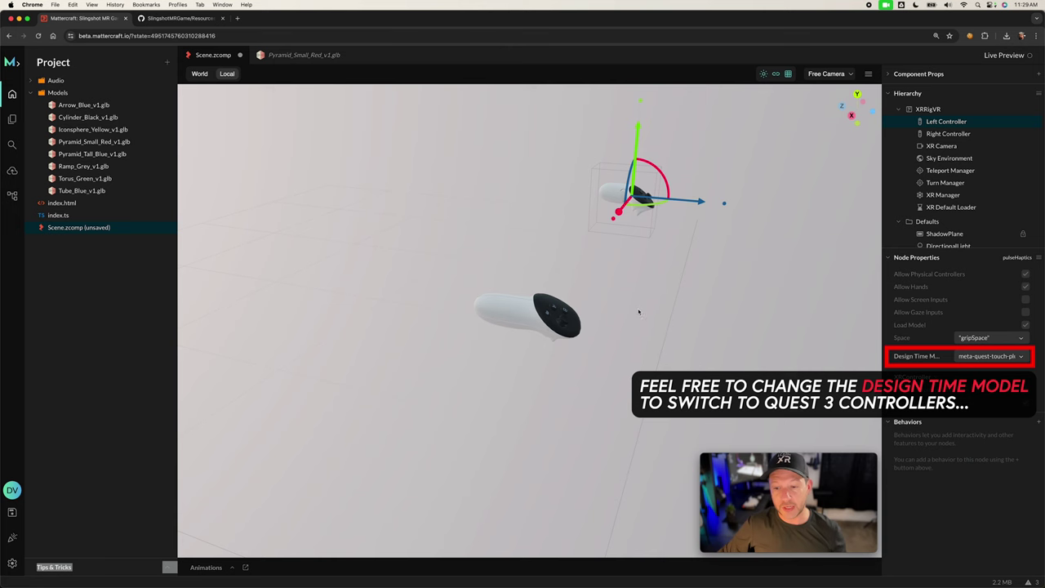
- Add a RigidbodyGrabber child under the Left Controller
right_drag(646, 302, 583, 354)
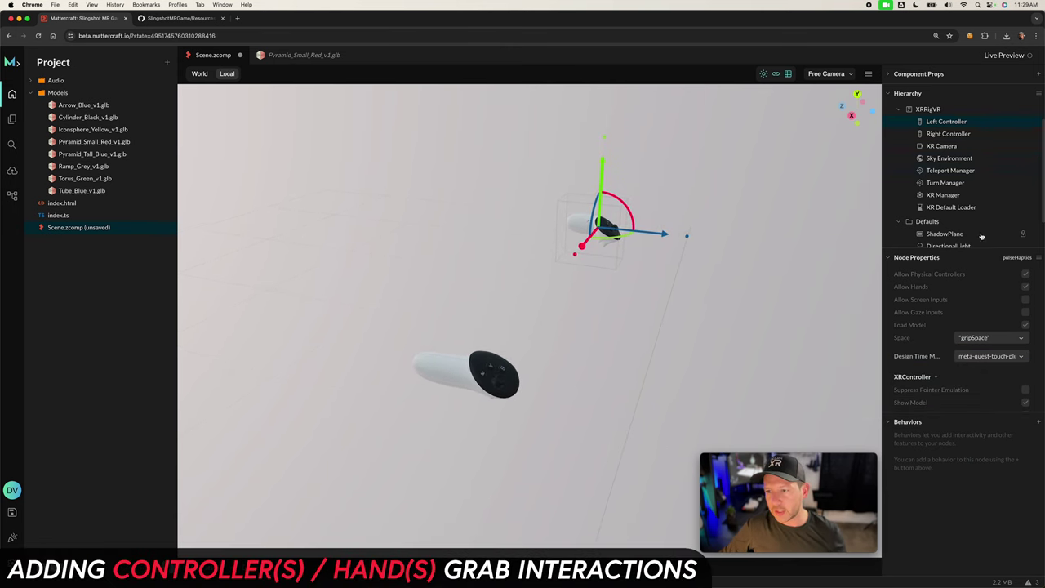
click(890, 257)
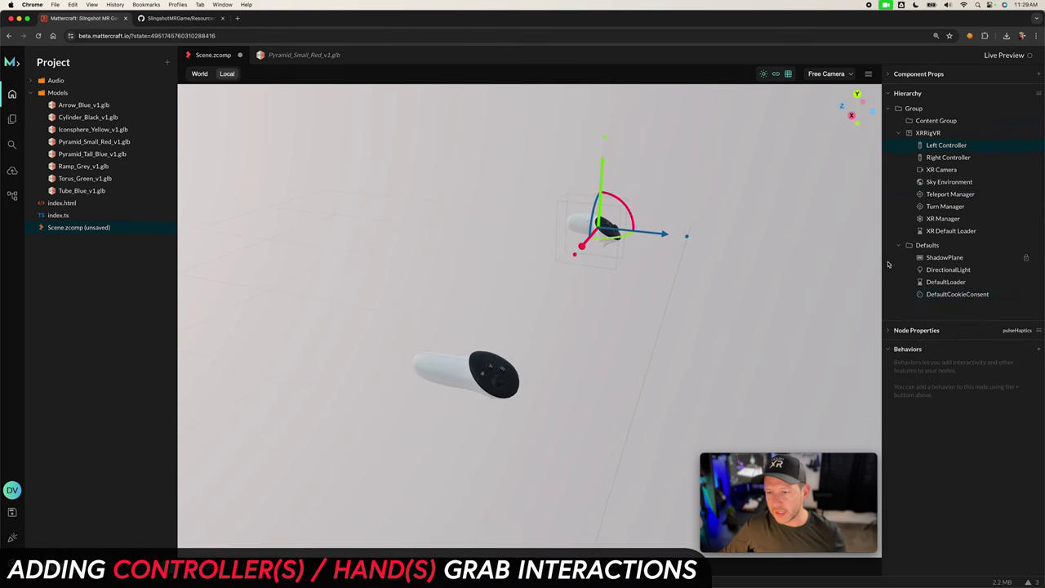
right_click(945, 146)
mouse_move(871, 155)
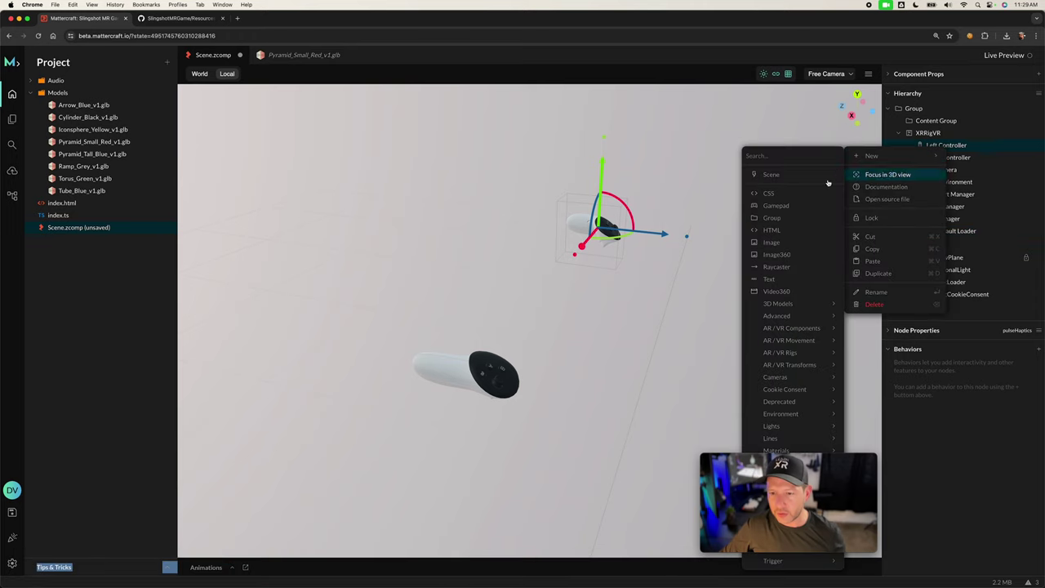
mouse_move(789, 510)
mouse_move(682, 518)
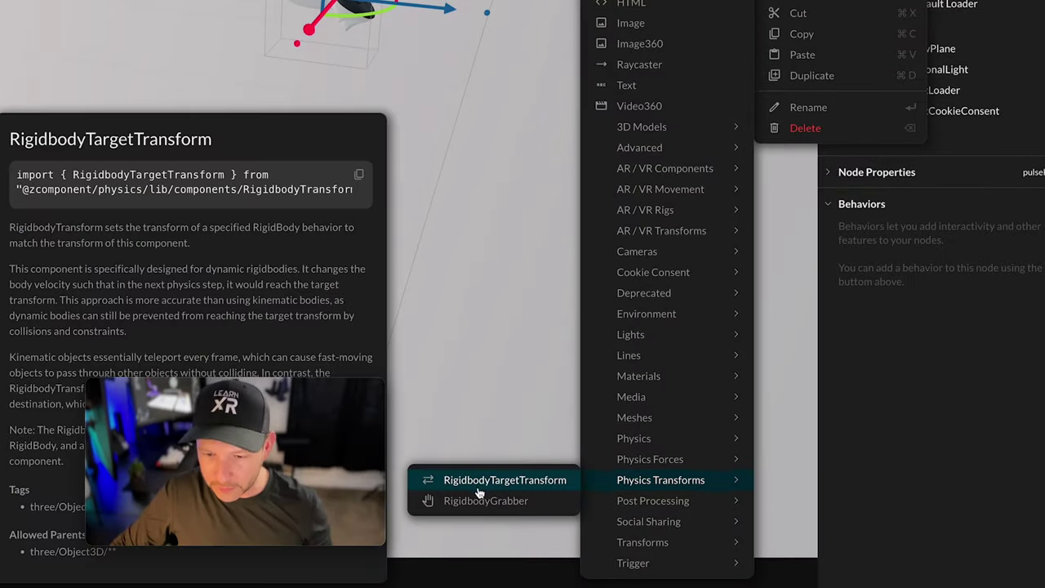
click(475, 502)
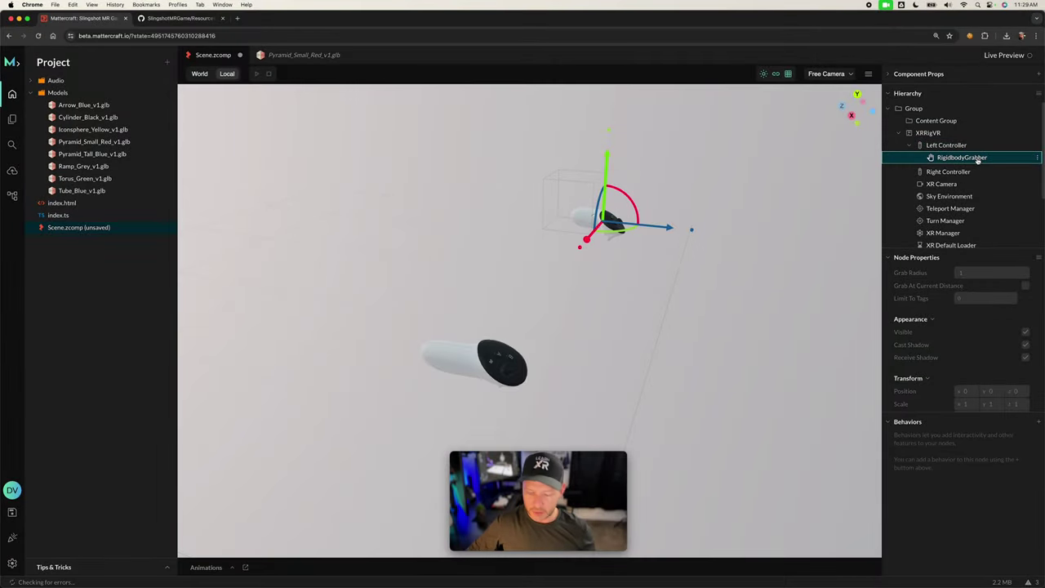
- Rename the grabber 'RigidbodyGrabber Left' and set its Grab Radius to 0.1
double_click(972, 157)
text(Left)
key(Return)
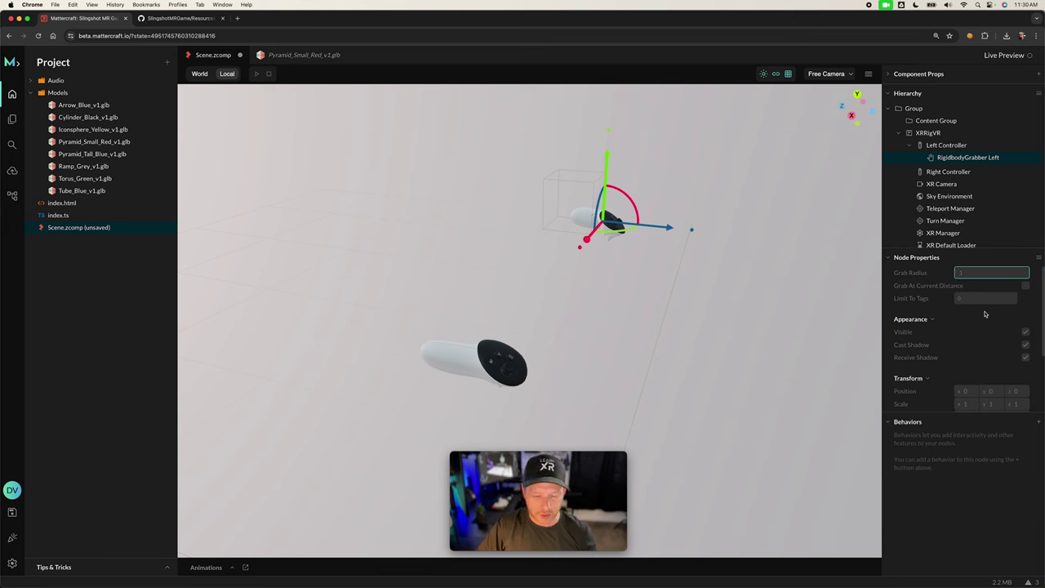
text(0.1)
key(Return)
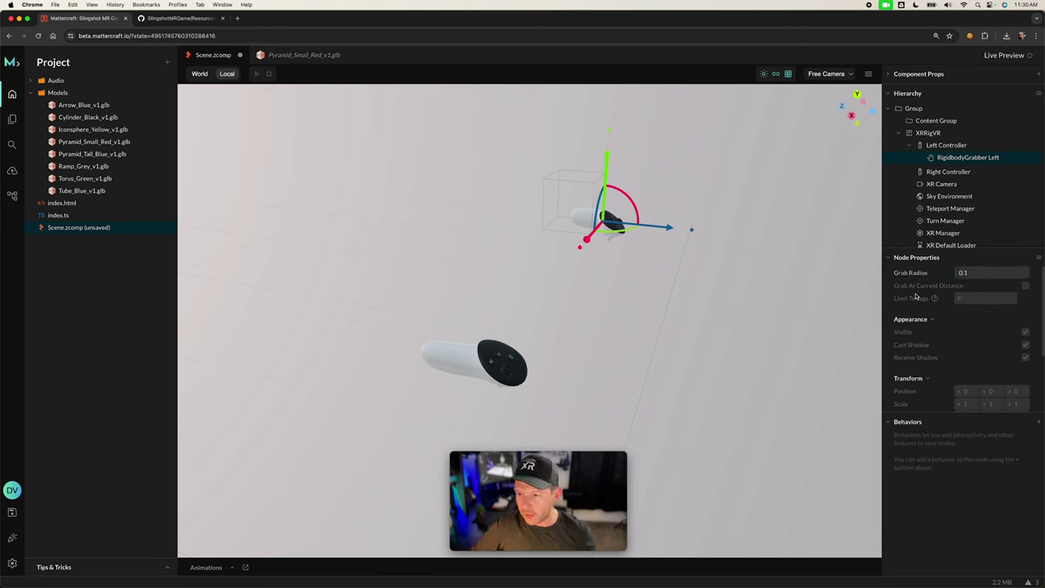
scroll(1019, 347, down, 3)
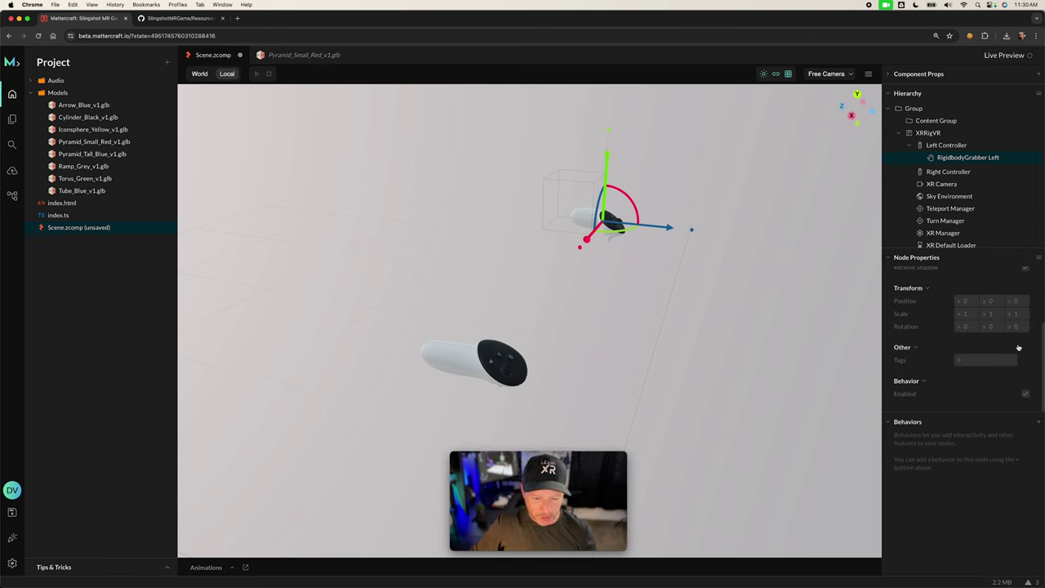
scroll(1018, 347, up, 3)
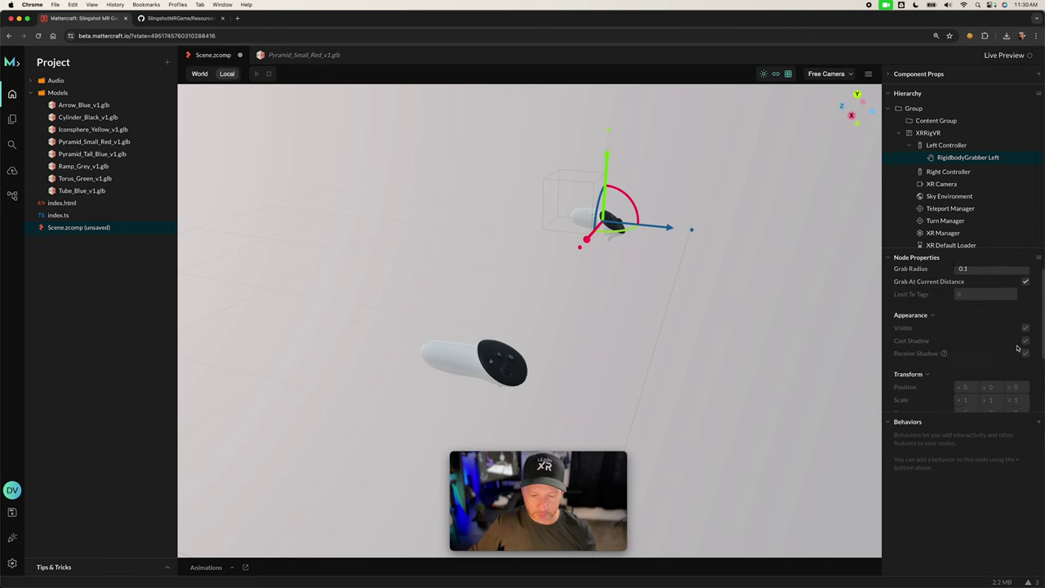
click(960, 147)
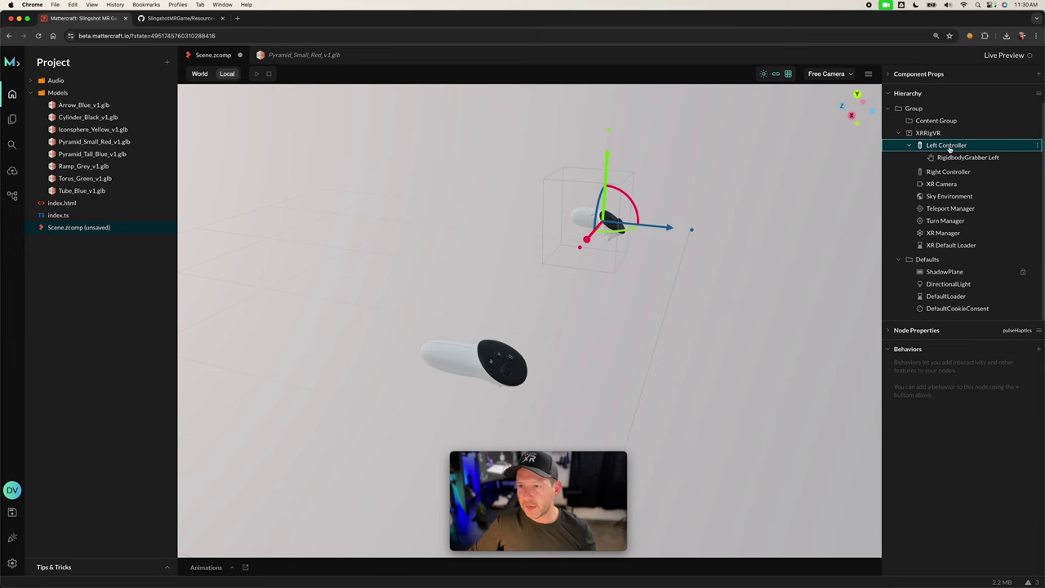
- Add a Set Grab State behavior on onSelectStart using RigidbodyGrabber Left, with State on
click(1037, 351)
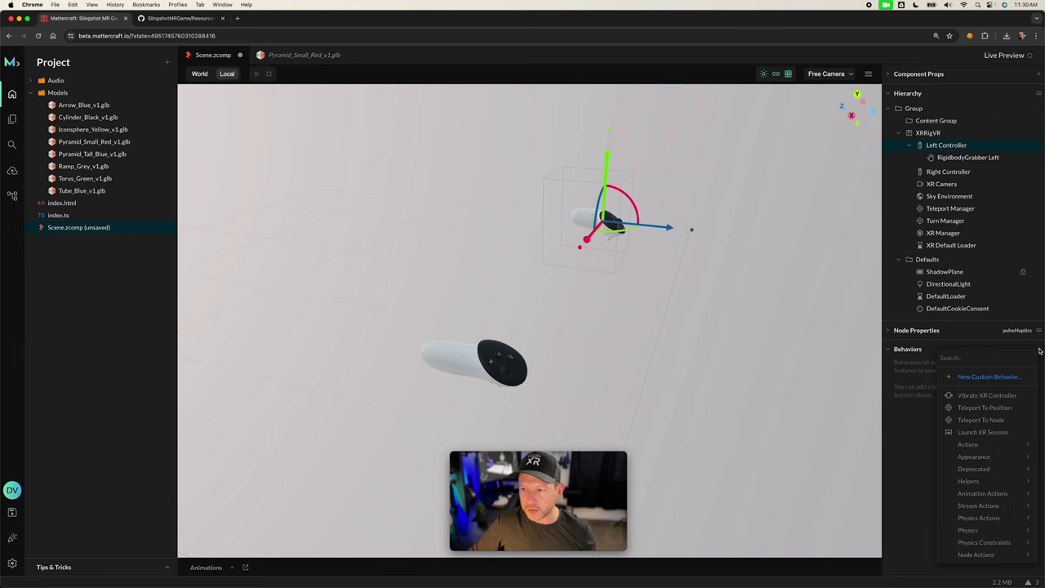
mouse_move(981, 521)
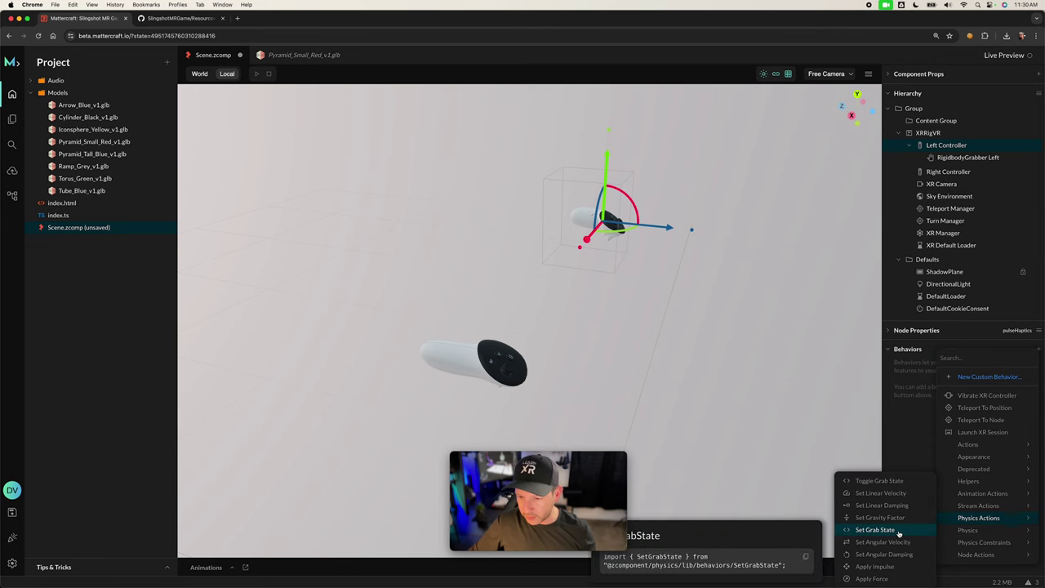
click(875, 530)
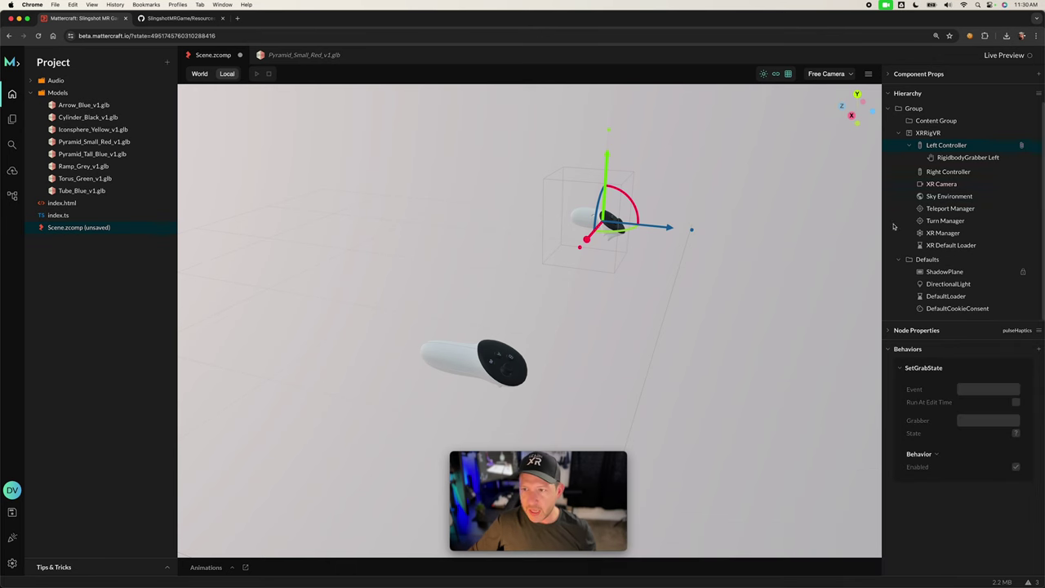
click(979, 391)
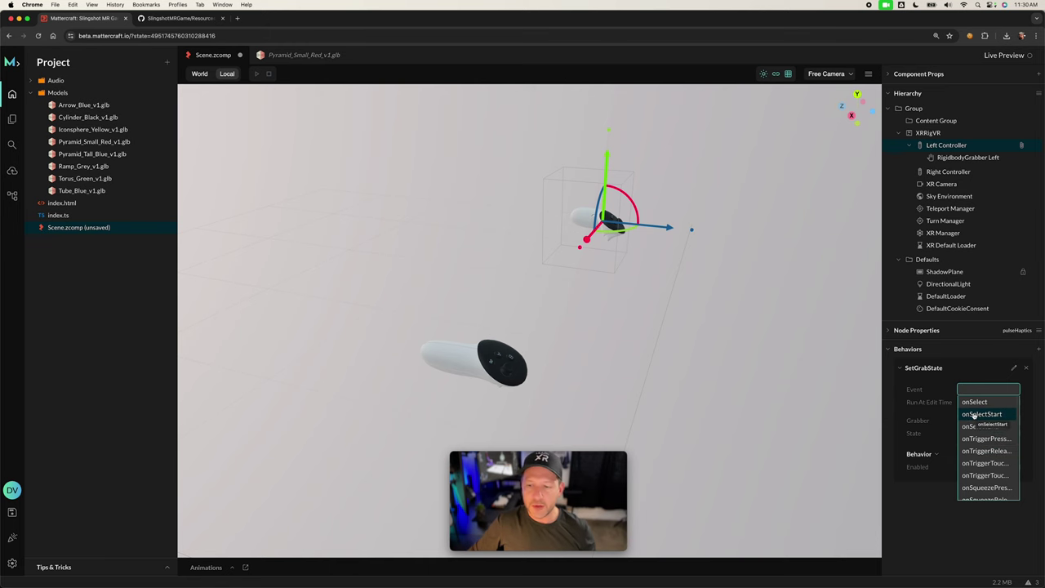
click(984, 415)
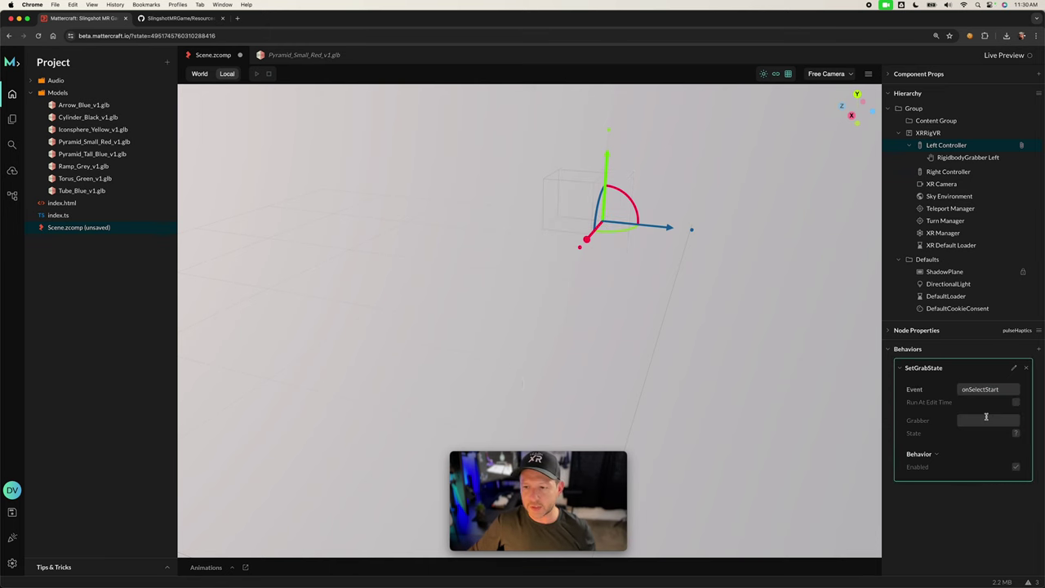
click(958, 422)
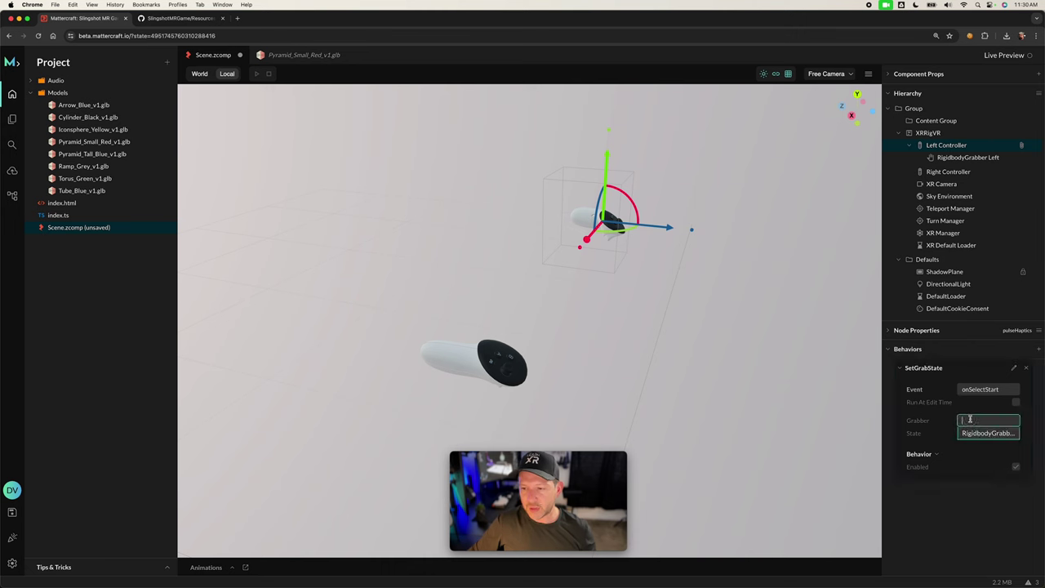
click(969, 438)
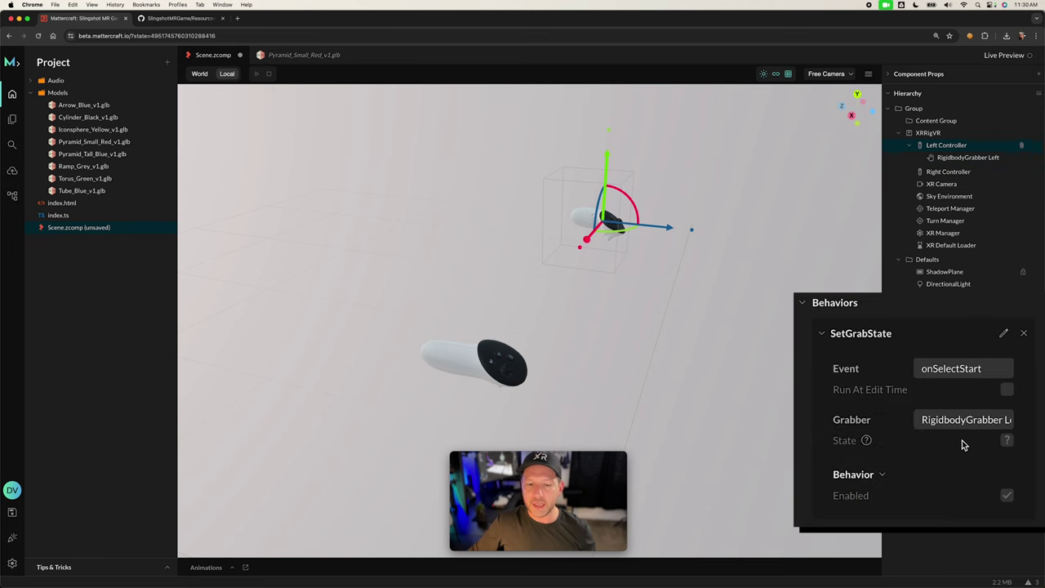
click(1008, 442)
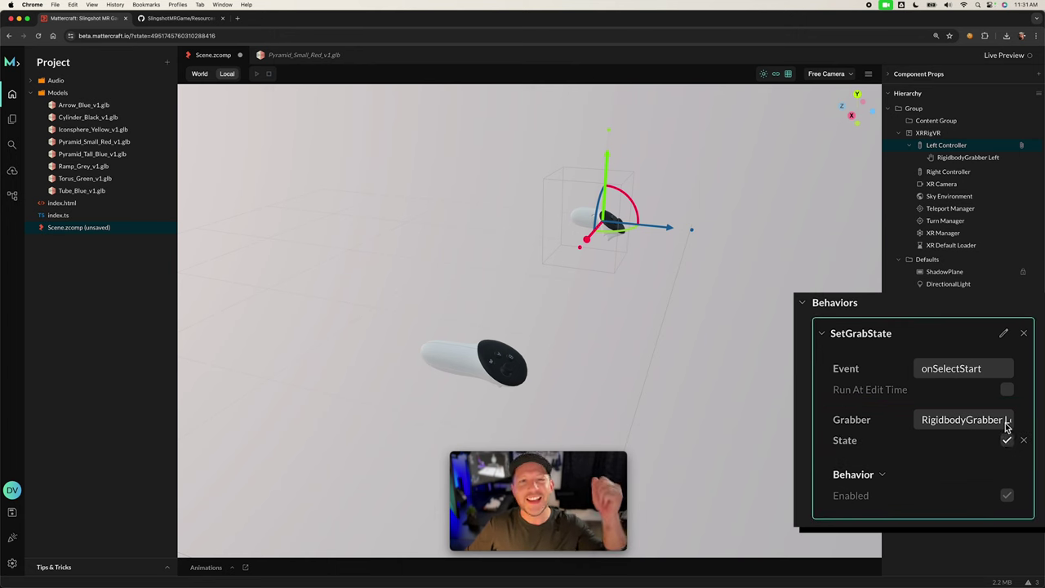
- Add a Toggle Grab State behavior on onSelectEnd using RigidbodyGrabber Left
click(1039, 350)
mouse_move(1012, 463)
mouse_move(1009, 543)
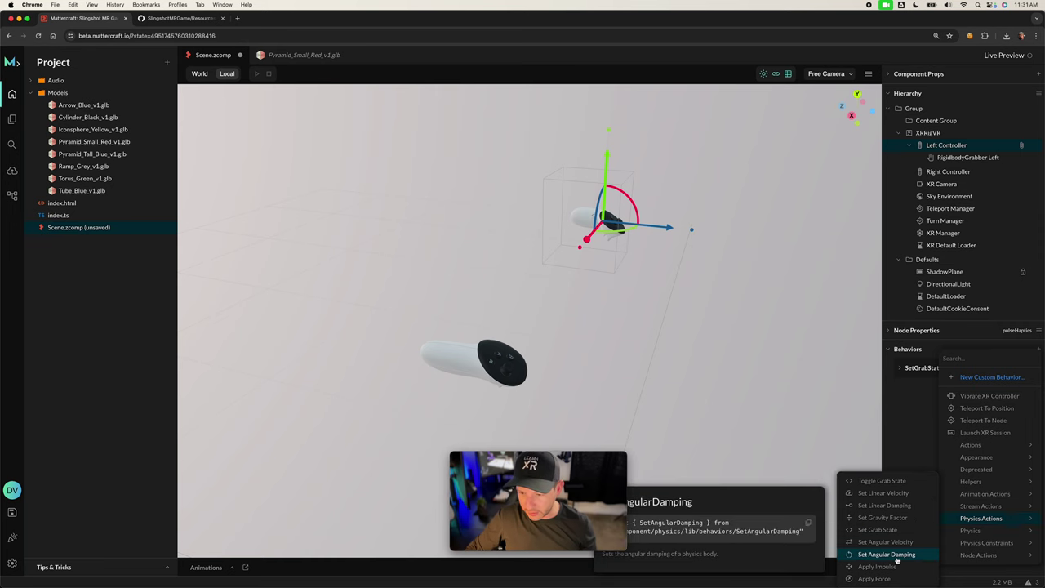
click(876, 482)
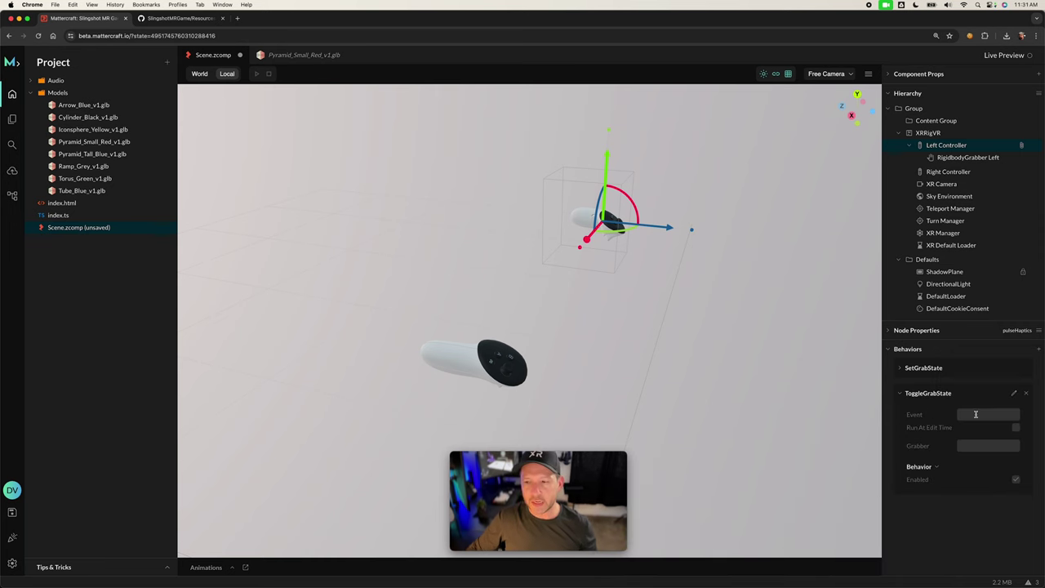
click(976, 414)
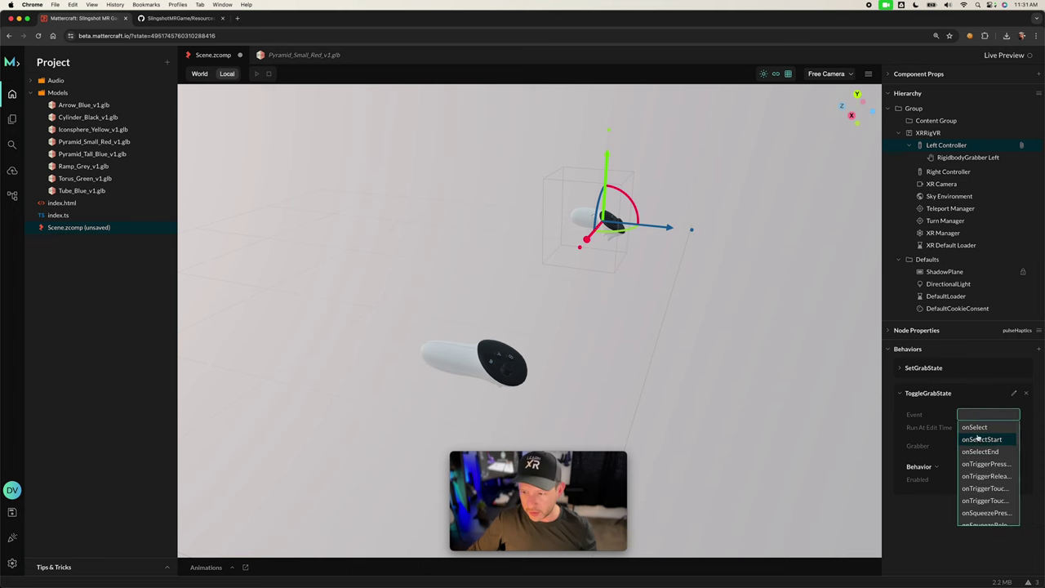
click(978, 449)
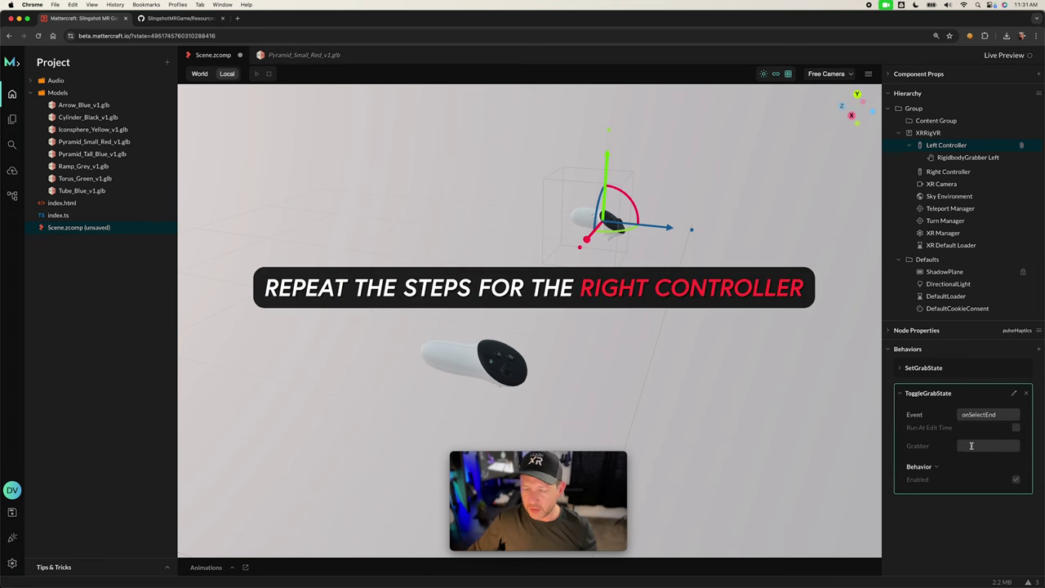
click(970, 445)
click(980, 459)
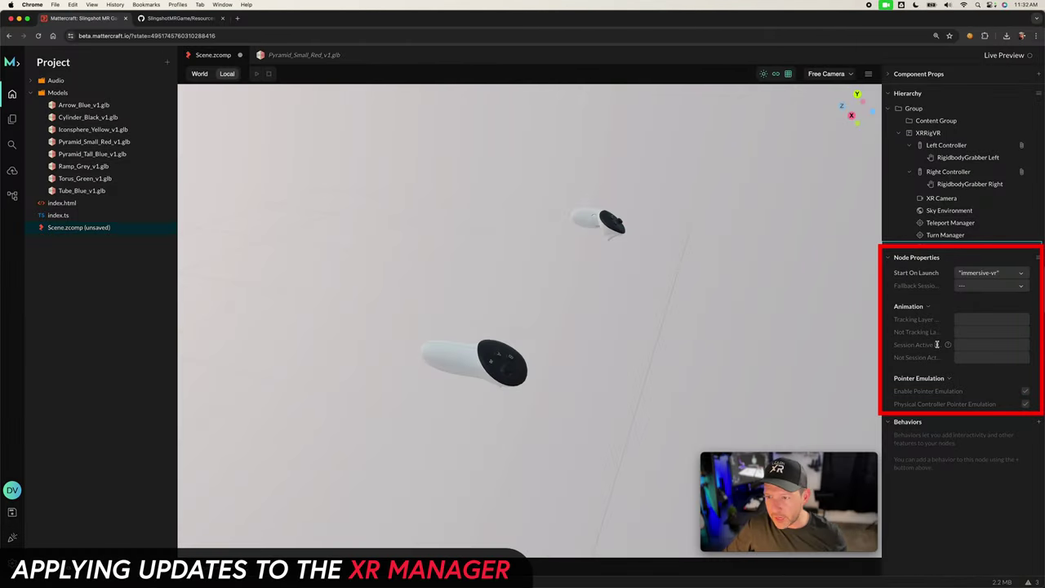
- Turn off Show Pointer Ray on the XR Manager
scroll(924, 341, down, 4)
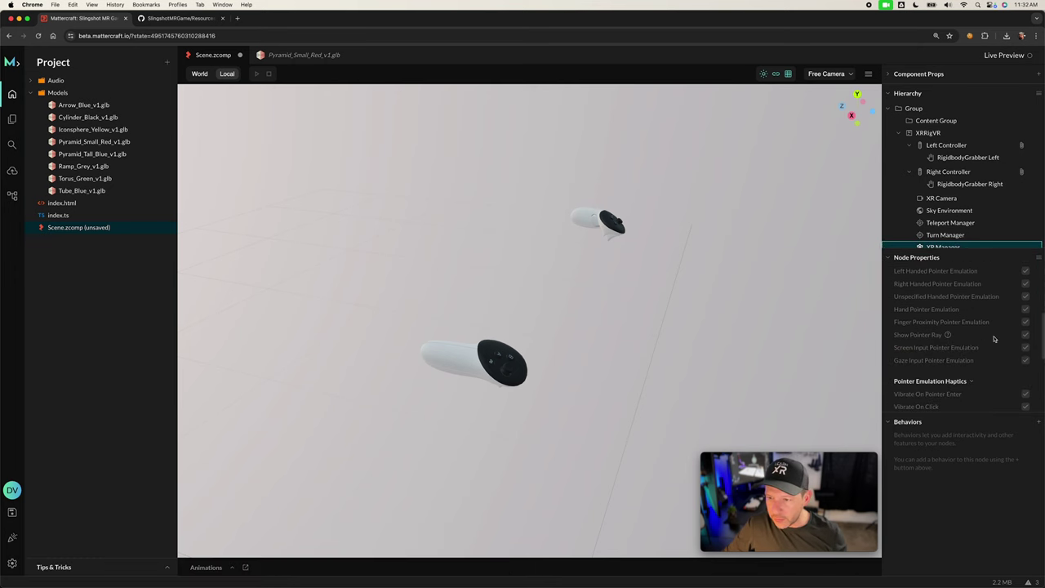
click(1026, 336)
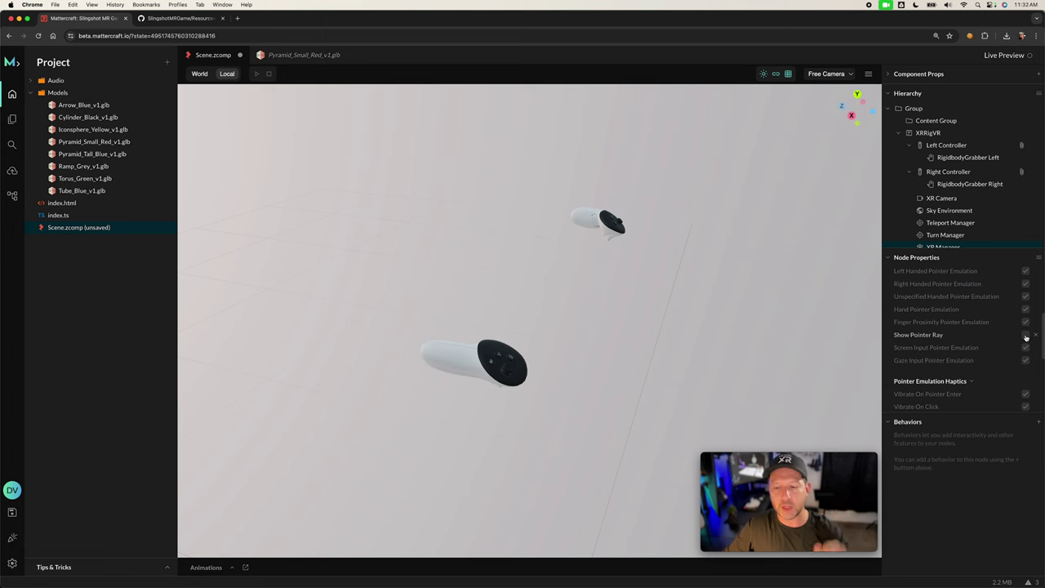
mouse_move(951, 337)
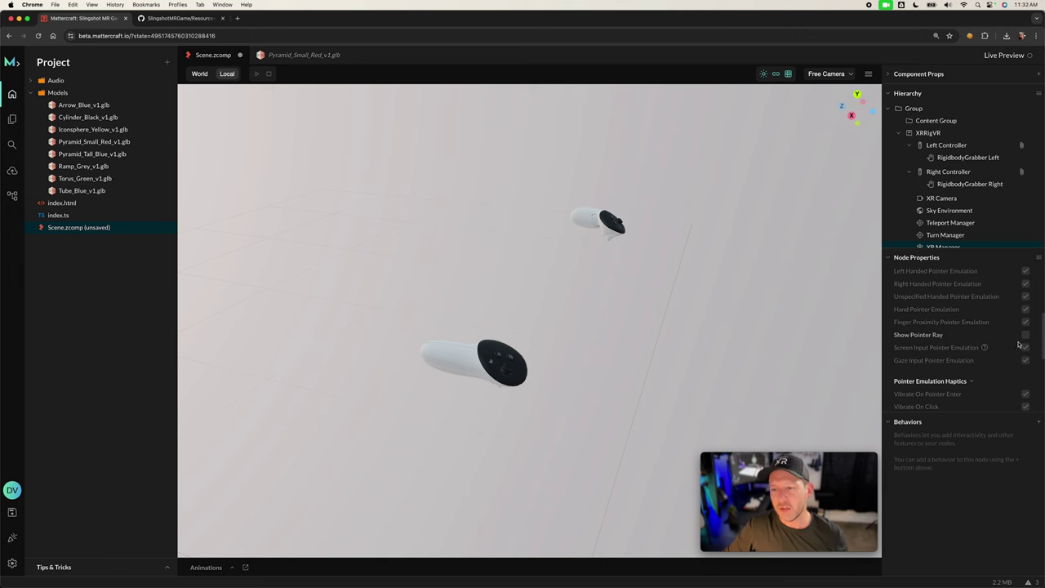
scroll(1003, 347, up, 5)
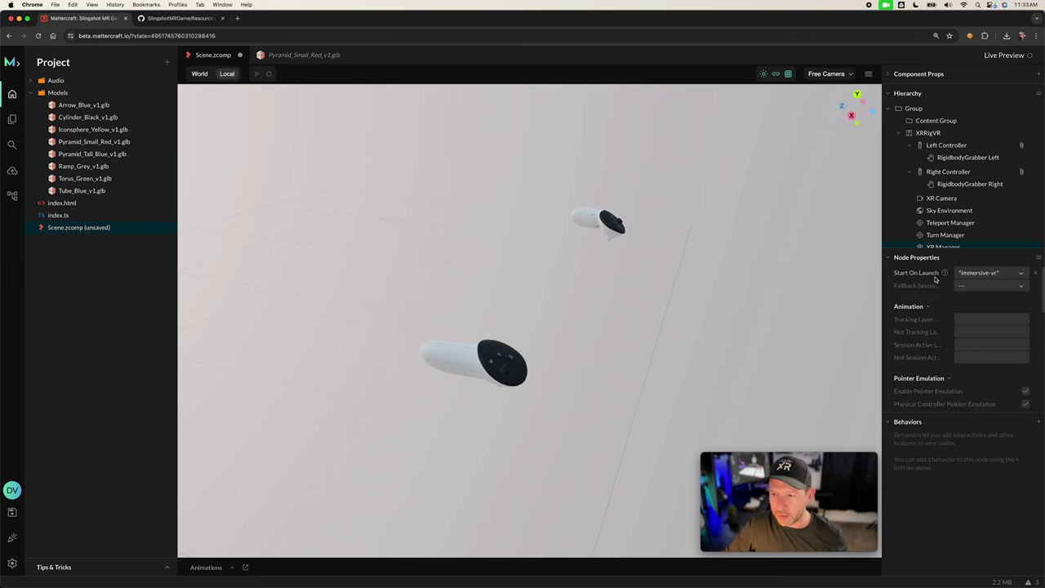
- Set Start On Launch to immersive-ar with immersive-vr as the Fallback Session
click(979, 276)
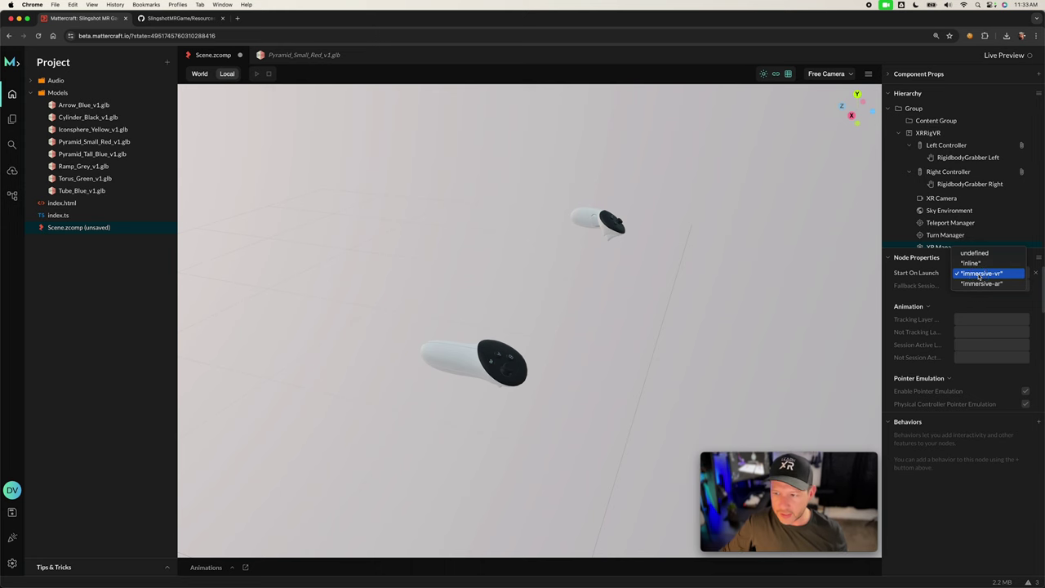
click(982, 285)
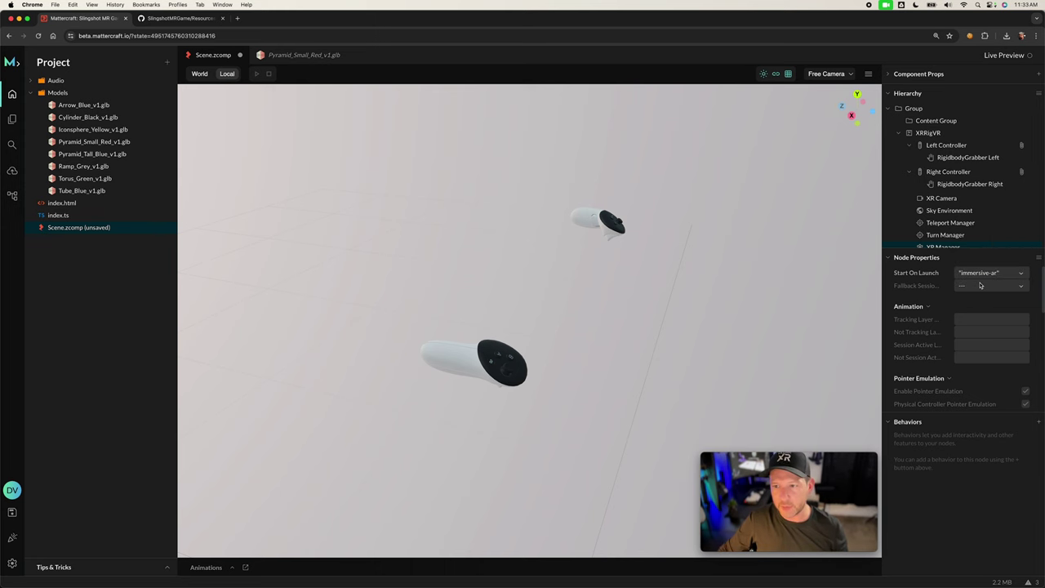
click(972, 286)
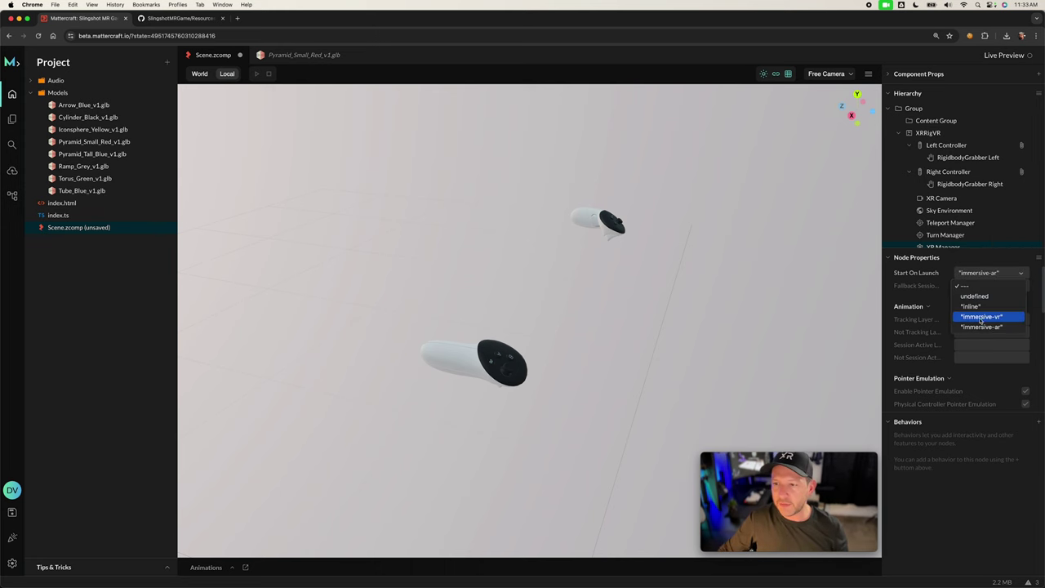
click(981, 317)
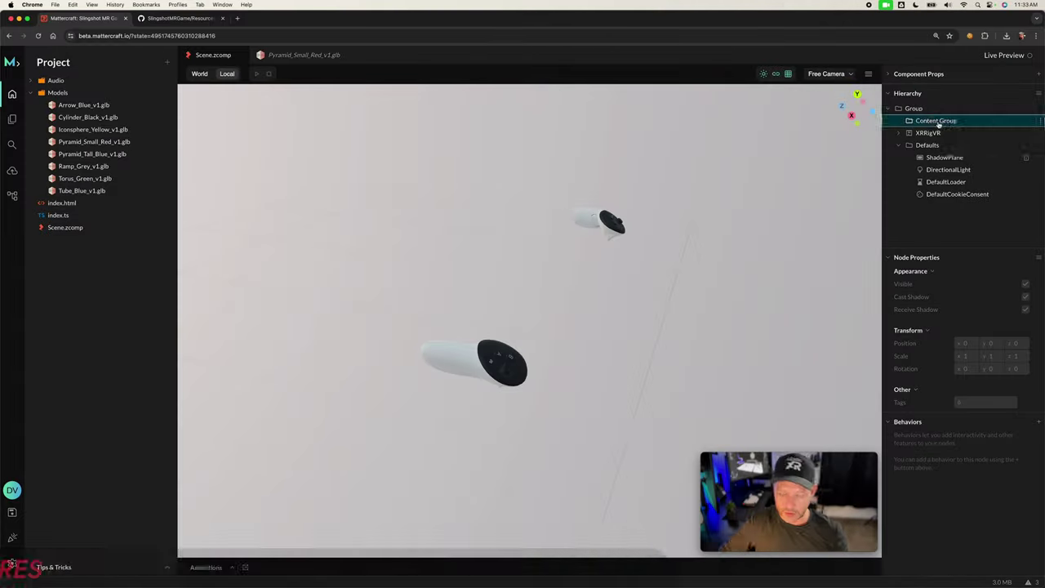
- Rename the Content Group to RandomObjects and drop the yellow sphere and another model into it
text(RandomOb)
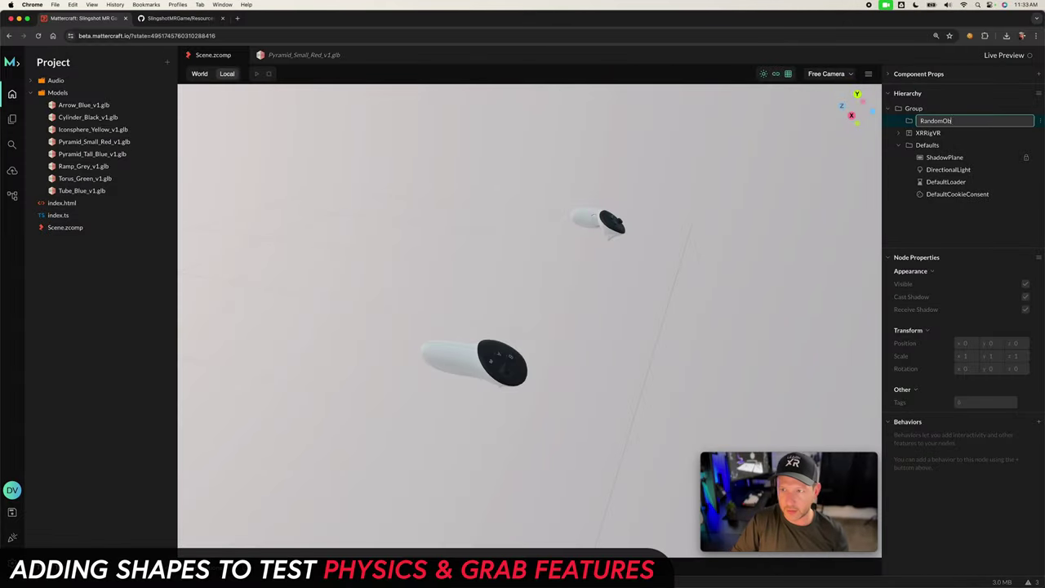
text(jects)
key(Return)
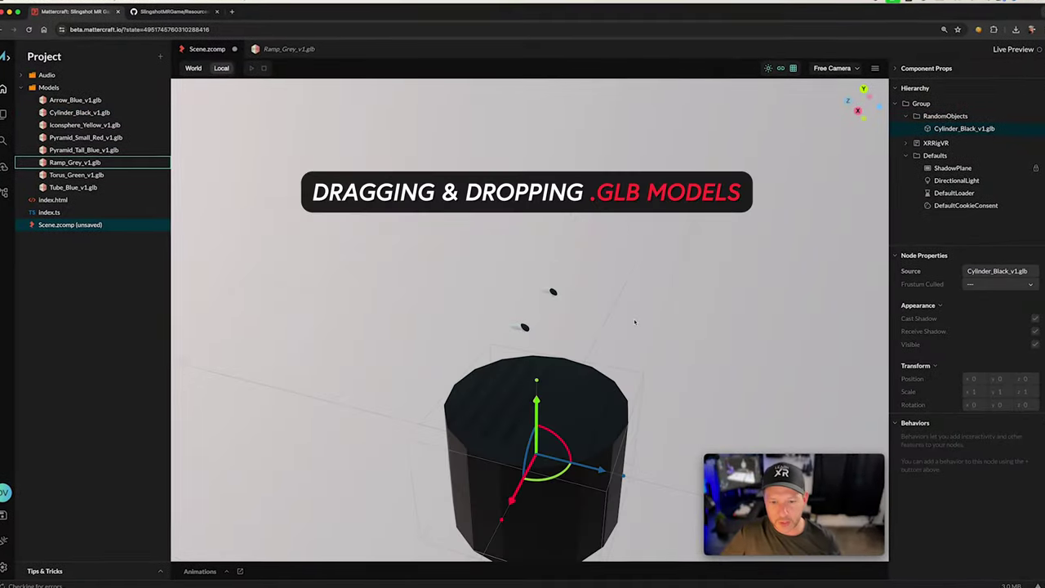
click(85, 125)
drag(85, 125, 945, 116)
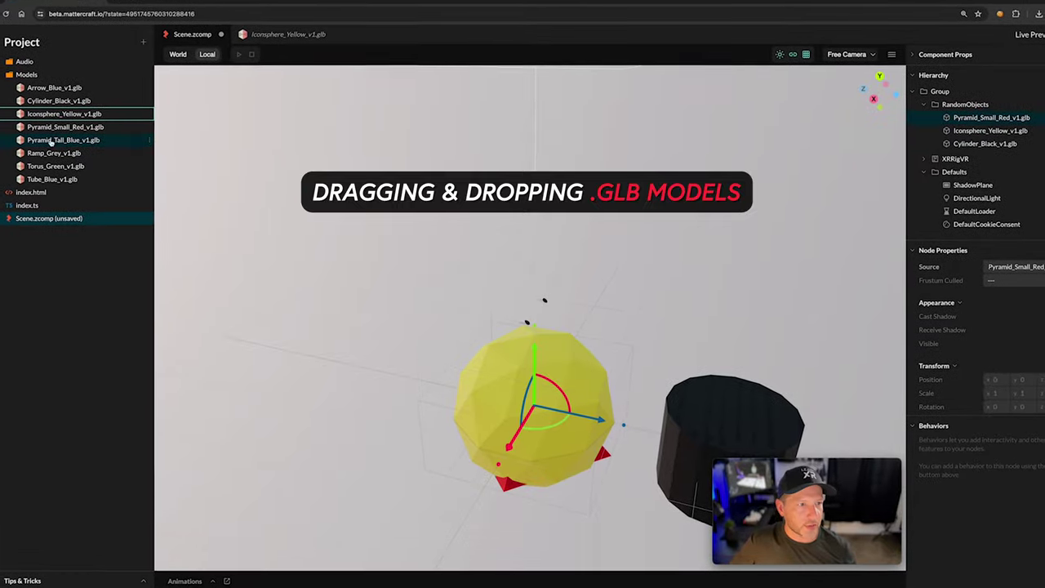
drag(70, 143, 959, 109)
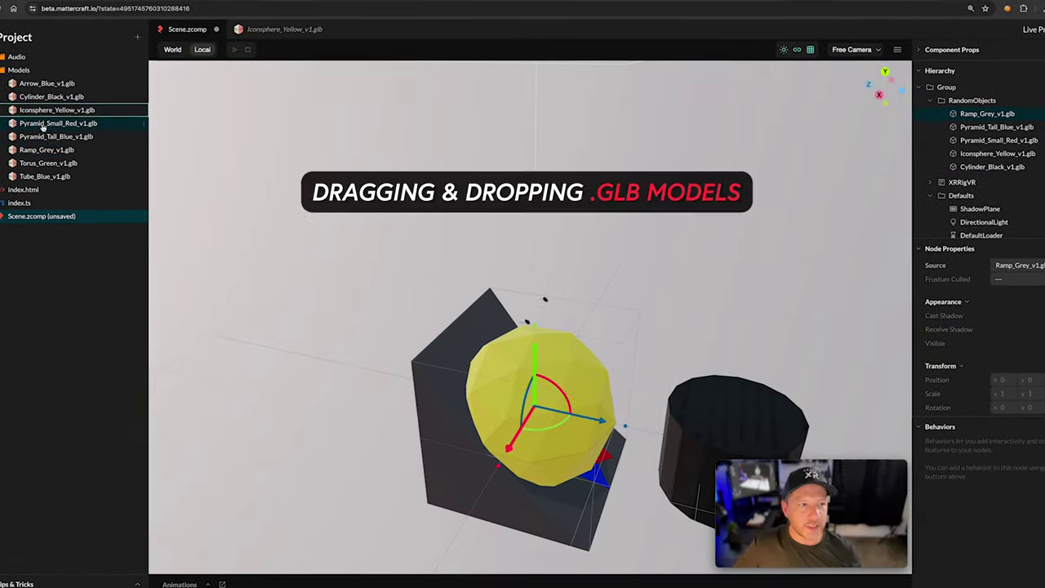
- Create a Table 3D component and add a Box mesh under its Group
click(137, 37)
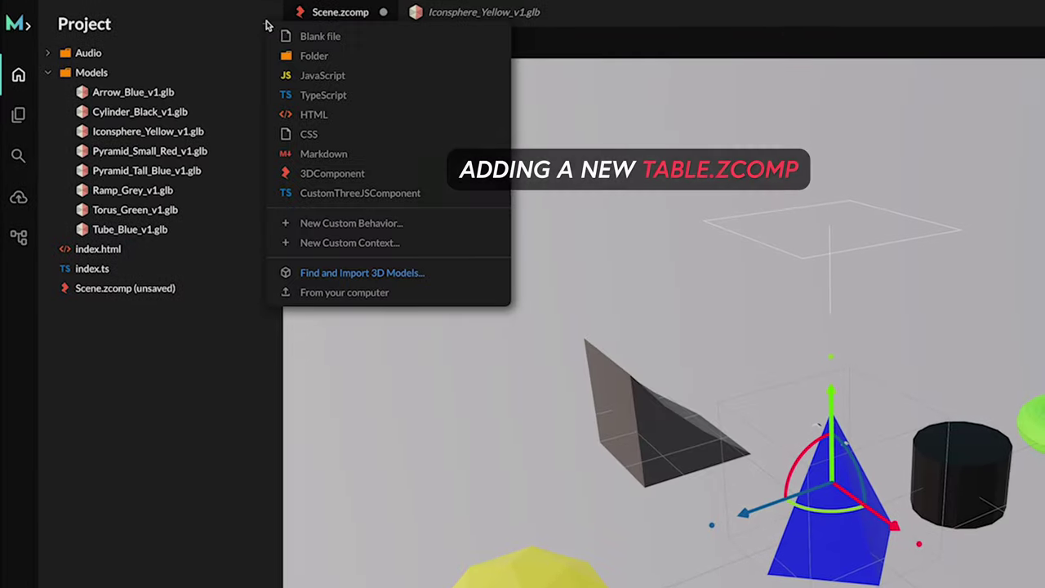
click(332, 173)
text(Table.zcomp)
key(Return)
right_click(895, 71)
click(697, 542)
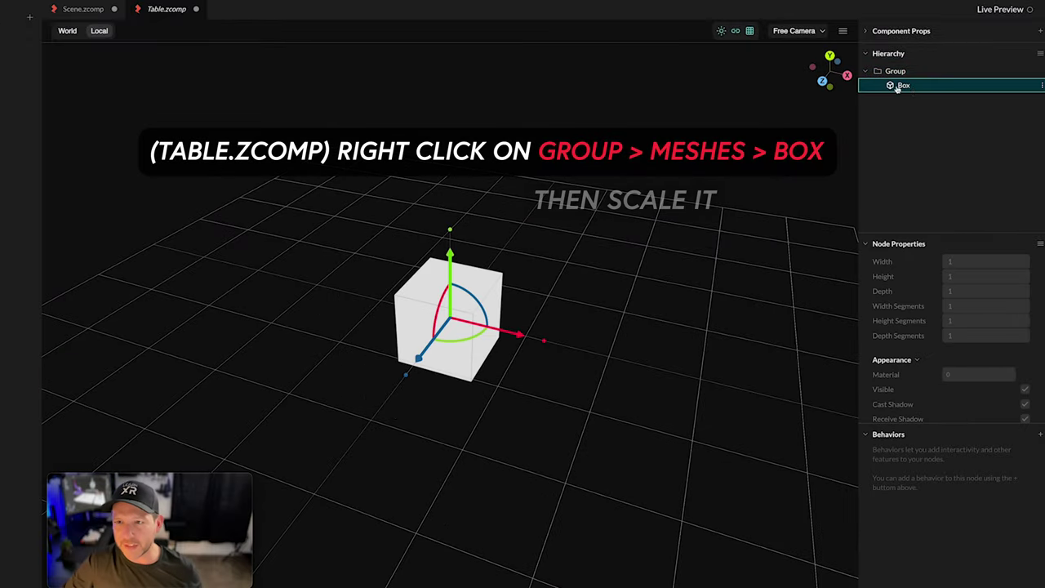
- Rename the box to Table and add a Physics Collider beneath it
text(Table)
key(Return)
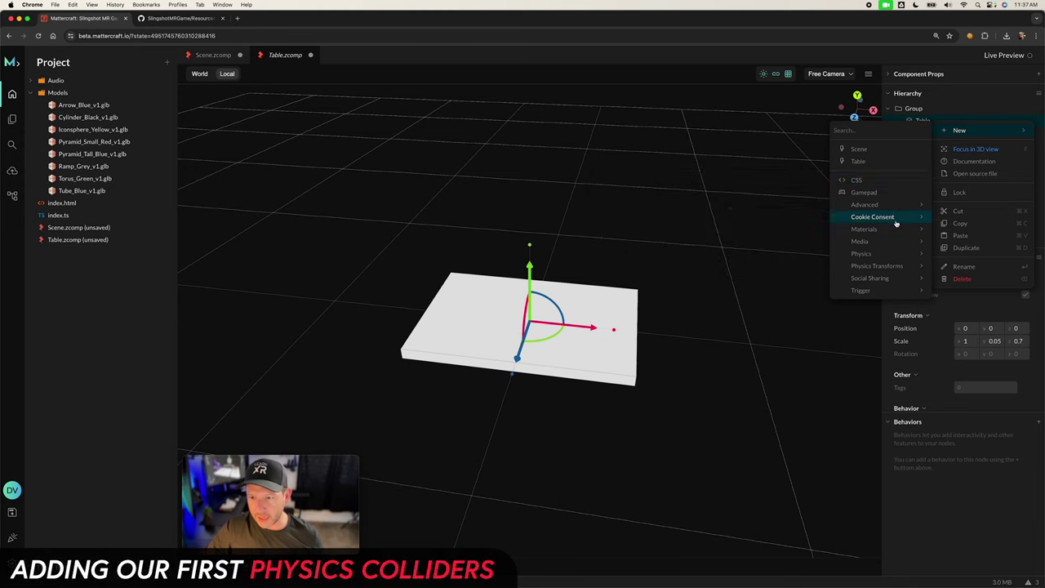
mouse_move(895, 219)
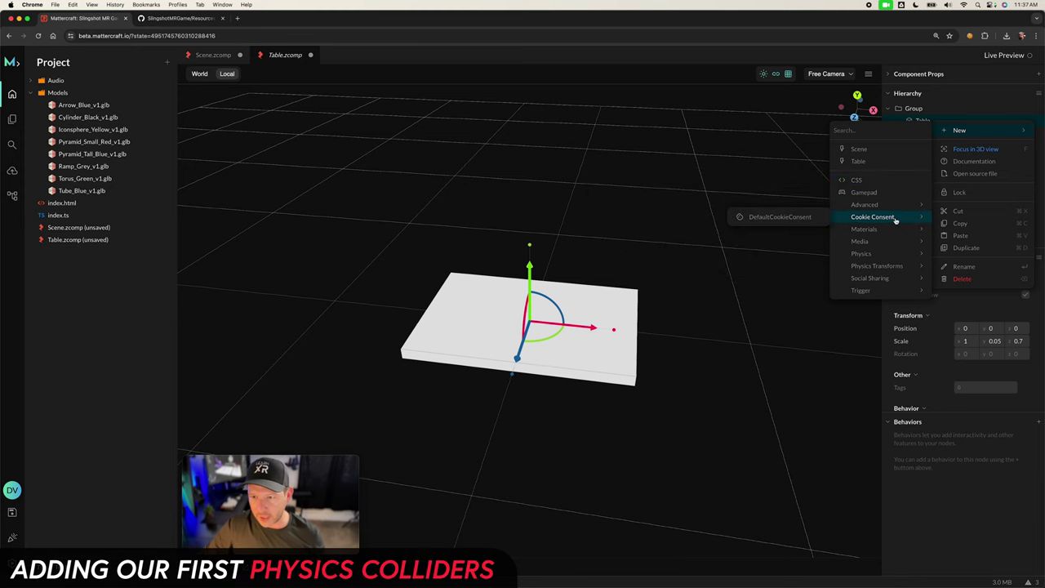
mouse_move(882, 291)
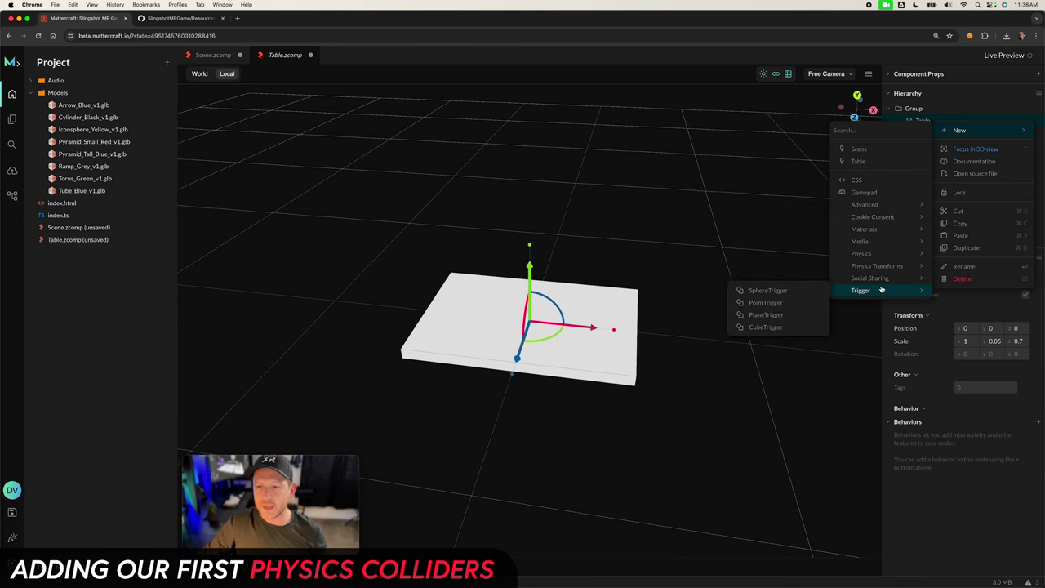
mouse_move(865, 253)
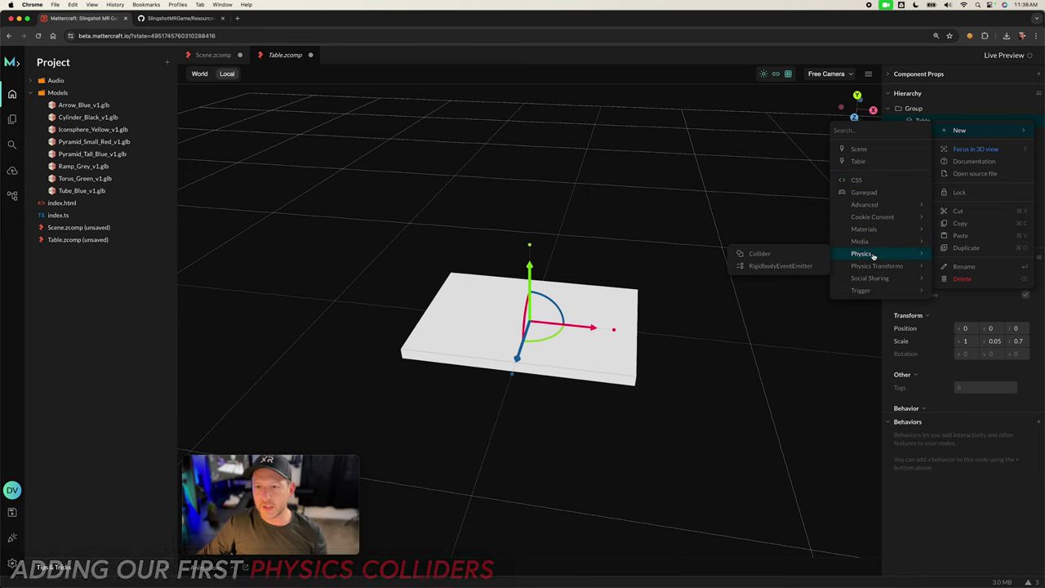
click(796, 254)
scroll(625, 351, up, 3)
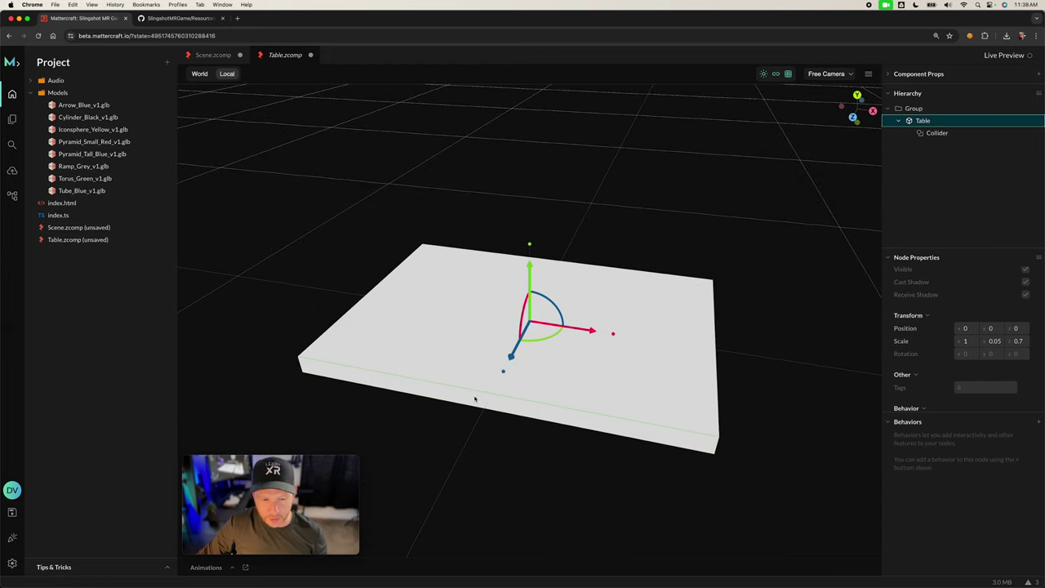
- Keep the Table collider's shape set to BOX
click(693, 407)
drag(644, 398, 665, 399)
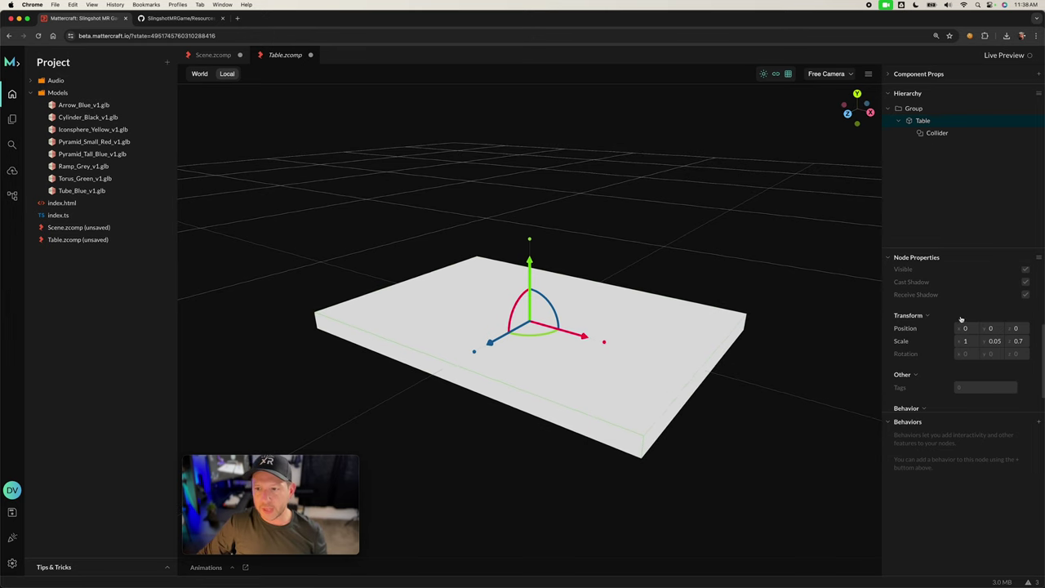
click(935, 134)
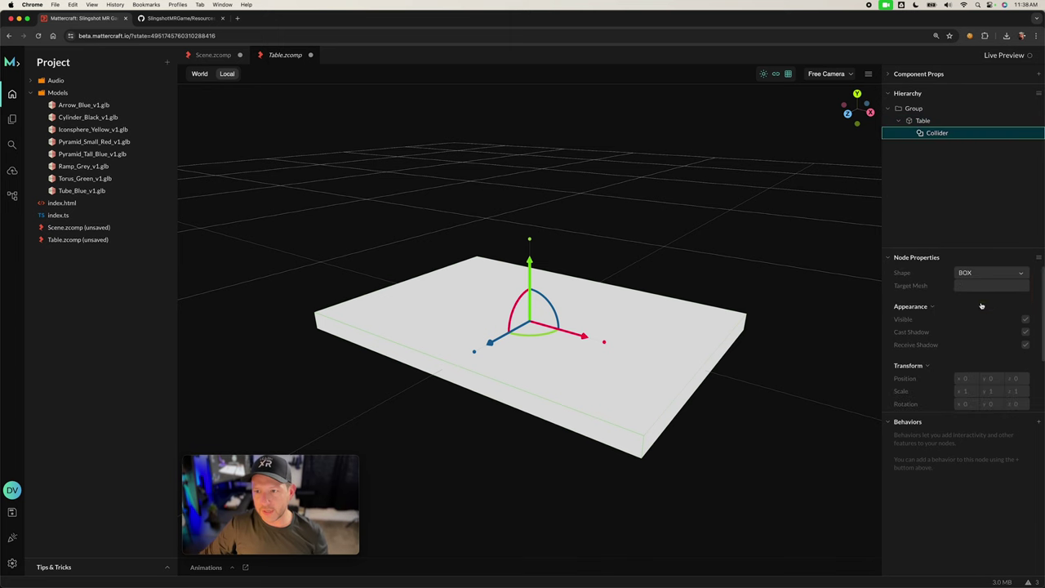
click(972, 274)
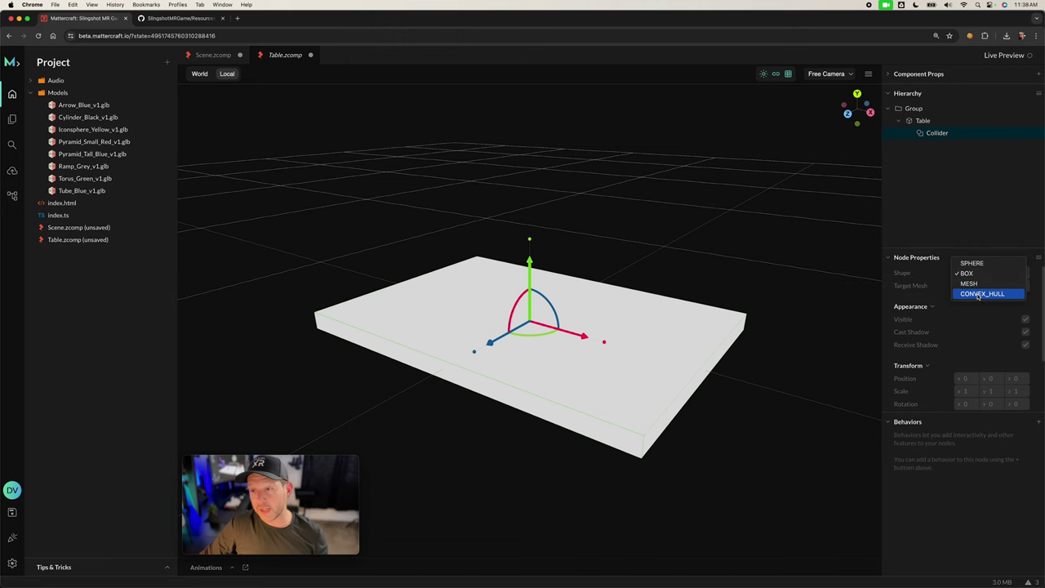
click(970, 274)
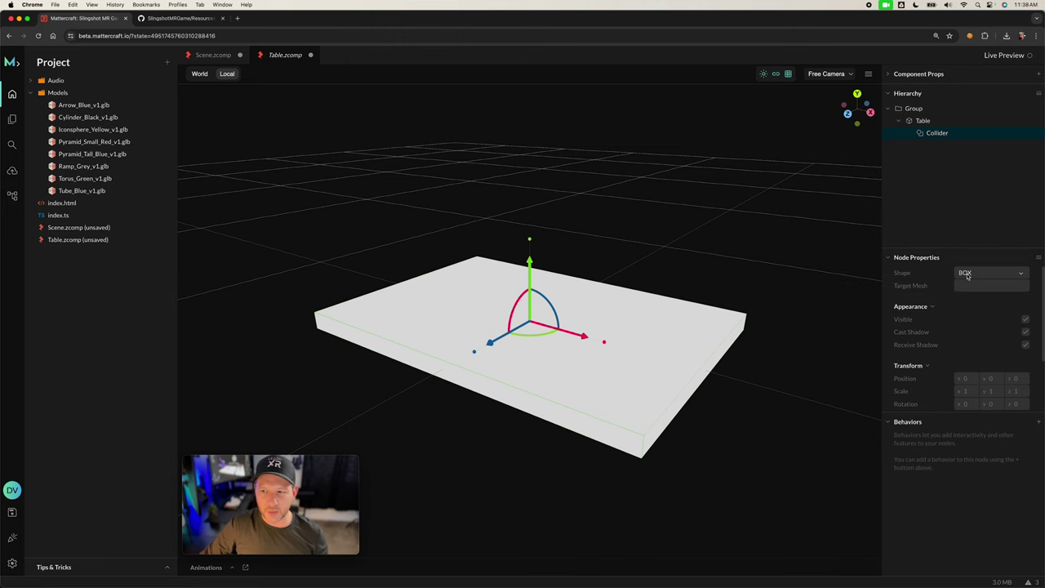
drag(699, 348, 660, 363)
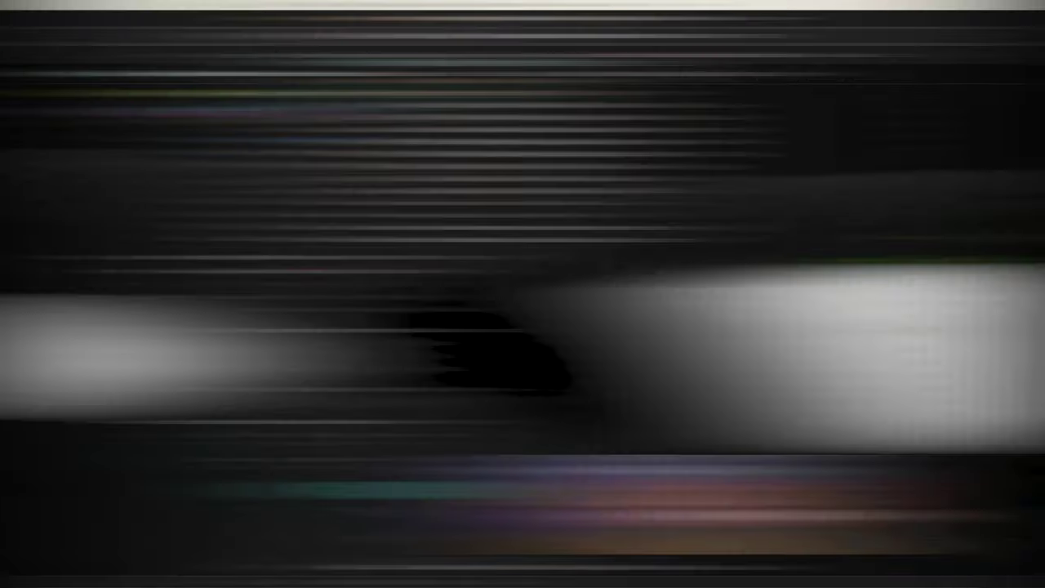
right_click(914, 109)
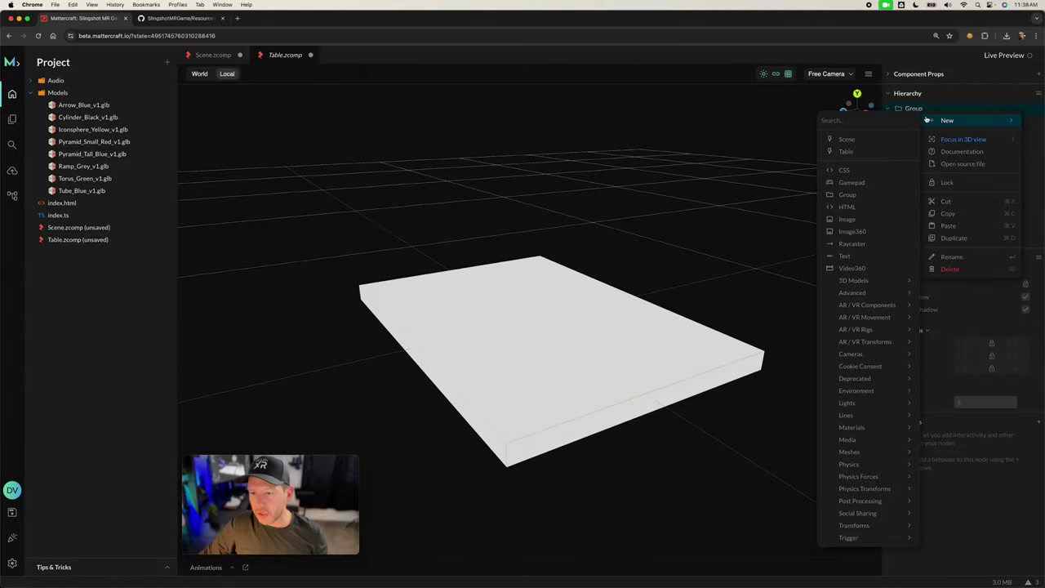
- Add a standard mesh material named TableMaterial
mouse_move(884, 391)
mouse_move(870, 429)
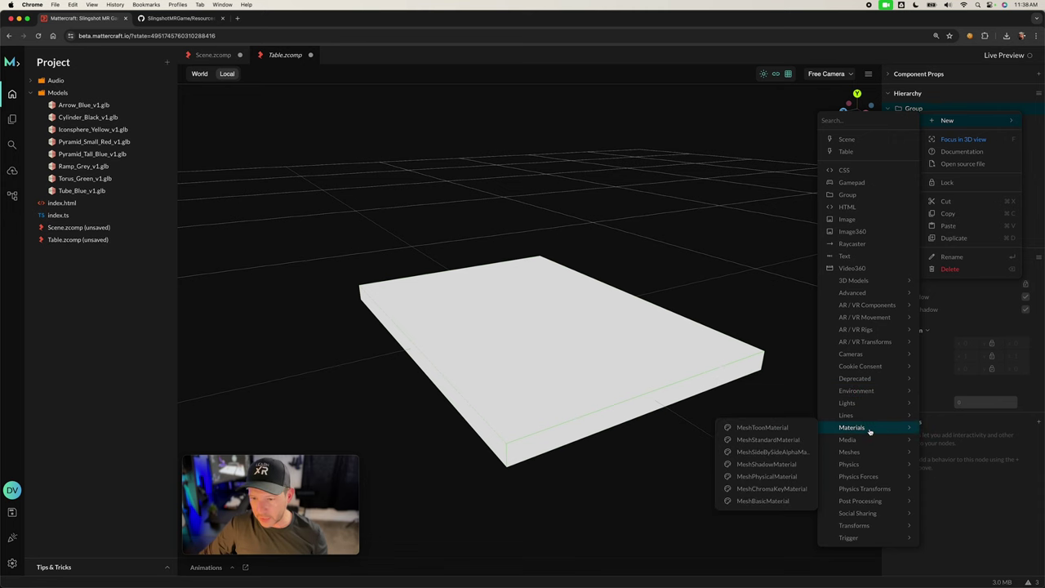
click(768, 439)
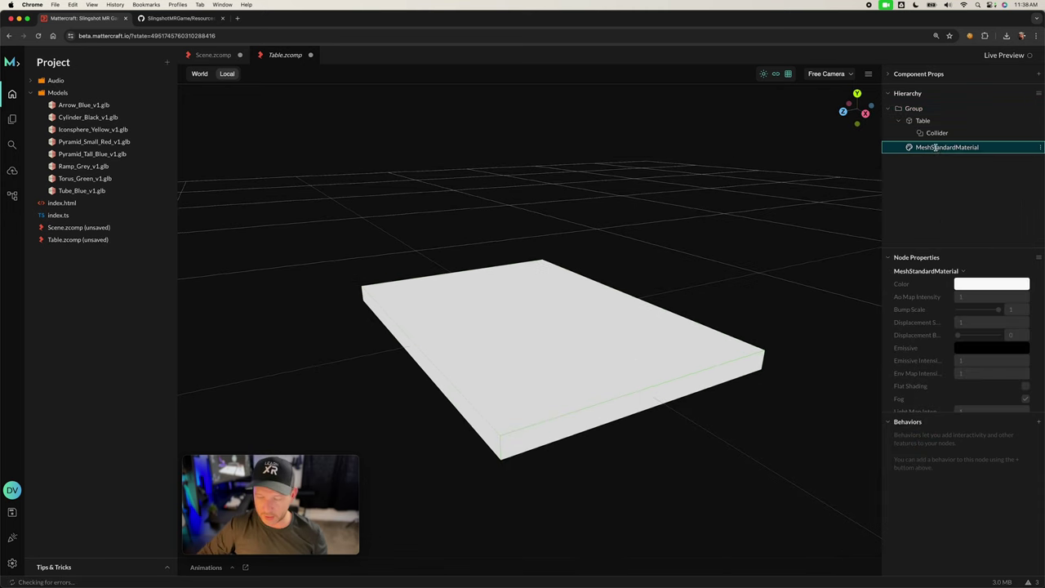
double_click(925, 148)
text(Table)
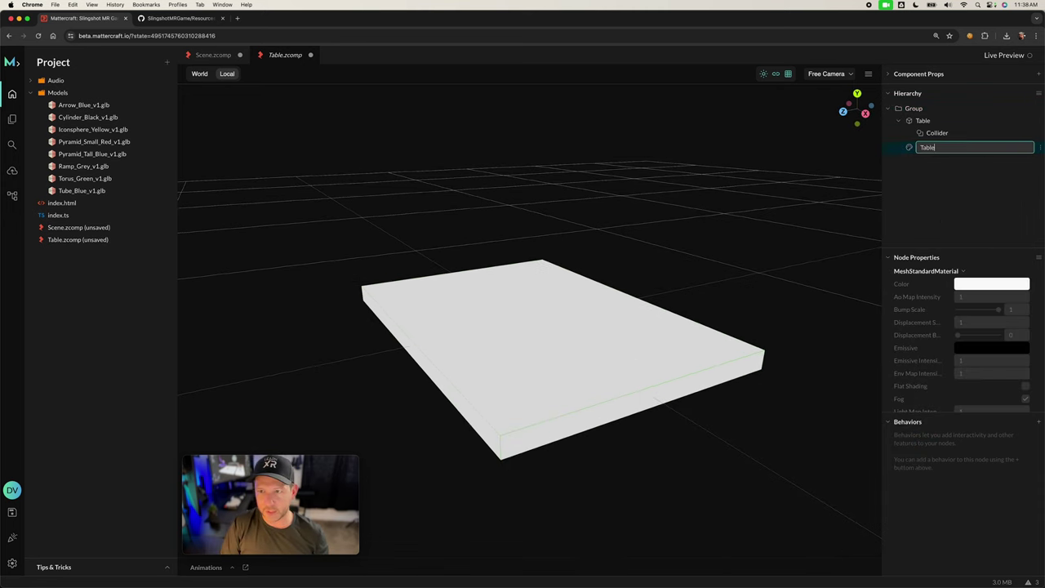
text(Material)
key(Return)
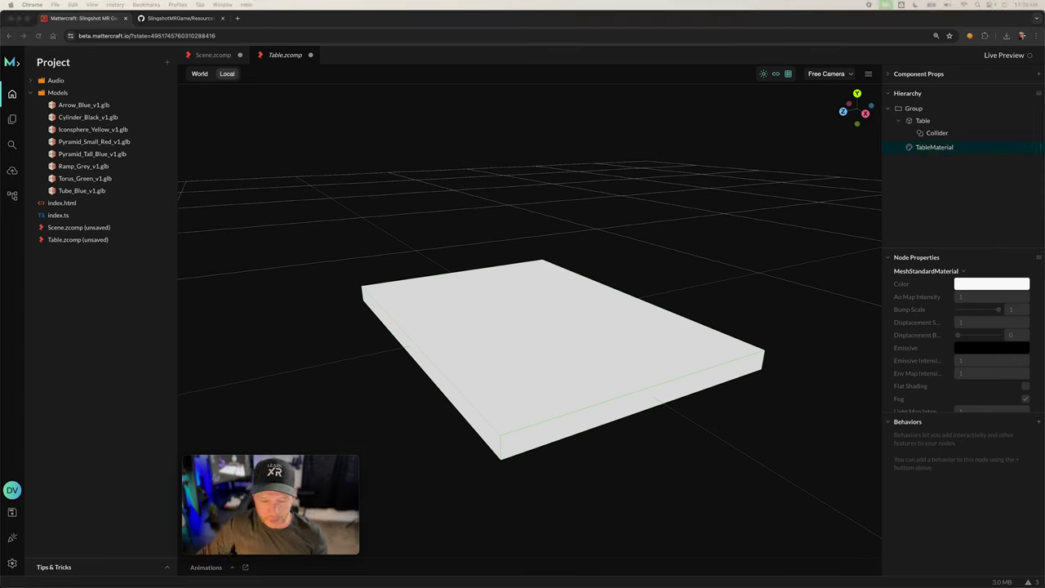
- Set TableMaterial's colour to grey #949392
click(991, 283)
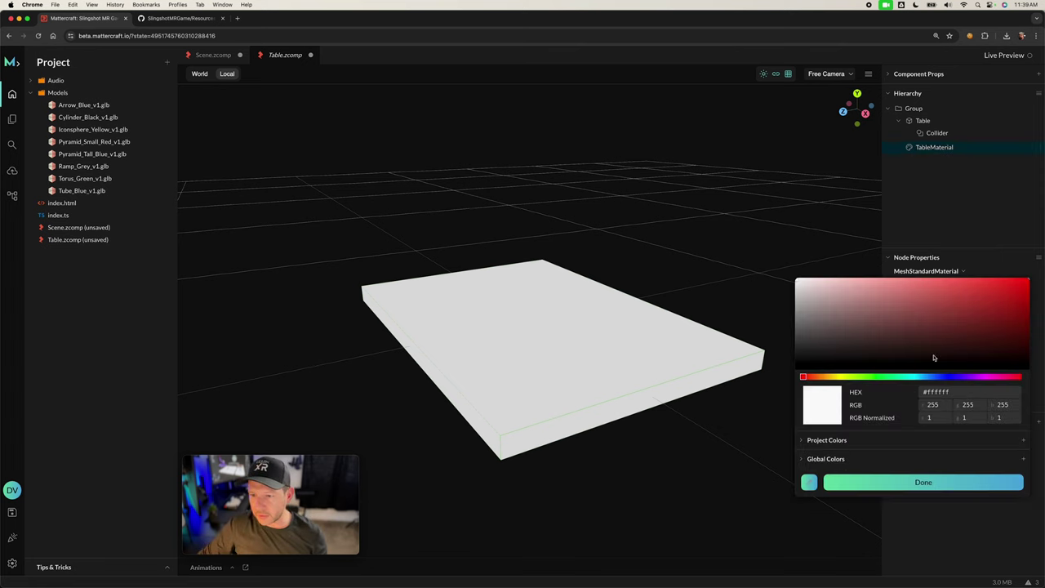
click(945, 393)
drag(927, 393, 983, 391)
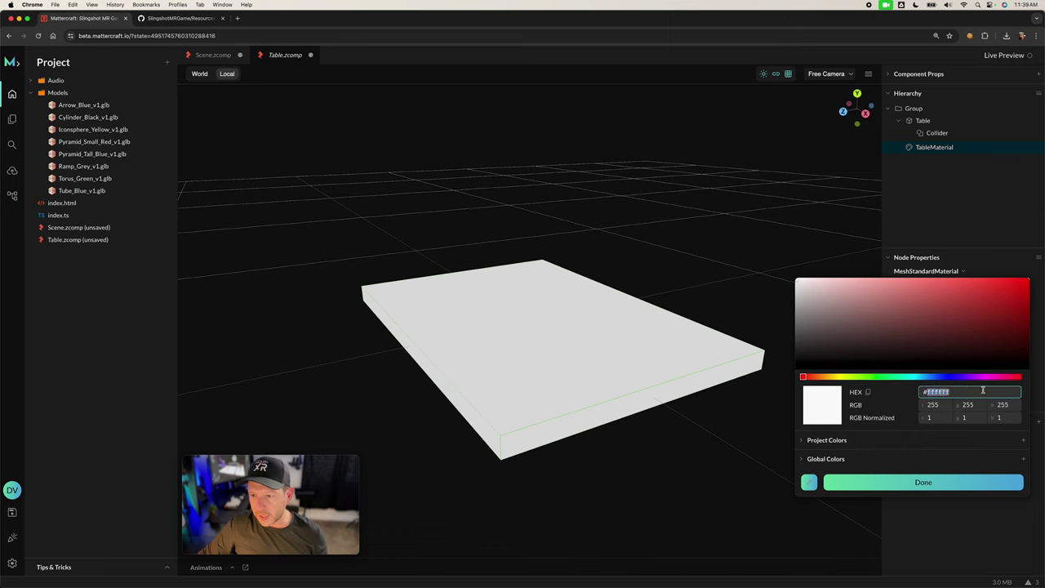
text(#949392)
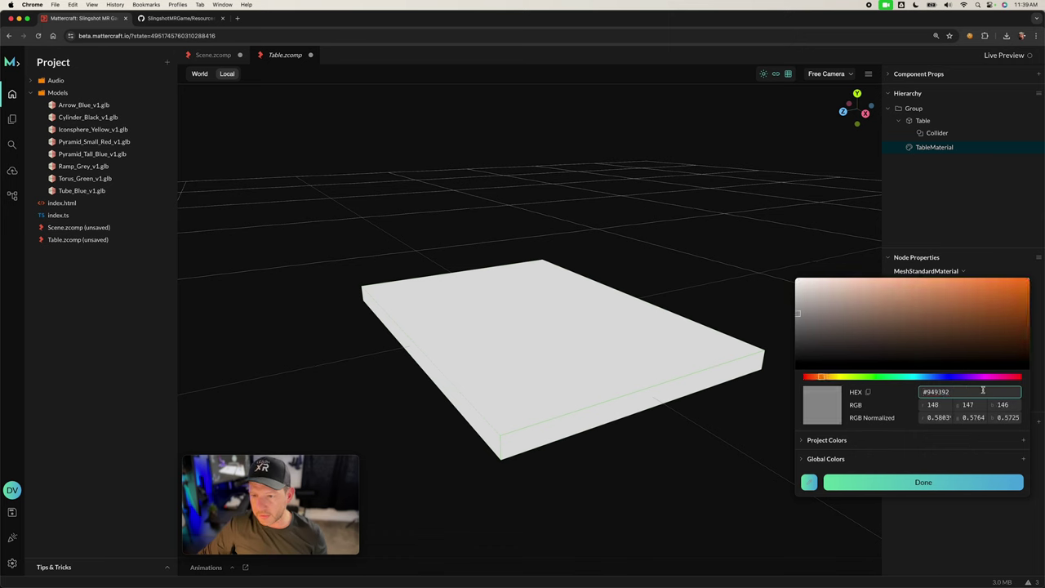
click(935, 485)
- Assign TableMaterial as the Table slab's material
click(922, 120)
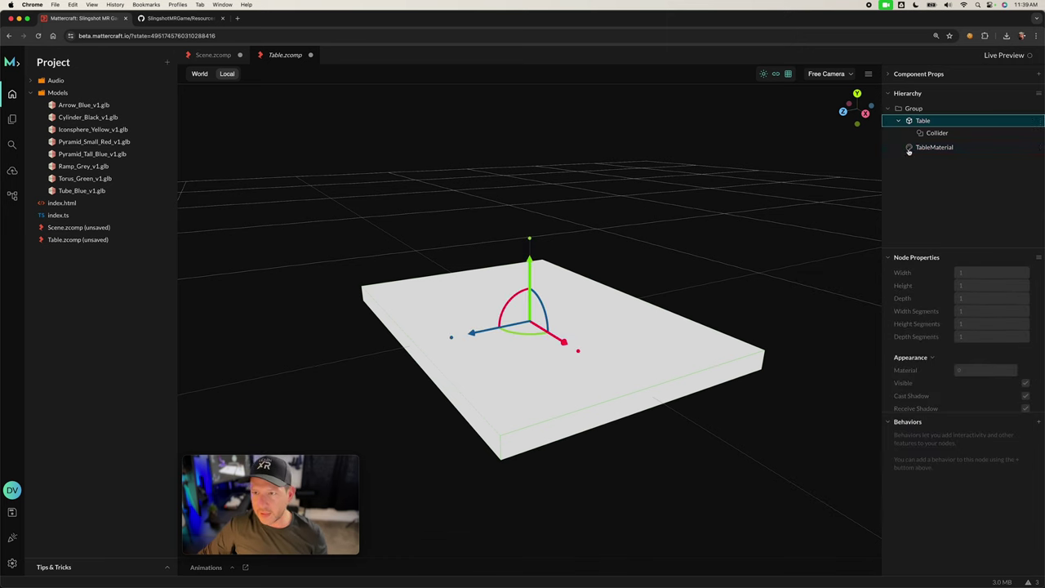
click(974, 369)
click(989, 383)
mouse_move(742, 296)
mouse_down()
mouse_move(684, 322)
mouse_move(754, 299)
mouse_up()
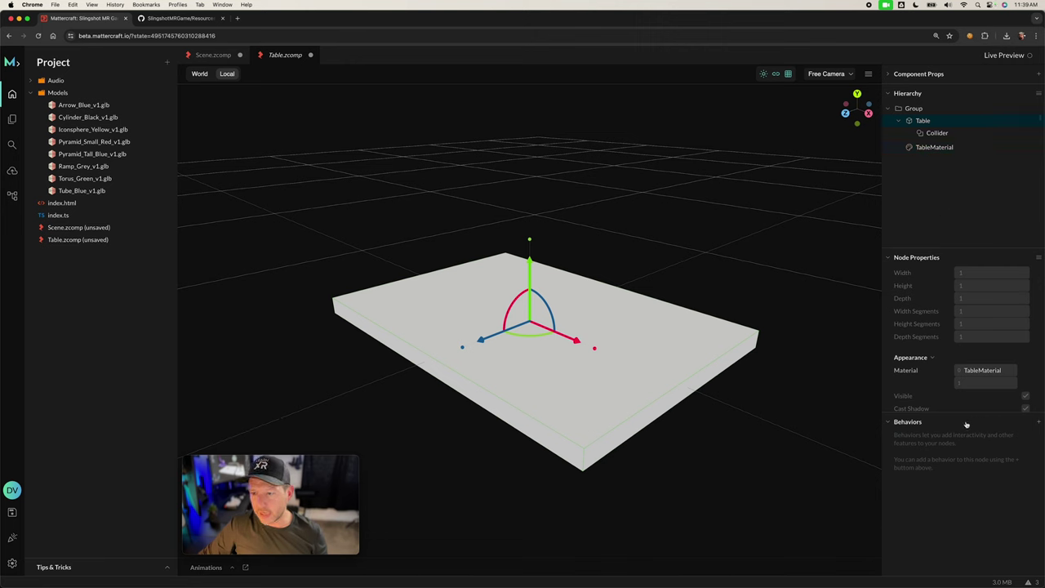
click(1038, 422)
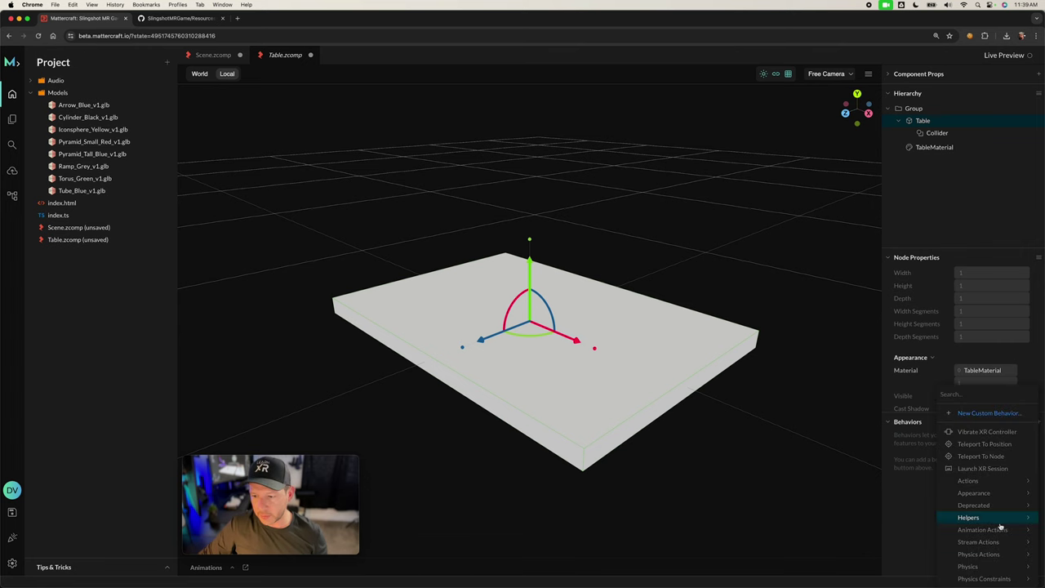
- Add a Rigid Body behaviour to the Table with KINEMATIC motion type
mouse_move(995, 556)
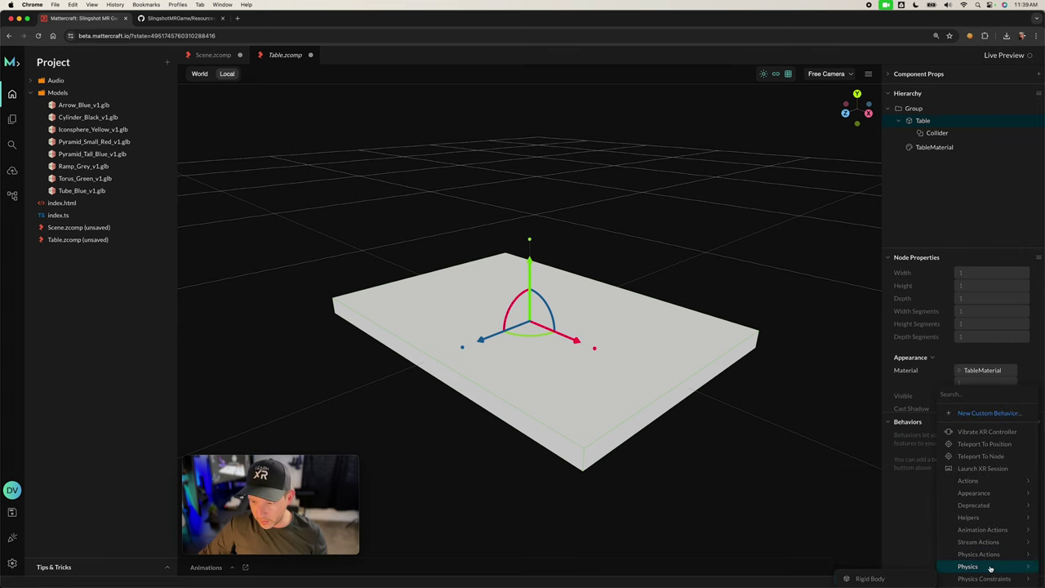
click(867, 578)
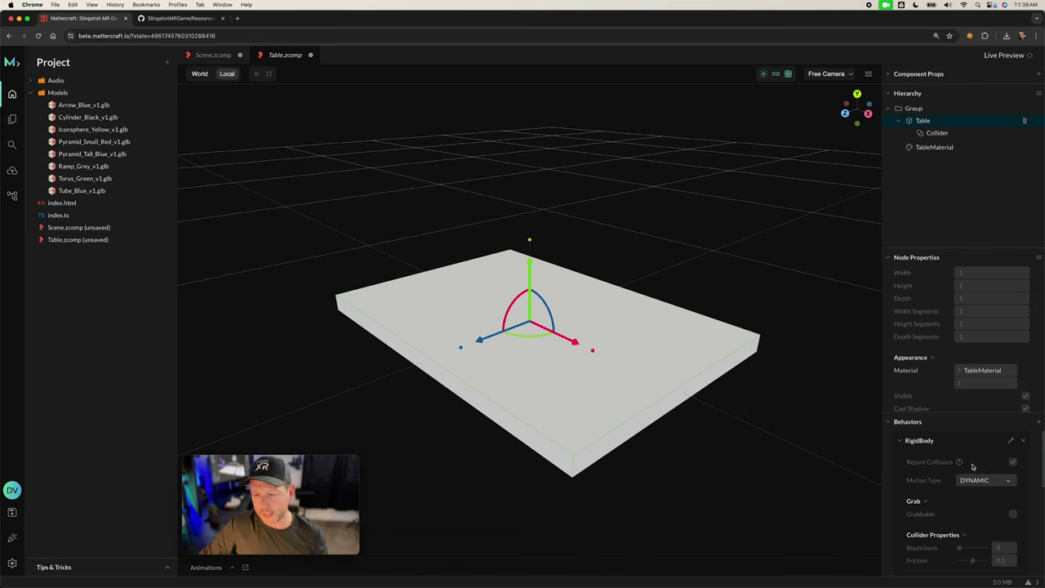
click(978, 480)
click(915, 475)
mouse_move(945, 482)
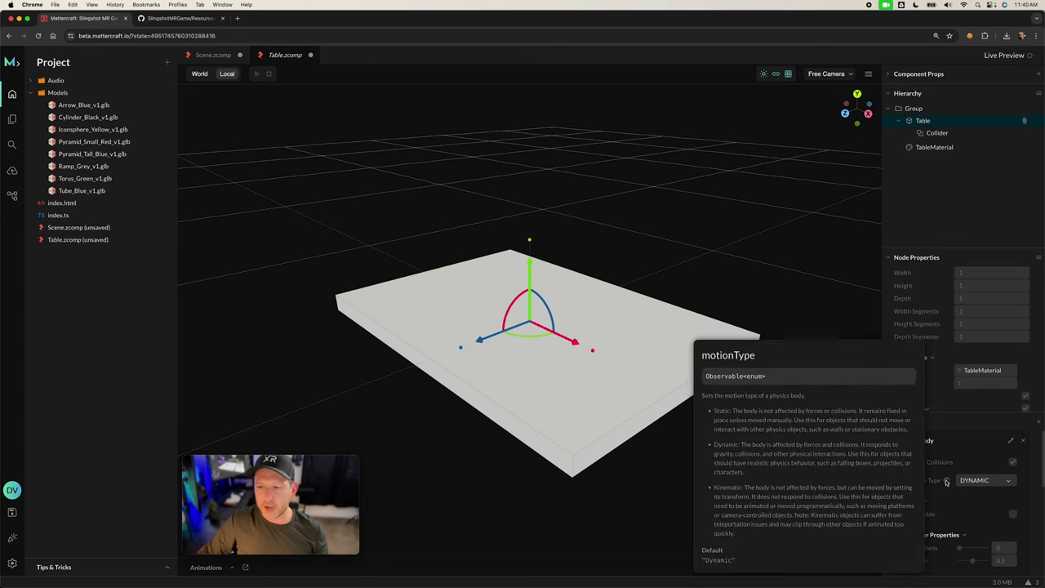
click(975, 480)
click(967, 491)
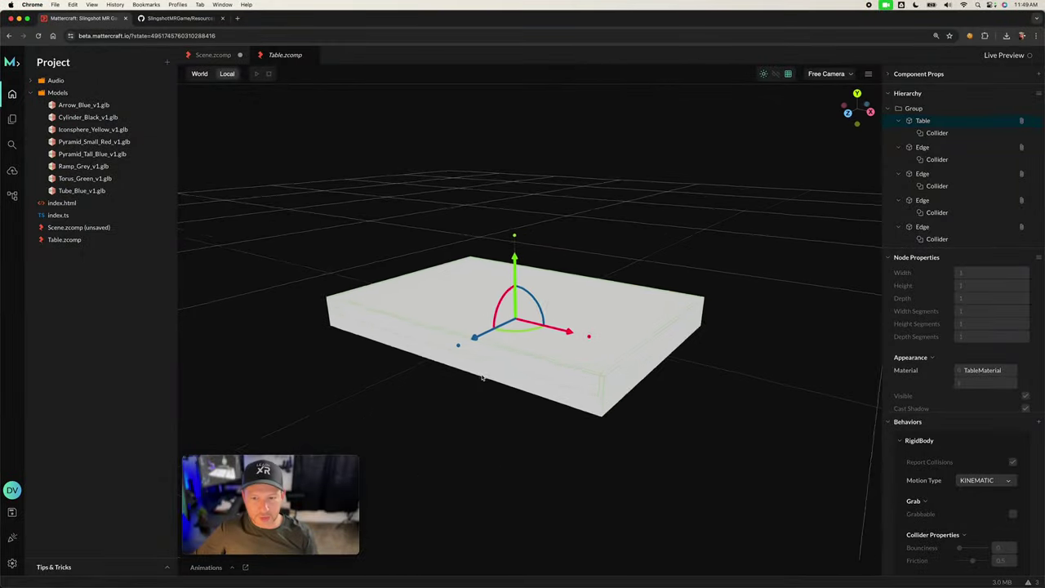
- Switch to Scene.zcomp and collapse the RandomObjects and Defaults groups, briefly checking Table.zcomp
click(922, 226)
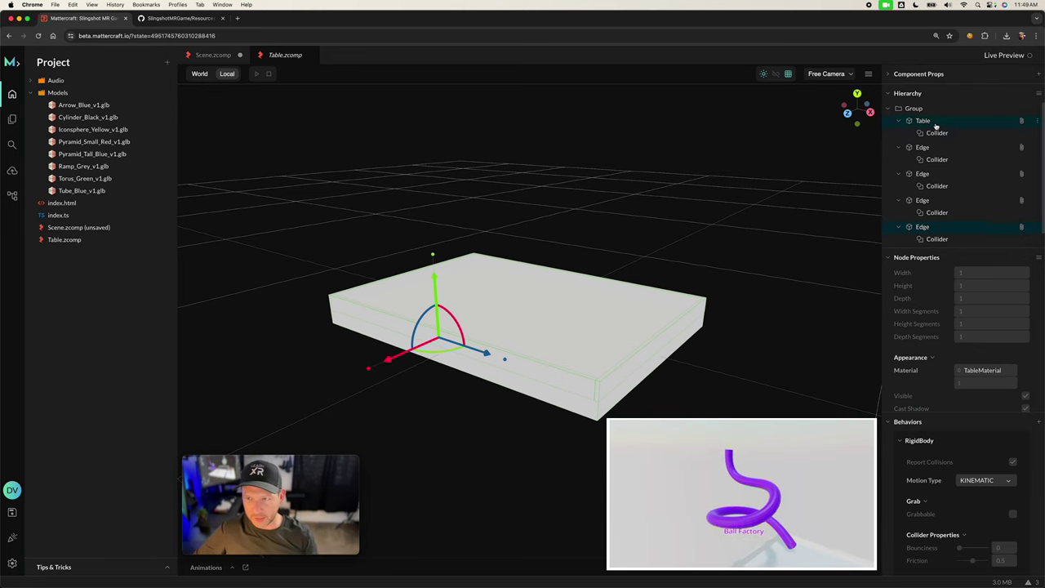
drag(669, 343, 603, 380)
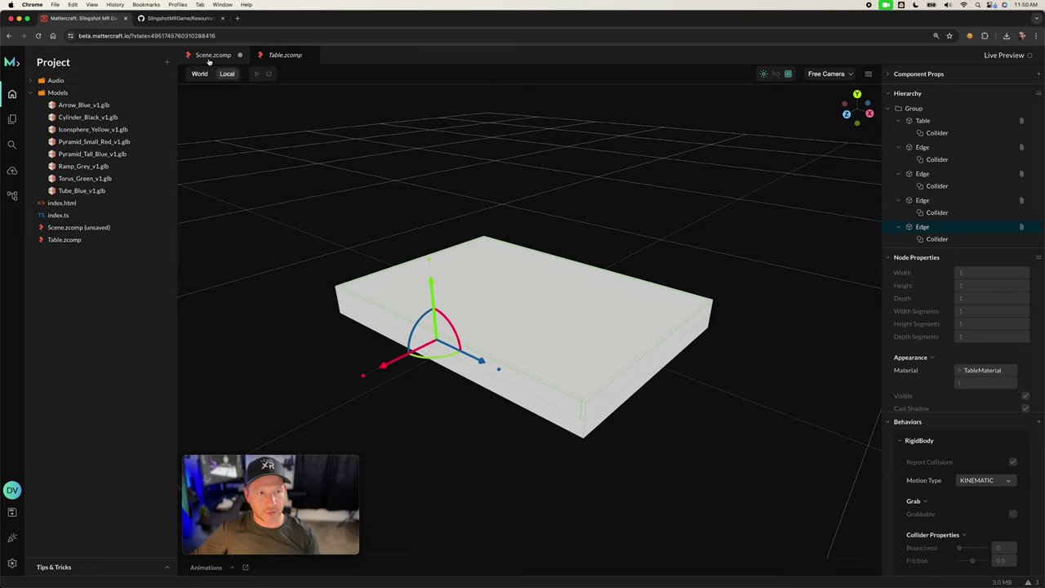
click(210, 59)
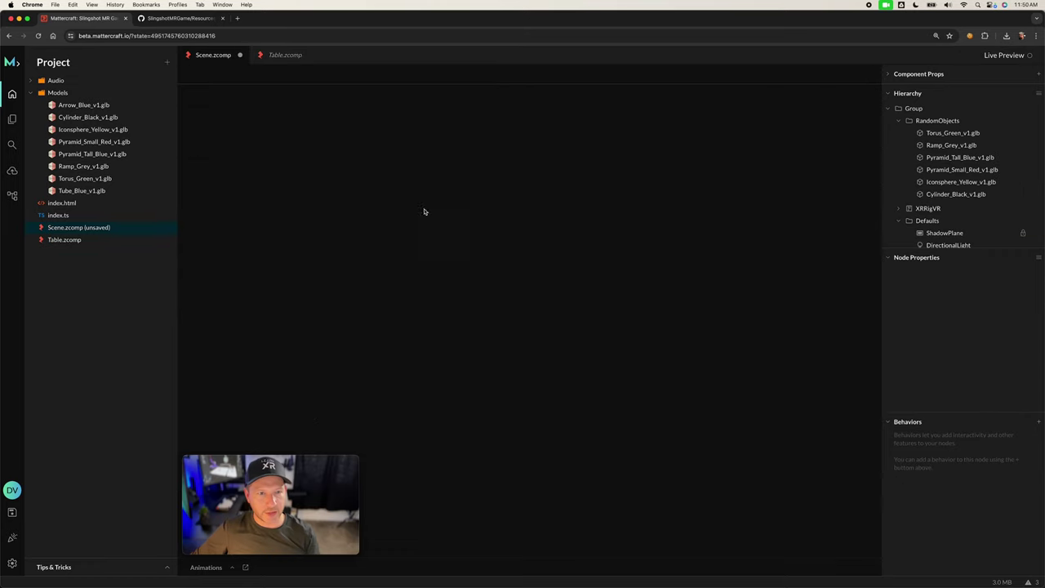
scroll(617, 293, down, 3)
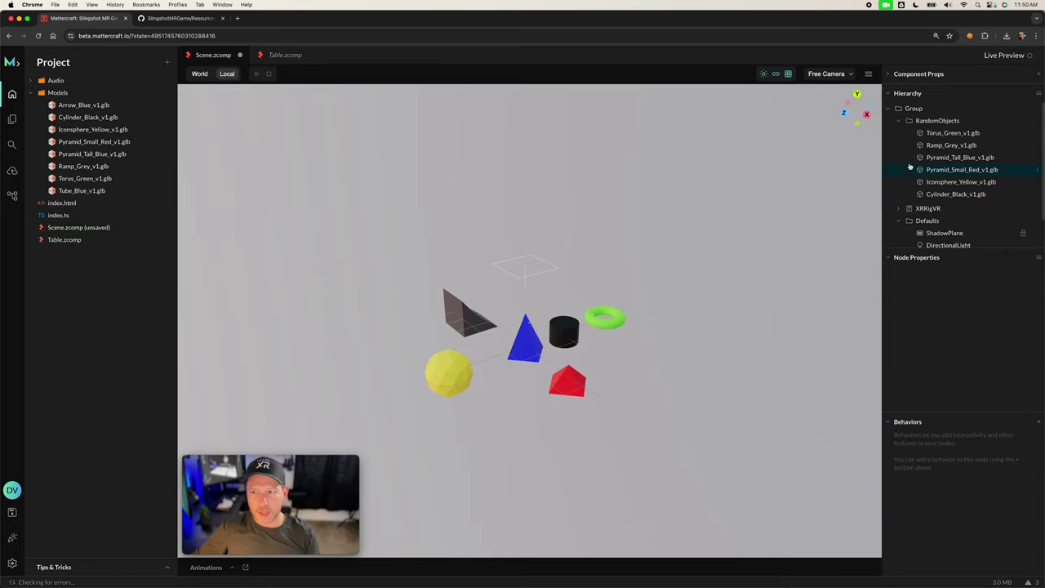
click(899, 121)
click(899, 144)
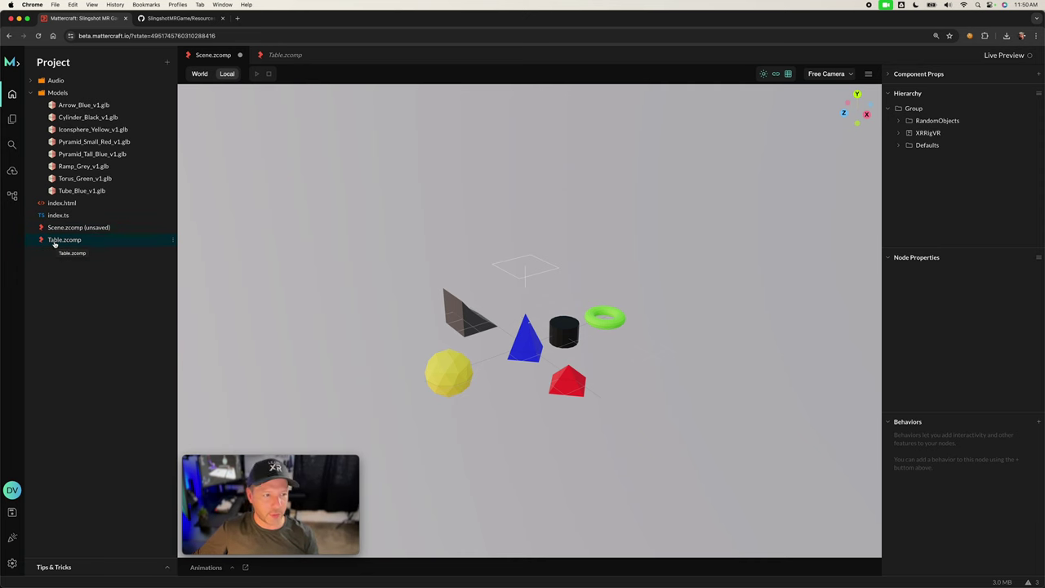
click(56, 242)
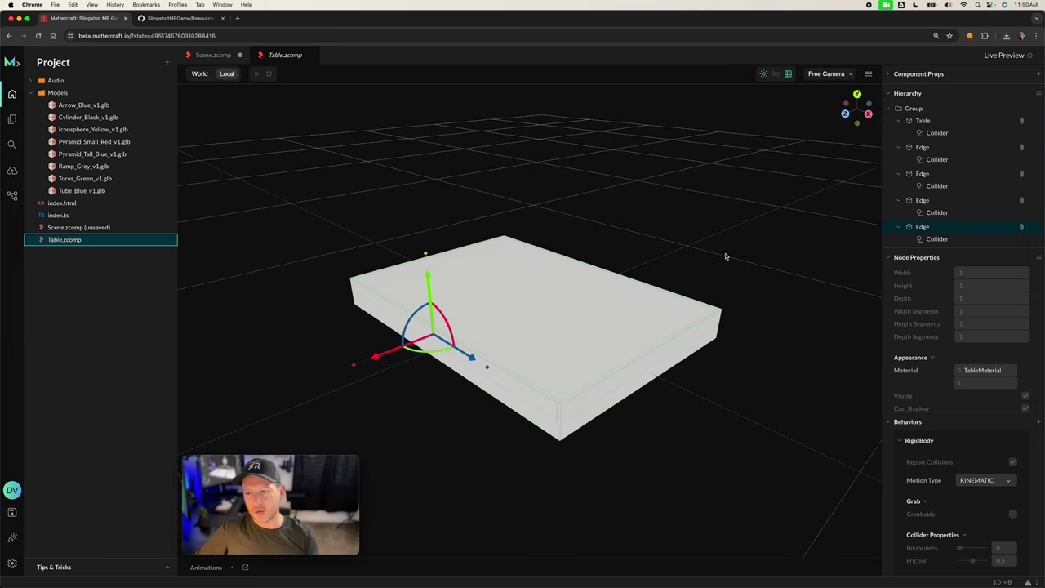
click(212, 55)
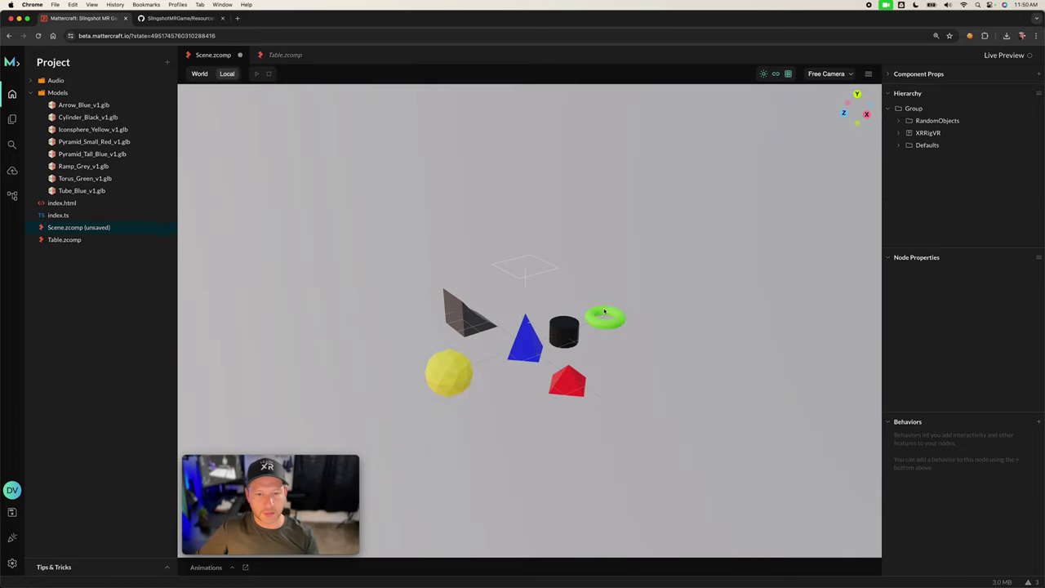
- Add a Table component instance under Group and name it Table_Main
right_click(914, 107)
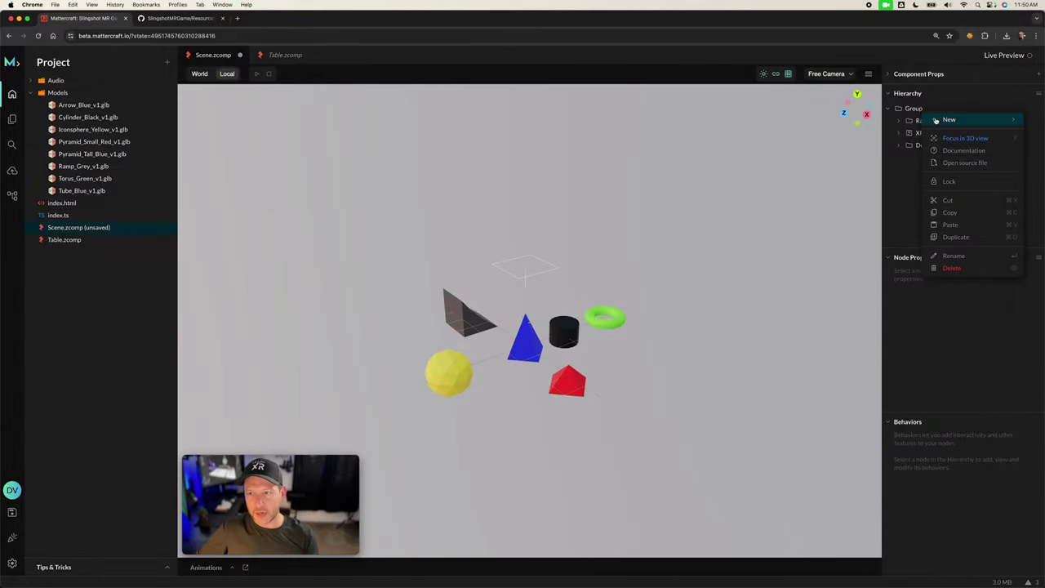
mouse_move(949, 119)
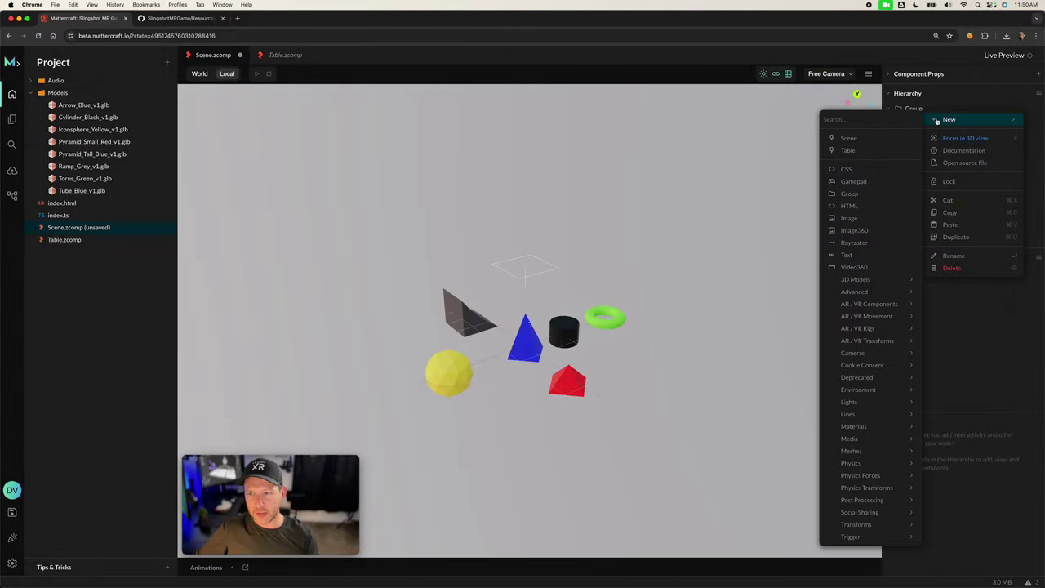
click(849, 151)
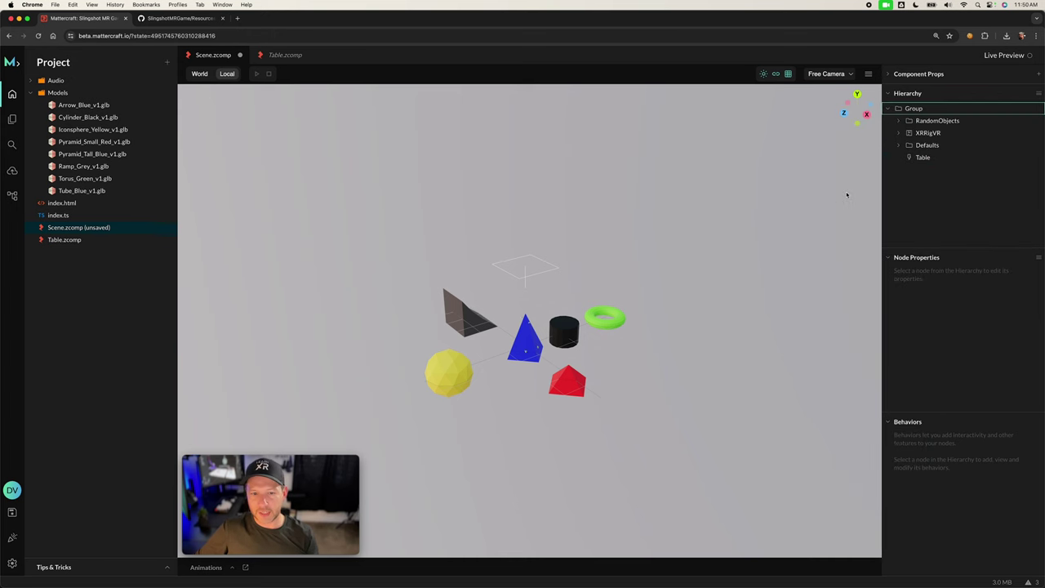
click(924, 159)
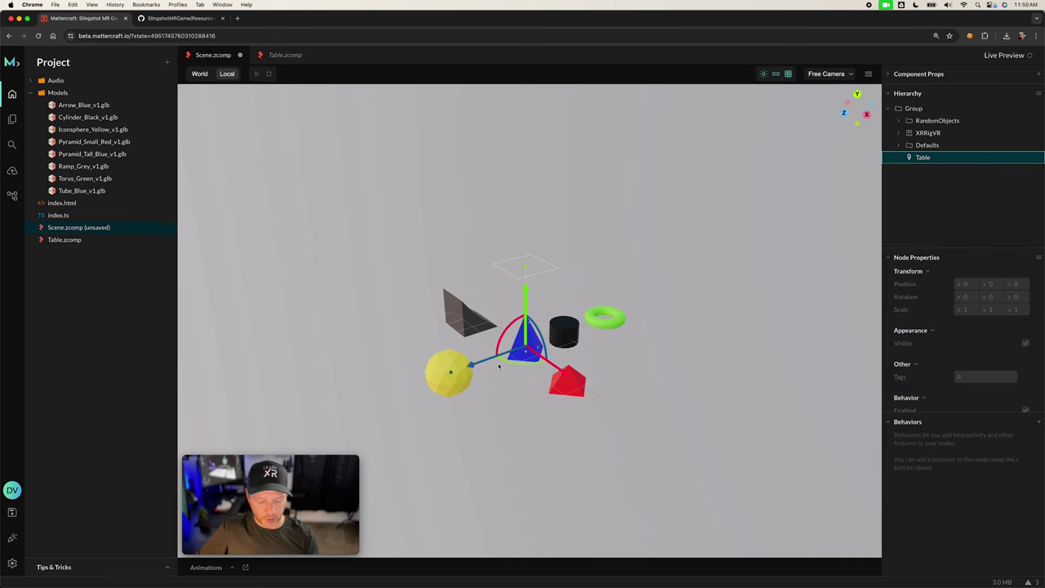
key(f)
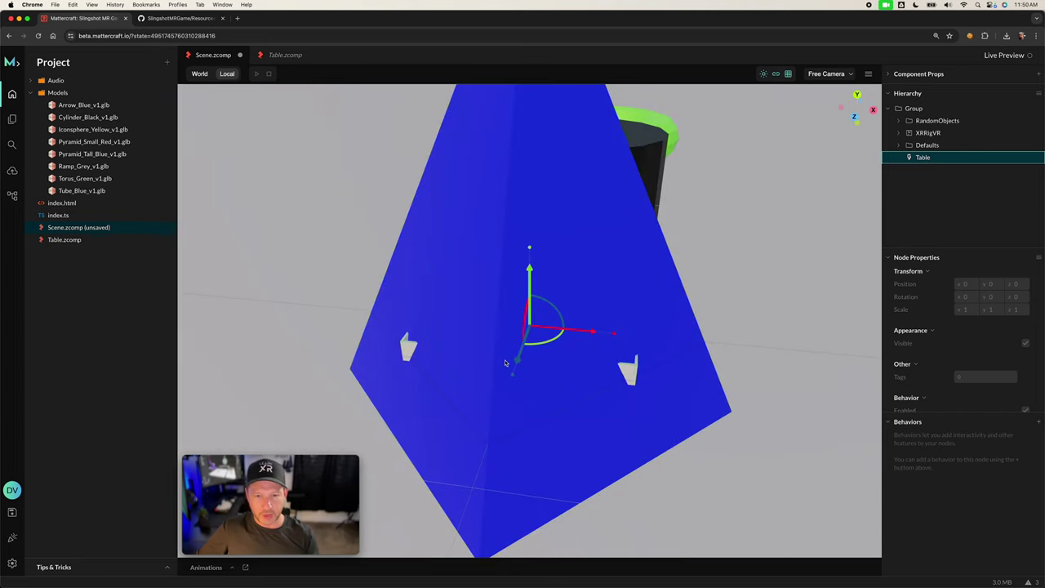
scroll(543, 321, down, 5)
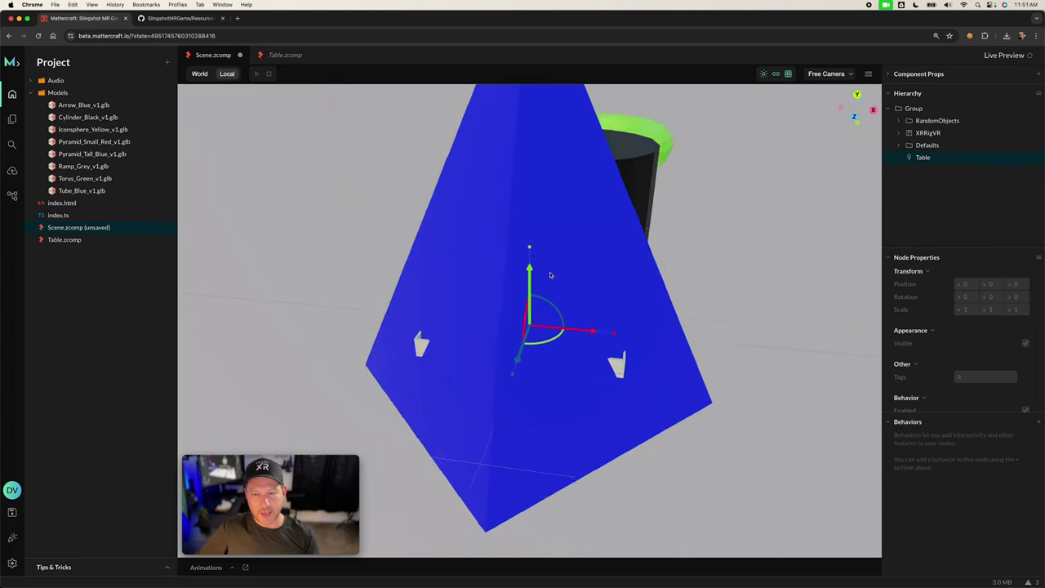
click(935, 159)
double_click(935, 159)
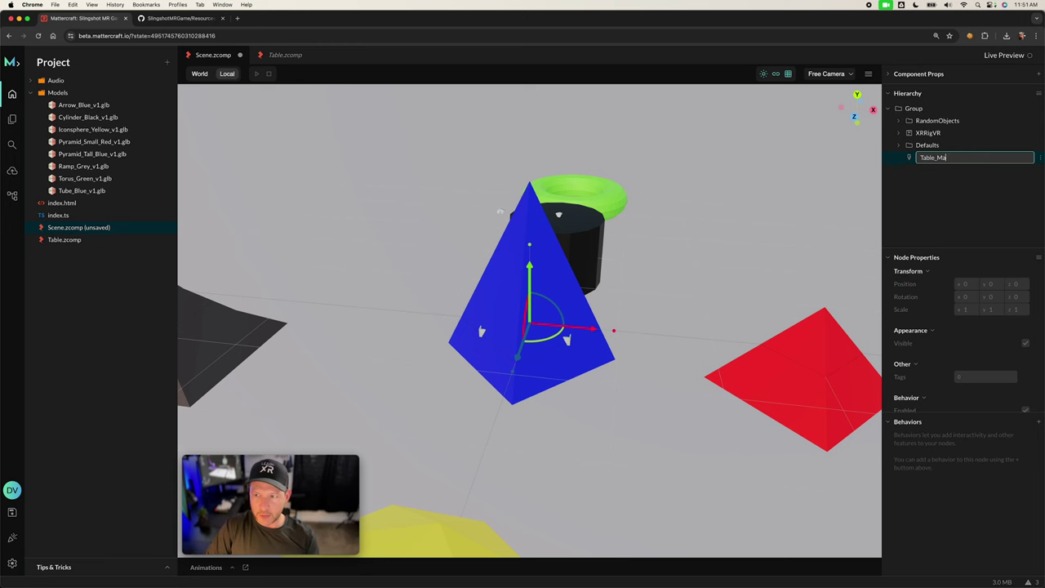
key(Return)
- Duplicate Table_Main and rename the copy Table_Small
click(953, 158)
key(super+v)
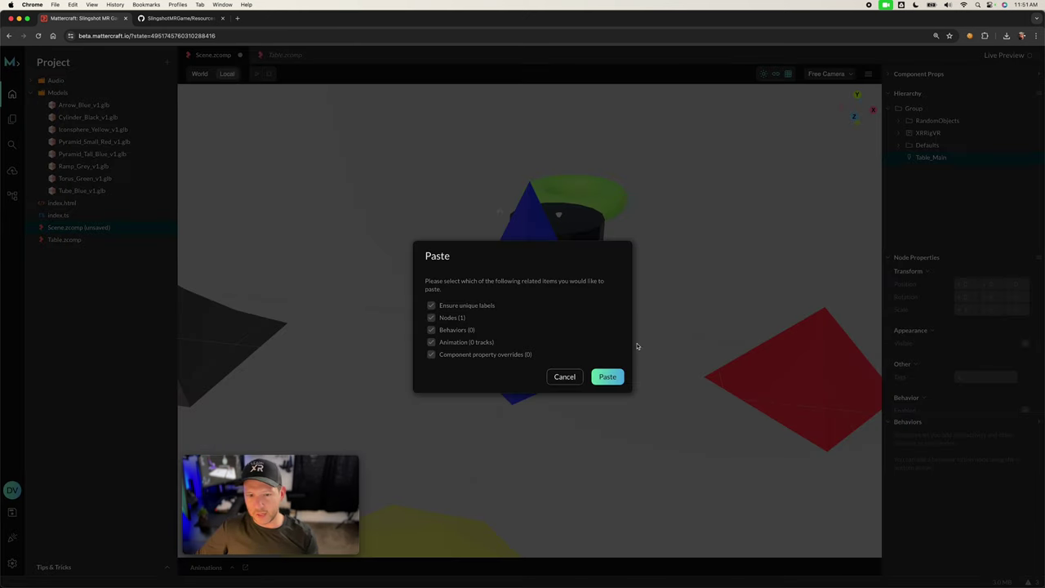
click(608, 377)
right_click(946, 159)
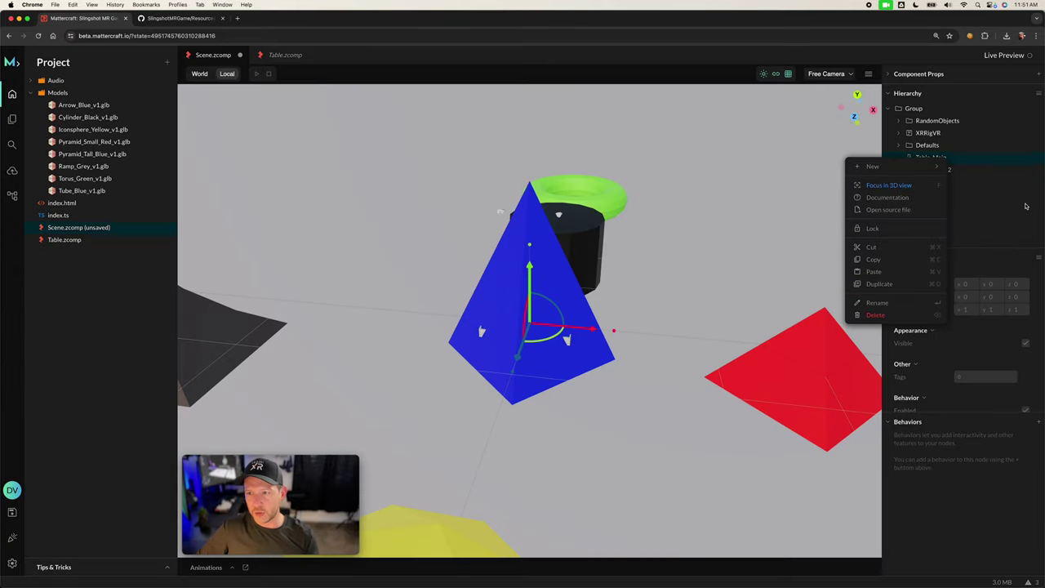
click(938, 170)
double_click(938, 169)
key(BackSpace)
key(BackSpace)
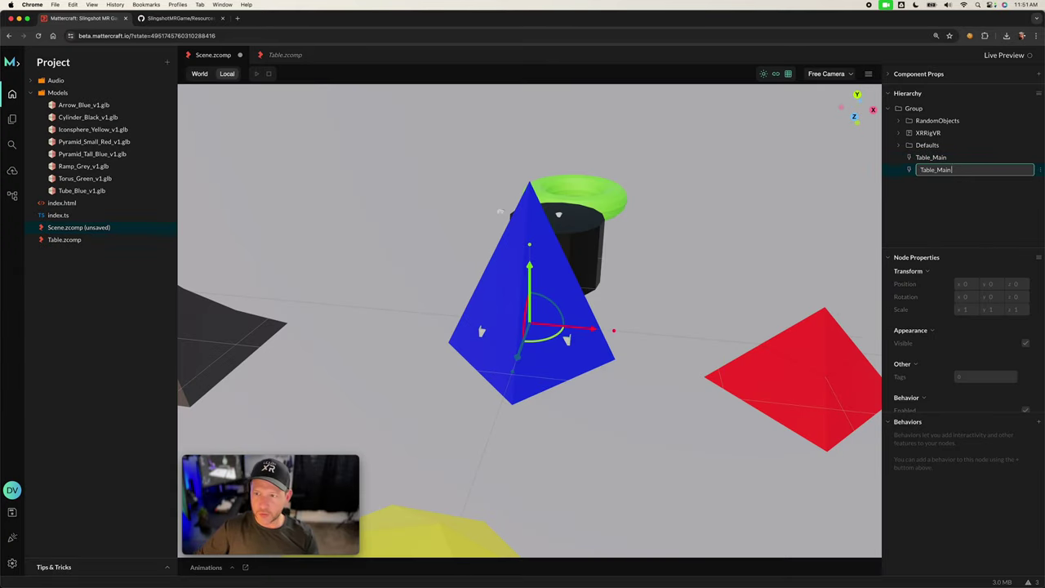
text(Small)
key(Return)
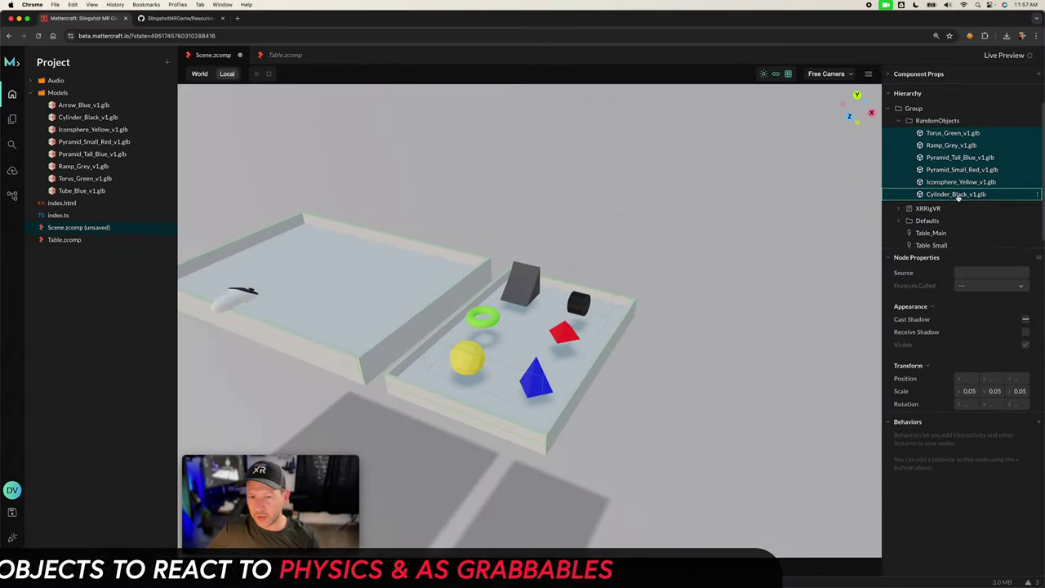
- Give the six selected random objects a DYNAMIC Rigid Body with Grabbable enabled
click(1038, 421)
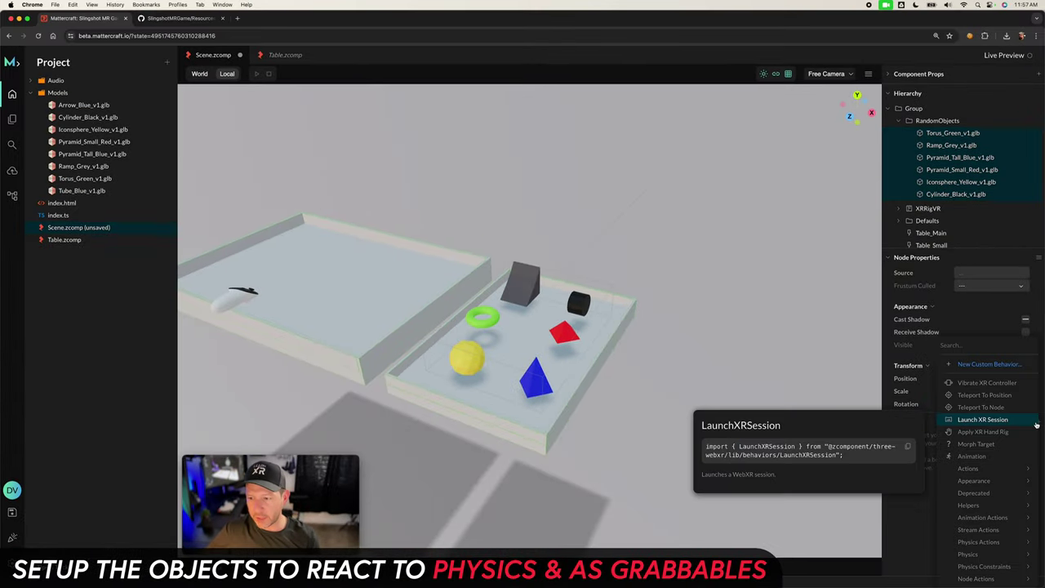
mouse_move(968, 555)
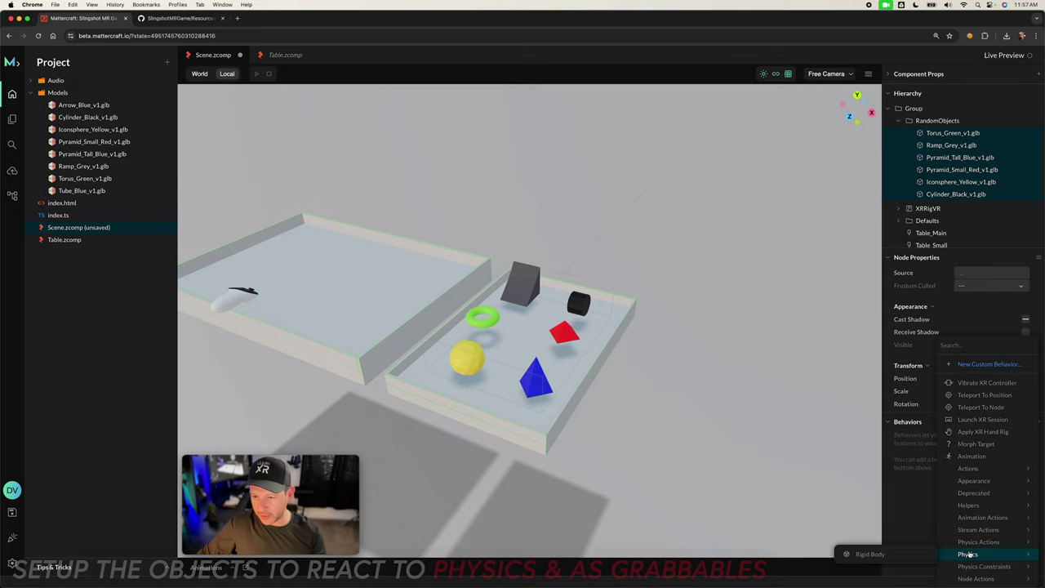
click(871, 554)
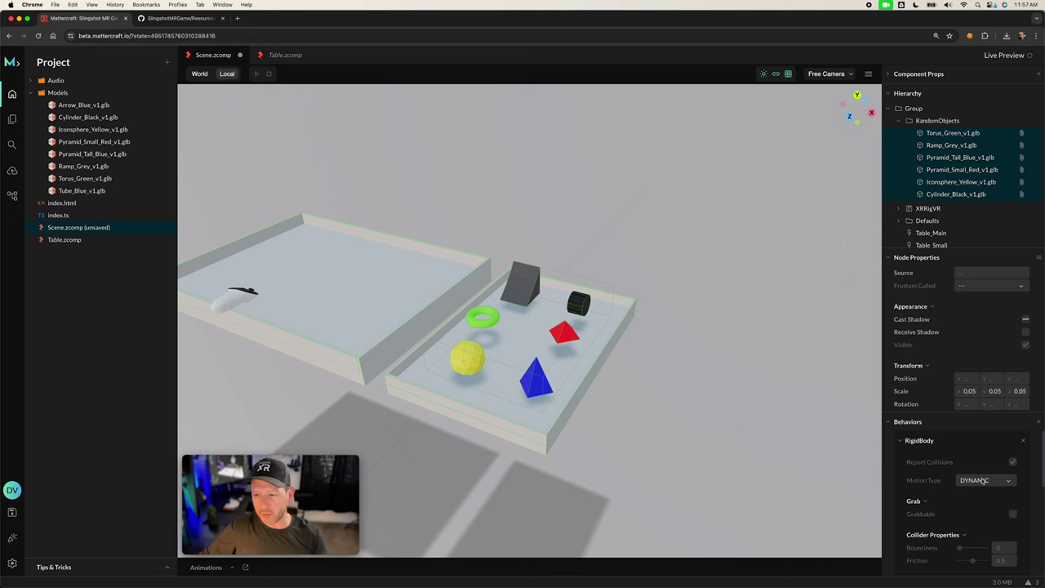
click(1012, 515)
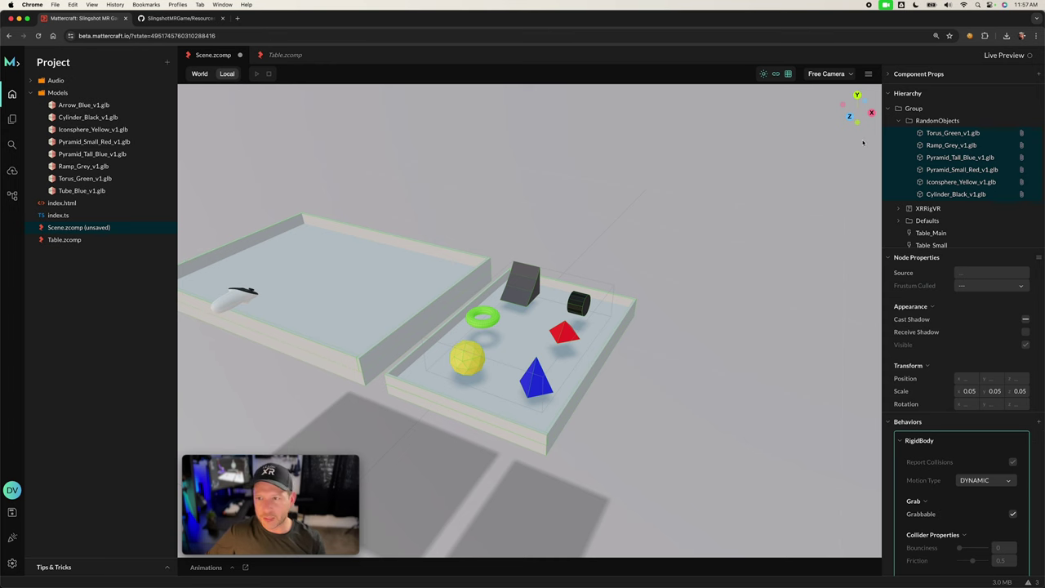
click(962, 159)
- Set the yellow icosphere's bounciness to 0.8
click(955, 182)
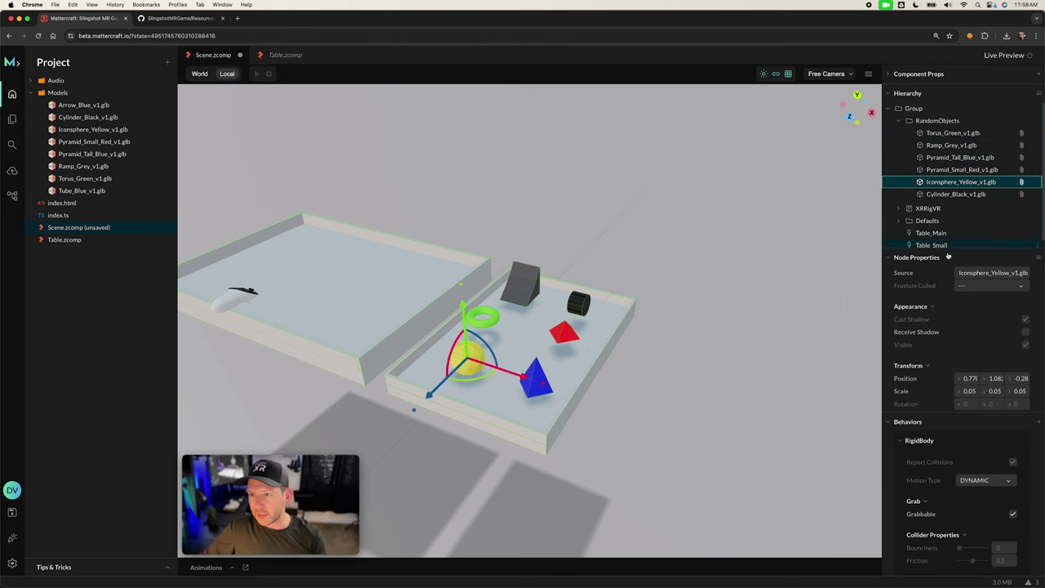
key(f)
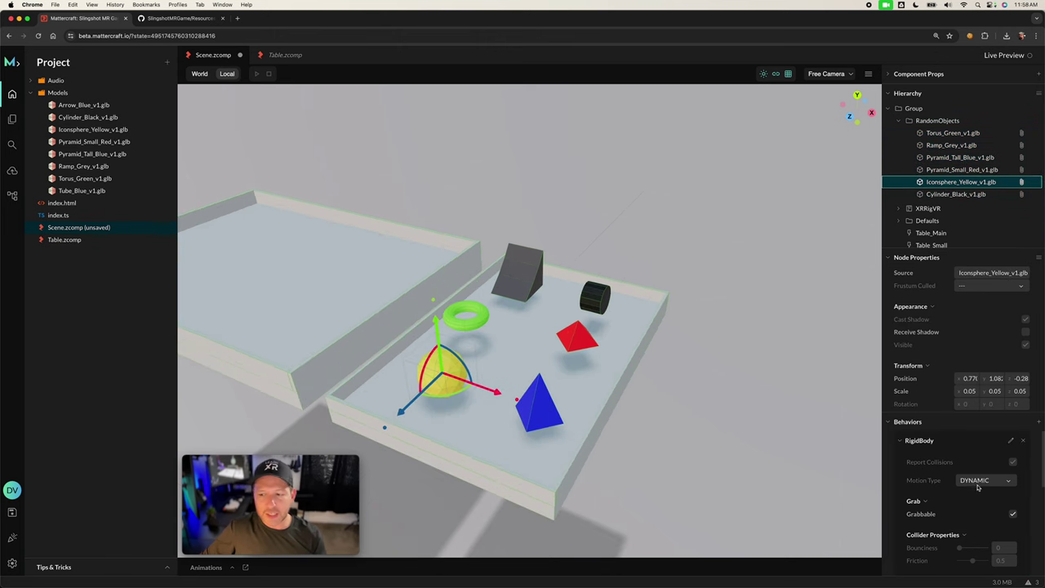
scroll(981, 487, down, 5)
scroll(981, 486, down, 5)
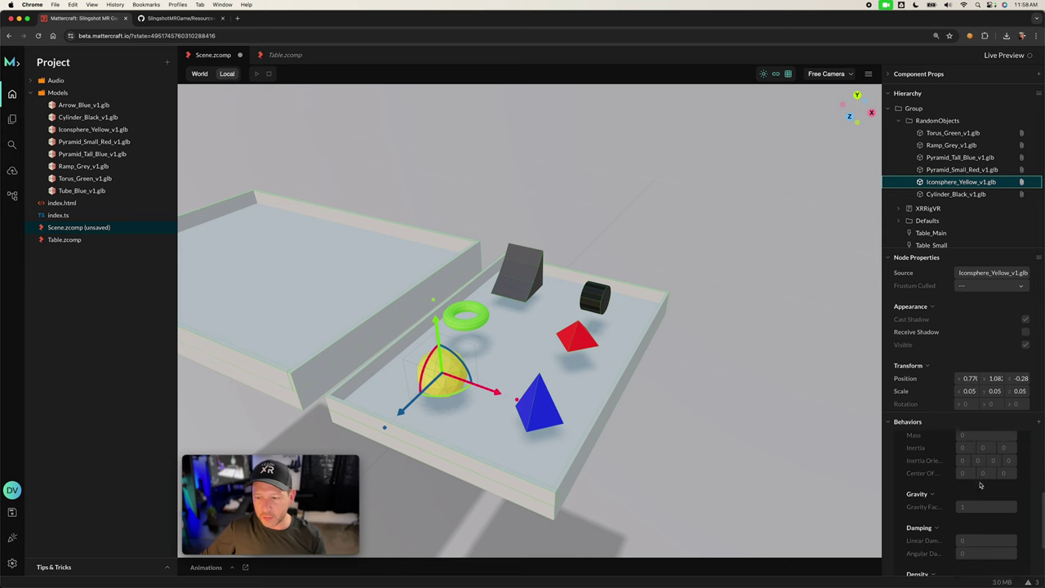
scroll(980, 490, up, 2)
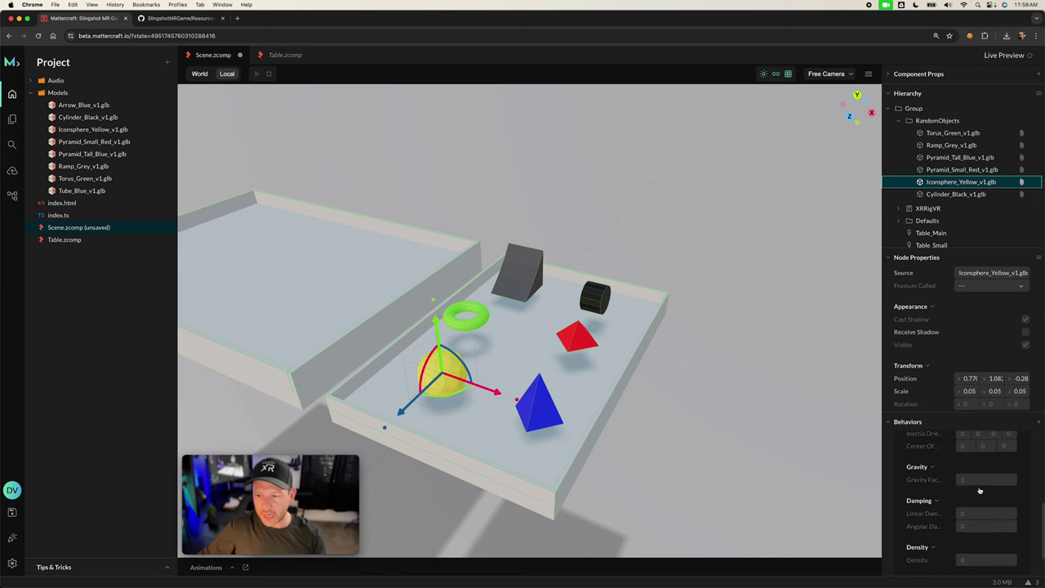
scroll(990, 496, up, 2)
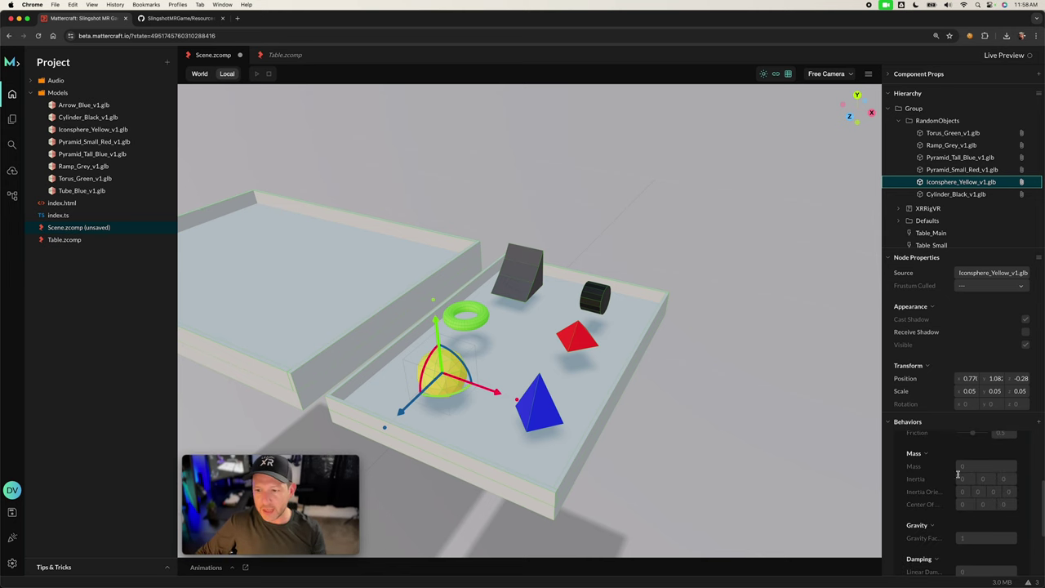
scroll(959, 478, up, 2)
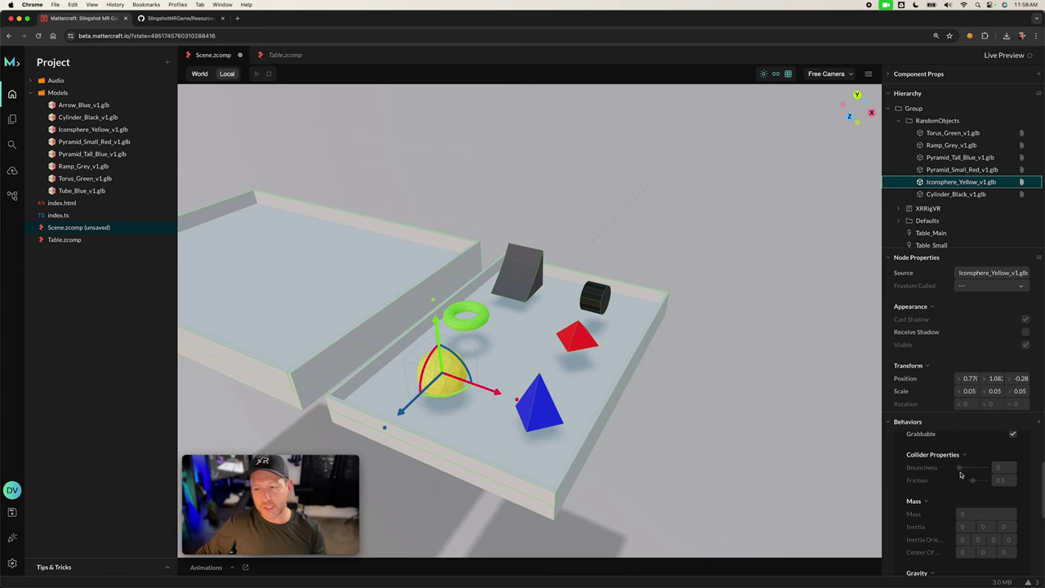
click(999, 467)
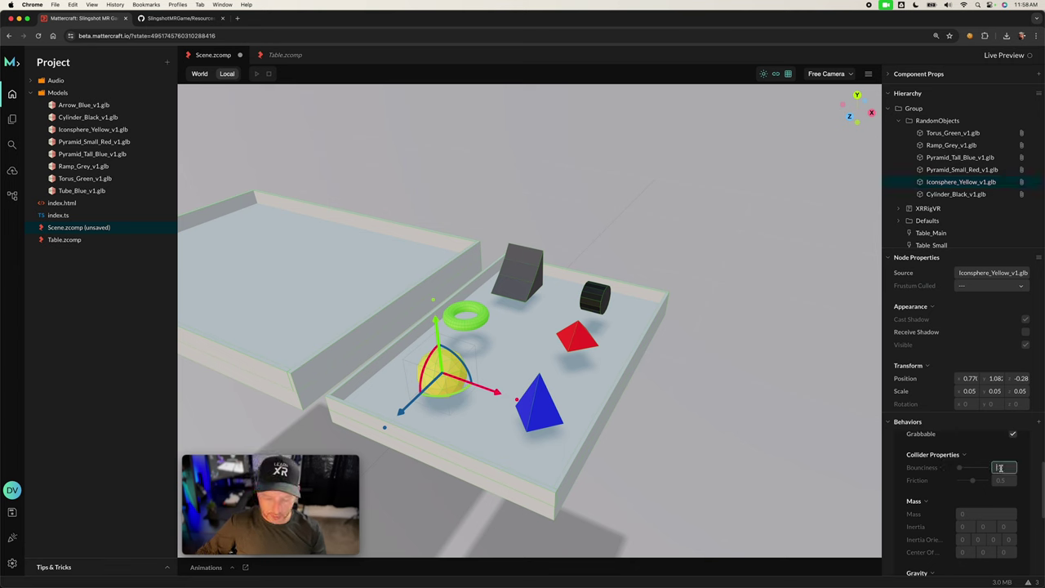
text(0.8)
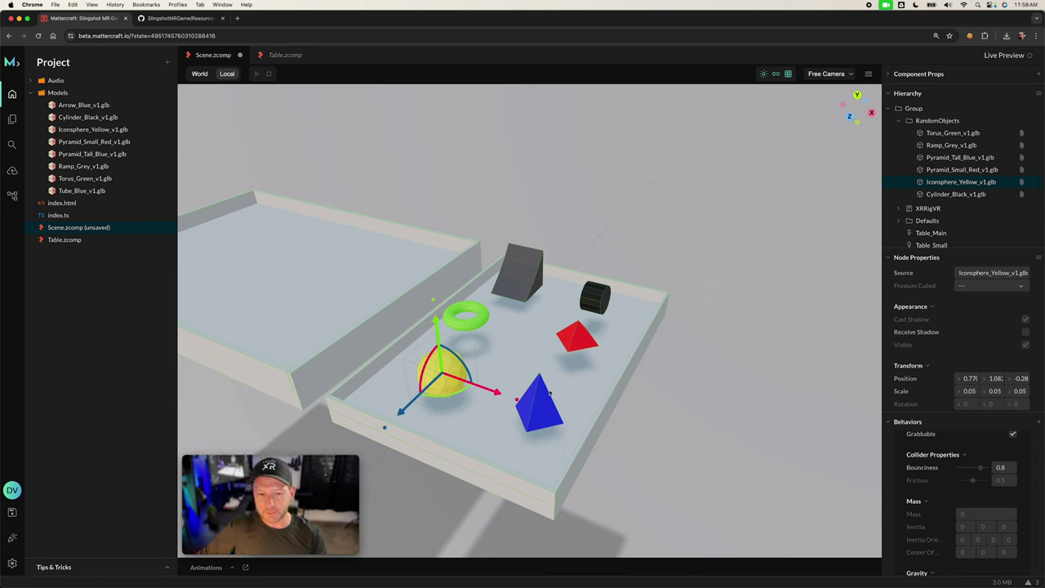
- Set the grey ramp's friction to 1, with mass 1
click(526, 275)
click(1007, 479)
text(1)
key(Tab)
text(1)
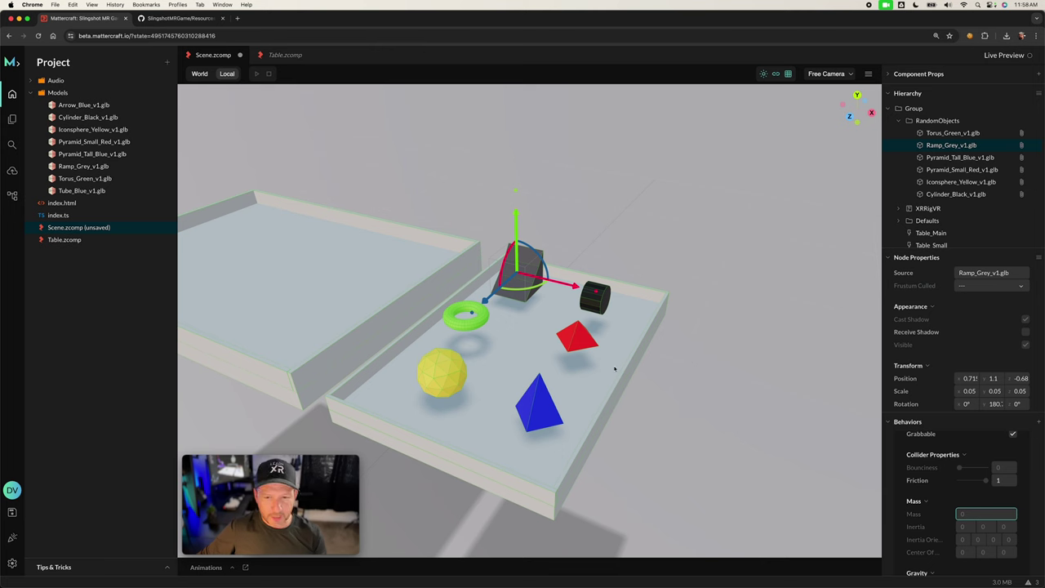
- Set the gravity factor of both pyramids to 0.2
click(581, 346)
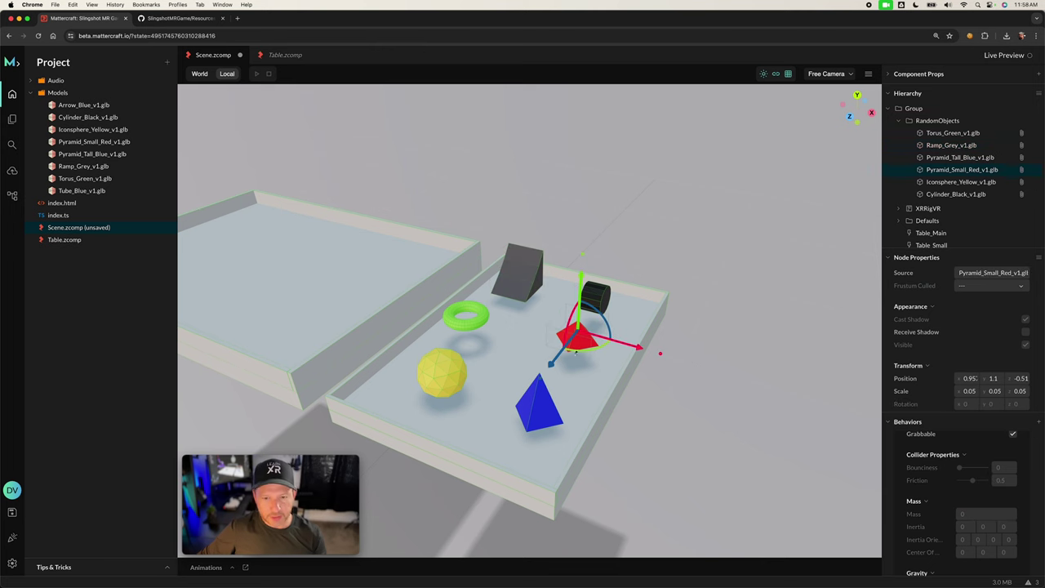
click(546, 424)
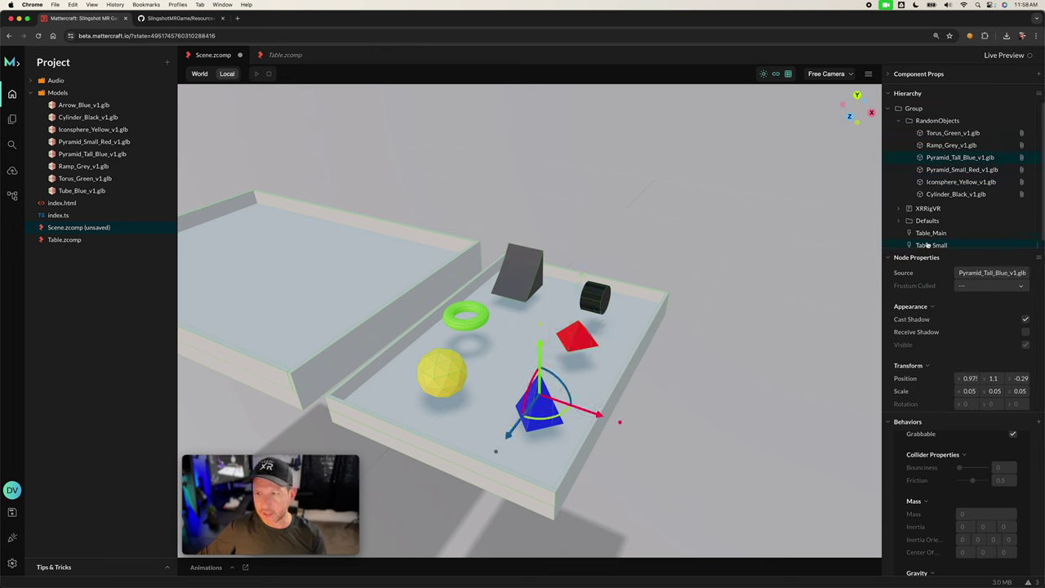
click(948, 170)
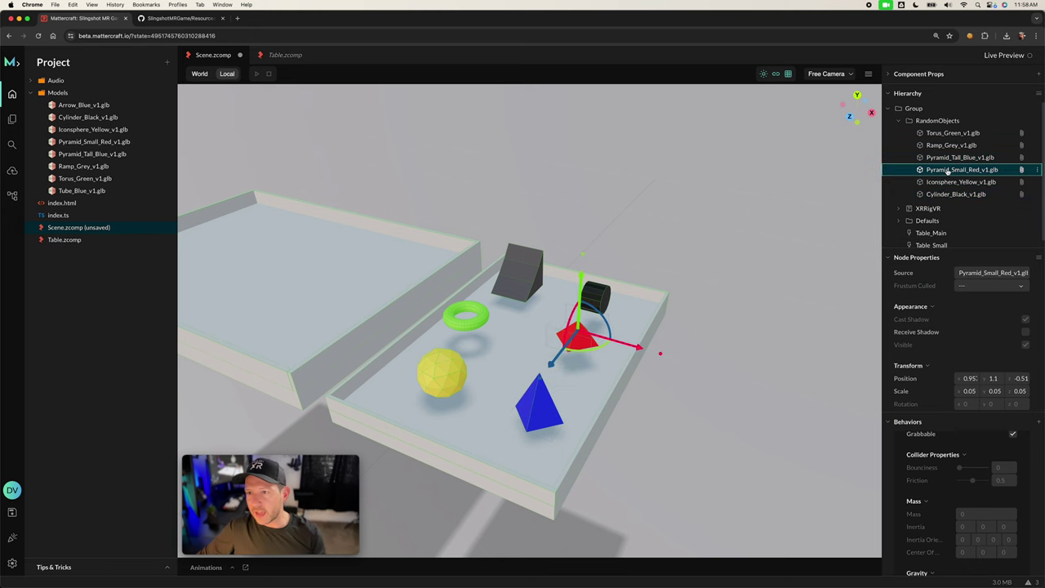
shift+click(949, 159)
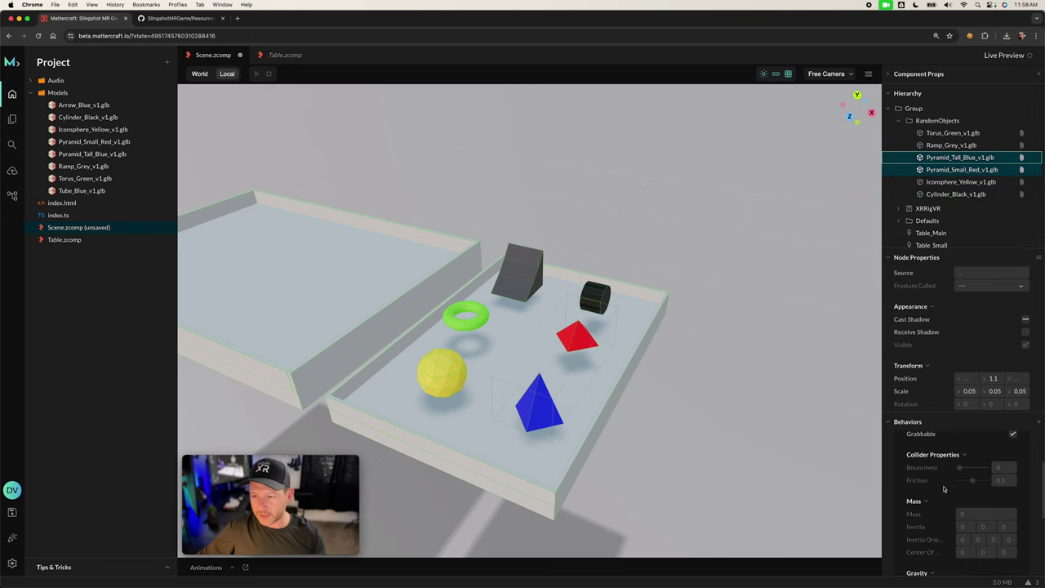
scroll(944, 489, down, 2)
scroll(963, 506, up, 2)
scroll(976, 516, down, 2)
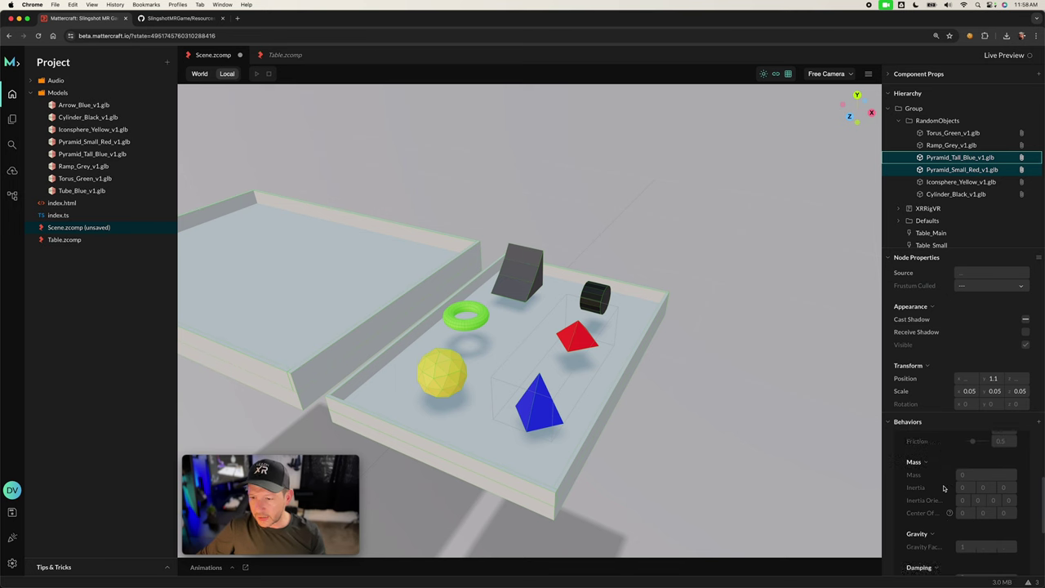
click(980, 520)
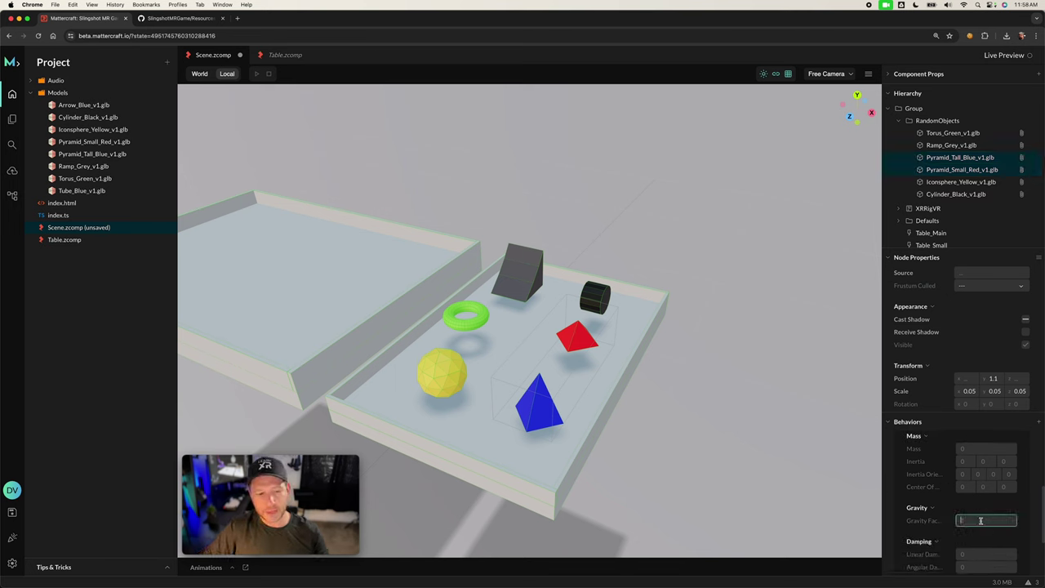
text(.2)
key(Return)
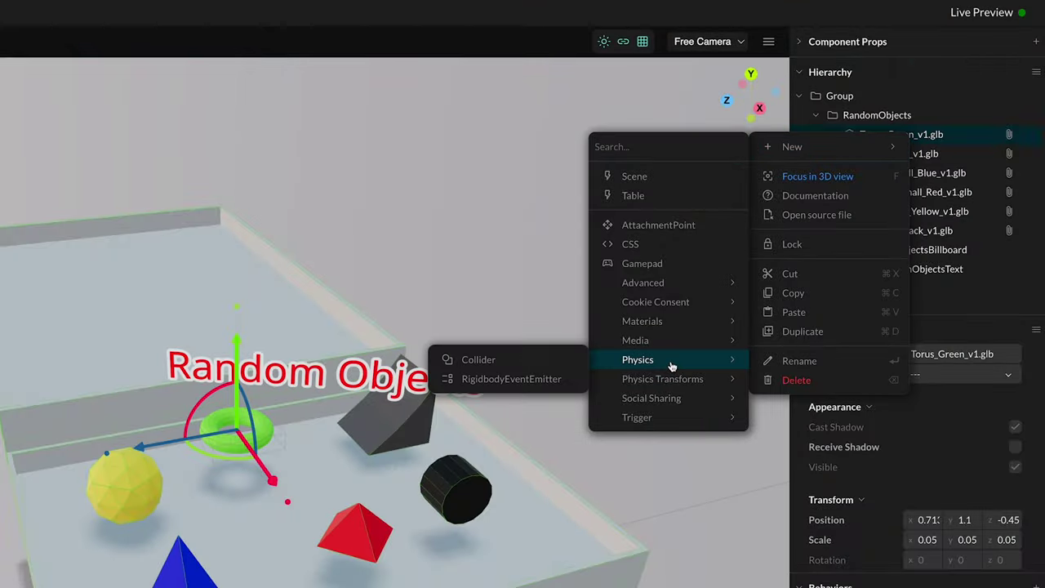
- Add colliders to the torus and ramp, targeting the ramp's own mesh
click(497, 397)
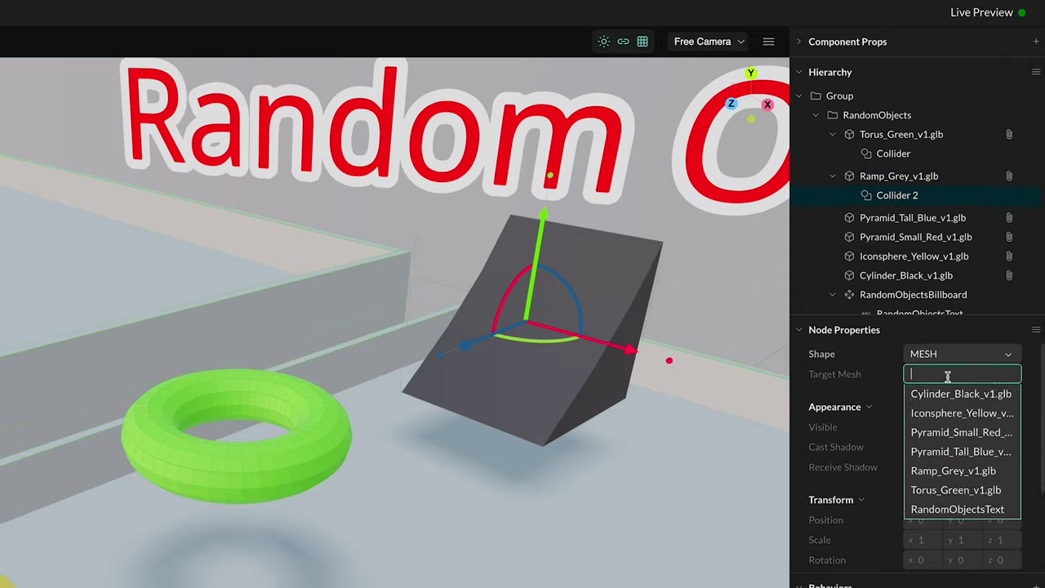
click(957, 468)
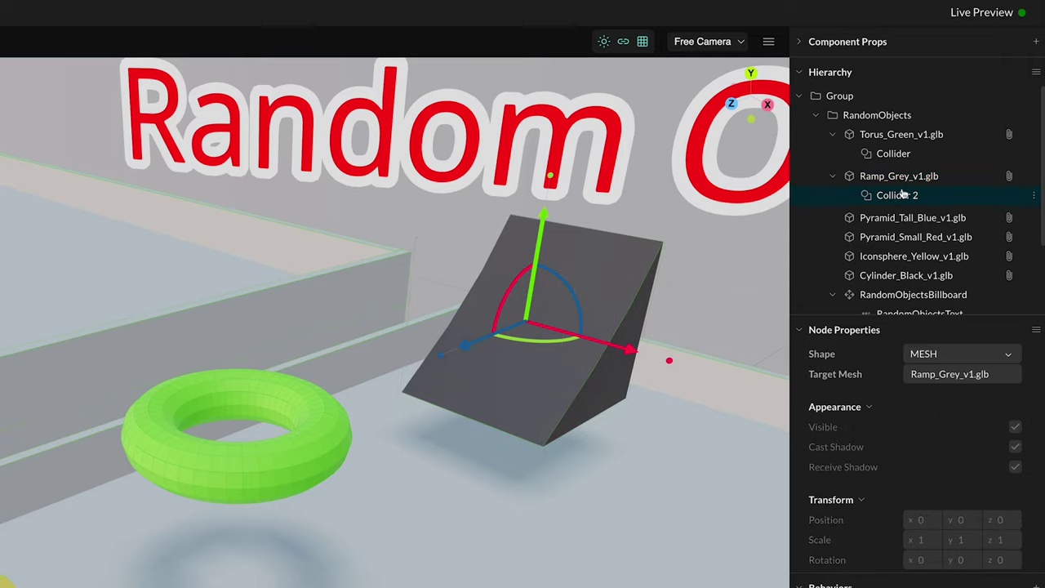
click(912, 218)
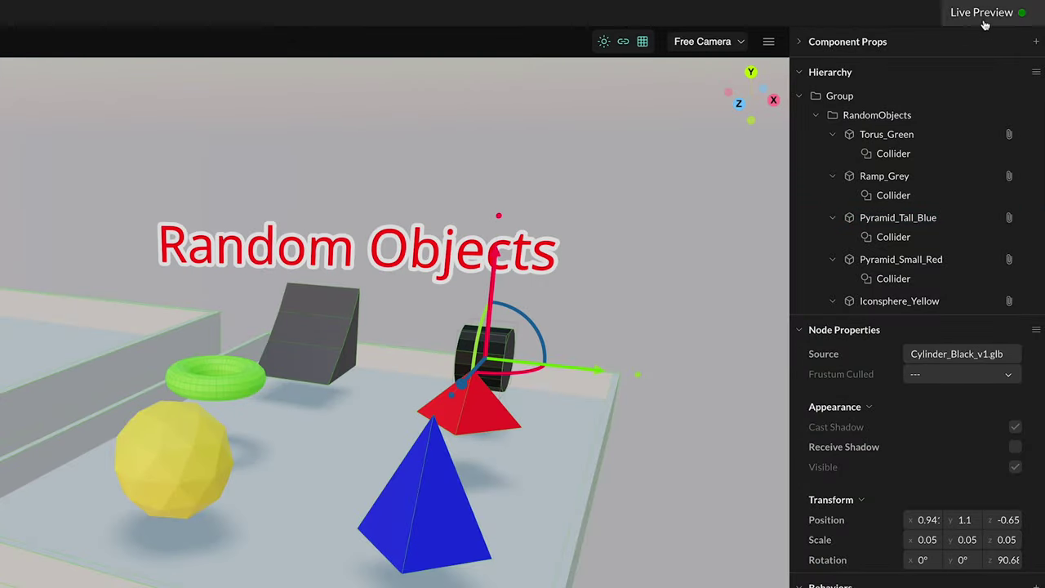
- Launch a Live Preview of the scene on the Quest 3 headset
click(980, 12)
click(836, 352)
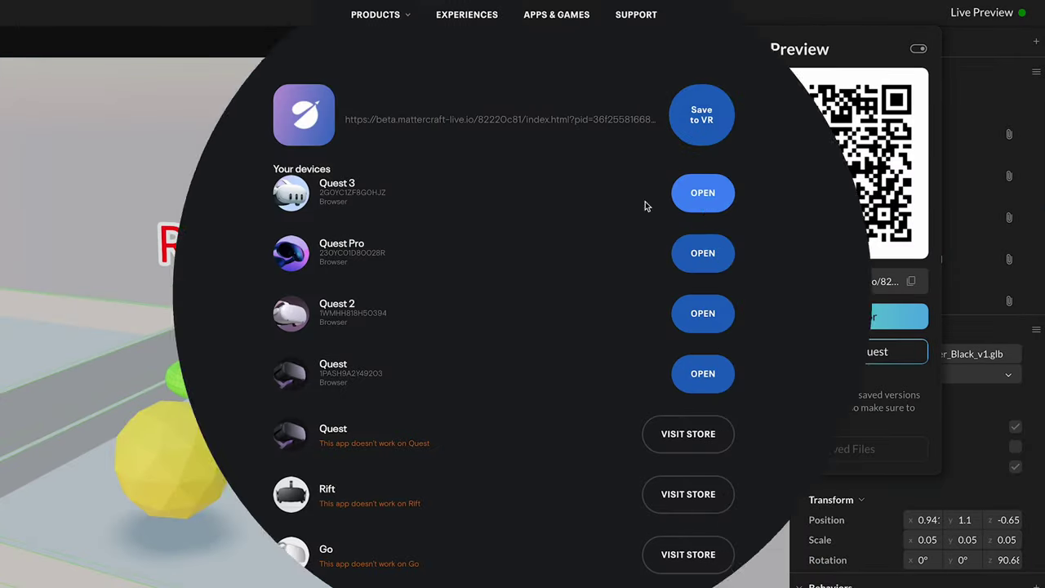
click(699, 200)
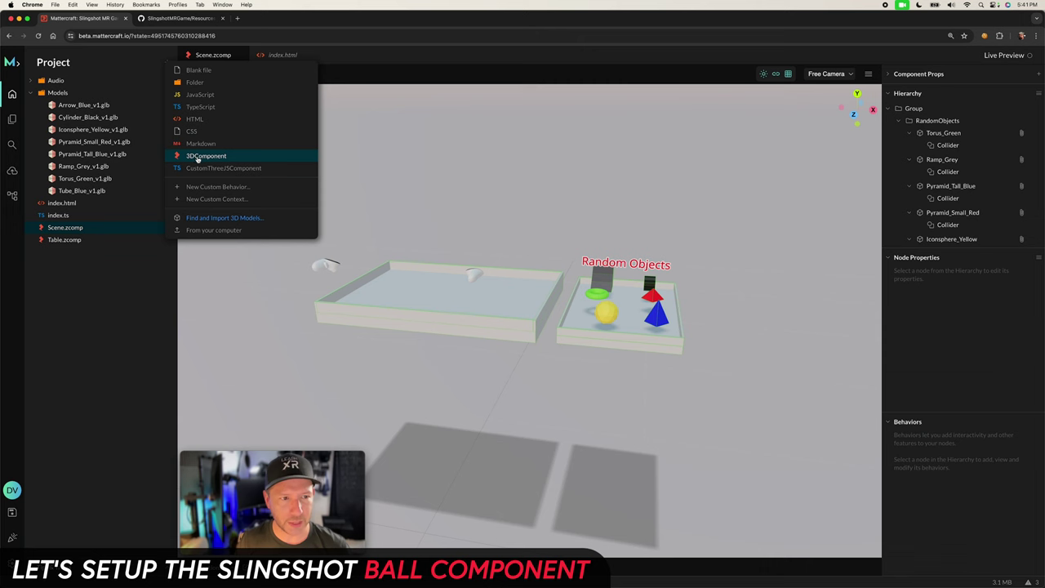
- Create a 3D component file named Ball.zcomp and open it
click(139, 297)
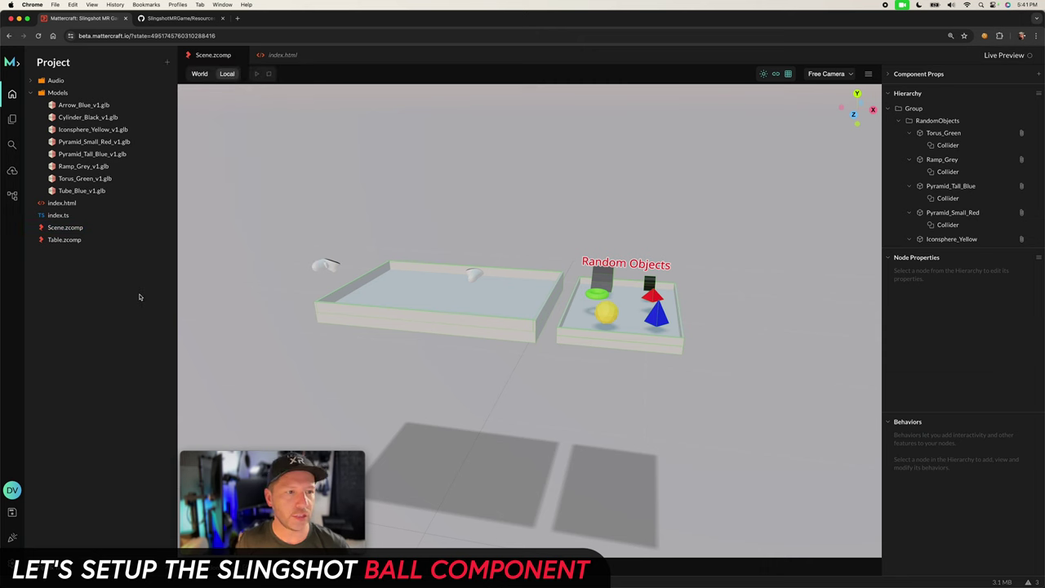
text(Ball.zcomp)
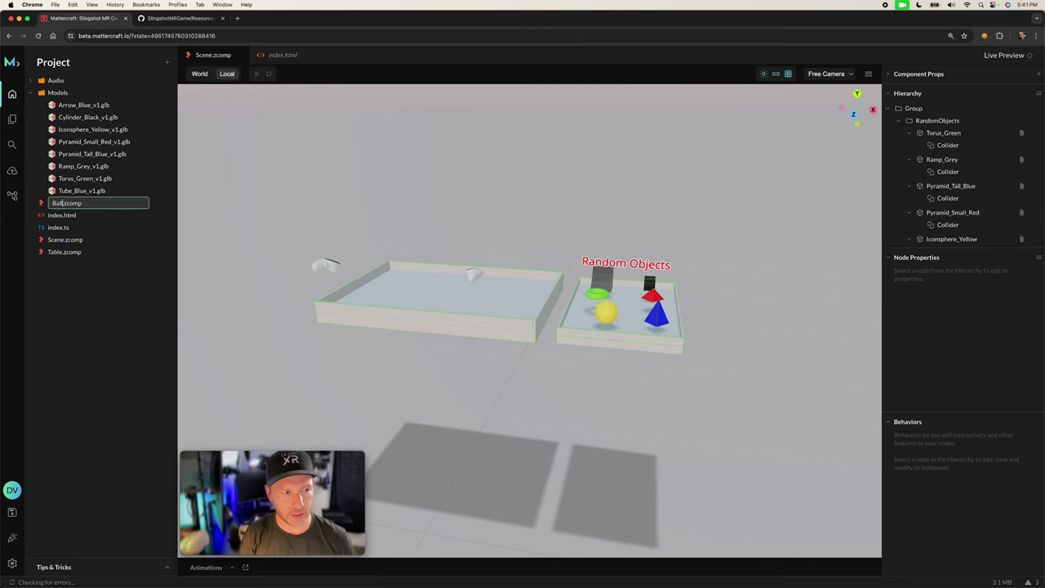
key(Return)
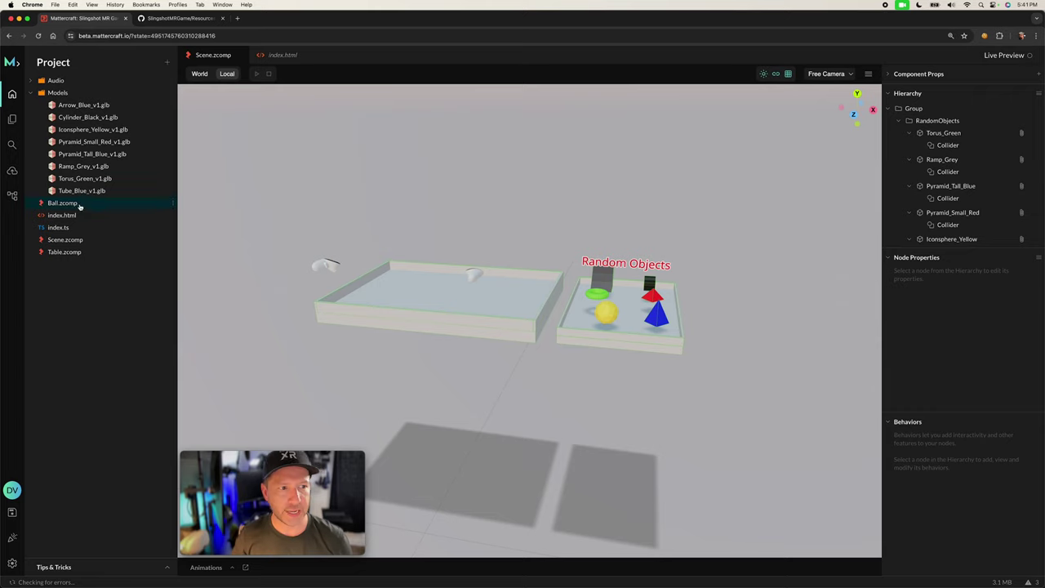
click(72, 203)
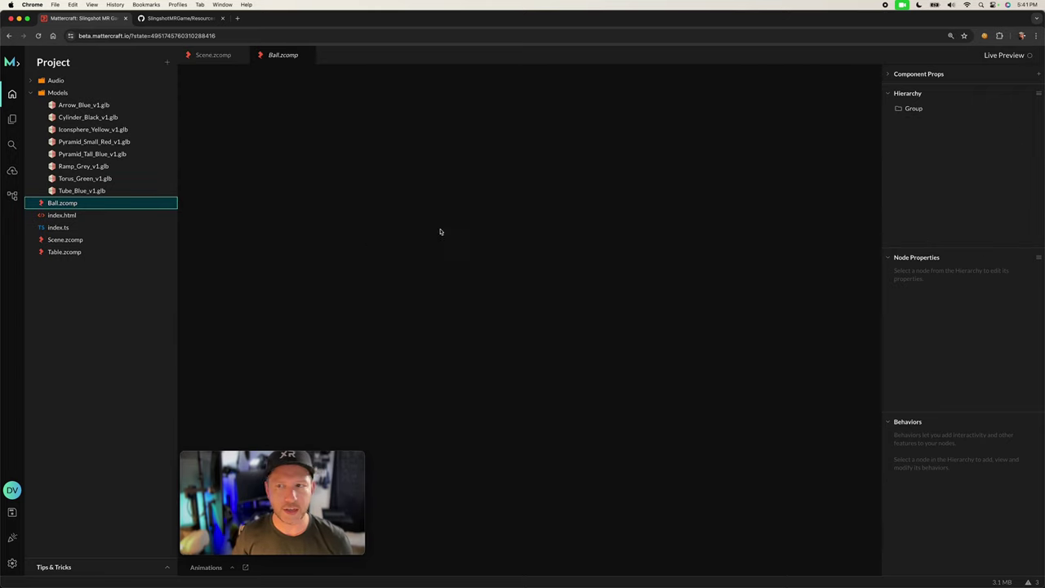
- Add a sphere inside the component's root Group and name it Ball
click(923, 111)
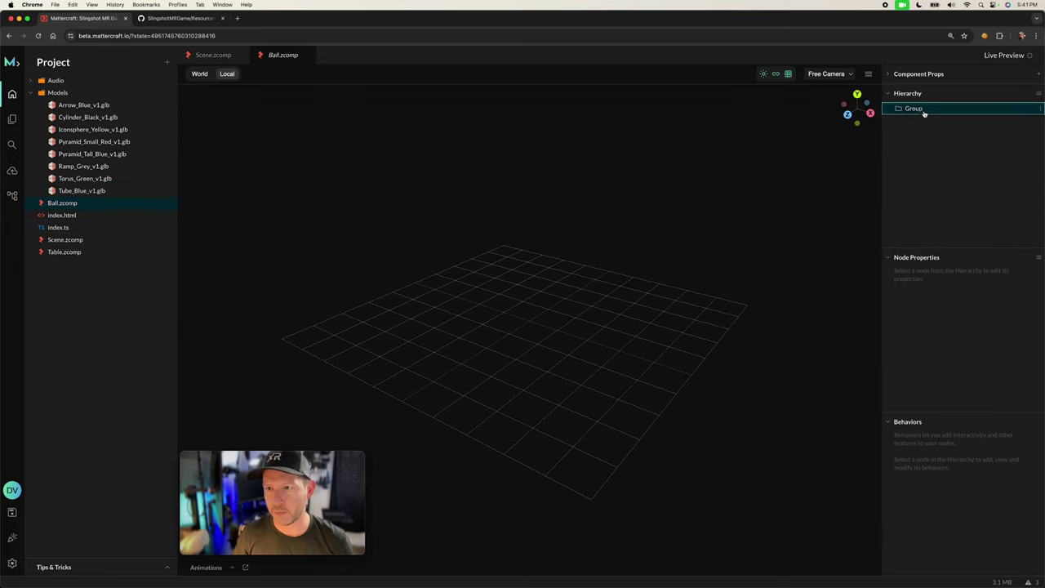
right_click(924, 111)
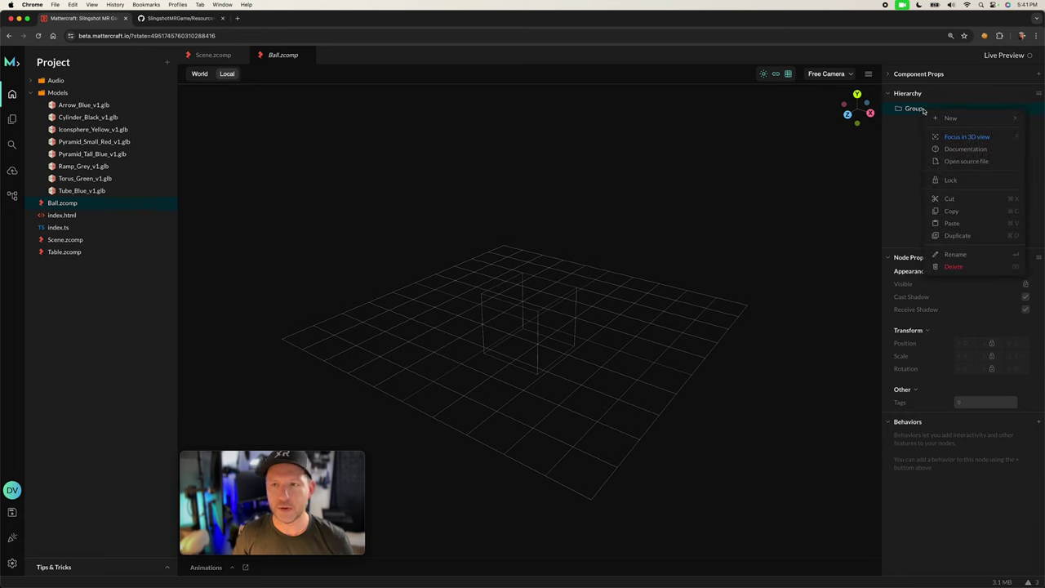
mouse_move(935, 119)
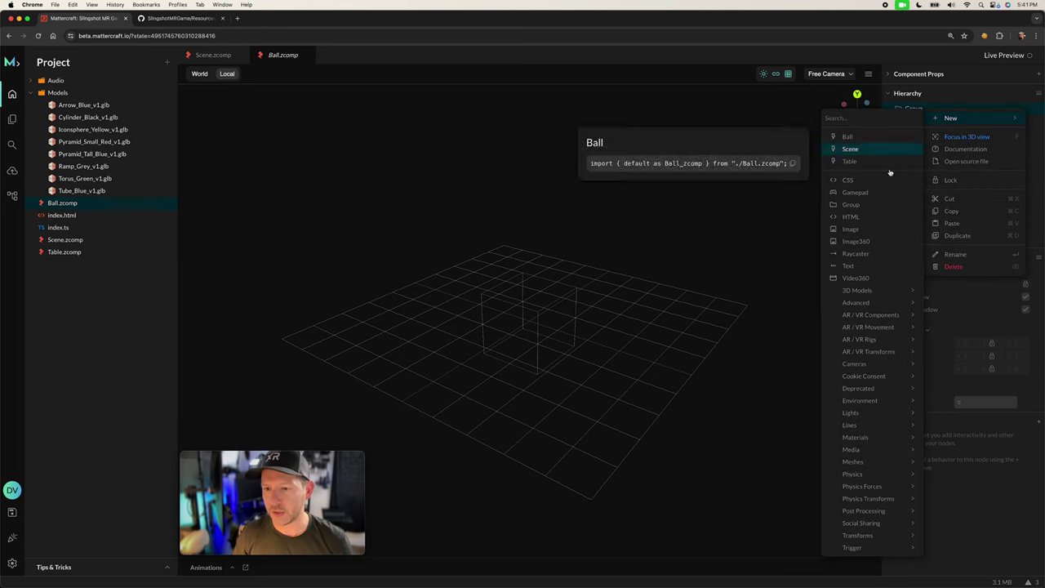
mouse_move(863, 469)
mouse_move(804, 467)
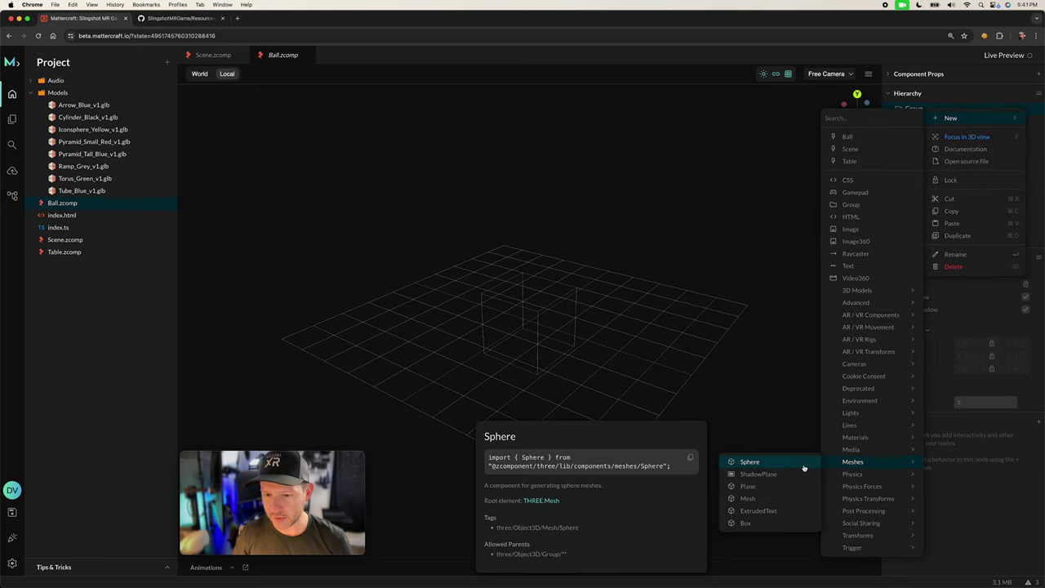
click(795, 468)
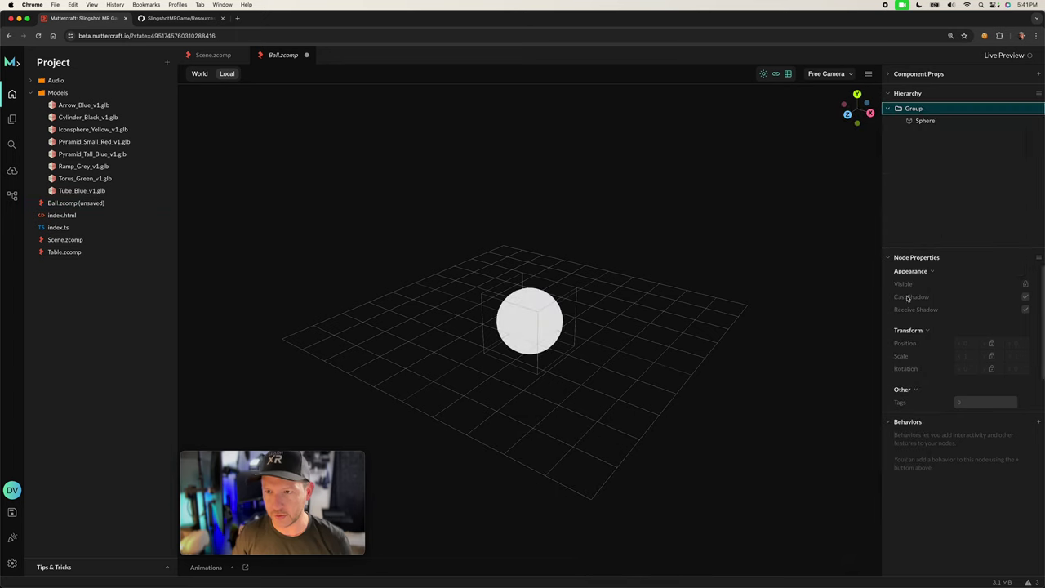
click(926, 120)
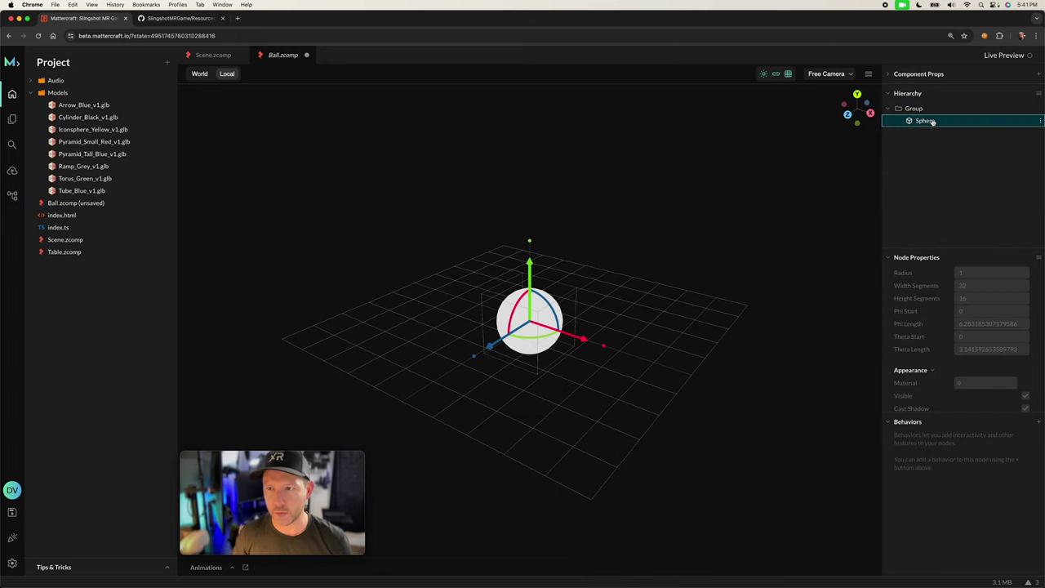
double_click(932, 121)
text(Ball)
key(Return)
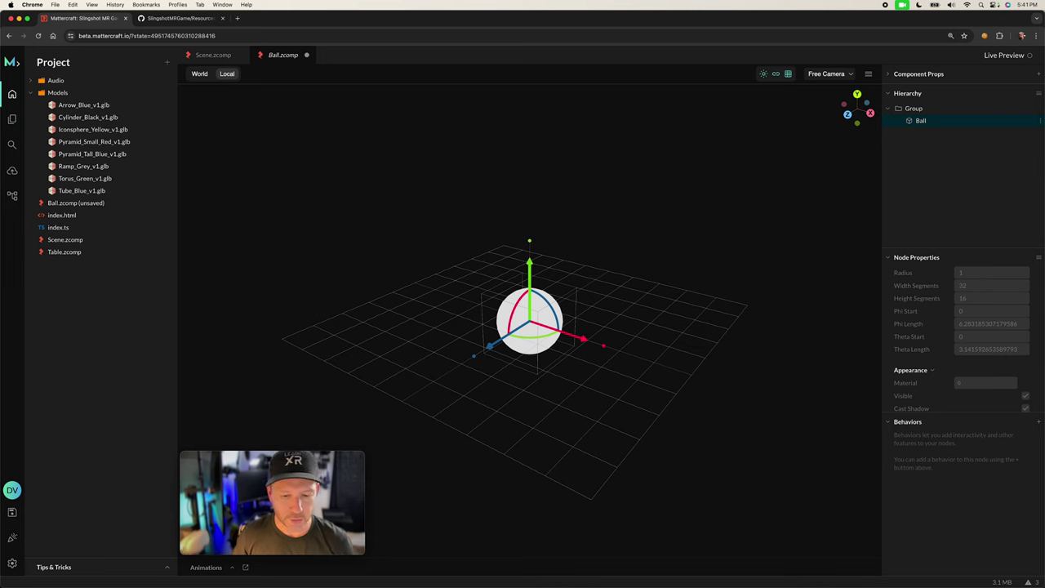
- Set the Ball's Scale X, Y and Z to 0.02 and frame it in the view
scroll(956, 335, down, 3)
mouse_move(942, 337)
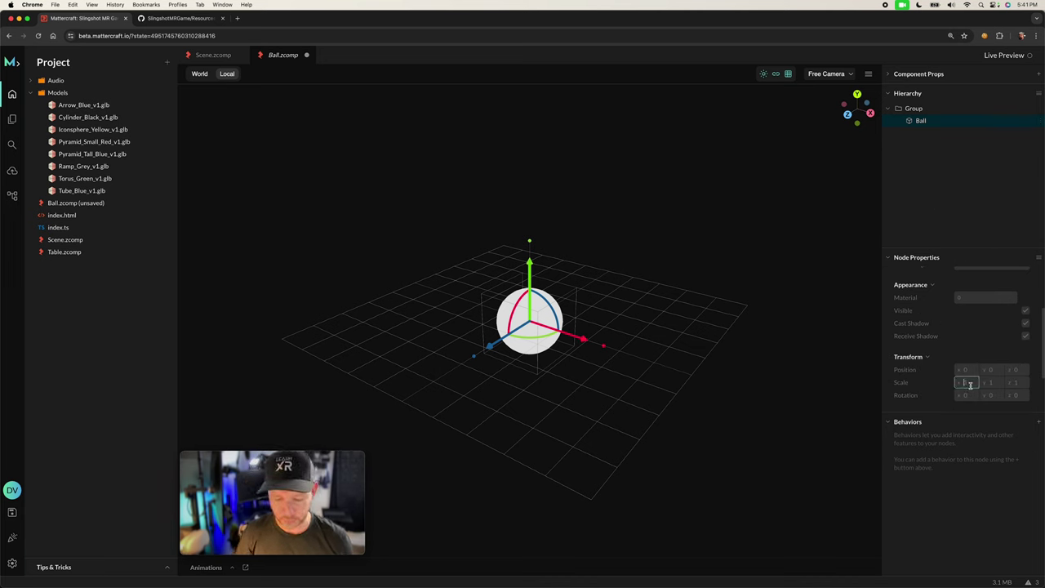
text(0.02)
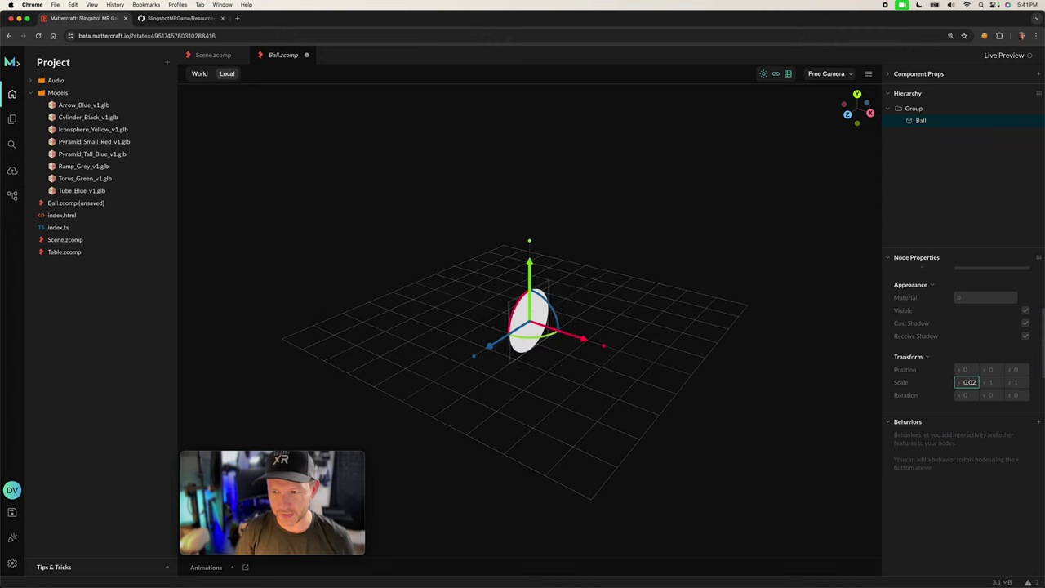
key(ctrl+c)
key(Tab)
key(ctrl+v)
key(Tab)
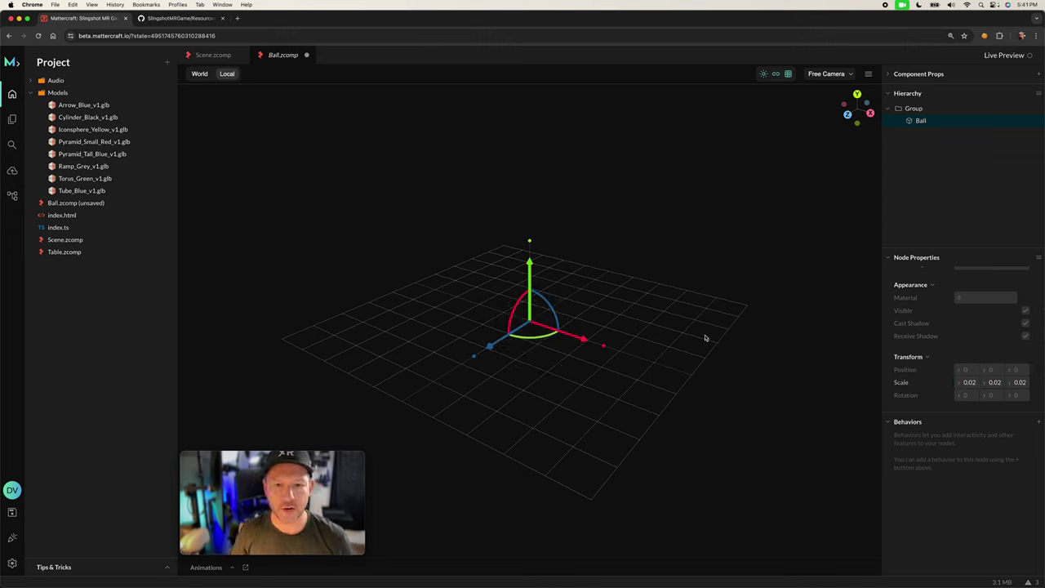
key(f)
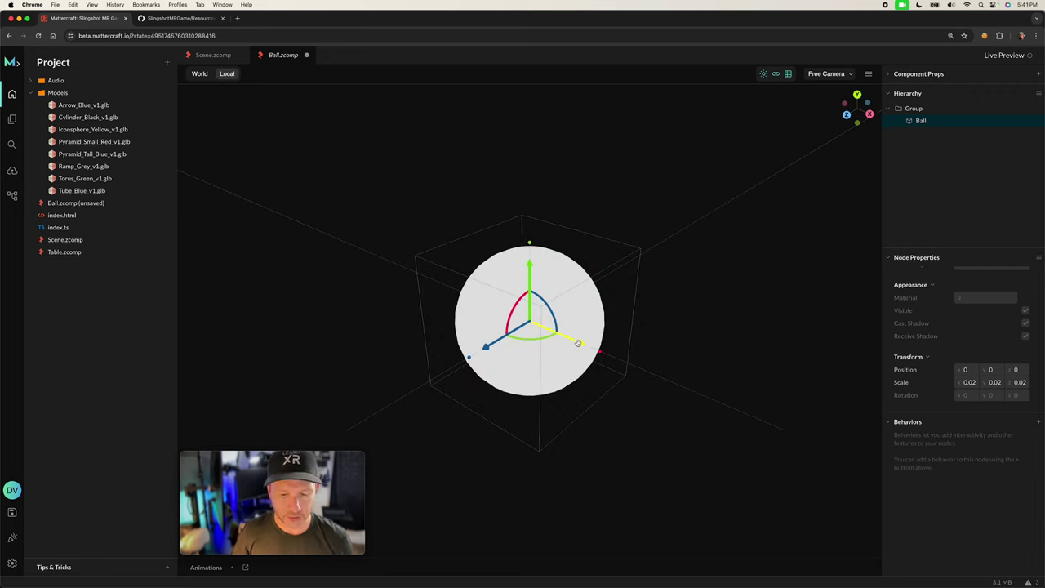
- Add a MeshStandardMaterial under Group and name it BallMaterial
right_click(919, 108)
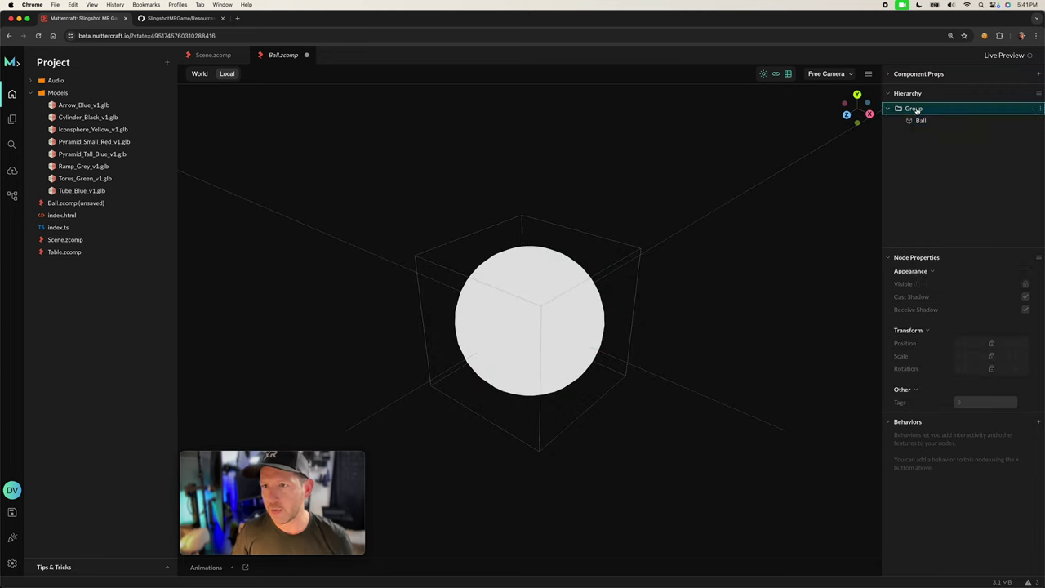
mouse_move(931, 118)
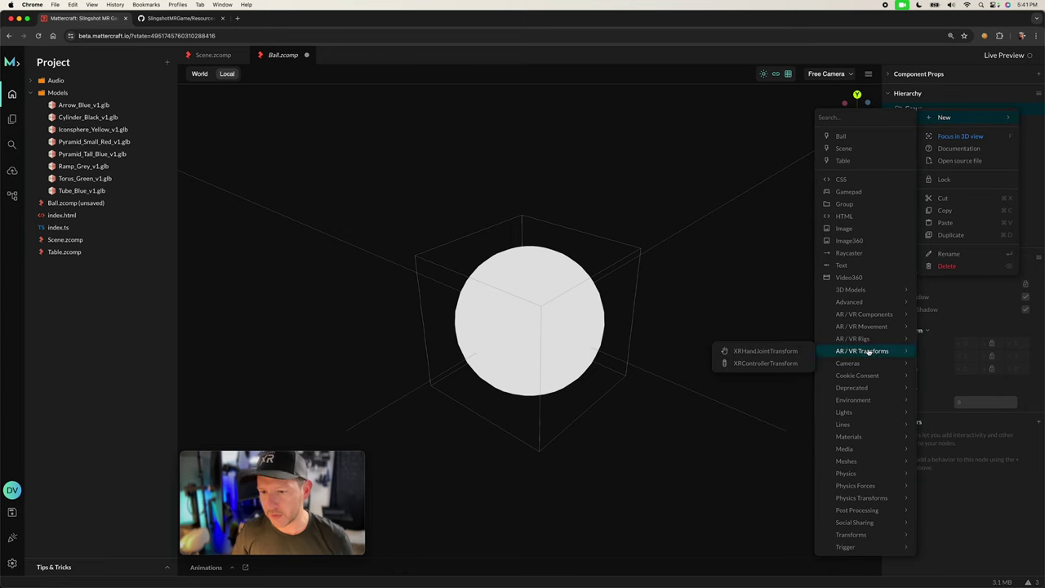
mouse_move(861, 440)
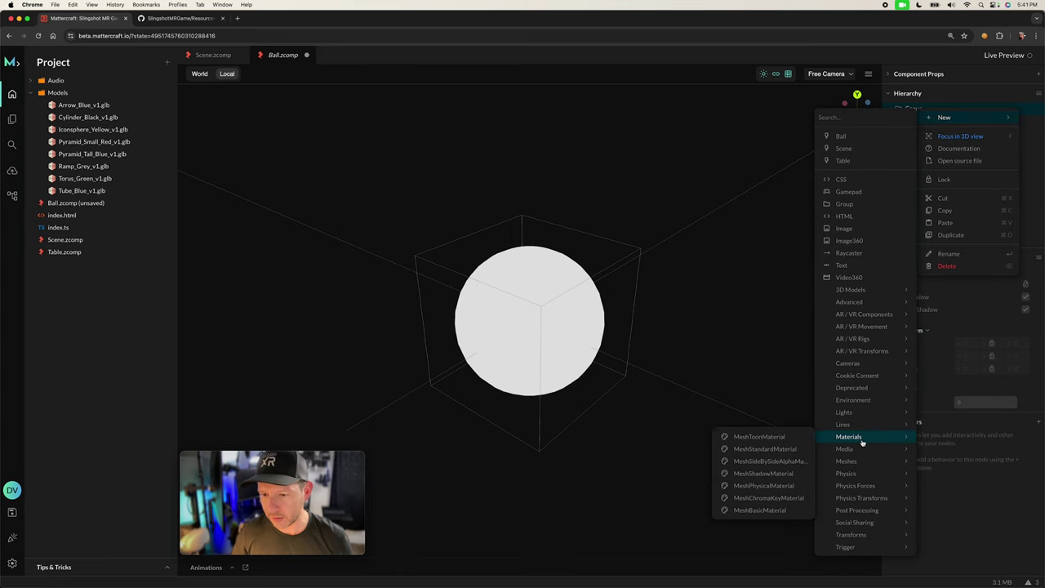
click(788, 448)
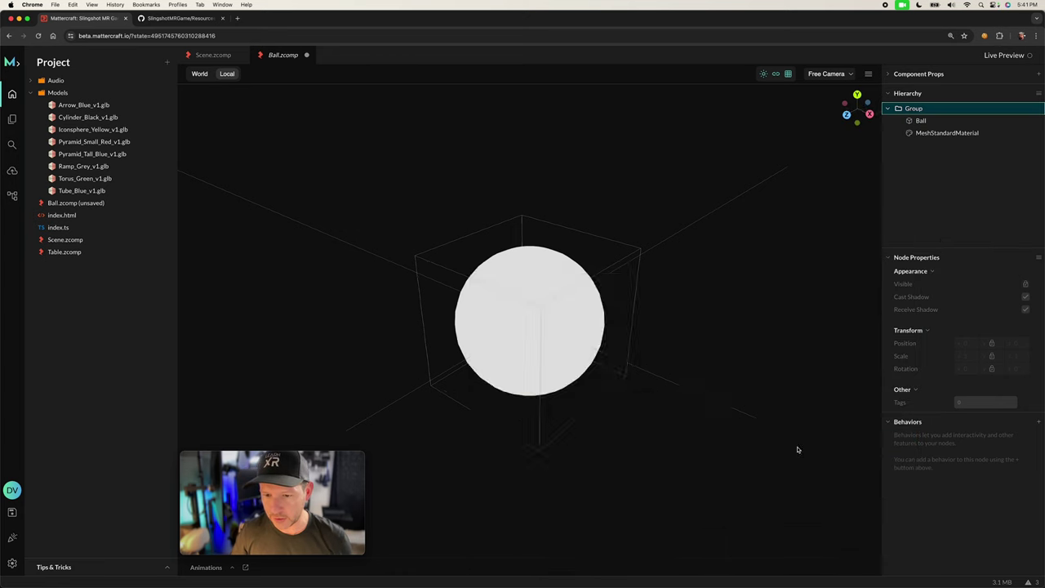
click(950, 133)
double_click(950, 134)
text(BallMa)
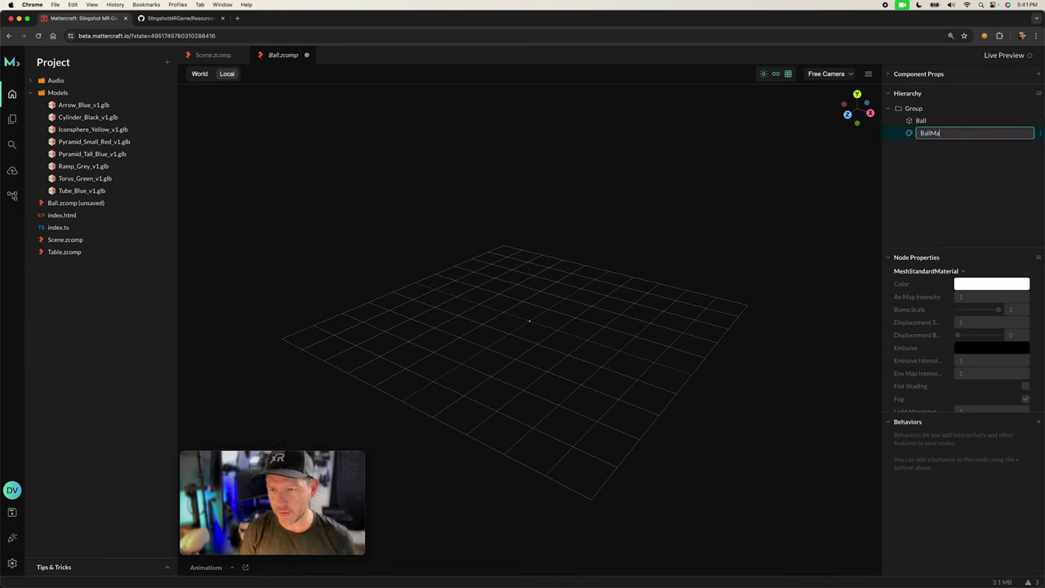
text(terial)
key(Return)
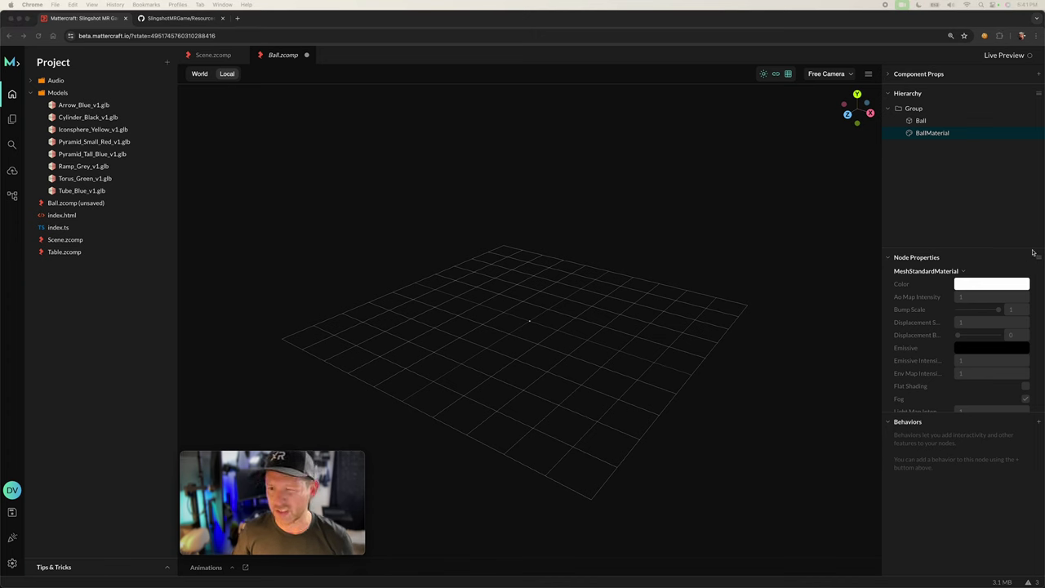
- Set BallMaterial's colour to red, #ff0000
click(1005, 283)
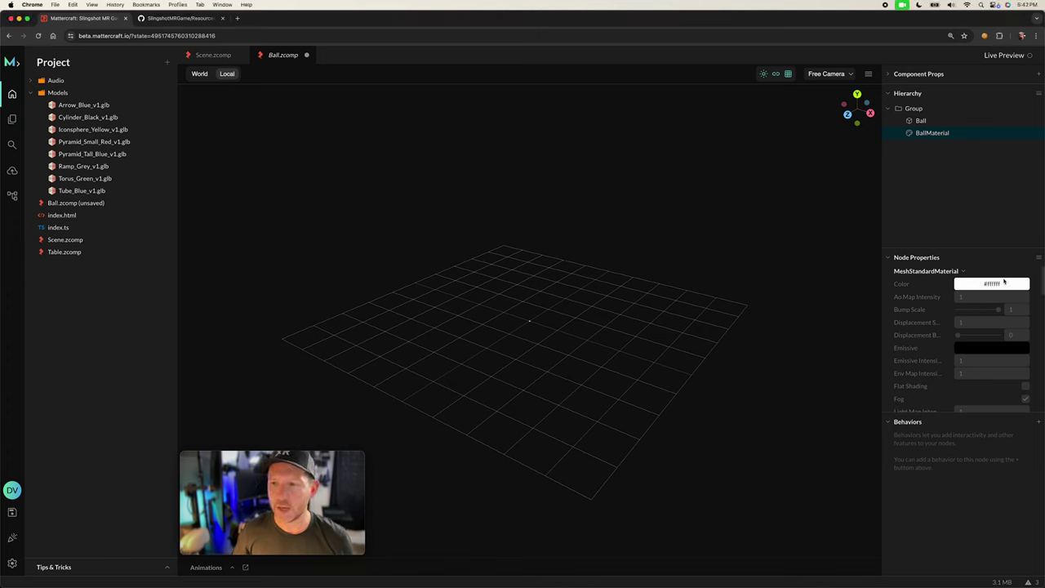
click(1003, 282)
click(954, 392)
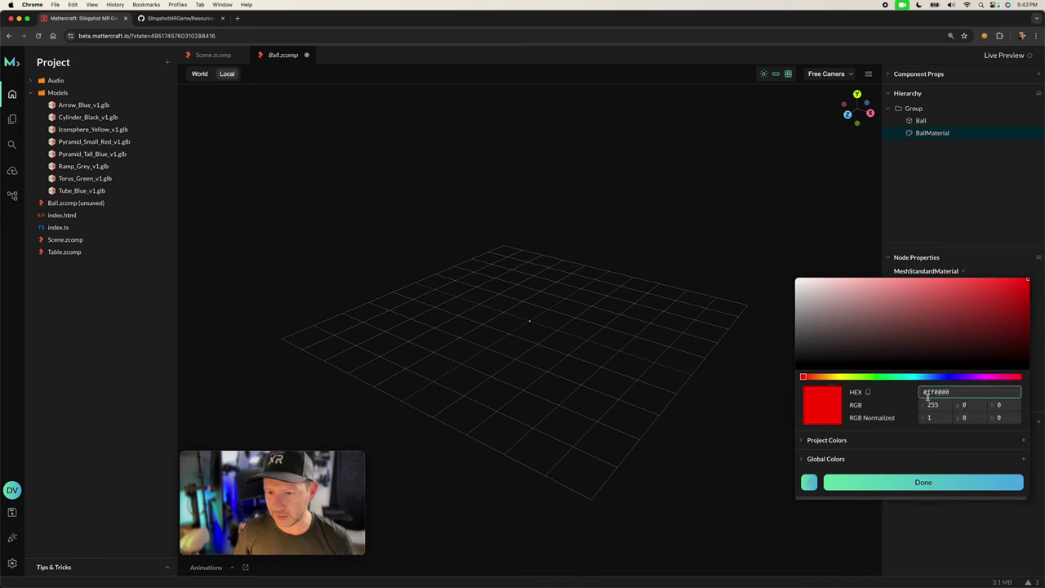
click(937, 482)
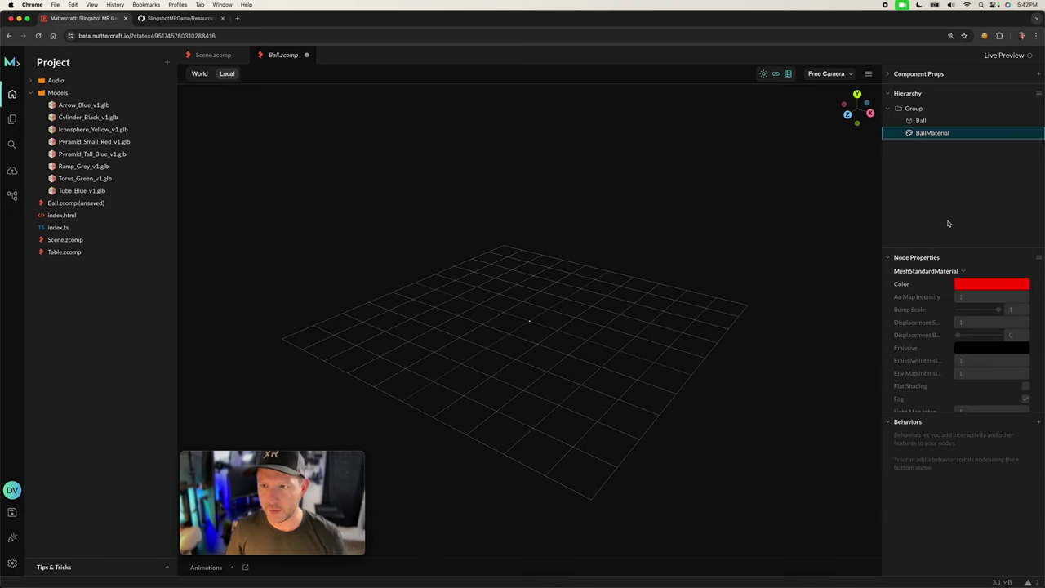
- Assign BallMaterial to the Ball sphere so it renders red
click(921, 120)
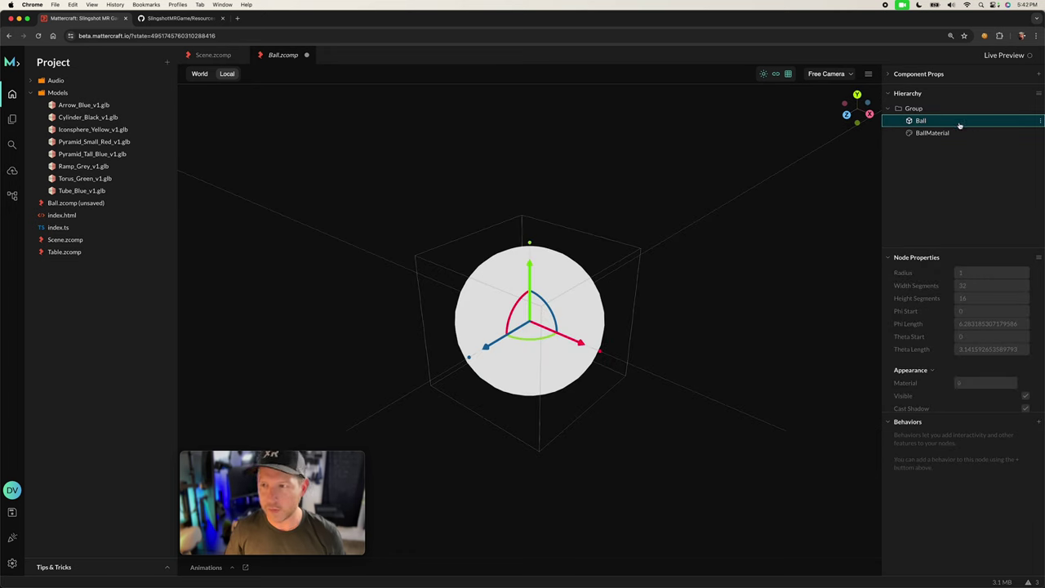
click(966, 383)
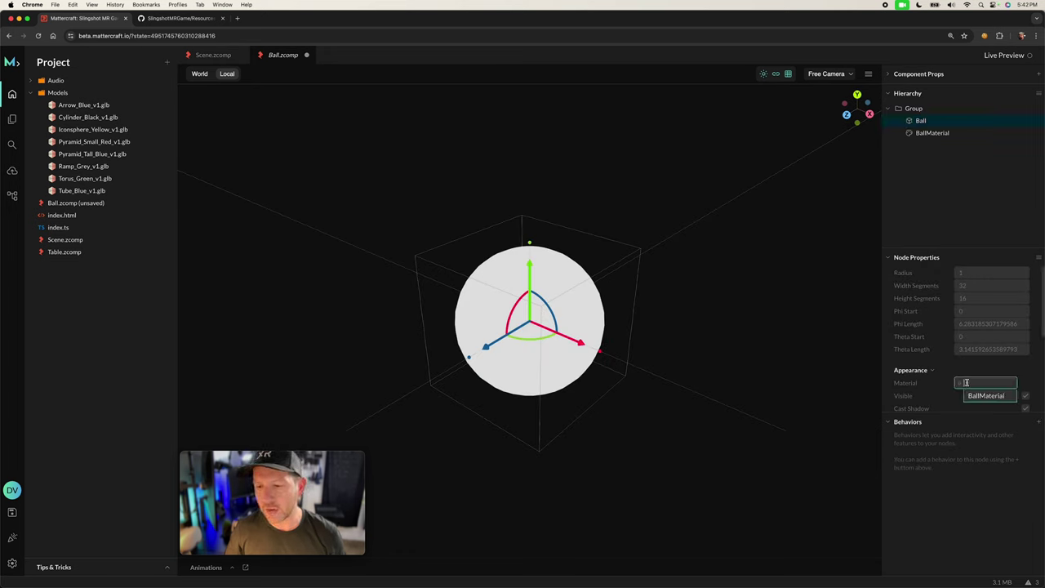
click(976, 395)
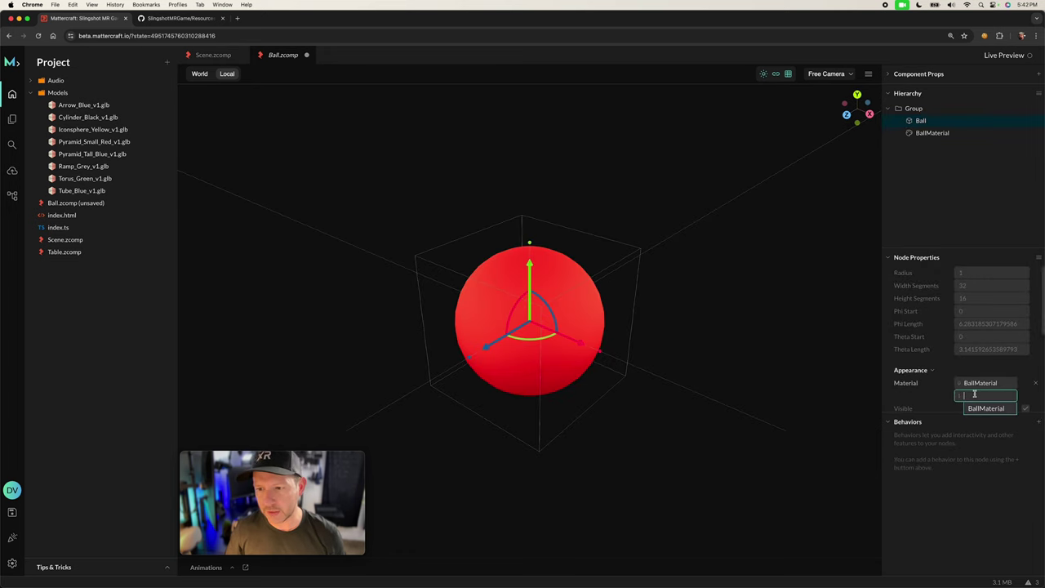
click(951, 203)
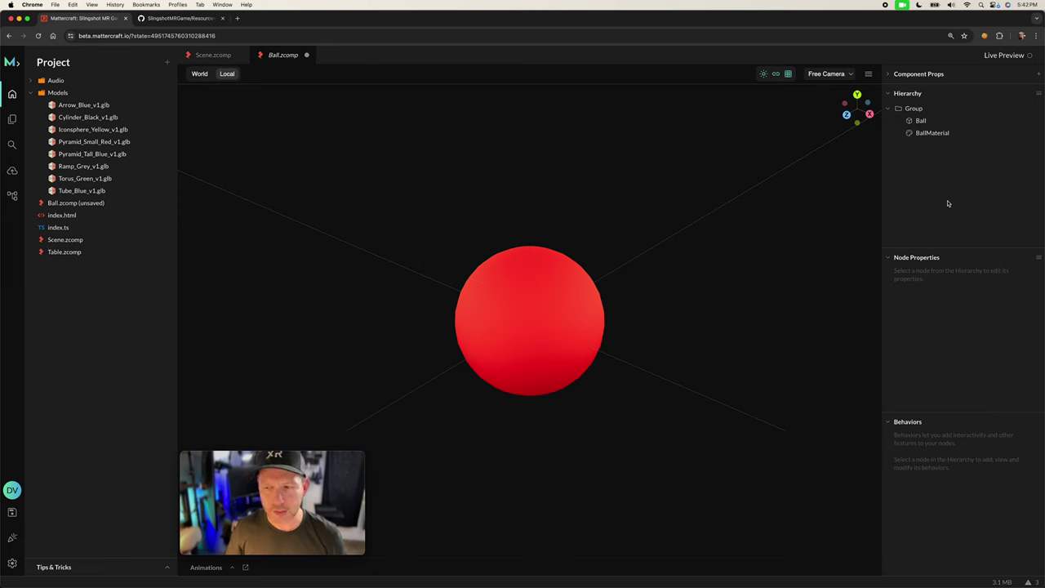
click(922, 121)
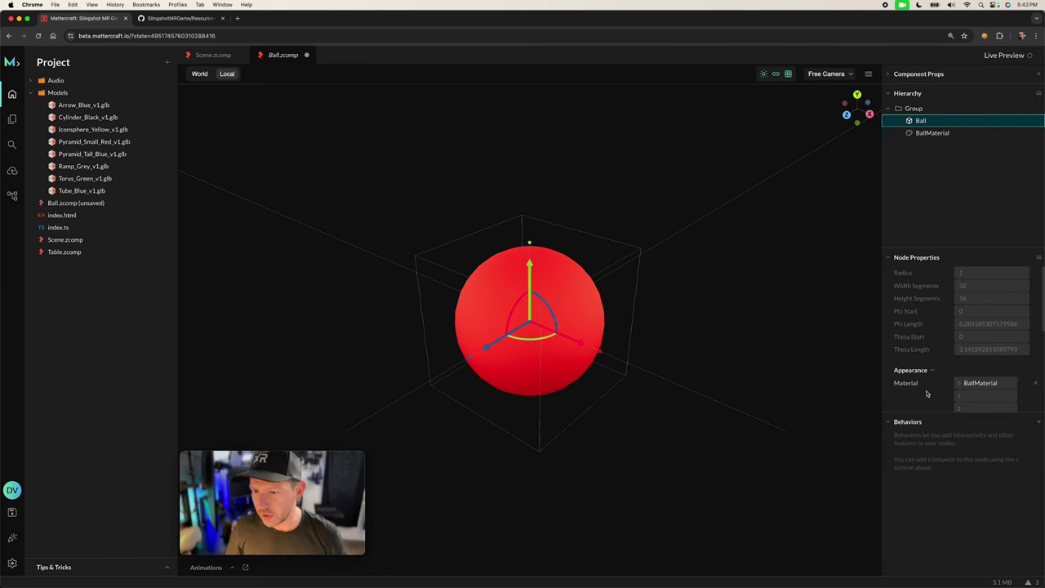
- Enter 'Ball' in the Ball node's Tags field under Other properties
scroll(926, 391, down, 3)
scroll(927, 393, down, 3)
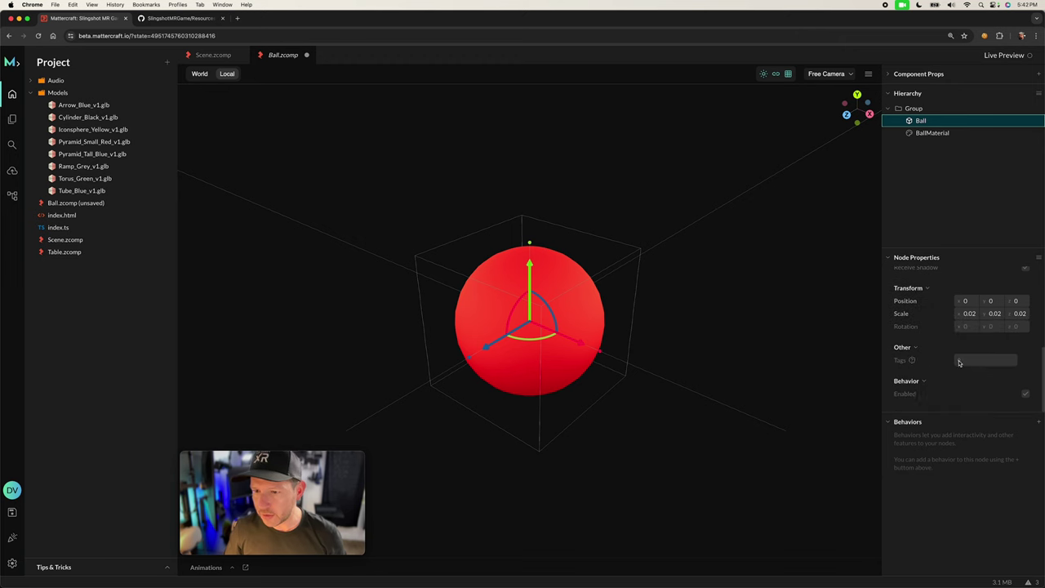
click(985, 362)
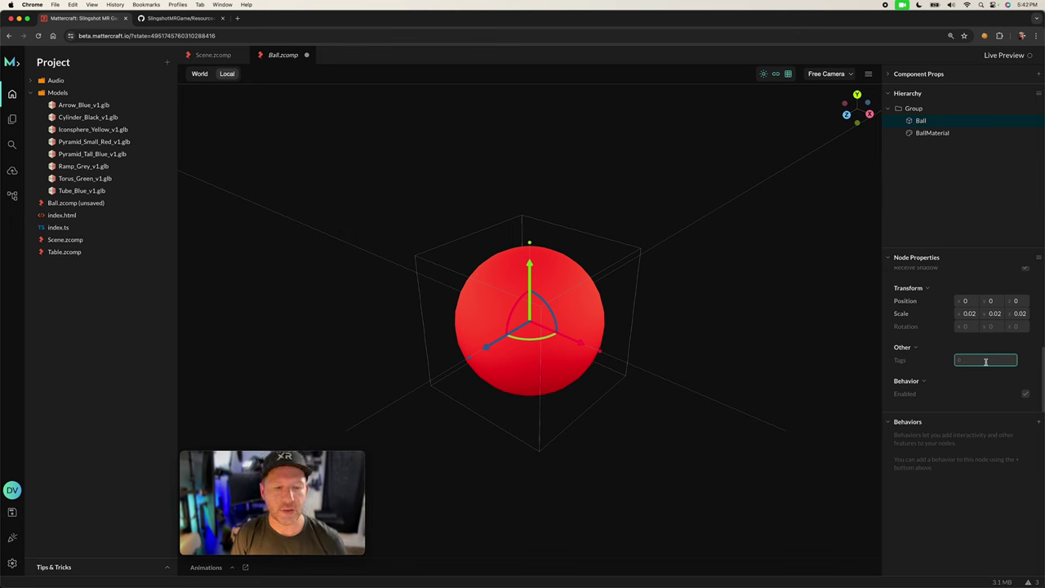
text(Ball)
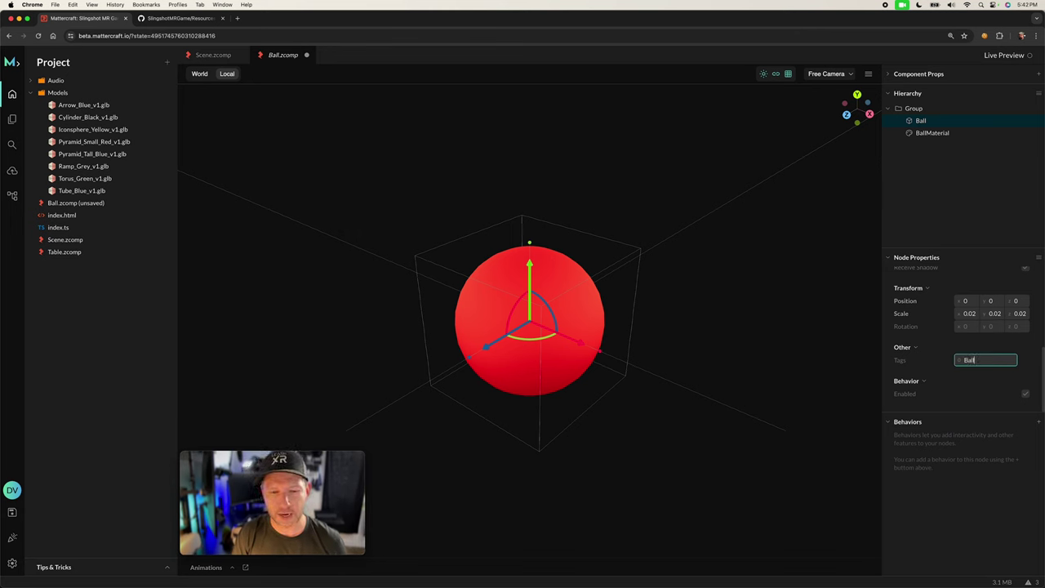
key(Return)
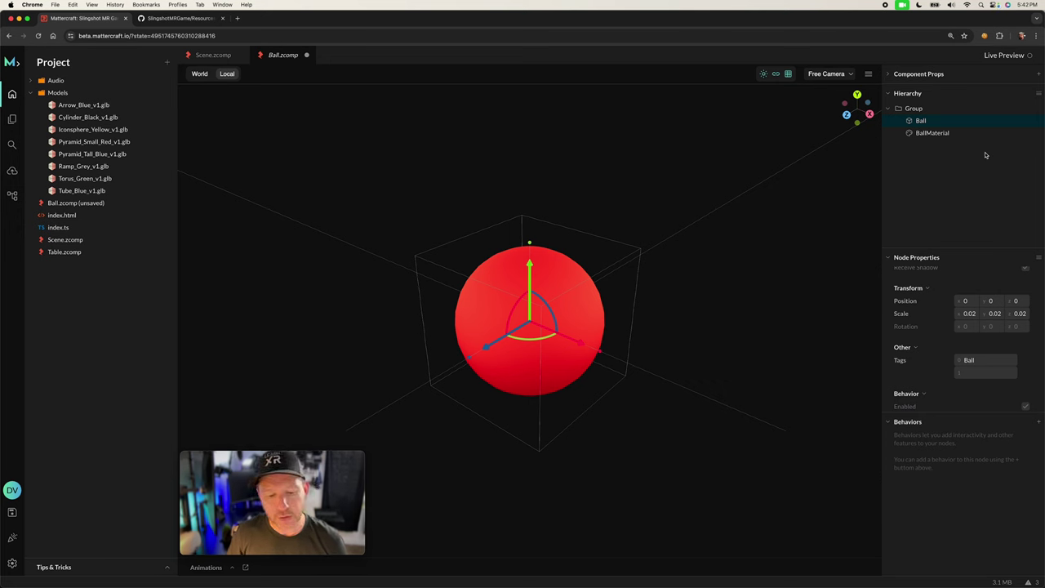
- Add a physics Collider under Ball and set its shape to SPHERE
right_click(926, 121)
mouse_move(936, 127)
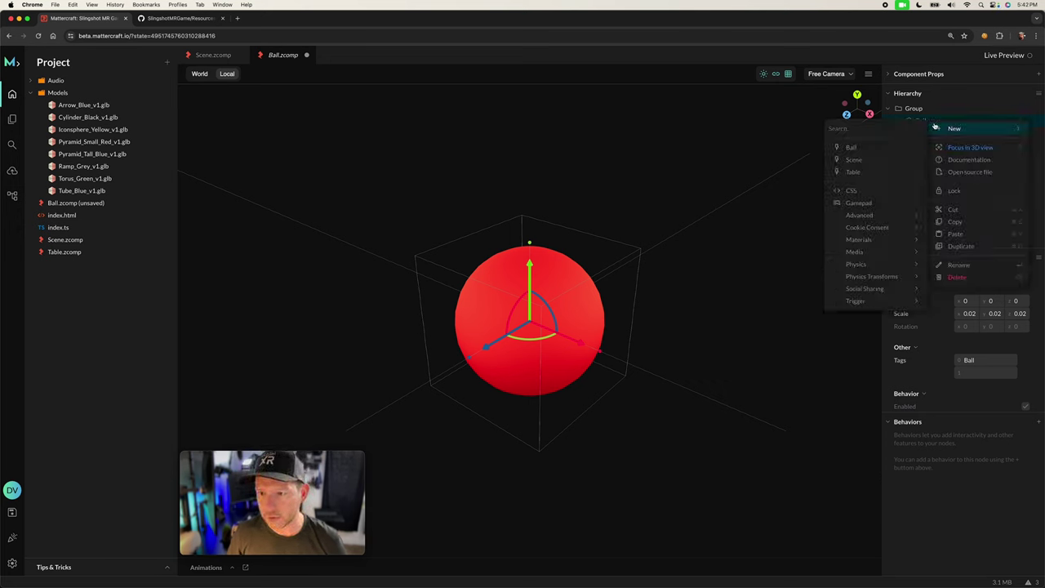
mouse_move(856, 263)
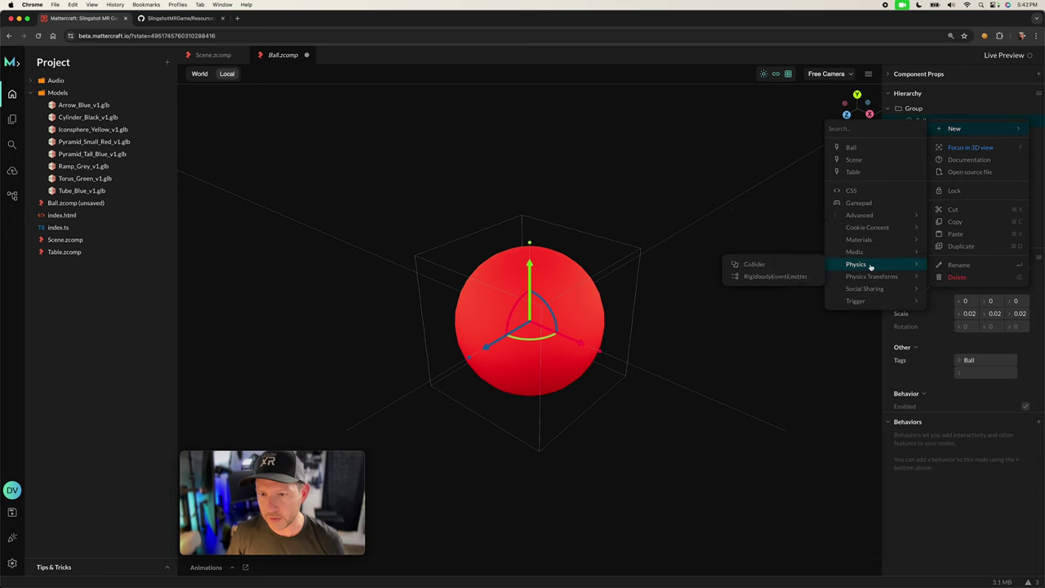
click(751, 264)
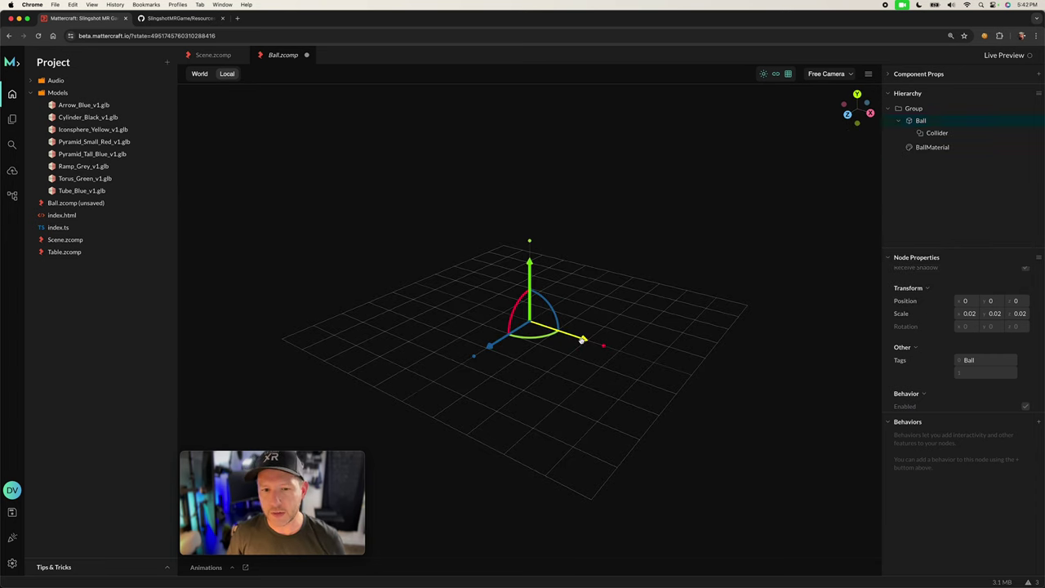
scroll(645, 280, down, 3)
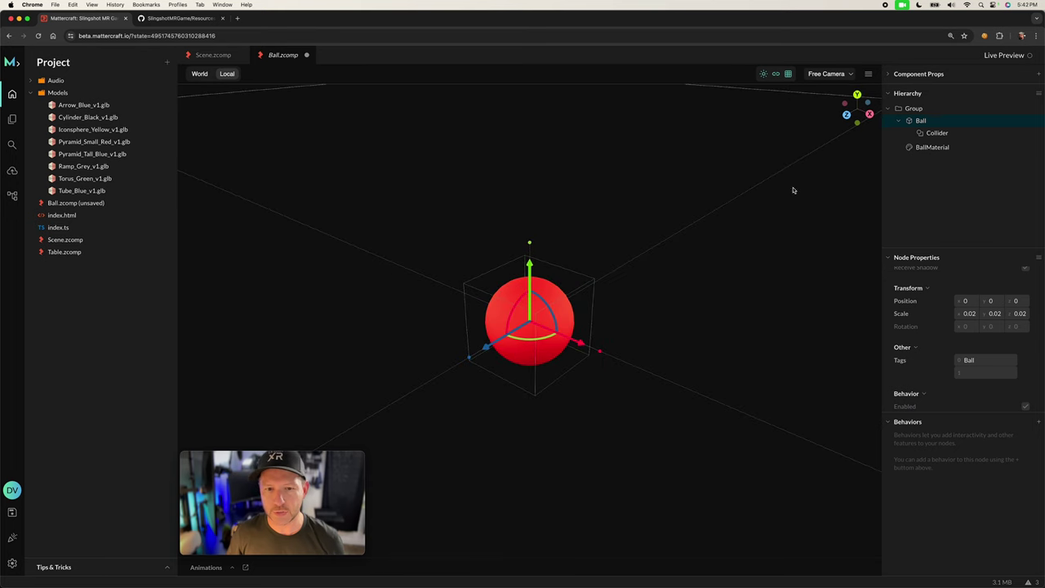
click(921, 133)
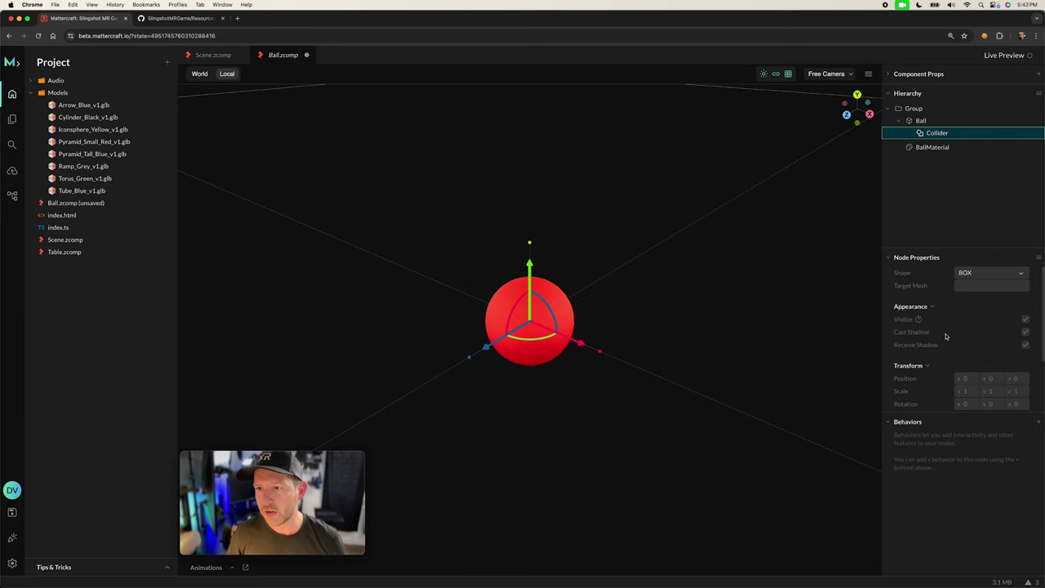
click(988, 274)
click(980, 264)
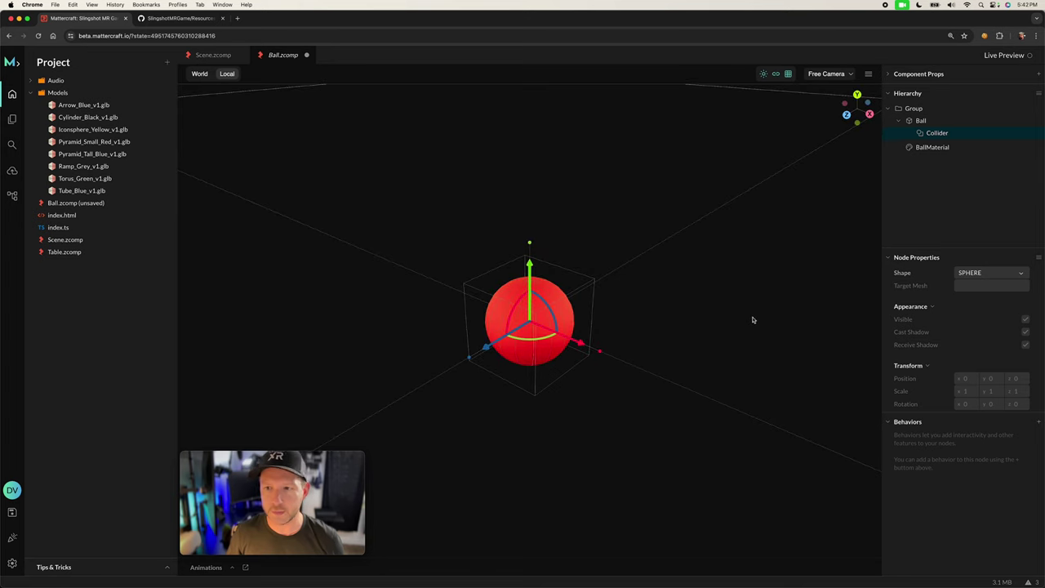
- Undo the collider's X move so it sits centred on the ball at X 0
mouse_move(552, 421)
mouse_down()
mouse_move(637, 420)
mouse_move(551, 425)
mouse_up()
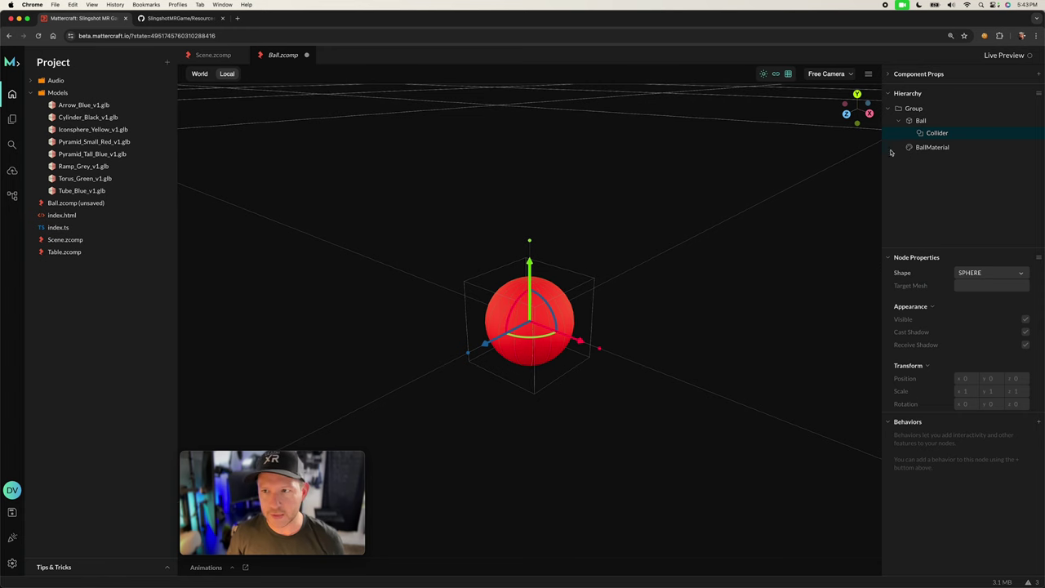
drag(585, 346, 684, 367)
scroll(686, 370, up, 3)
scroll(694, 376, down, 4)
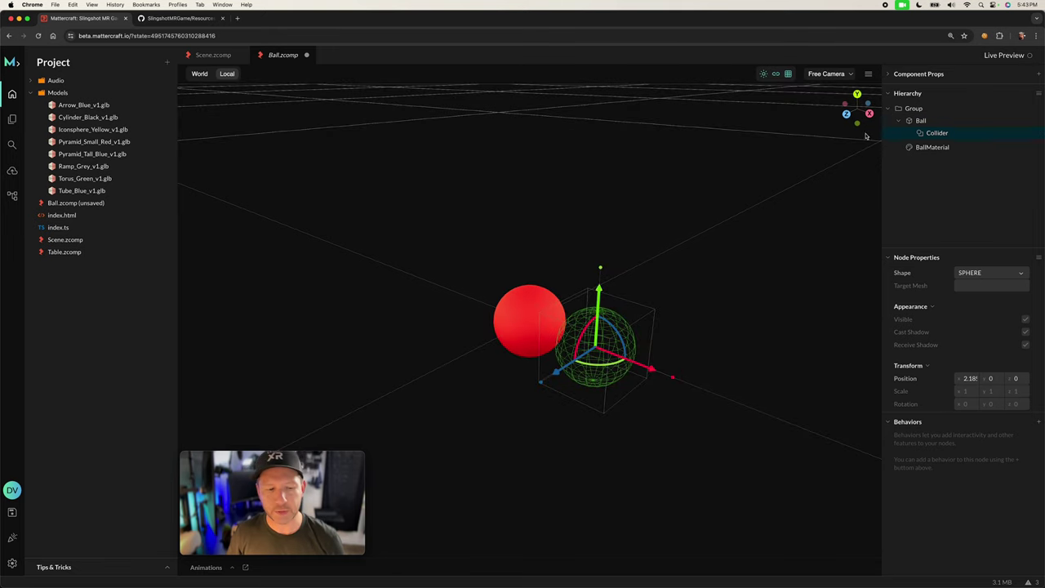
key(super+z)
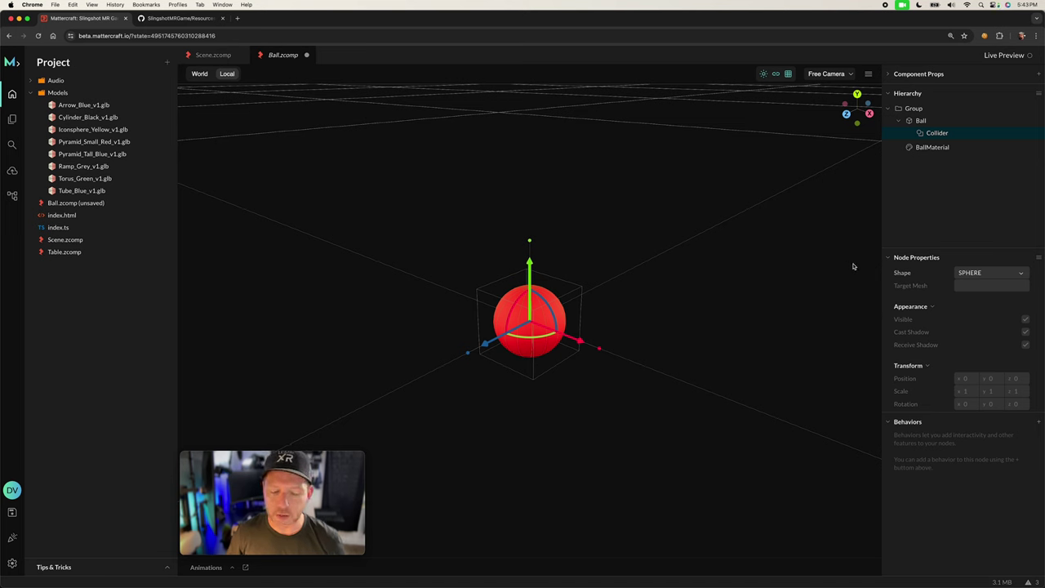
click(923, 121)
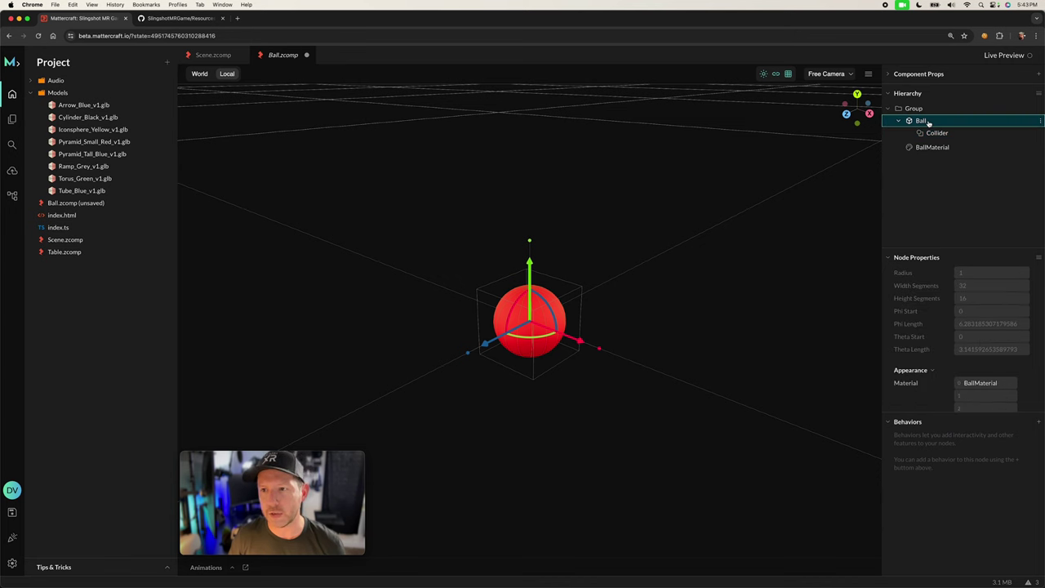
- Add a SphereTrigger under Ball, rename it BallTrigger, and inspect its sphere
right_click(928, 123)
mouse_move(943, 134)
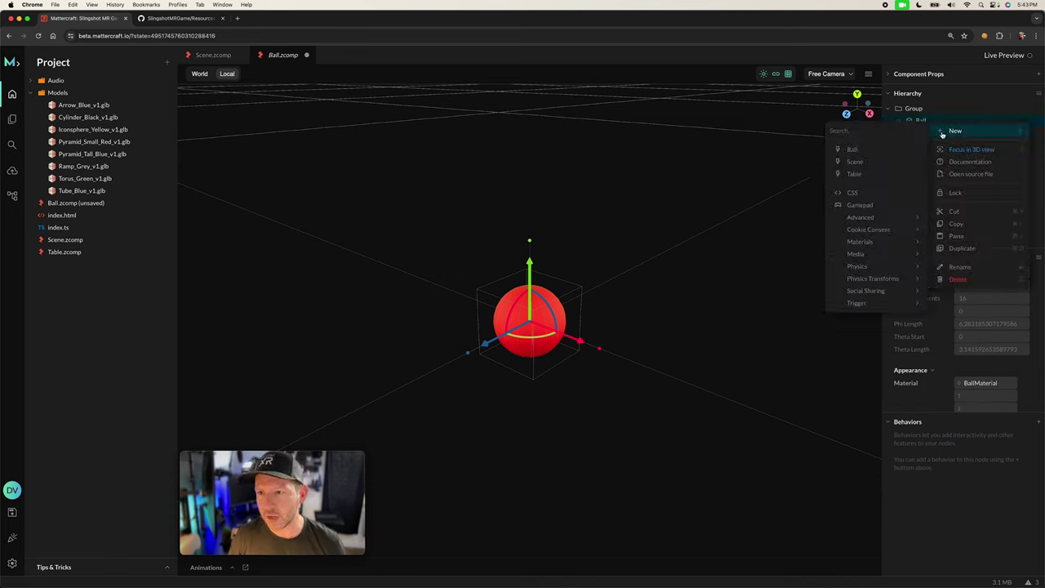
mouse_move(897, 242)
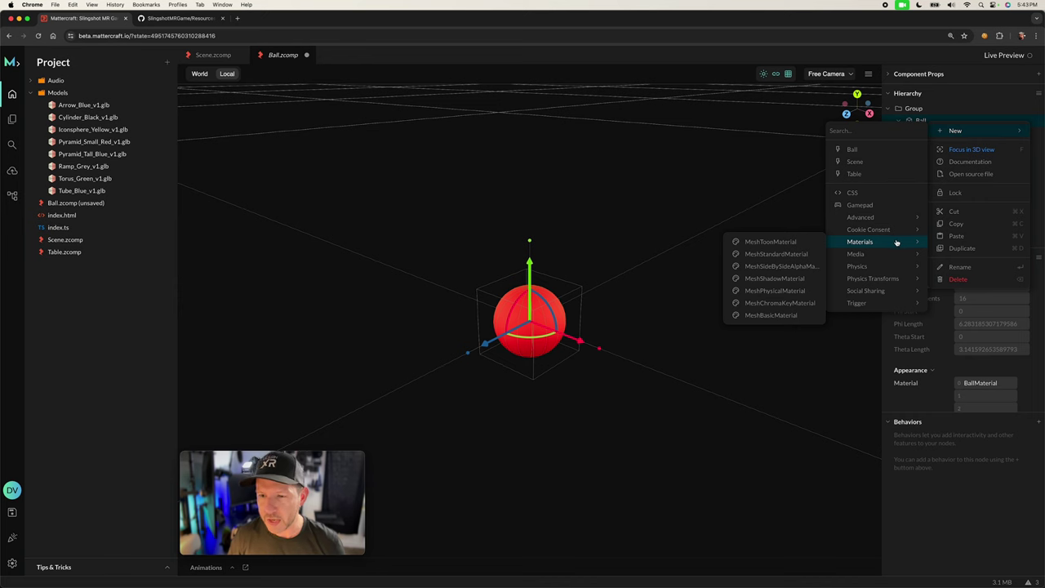
mouse_move(868, 303)
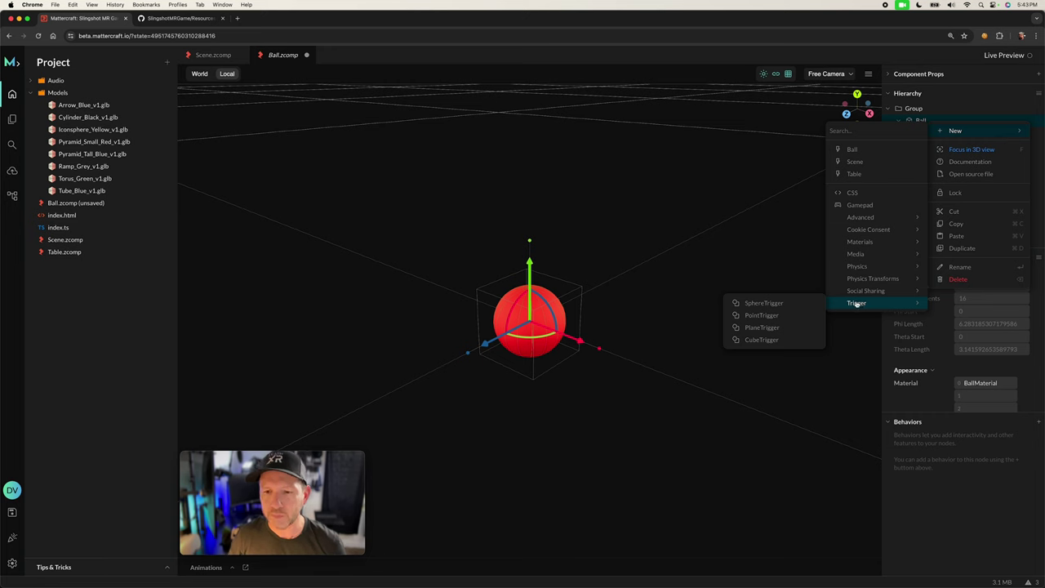
click(808, 307)
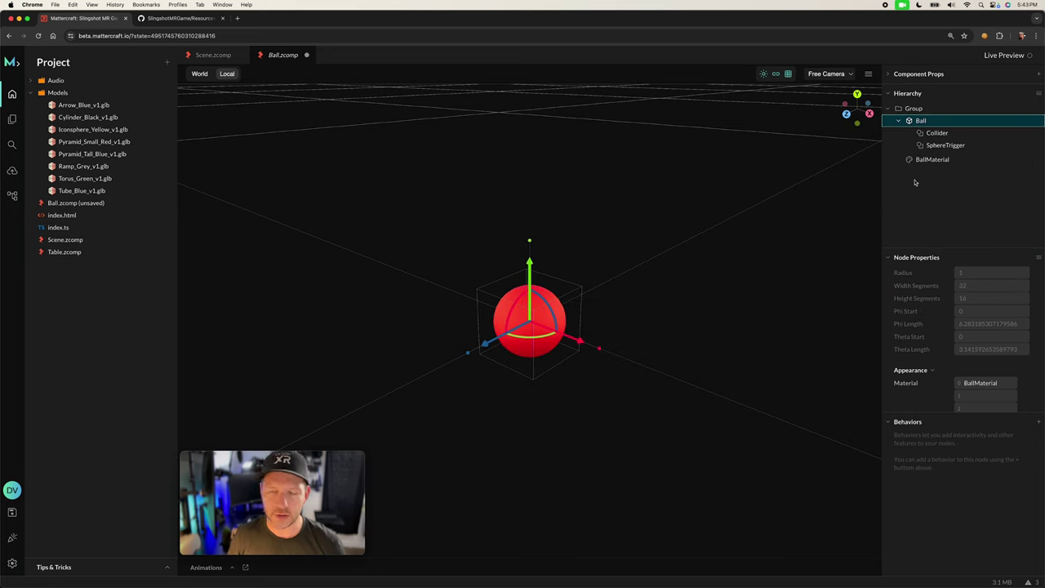
click(943, 145)
double_click(943, 145)
text(Ba)
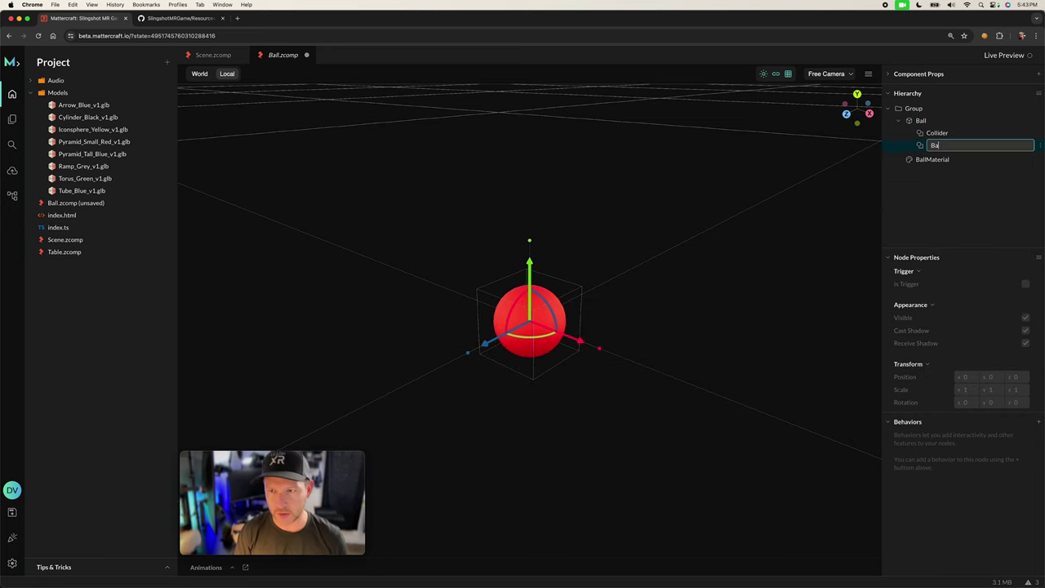
text(llTrigger)
key(Return)
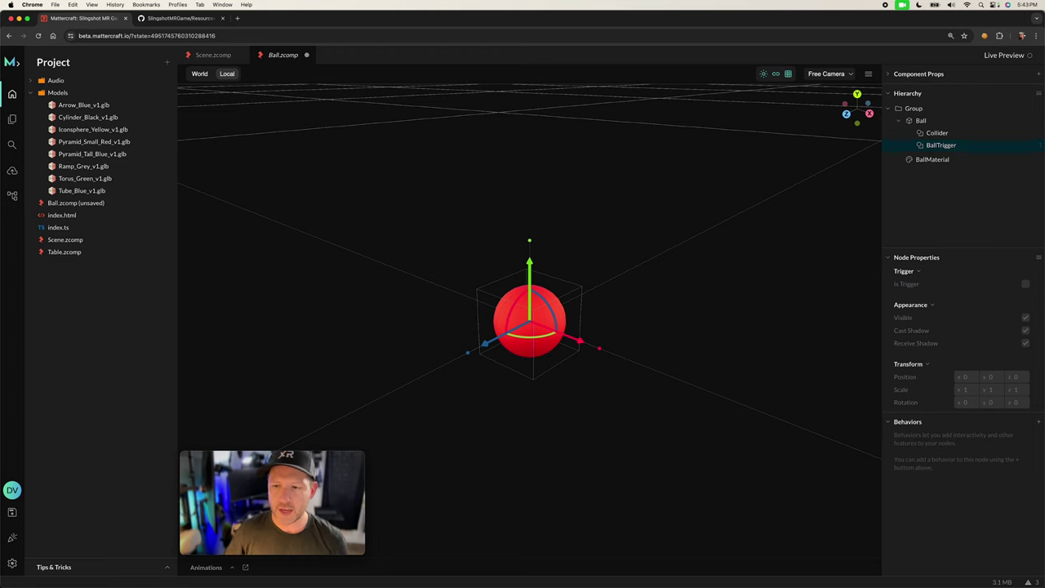
drag(583, 342, 657, 360)
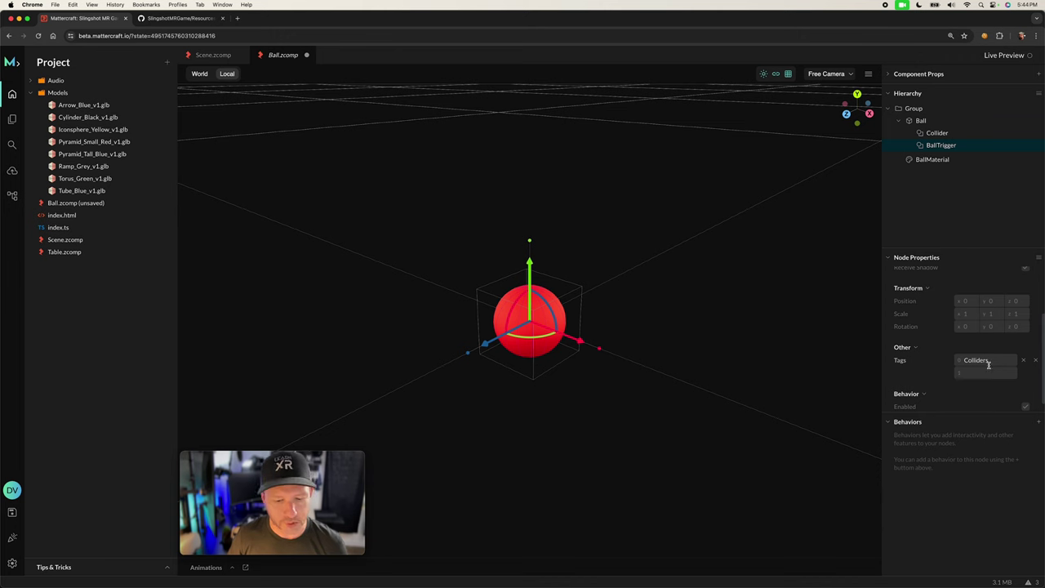
click(929, 123)
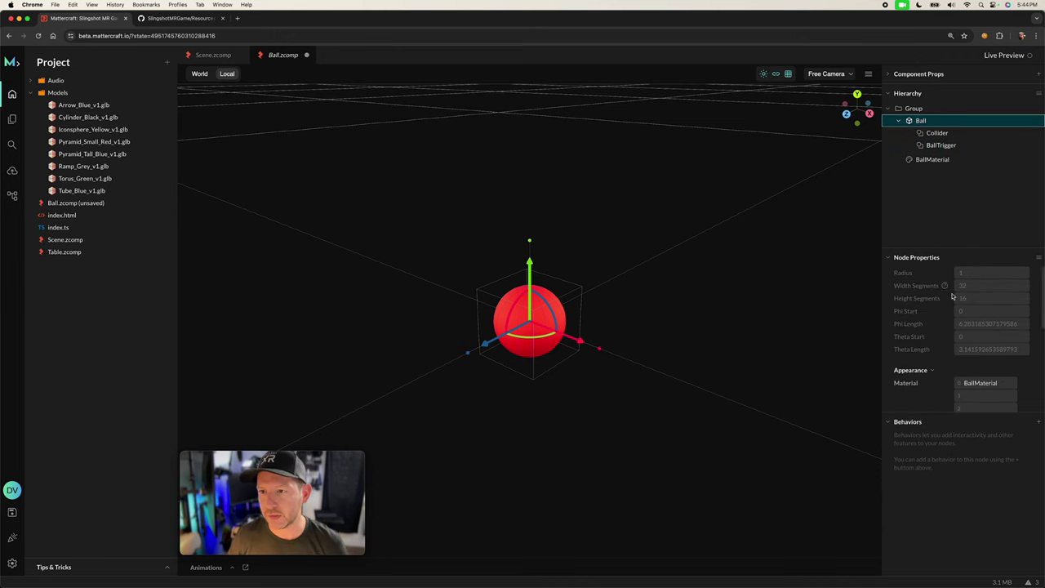
- Add a RigidBody behavior to the Ball and make it grabbable
click(1039, 422)
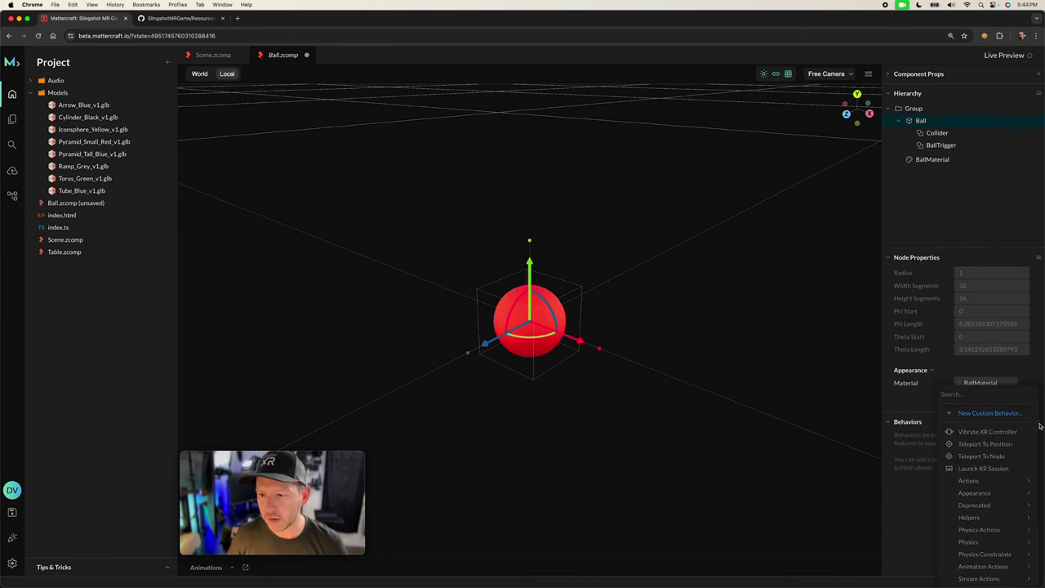
mouse_move(968, 541)
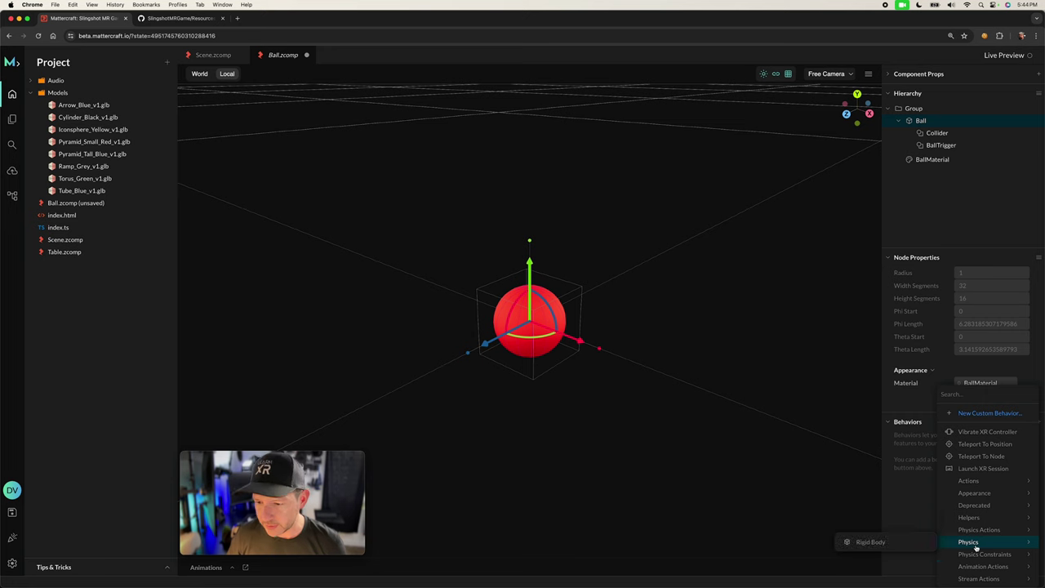
click(928, 544)
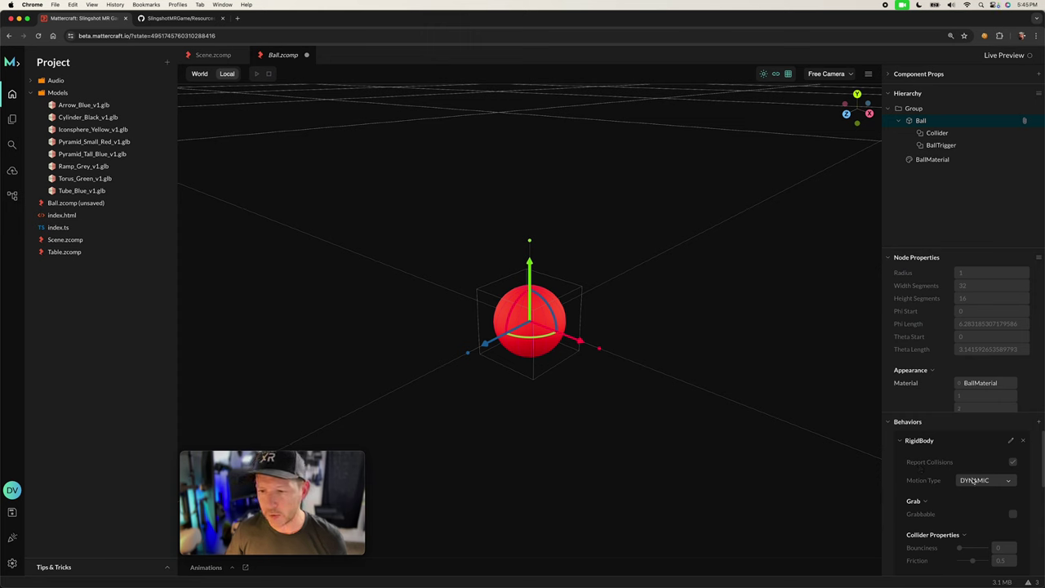
scroll(988, 494, down, 2)
click(1012, 489)
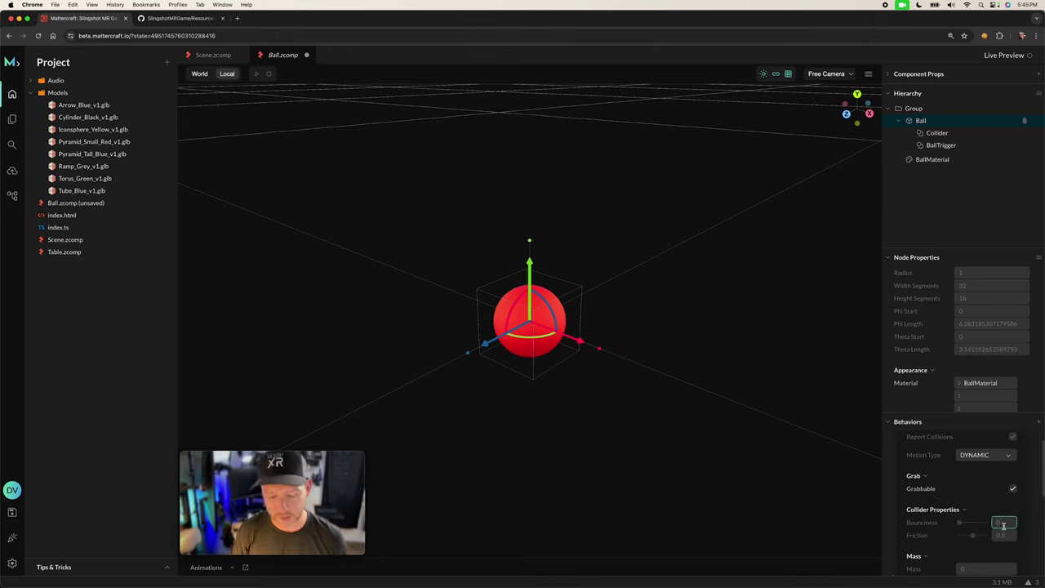
- Set the RigidBody's bounciness to 0.2 and friction to 0, then save Ball.zcomp
text(2)
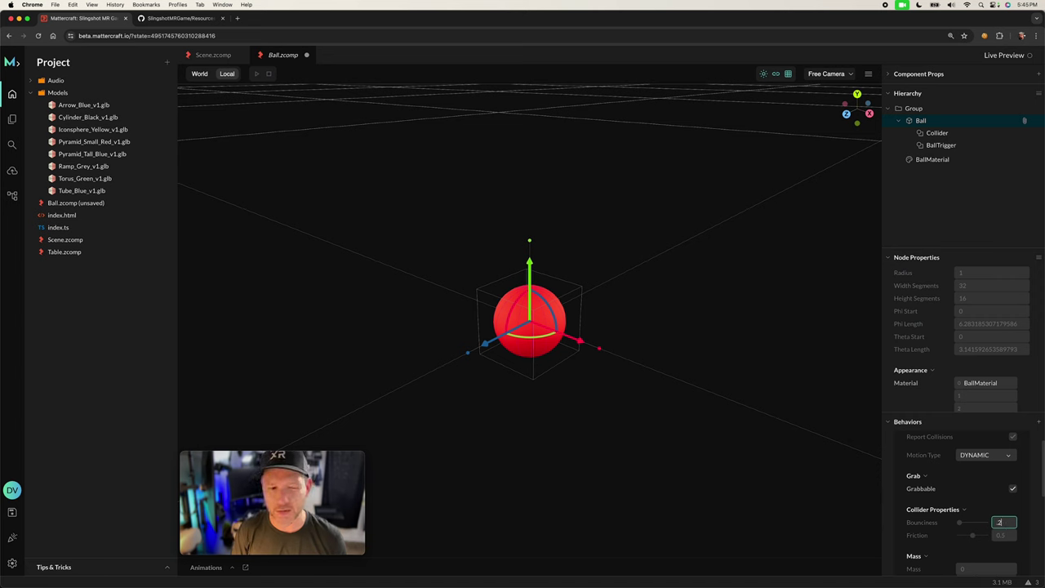
key(Return)
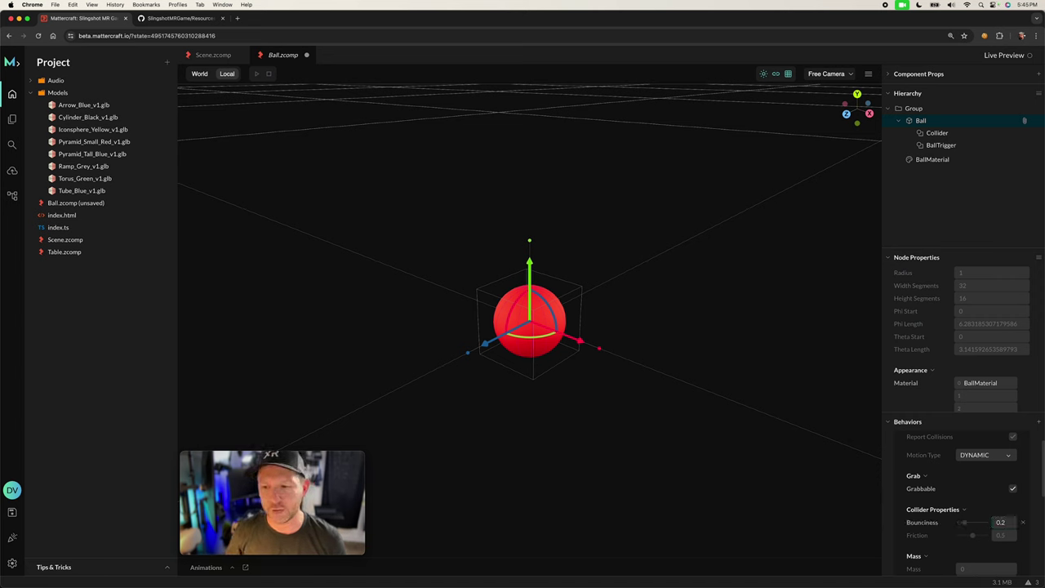
click(1002, 534)
text(0)
key(Return)
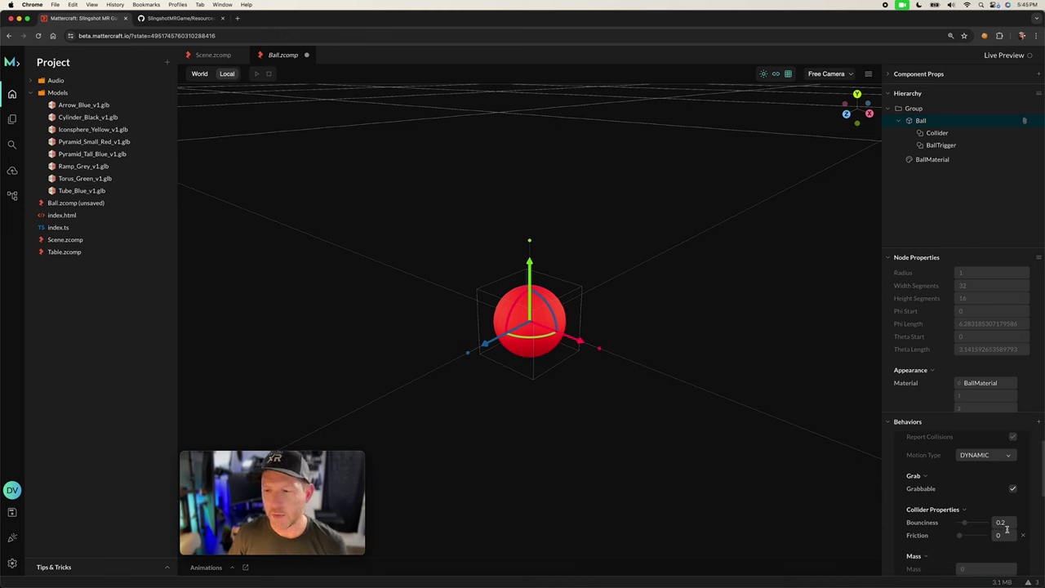
key(super+s)
- Switch to Scene.zcomp, collapse RandomObjects and XRRigVR, and open the Group's New options
click(928, 112)
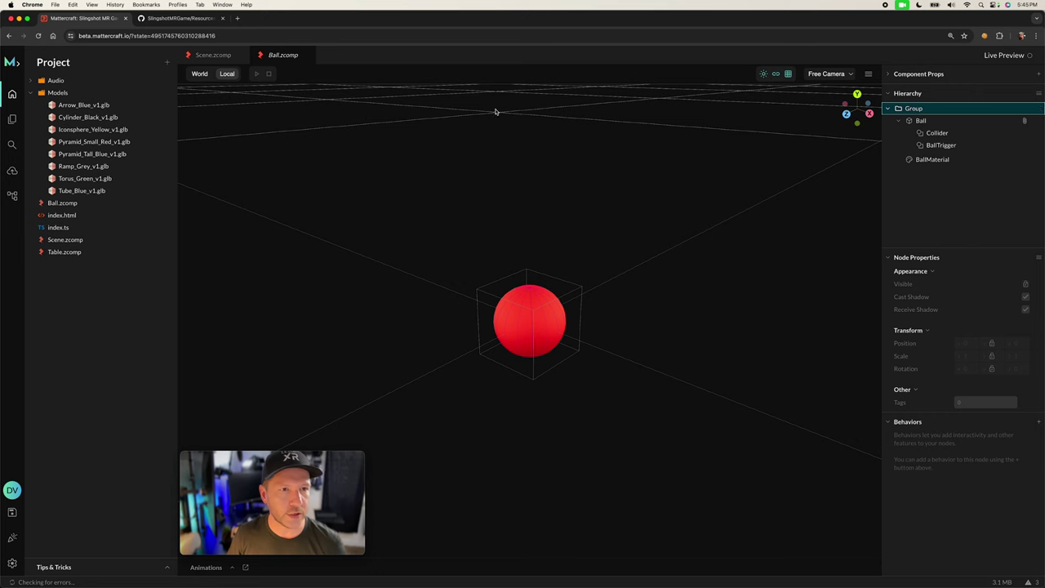
click(206, 55)
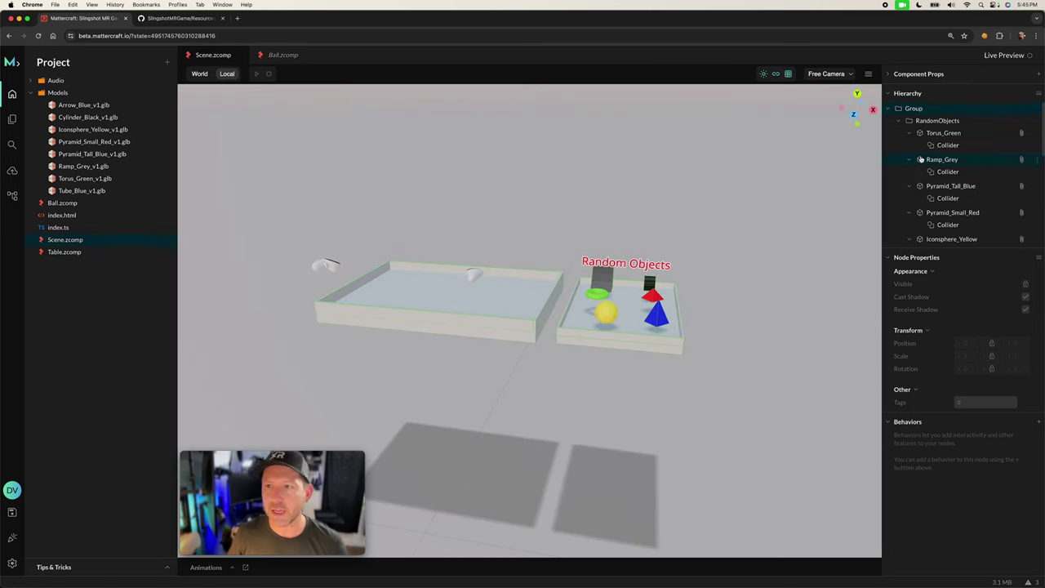
click(898, 121)
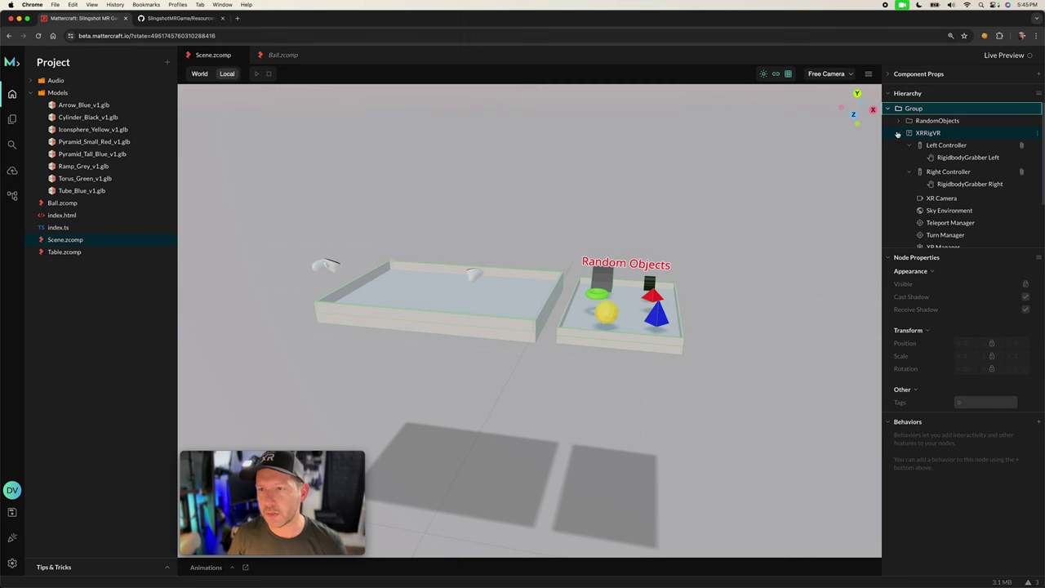
click(899, 133)
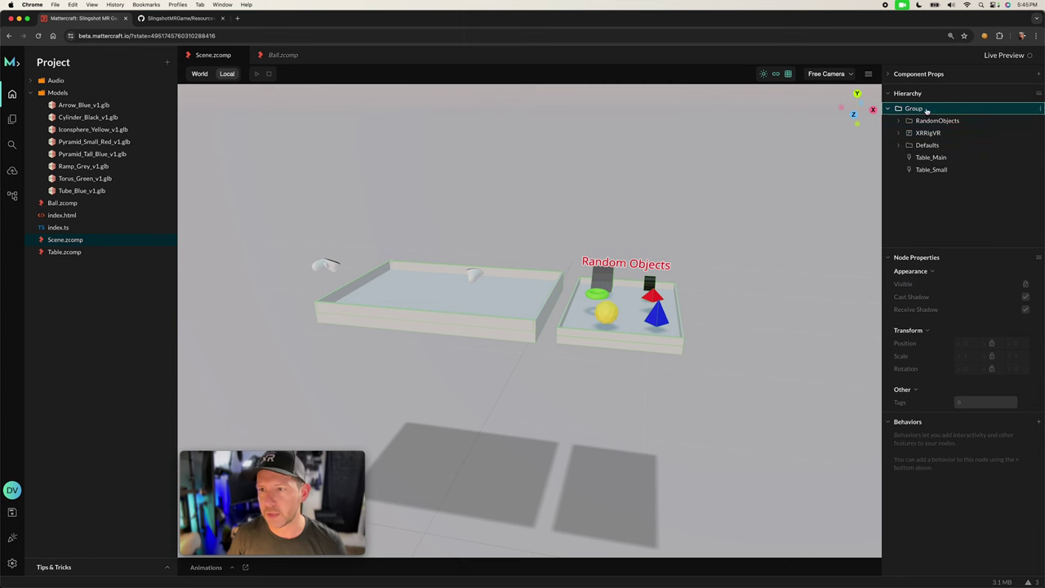
right_click(924, 112)
mouse_move(943, 119)
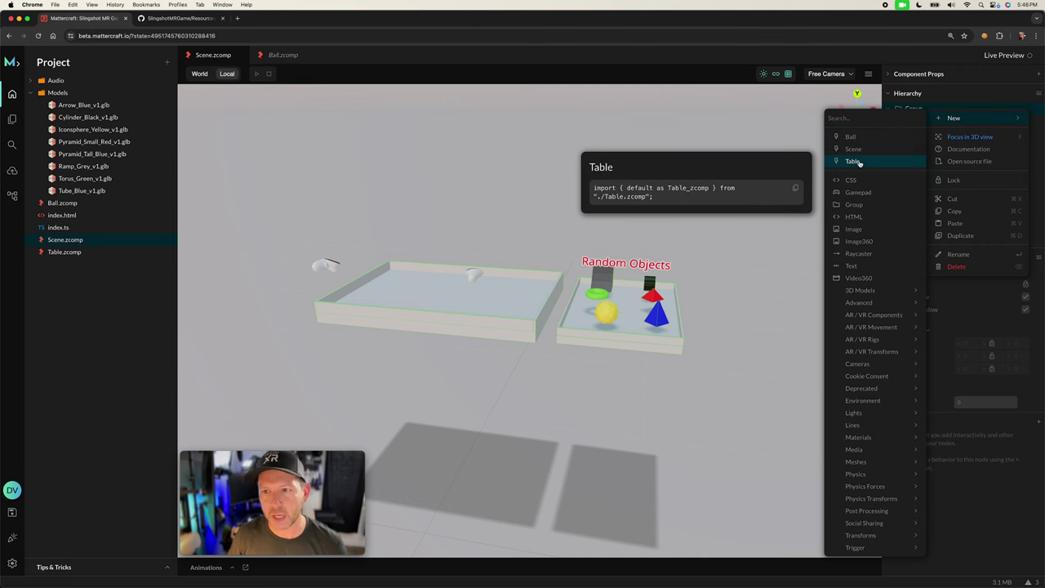
- Add a Ball component instance to the scene and select it
click(504, 33)
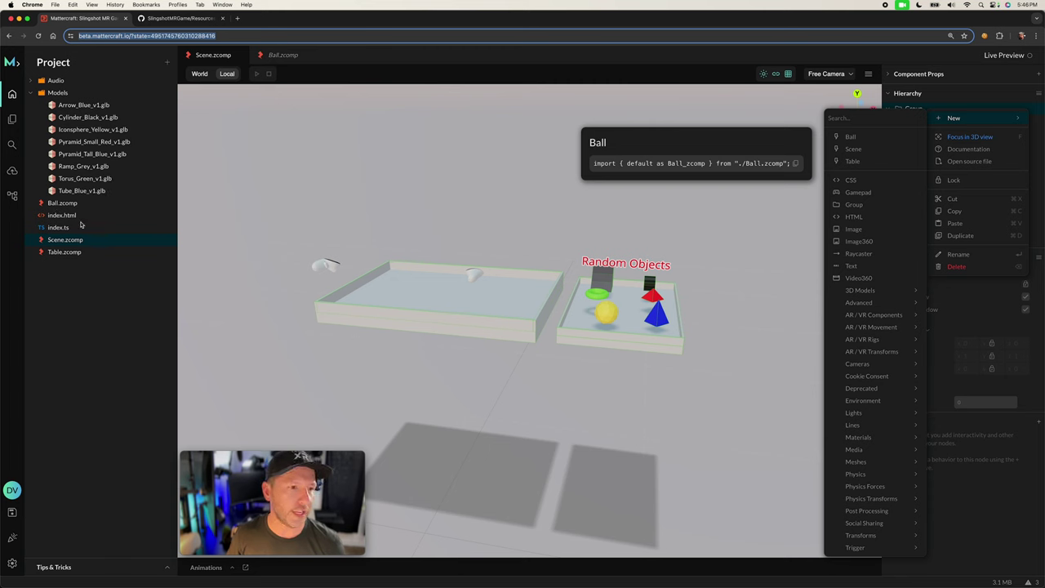
click(847, 136)
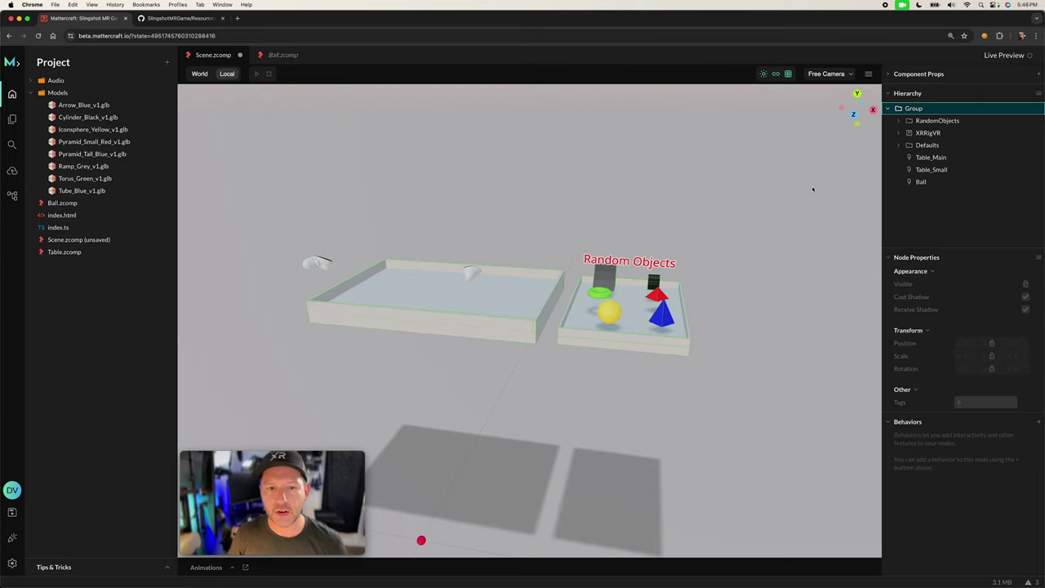
scroll(556, 391, down, 5)
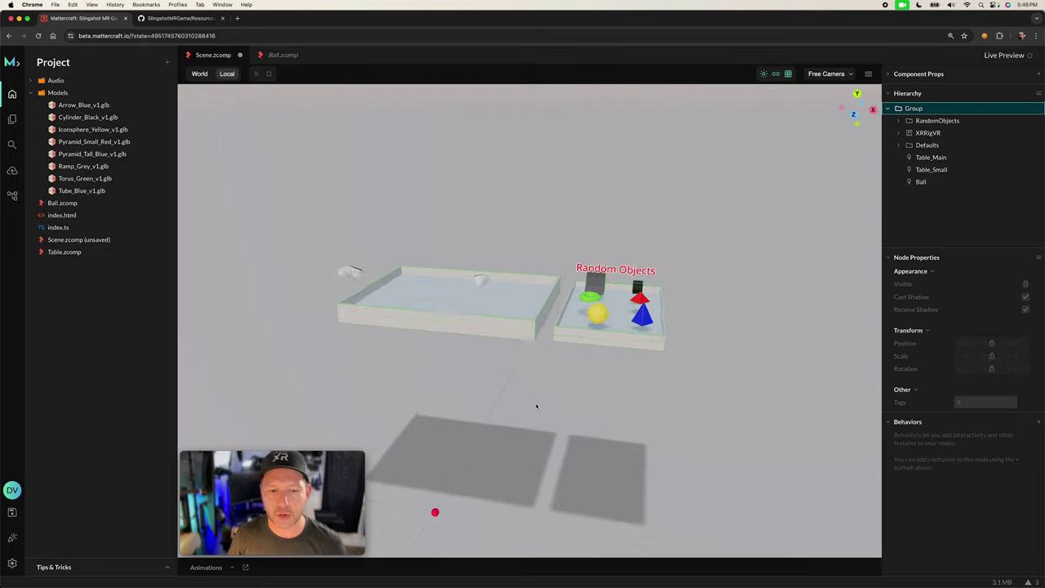
click(938, 187)
- Lift the Ball above Table_Main to Y 1.33 and move it to Z -0.45
drag(456, 409, 458, 213)
key(f)
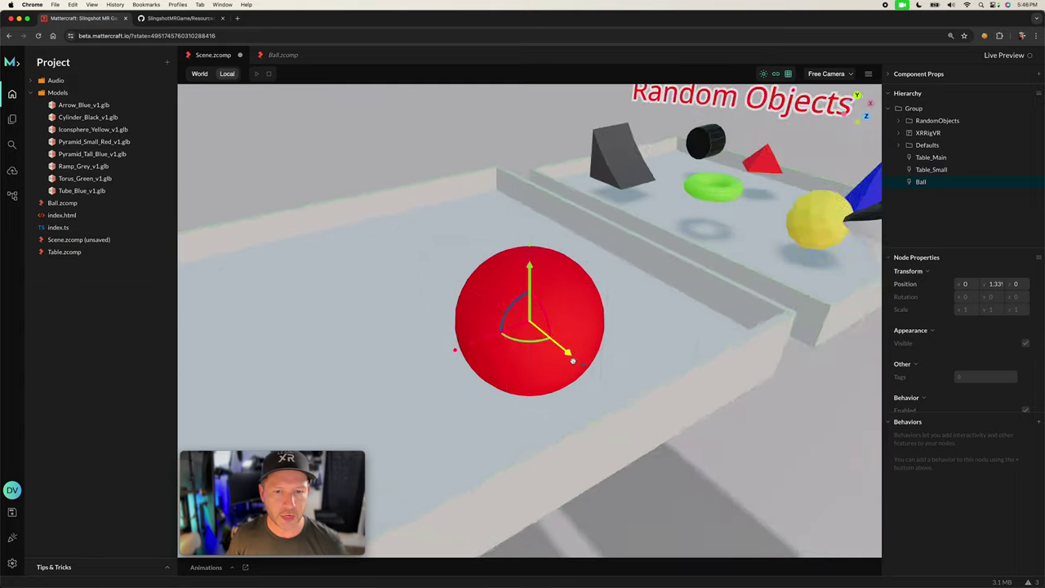
scroll(589, 365, down, 8)
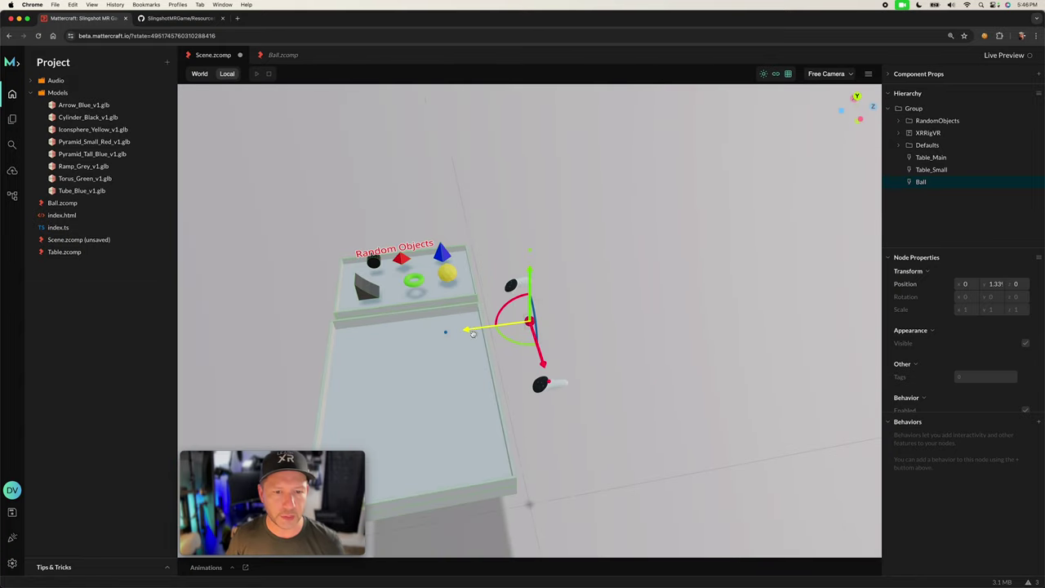
drag(462, 330, 413, 336)
drag(613, 427, 489, 398)
scroll(507, 359, up, 5)
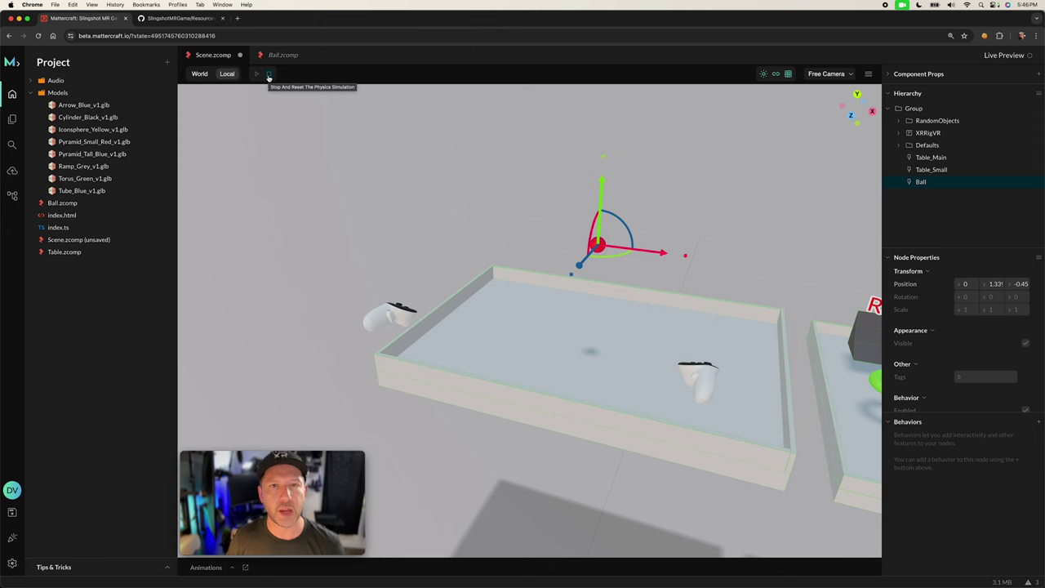
click(13, 195)
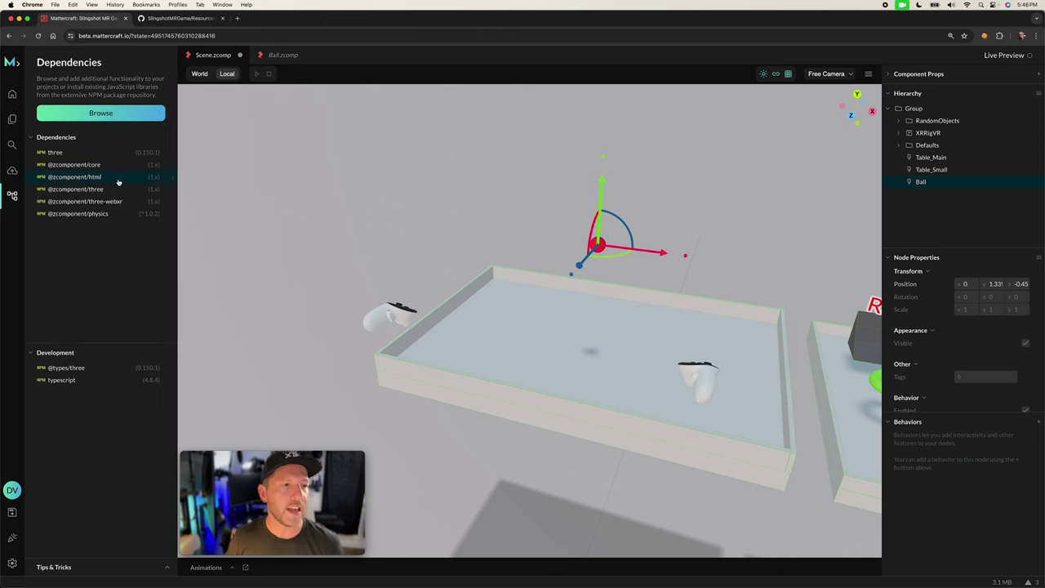
- Play-test the scene, then change the Ball's collider bounciness to 1
click(255, 75)
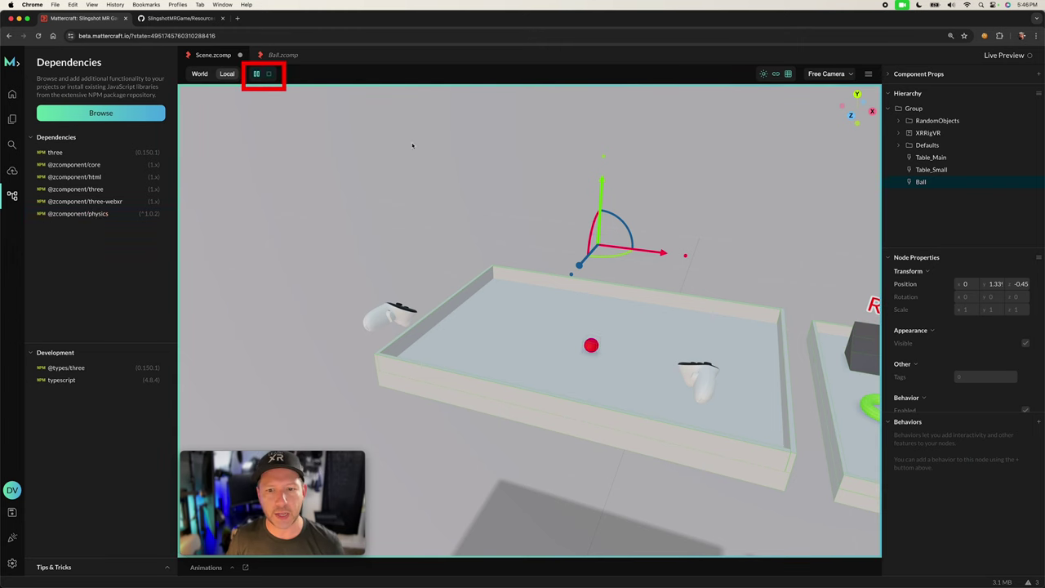
click(256, 74)
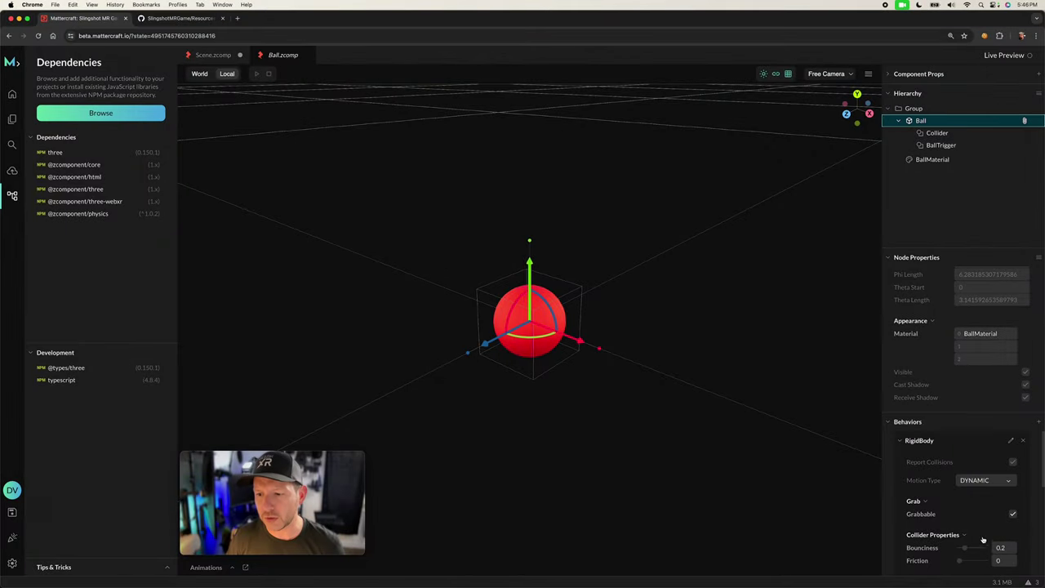
scroll(1004, 499, down, 2)
click(1002, 492)
text(1)
key(Return)
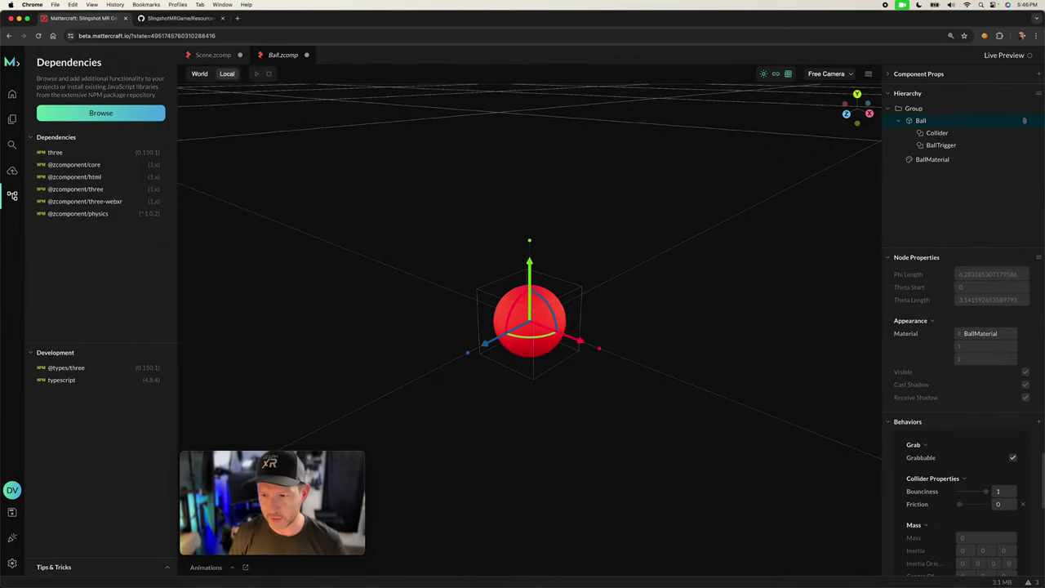
- Play Scene.zcomp with the bouncier ball, then review the Ball's bounciness setting
click(204, 56)
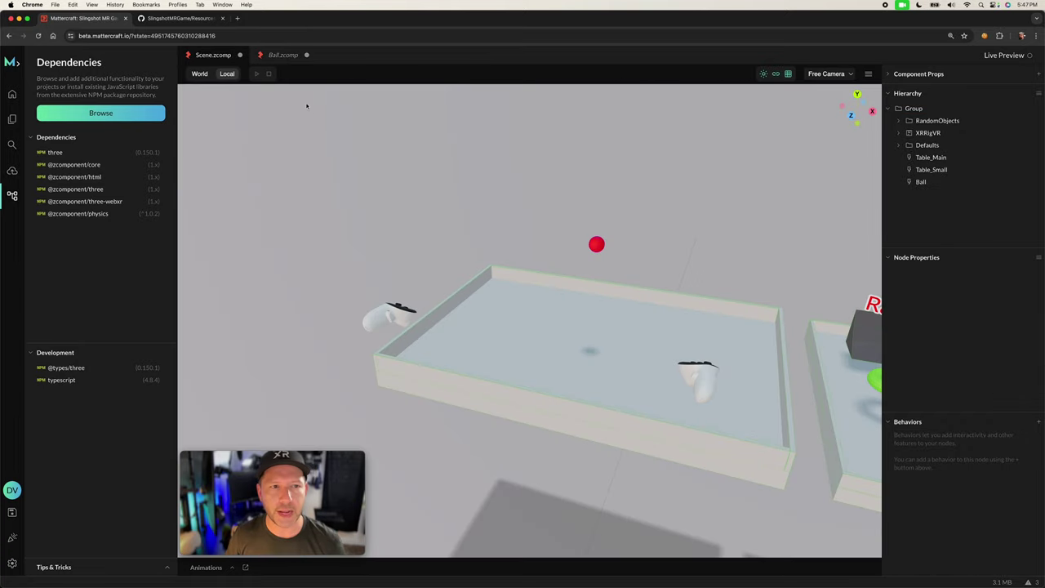
click(256, 75)
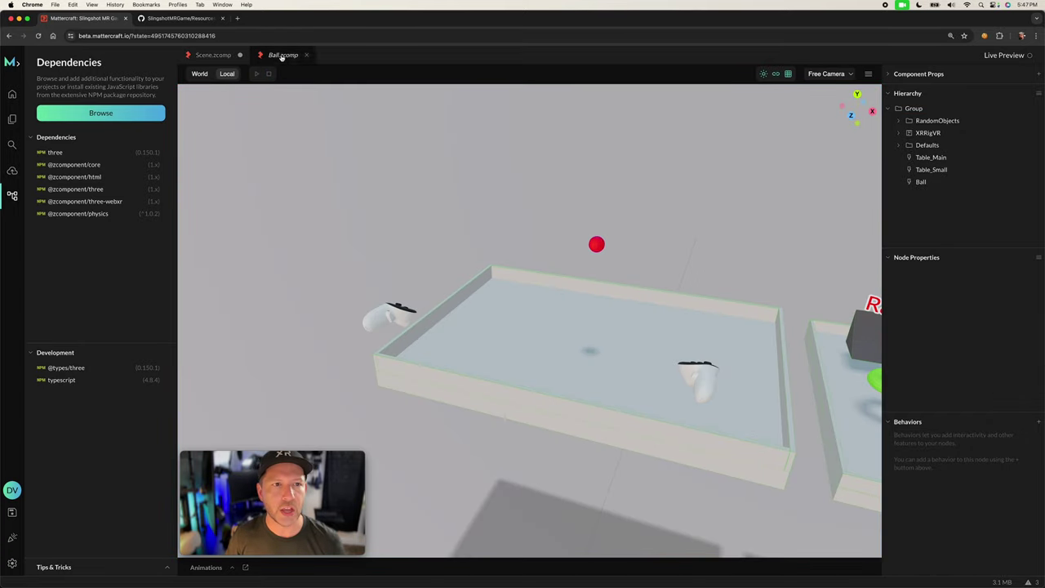
click(281, 55)
scroll(963, 490, down, 3)
click(1004, 488)
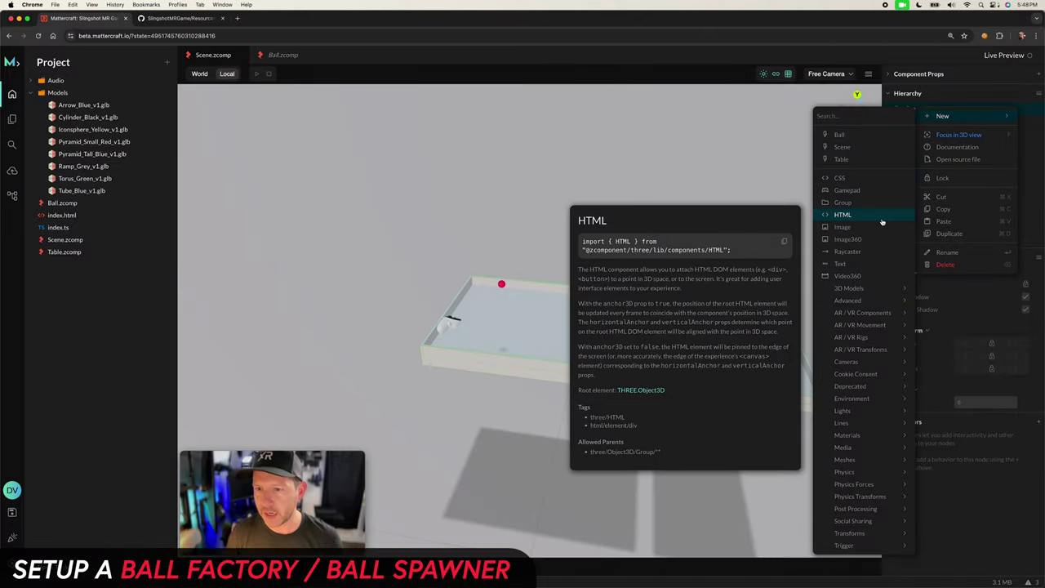
- Create a BallFactory group holding Tube_Blue_v1.glb and preview the tube model
click(873, 202)
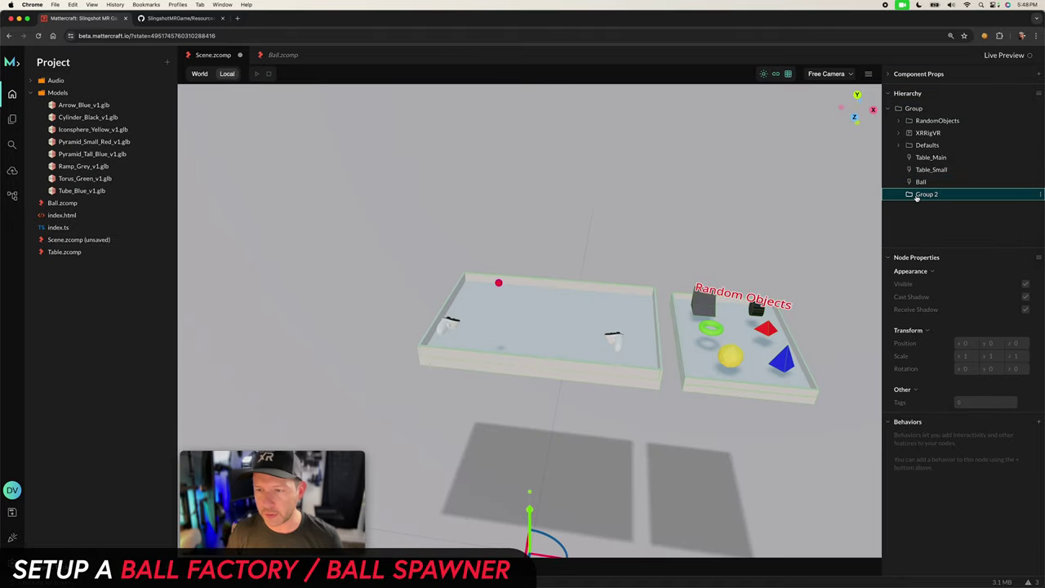
double_click(926, 194)
text(Va)
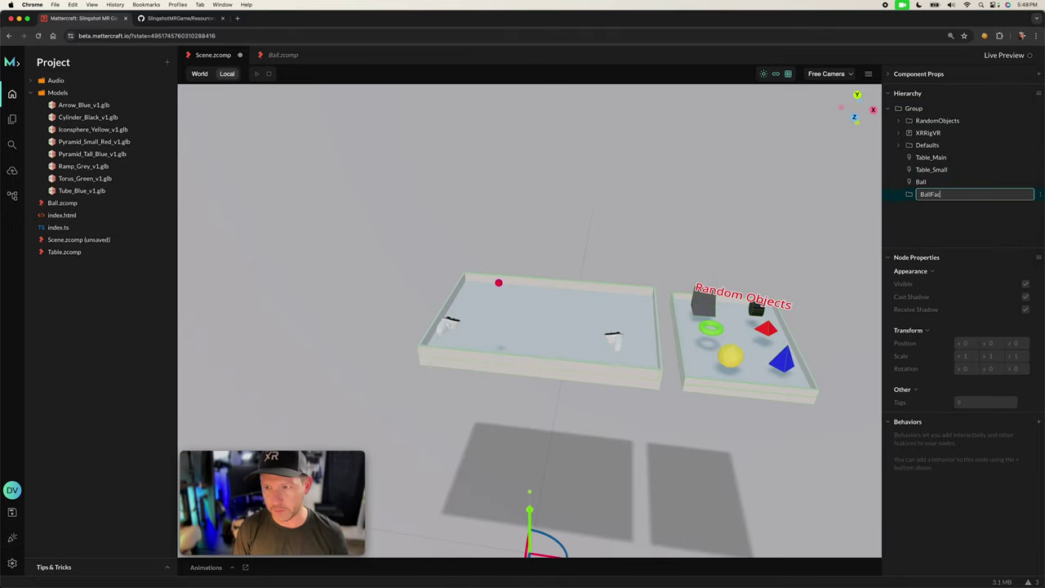
key(Return)
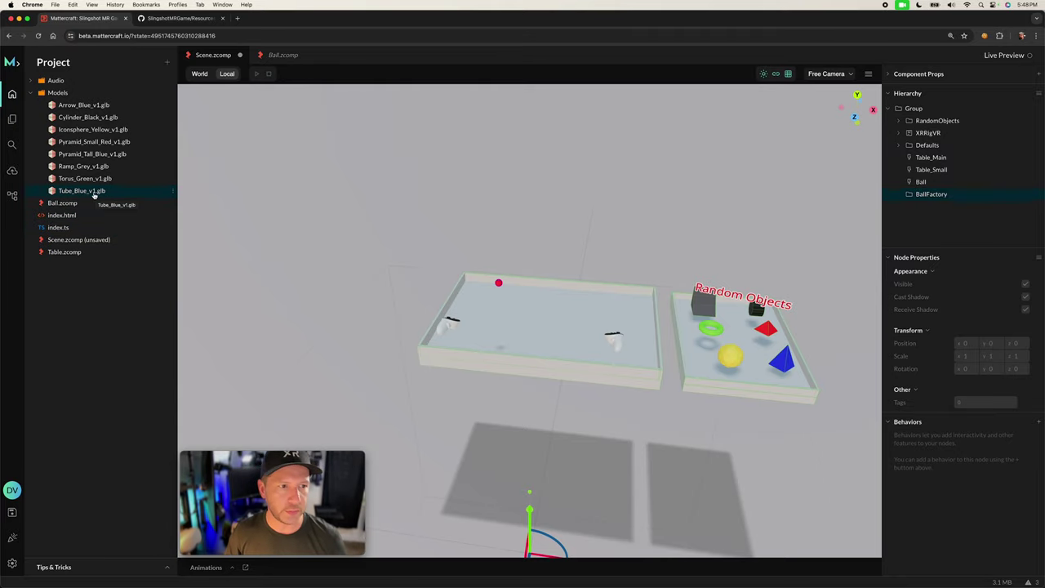
drag(84, 195, 952, 197)
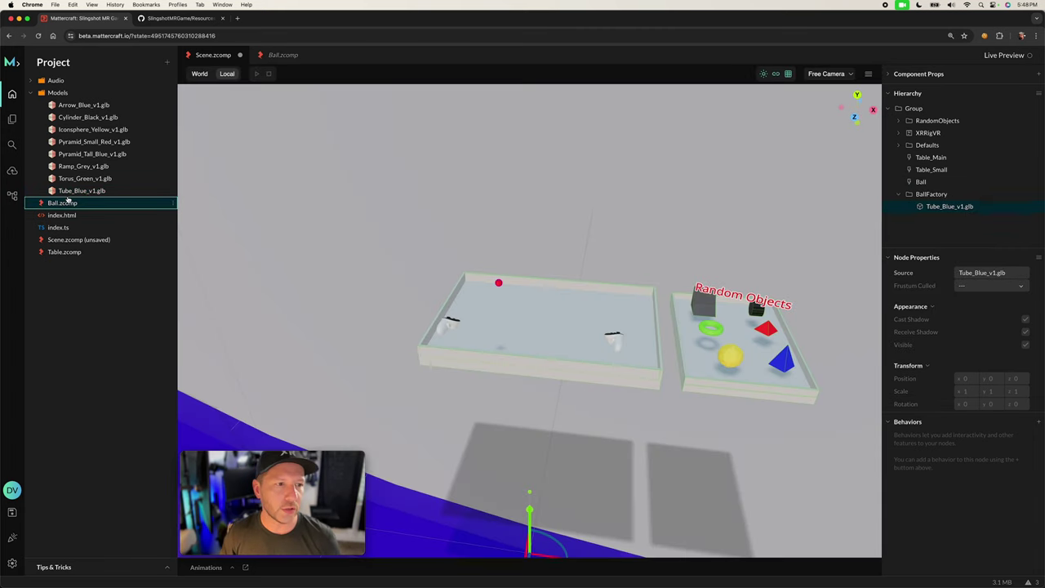
click(73, 191)
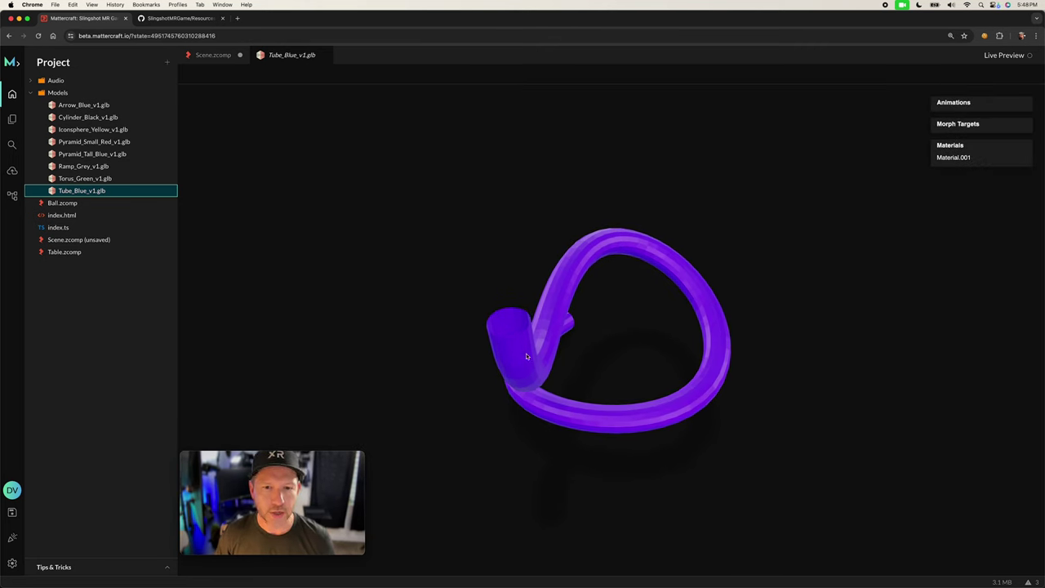
drag(663, 356, 580, 376)
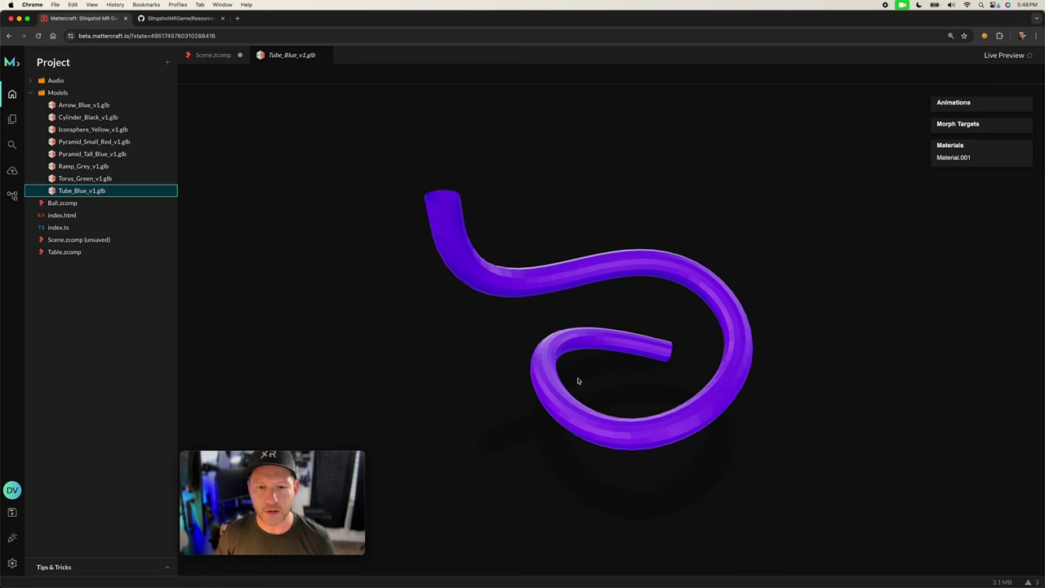
drag(644, 352, 582, 324)
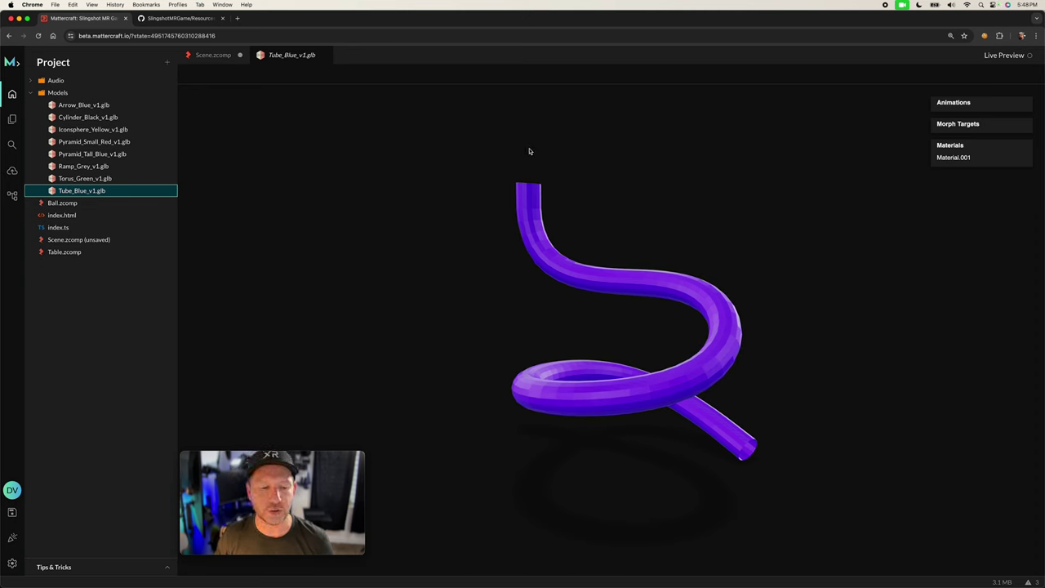
drag(530, 192, 547, 221)
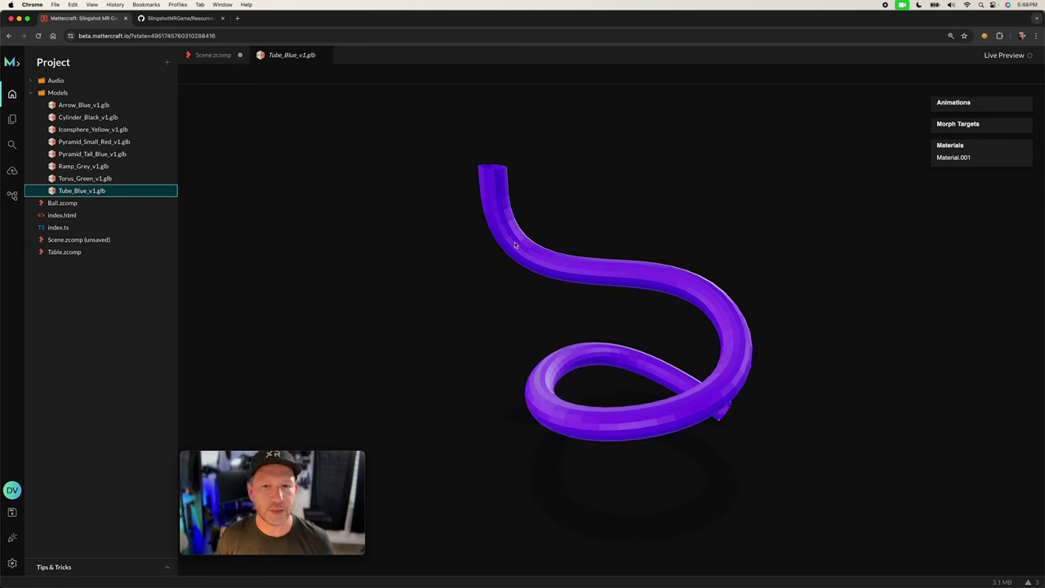
click(327, 56)
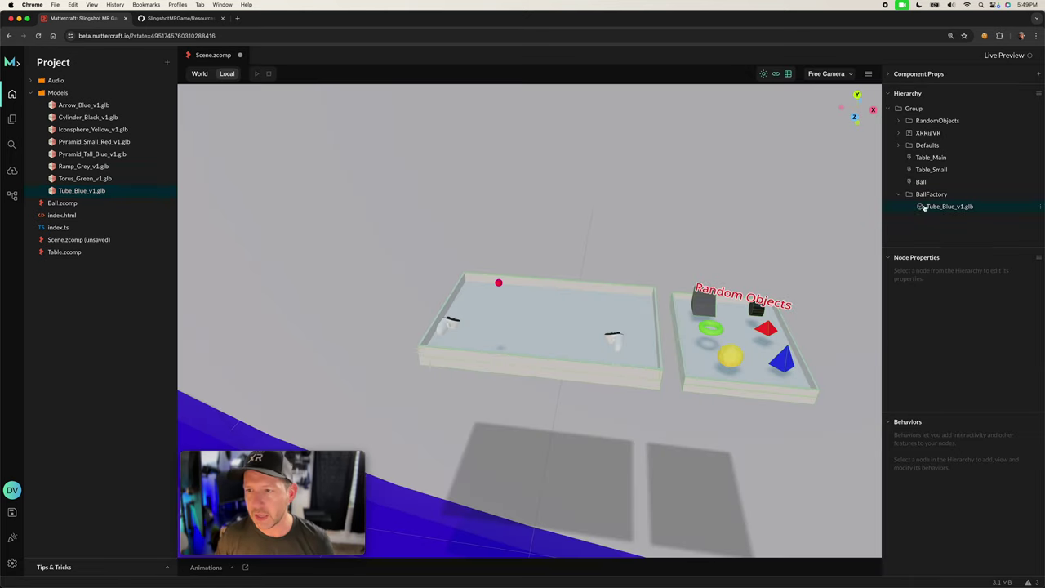
- Trim the file ending from the tube node's name under BallFactory, leaving Tube_Blue
click(927, 208)
double_click(931, 208)
key(Right)
key(shift+Left)
key(shift+Left)
key(shift+Left)
key(shift+Left)
key(shift+Left)
key(BackSpace)
key(Return)
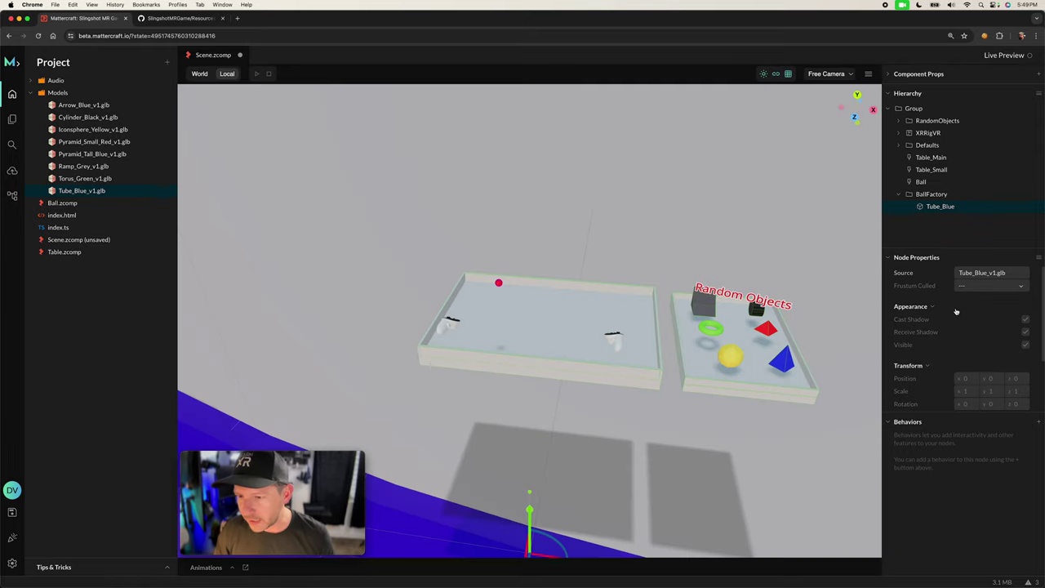
- Enable Cast Shadow on Tube_Blue and focus the view on it
click(1025, 320)
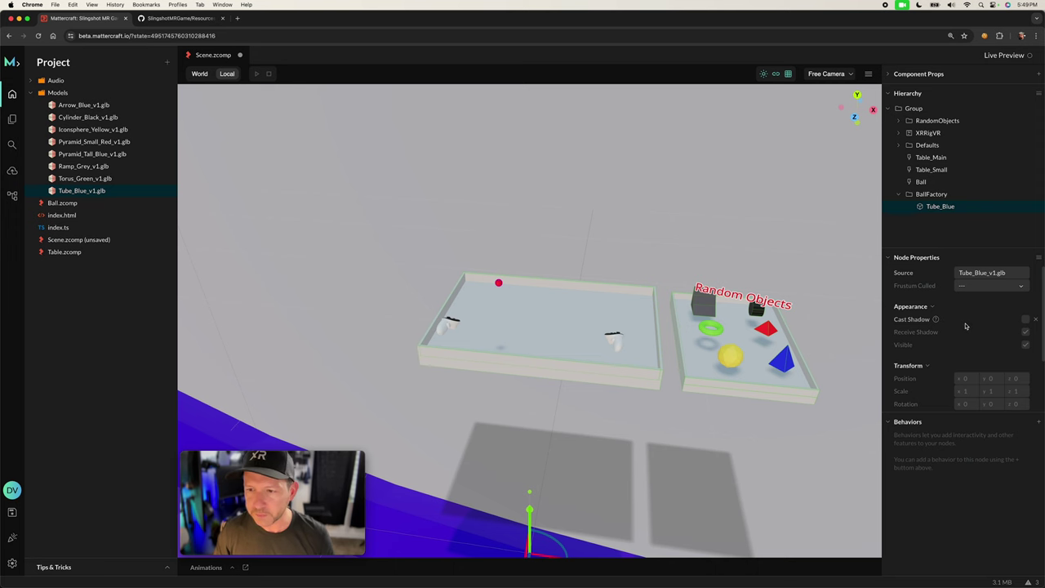
click(1026, 319)
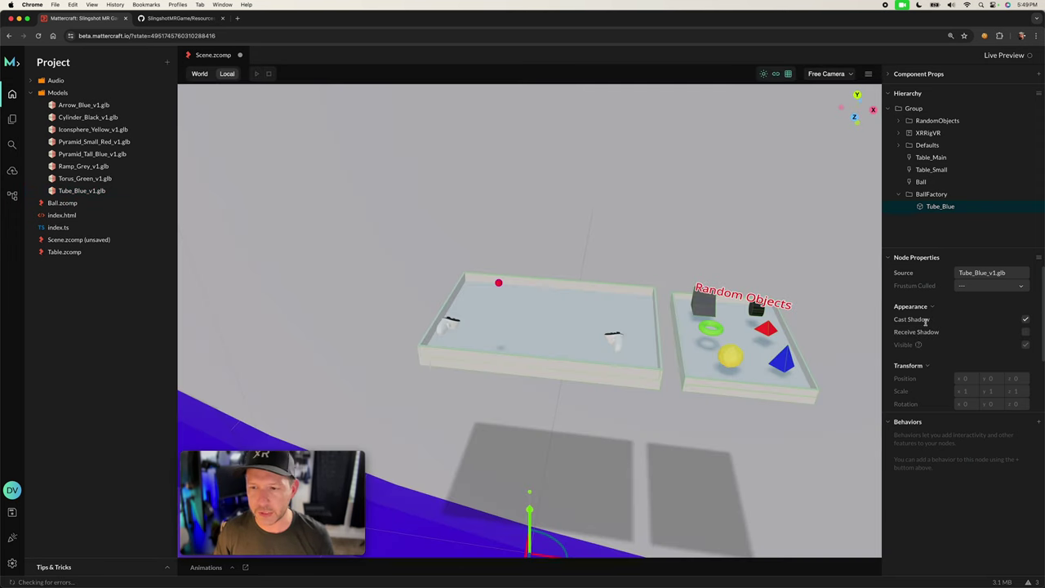
key(f)
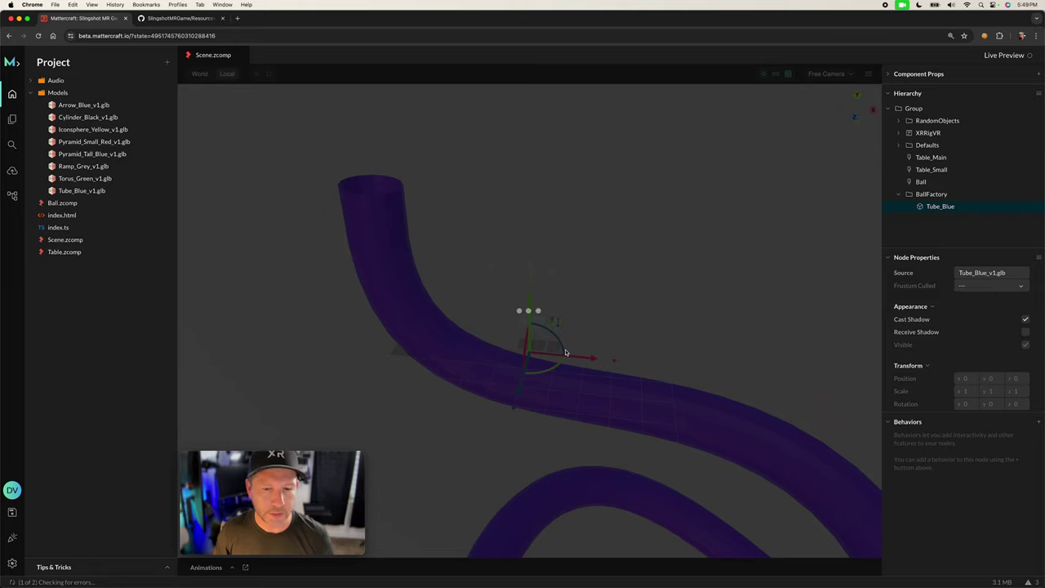
key(f)
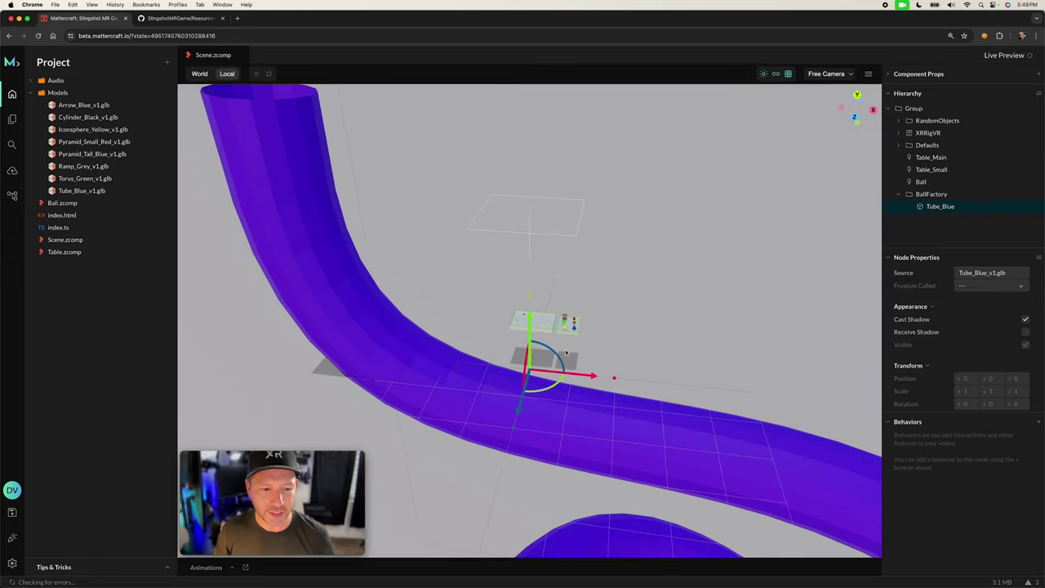
scroll(566, 352, down, 10)
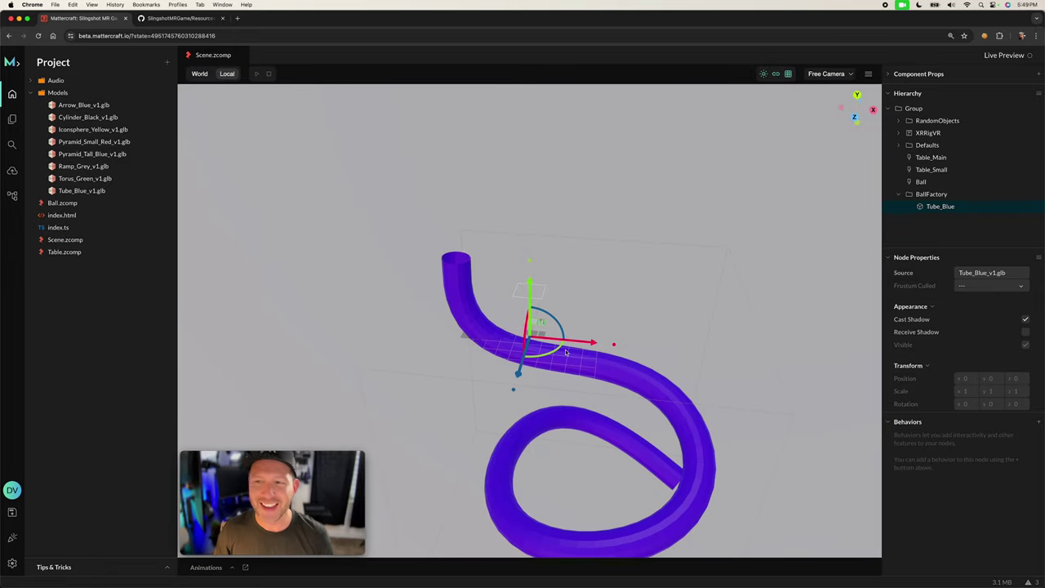
- Rename the Tube_Blue node to BallSlide
double_click(944, 207)
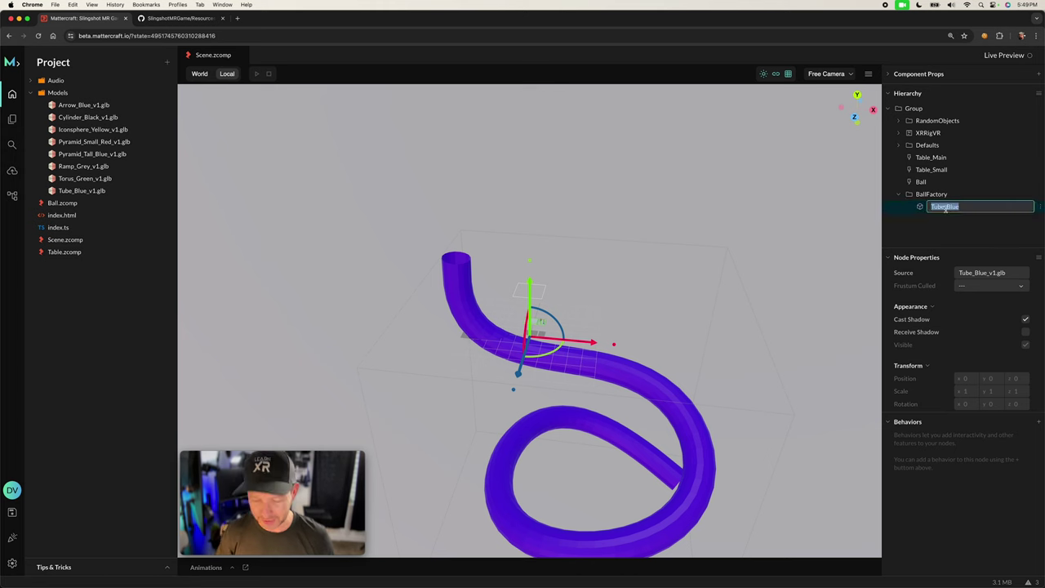
text(BallSl)
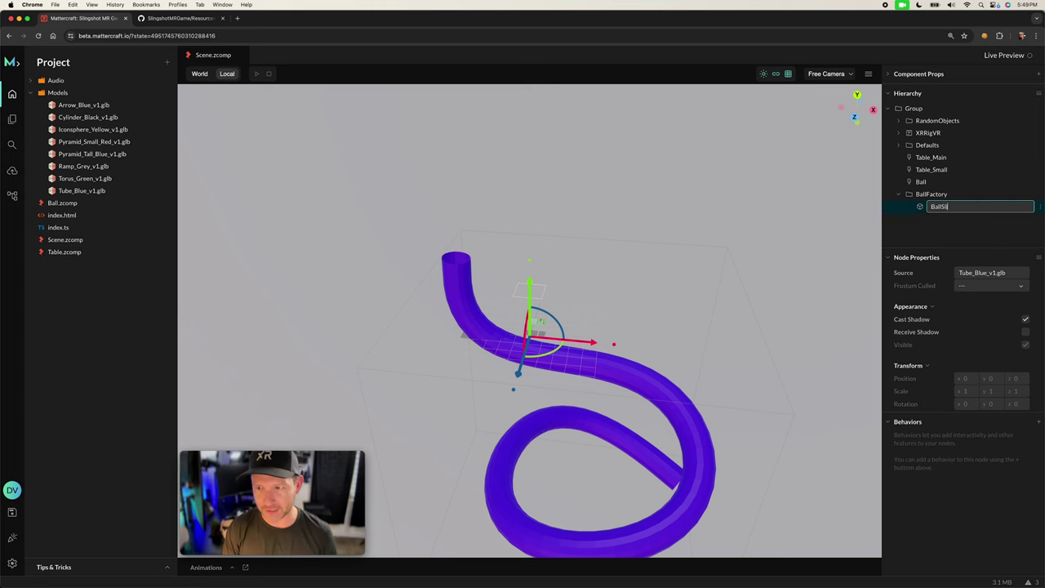
text(ide)
key(Return)
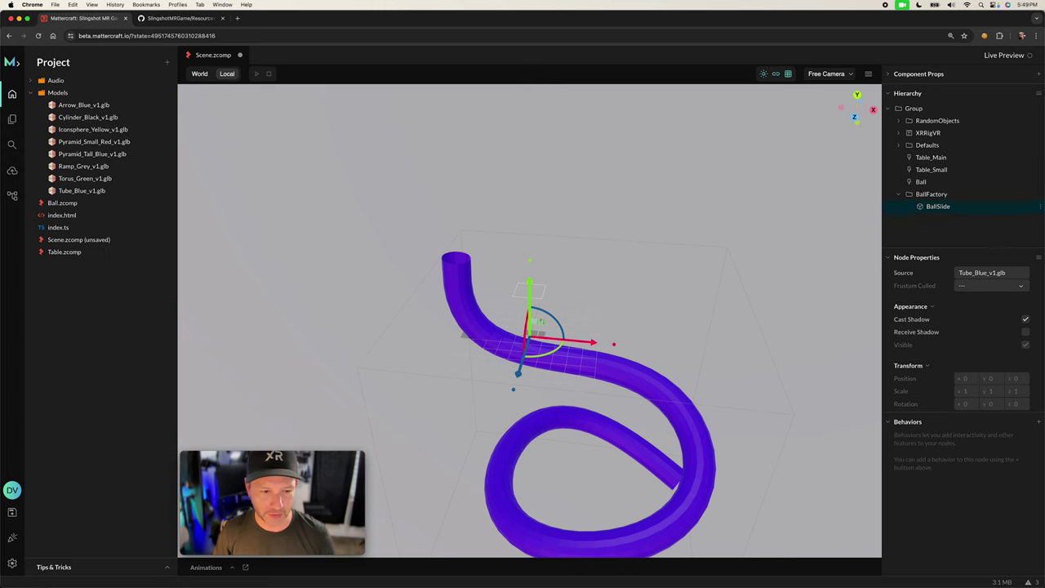
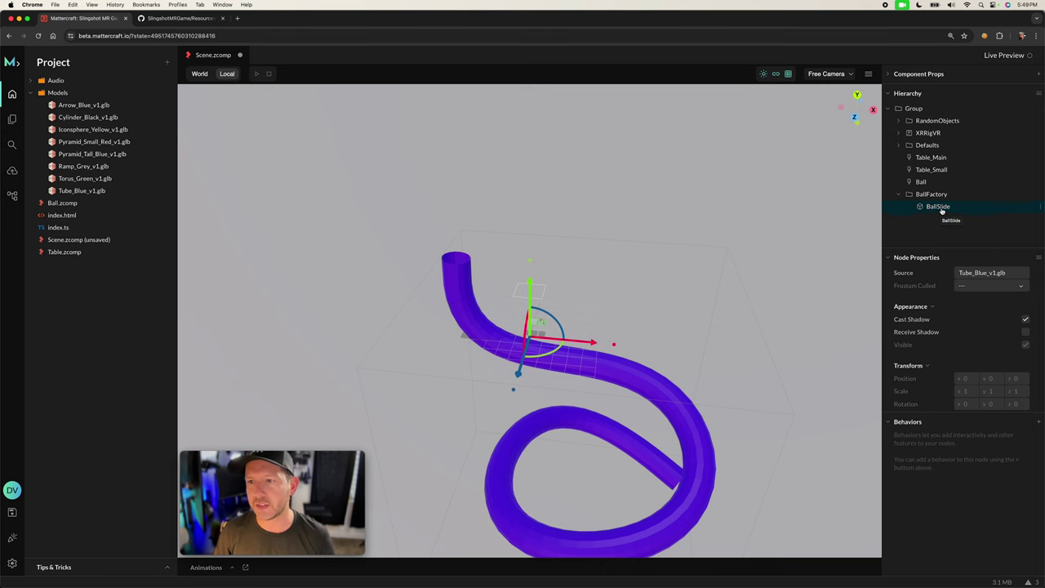
- Add a Rigid Body behavior to BallSlide and set its Motion Type to STATIC
click(1039, 422)
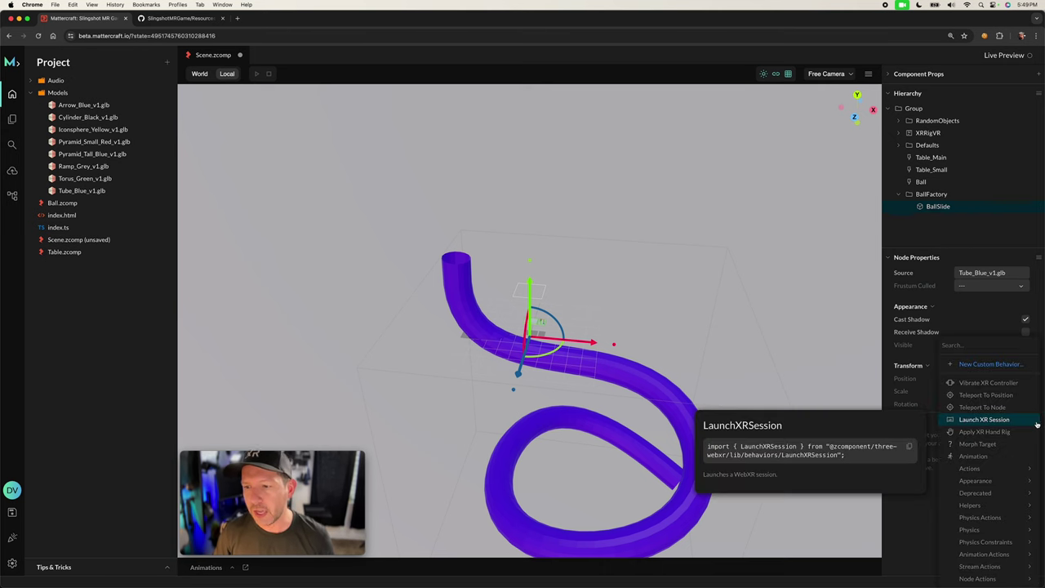
mouse_move(998, 532)
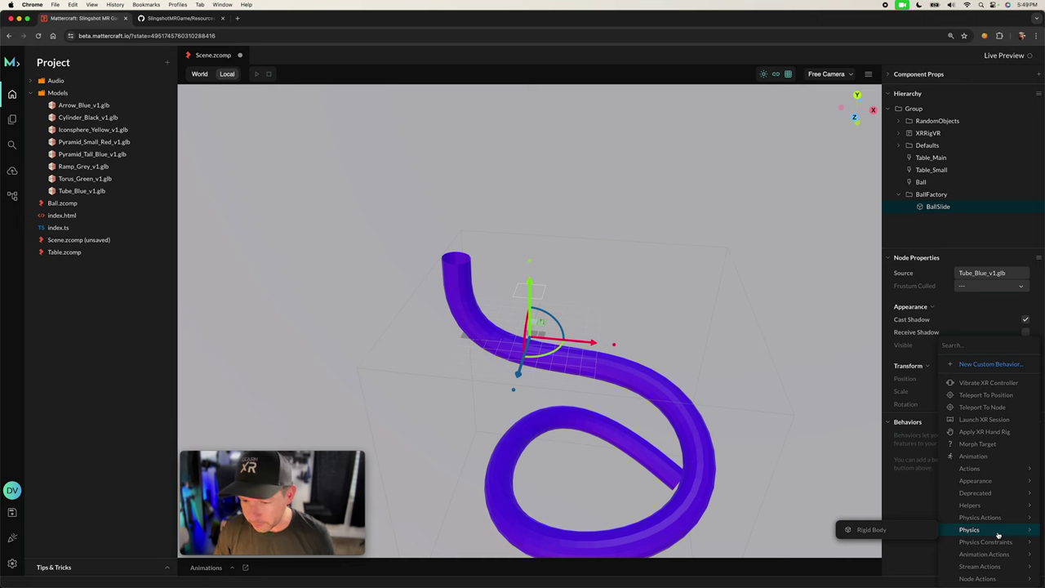
click(904, 532)
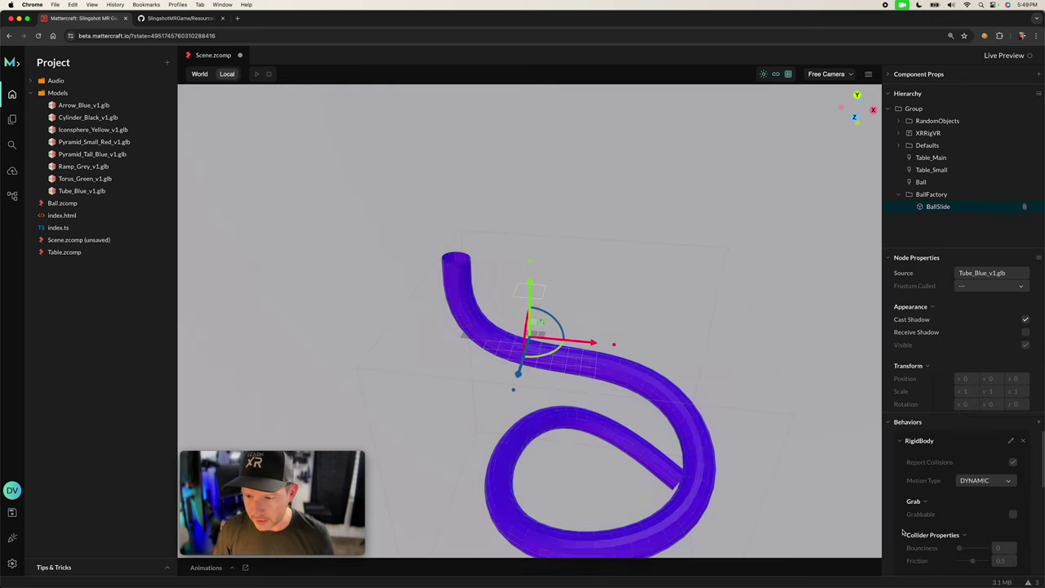
click(984, 480)
click(980, 468)
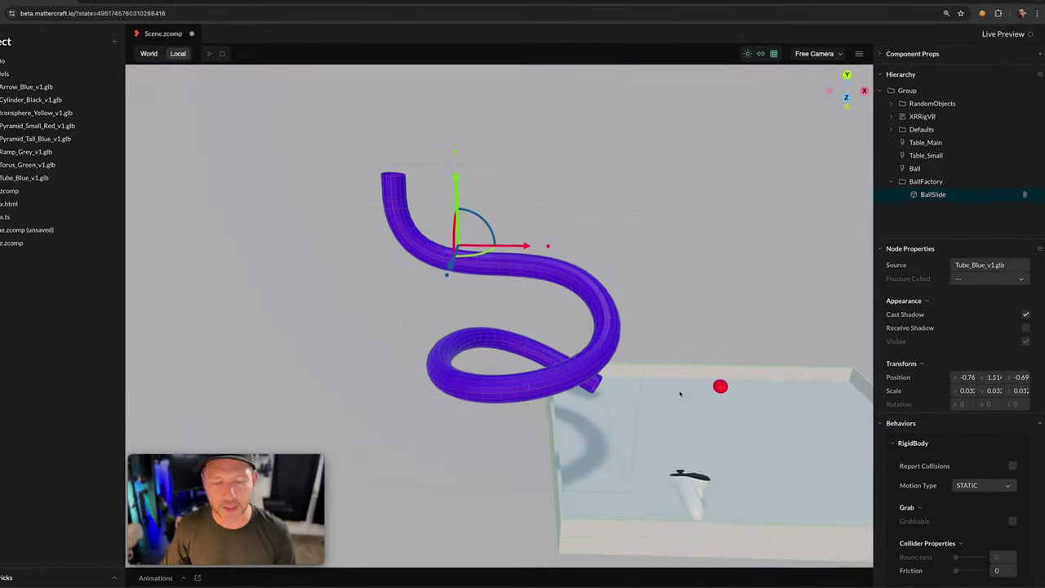
right_click(955, 202)
- Add a Physics Collider as a child of BallSlide and rename it Collider
mouse_move(943, 218)
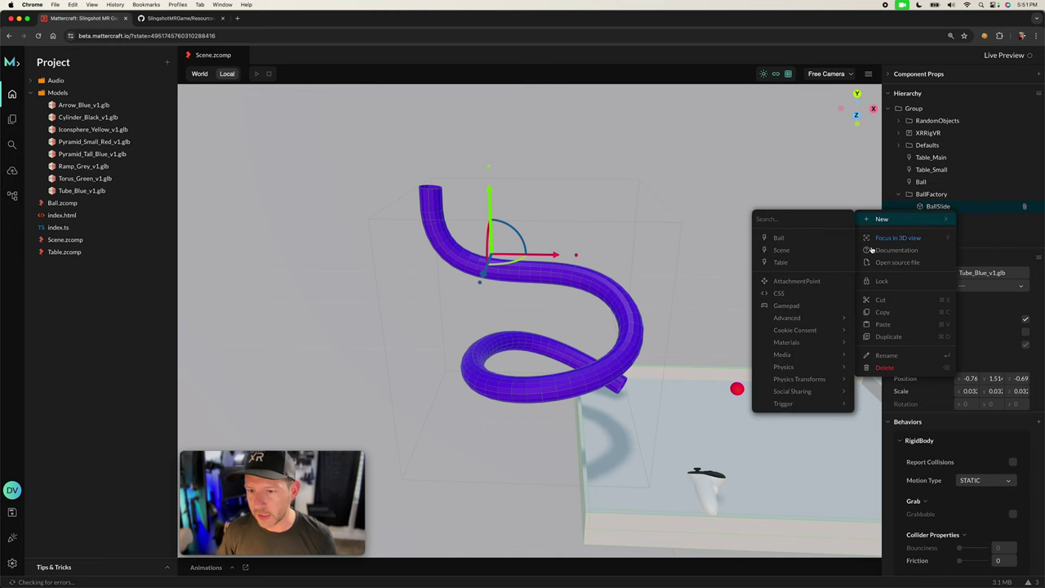
mouse_move(799, 369)
click(719, 367)
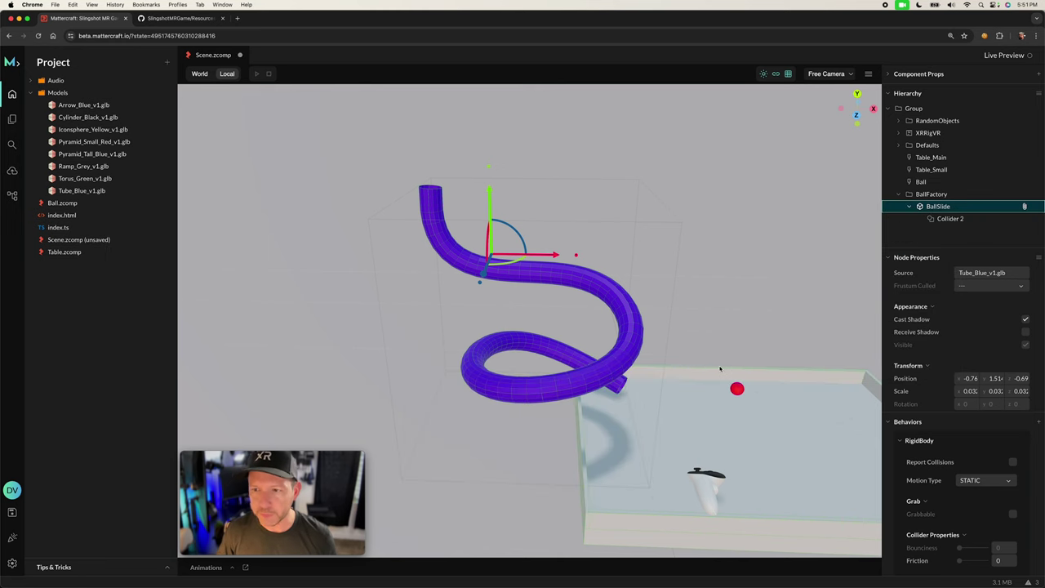
click(952, 219)
key(BackSpace)
key(BackSpace)
key(Return)
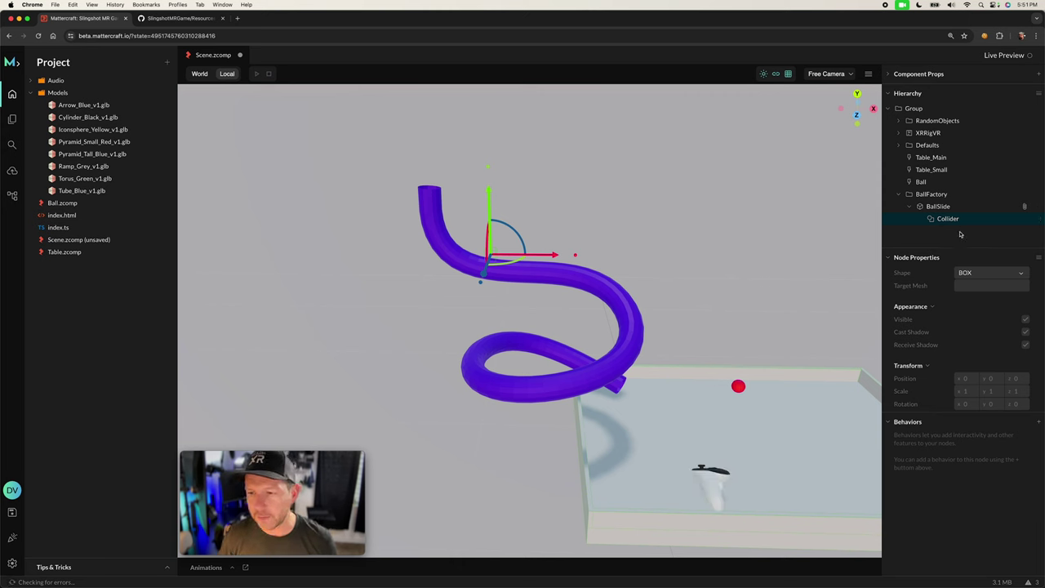
- Set the Collider's shape to MESH with BallSlide as the target mesh
click(966, 273)
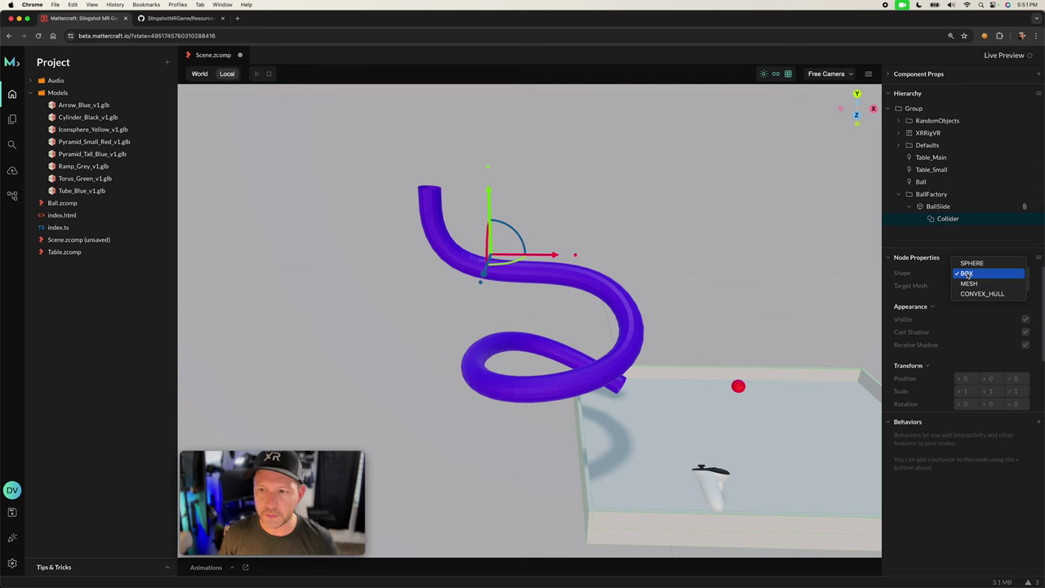
click(969, 283)
click(970, 286)
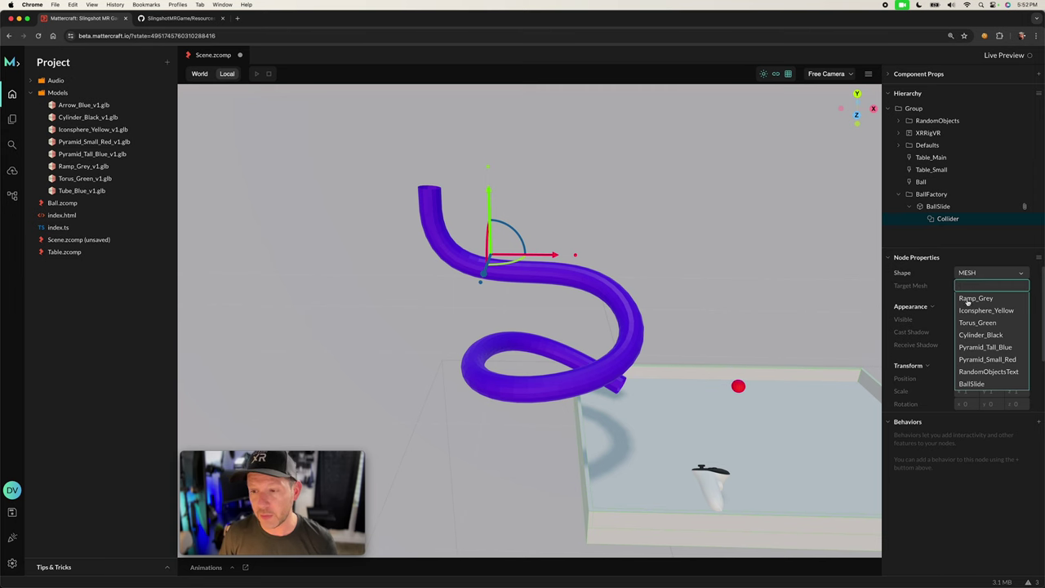
click(972, 383)
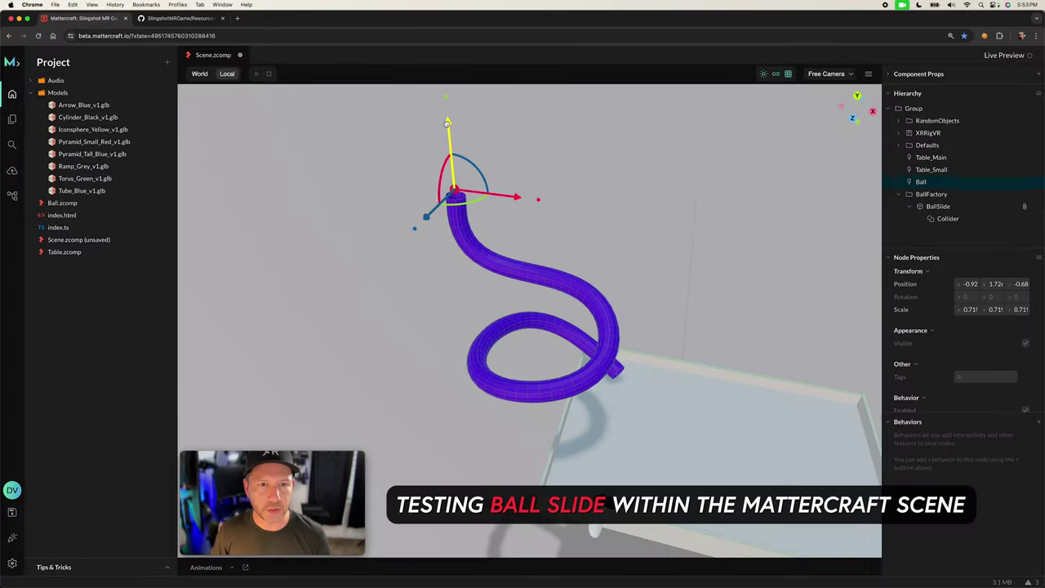
- Paste a copy of Ball, raise it above the tube opening, and play-test the slide
key(ctrl+v)
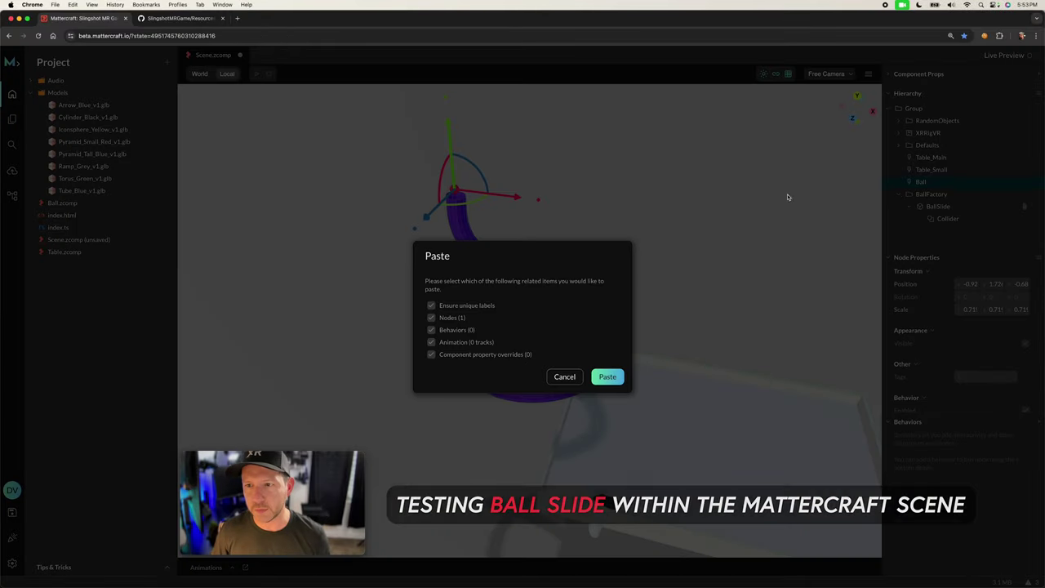
click(607, 376)
drag(450, 128, 445, 91)
drag(396, 292, 455, 302)
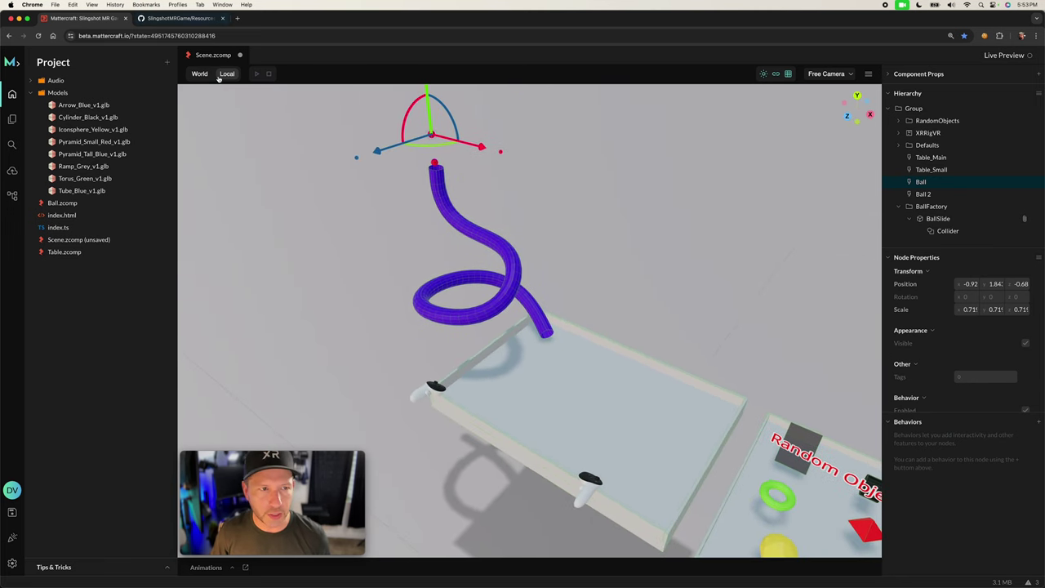
click(257, 73)
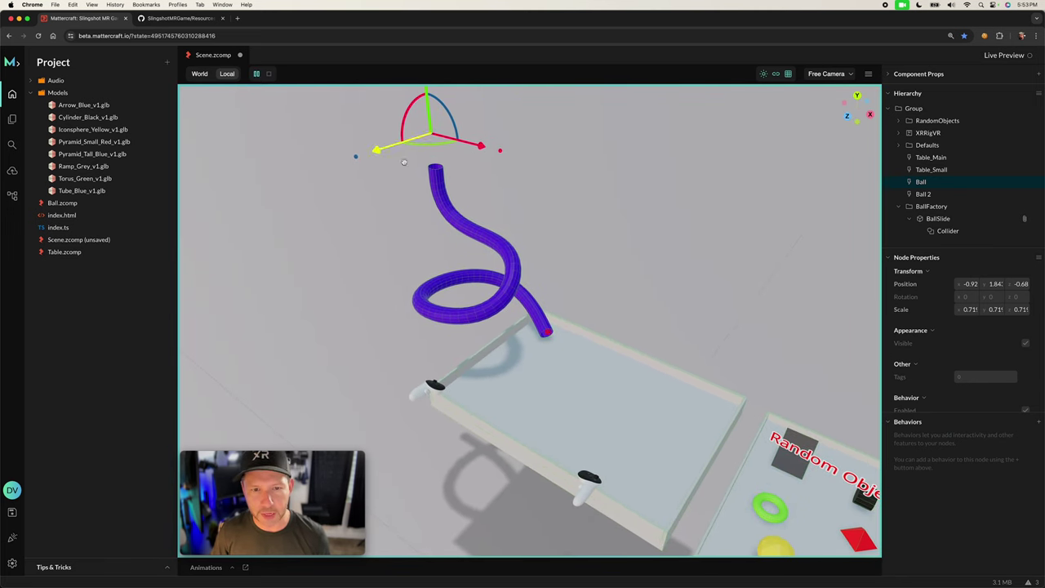
click(269, 73)
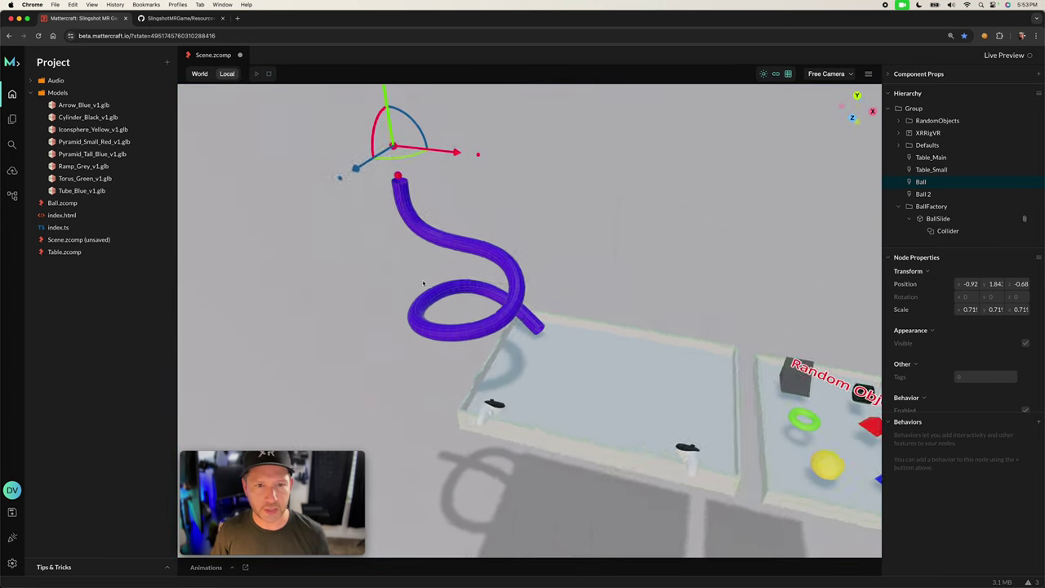
- Delete the temporary Ball 2 copy and the extra Ball node
click(957, 198)
key(Delete)
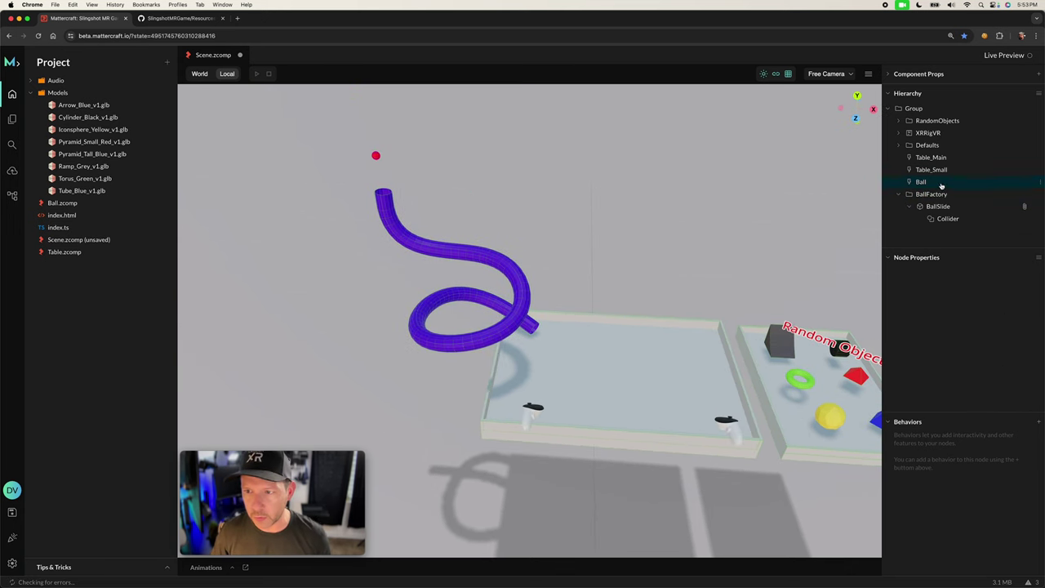
click(942, 183)
key(Delete)
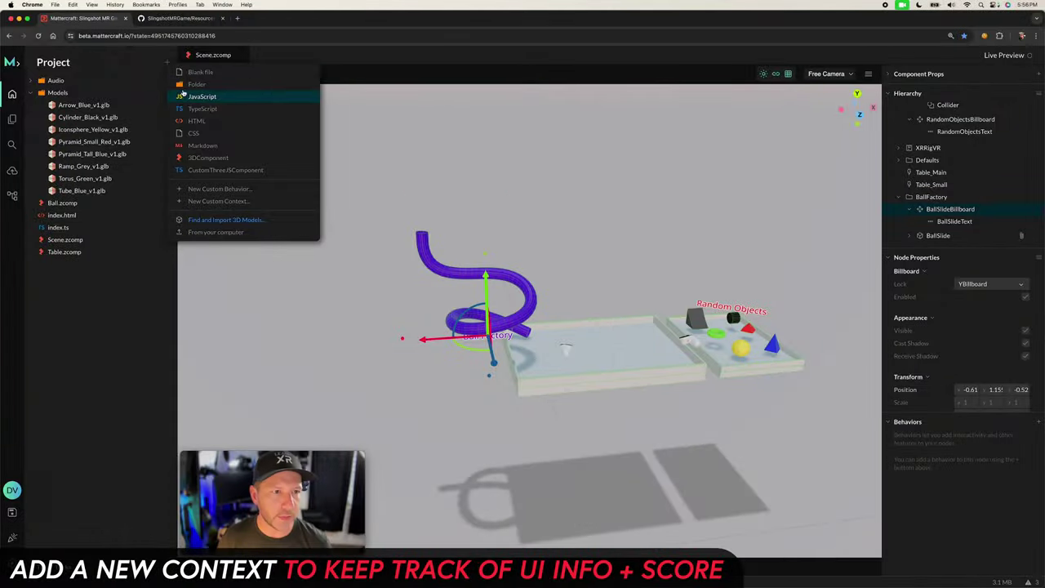
- Create a new project folder named Context
click(186, 90)
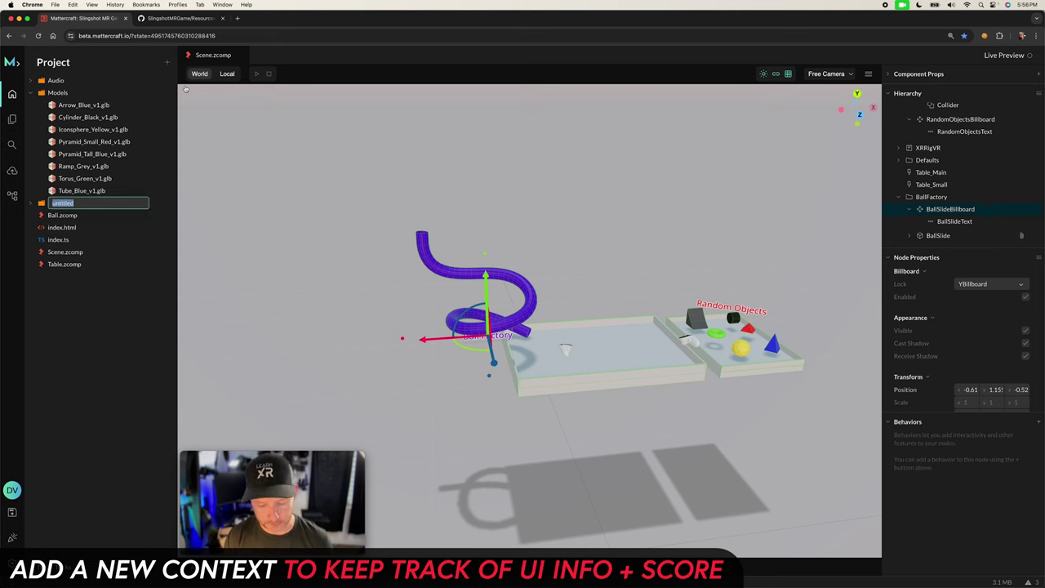
text(Context)
key(Return)
- Create a custom context named GlobalContext inside the Context folder
right_click(177, 93)
mouse_move(204, 102)
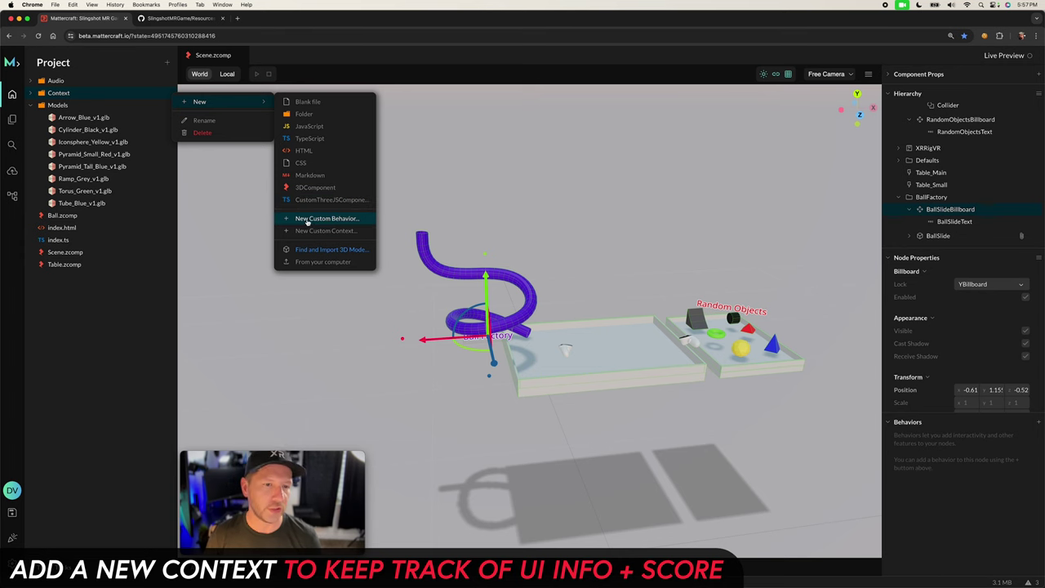
click(320, 231)
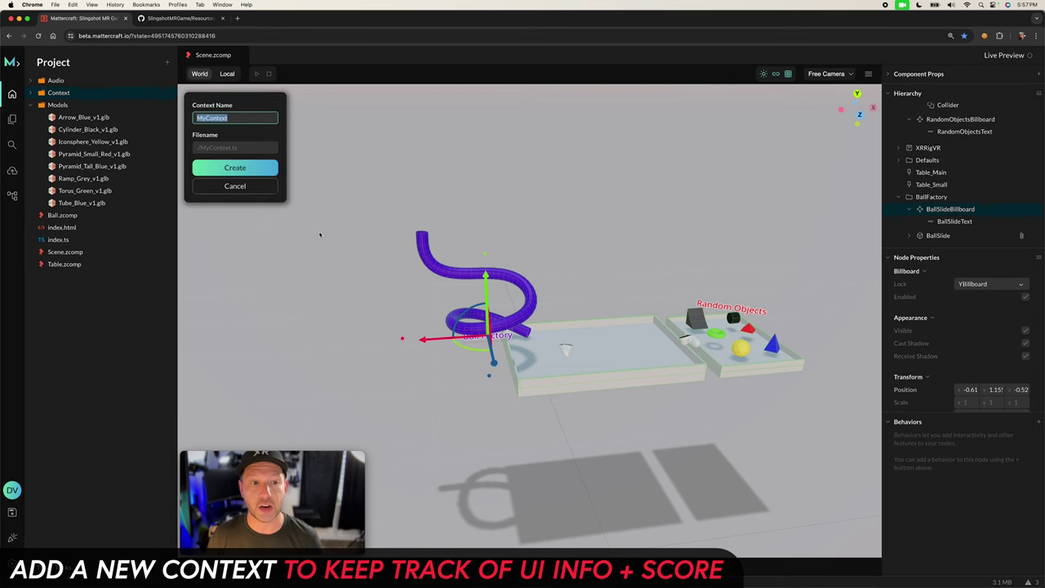
text(GlobalConte)
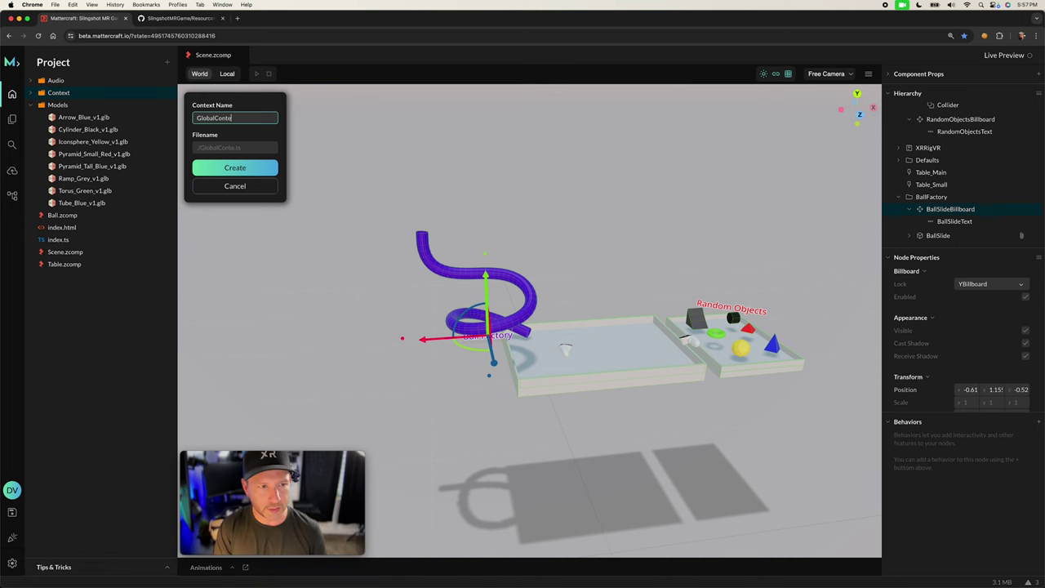
text(xt)
key(Return)
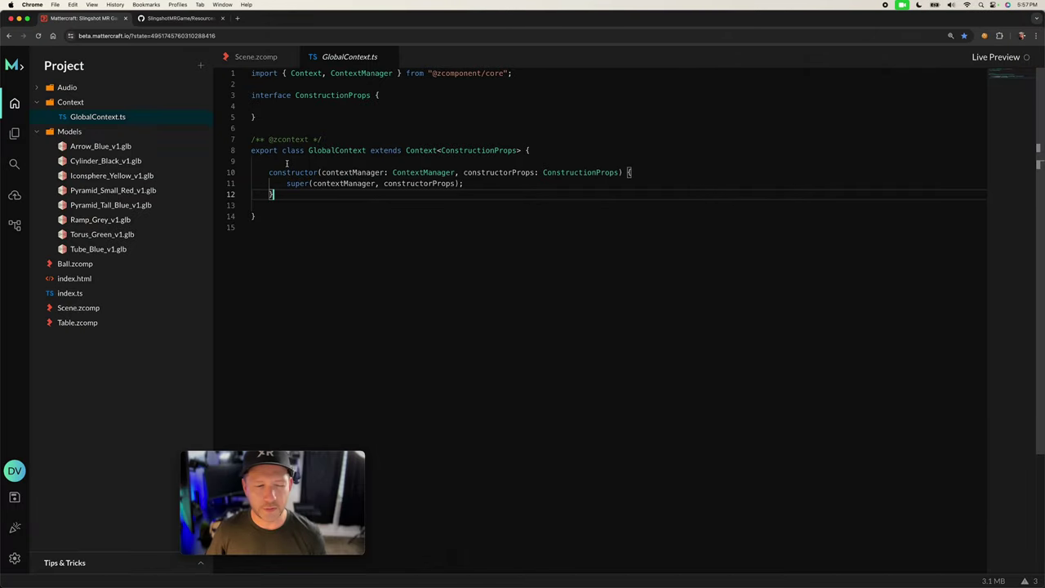
click(287, 163)
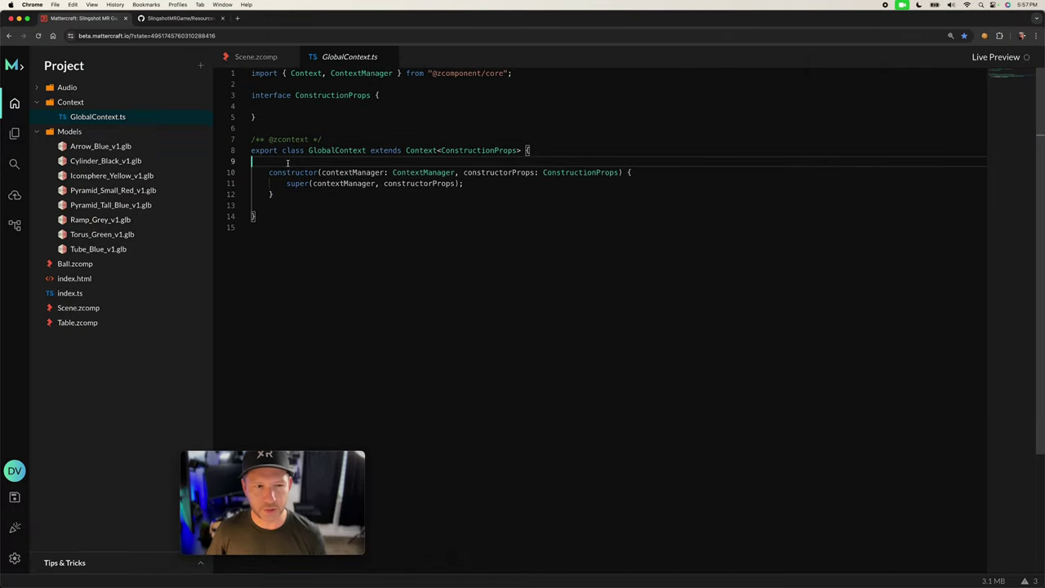
- Declare public uiInfo = new Observable<string>("") inside the GlobalContext class
double_click(304, 173)
click(342, 162)
drag(406, 151, 517, 151)
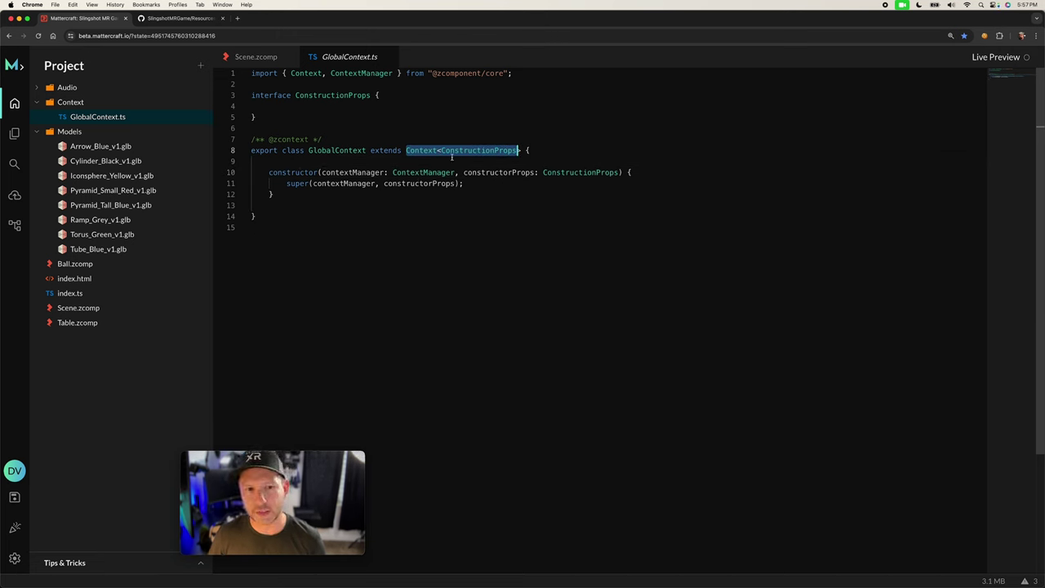
click(388, 161)
key(Return)
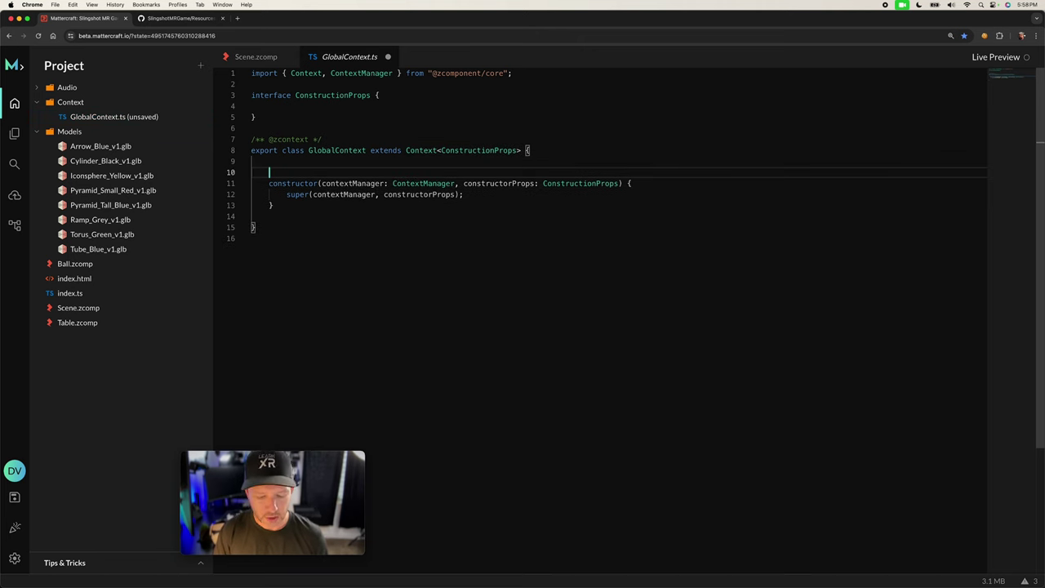
text(public )
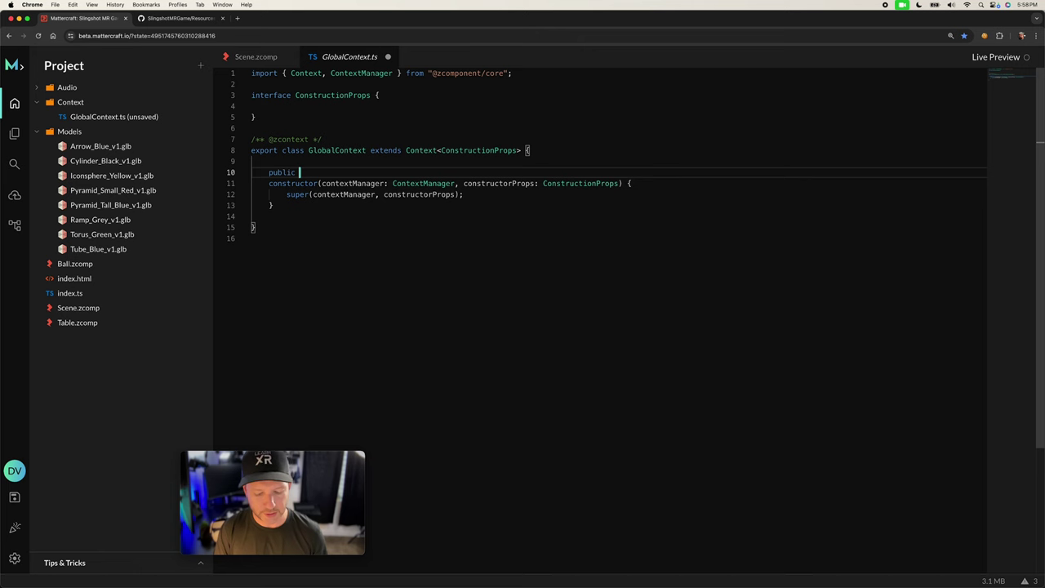
text(uiInfo)
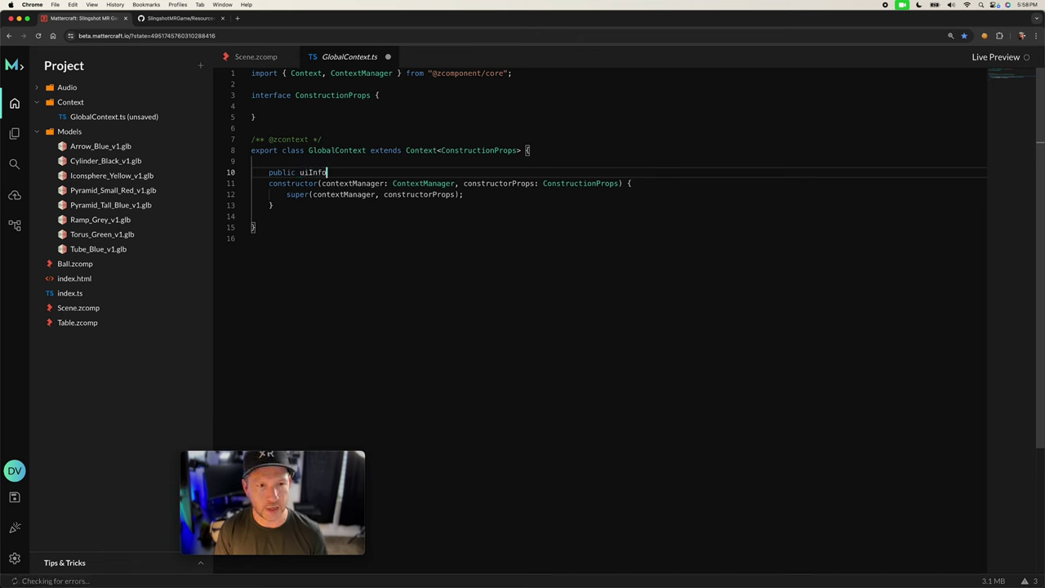
text( = new Ob)
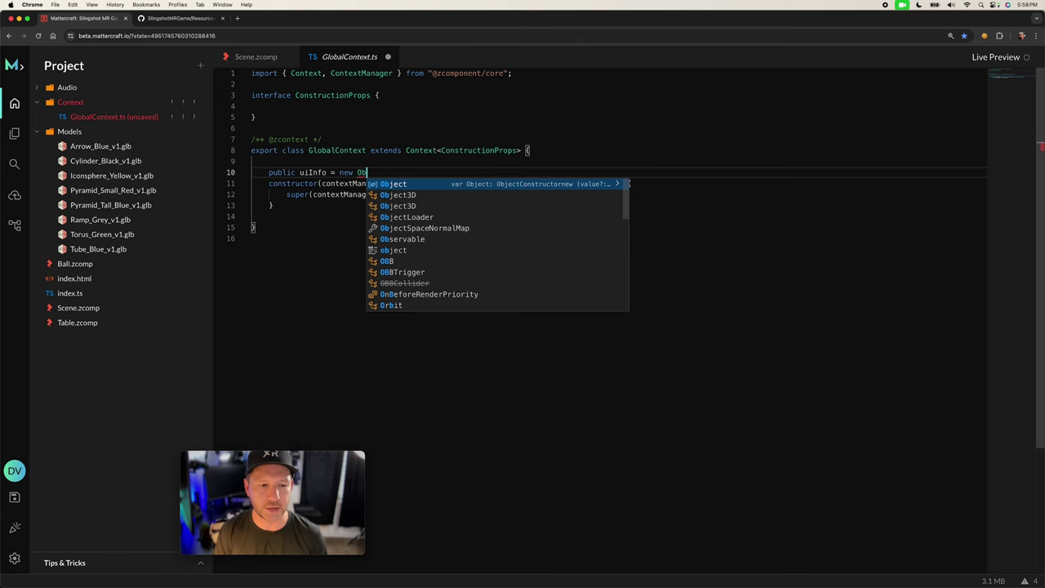
text(ser)
key(Return)
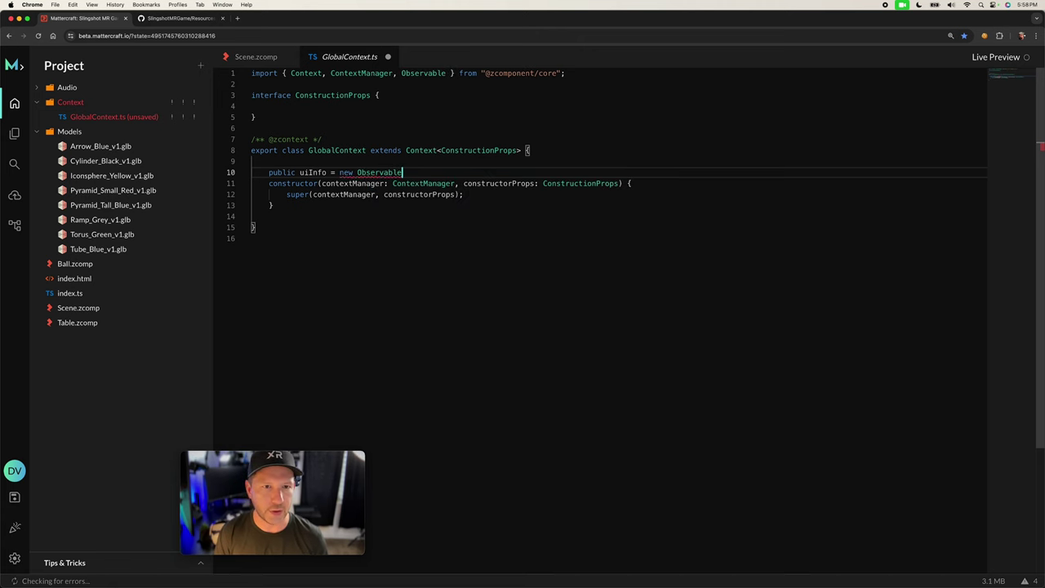
text(<strin)
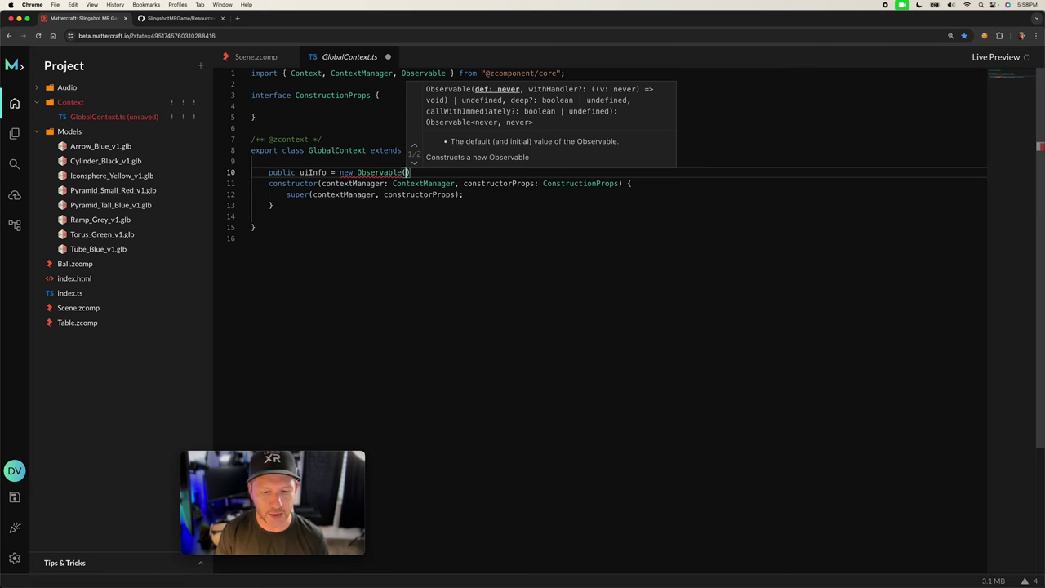
text(g>)
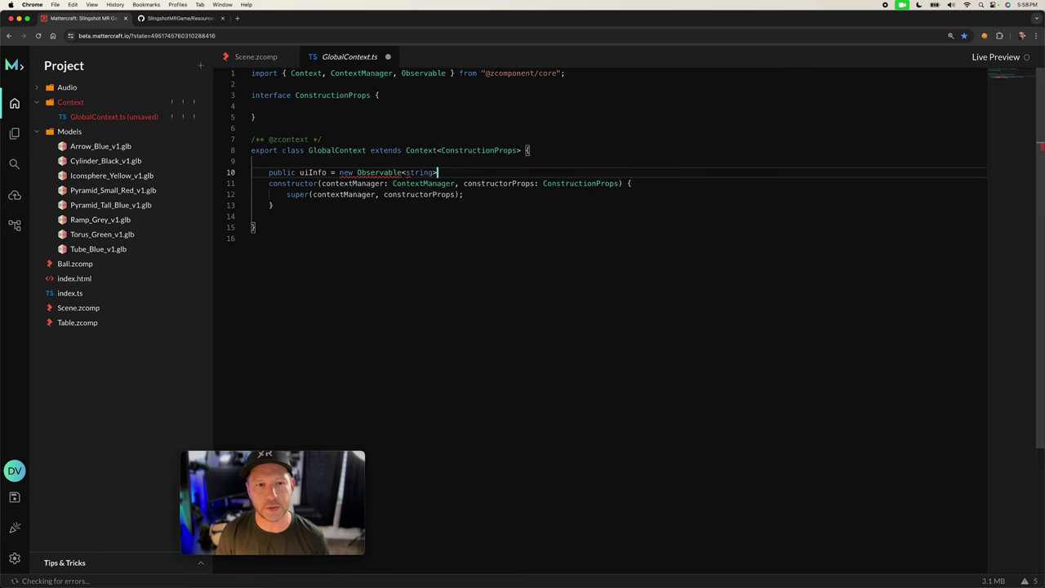
text(("");)
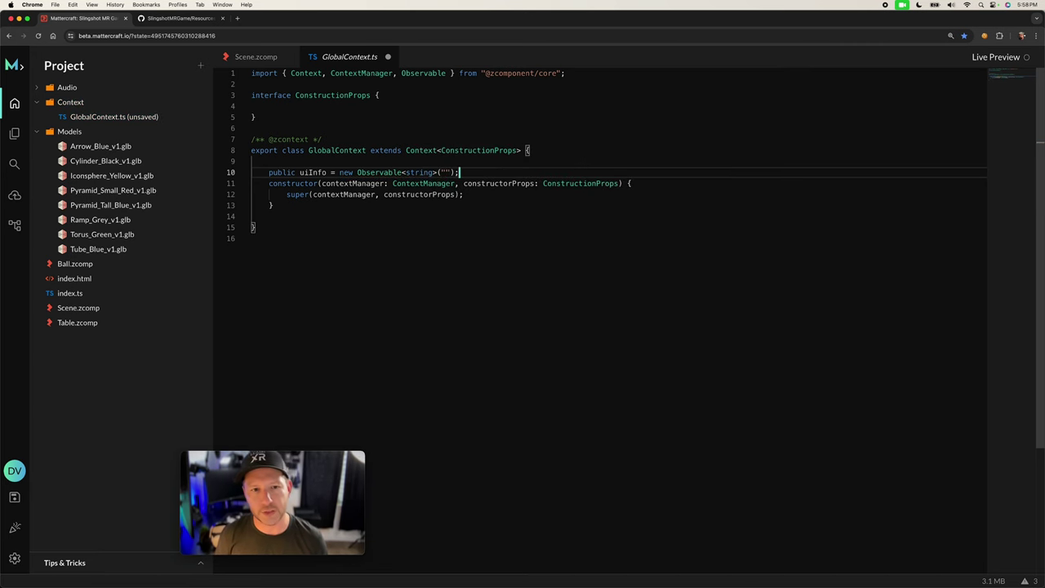
key(Return)
- Duplicate the uiInfo declaration onto the line below
key(Up)
key(shift+End)
key(super+c)
key(Right)
key(Return)
key(super+v)
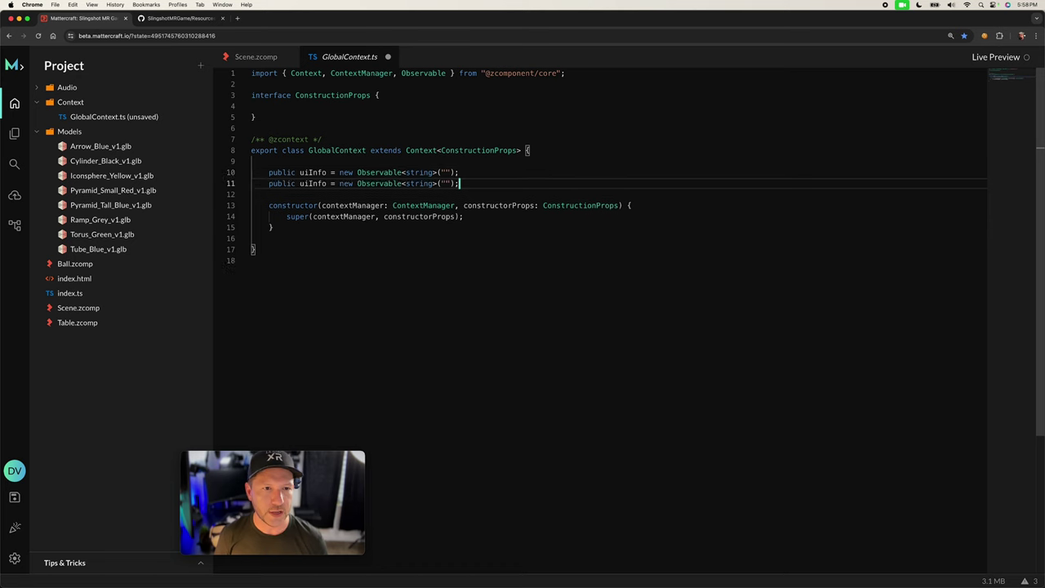
- Change the duplicate to scoreInfo, typed number, initialized to 0
click(299, 183)
double_click(306, 183)
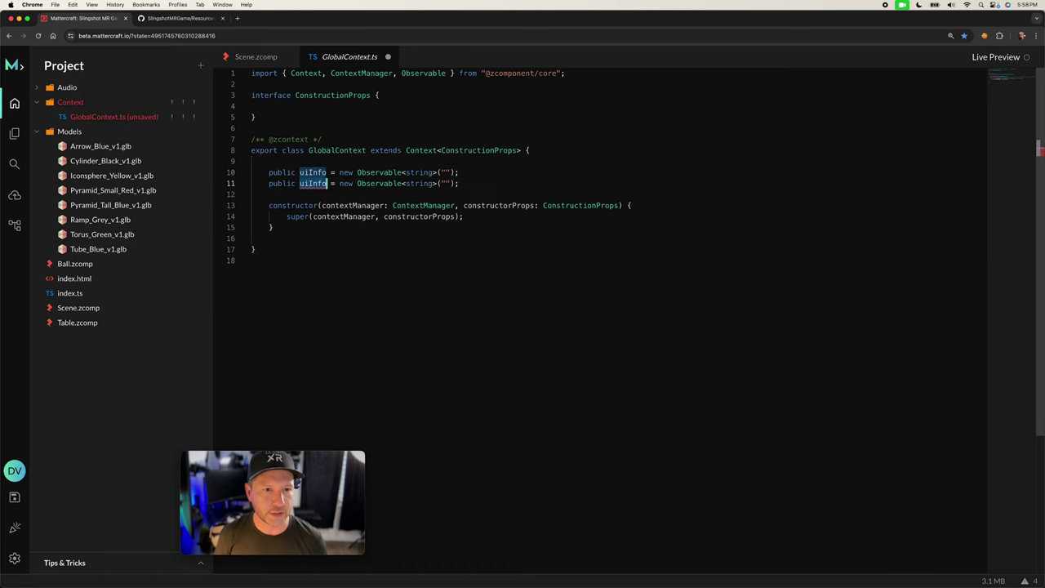
text(scoreInfo)
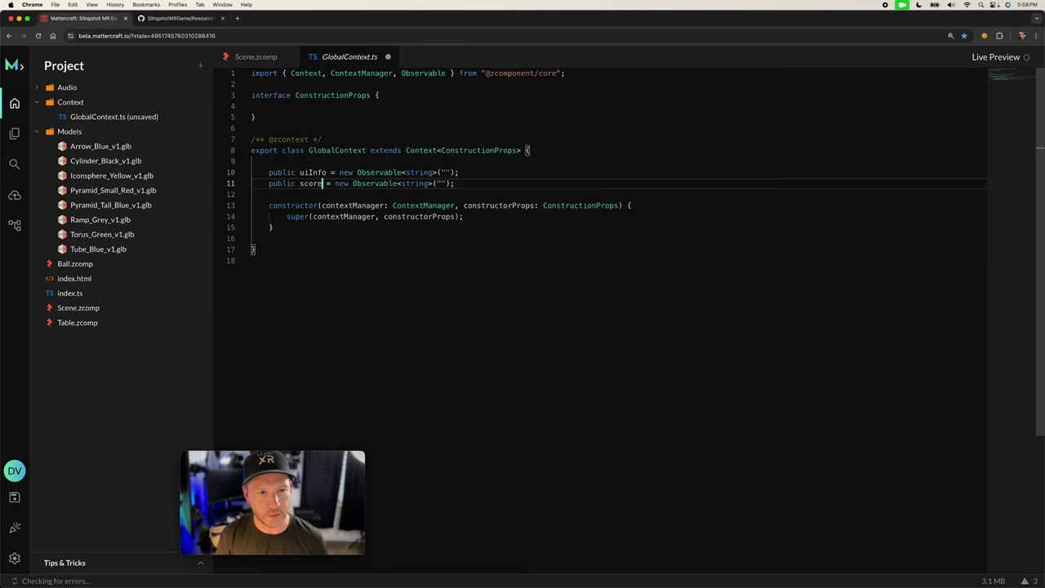
key(alt+Right)
key(alt+Right)
key(alt+Right)
key(alt+Right)
key(Left)
key(Left)
key(Left)
key(Left)
key(Left)
key(Left)
key(Left)
key(Right)
key(alt+shift+Left)
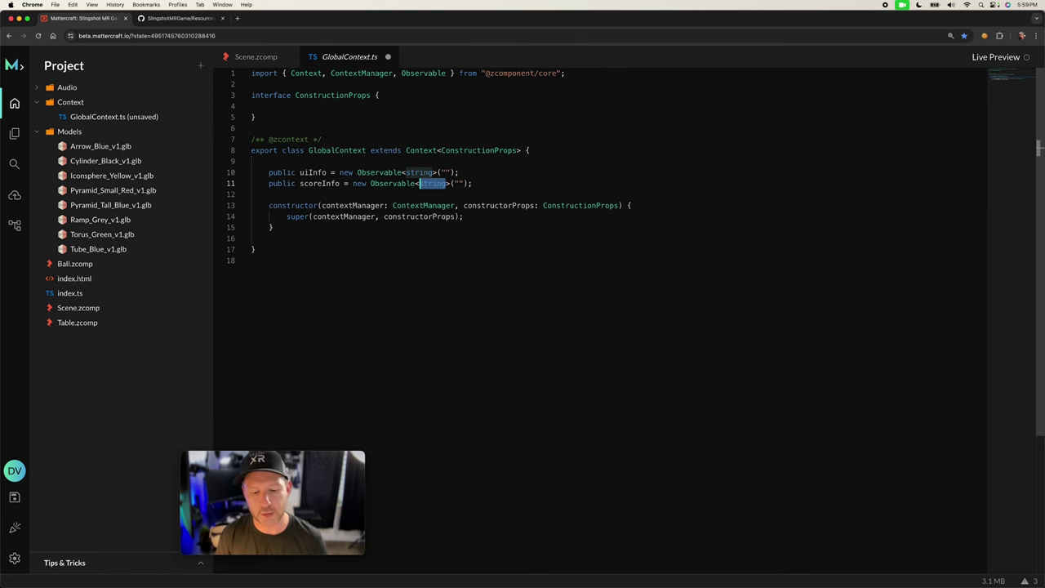
text(number)
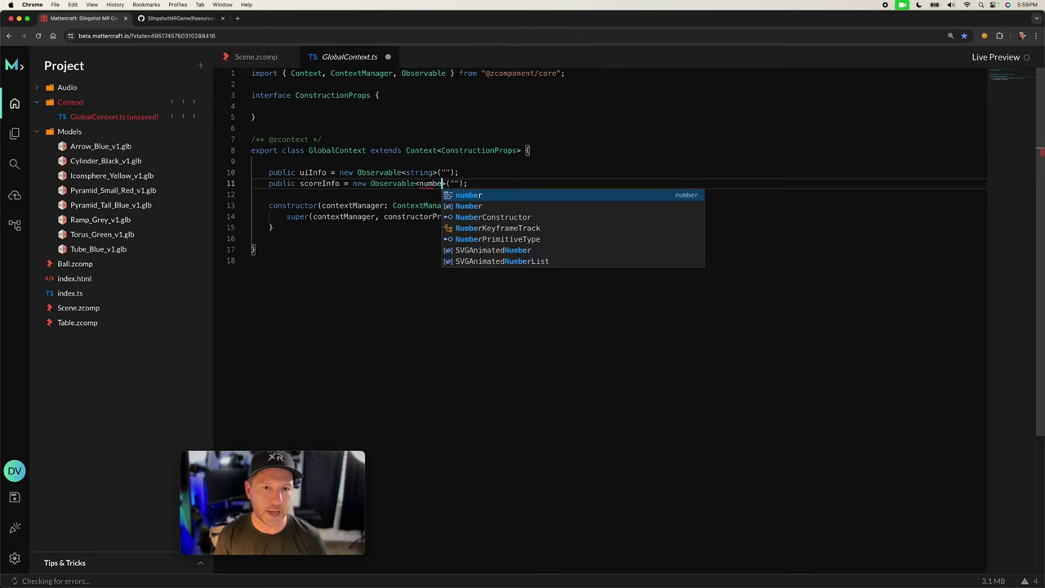
key(Right)
key(Right)
key(shift+Right)
key(shift+Right)
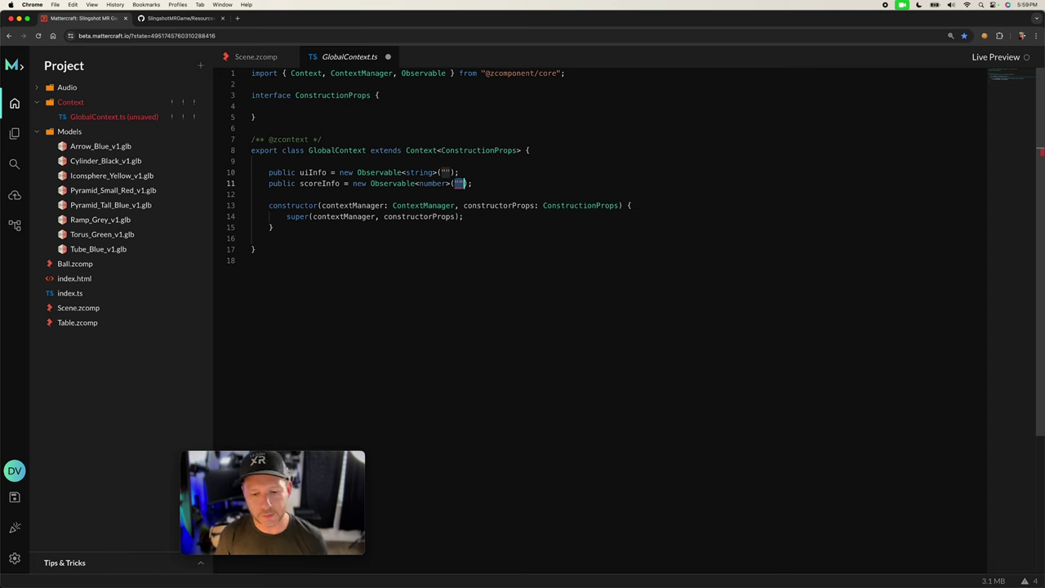
text(0)
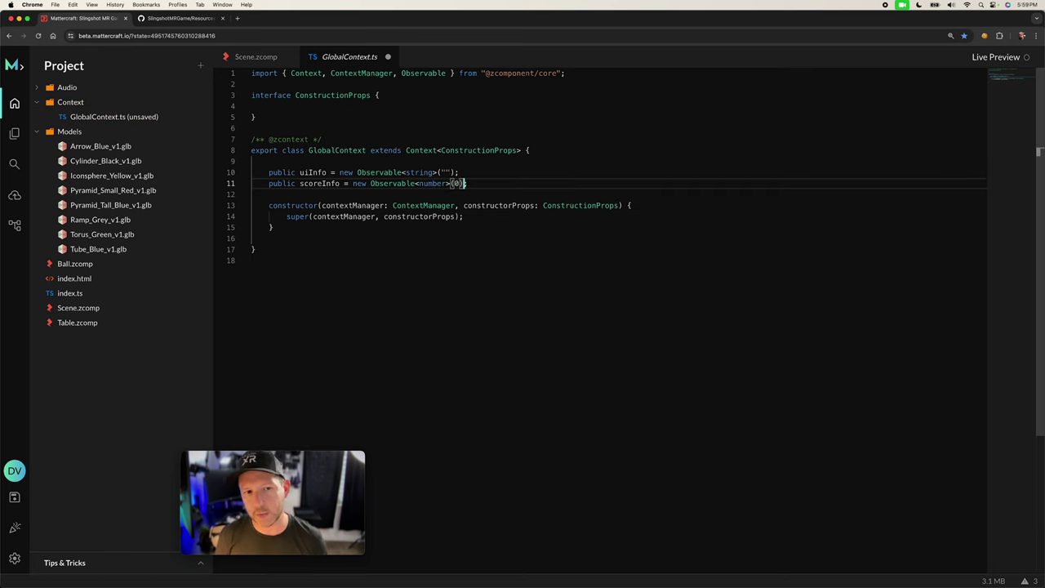
drag(349, 228, 308, 229)
- Start an updateScore(newValue: number) method storing this.scoreInfo.value in currentScore
key(Return)
key(Return)
text(public )
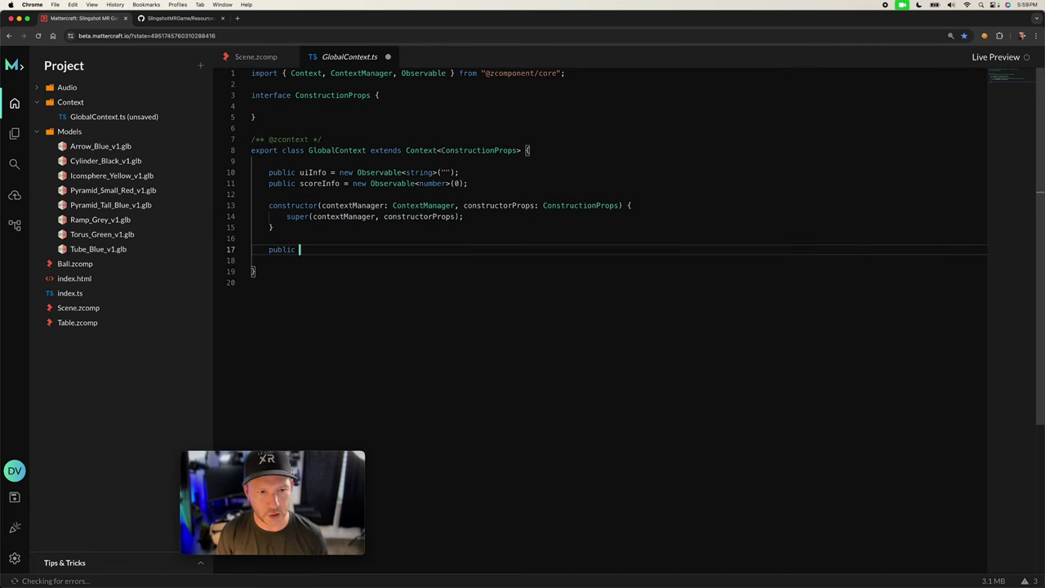
text(updateScore(newValue: number)
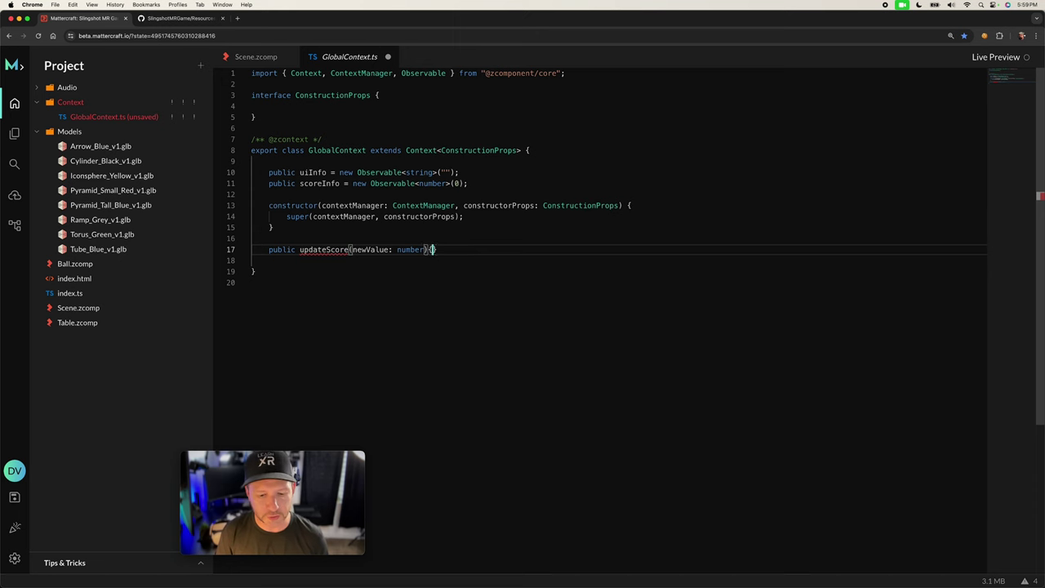
text(){)
key(Return)
text(const current)
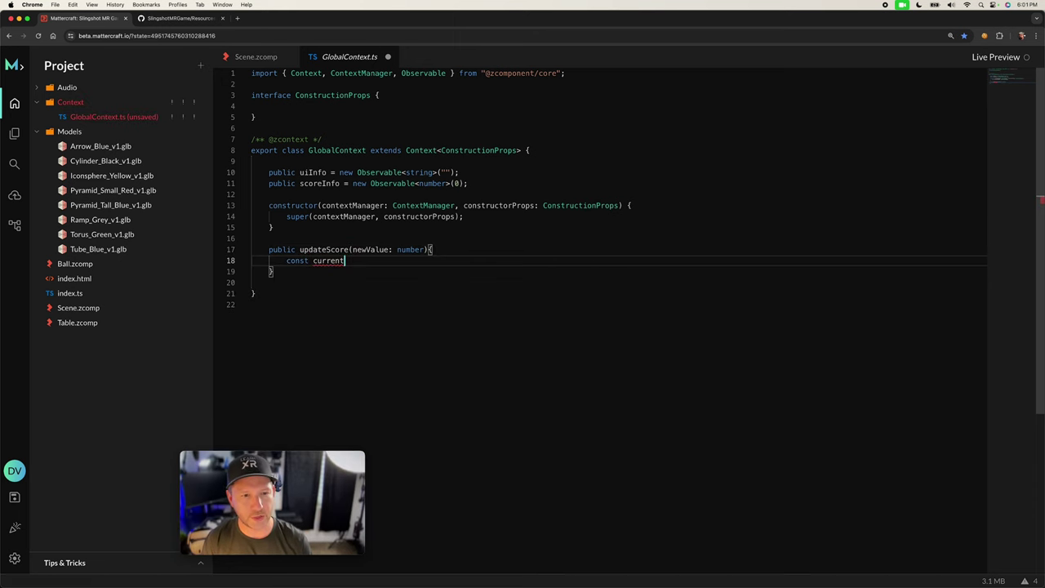
text(Score )
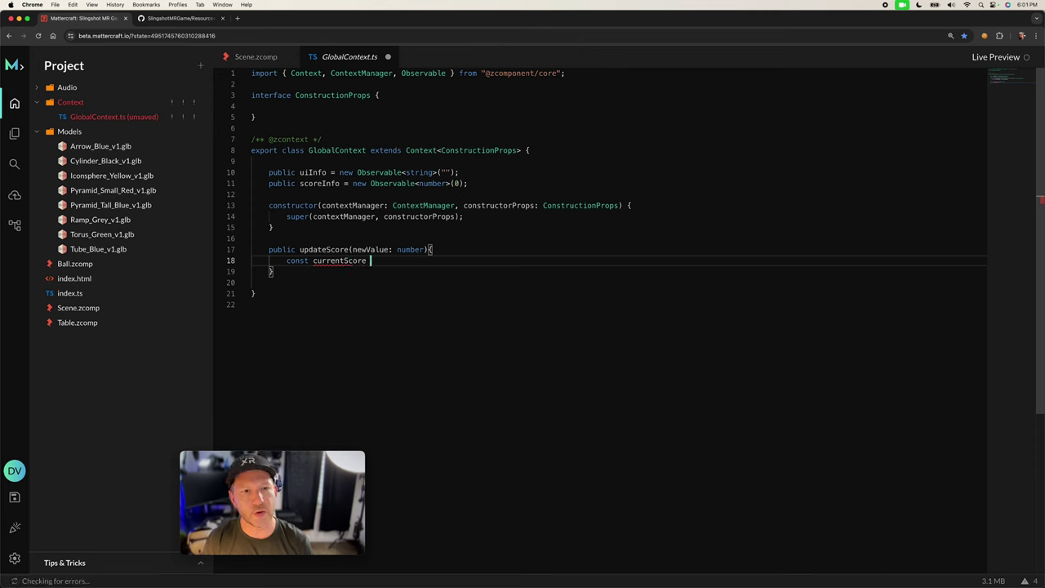
text(= this.s)
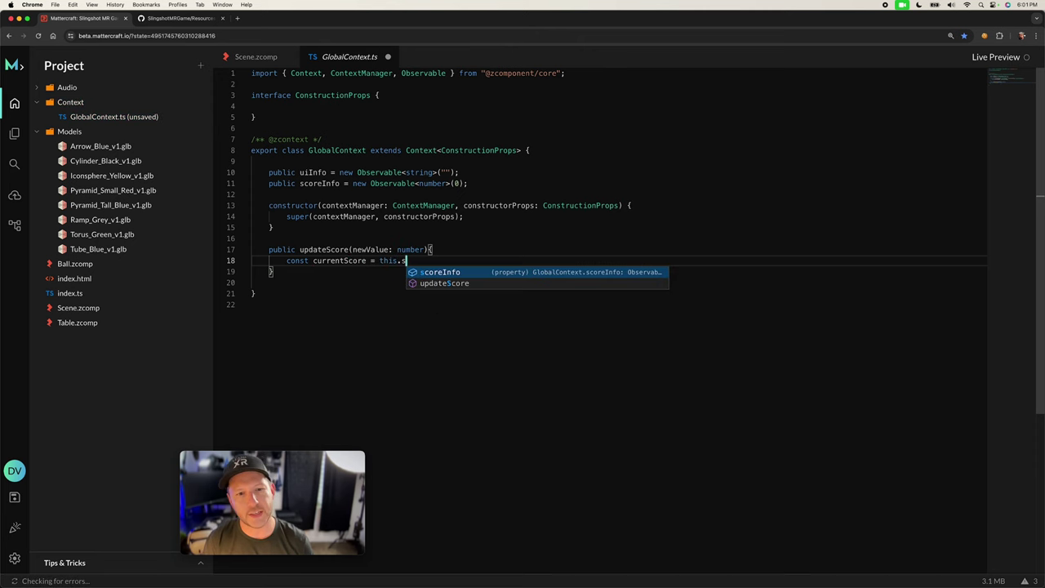
text(coreInfo.value;)
key(Return)
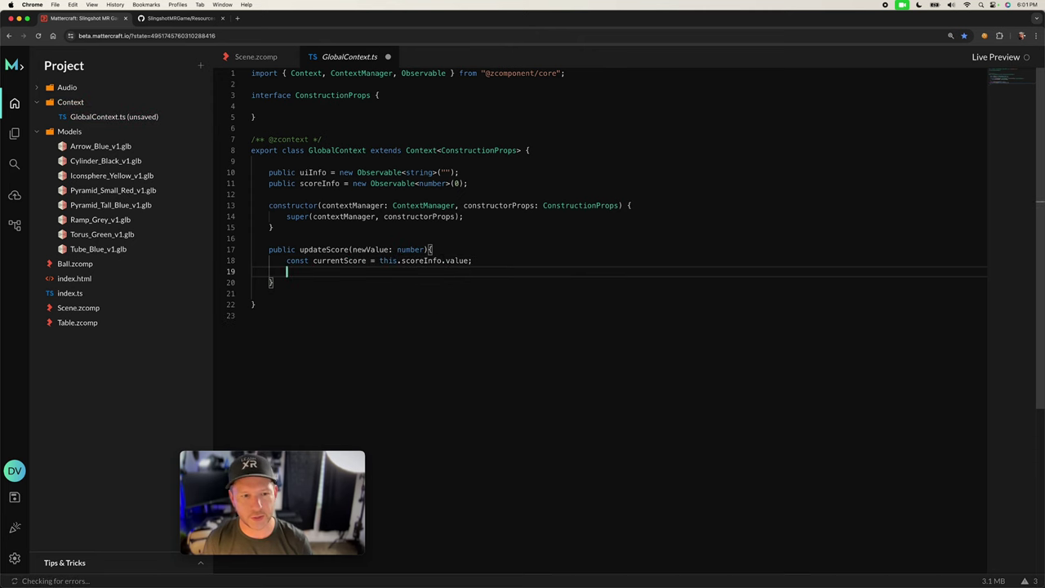
- Set this.scoreInfo.value = currentScore + newValue in updateScore
text(this.)
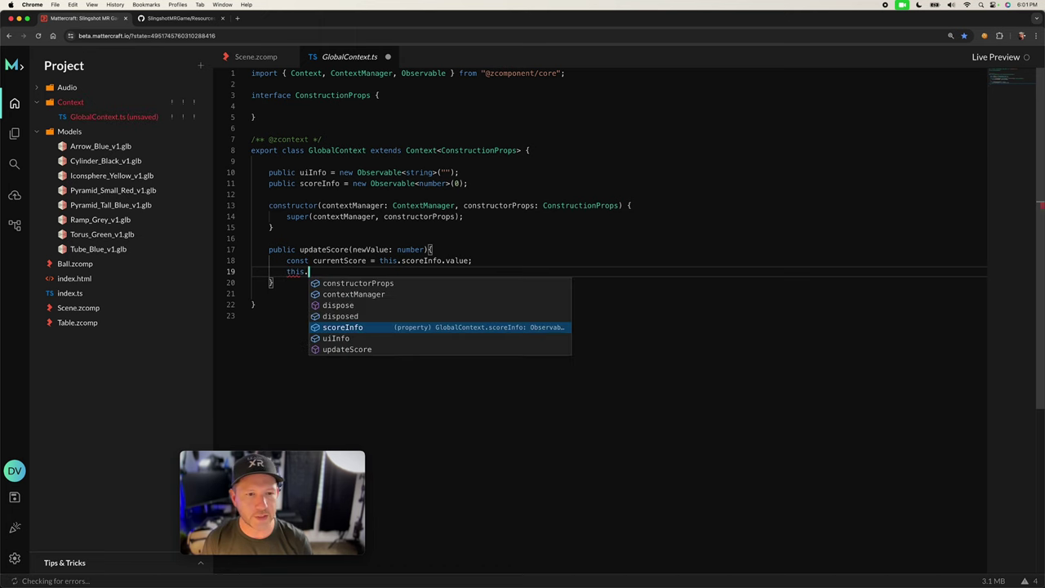
text(sc)
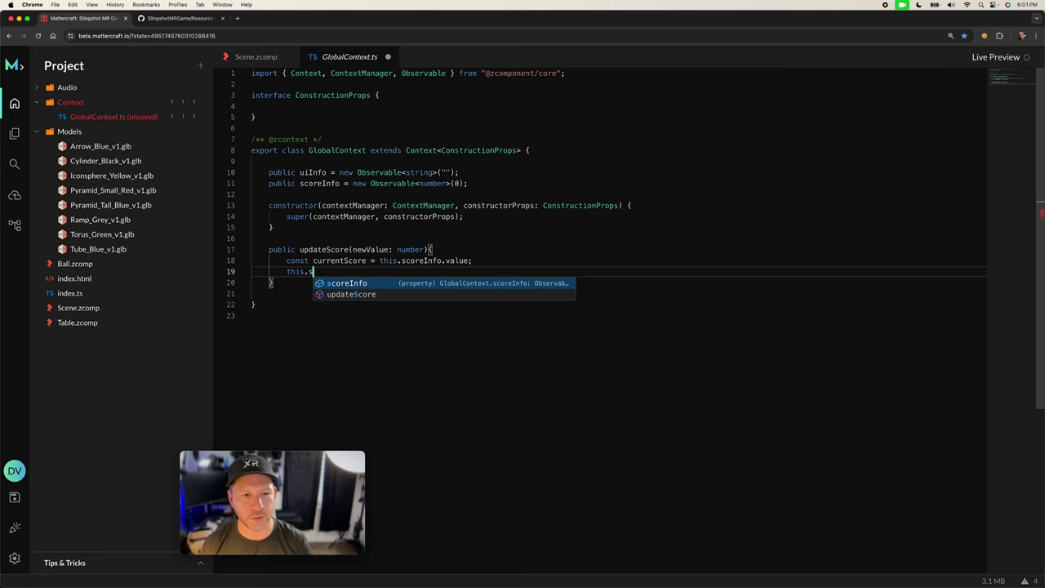
key(Tab)
text(.v)
key(Tab)
text(= cu)
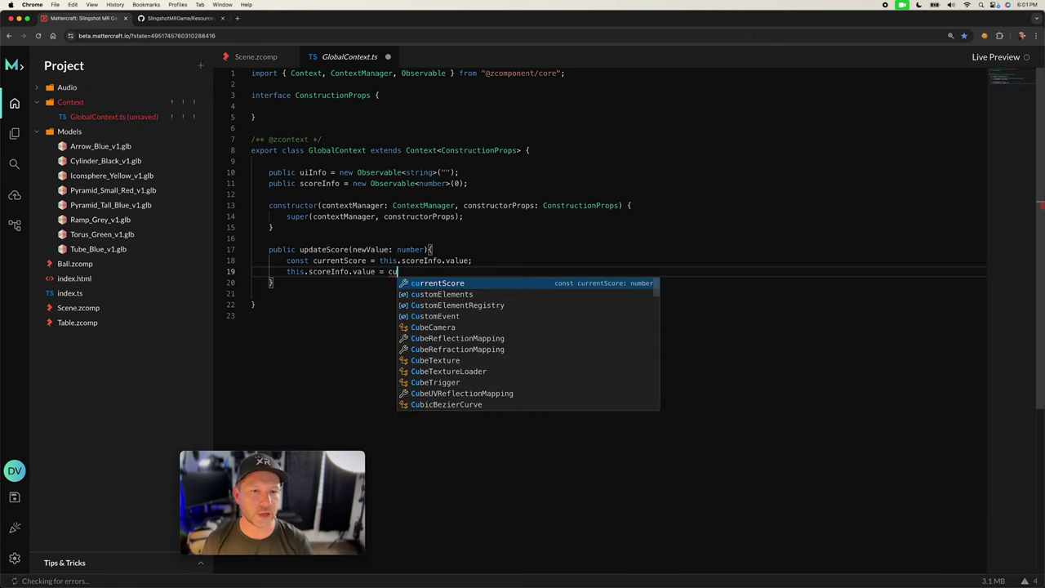
key(Tab)
text(+ )
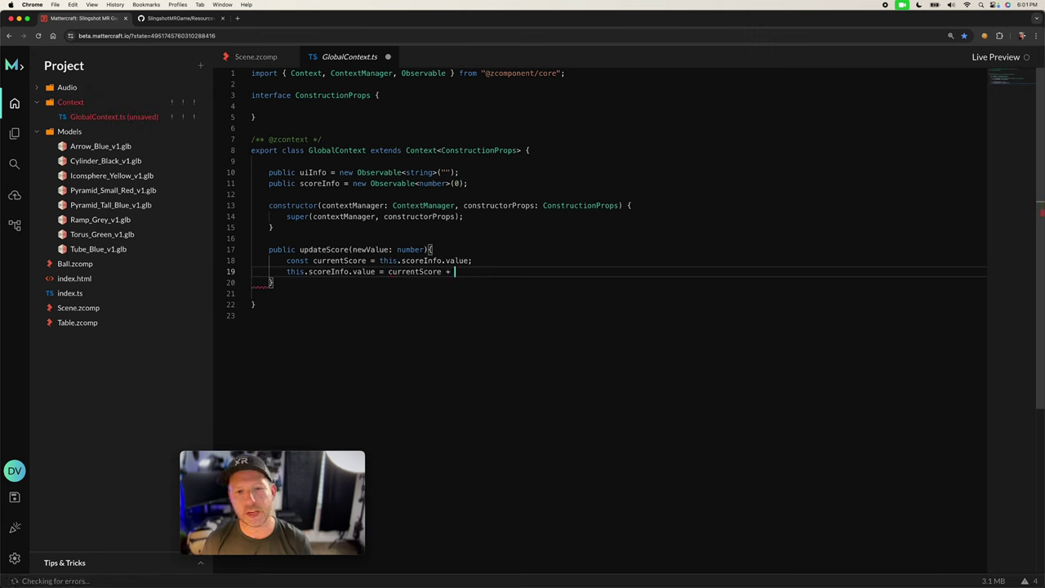
text(new)
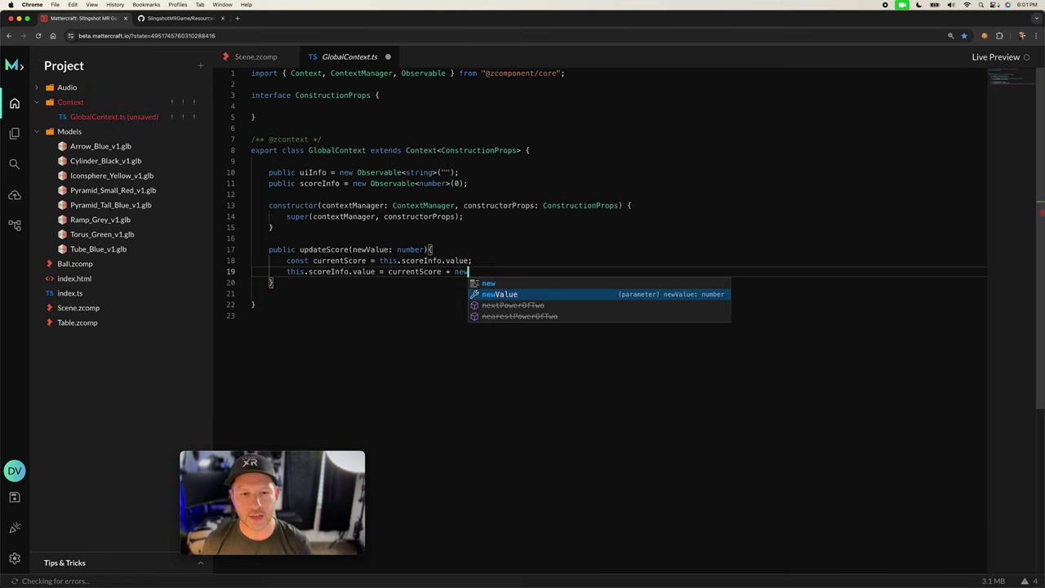
key(Tab)
text(;)
- Save GlobalContext.ts and begin a public resetScore() method below updateScore
click(273, 282)
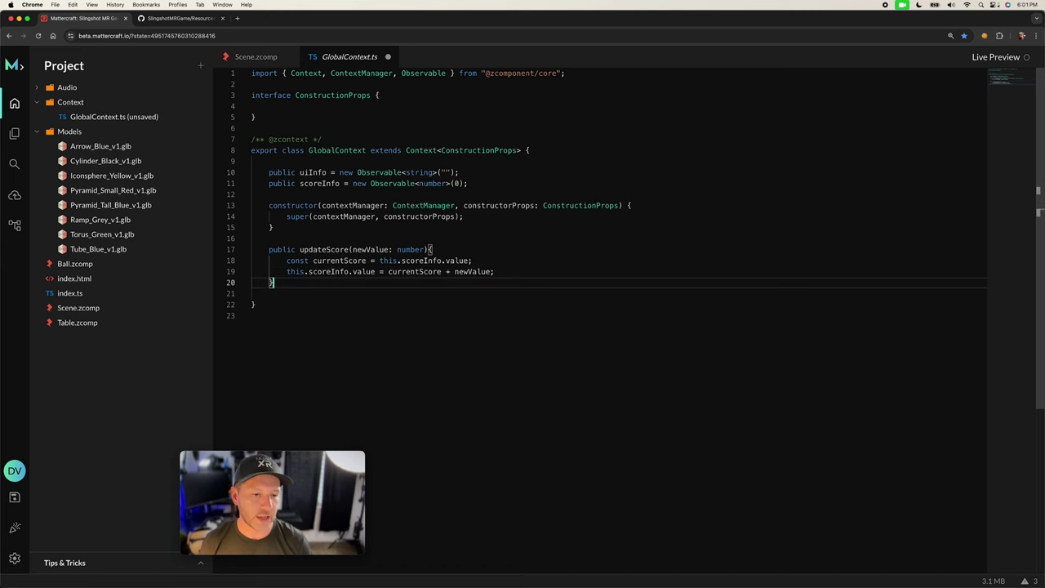
key(super+s)
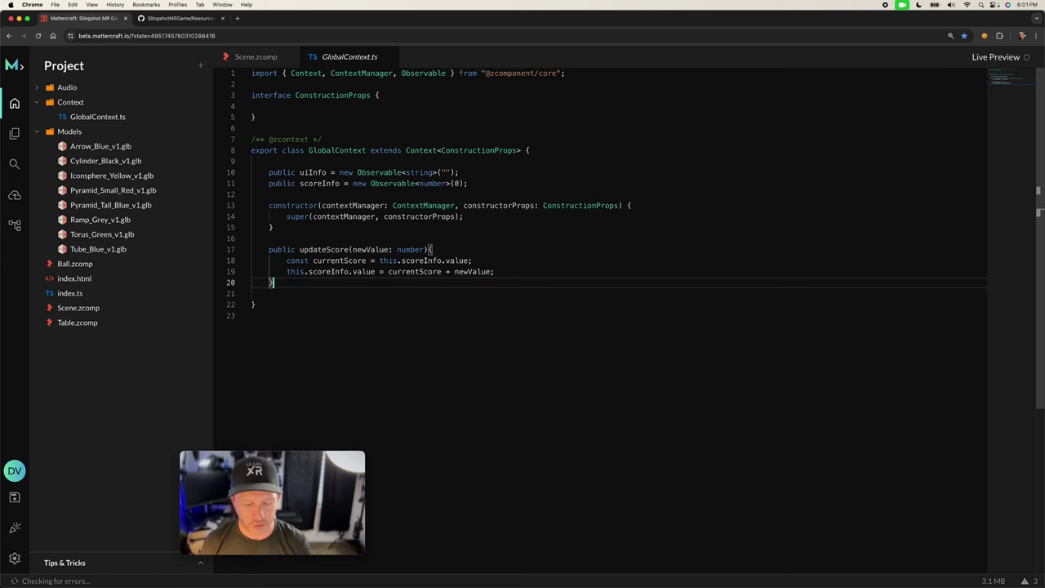
key(Return)
key(Return)
key(Return)
text(public resetScore() {)
- Make resetScore set this.scoreInfo.value = 0, remove the extra blank line, and save
key(Return)
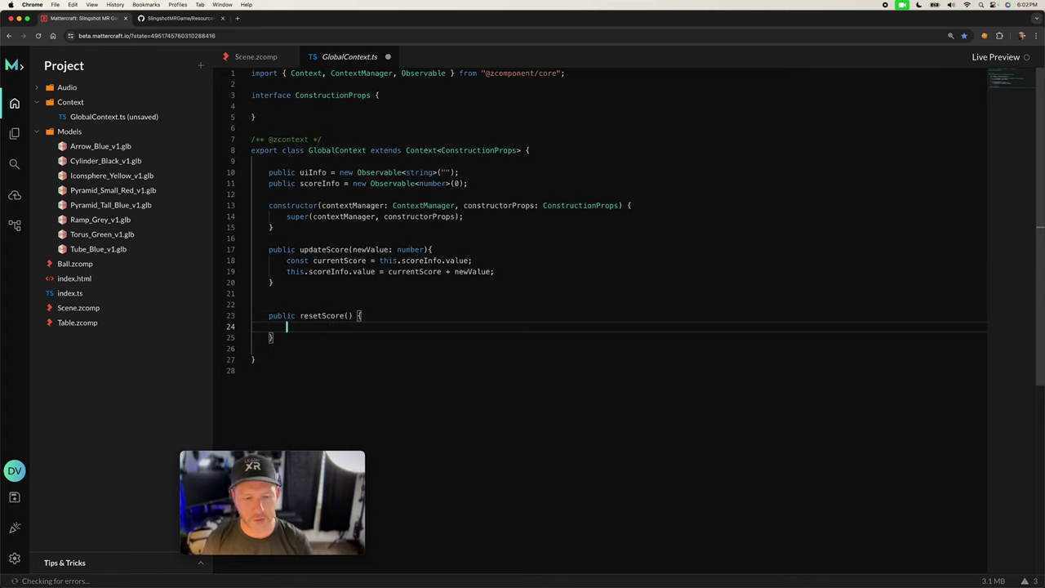
text(this.scoreInfo.value = 0;)
key(Up)
key(Up)
key(Delete)
key(Up)
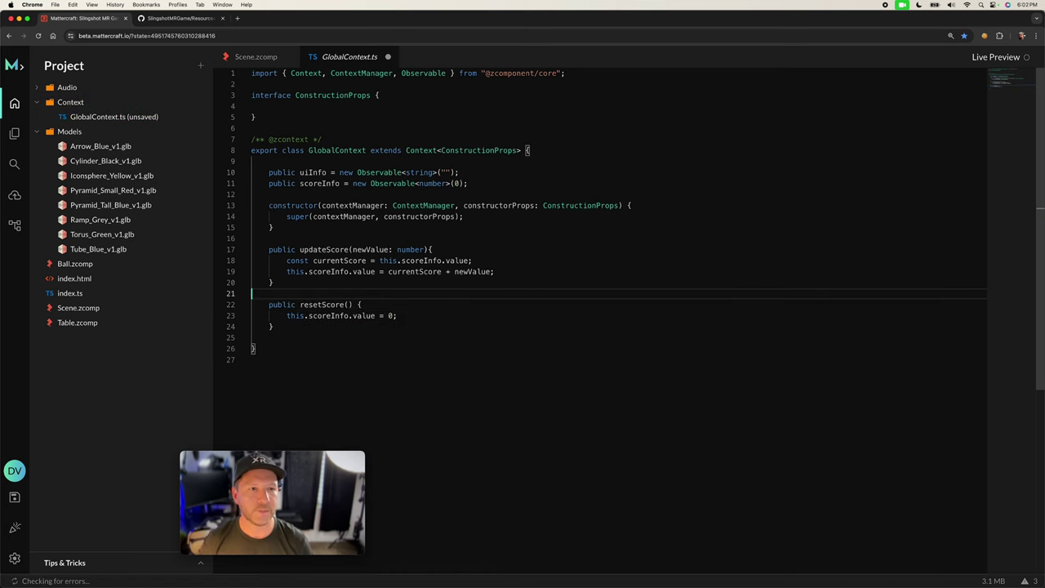
key(super+s)
- Collapse the empty ConstructionProps interface onto one line and save GlobalContext.ts
click(311, 116)
key(Up)
key(Delete)
key(BackSpace)
key(Down)
key(Down)
key(super+s)
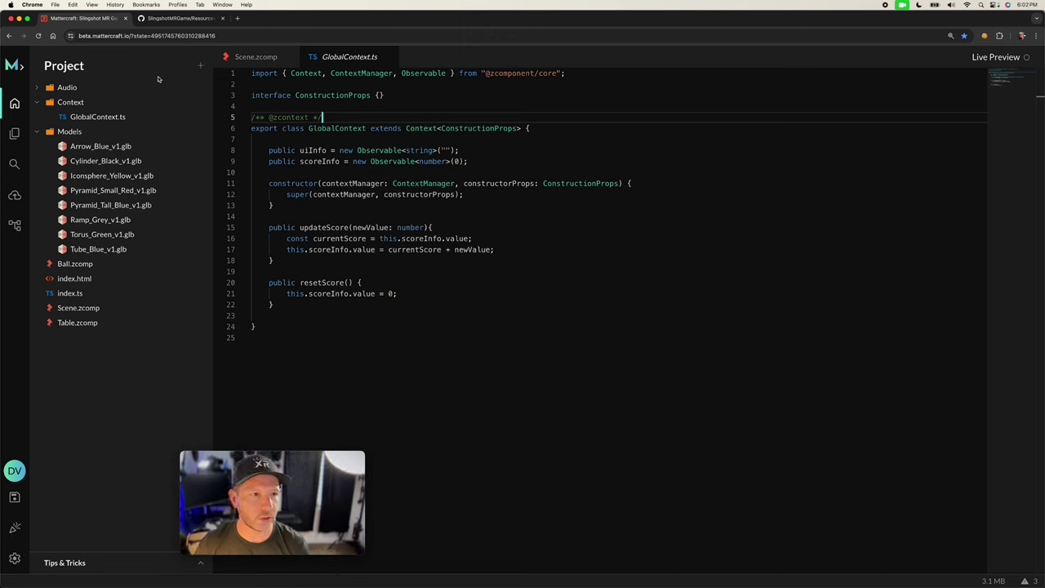
click(200, 65)
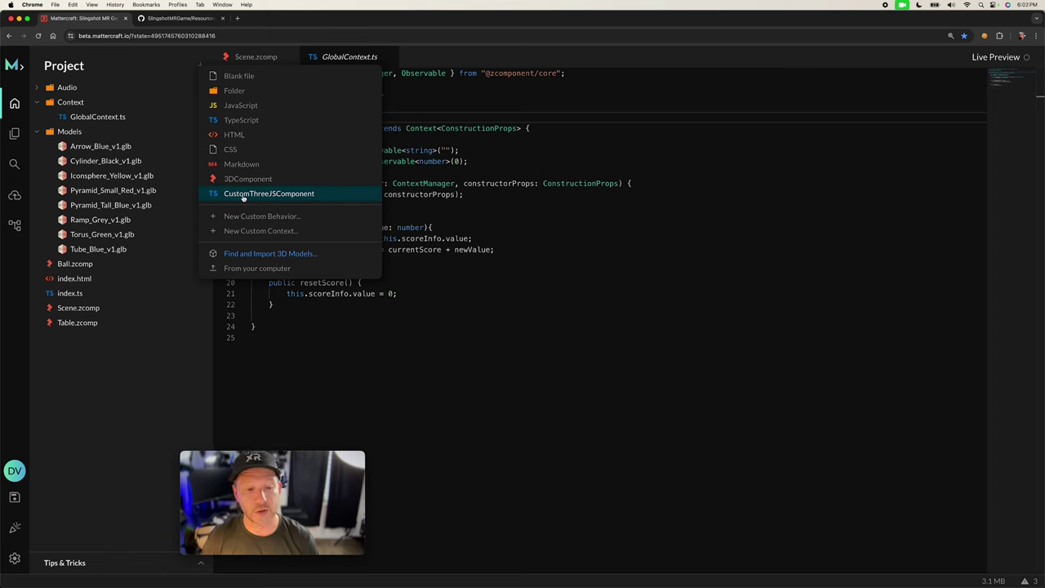
- Create a CustomThreeJSComponent file named BallSpawner.ts
key(Escape)
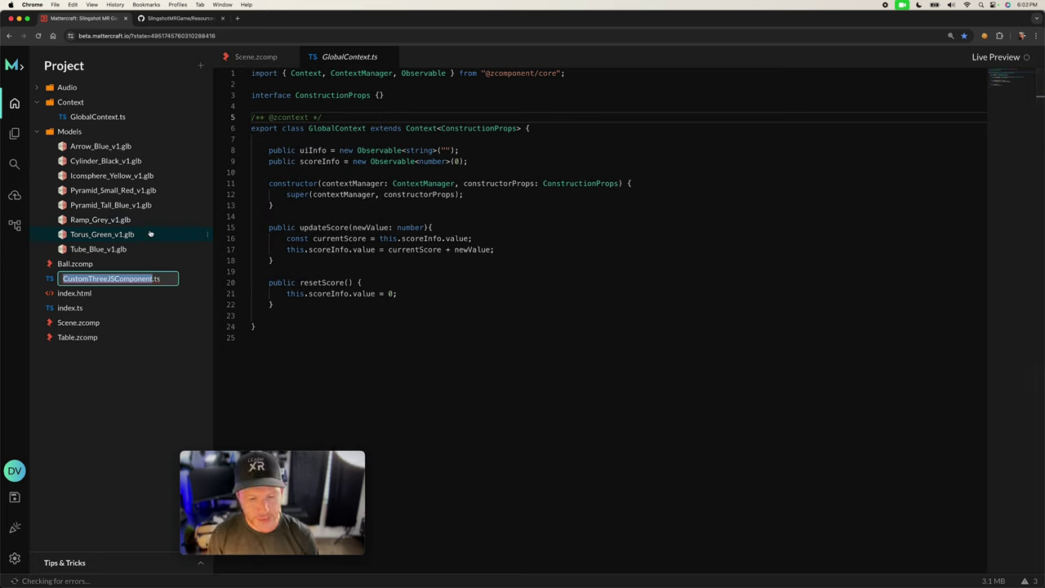
text(BallSpawner)
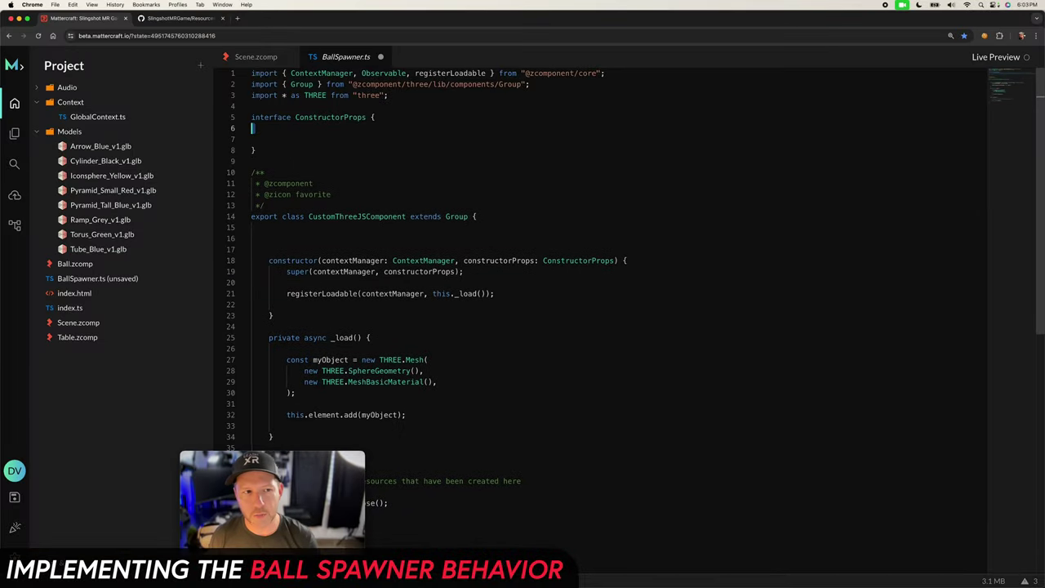
key(BackSpace)
key(Tab)
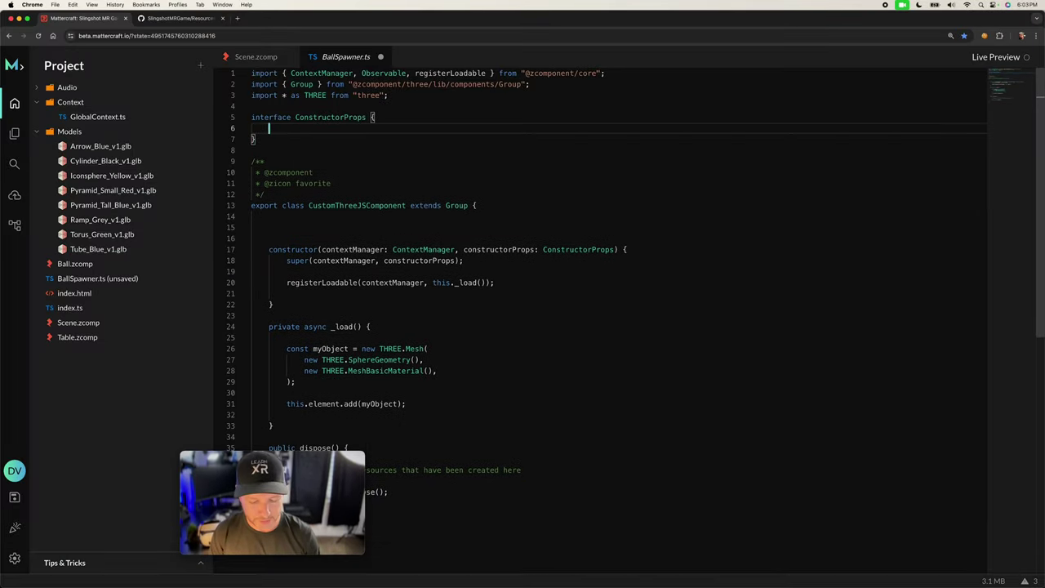
text(/**)
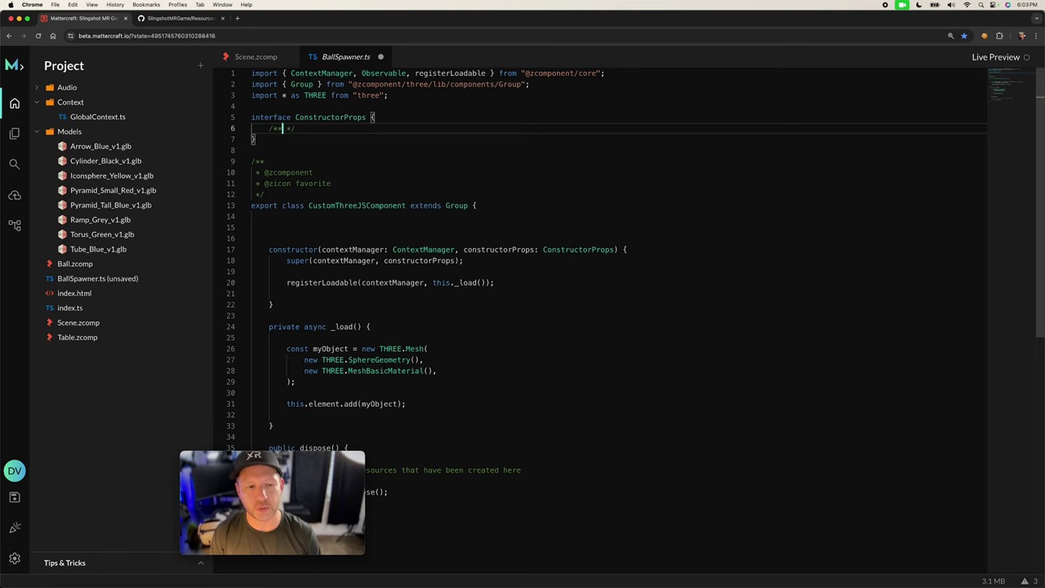
key(Return)
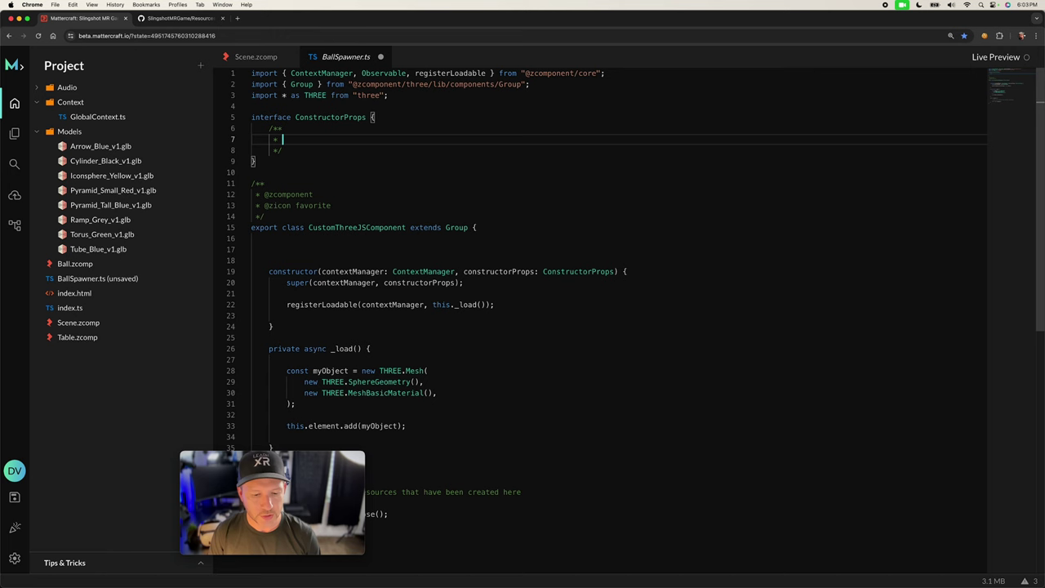
text(@prop)
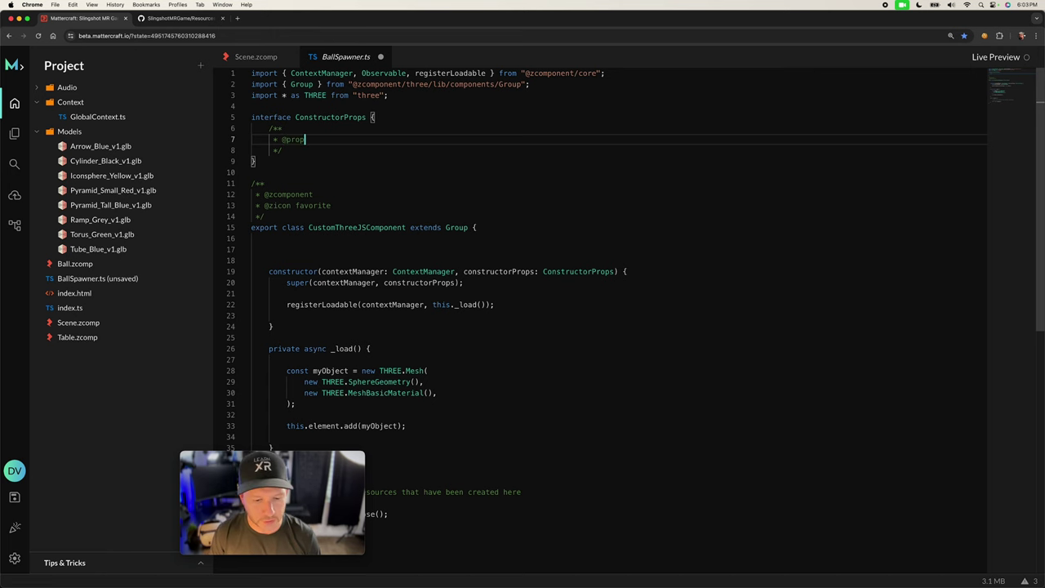
key(Return)
text(@zdefault)
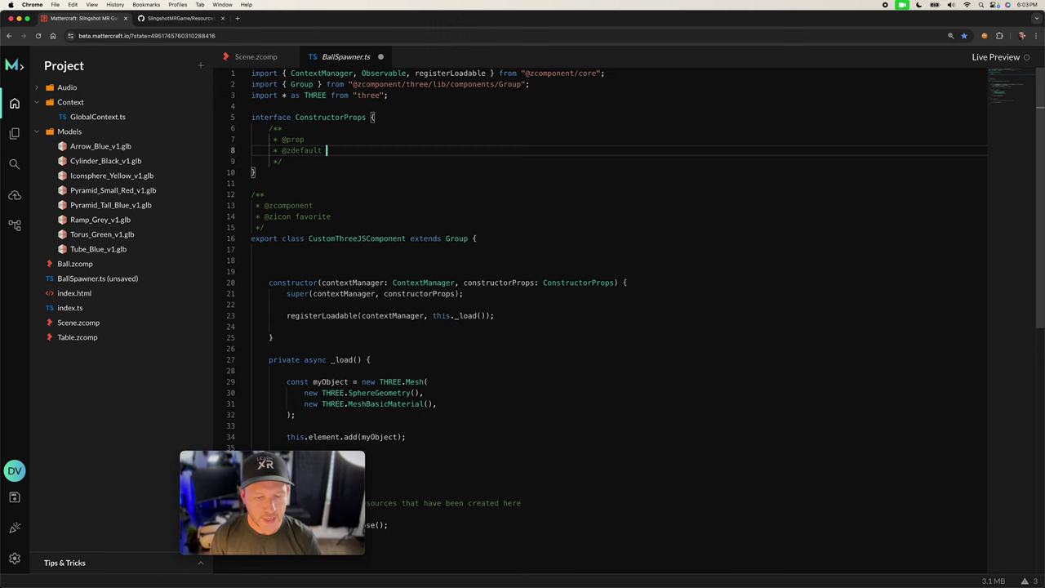
text(5)
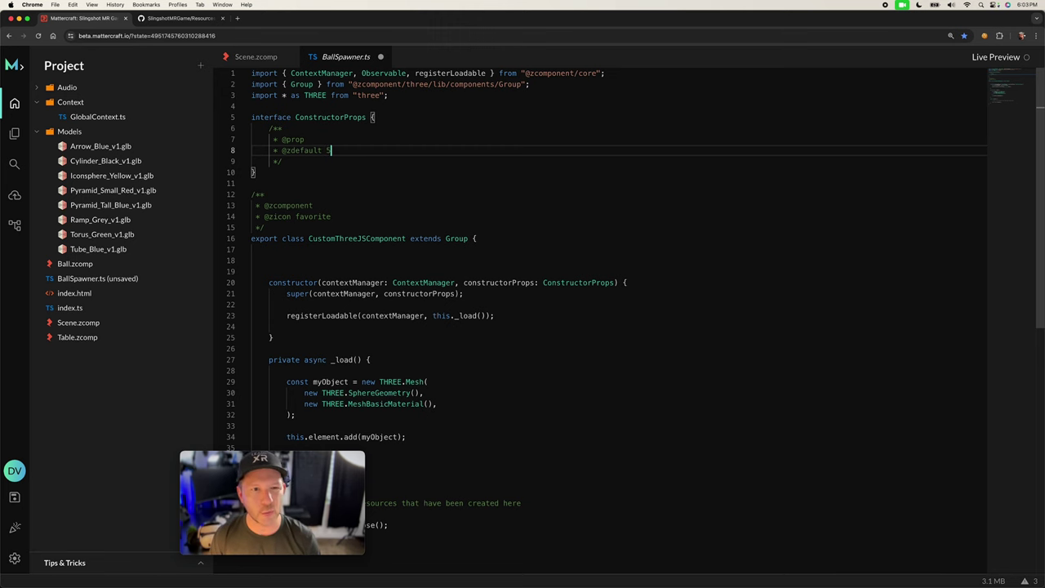
key(Down)
key(Return)
text(numBall)
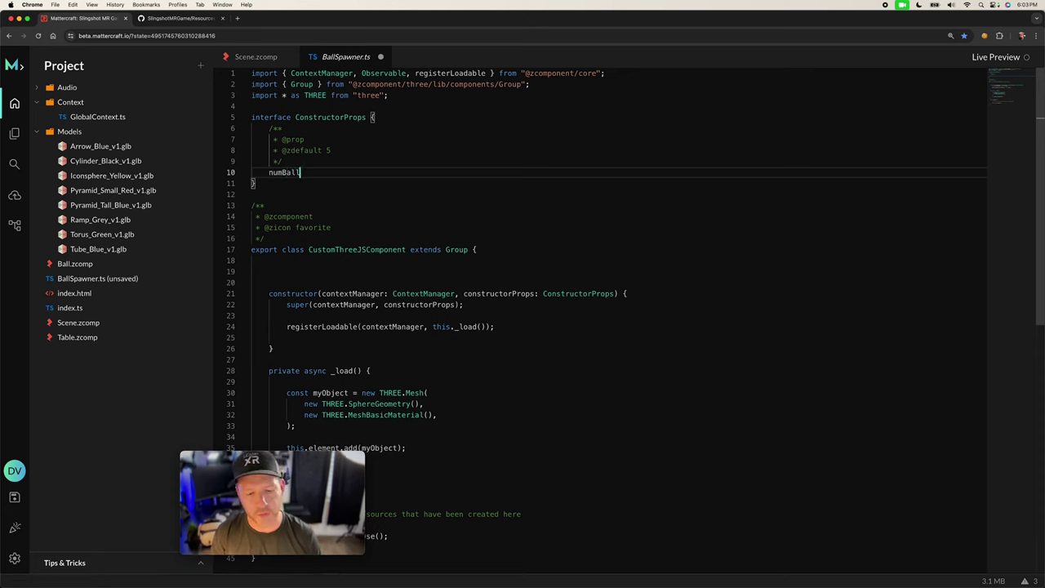
text(: )
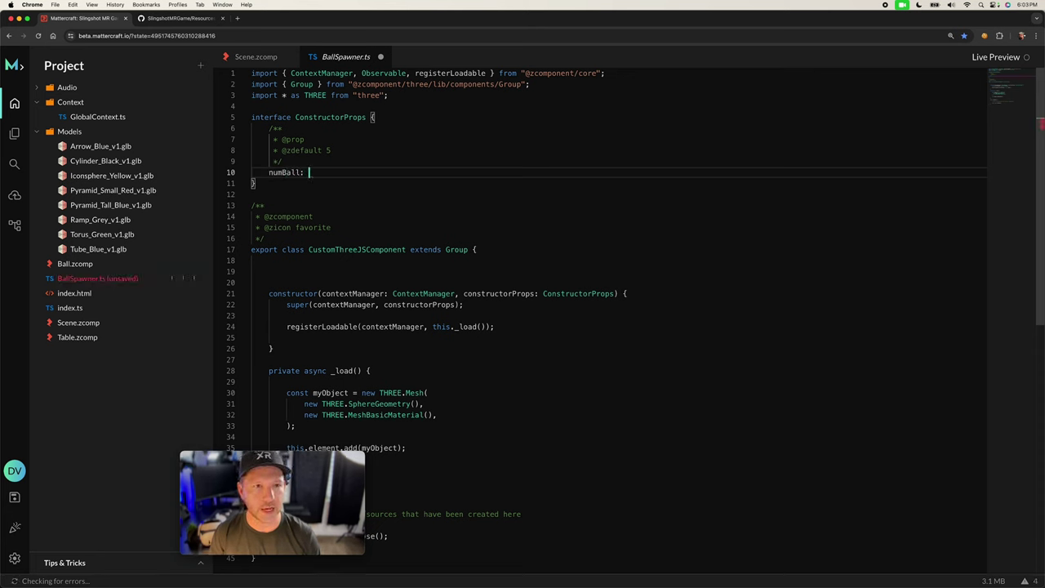
text(nu)
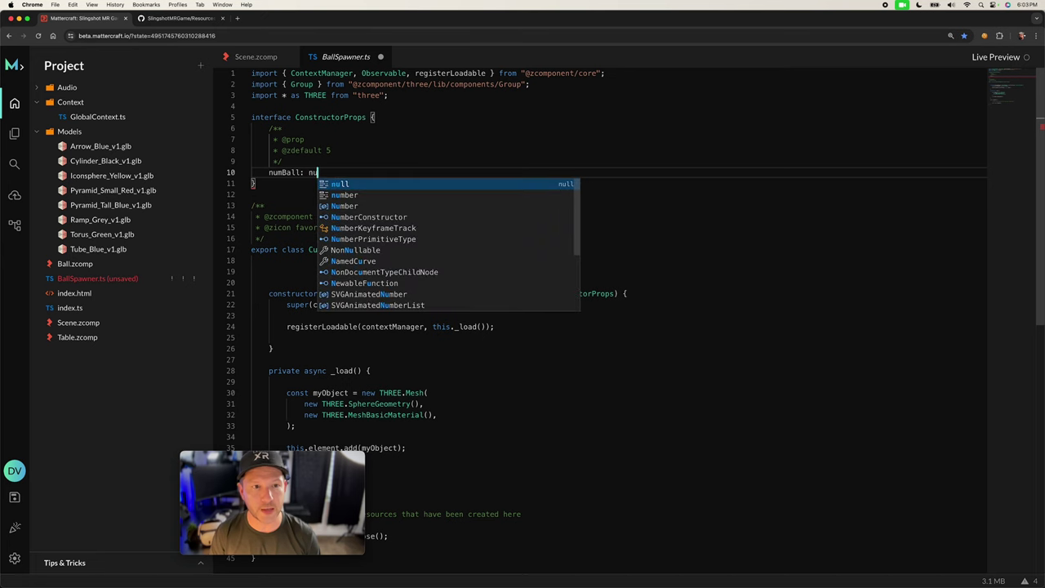
text(mber,)
- Copy the numBall doc comment and paste it below the numBall line
drag(283, 161, 272, 128)
key(ctrl+c)
click(283, 172)
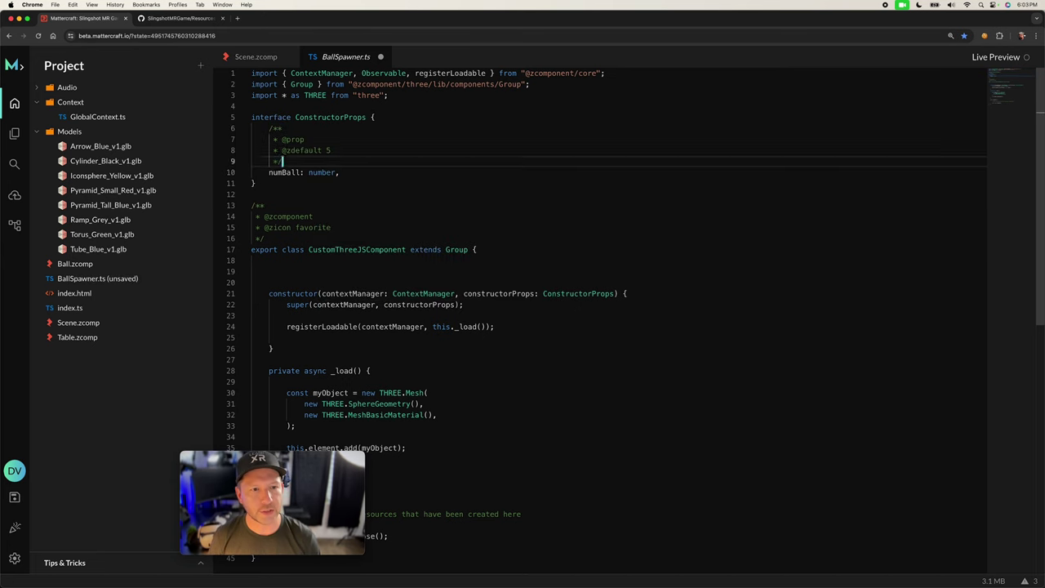
key(End)
key(Return)
key(ctrl+v)
key(Up)
- Change the pasted default to 1.5 and declare checkToSpawnNewBallAfter: number under it
key(Right)
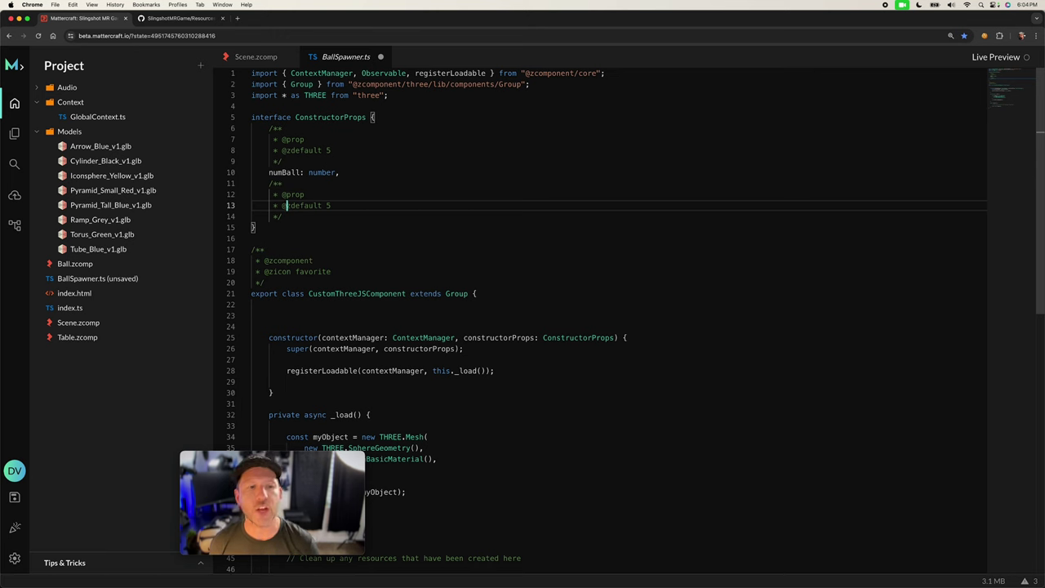
drag(285, 205, 330, 205)
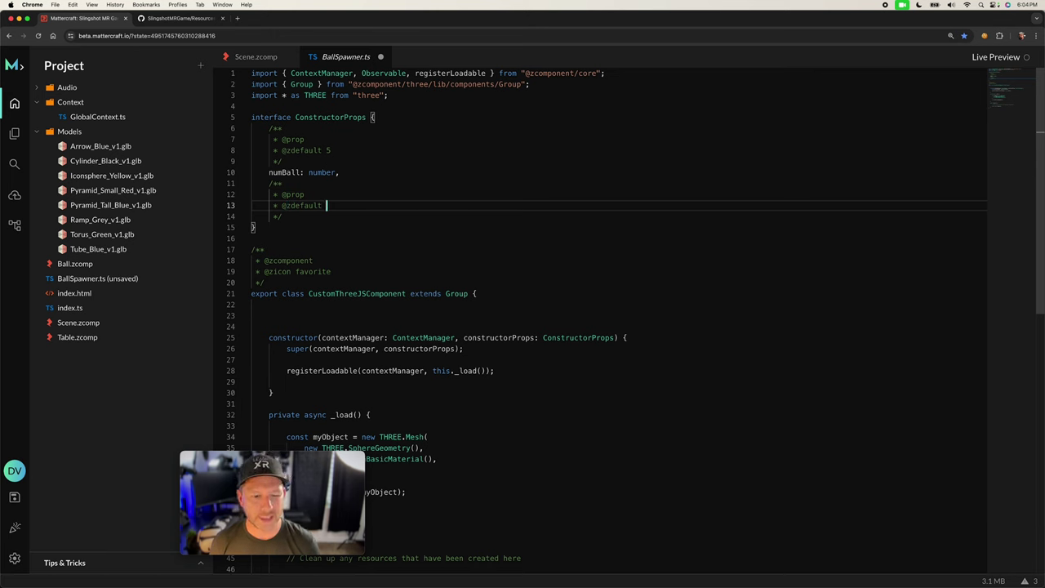
text(1.)
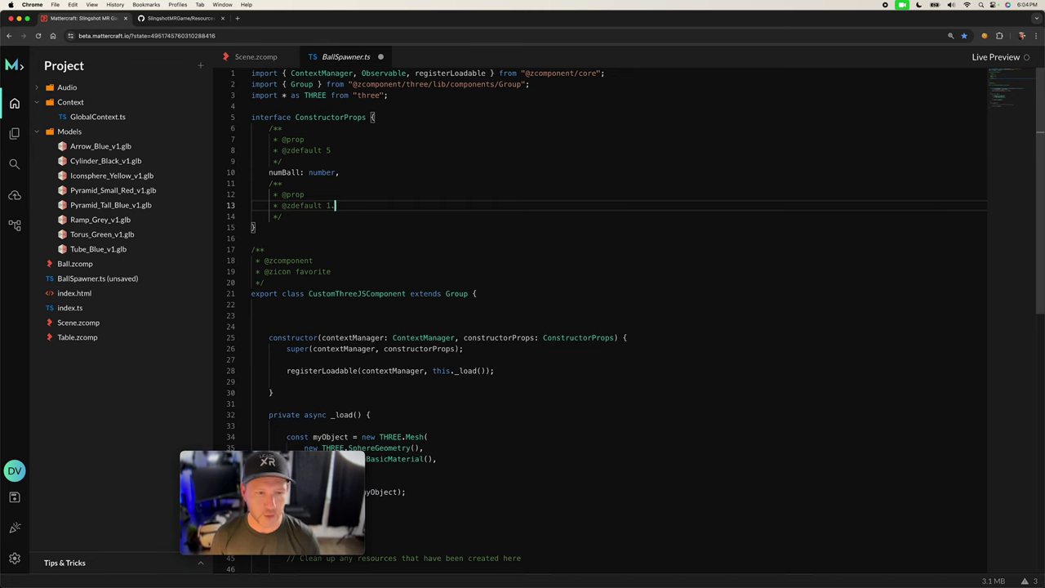
text(5)
key(Down)
key(Return)
text(checkToSpawn)
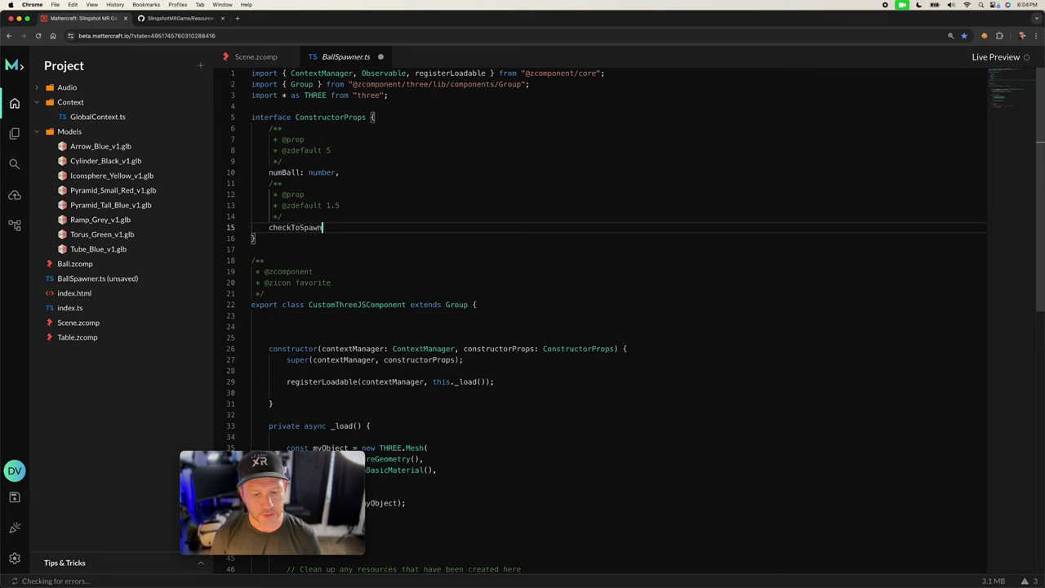
text(NewBallAf)
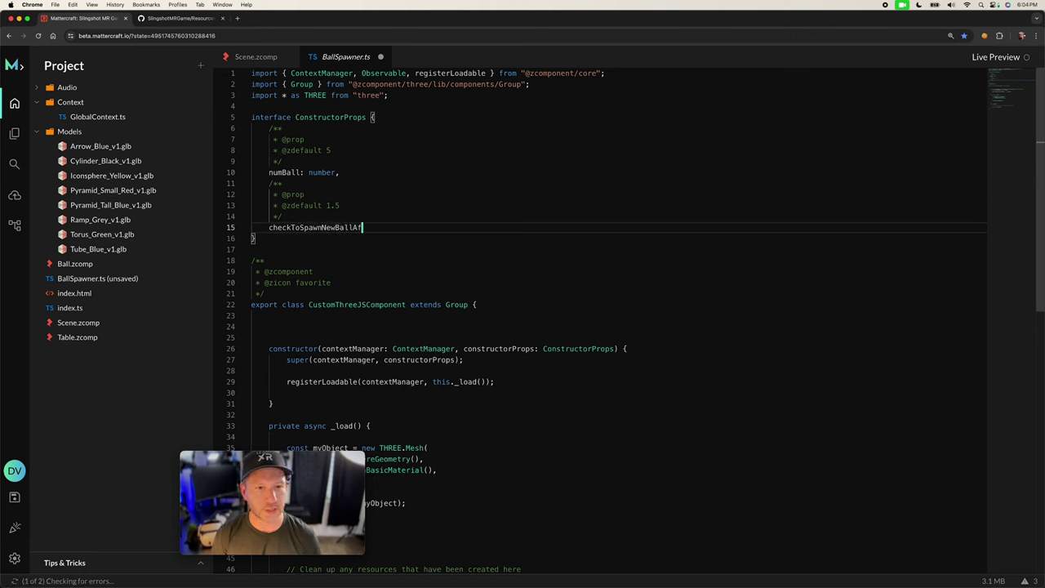
text(ter: num)
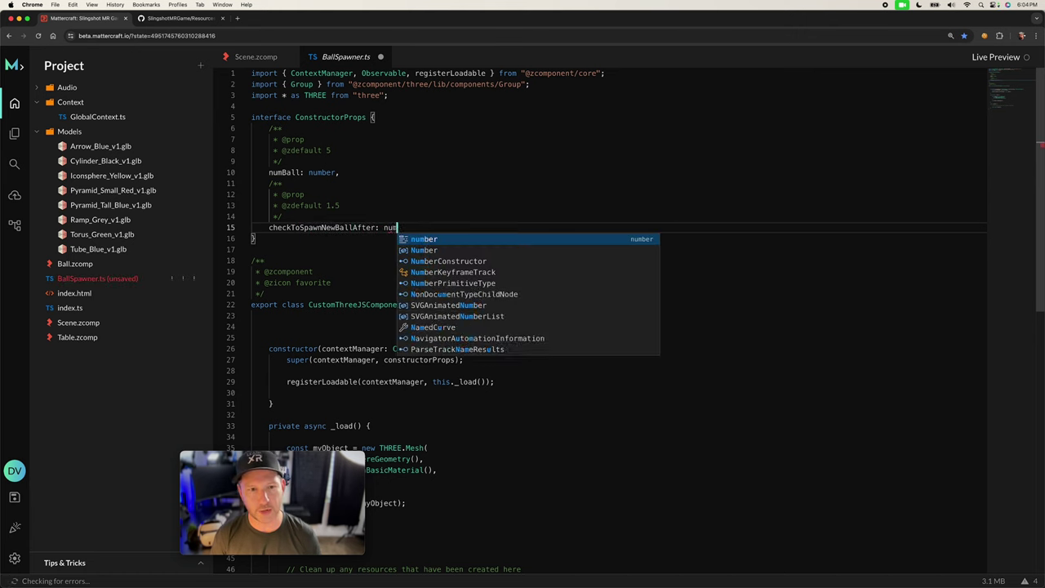
text(ber,)
key(Return)
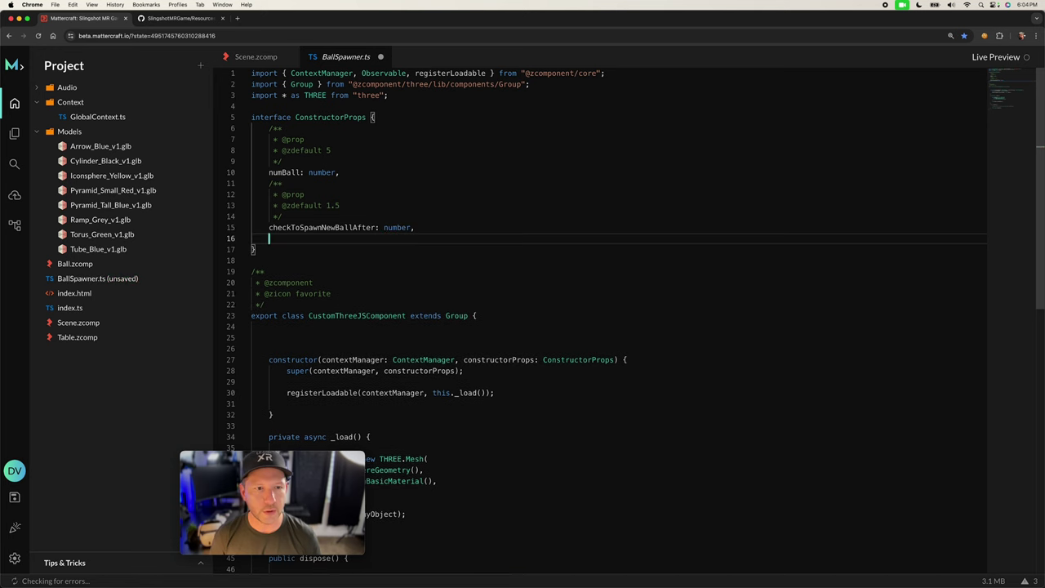
key(ctrl+v)
key(Up)
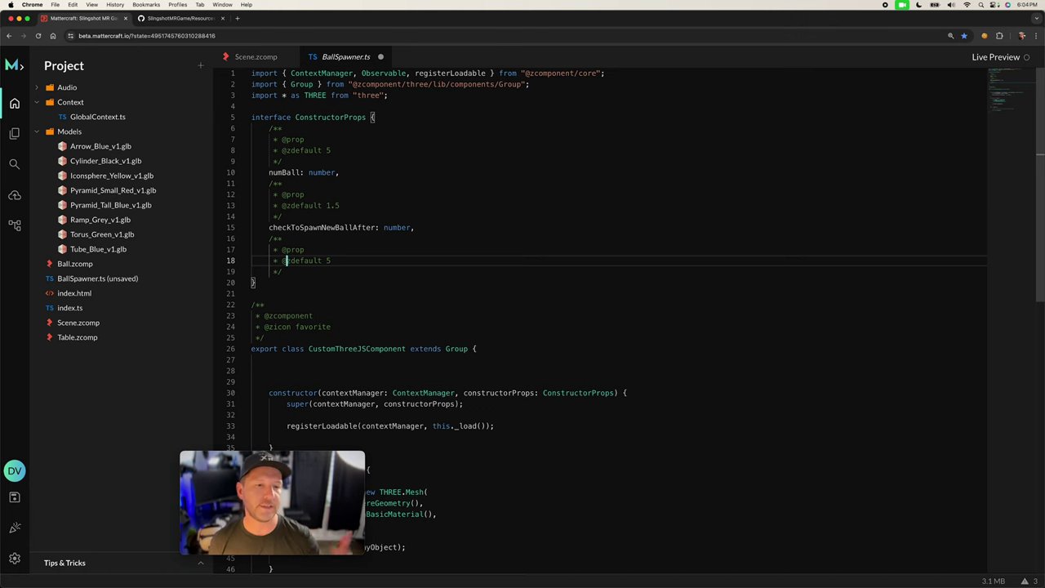
- Change the line-18 default to 0.25, add minYAxisBeforeSpawningNewBalls: number to ConstructorProps, and save
double_click(328, 260)
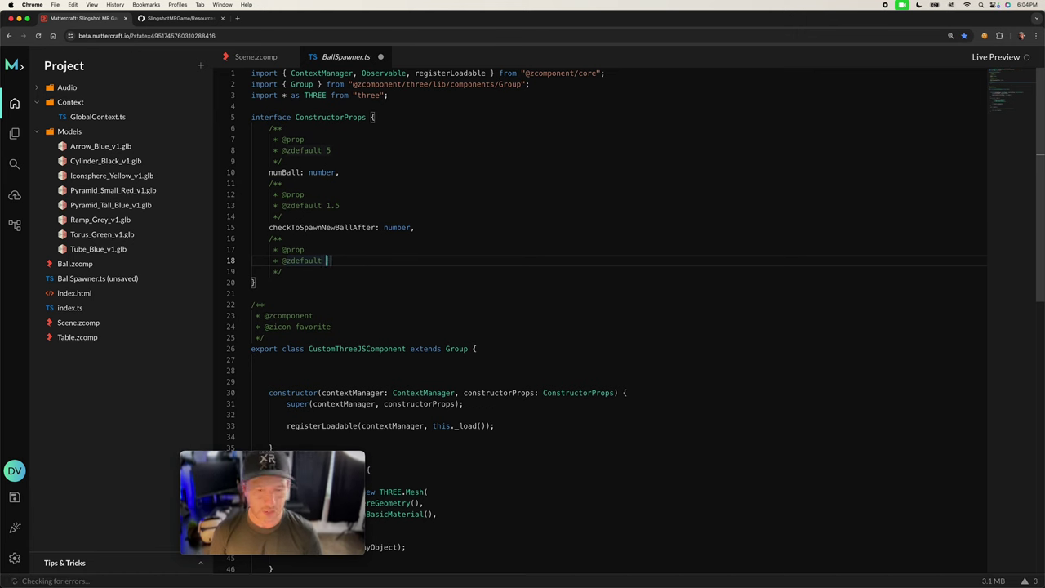
text(6)
text(25)
key(Down)
key(Return)
text(minYAxisBeforeSpawningNewBalls)
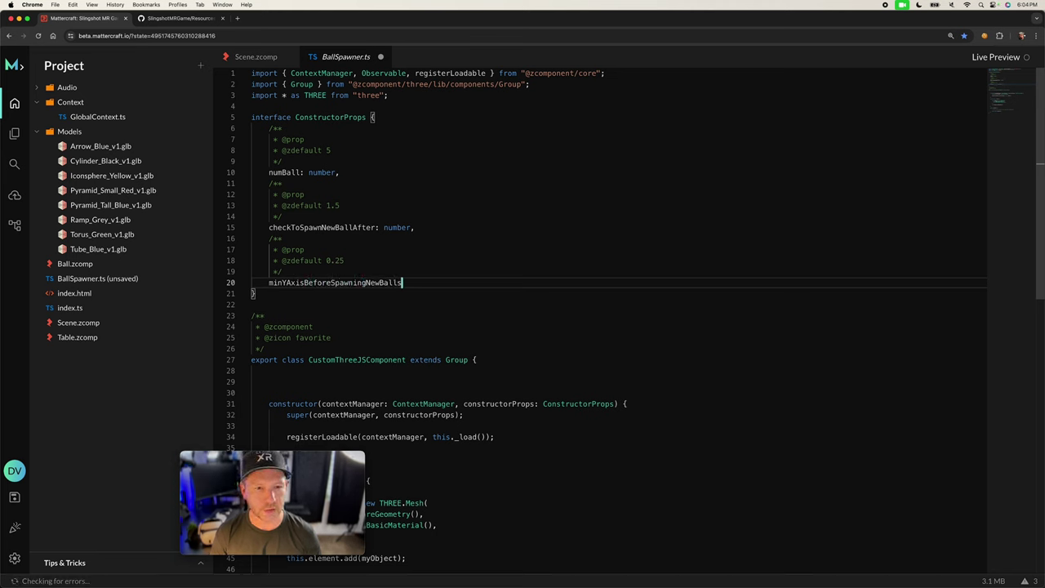
text(: number)
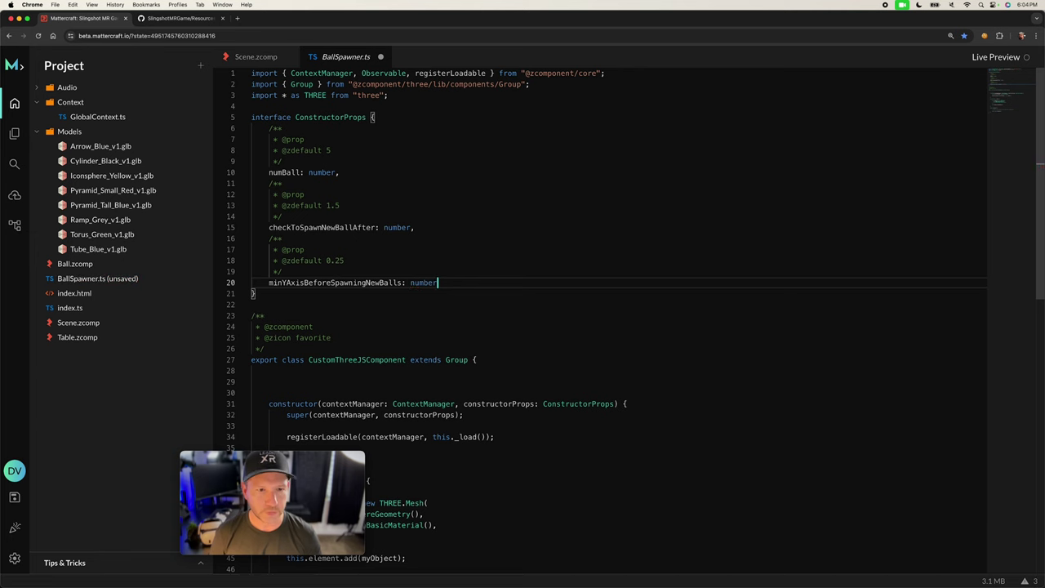
key(Down)
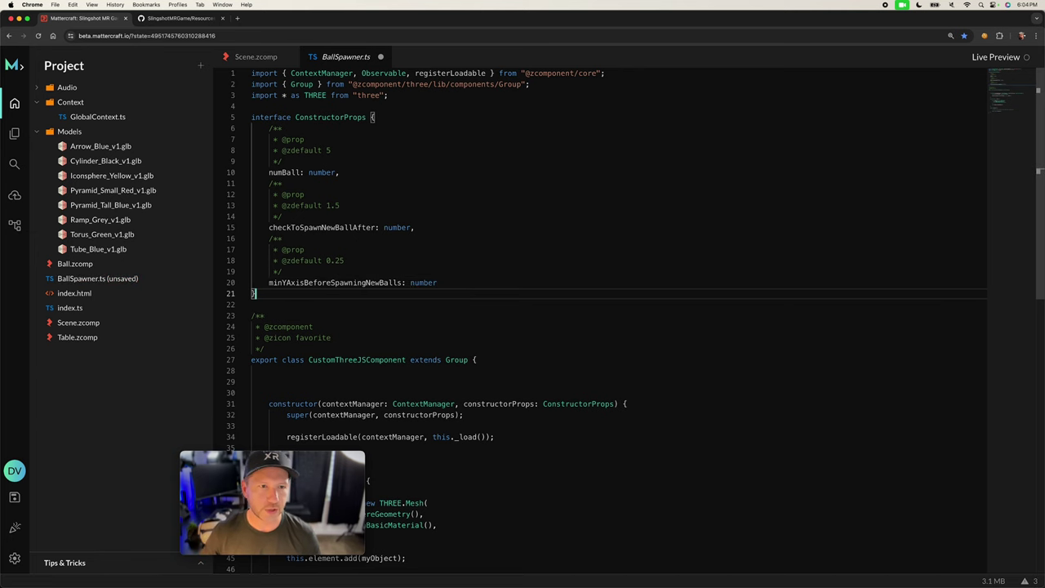
key(super+s)
click(326, 117)
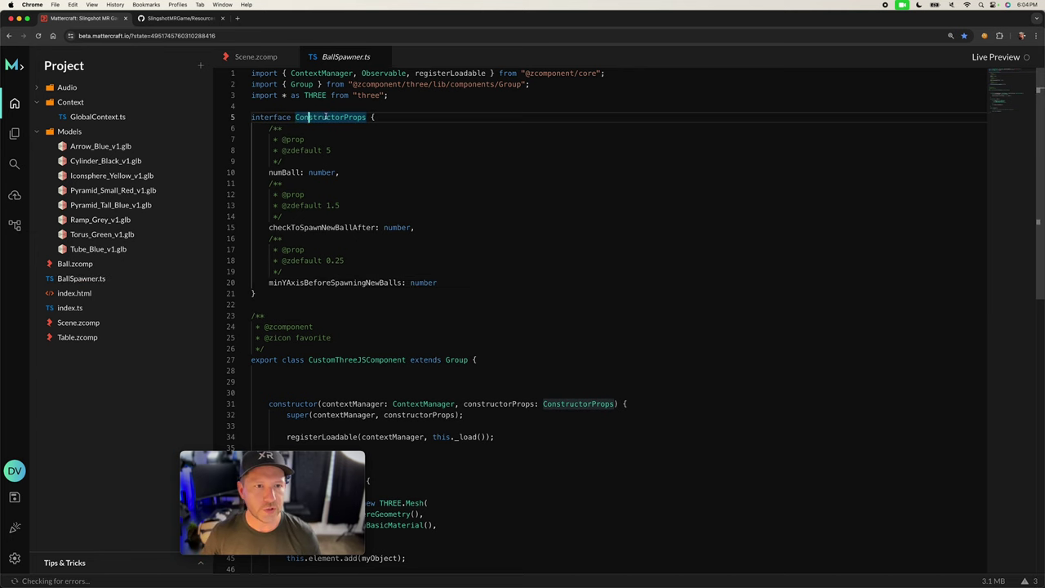
- Rename the CustomThreeJSComponent class to BallSpawner
scroll(524, 275, down, 5)
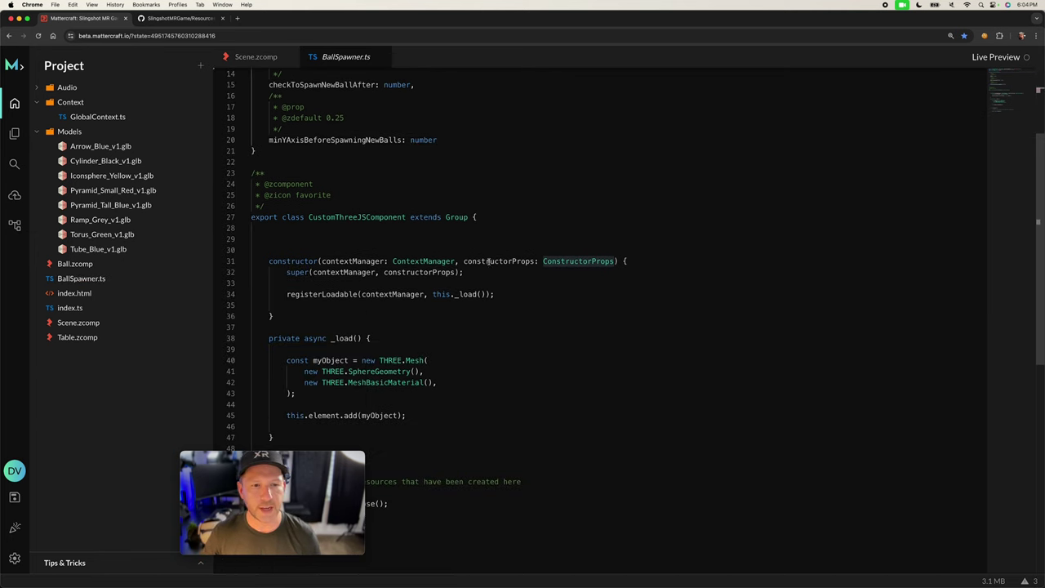
scroll(490, 204, down, 3)
double_click(356, 124)
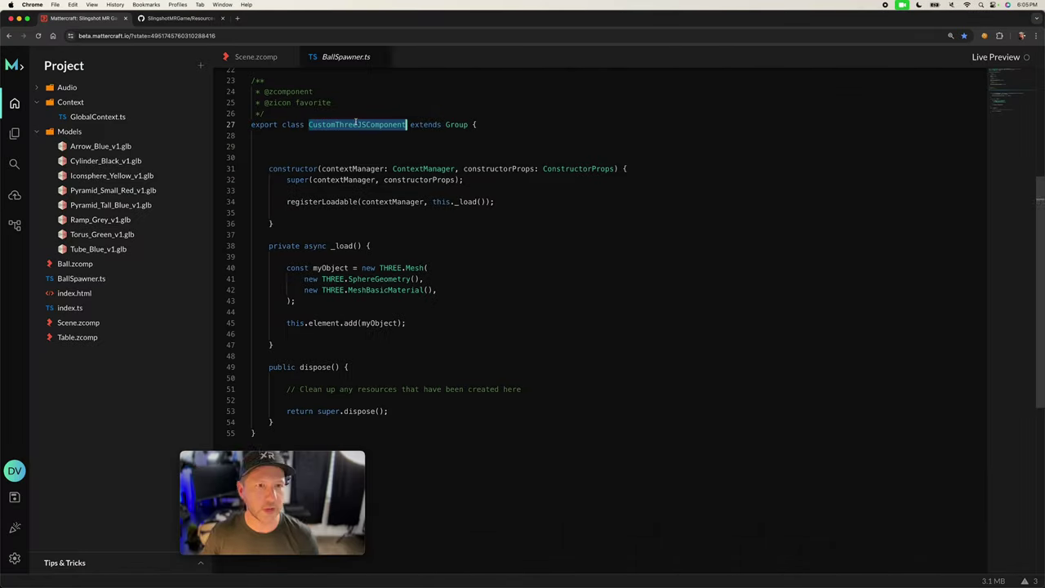
text(BallSpaw)
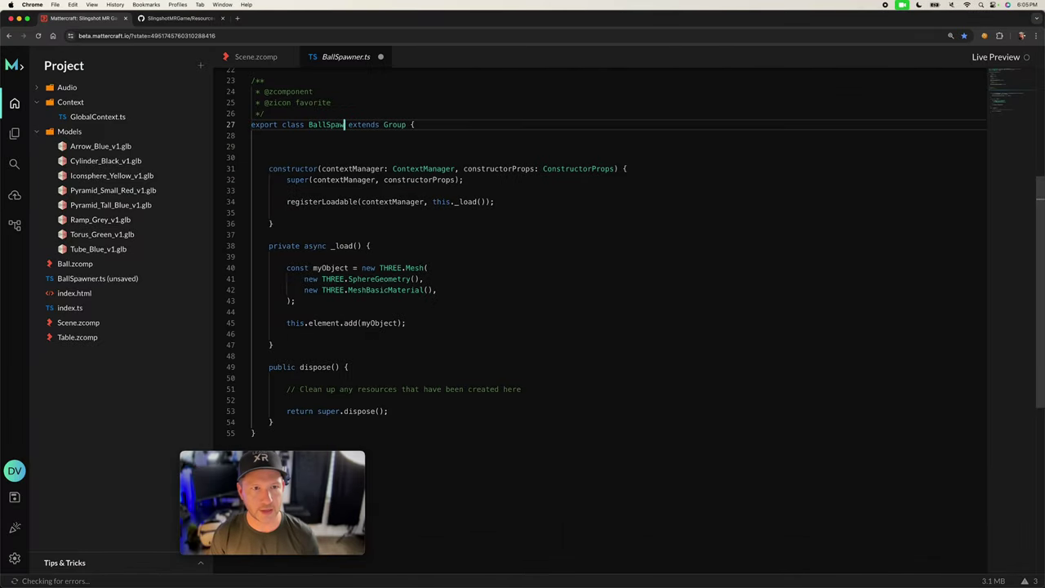
text(ner)
- Declare a private balls: Ball[] = [] field inside the class
click(268, 136)
text(pri)
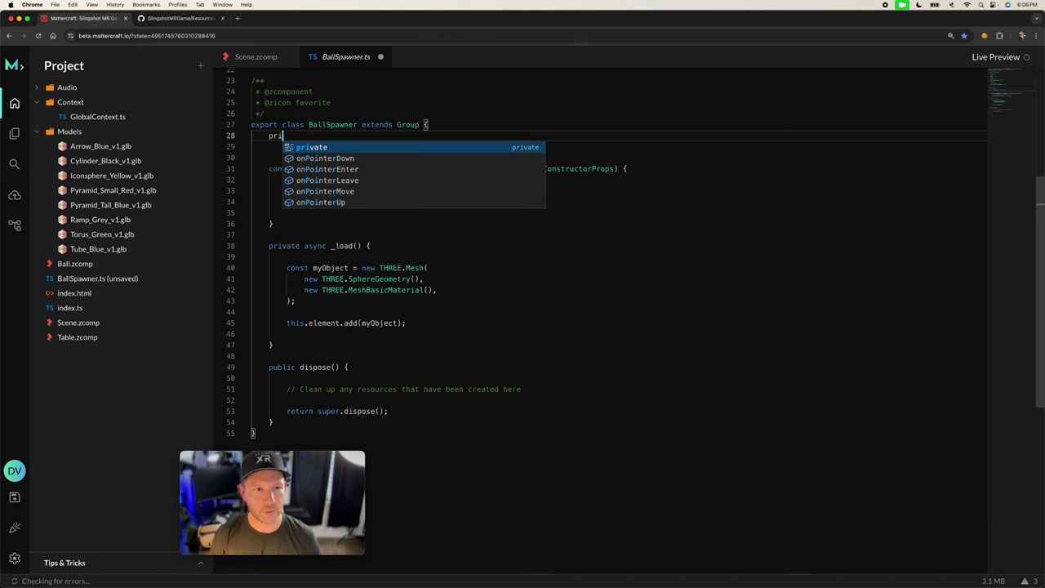
key(Tab)
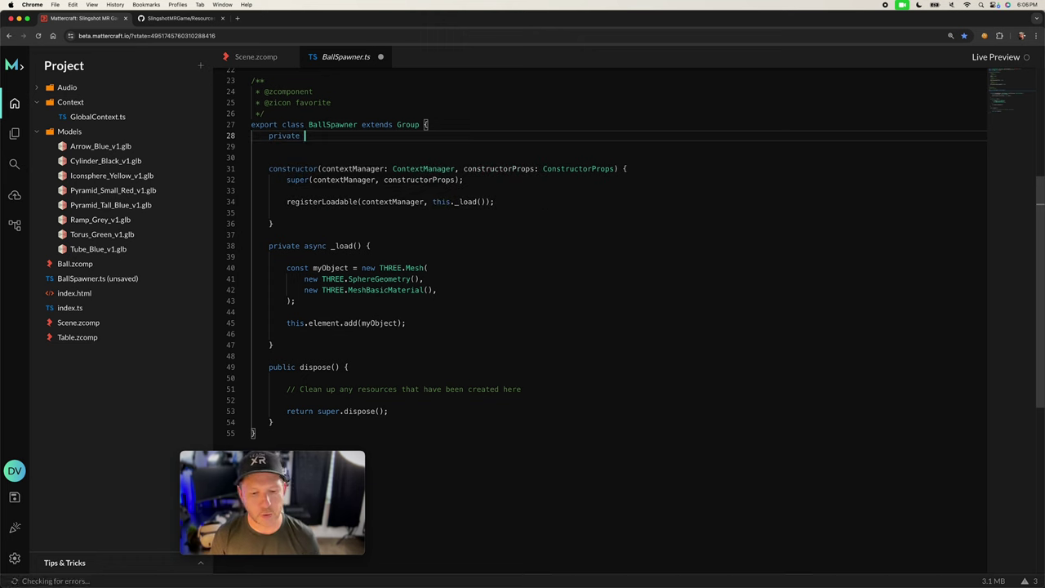
text(balls)
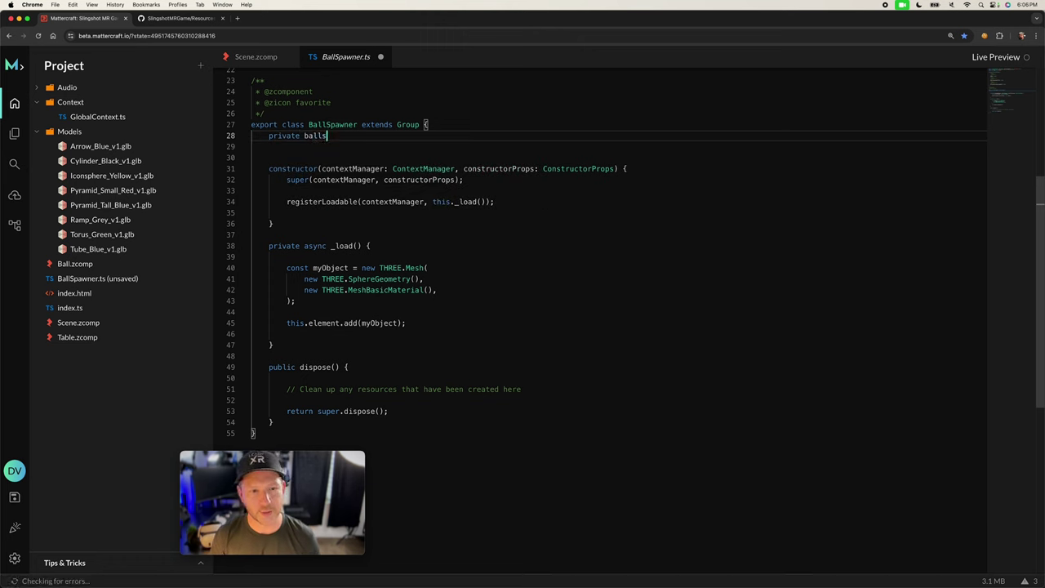
text(:)
text( Ball)
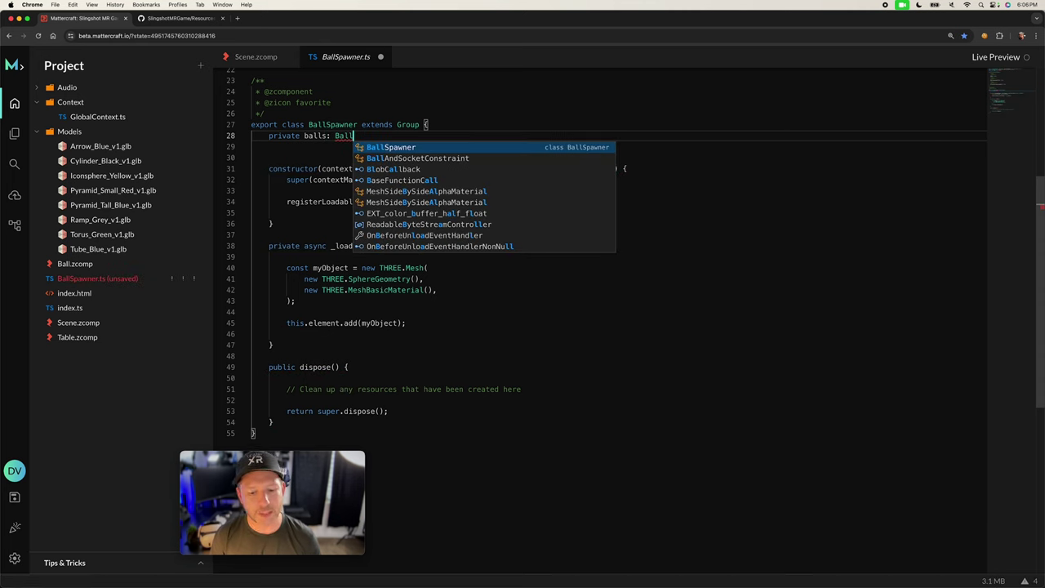
key(Escape)
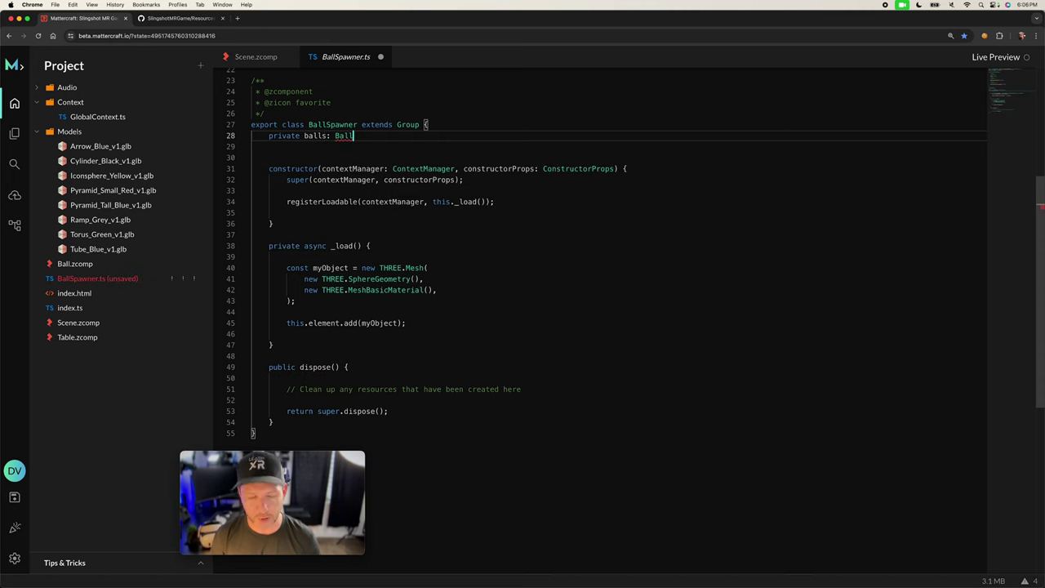
text([] = [];)
key(Return)
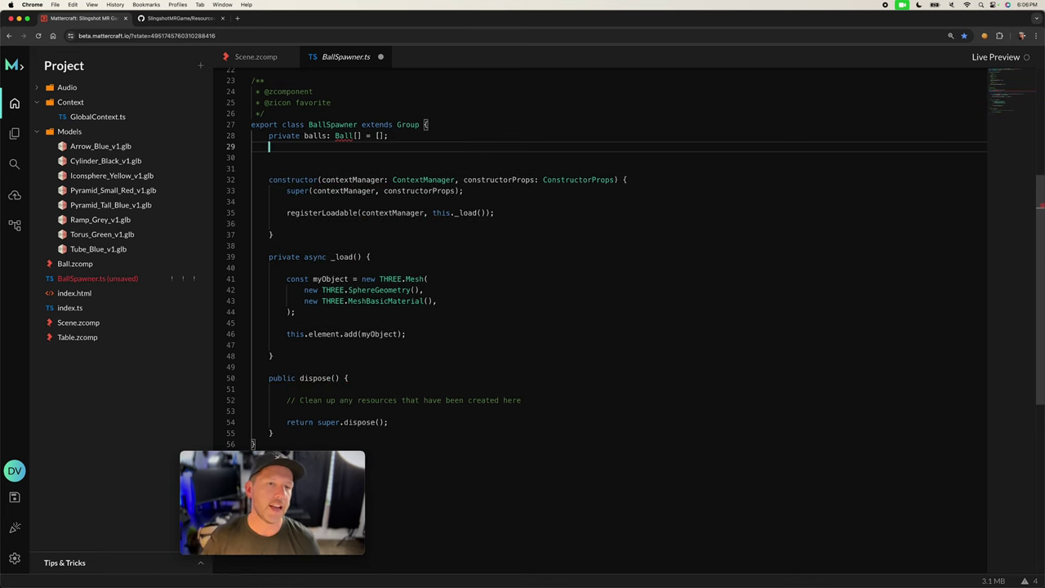
scroll(356, 121, up, 5)
- Add an import of Ball from "./Ball.zcomp" on line 4
click(350, 371)
click(286, 107)
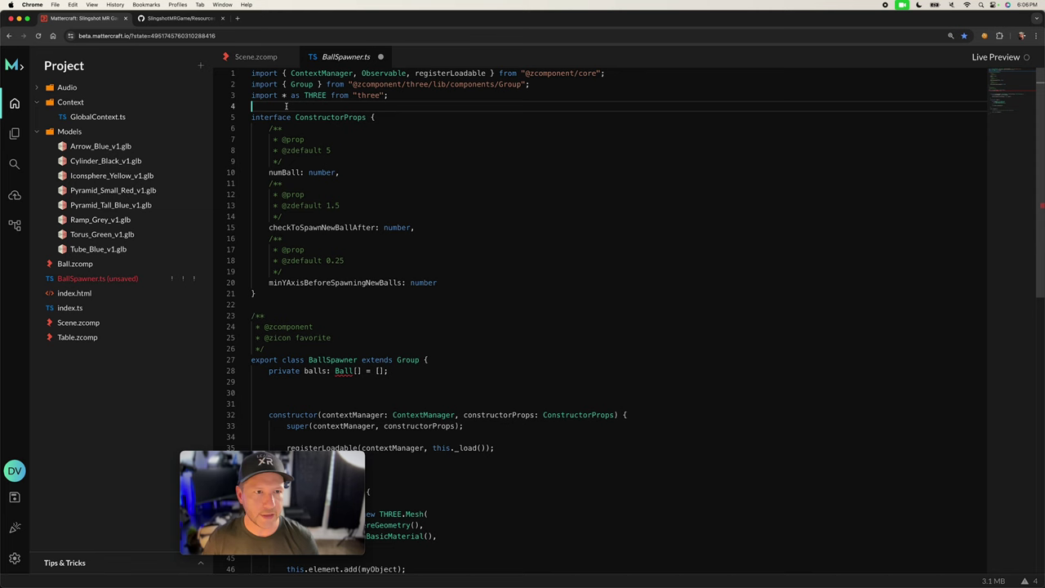
text(import {)
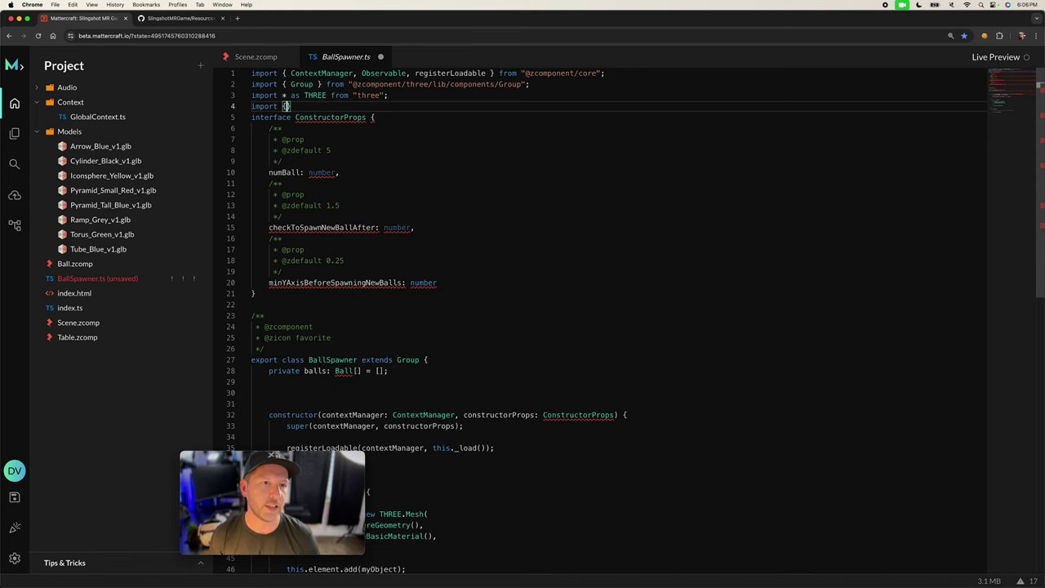
text( Ball } from )
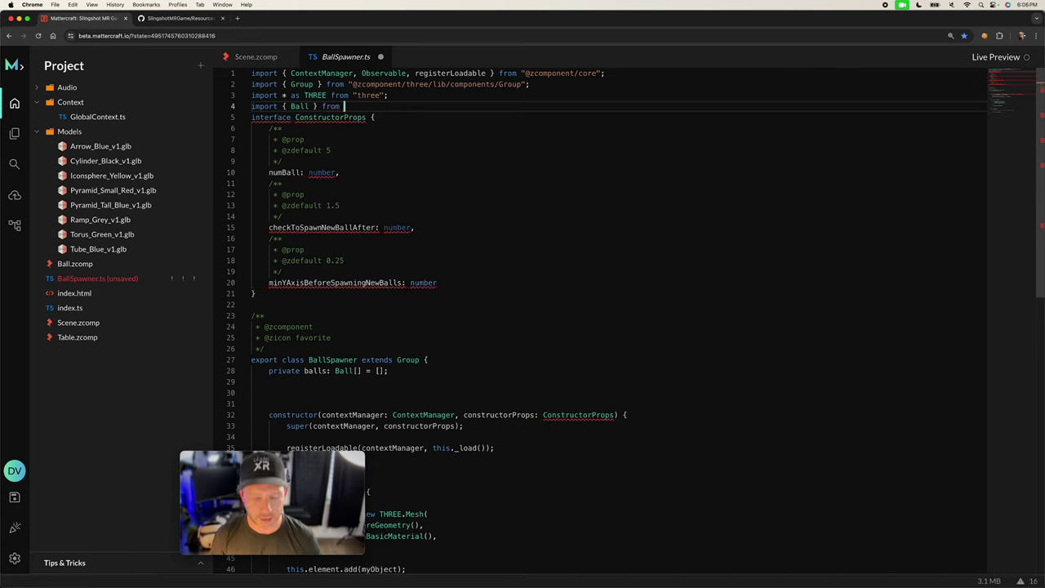
text("./)
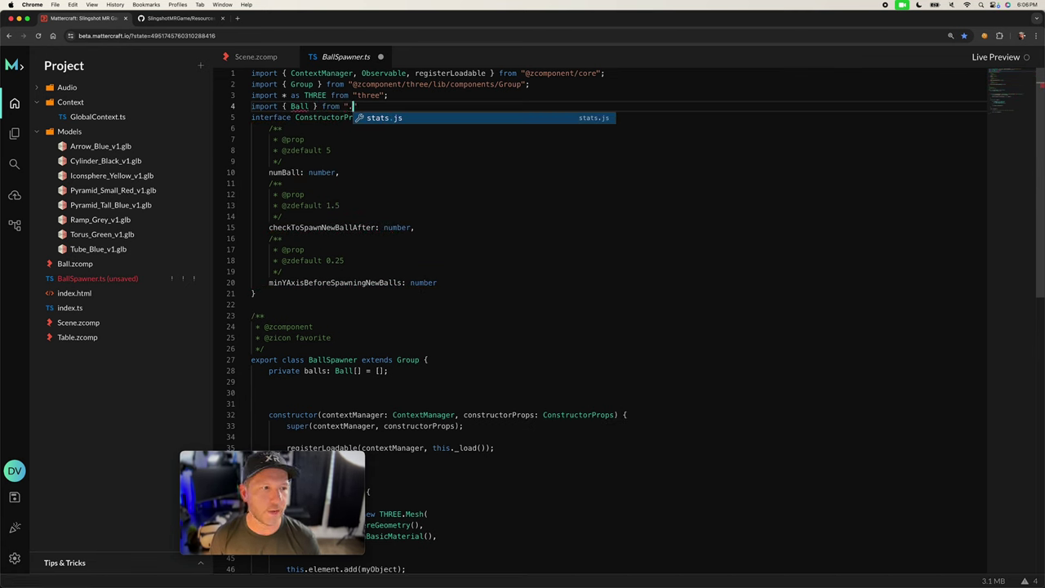
text(Ball.)
key(Return)
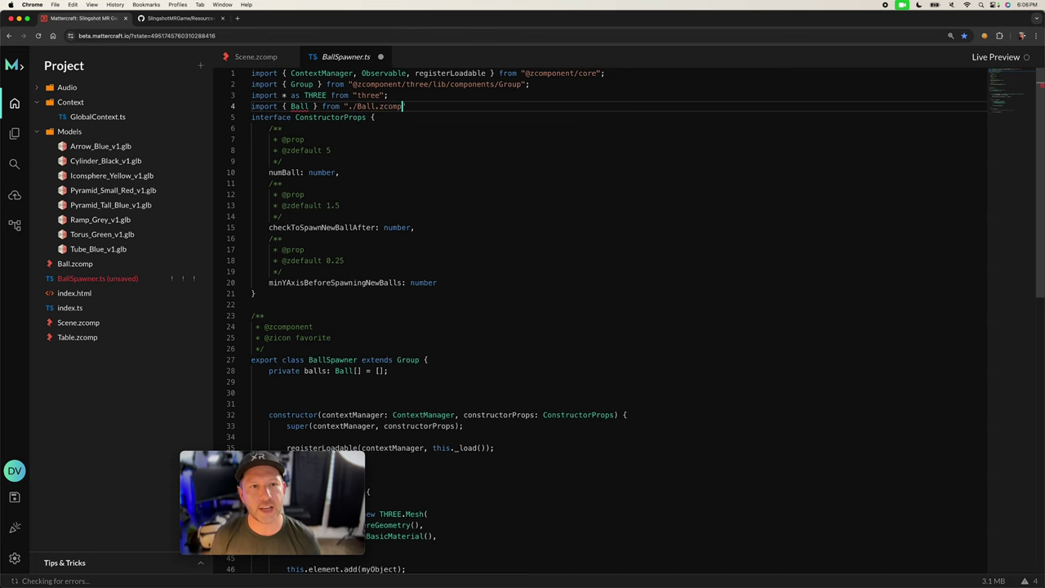
text(")
key(Return)
- Change the import to { default as Ball } and save BallSpawner.ts
click(285, 106)
text(default as)
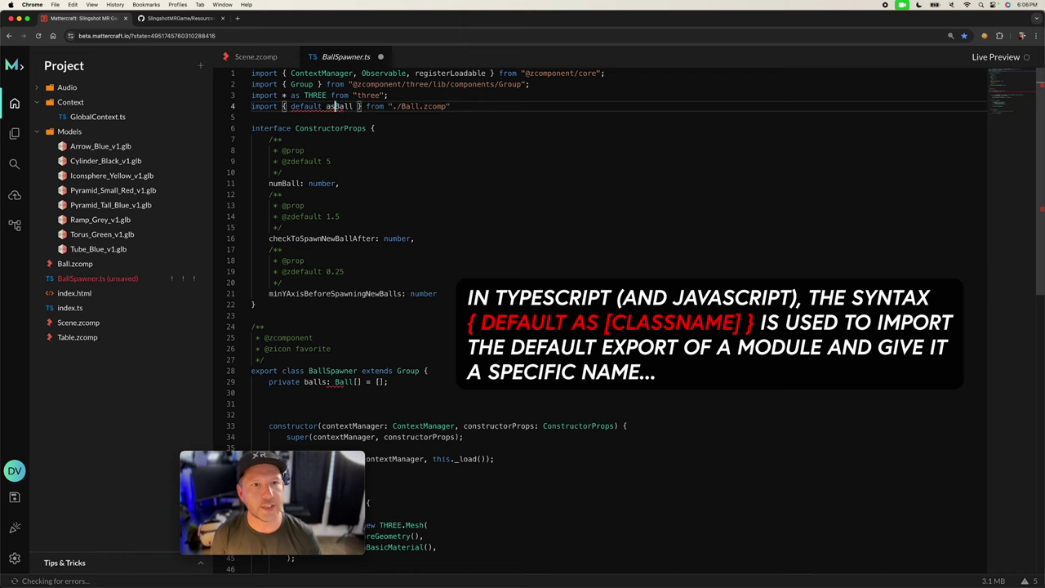
click(416, 183)
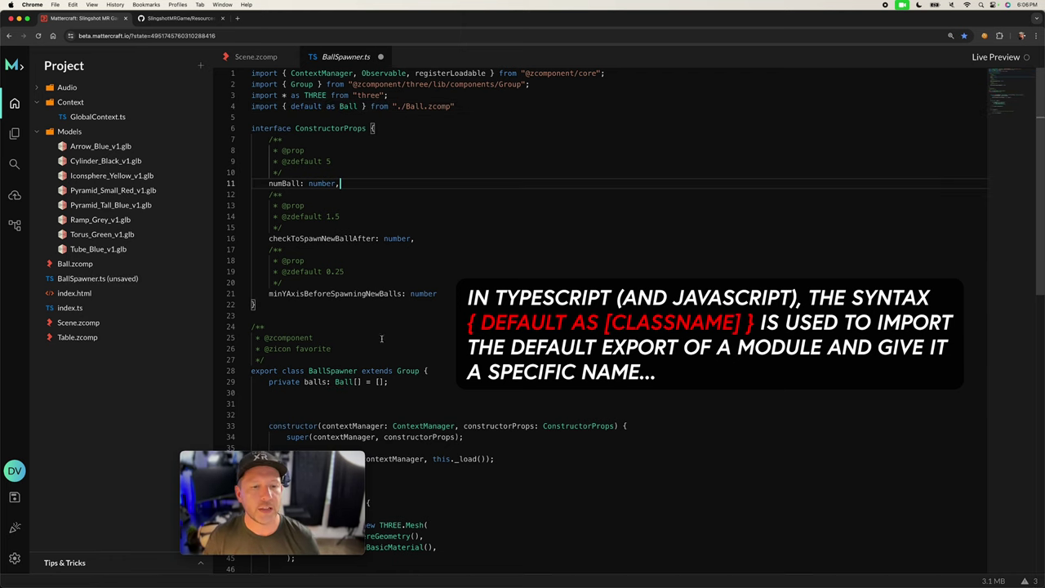
key(super+s)
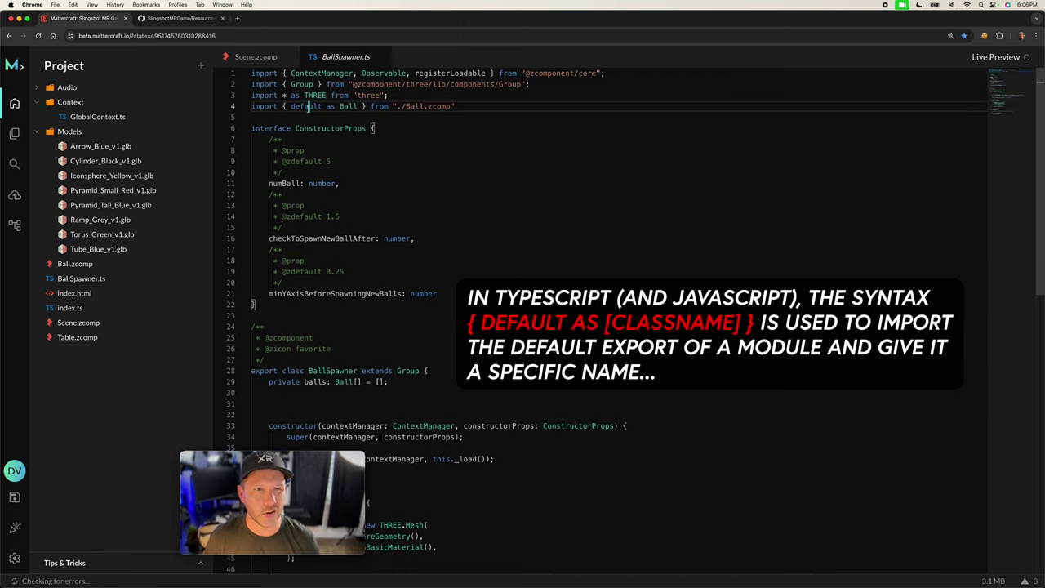
scroll(321, 125, down, 3)
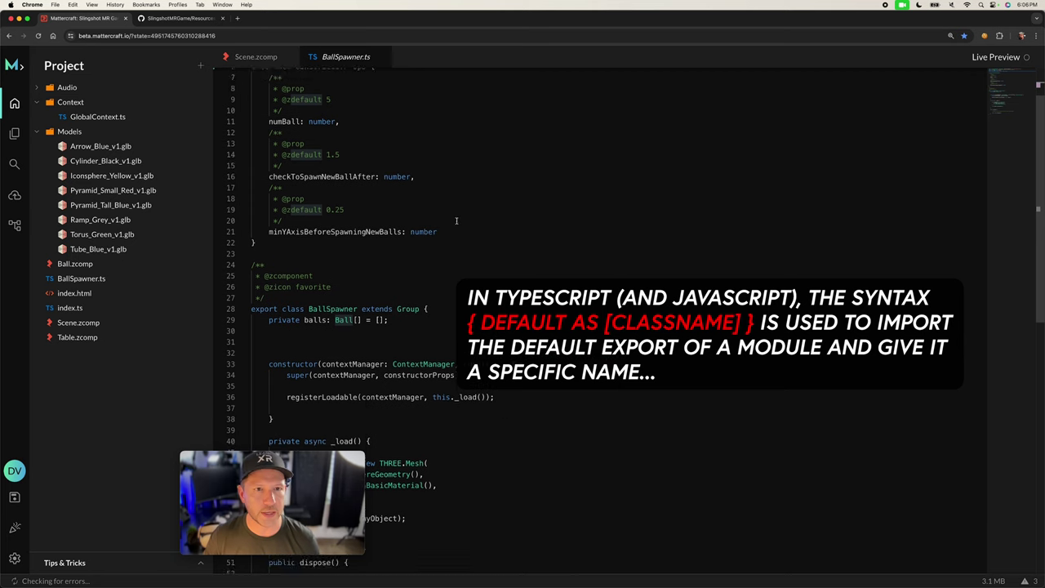
scroll(321, 125, up, 3)
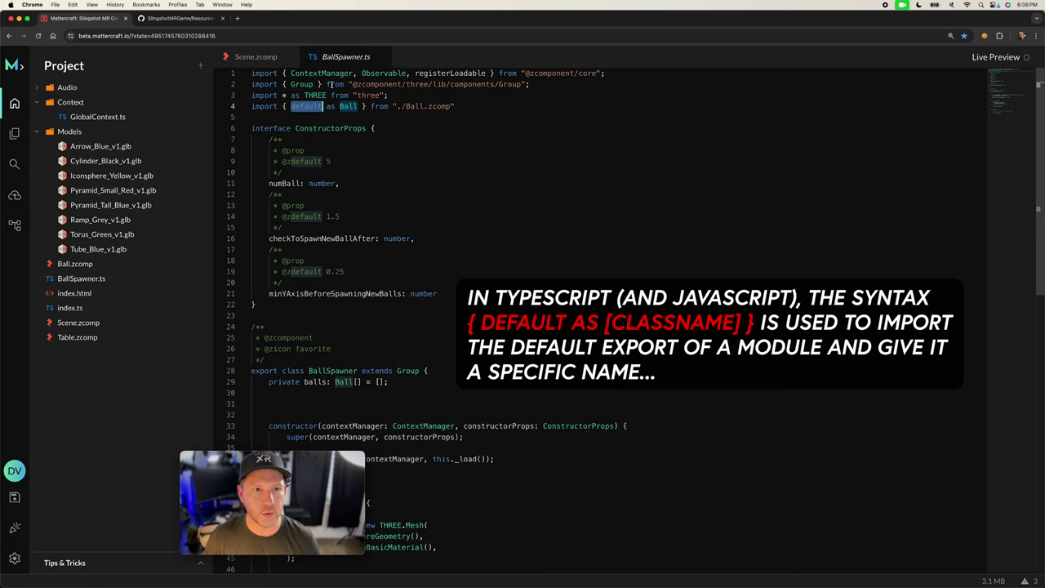
click(449, 294)
click(429, 382)
scroll(434, 371, down, 5)
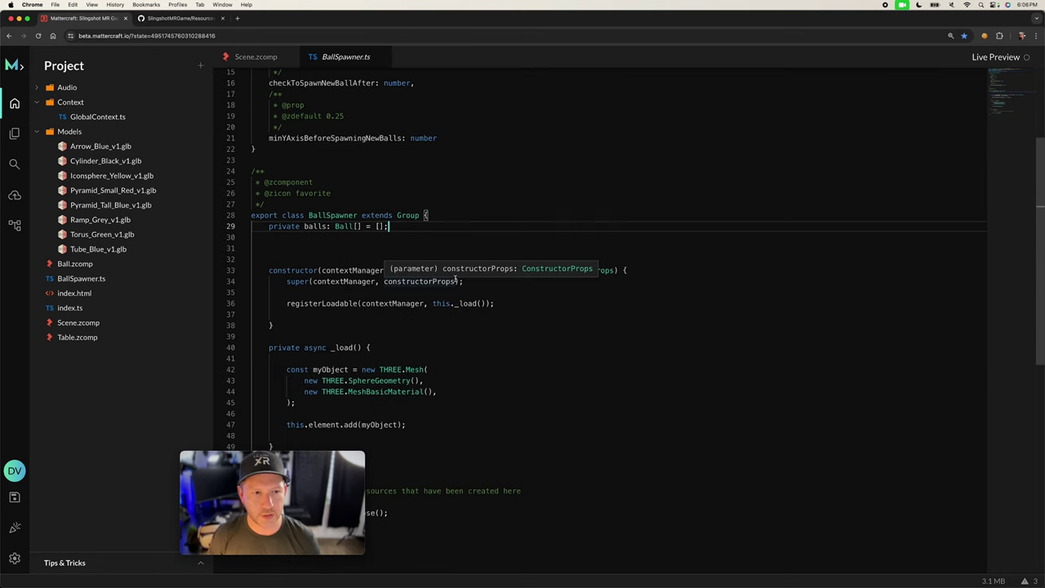
- Add private number fields elapsedTime, startTime, checkFrequencyAfterSeconds and minYAxisBeforeSpawning, each set to 0
key(Return)
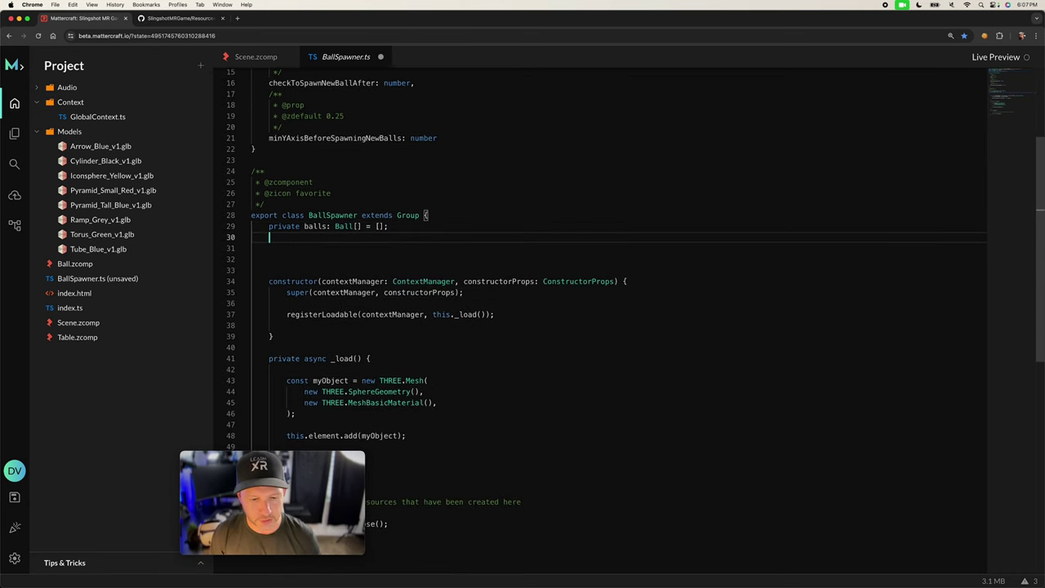
text(pri)
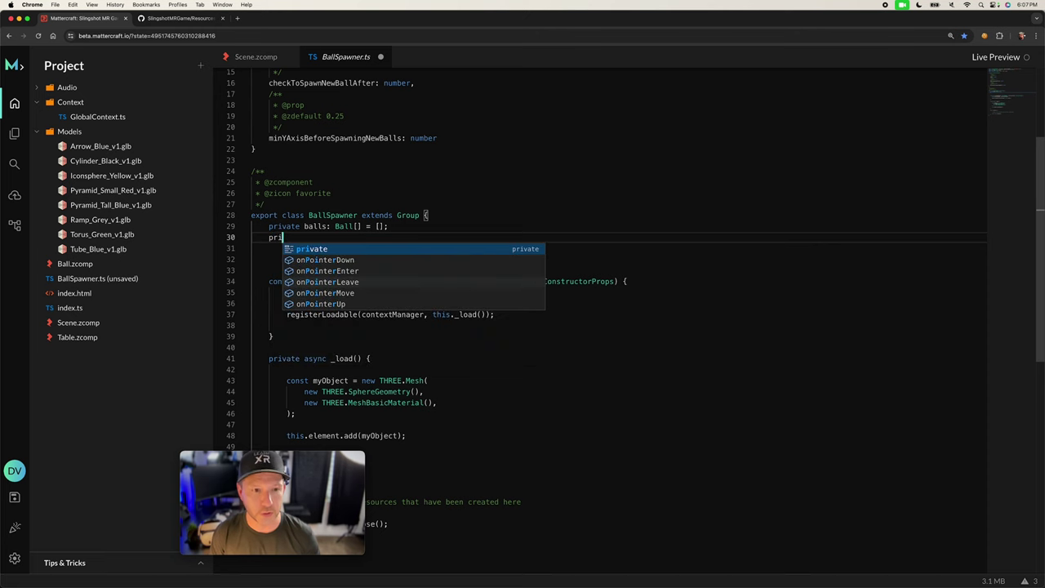
text(vate elaps)
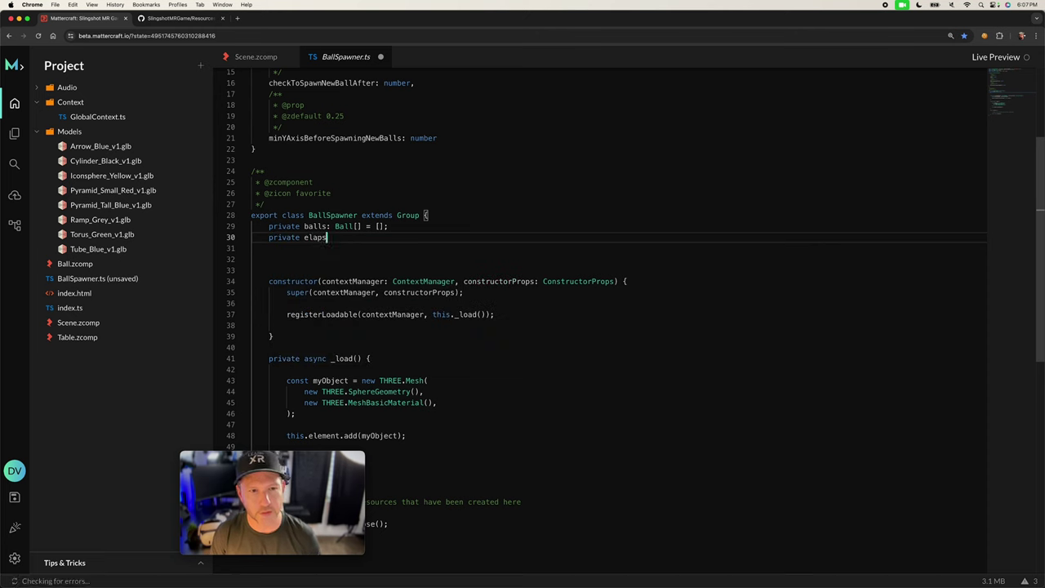
text(edTime: number)
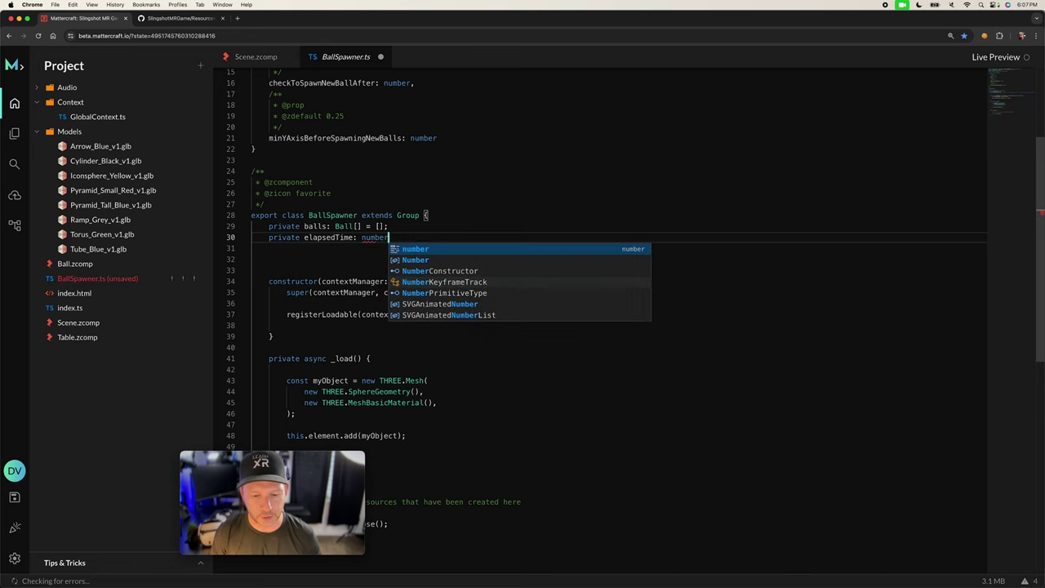
text( = 0;)
key(Return)
text(private startTime: )
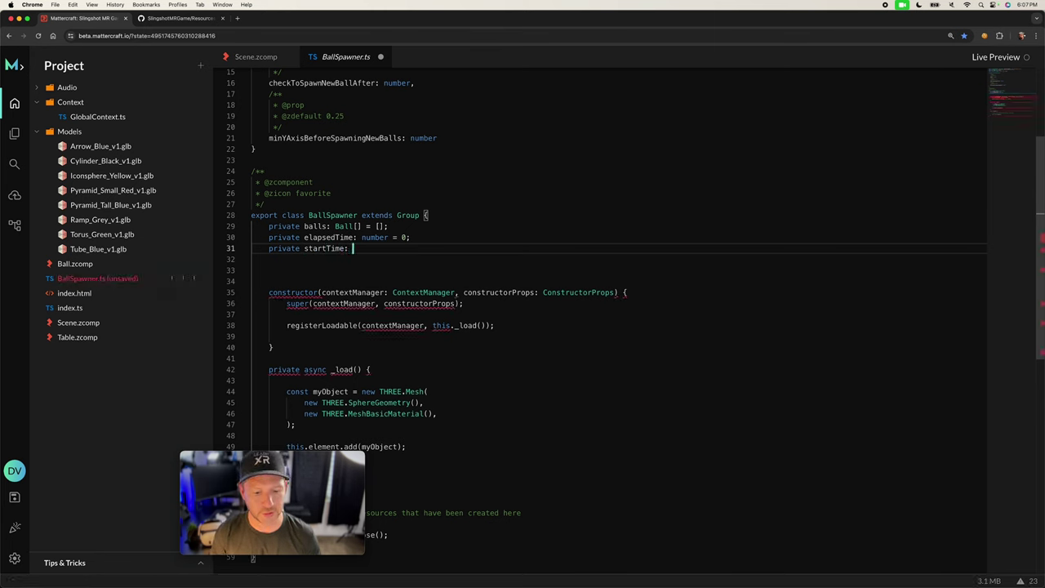
text(number = 0;)
key(Return)
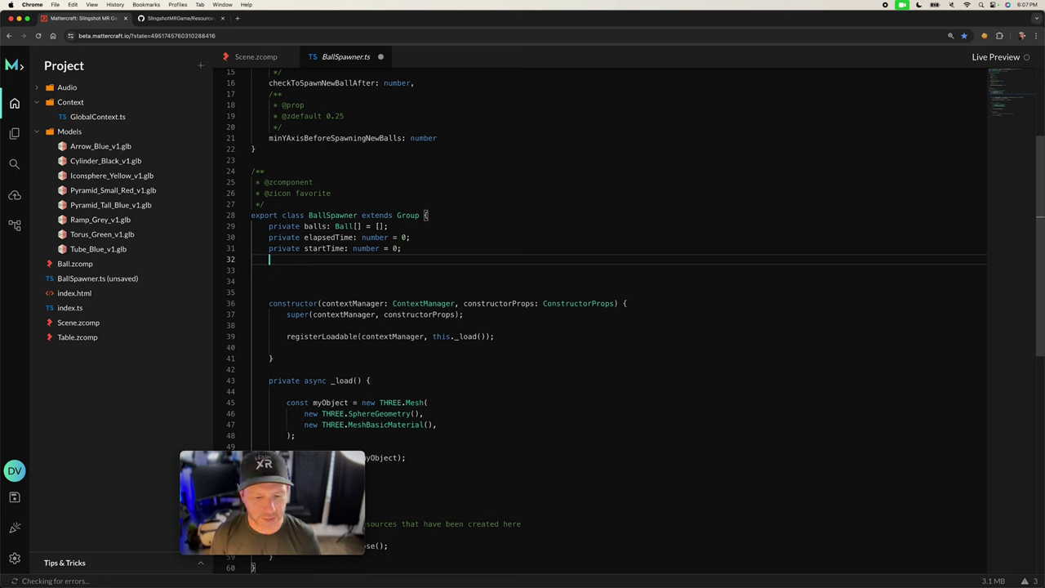
text(private)
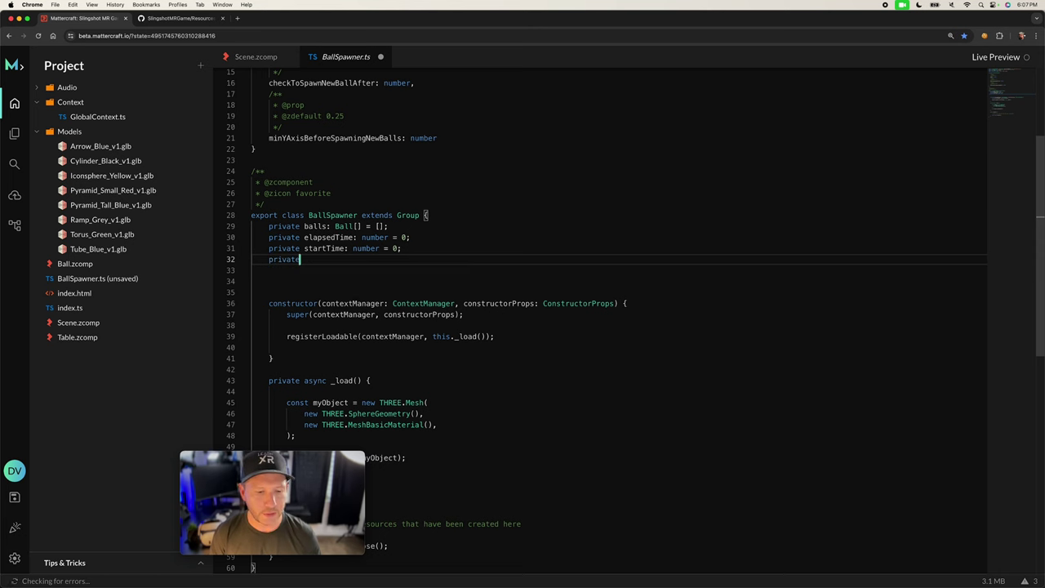
text( chec)
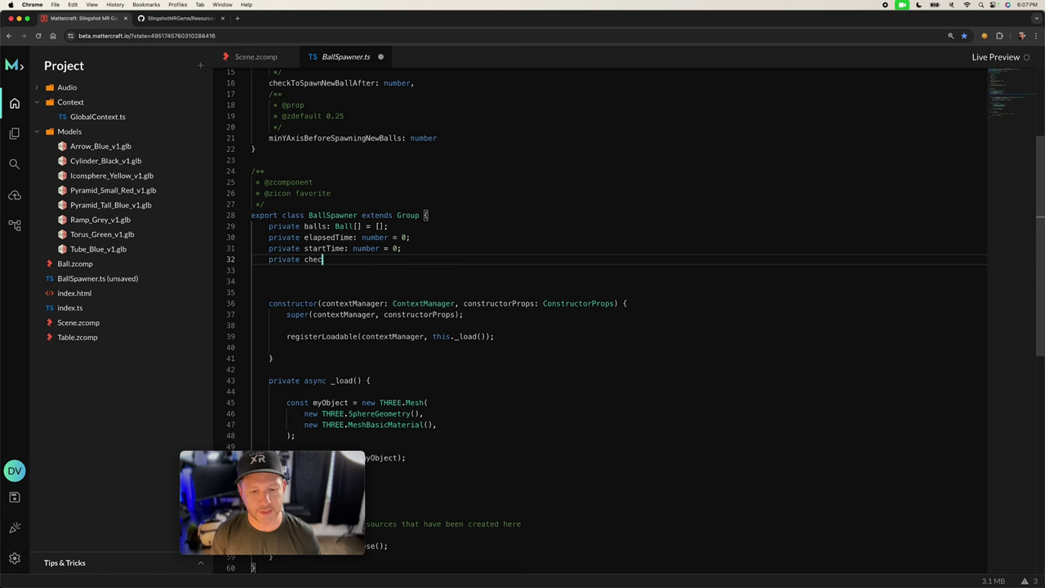
text(kFrequency)
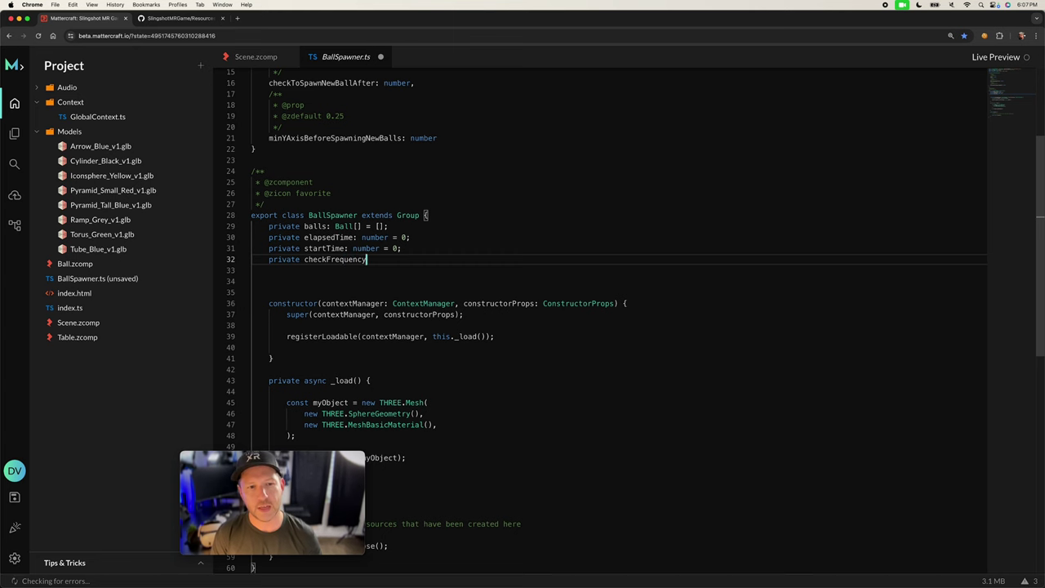
text(AfterSeconds)
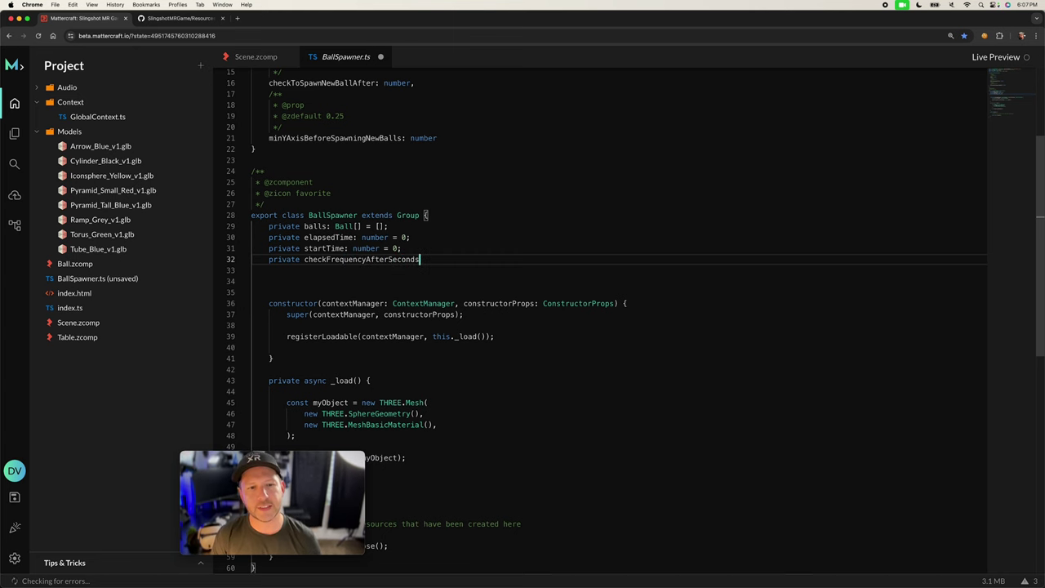
scroll(501, 275, up, 3)
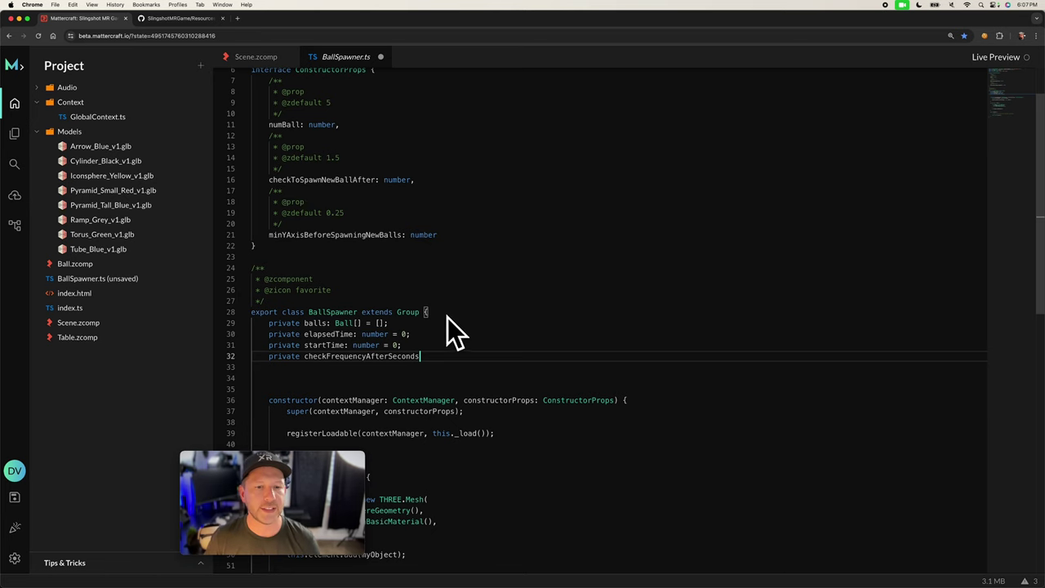
scroll(441, 352, down, 3)
scroll(442, 353, down, 3)
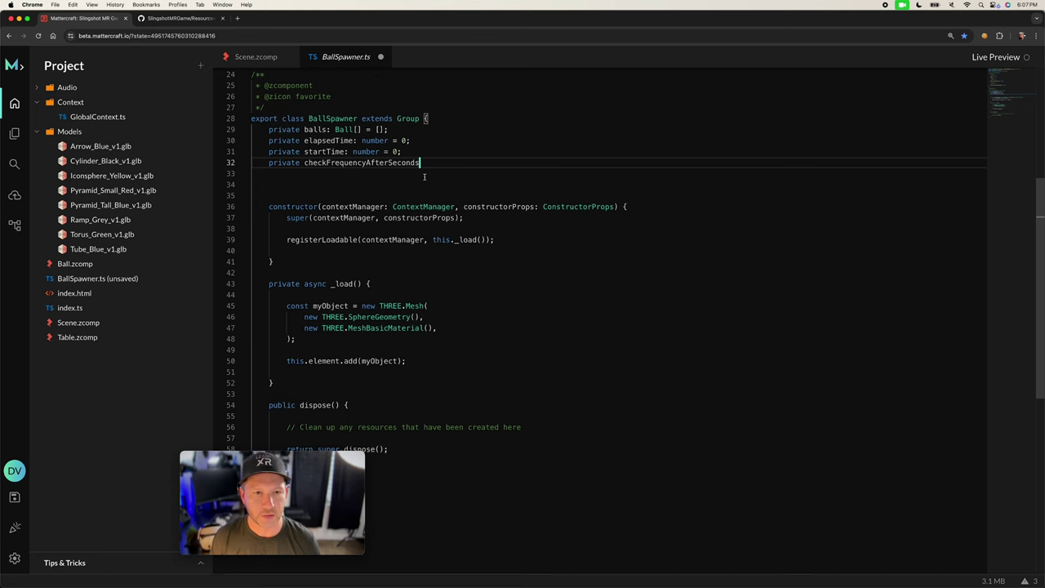
text(number )
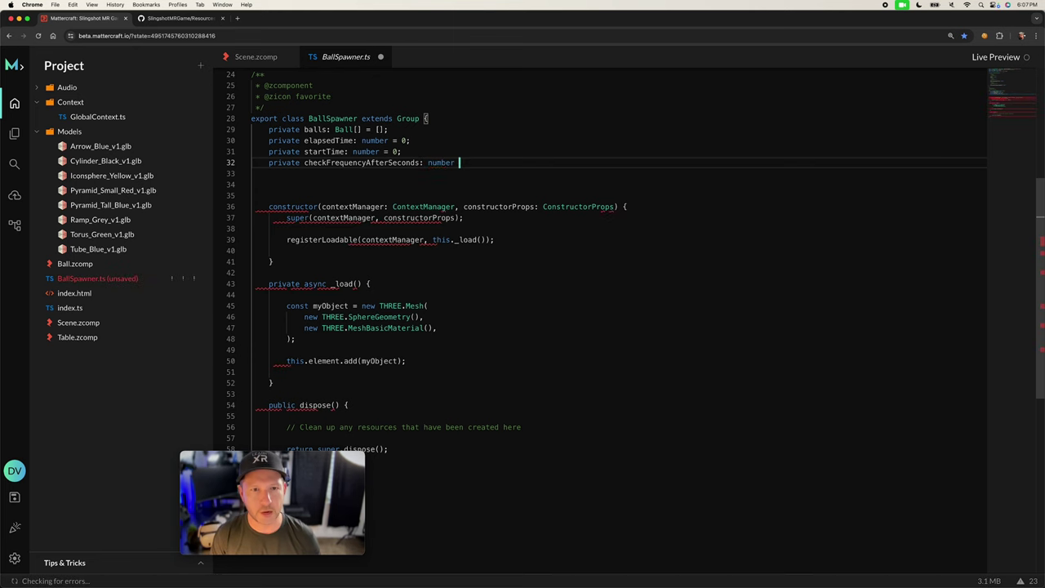
text(= 0;)
key(Return)
text(pri)
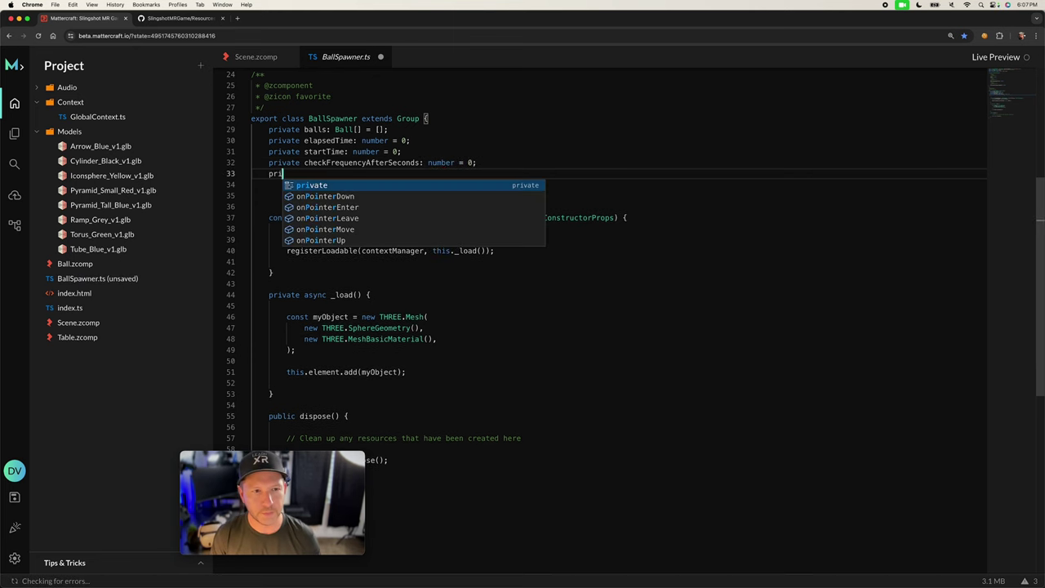
text(vate minYAxisBeforeSpawning: n)
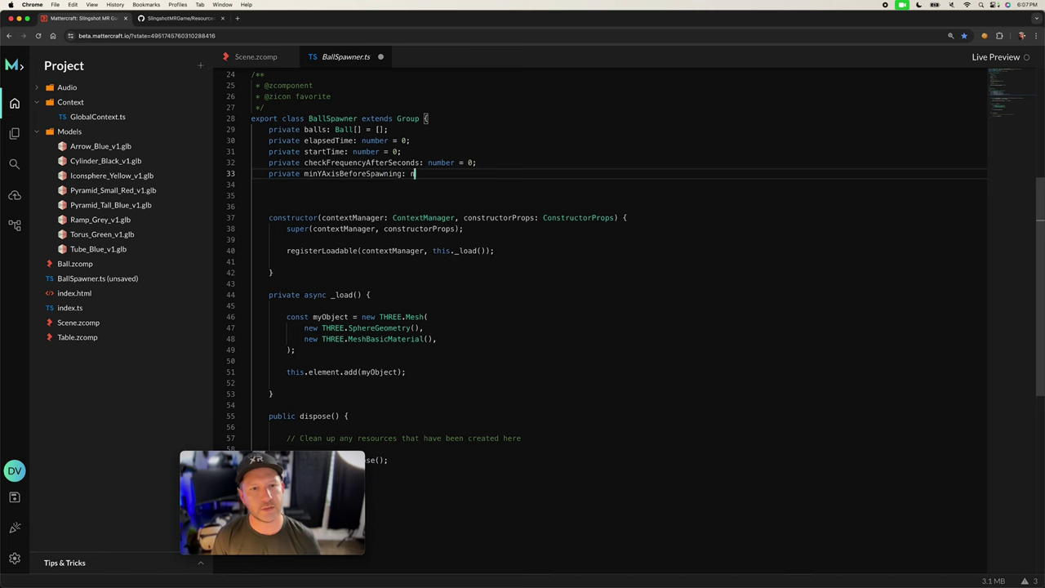
text(umber = 0;)
- Add a globalContext: GlobalContext field, remove extra blank lines, and save the file
key(Return)
text(private)
click(269, 185)
key(Return)
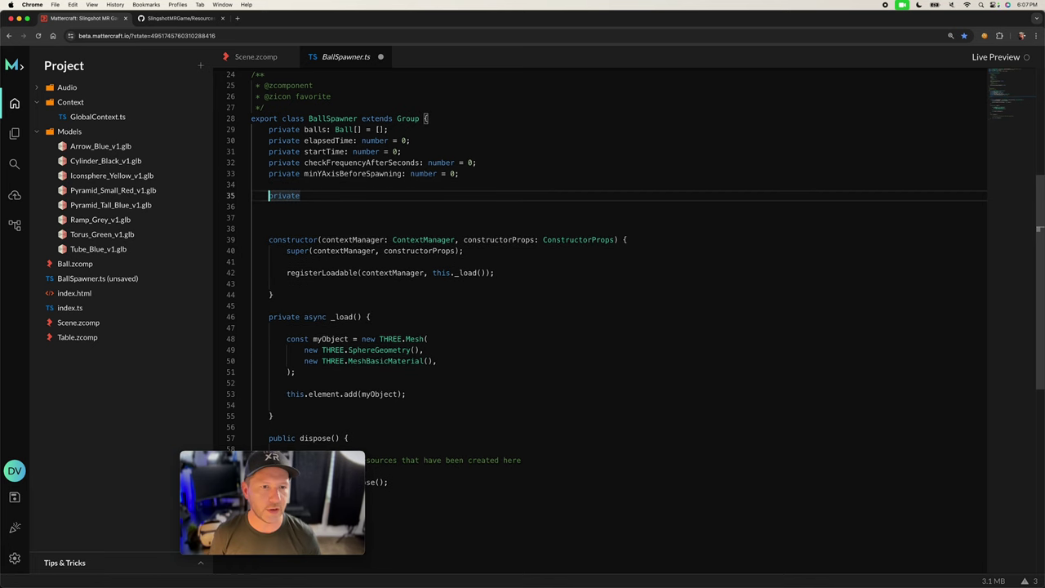
text(glob)
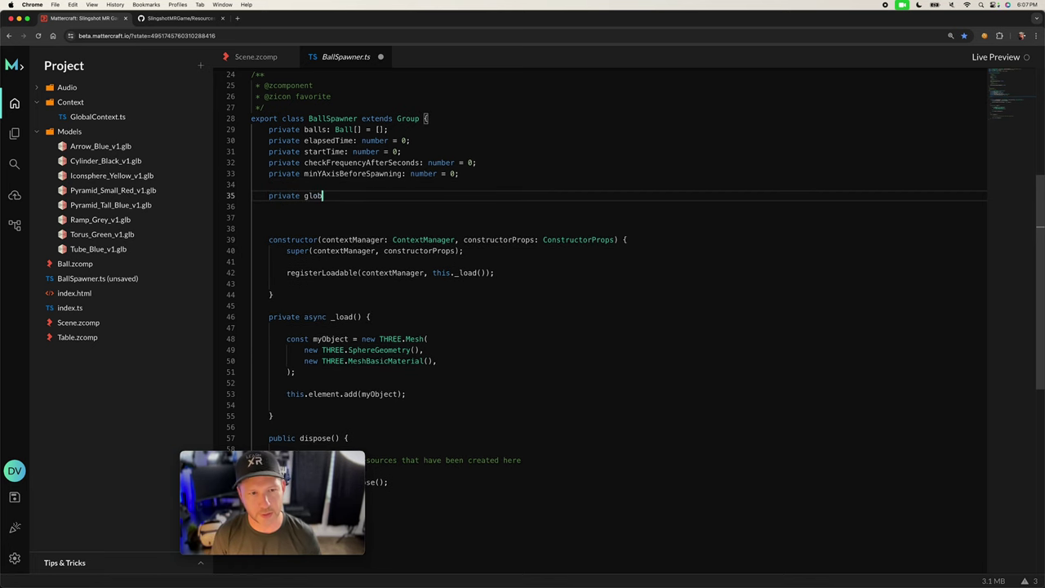
text(alContext : GlobalCon)
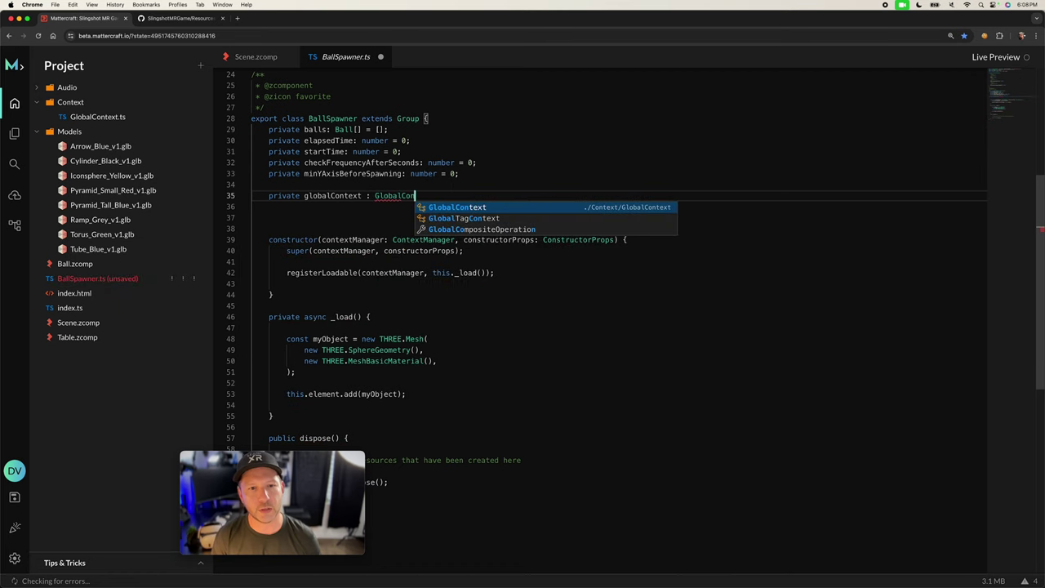
text(text;)
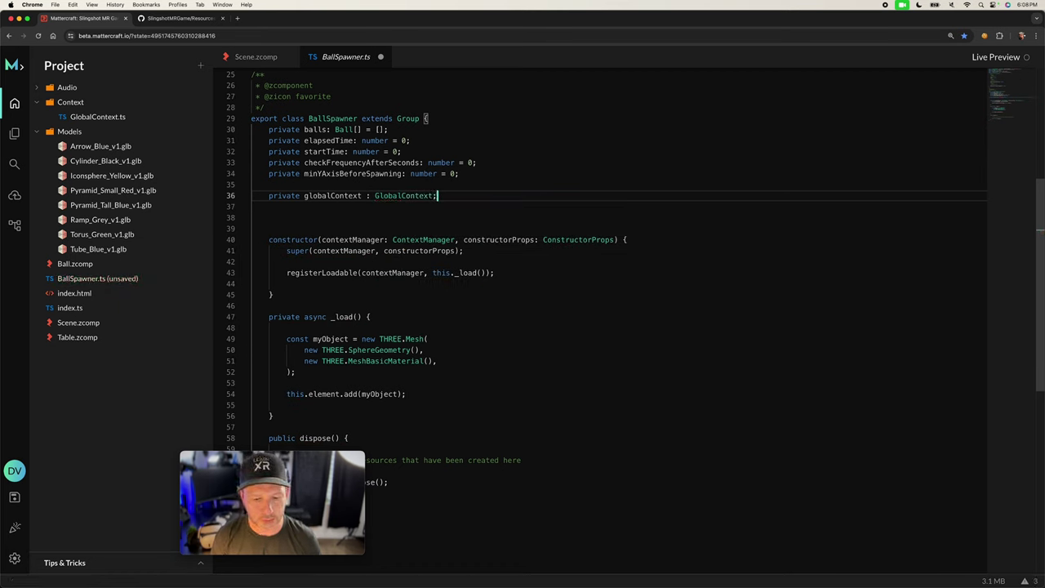
key(Down)
key(Delete)
key(Delete)
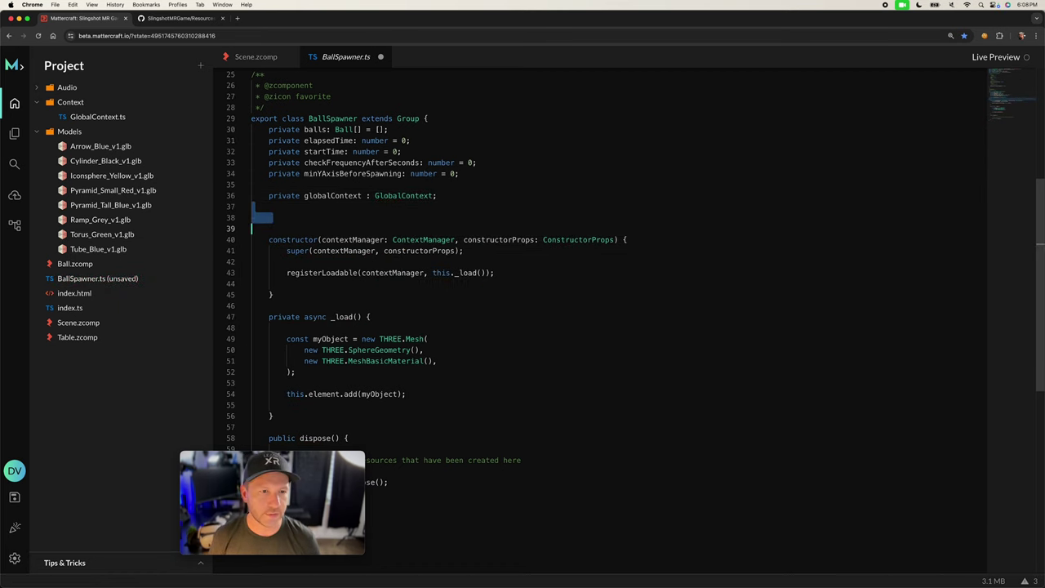
key(super+s)
key(Down)
key(Down)
key(Down)
key(Down)
click(253, 239)
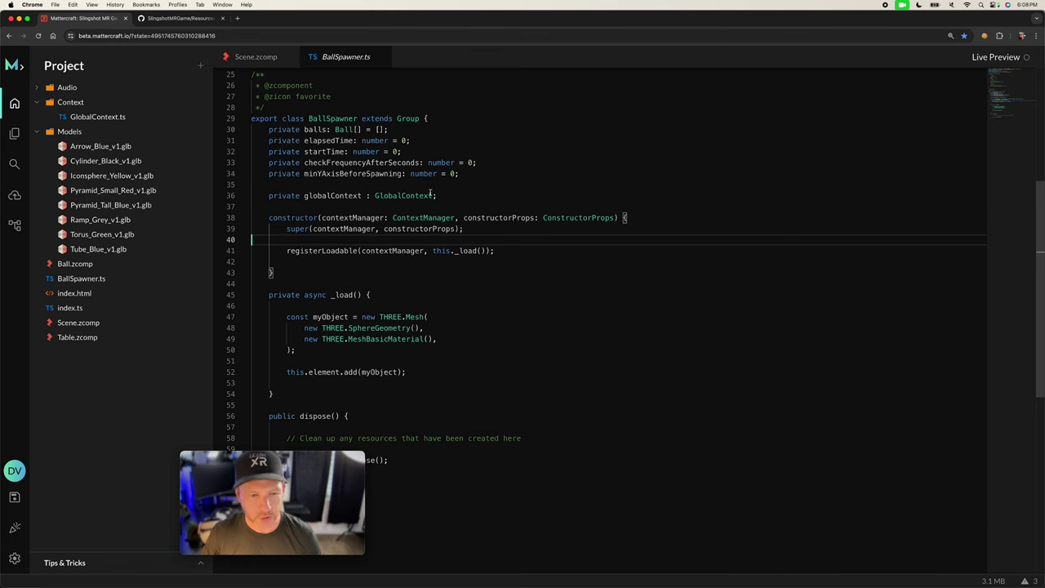
scroll(373, 294, down, 3)
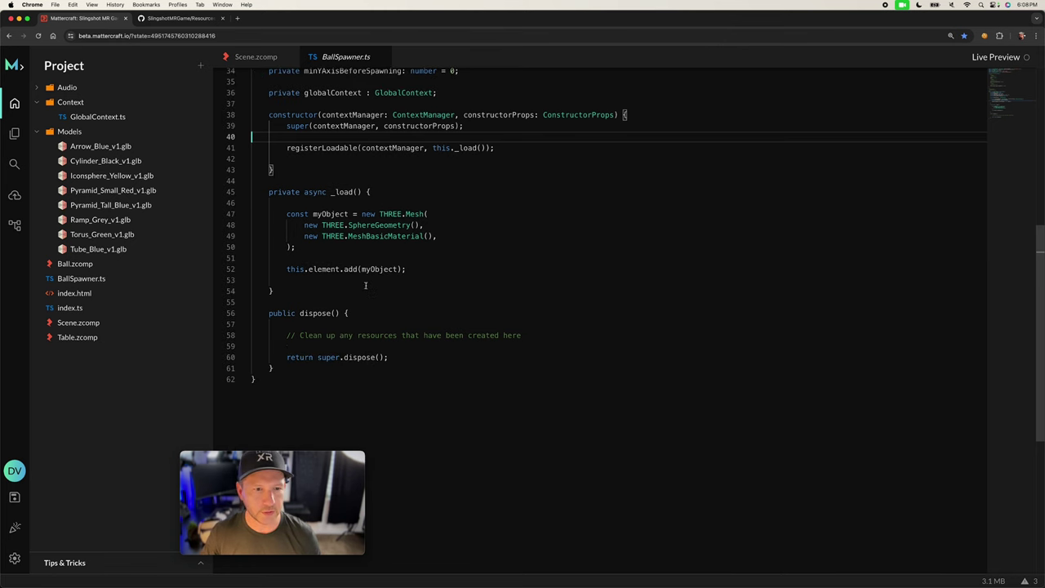
drag(255, 188, 296, 249)
- Delete the _load method and the registerLoadable line from the constructor
scroll(302, 294, up, 2)
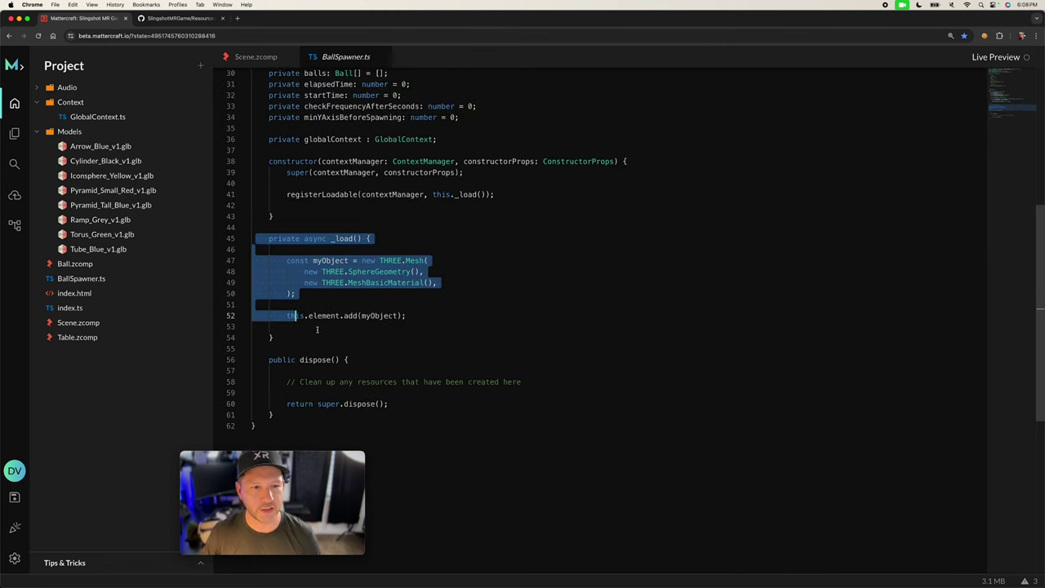
click(308, 337)
drag(308, 337, 264, 239)
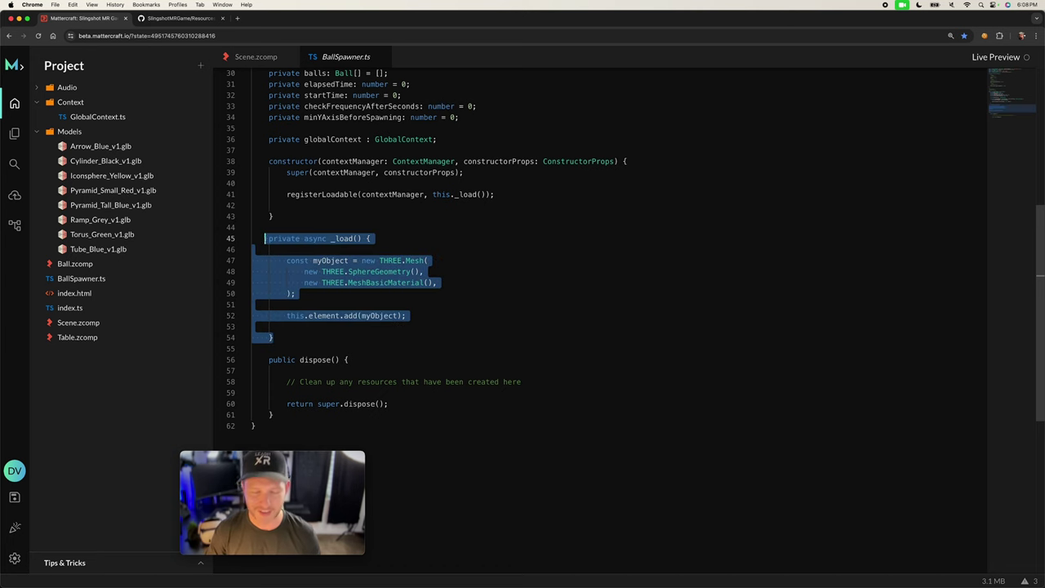
key(BackSpace)
key(BackSpace)
key(BackSpace)
key(BackSpace)
key(shift+Up)
key(BackSpace)
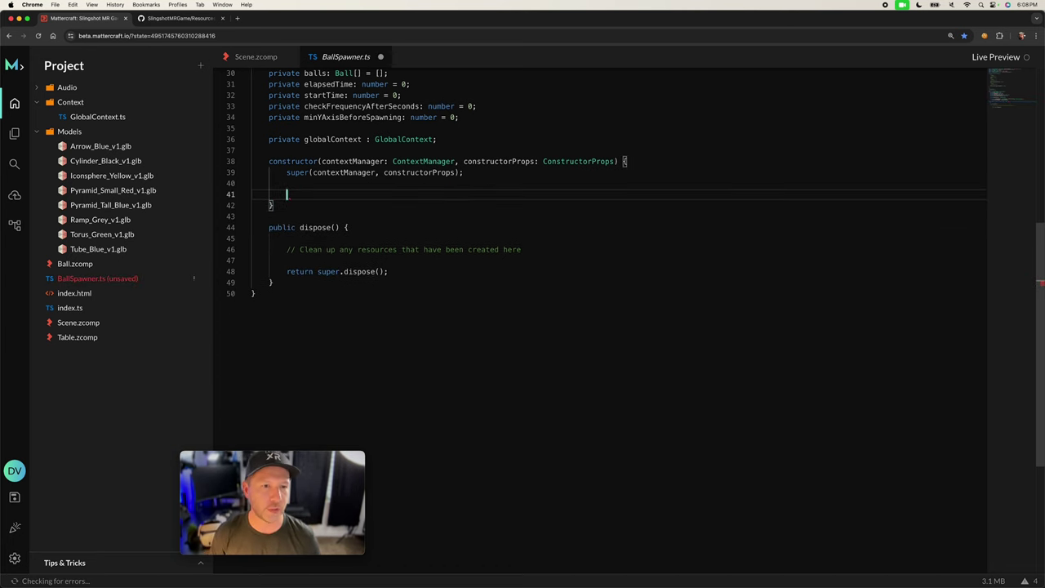
key(BackSpace)
scroll(522, 204, up, 2)
- Assign this.globalContext = contextManager.get(GlobalContext) in the constructor and save
text(this.)
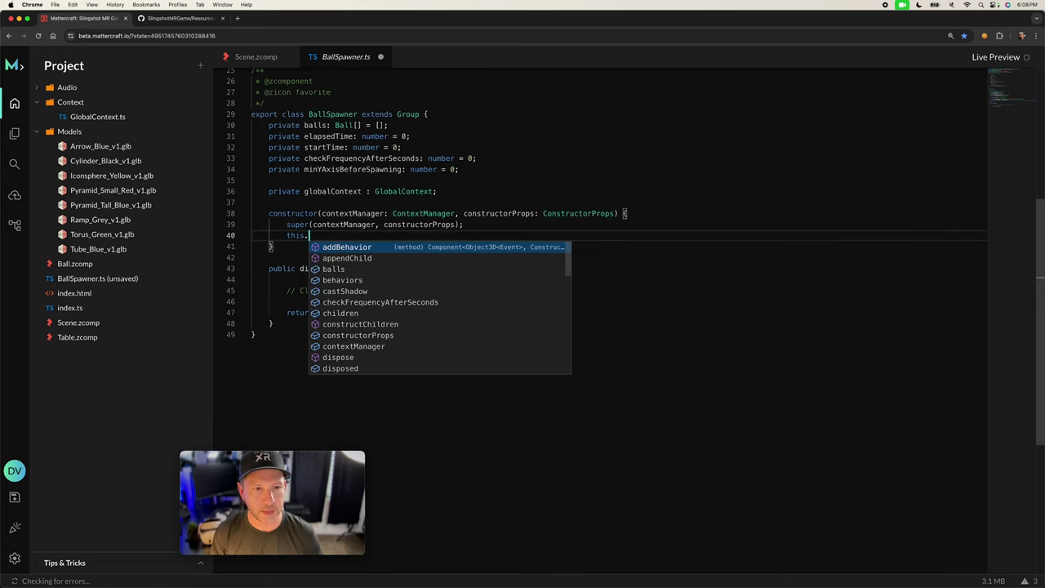
text(glo)
key(Return)
text(=)
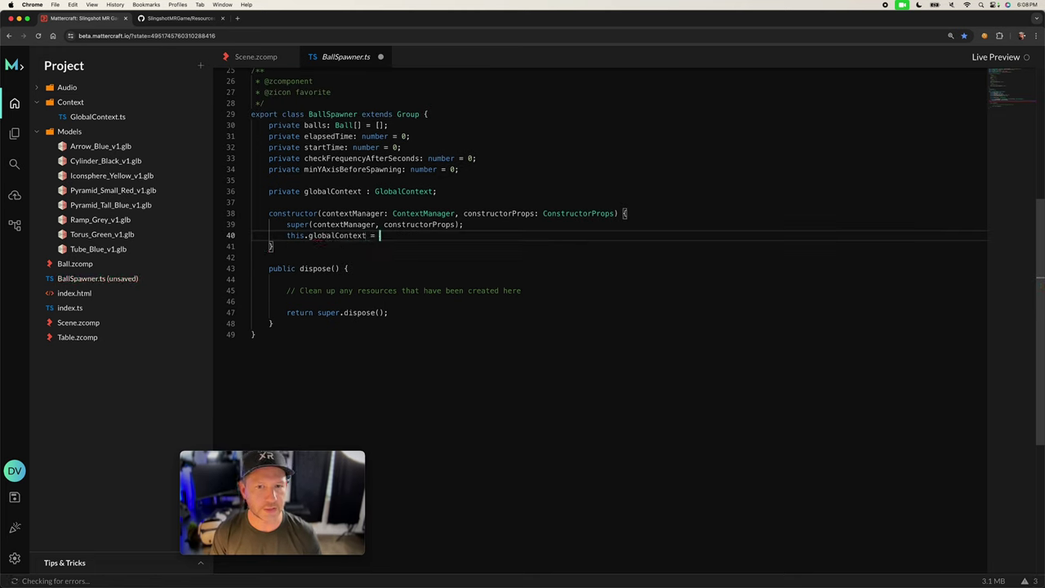
text(contye)
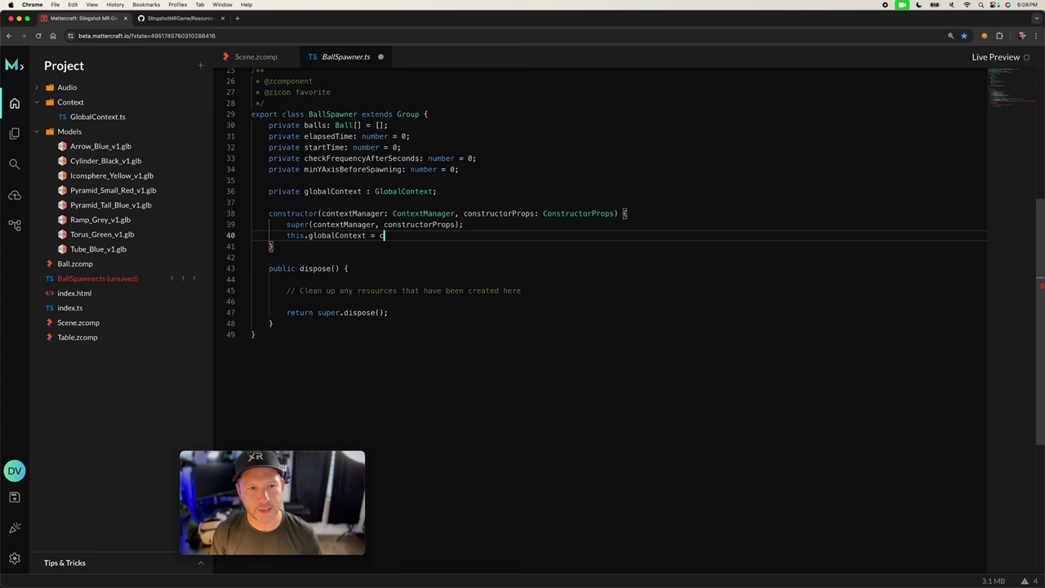
key(BackSpace)
key(BackSpace)
key(BackSpace)
key(BackSpace)
key(BackSpace)
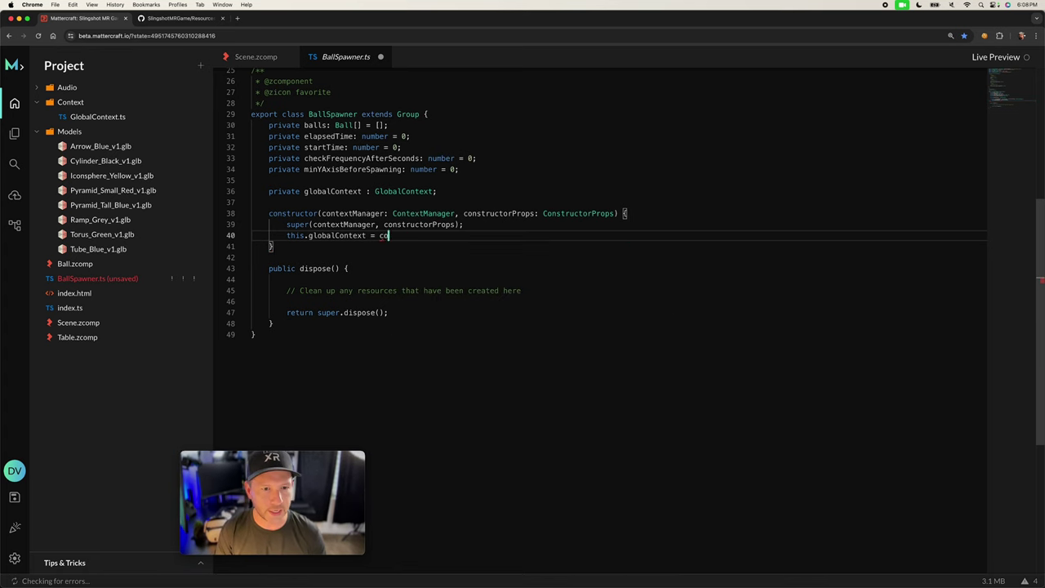
text(onte)
text(xtManager.)
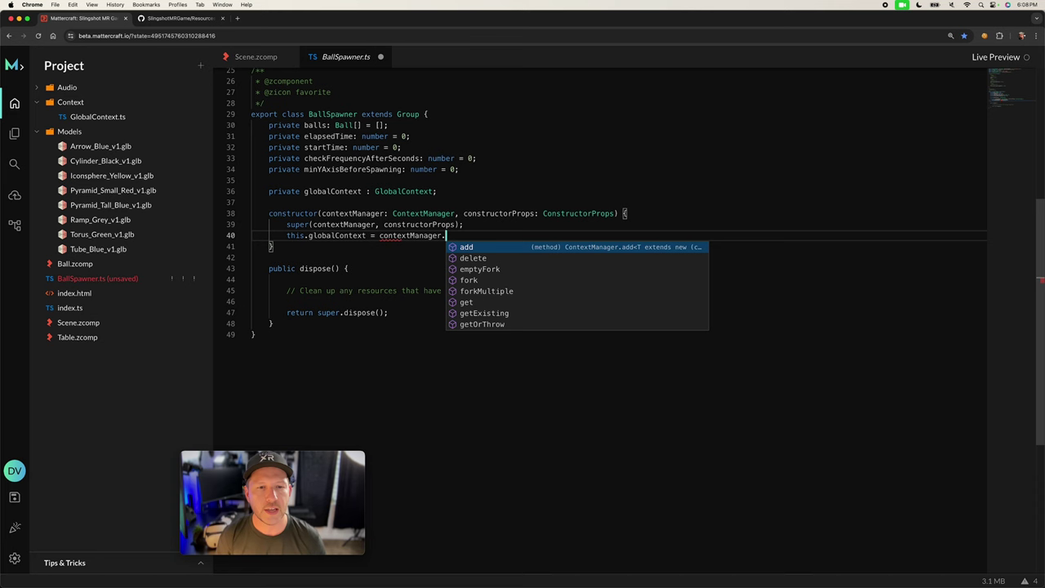
text(get()
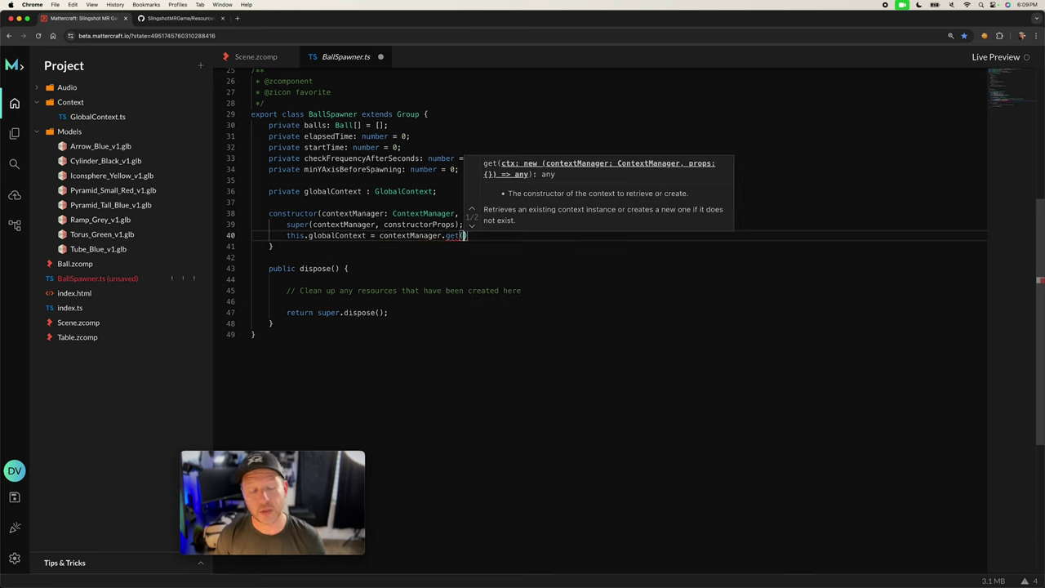
text(Global)
key(Down)
key(Up)
key(Return)
key(Escape)
text(;)
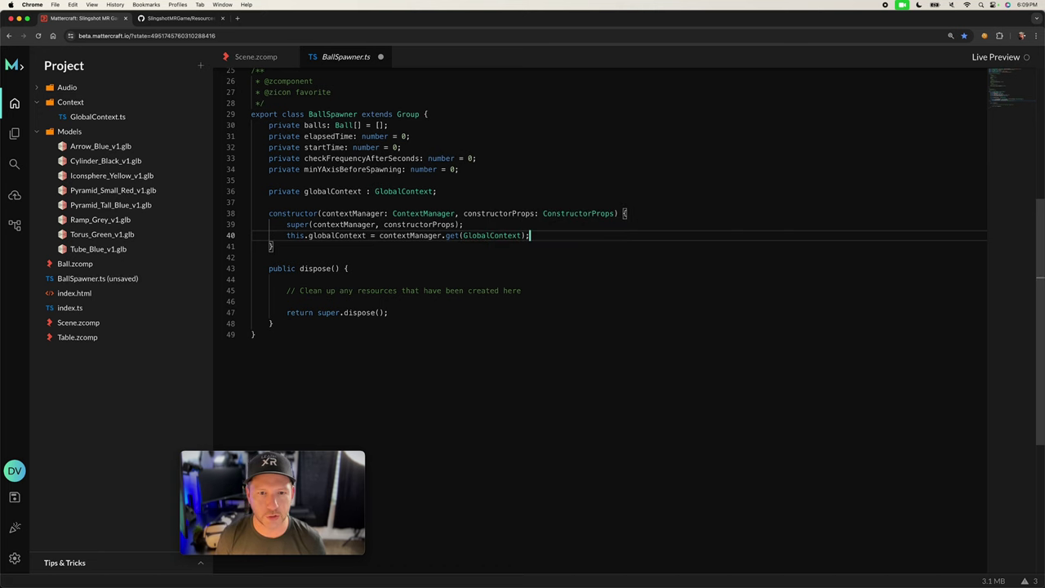
key(Return)
key(super+s)
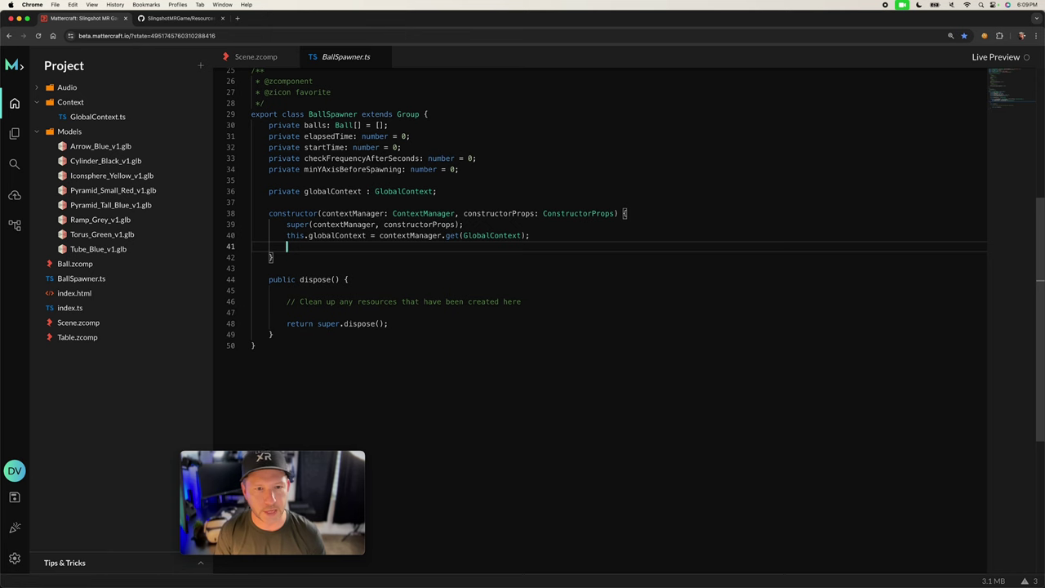
- Set this.checkFrequencyAfterSeconds from constructorProps.checkToSpawnNewBallAfter
text(this.glo)
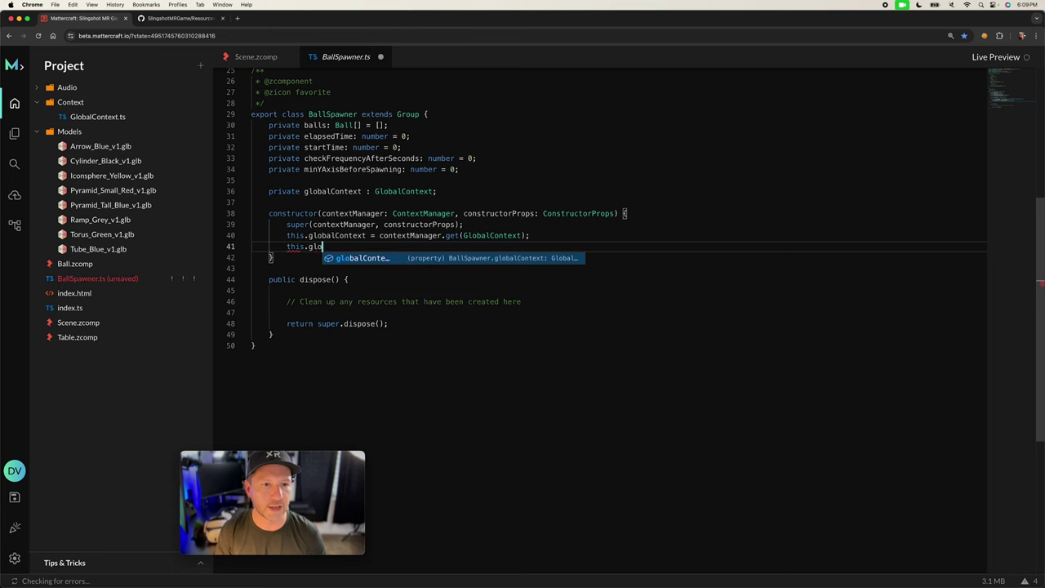
text(balContext.)
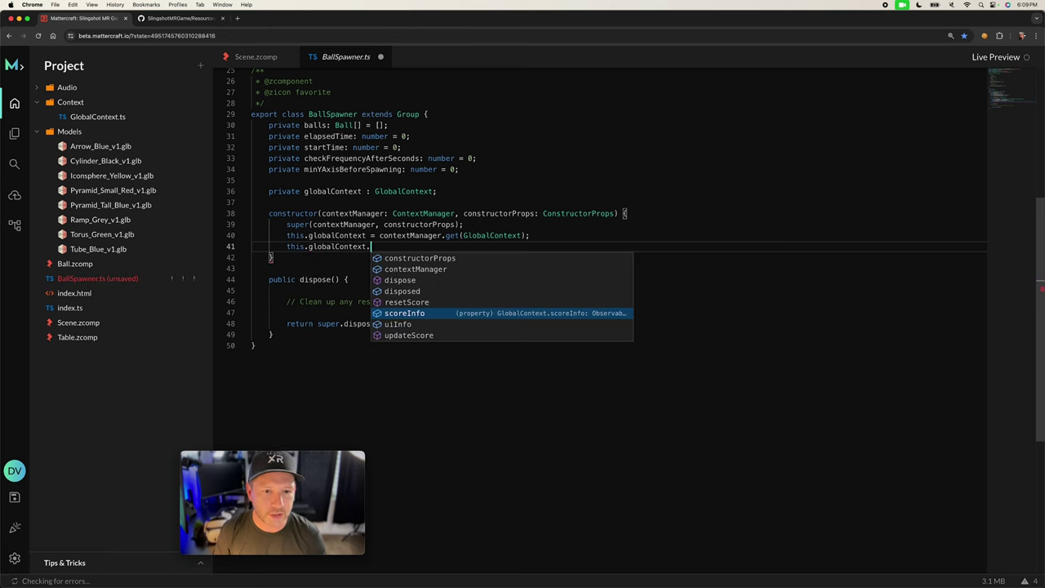
key(Down)
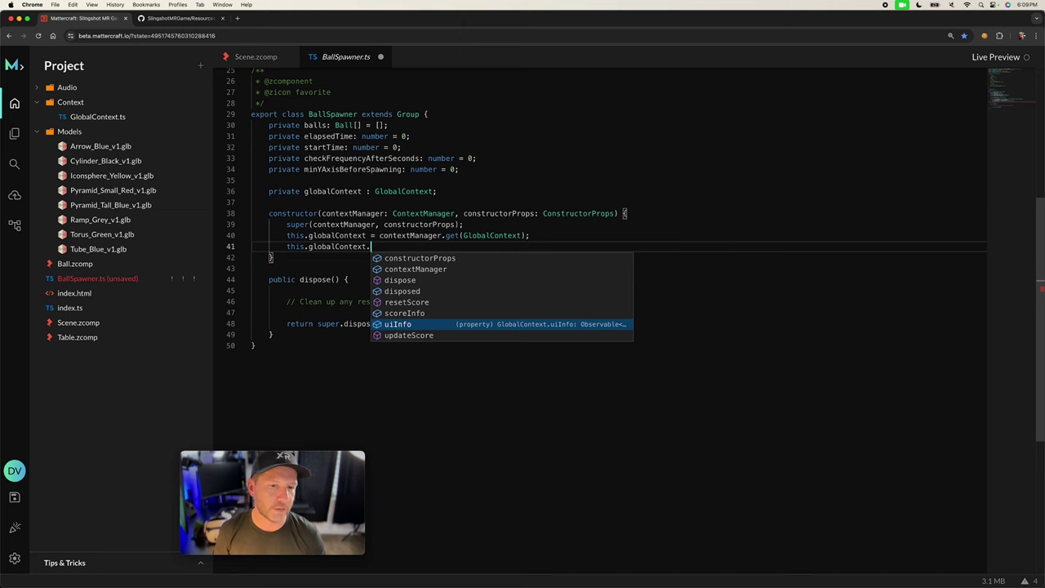
key(shift+Home)
key(BackSpace)
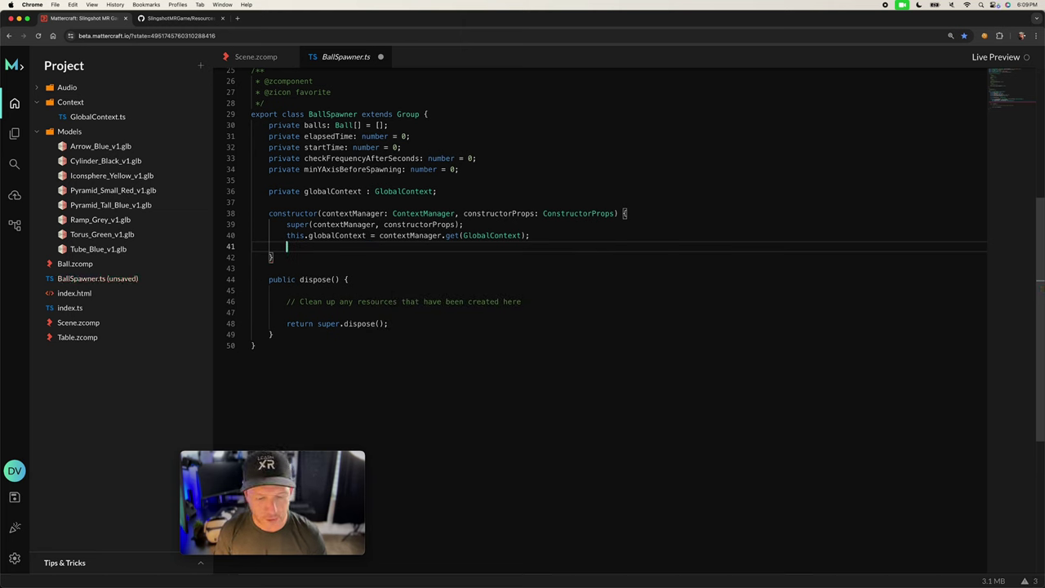
text(this.ch)
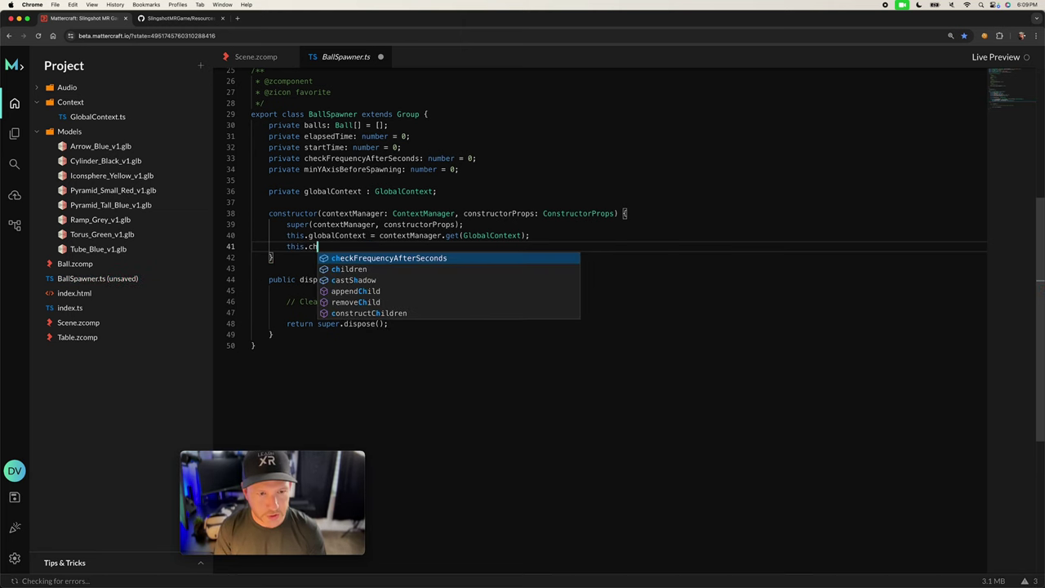
text(eck)
key(Tab)
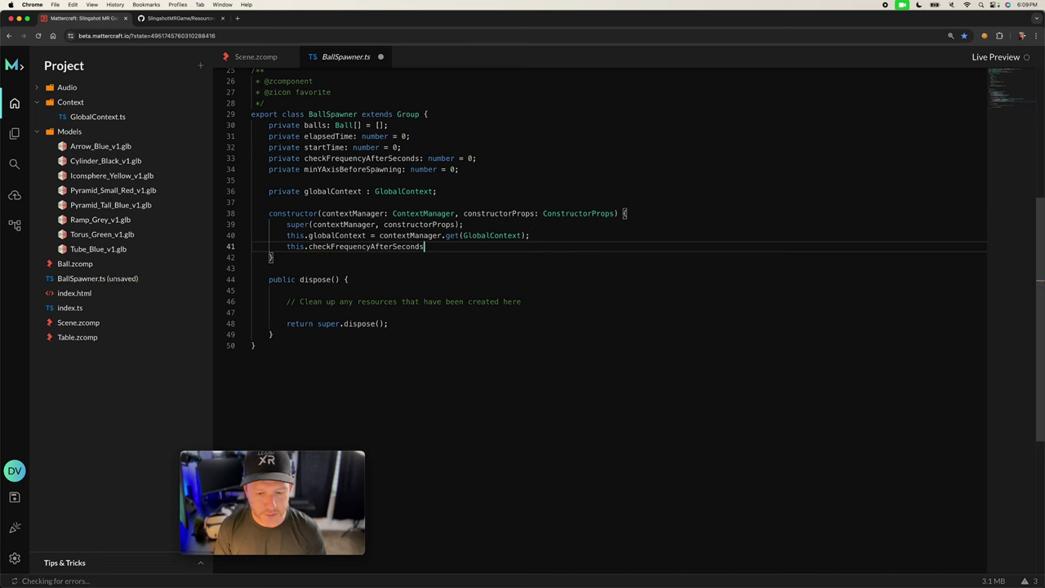
text(= cons)
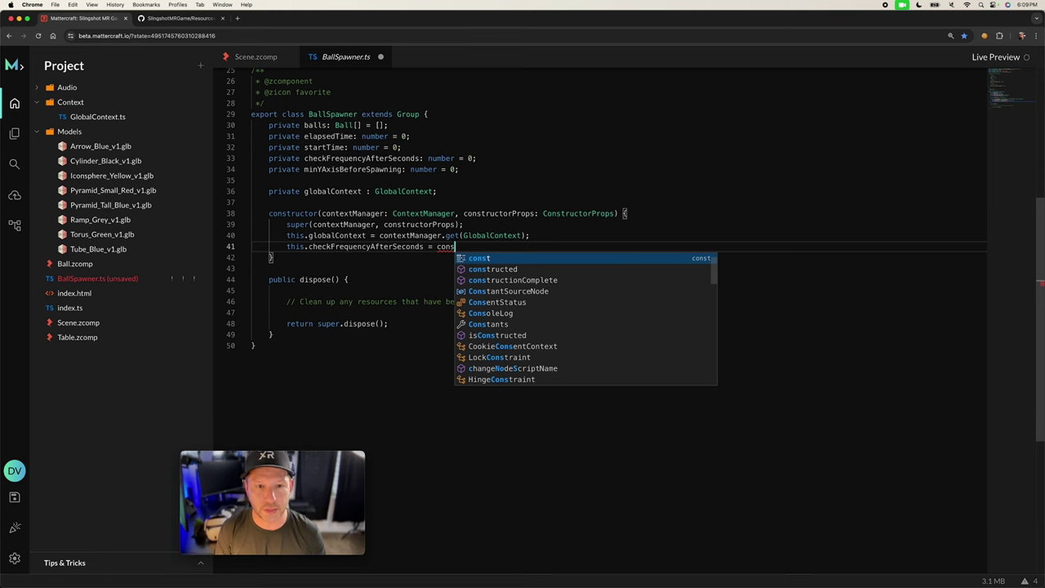
key(BackSpace)
key(BackSpace)
key(BackSpace)
key(BackSpace)
text(co)
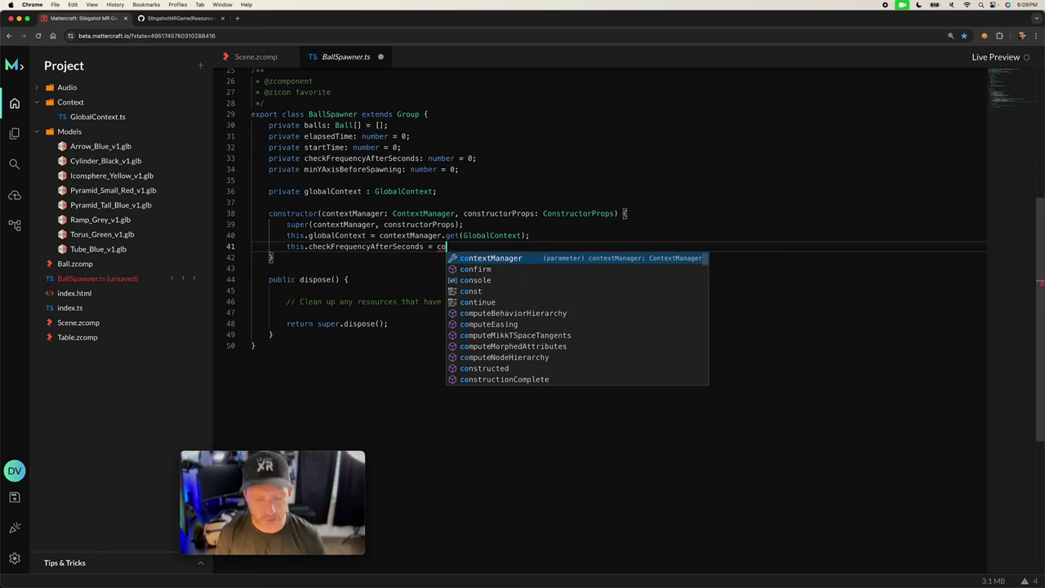
text(nstructorProps.)
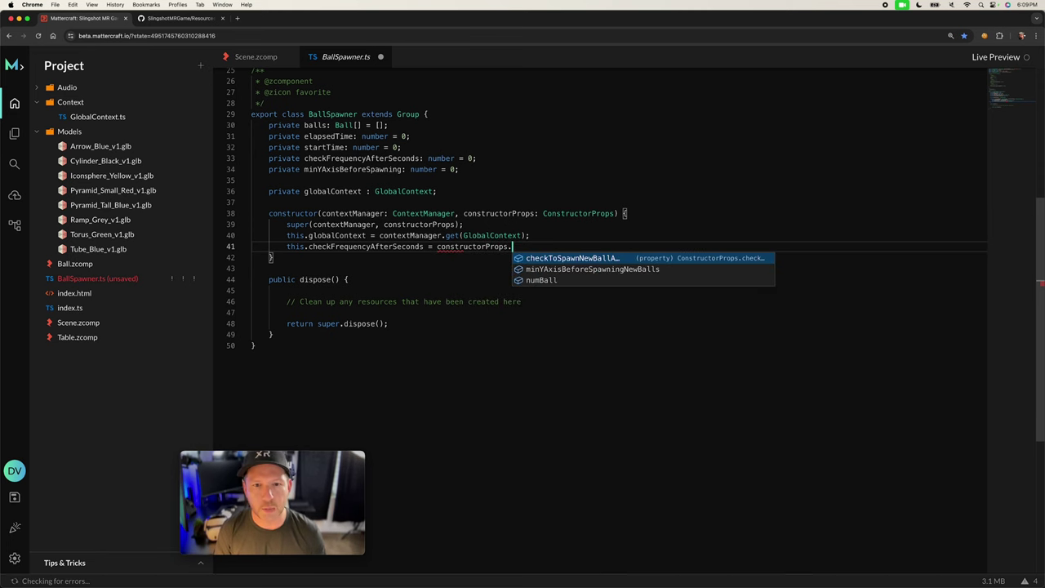
key(Return)
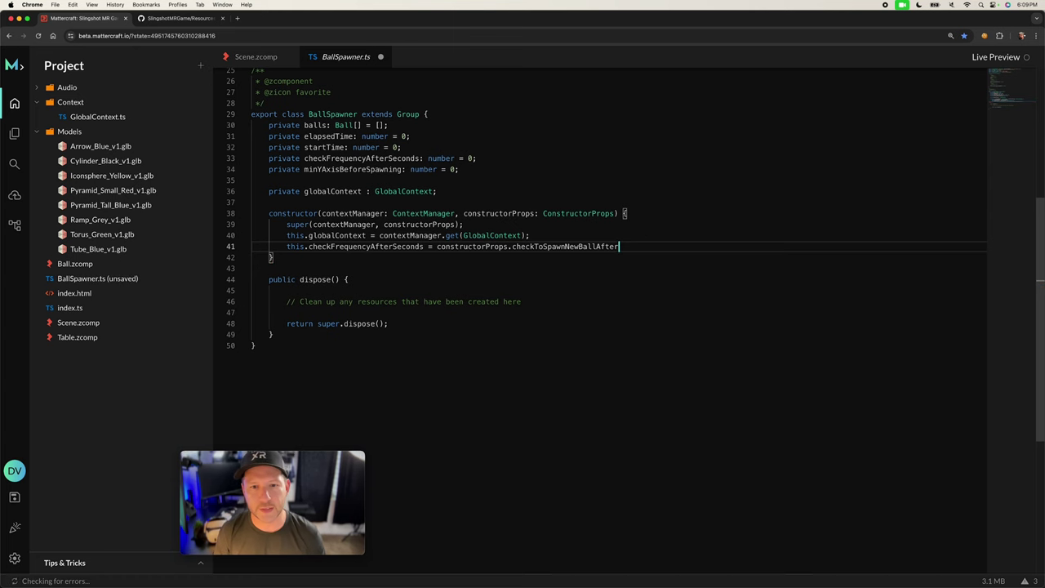
text(;)
key(Return)
- Set this.minYAxisBeforeSpawning from constructorProps.minYAxisBeforeSpawningNewBalls
text(this.)
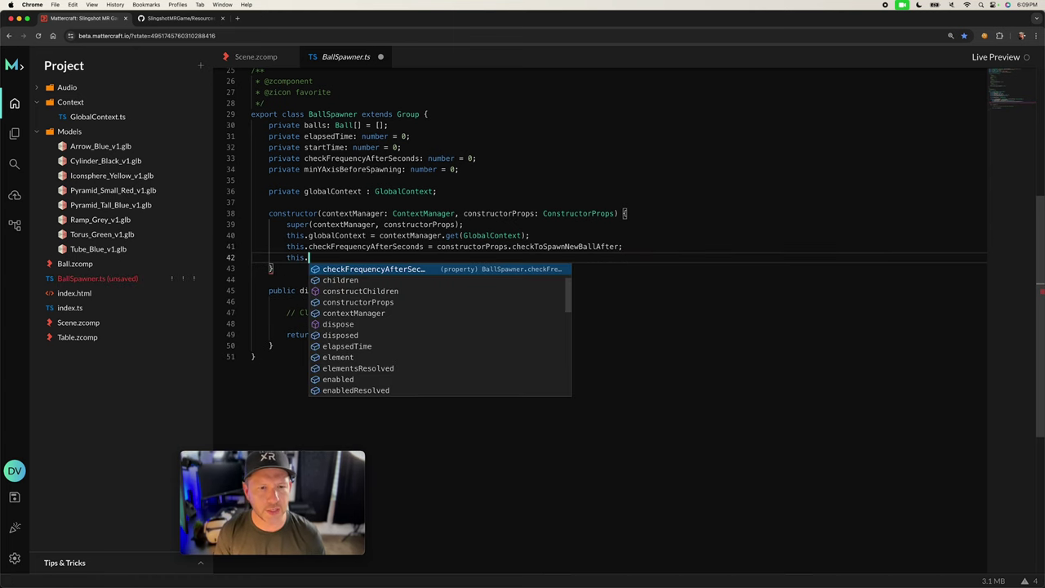
text(m)
key(Return)
text(= con)
key(Return)
text(.)
key(Down)
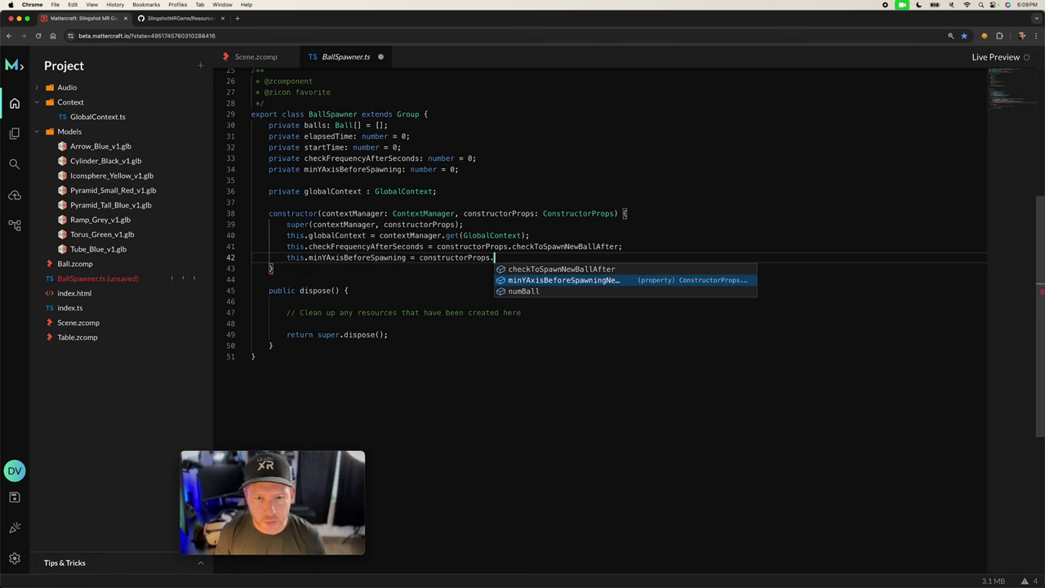
key(Return)
text(;)
key(shift+Up)
key(shift+Home)
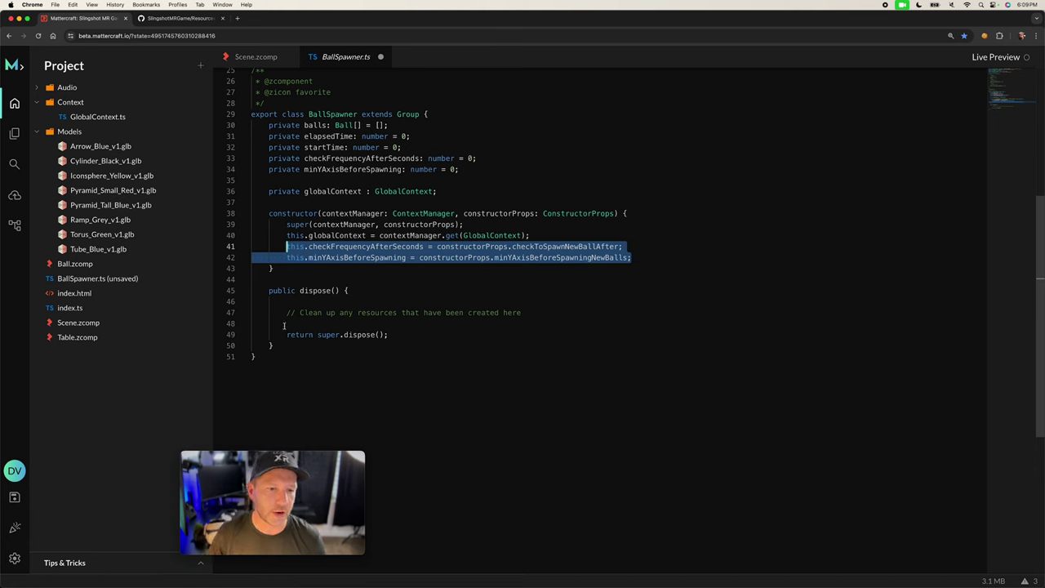
click(670, 259)
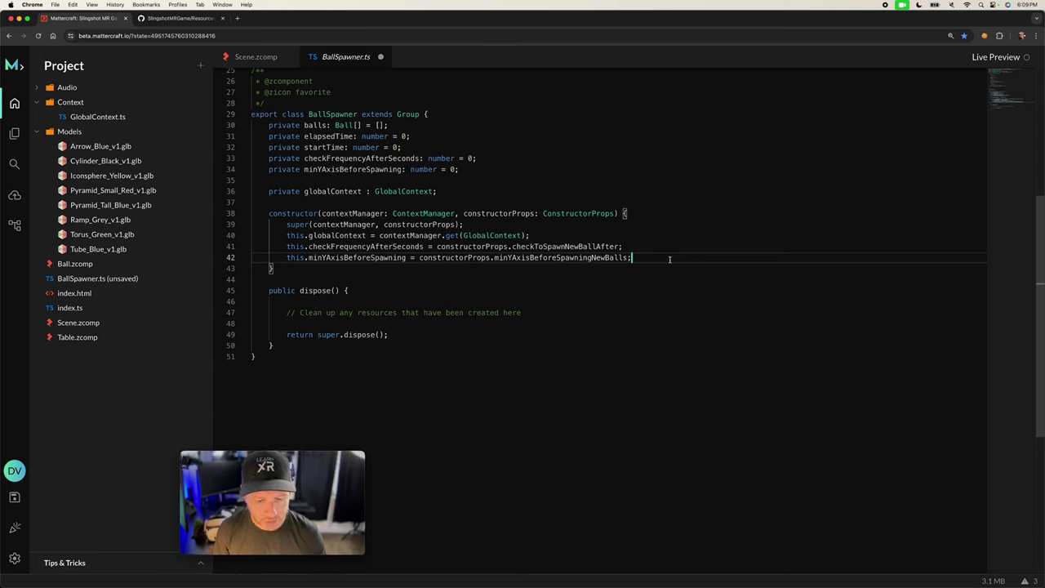
key(Return)
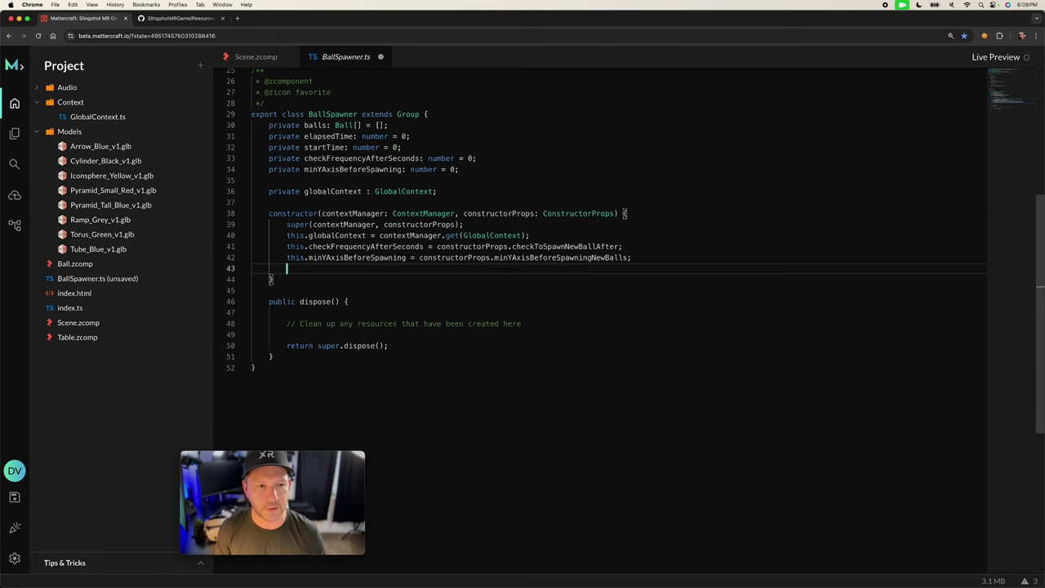
- Register this.frame on useOnBeforeRender(contextManager) in the constructor, ending with a semicolon
click(273, 279)
click(287, 269)
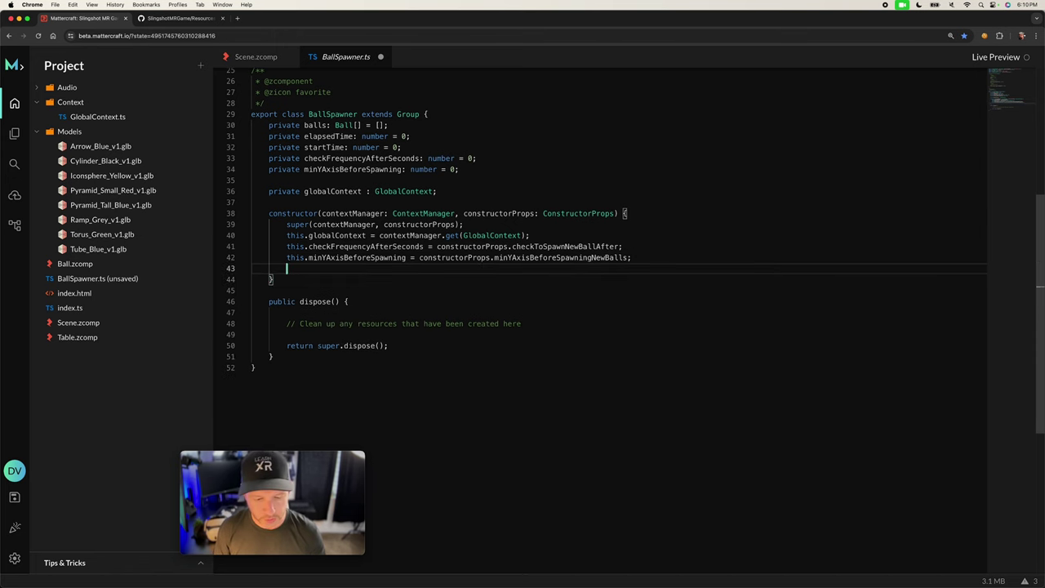
text(this.reg)
key(Tab)
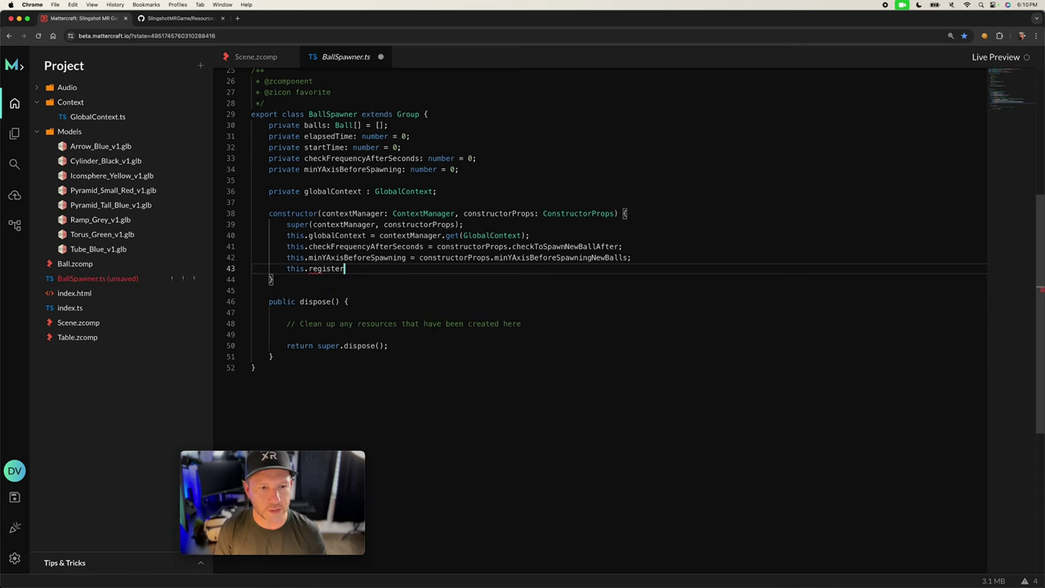
text((us)
text(eOnBeforeRender)
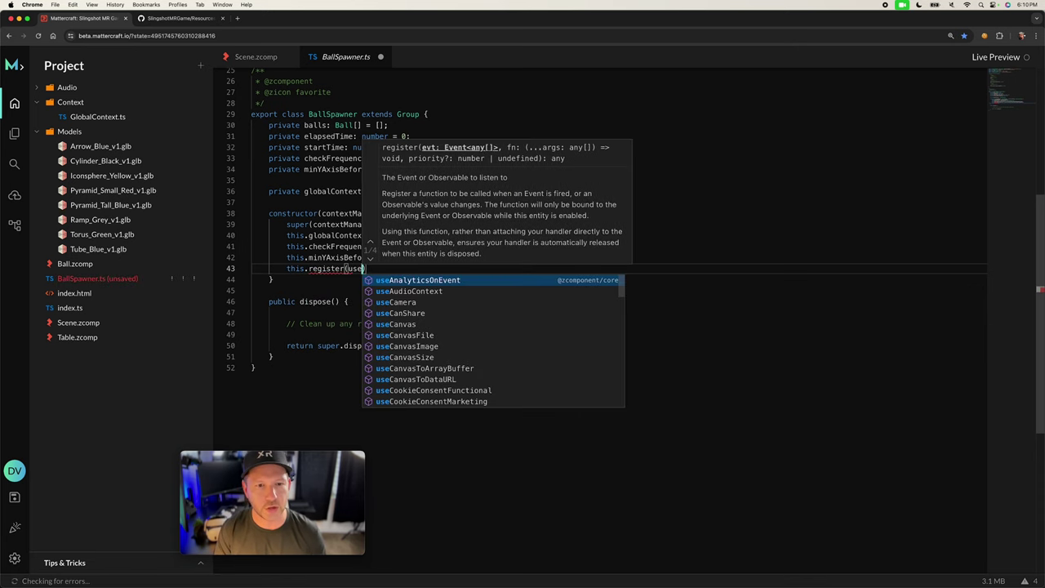
key(Tab)
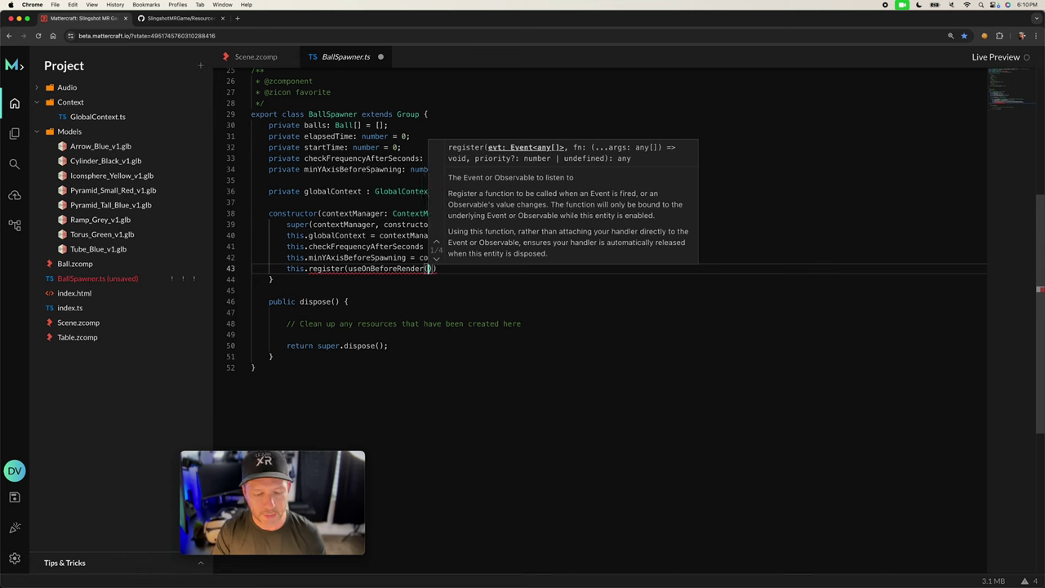
text((contextManager)
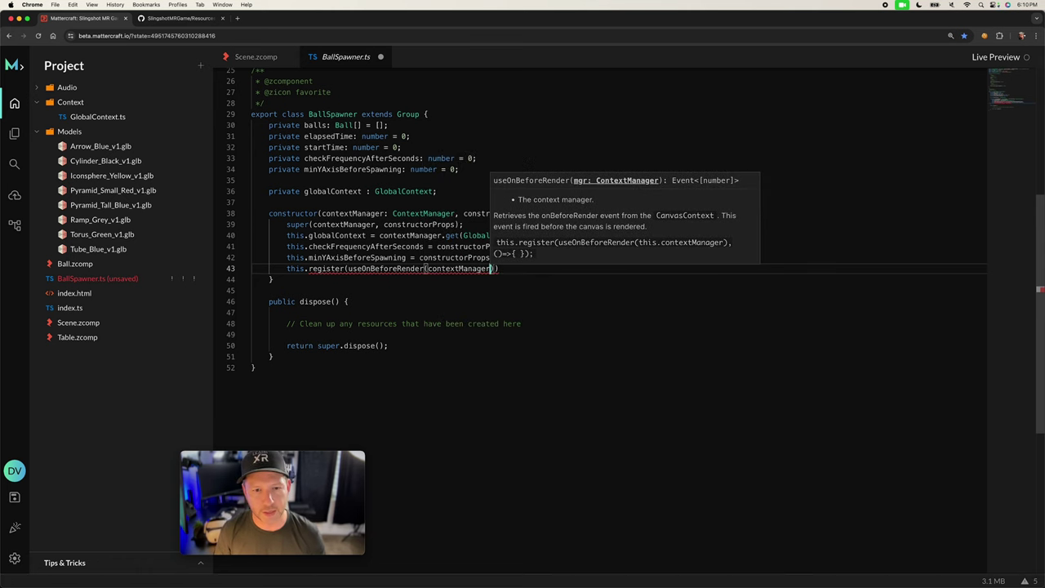
text(), this.fr)
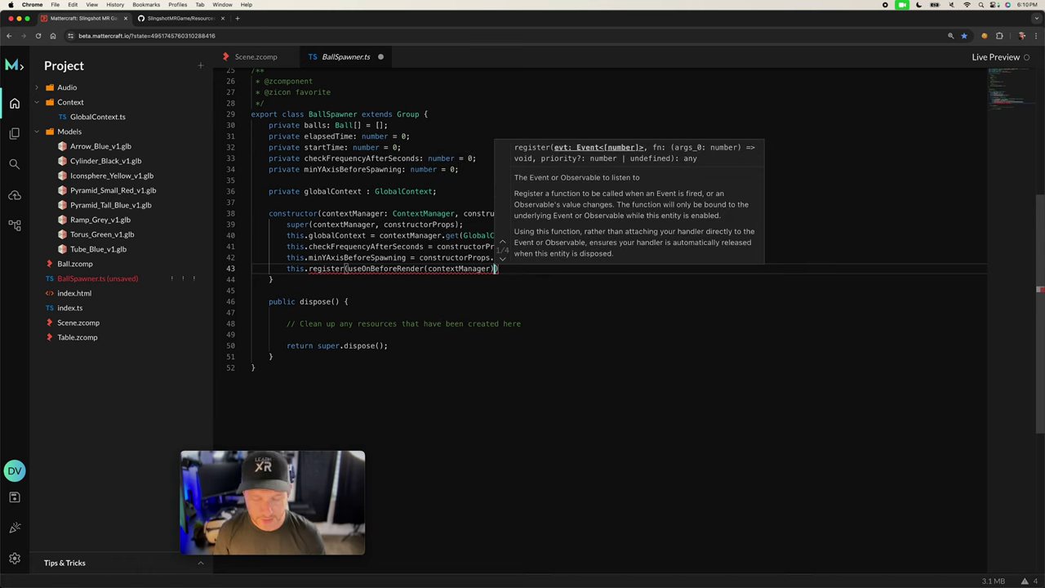
text(ame))
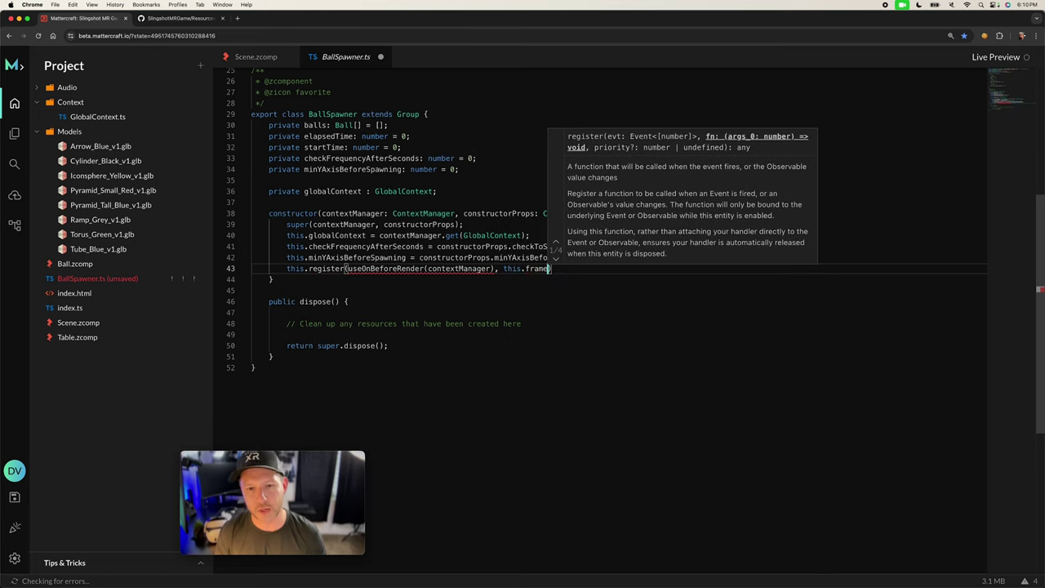
text(;)
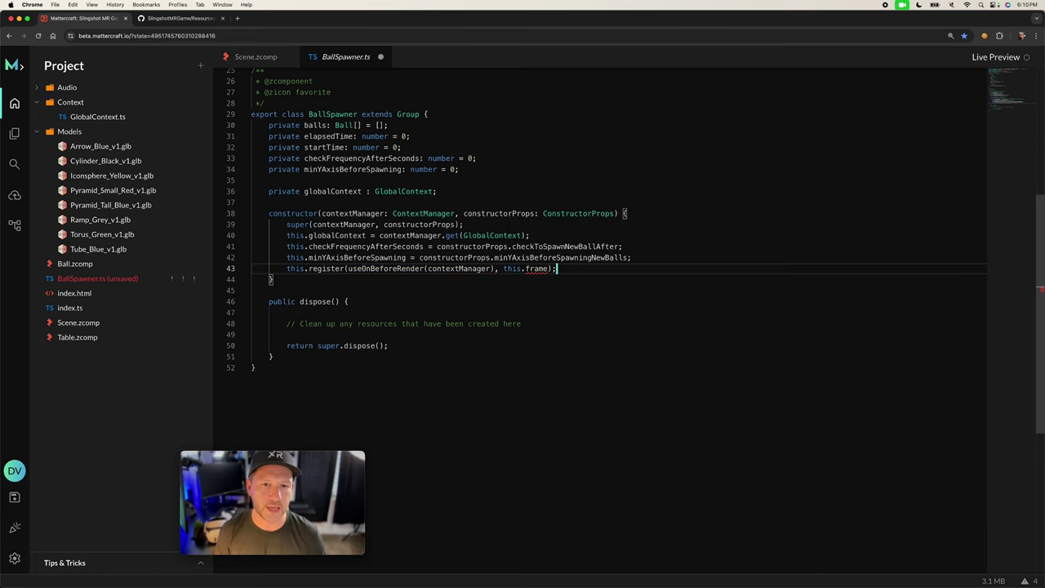
drag(547, 269, 503, 269)
- Begin a private frame = () => { arrow function below the constructor
click(294, 279)
key(Return)
key(Return)
text(private frame)
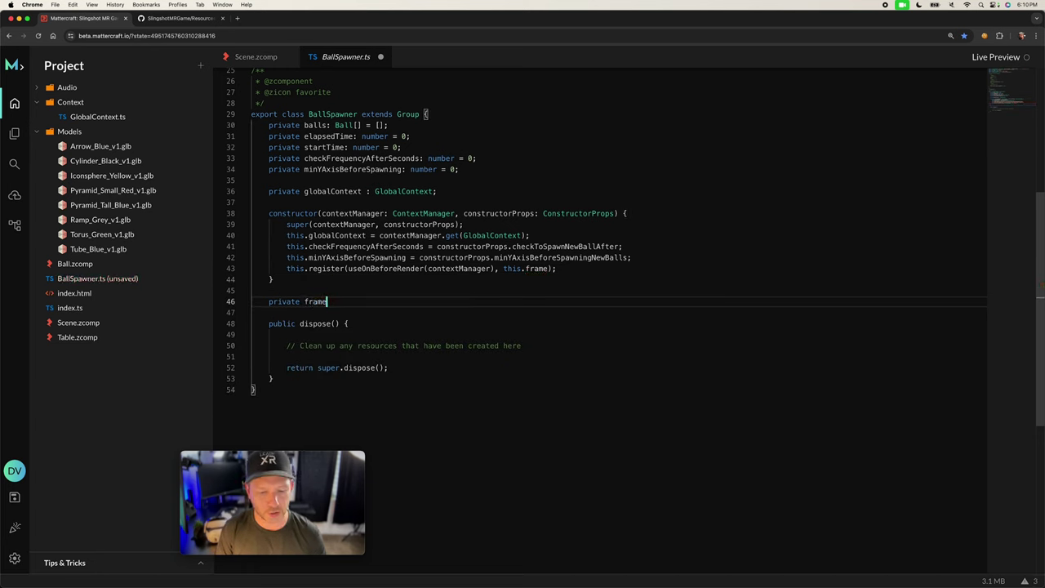
text( = ()
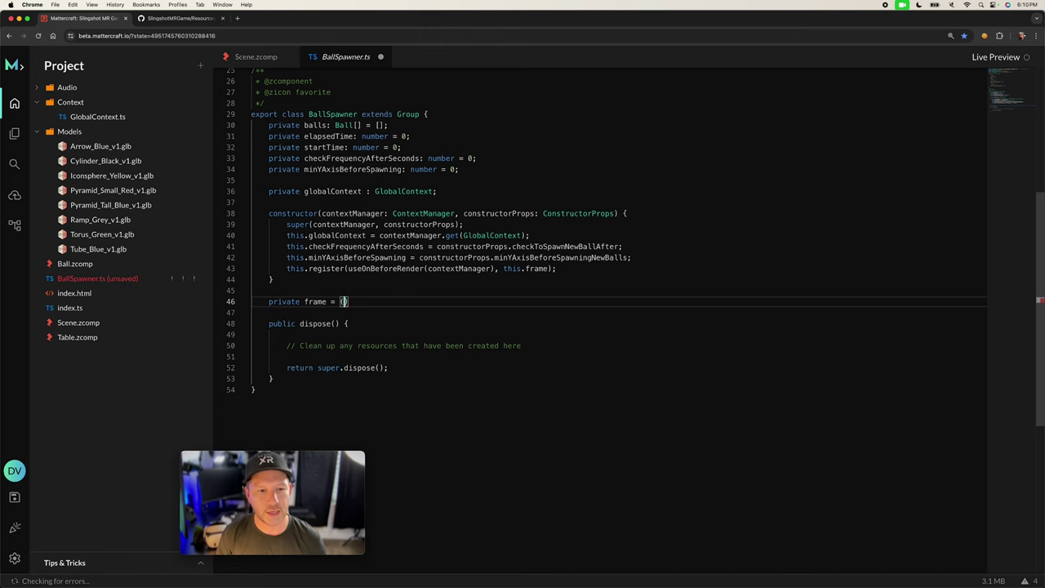
text() => {)
- Close the empty frame function, add private spawnBalls = (numBalls = 5) => {}, and save
key(Return)
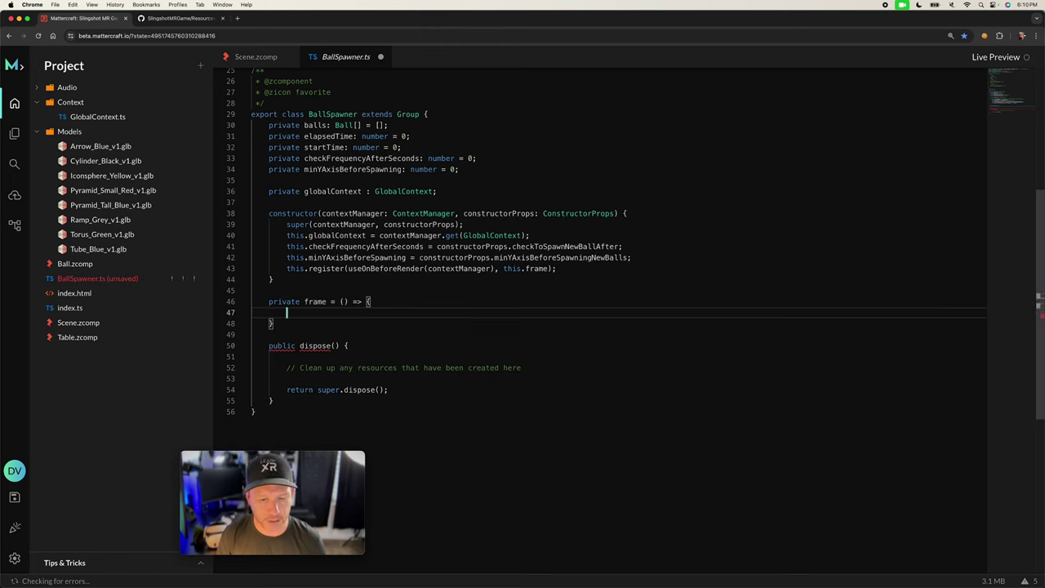
key(Down)
key(Return)
key(Return)
text(private)
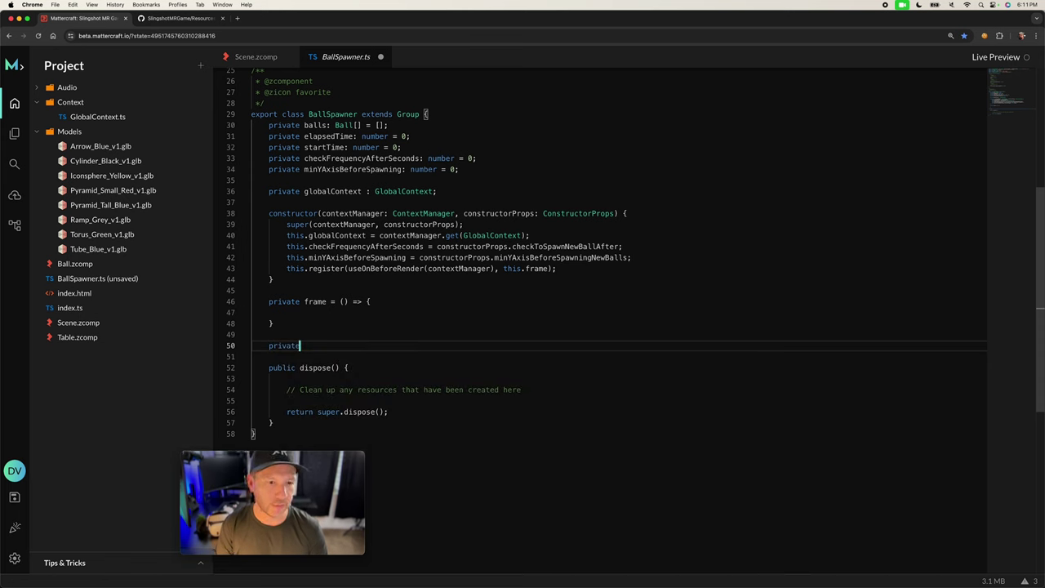
text( sp)
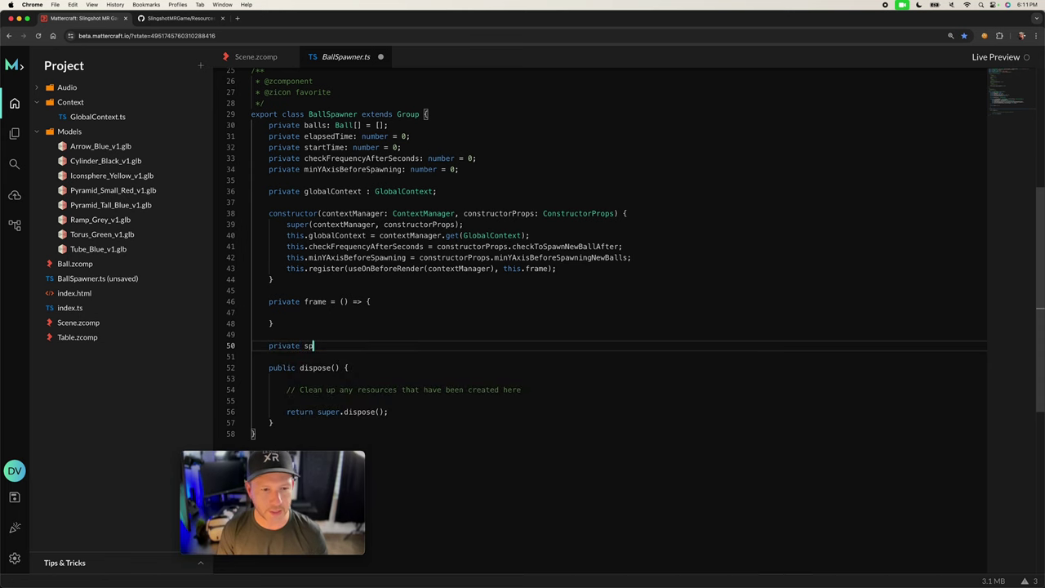
text(awnBall)
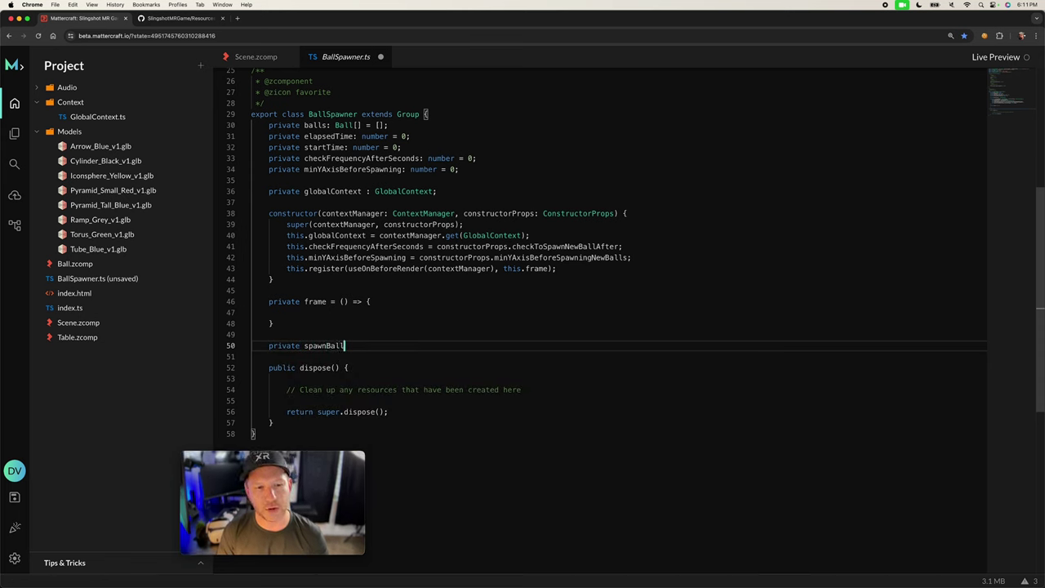
text(Bs = (num)
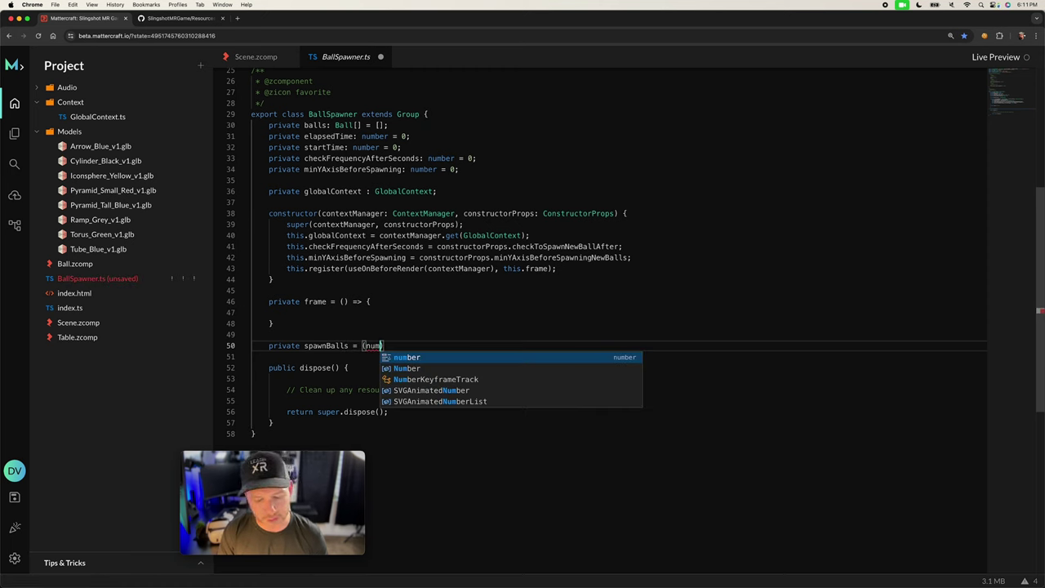
text(Balls = 5)
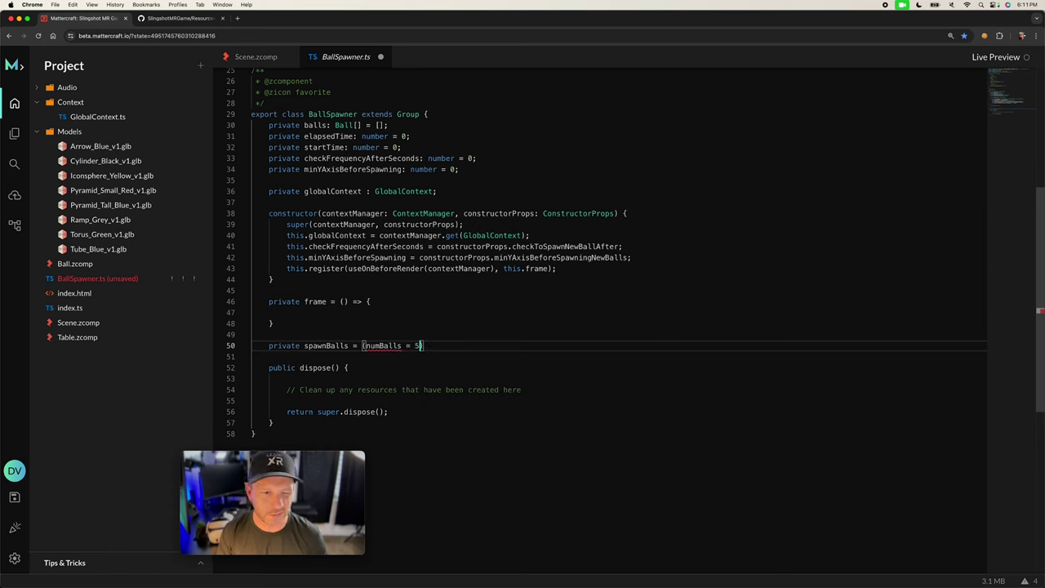
text( => {)
key(Return)
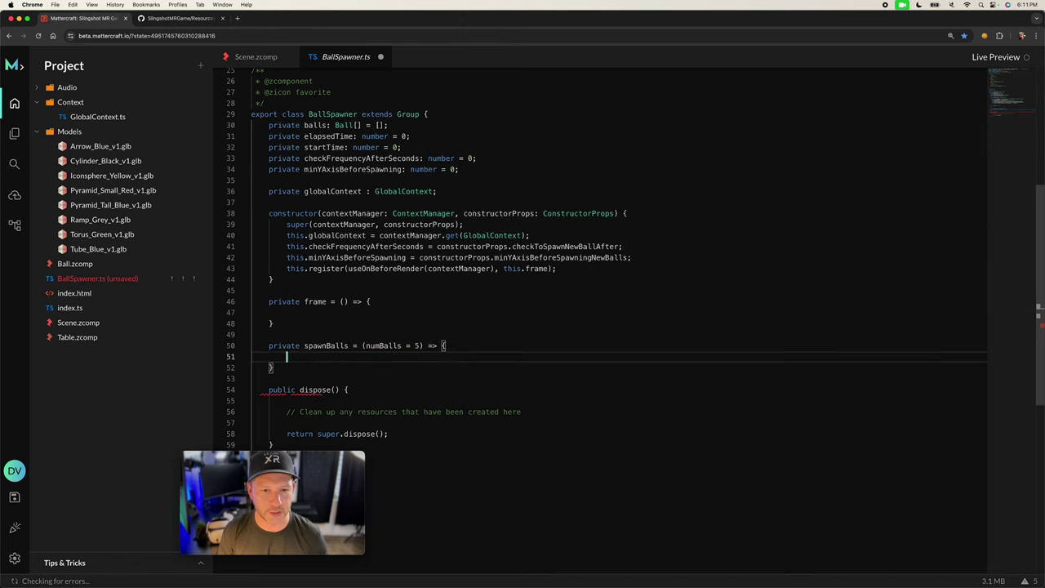
key(super+s)
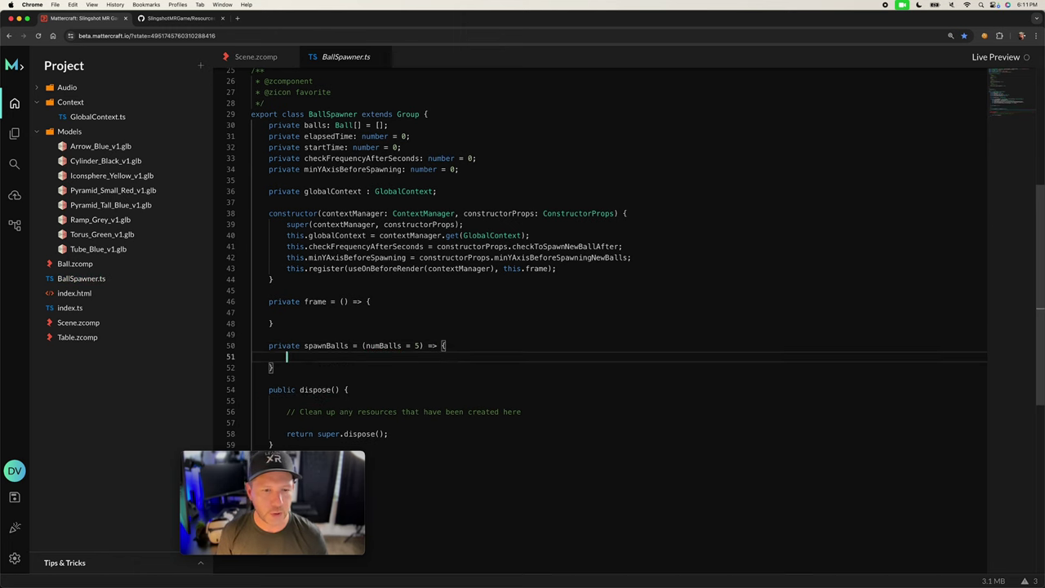
click(440, 316)
key(Tab)
scroll(437, 315, down, 3)
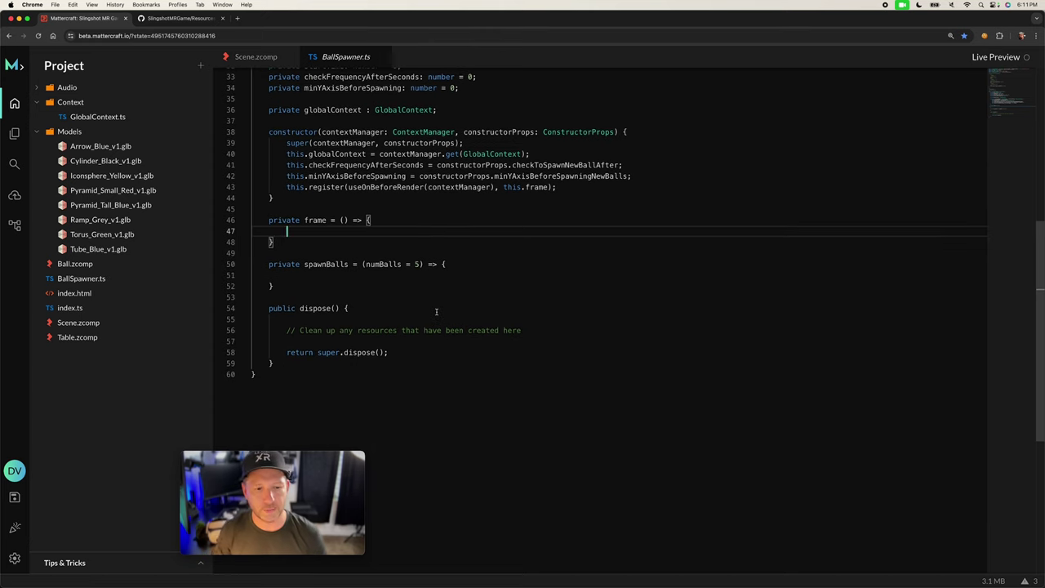
- Inside frame(), set this.elapsedTime to Date.now() minus this.startTime
key(Return)
key(Return)
key(Up)
key(Up)
key(super+s)
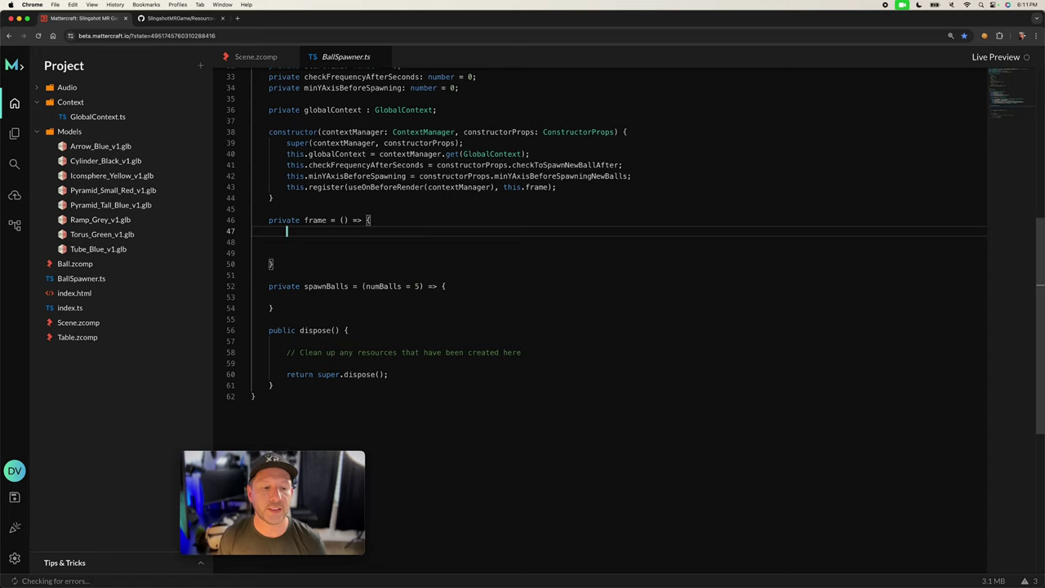
text(this.)
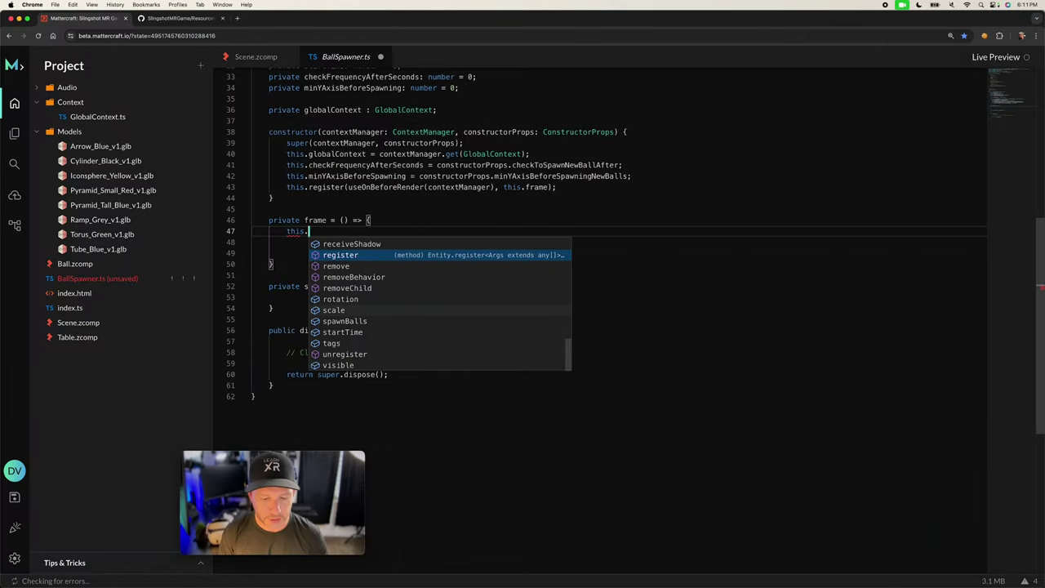
text(elapsedTime = Date)
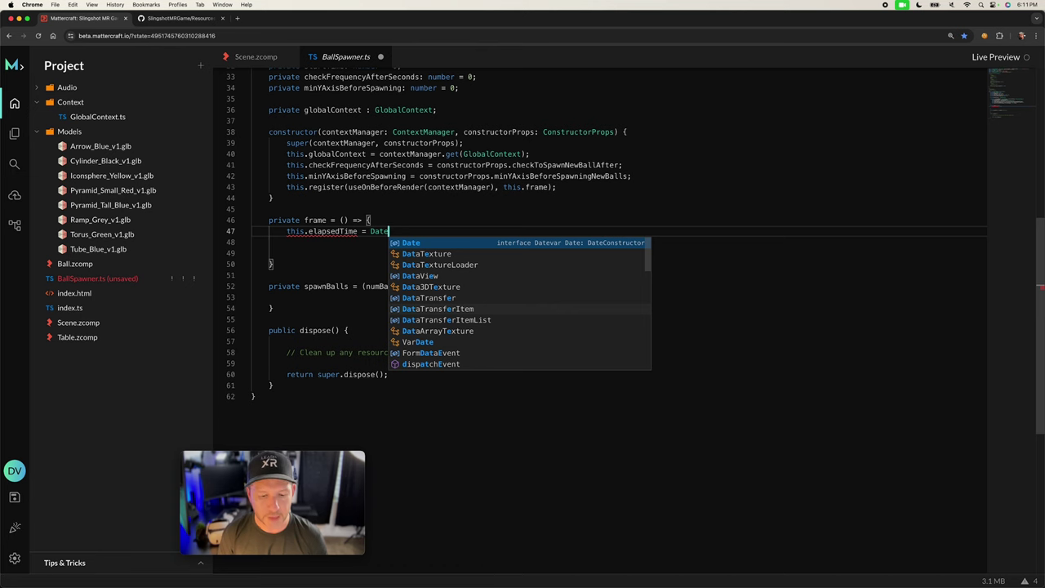
text(.now())
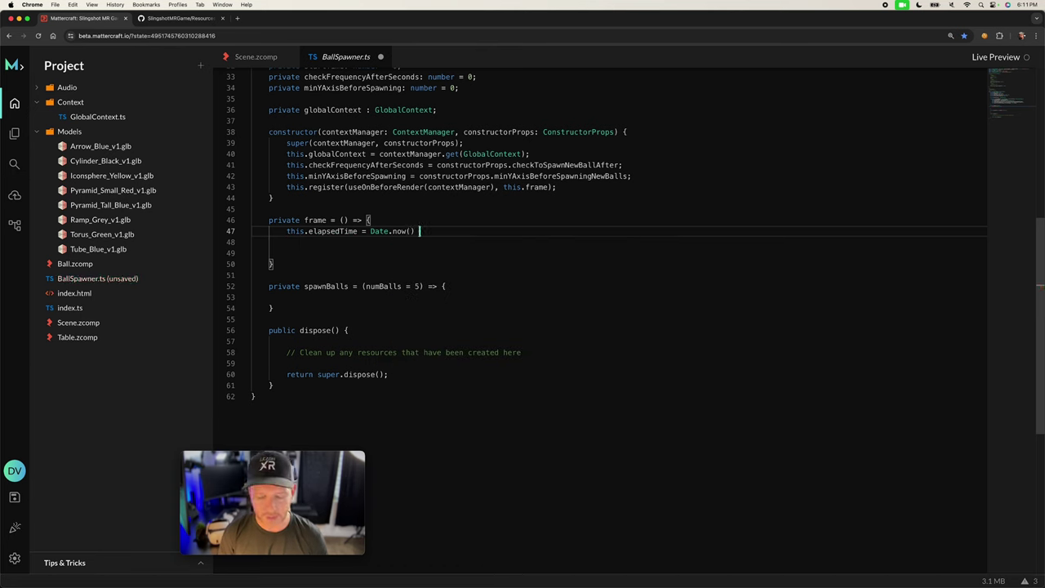
text( - this.star)
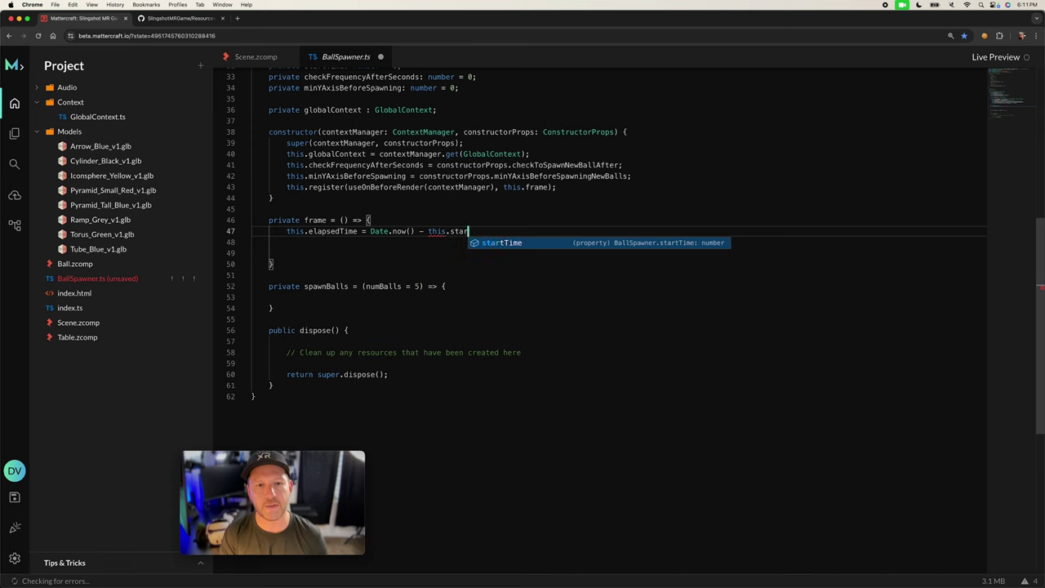
text(tTime;)
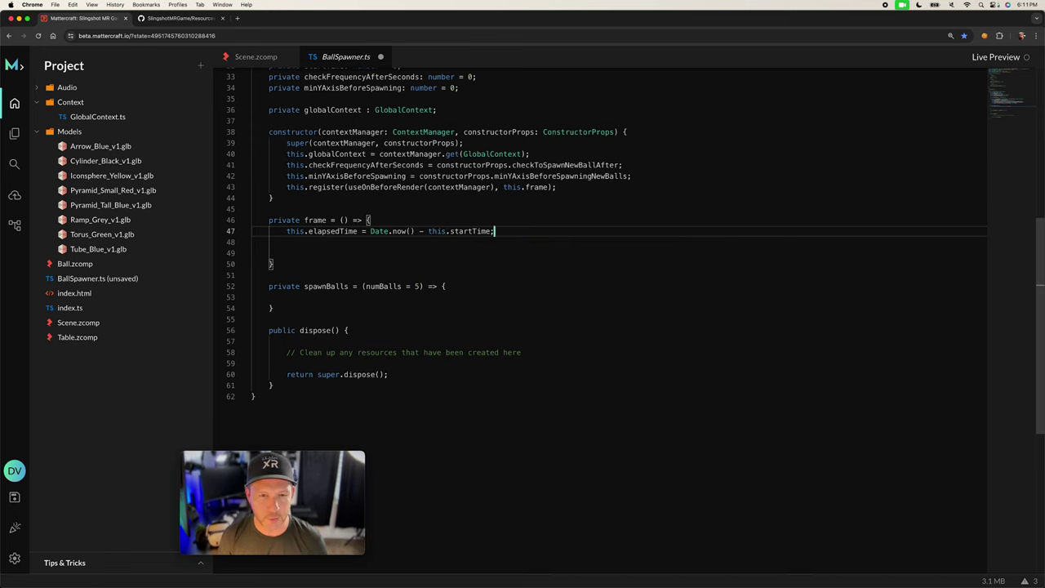
key(Return)
key(Up)
- Open an if block testing elapsedTime / 1000 >= checkFrequencyAfterSeconds, and begin declaring ballsAboveMin
click(308, 232)
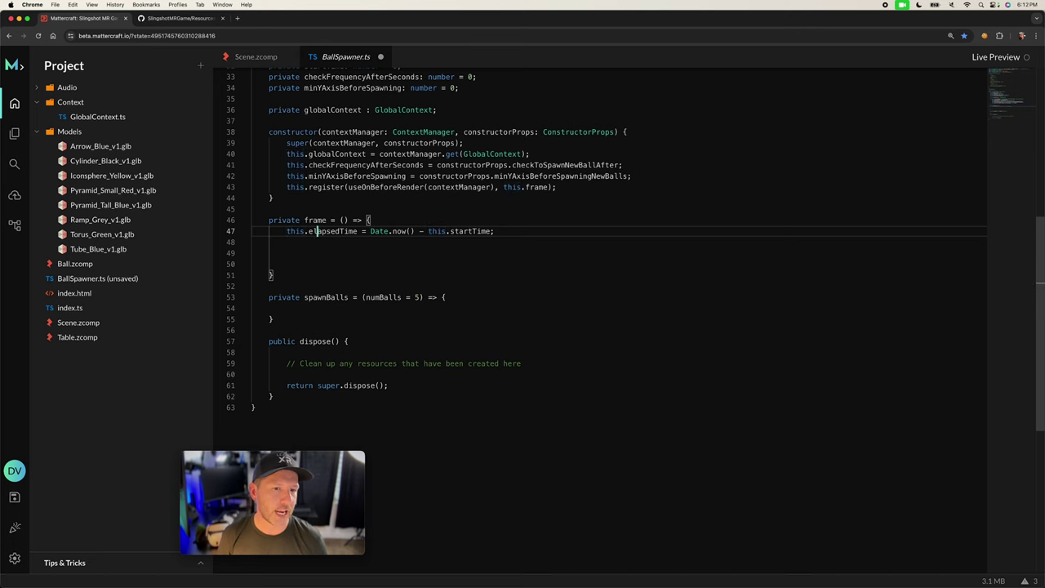
key(Down)
text(i)
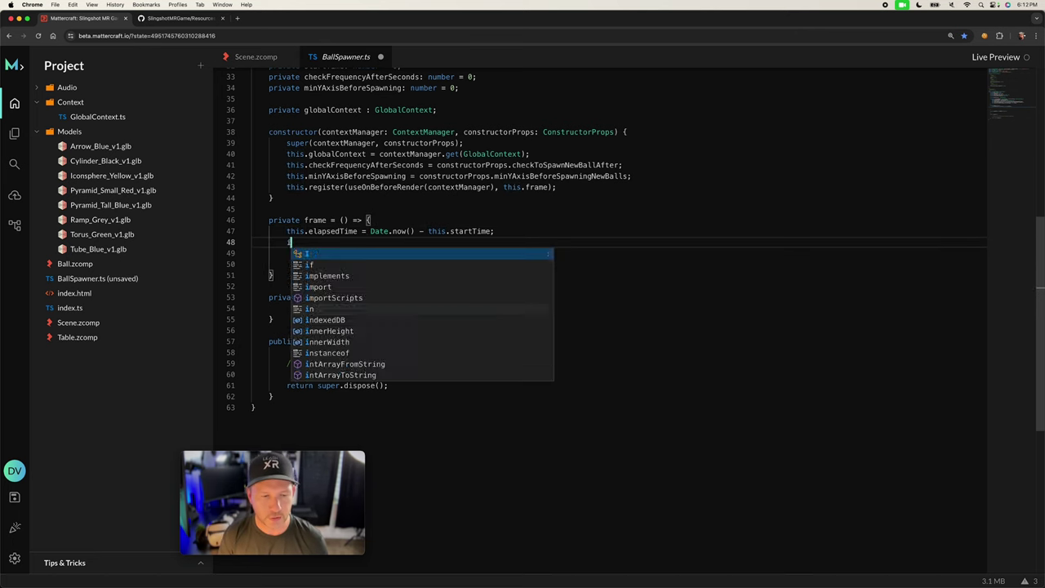
text(f((this.)
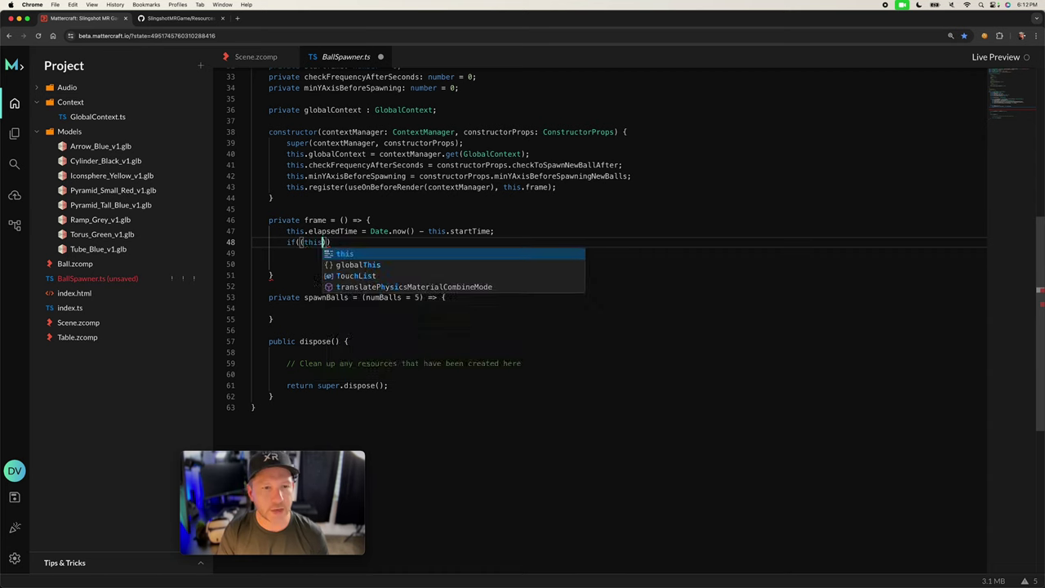
text(el)
key(Return)
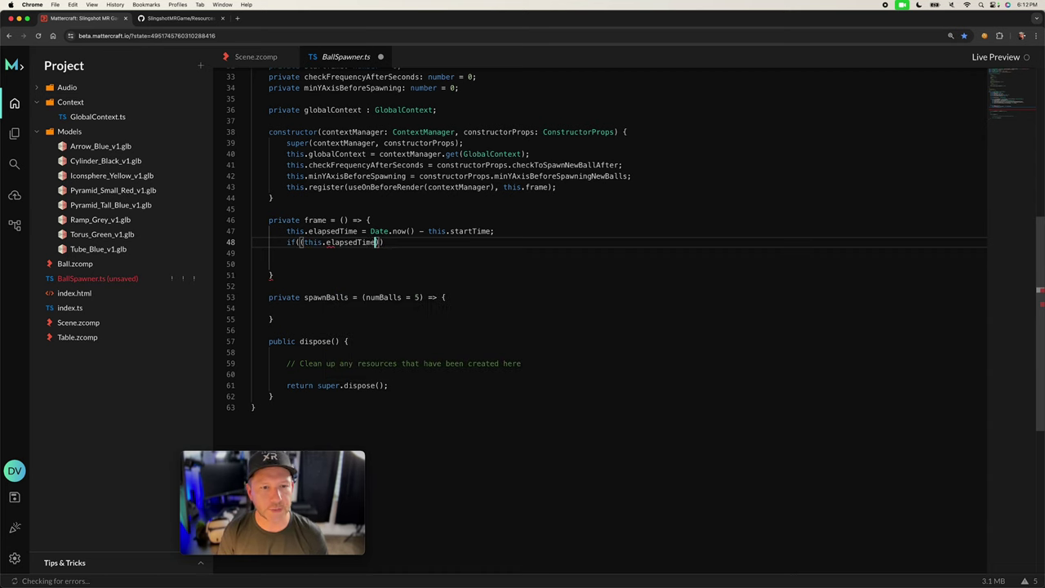
text(/ 1000)
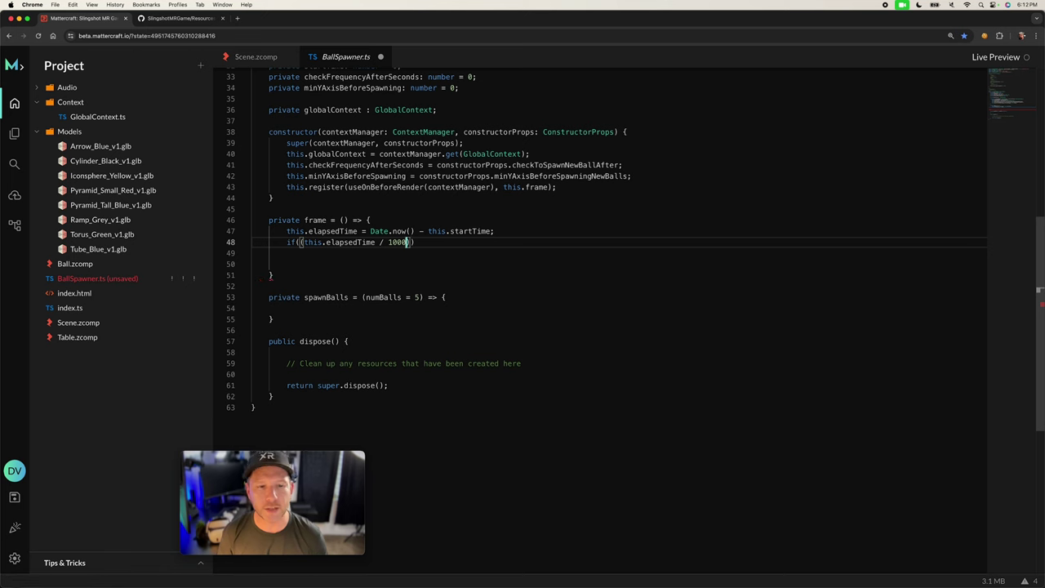
text())
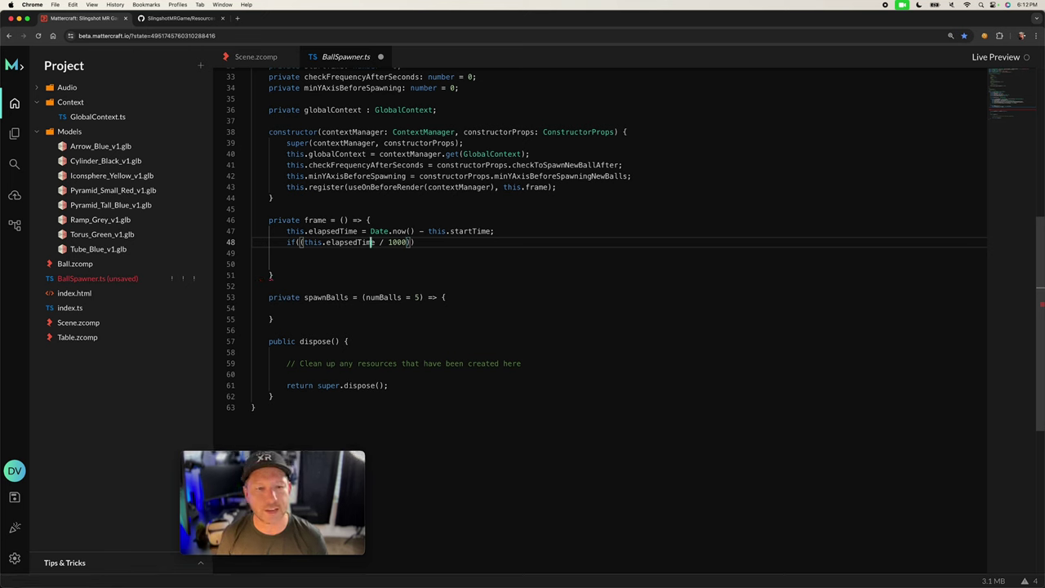
click(391, 241)
key(End)
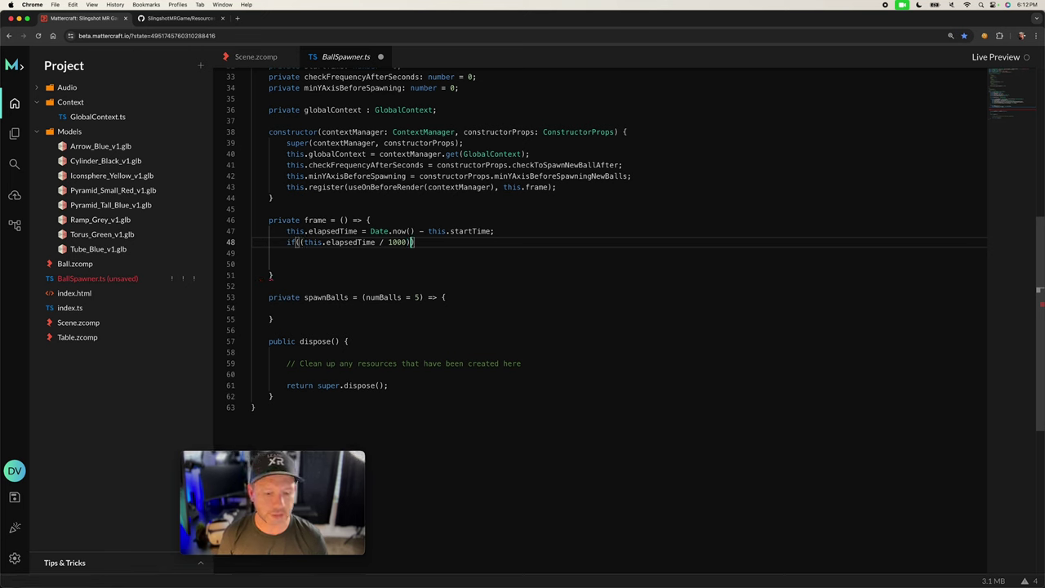
key(Left)
text(>=)
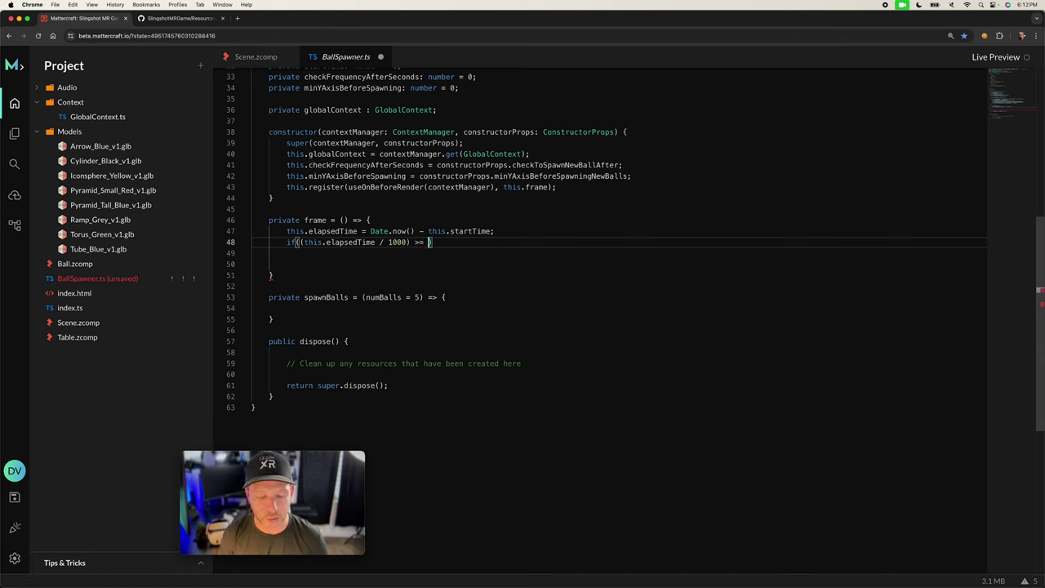
text( this.check)
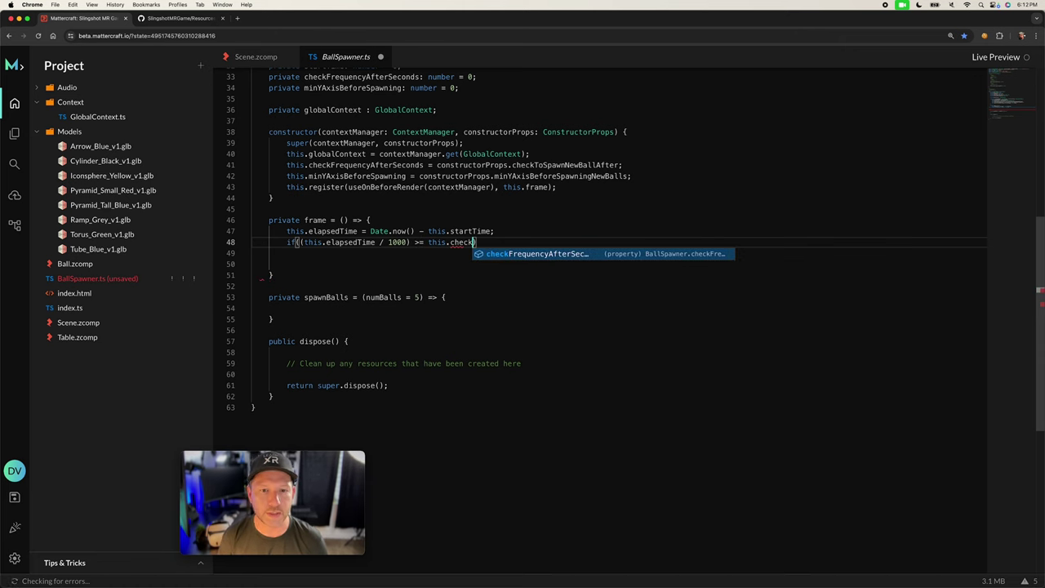
key(Return)
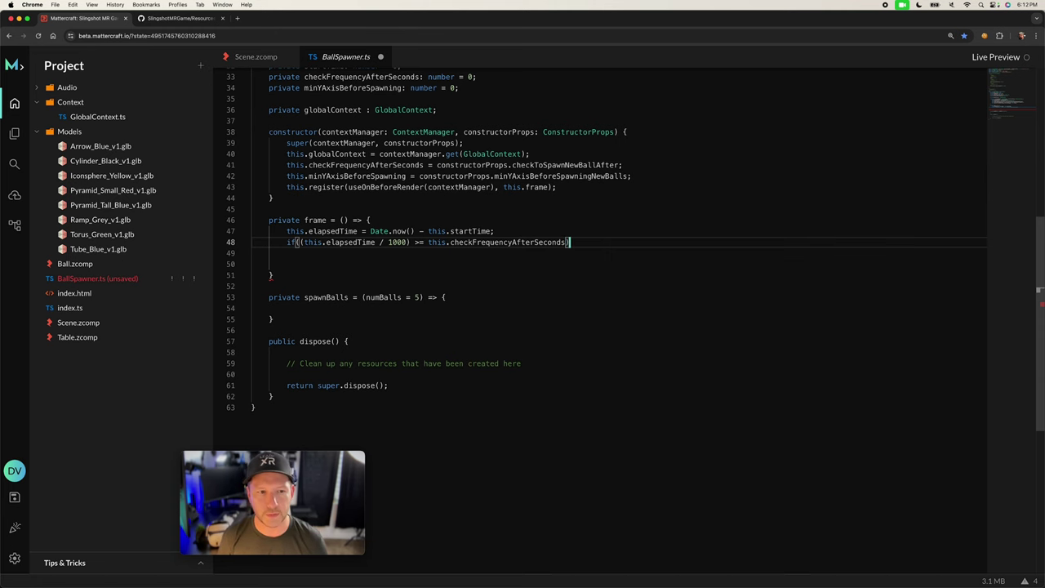
key(Return)
text({)
key(Return)
text(const)
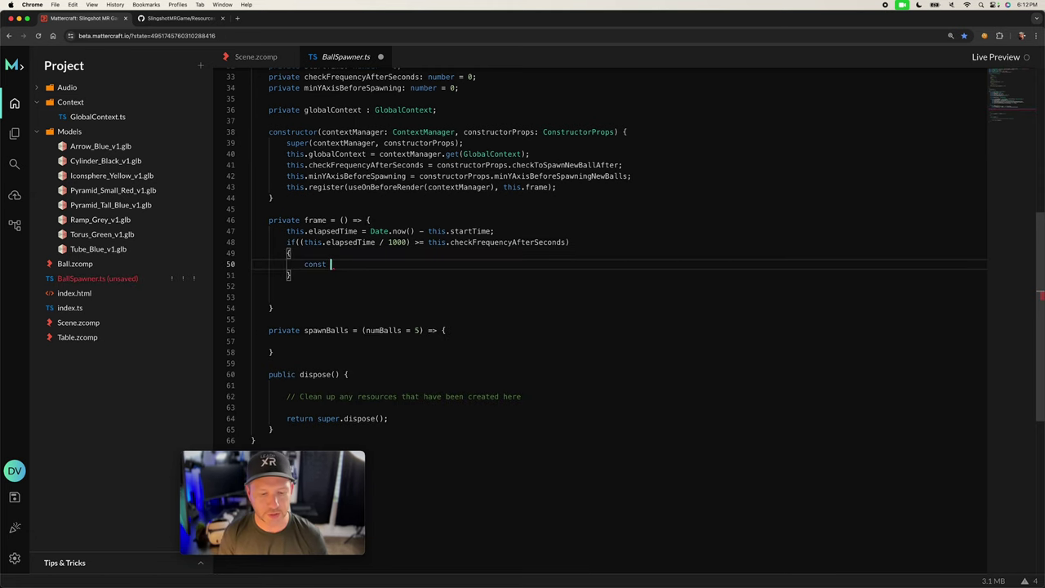
text( ballsAboveMin =)
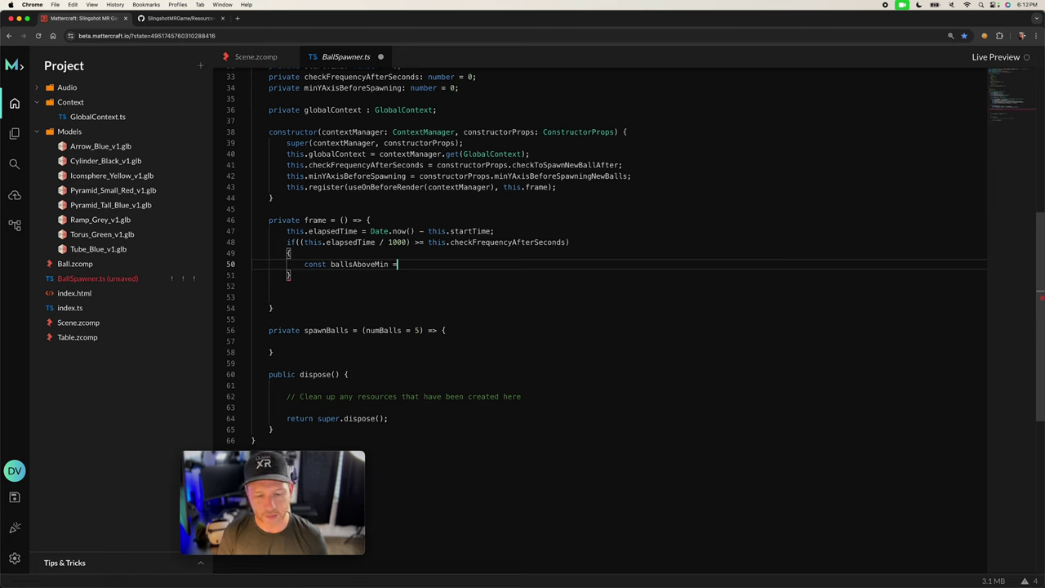
text( this.bal)
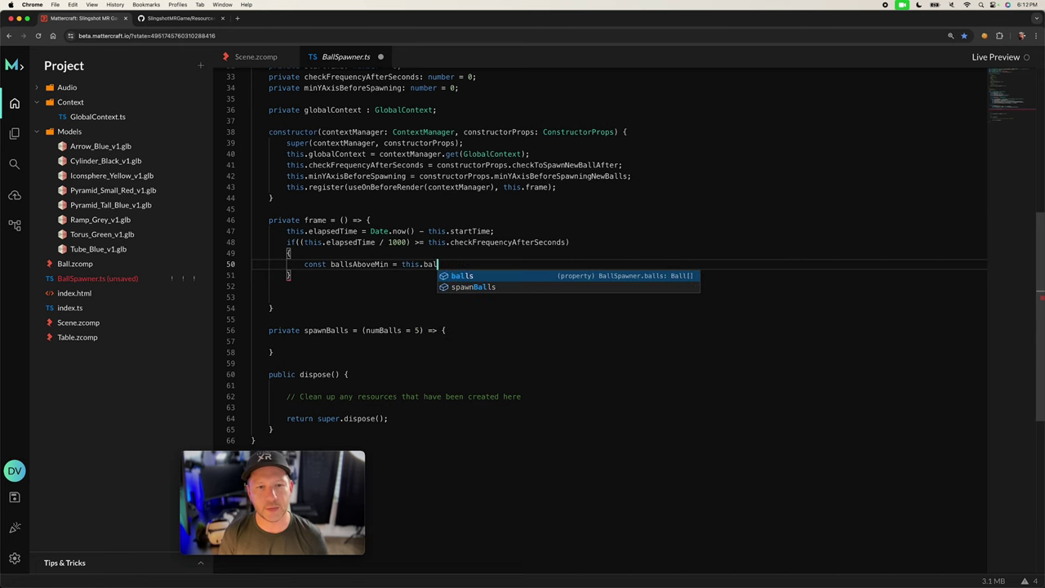
- Assign ballsAboveMin with this.balls.find, getting each ball's ballMesh via nodeByLabel.get("Ball")
key(Tab)
text(.find)
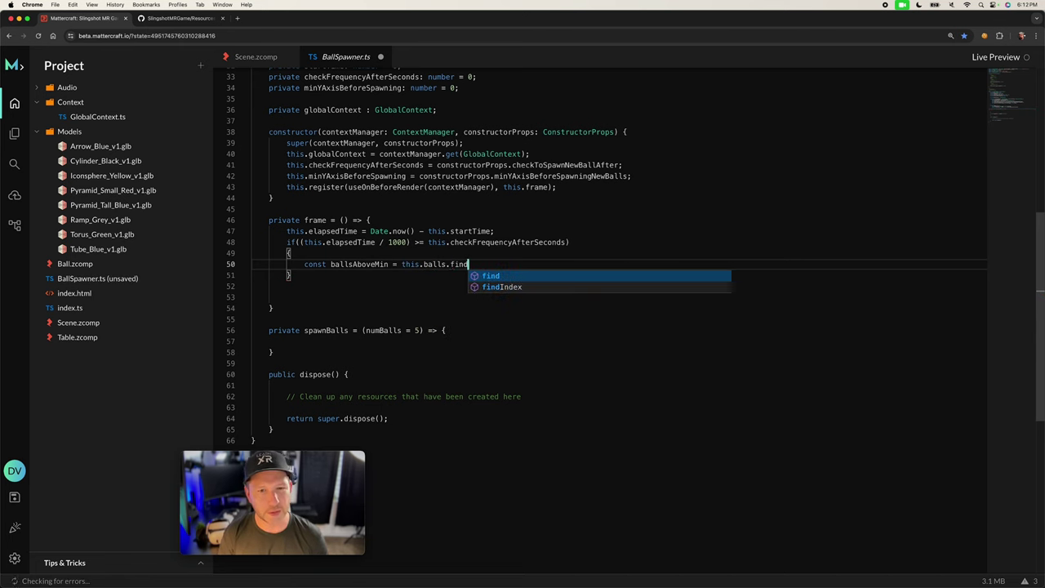
text(()
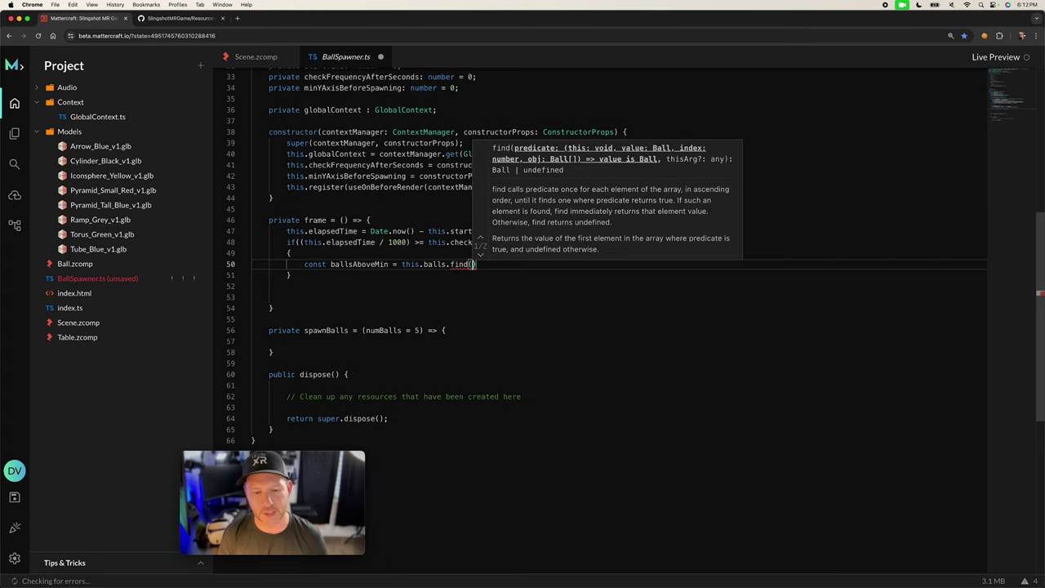
text(b =>)
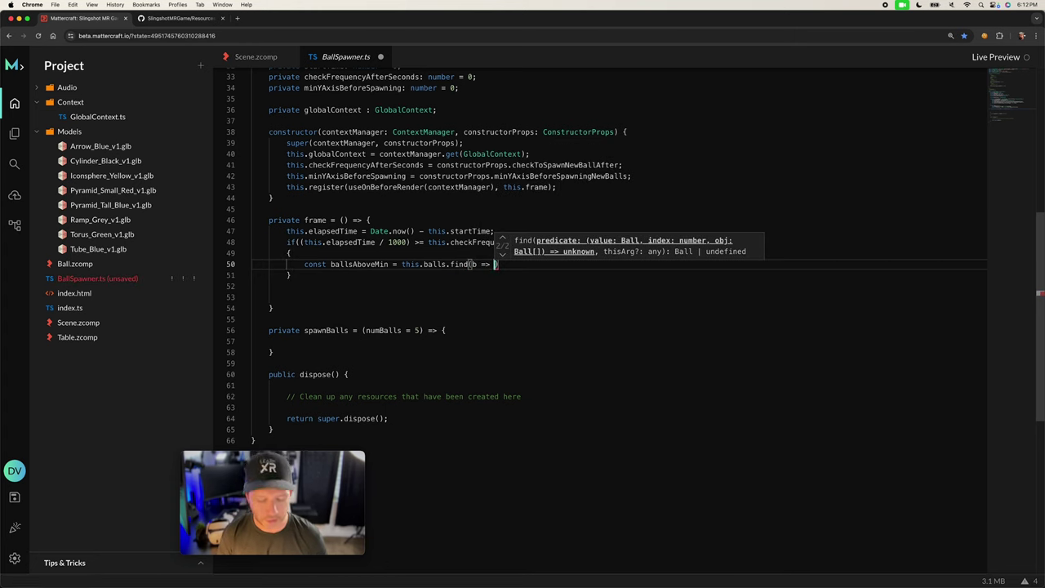
text( ()
key(Return)
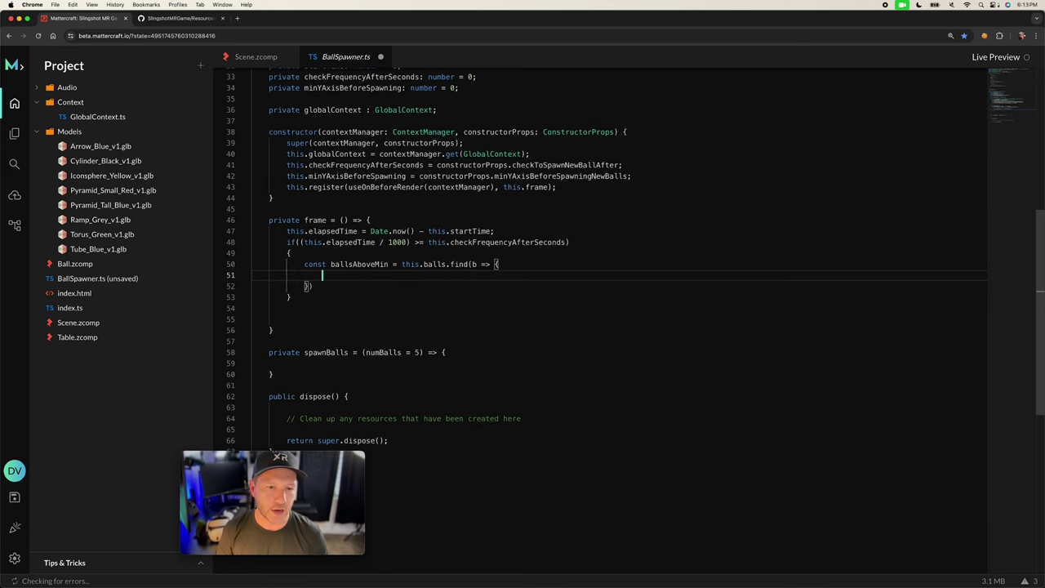
text(let)
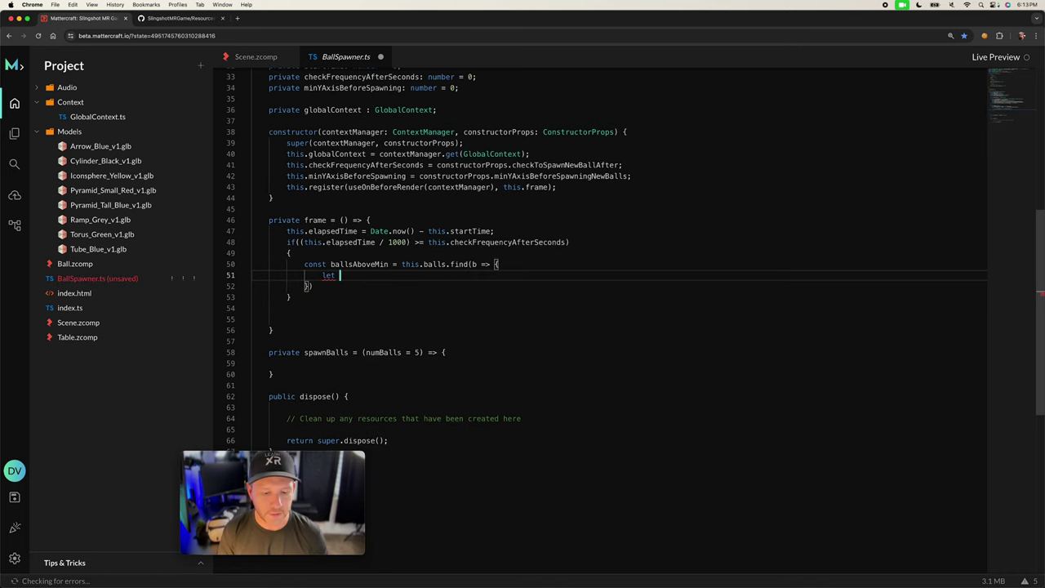
text(ball)
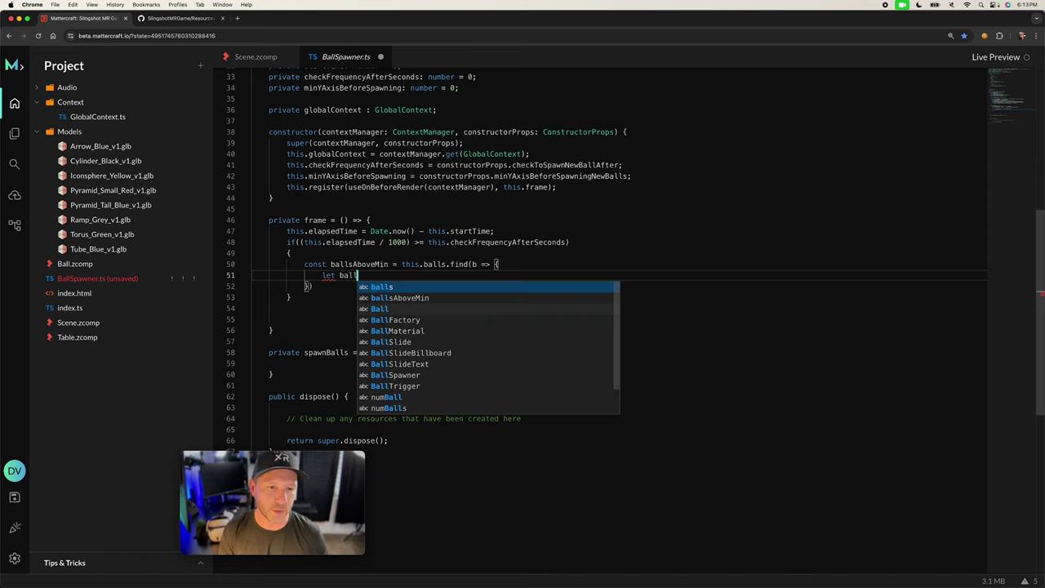
text(Mesh = b.no)
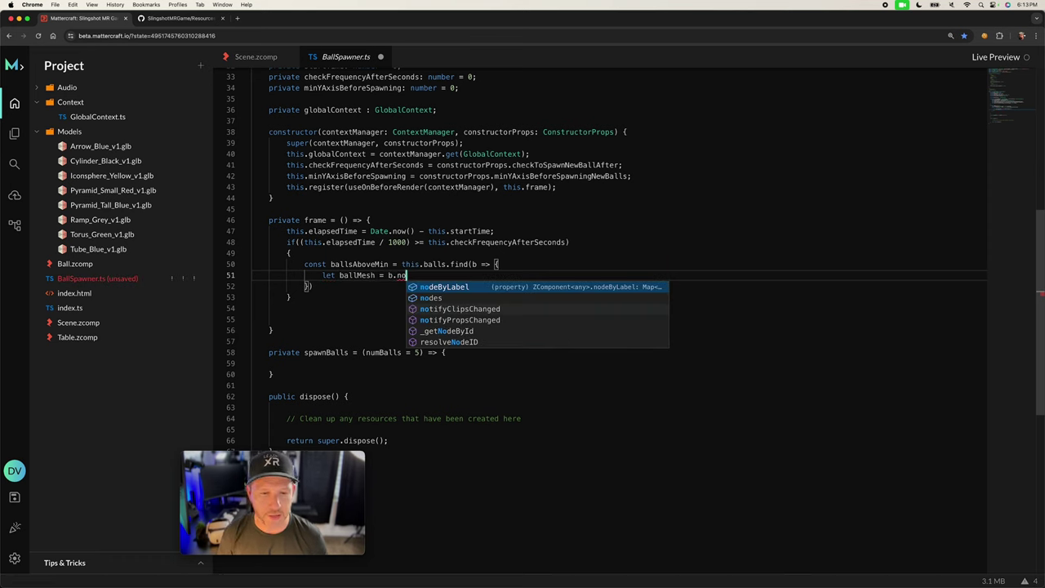
key(Tab)
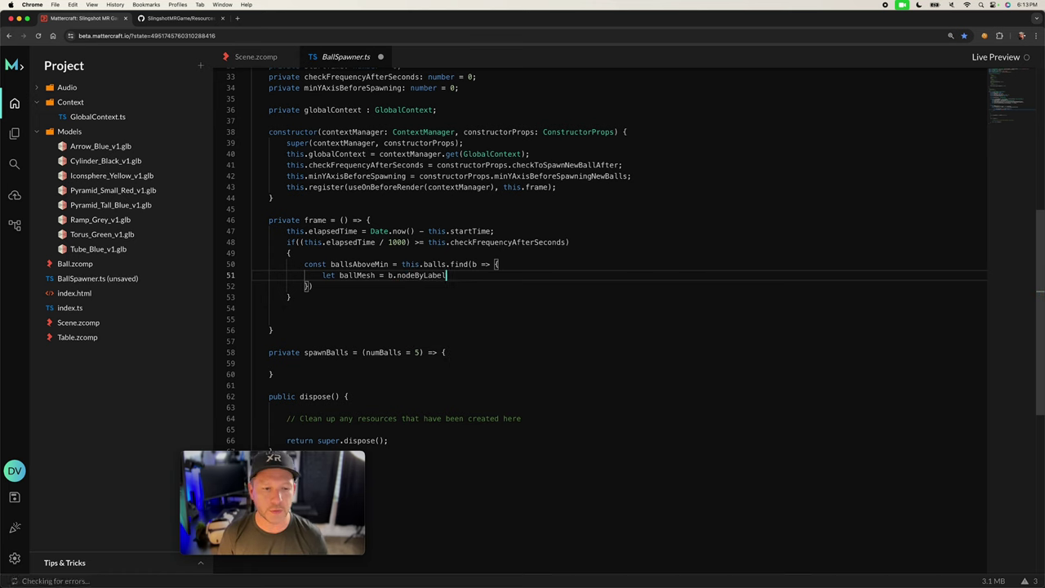
text(.)
key(Tab)
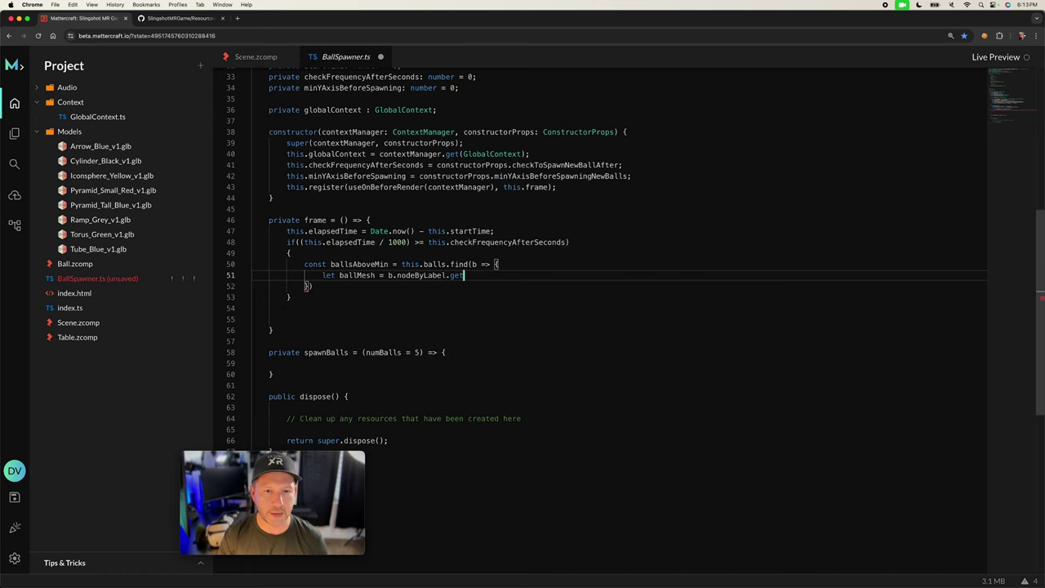
text(()
text("Ba)
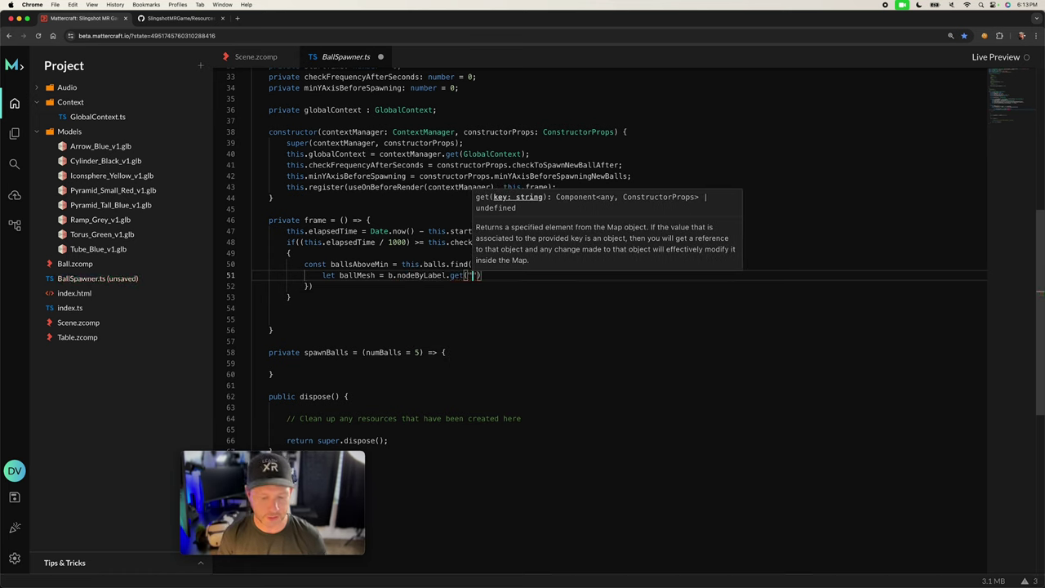
text(ll");)
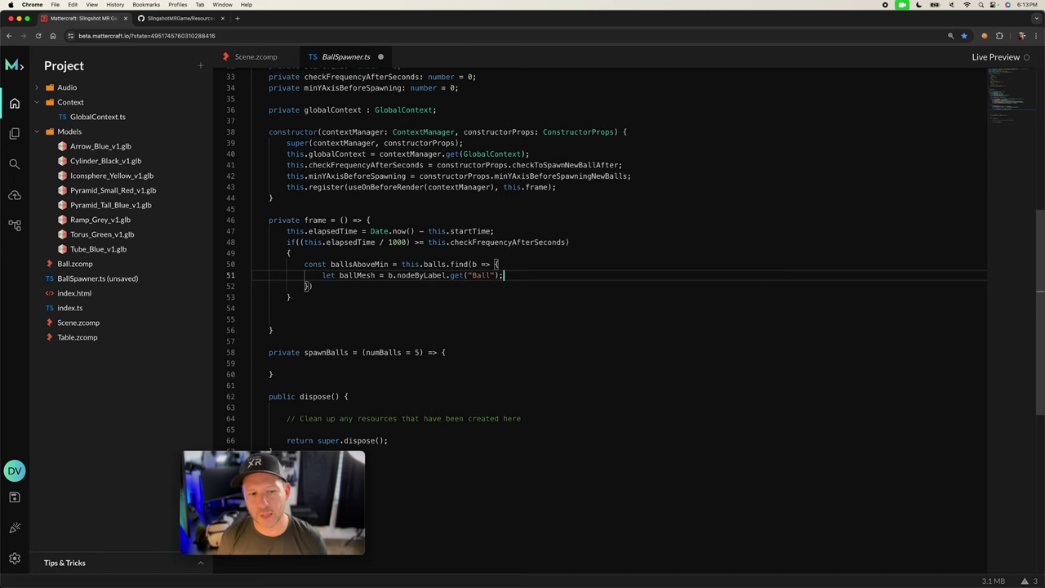
- Declare ballWorldPosition: Vector3 = new Vector3() in the callback and save BallSpawner.ts
key(Return)
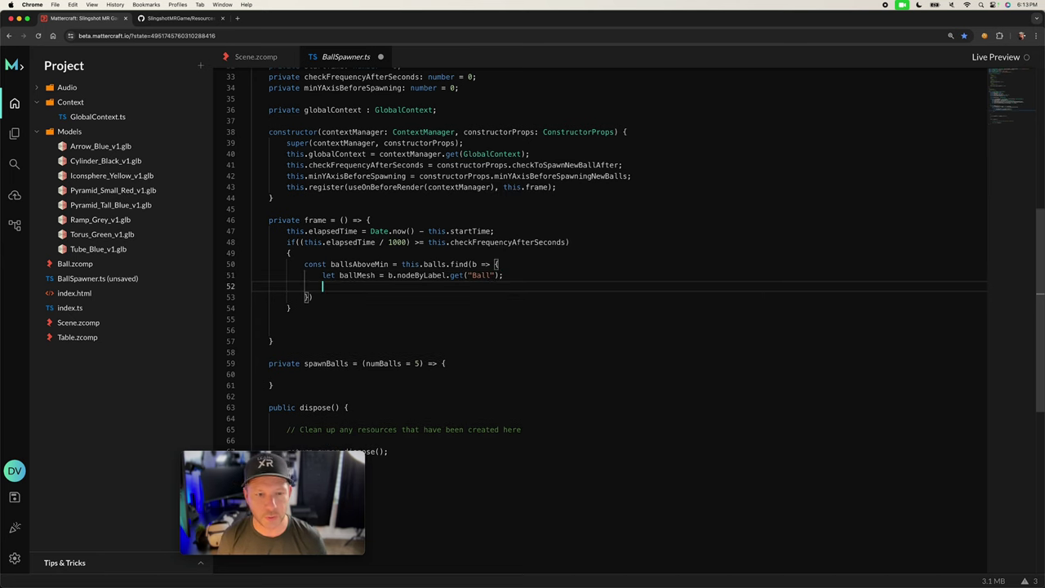
text(let )
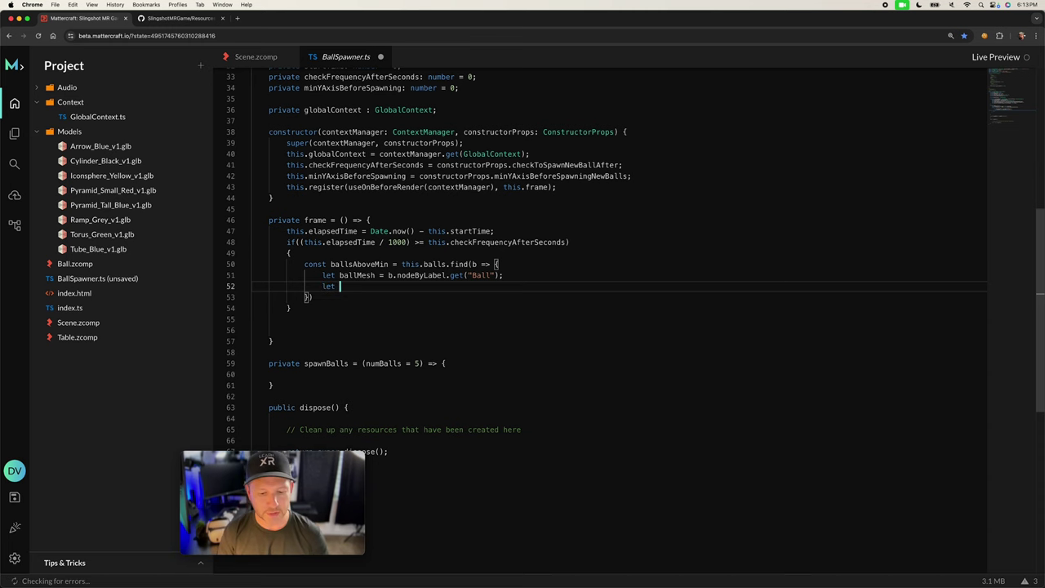
text(ballWorldPosition)
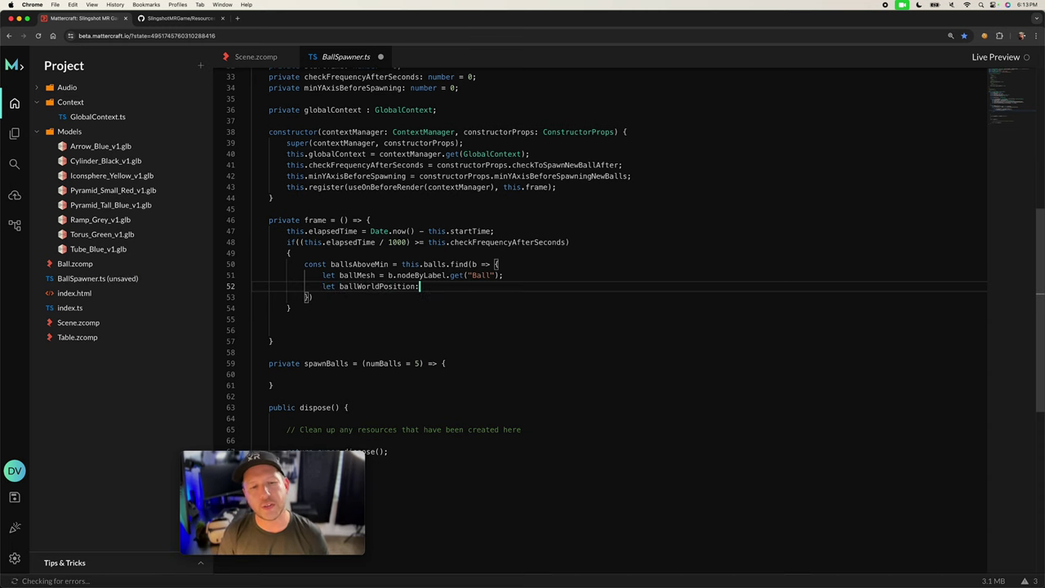
text(: Vec)
key(Down)
key(Down)
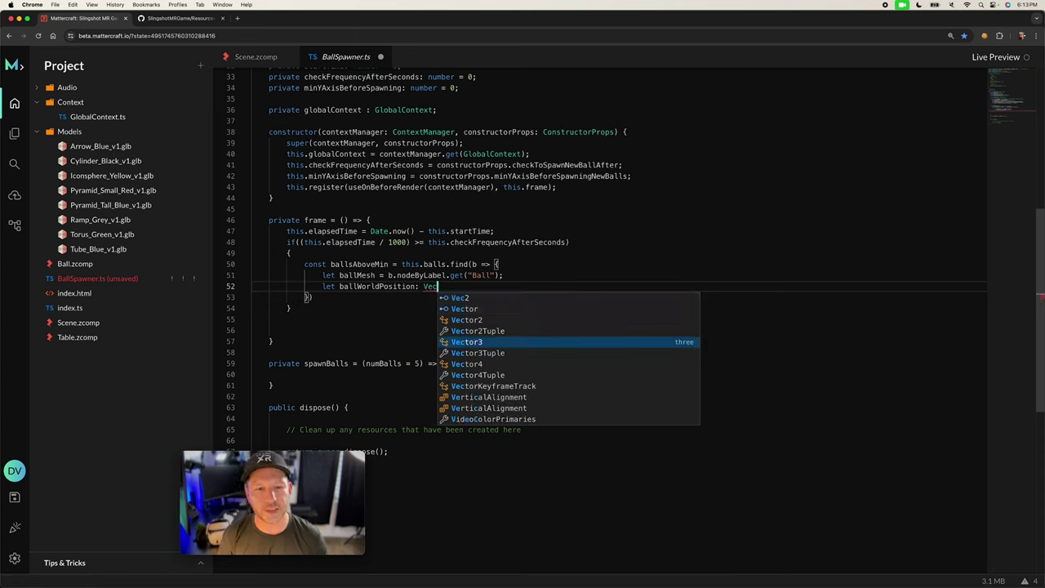
key(Return)
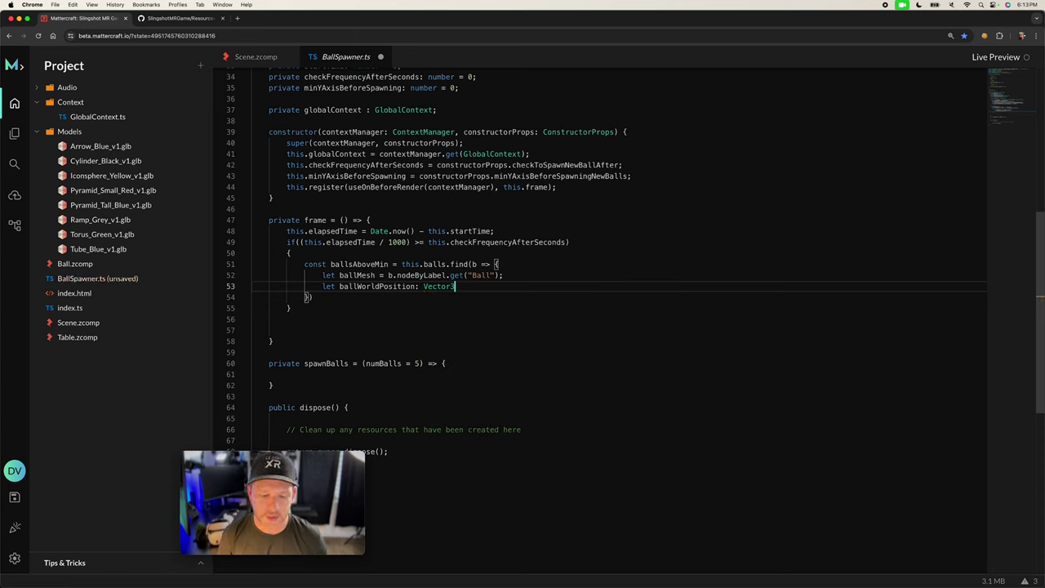
text(= new Vec)
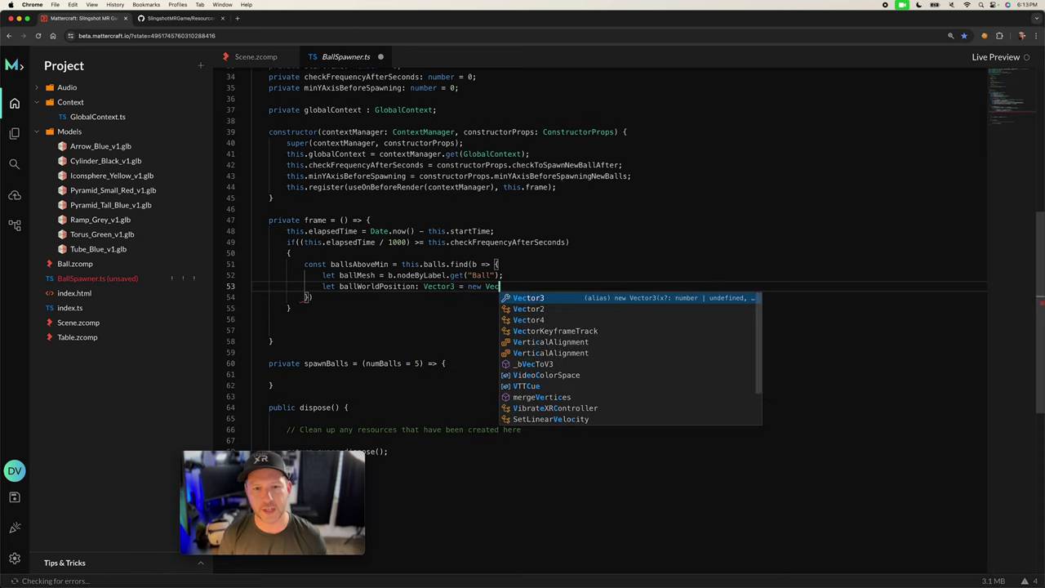
key(Up)
key(Return)
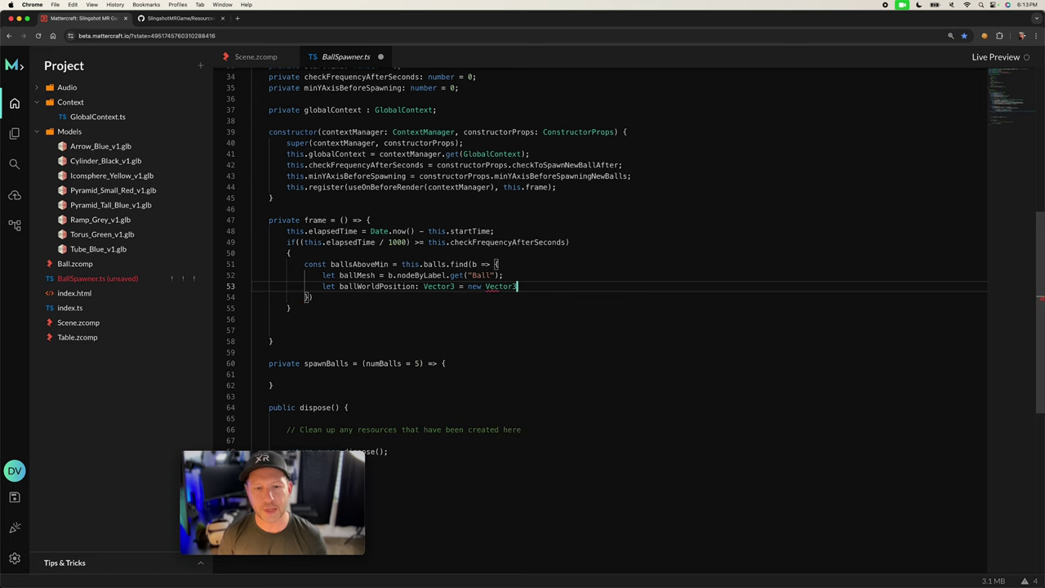
text(();)
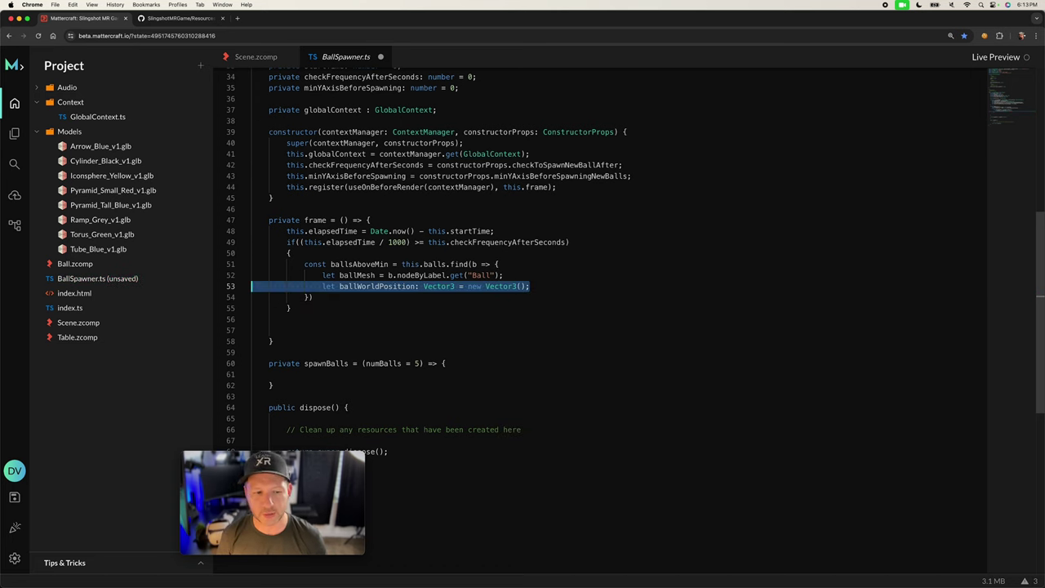
key(super+s)
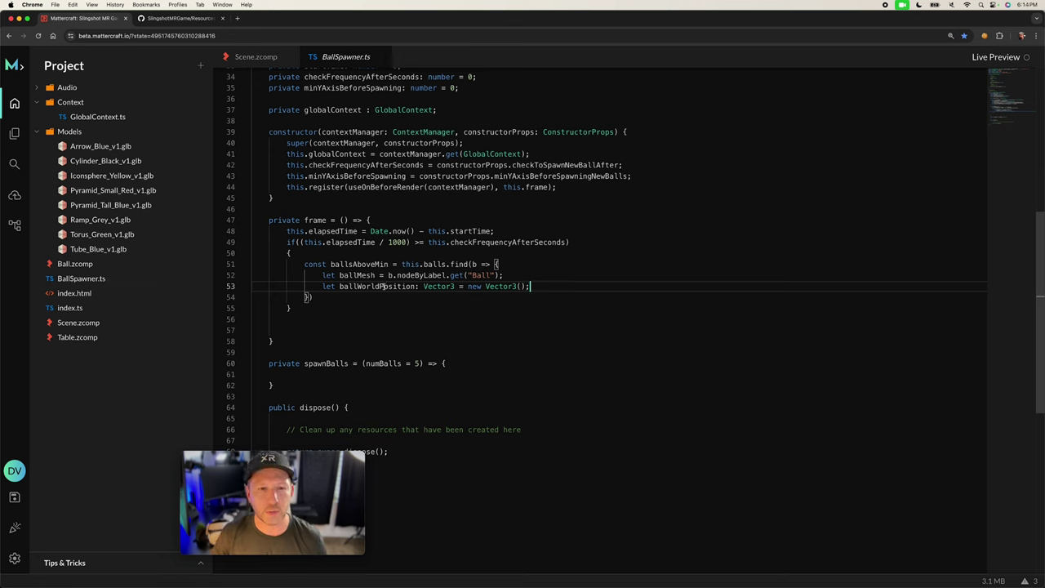
double_click(368, 286)
- Add ballMesh?.element.getWorldPosition(ballWorldPosition); below the declaration and save
click(542, 287)
key(Return)
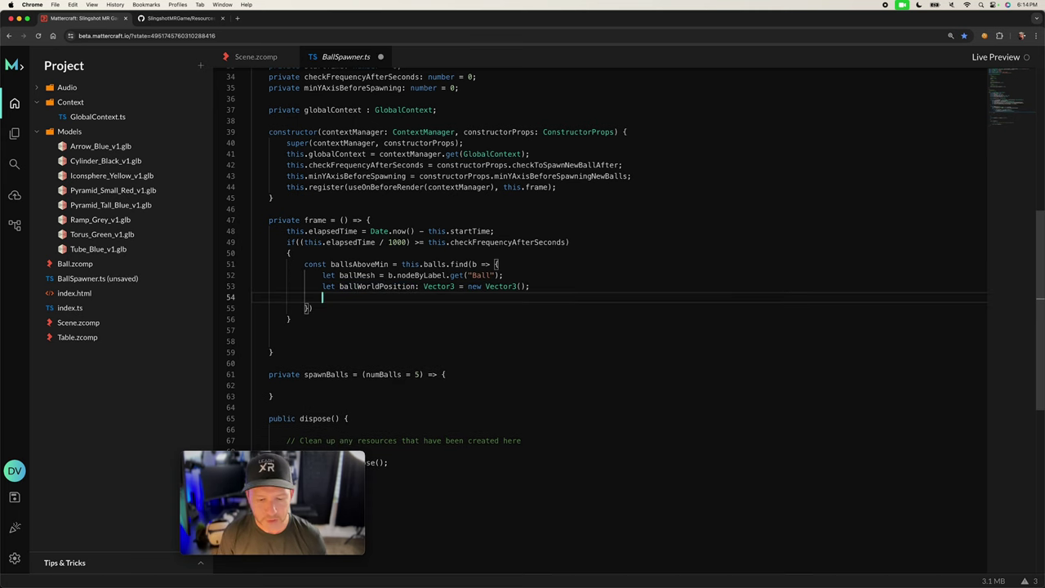
text(ball)
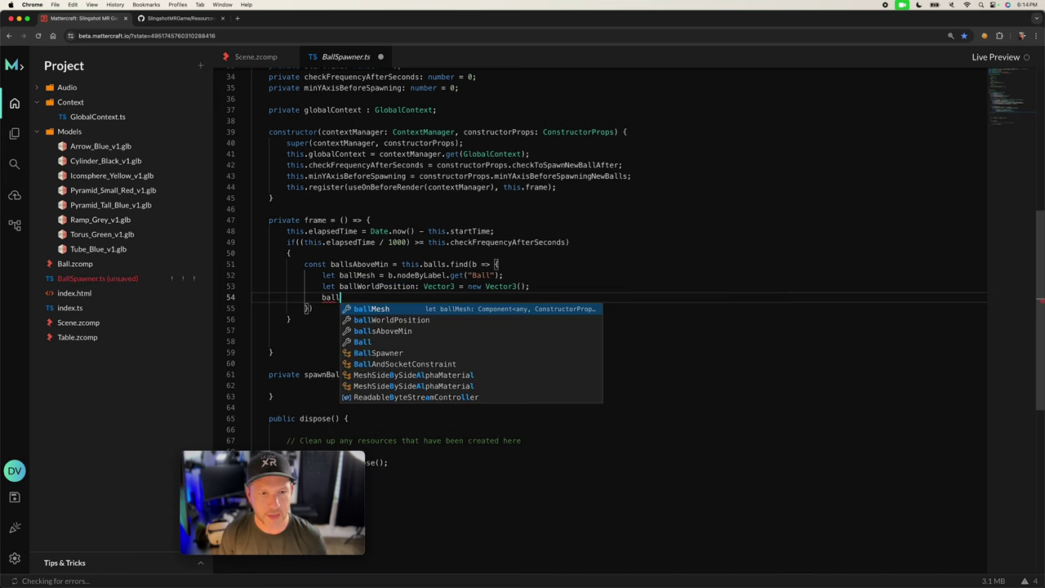
text(Mesh?.)
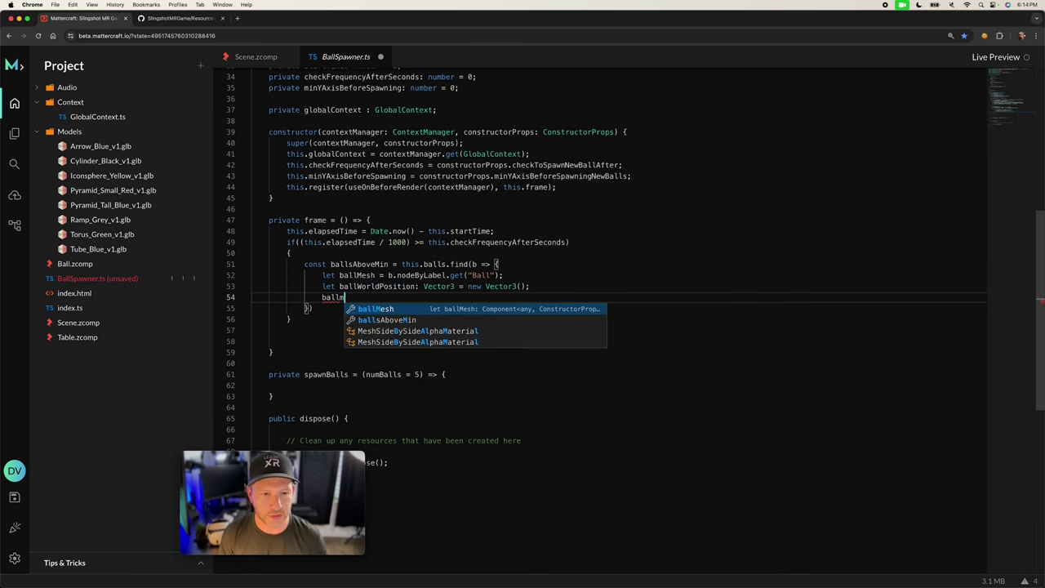
text(el)
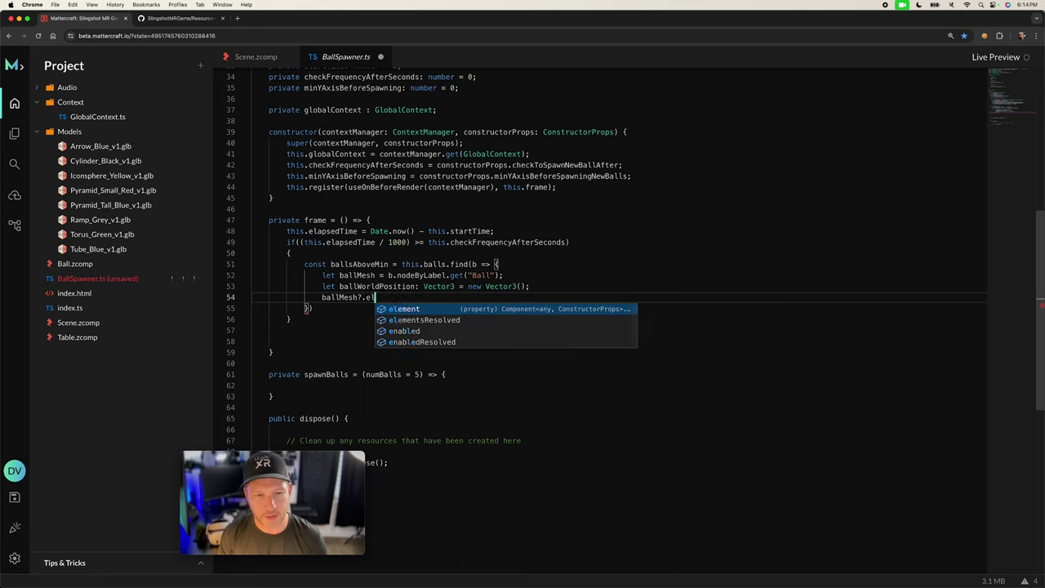
text(ement.getWorldPosition(ball)
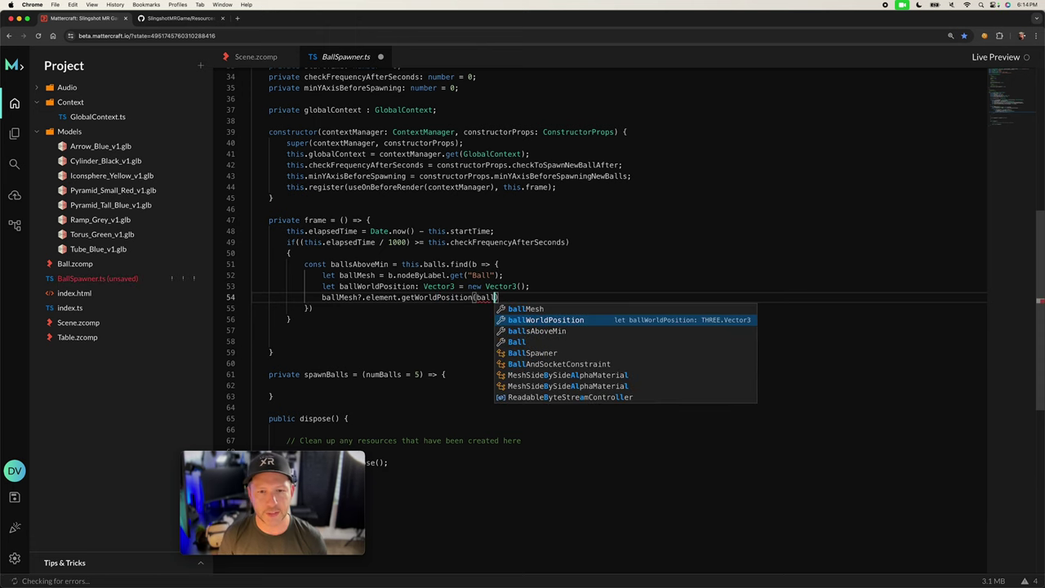
key(Tab)
text();)
key(super+s)
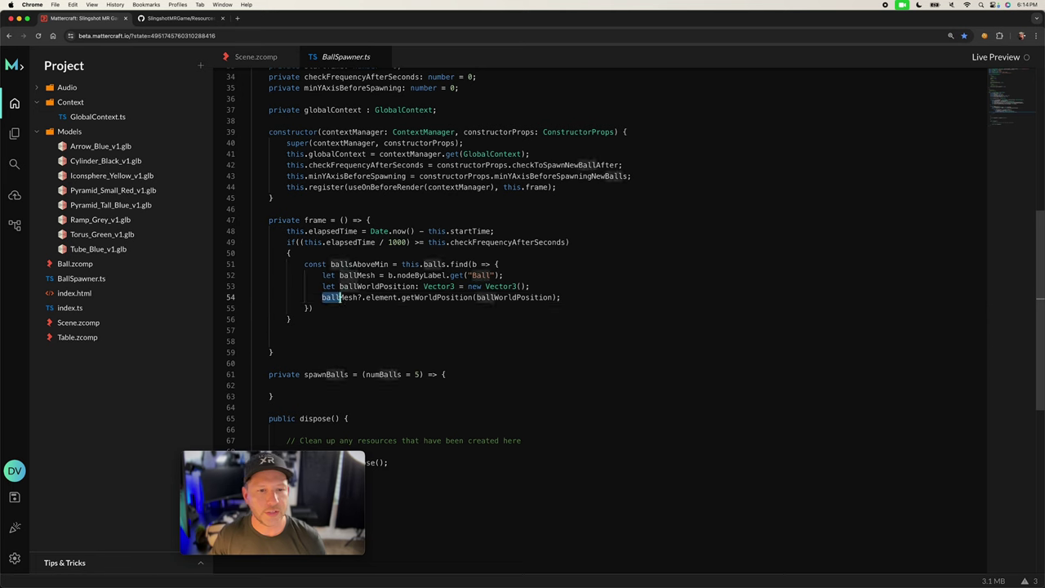
click(379, 297)
click(412, 297)
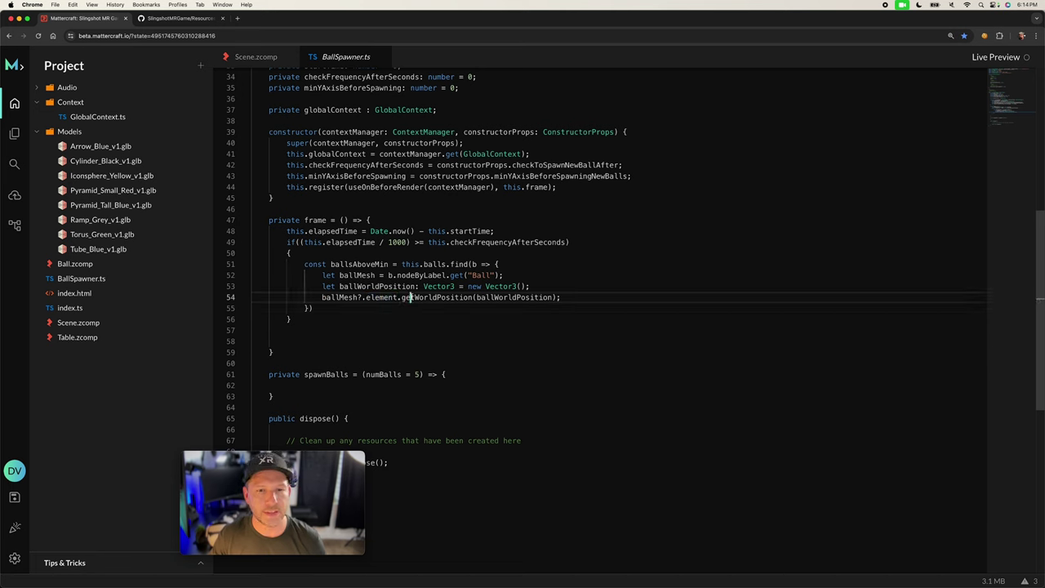
double_click(363, 287)
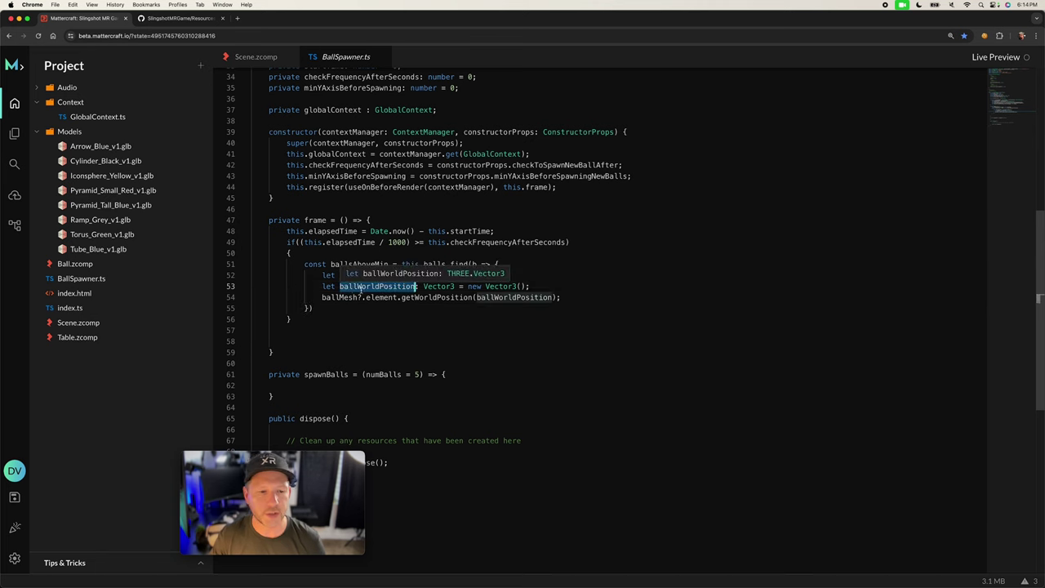
click(575, 297)
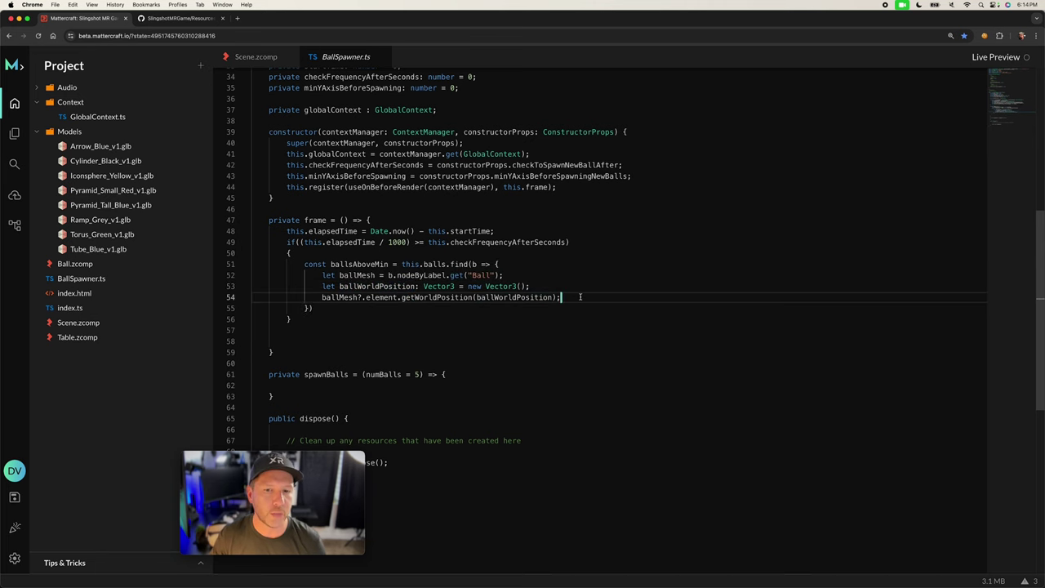
- Return ballWorldPosition.y > this.minYAxisBeforeSpawning from the find callback
key(Return)
text(return)
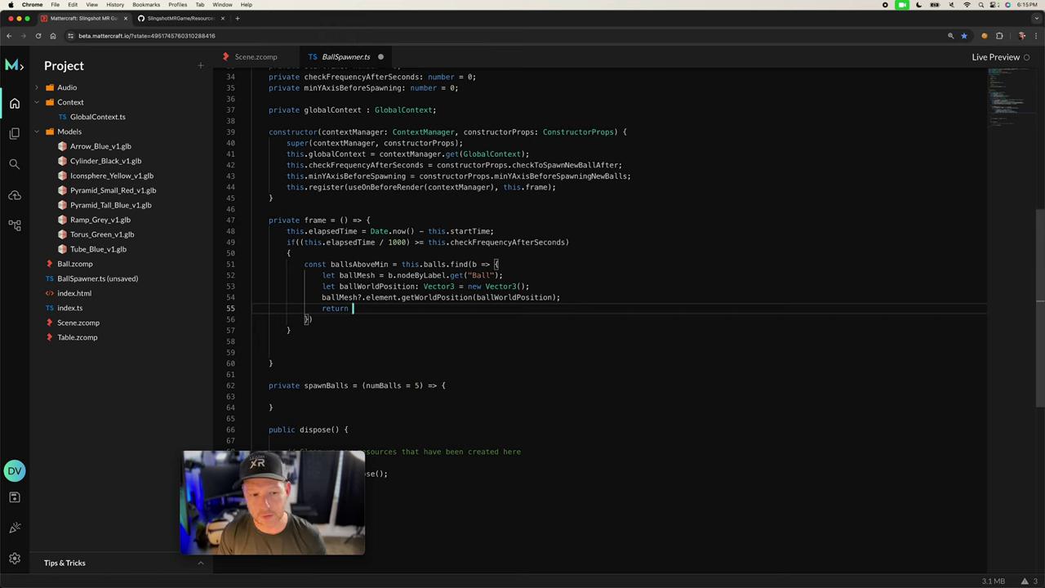
text(ba)
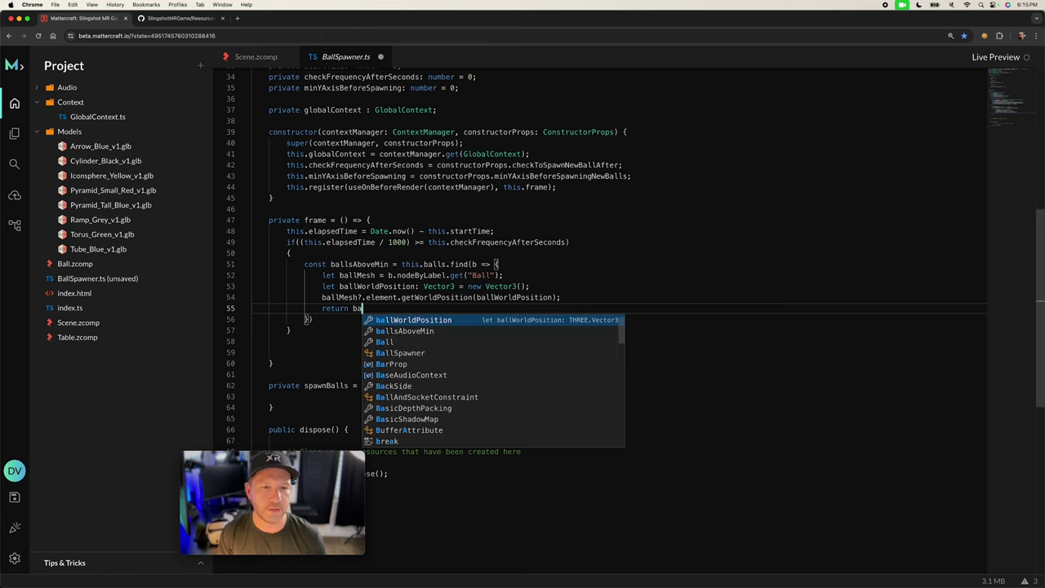
text(llWorldPosition.y)
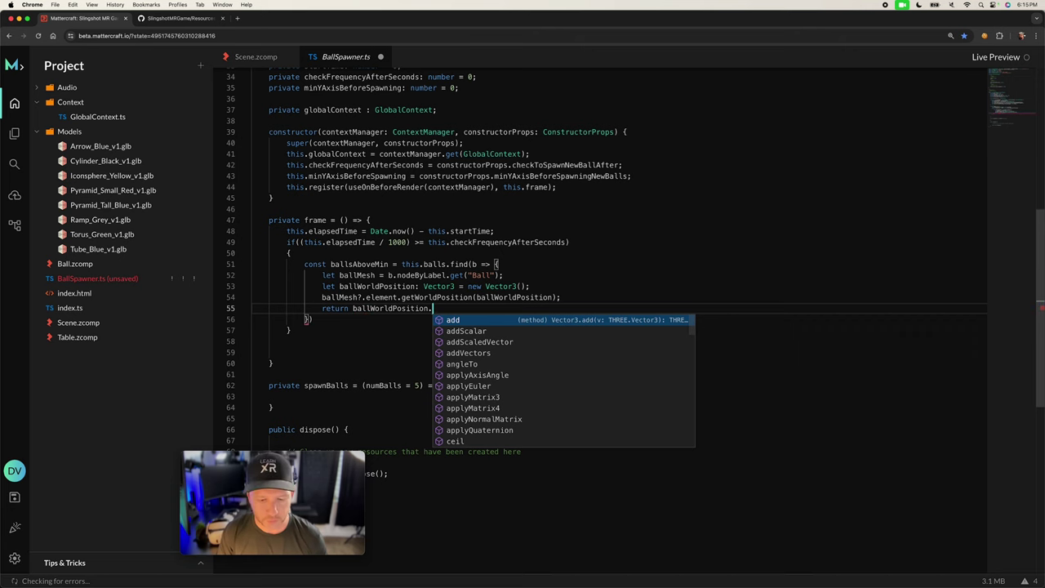
key(Return)
key(Return)
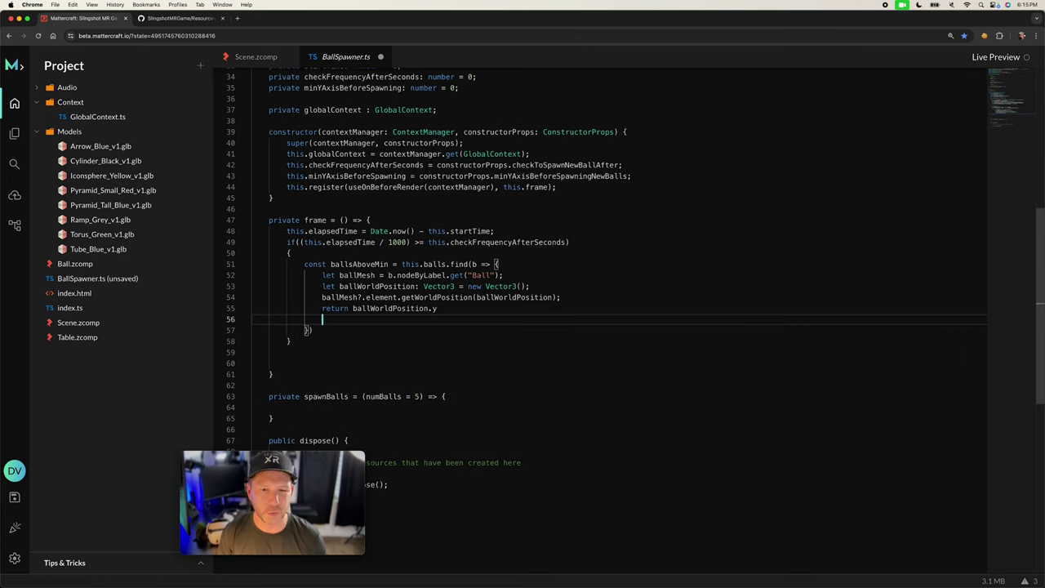
key(super+z)
text(>)
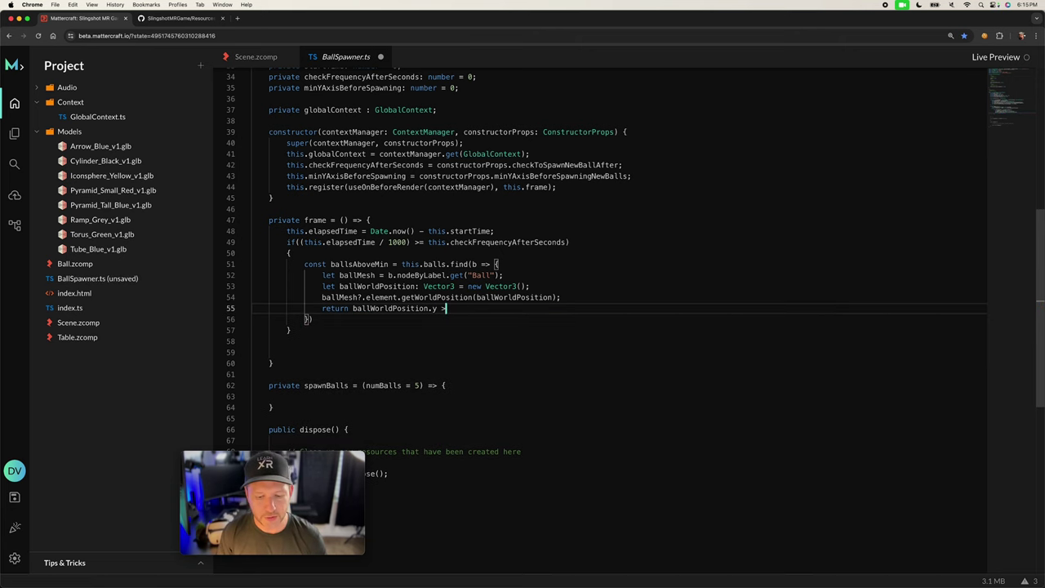
text( this.min)
key(Tab)
text(;)
key(Down)
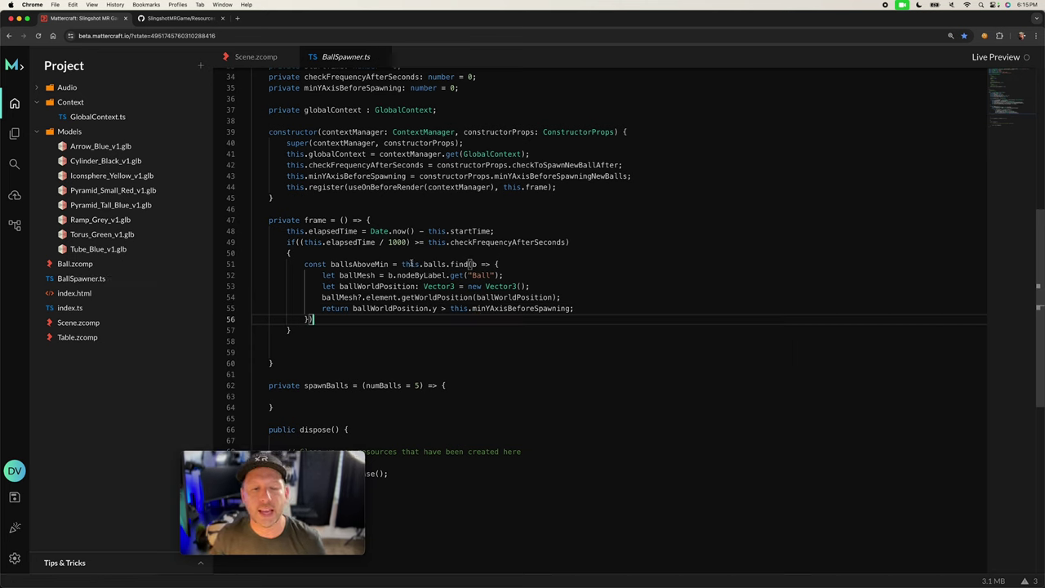
drag(402, 264, 402, 317)
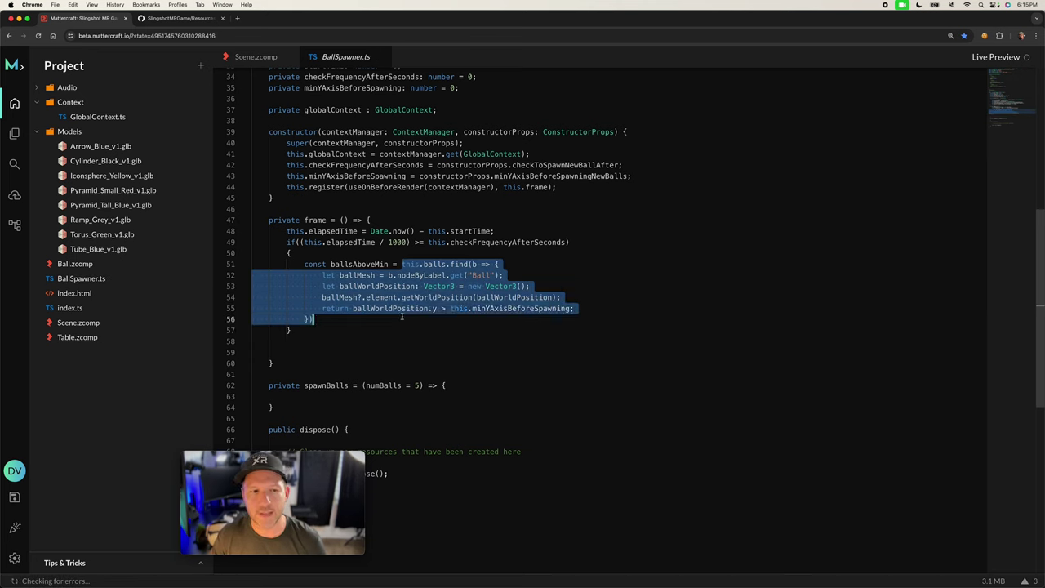
double_click(365, 265)
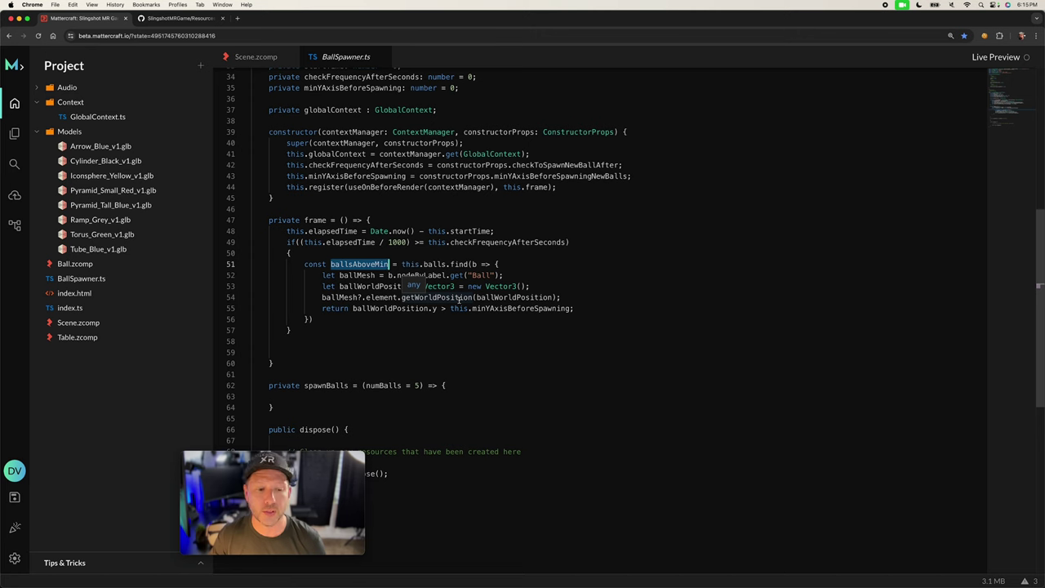
- Add if (ballsAboveMin == undefined) { this.balls.forEach(b => b.dispose()); } and save
click(383, 320)
text(;)
key(Return)
text(if()
text(ballsAboveMin)
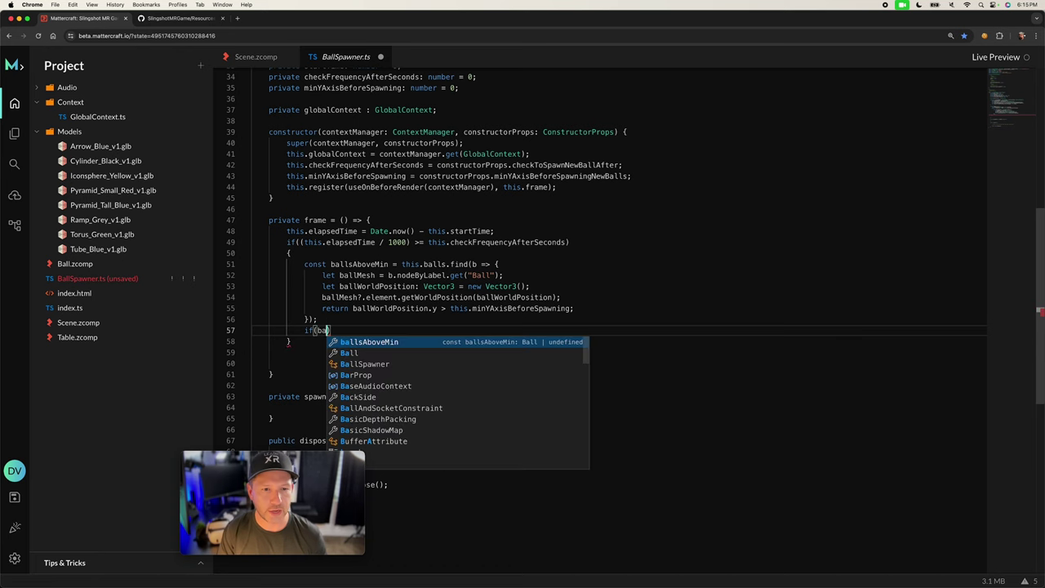
text( == )
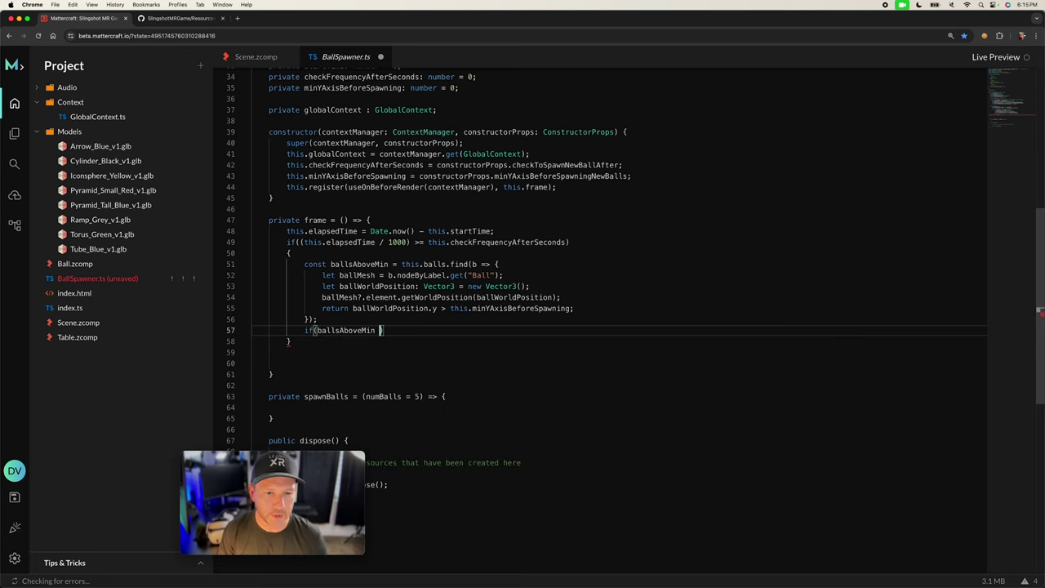
text(und)
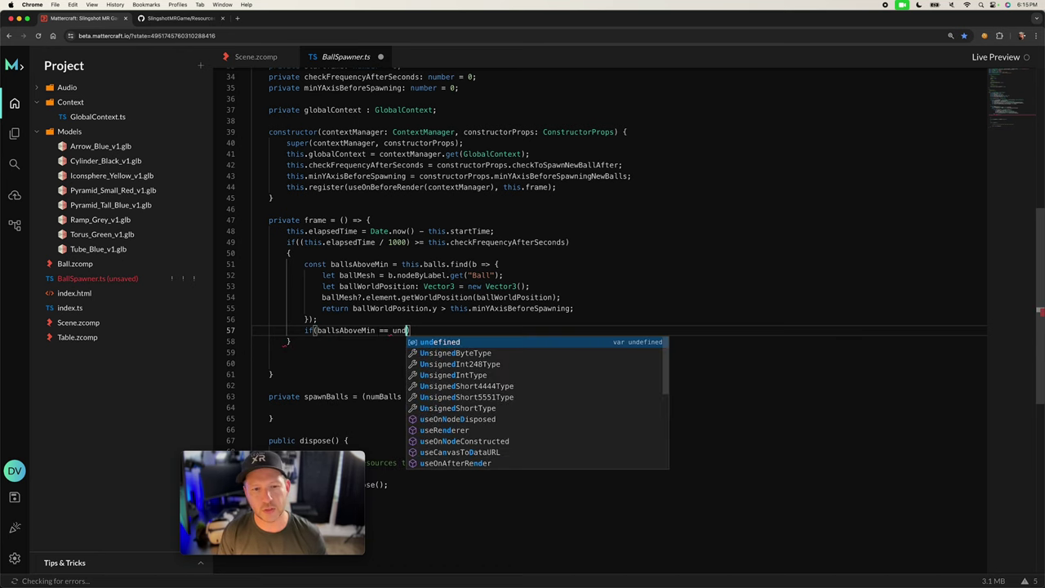
key(Return)
key(End)
key(Return)
text({)
key(Return)
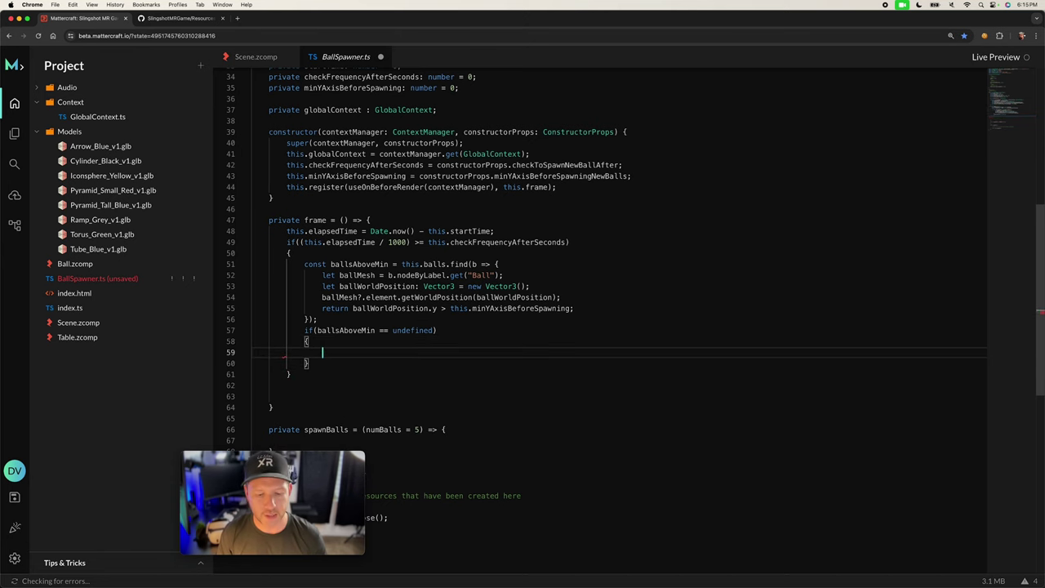
text(this.ba)
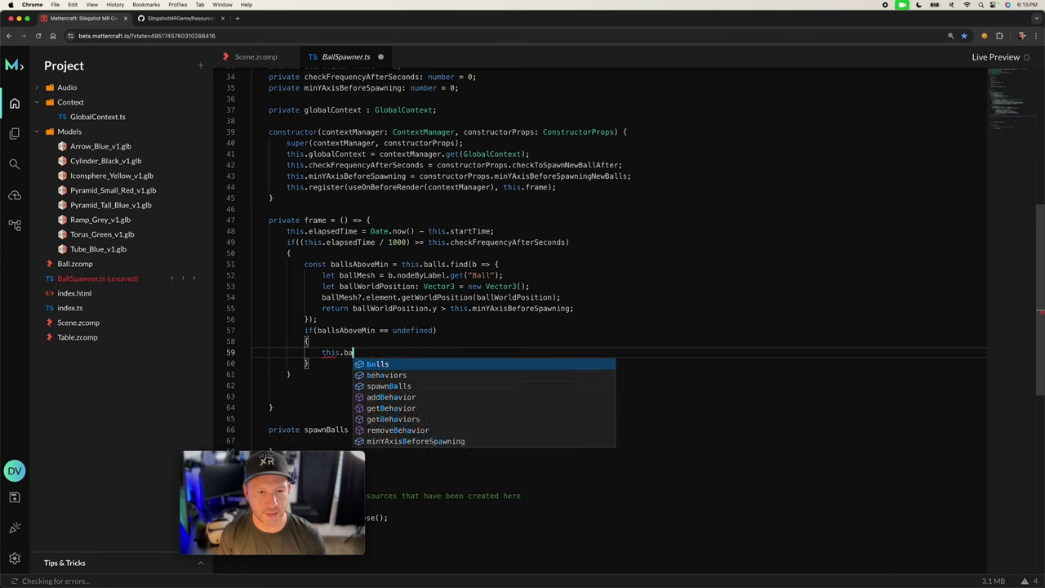
text(lls.f)
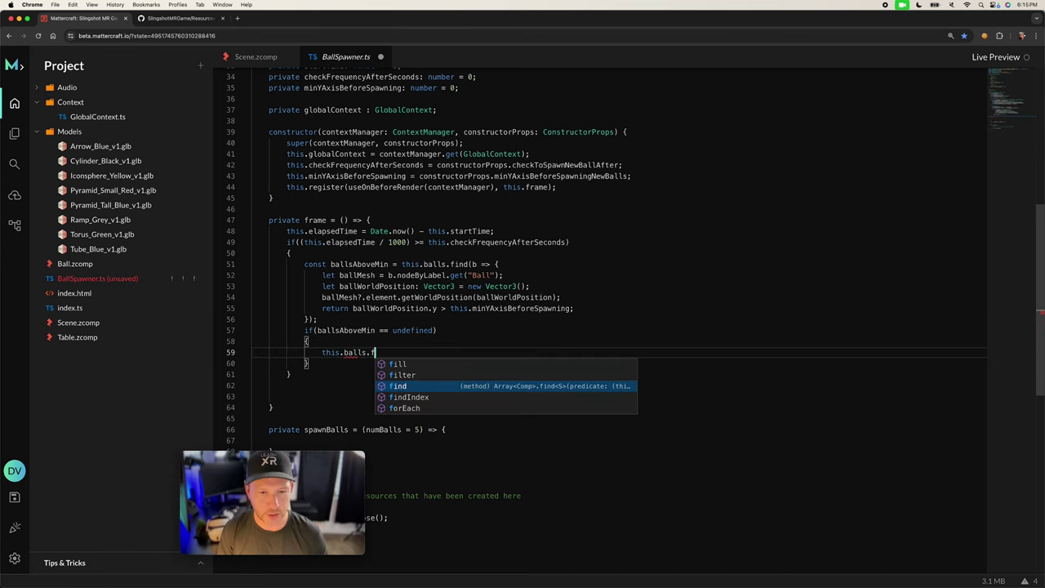
text(orEach(b =>)
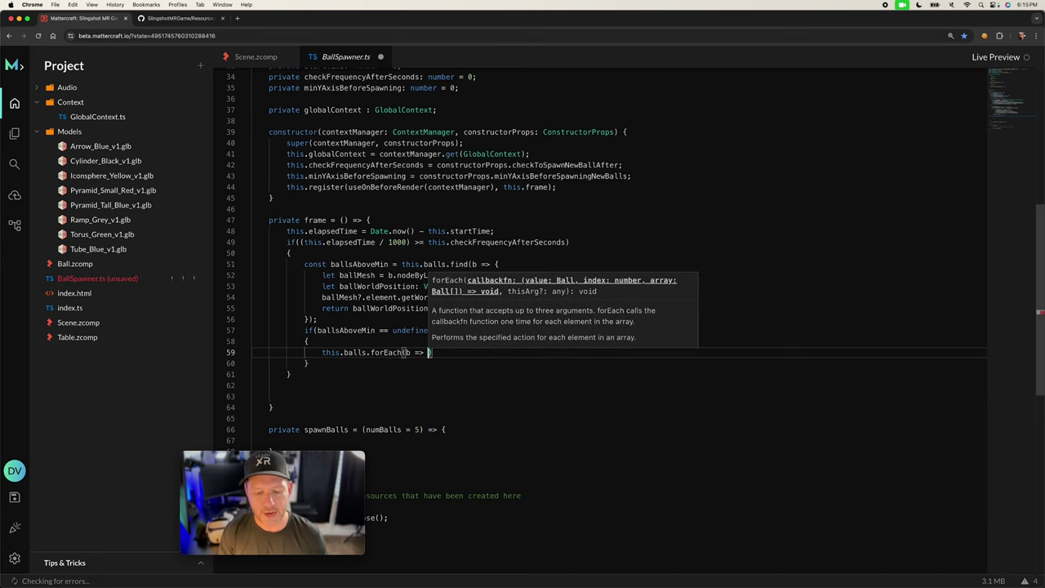
text( b.dispose())
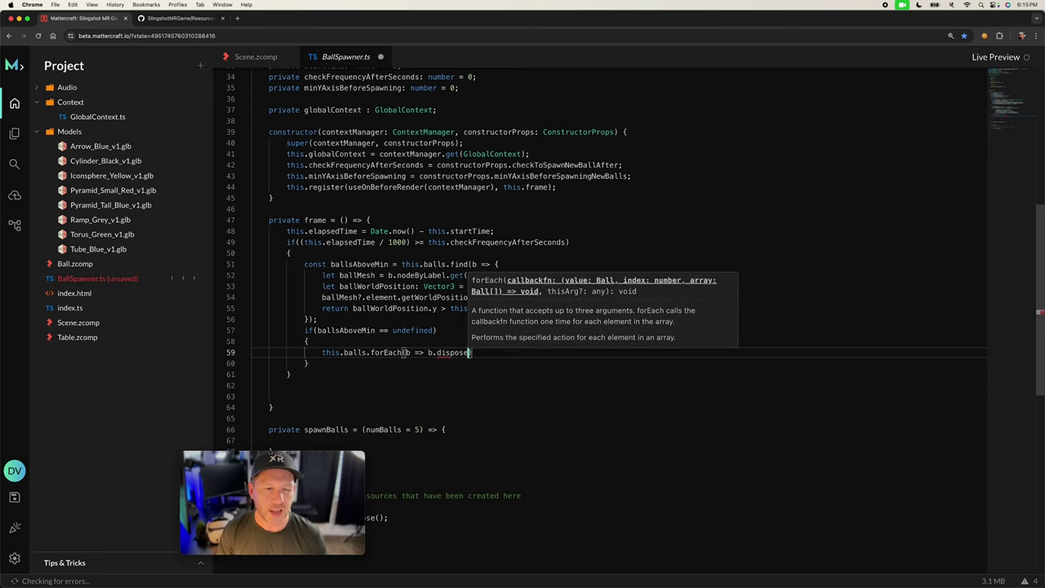
text();)
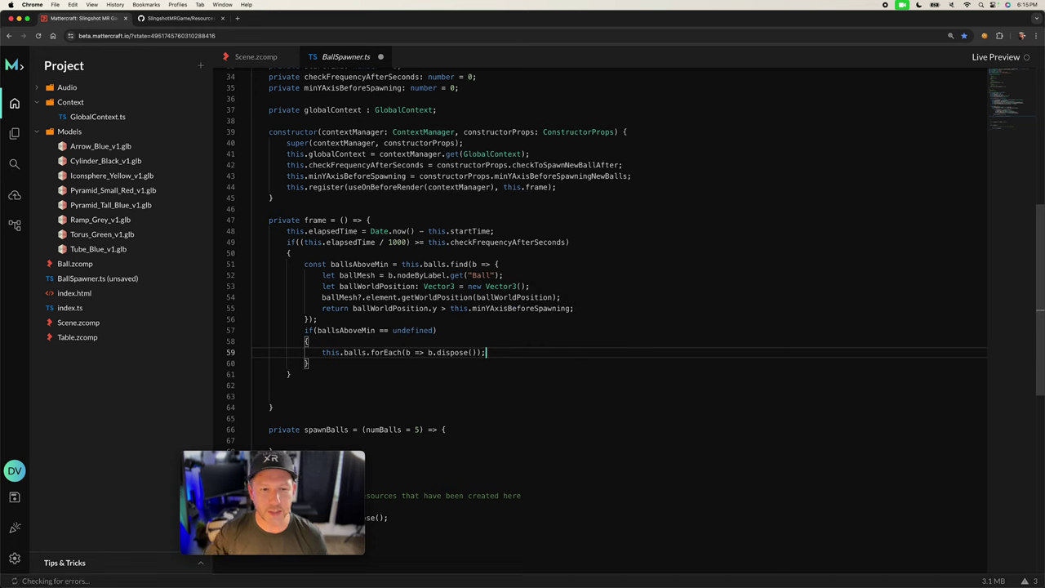
key(super+s)
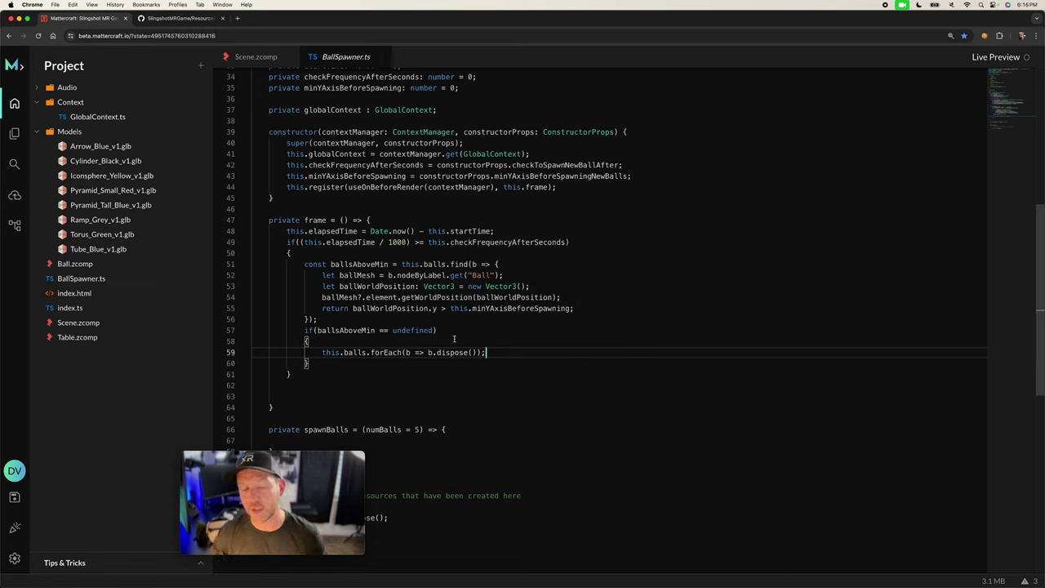
- Insert a blank line between the find call and the if statement, then save
scroll(534, 351, down, 1)
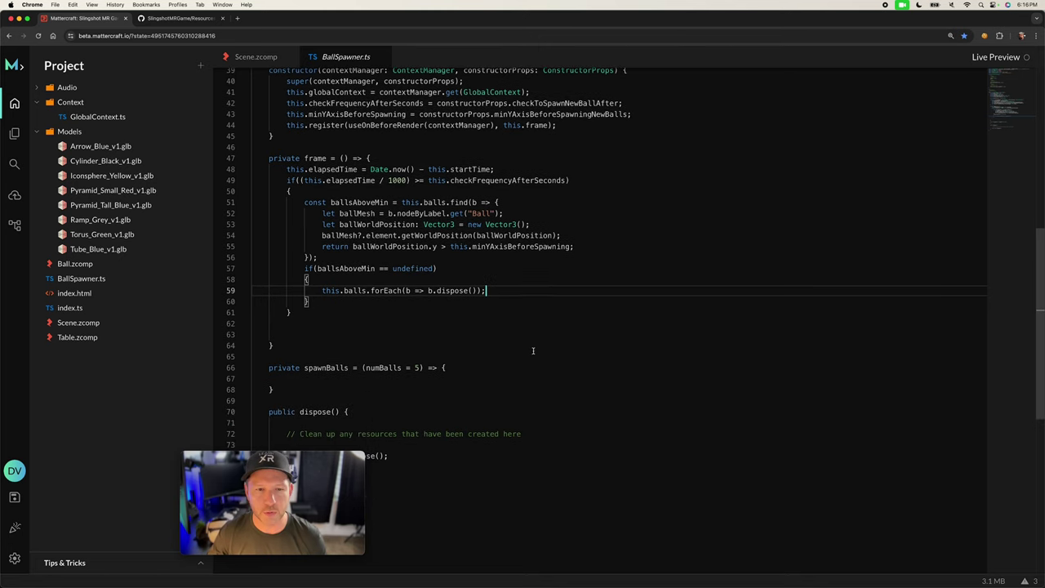
click(369, 319)
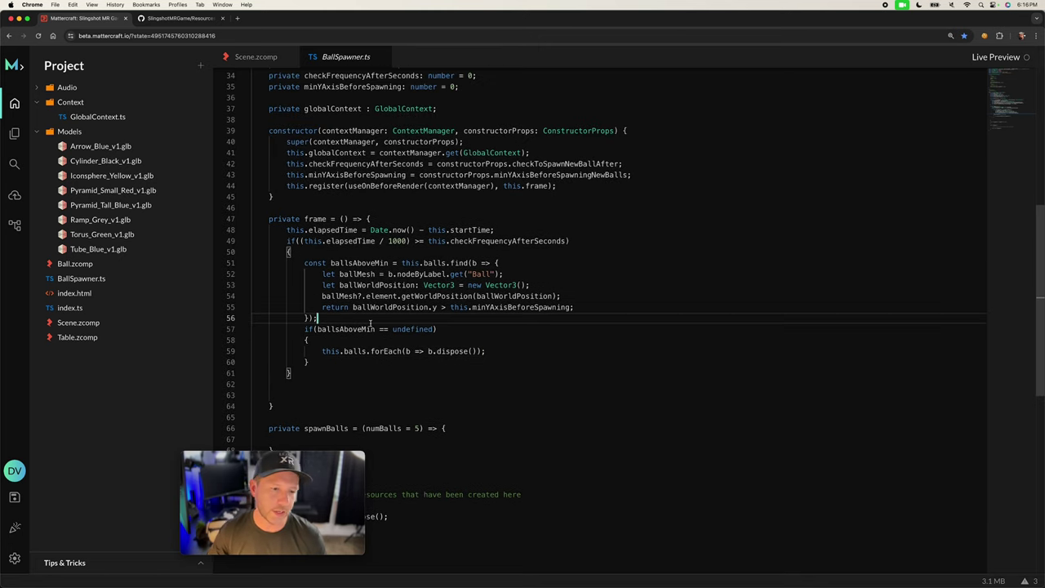
key(Return)
key(super+s)
double_click(447, 361)
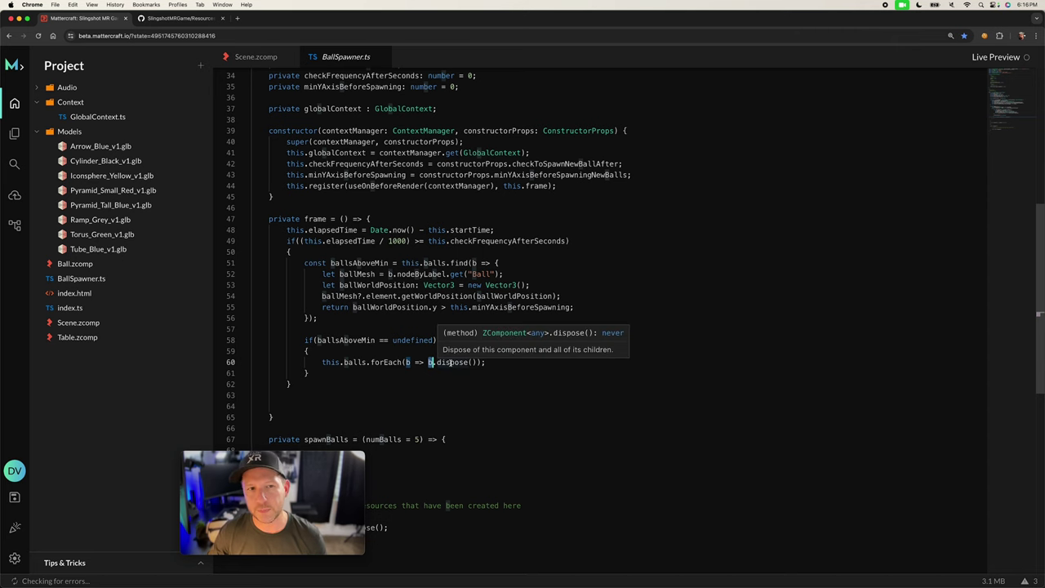
click(506, 364)
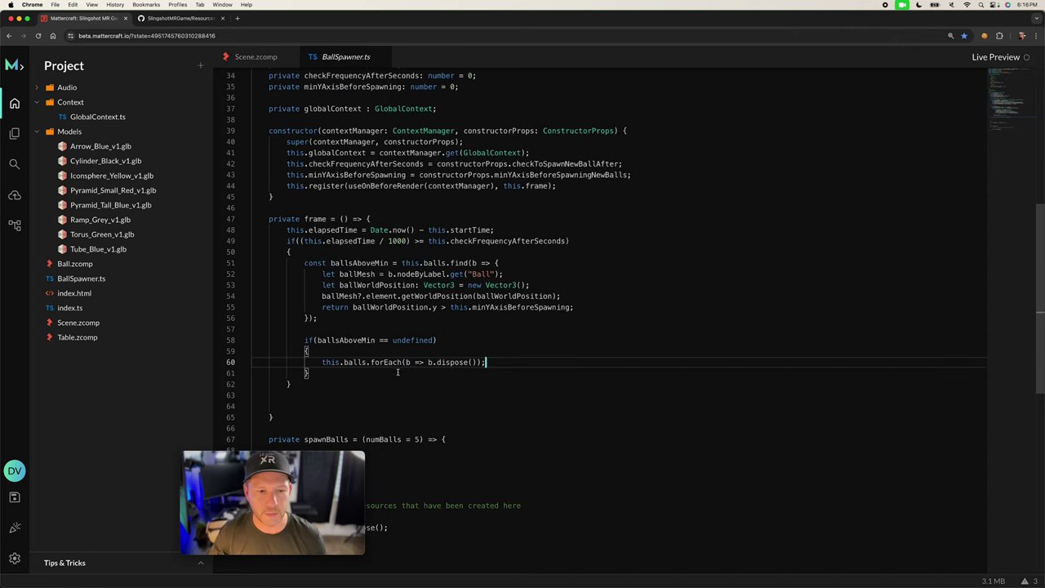
- Add this.spawnBalls(); below the dispose line in the undefined branch and save
click(335, 379)
key(ctrl+z)
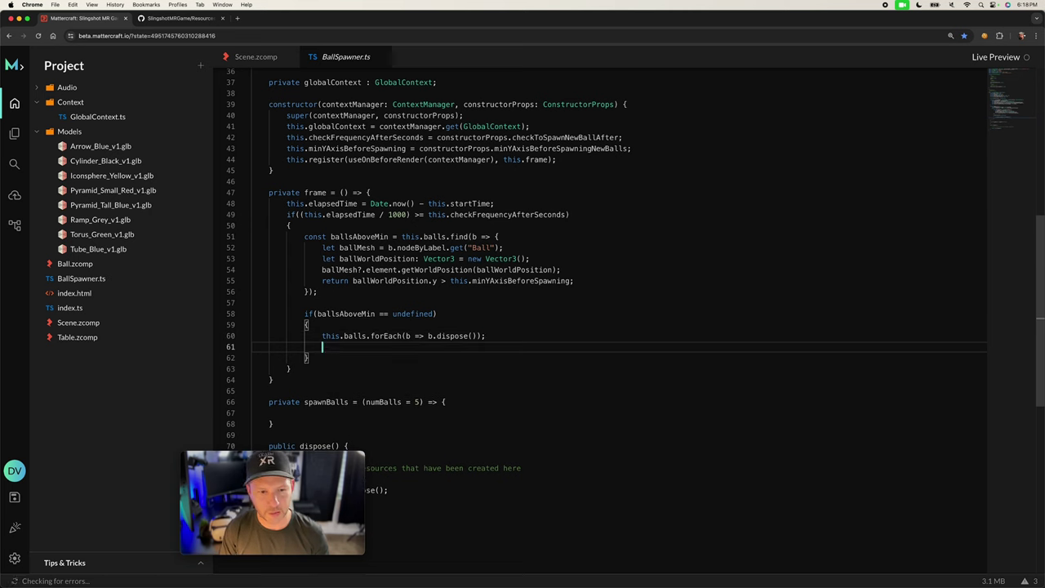
text(this.)
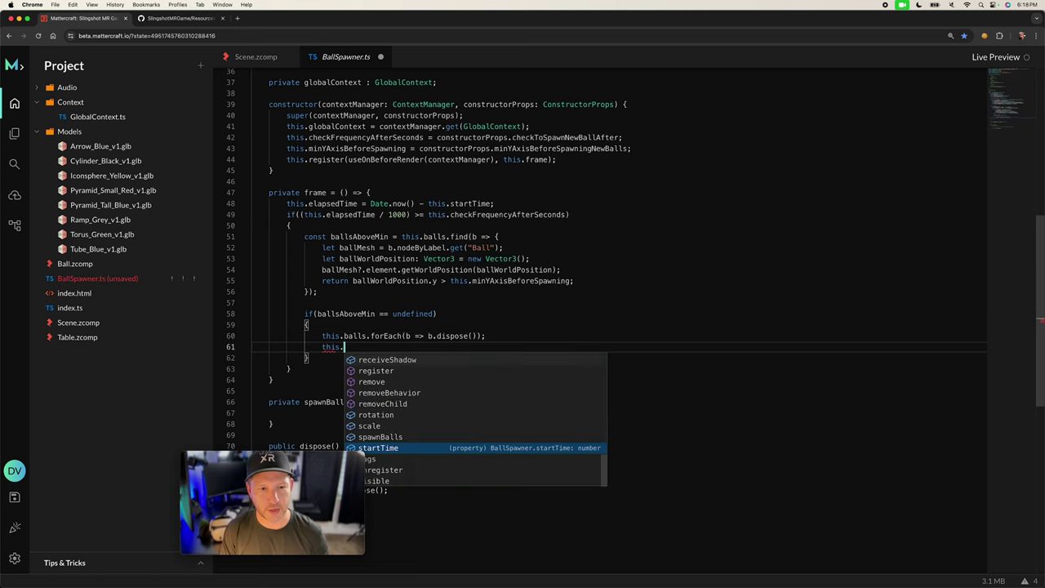
text(sp)
key(Return)
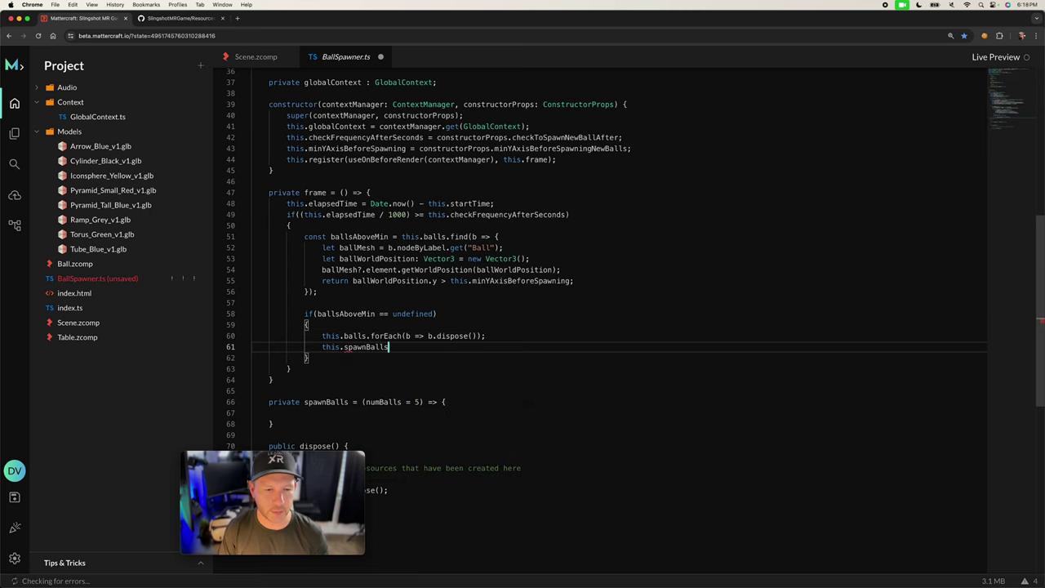
text(();)
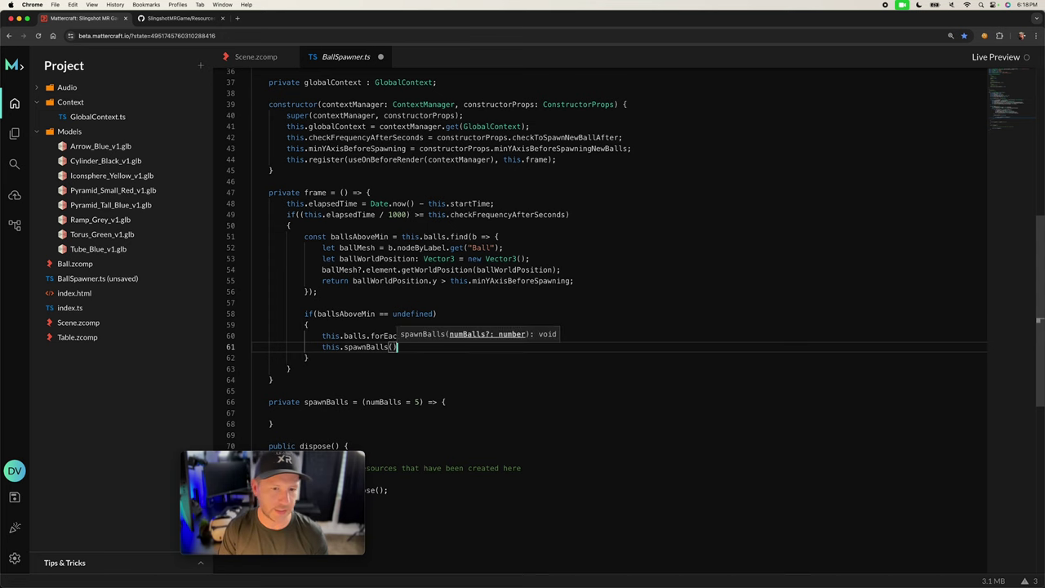
key(super+s)
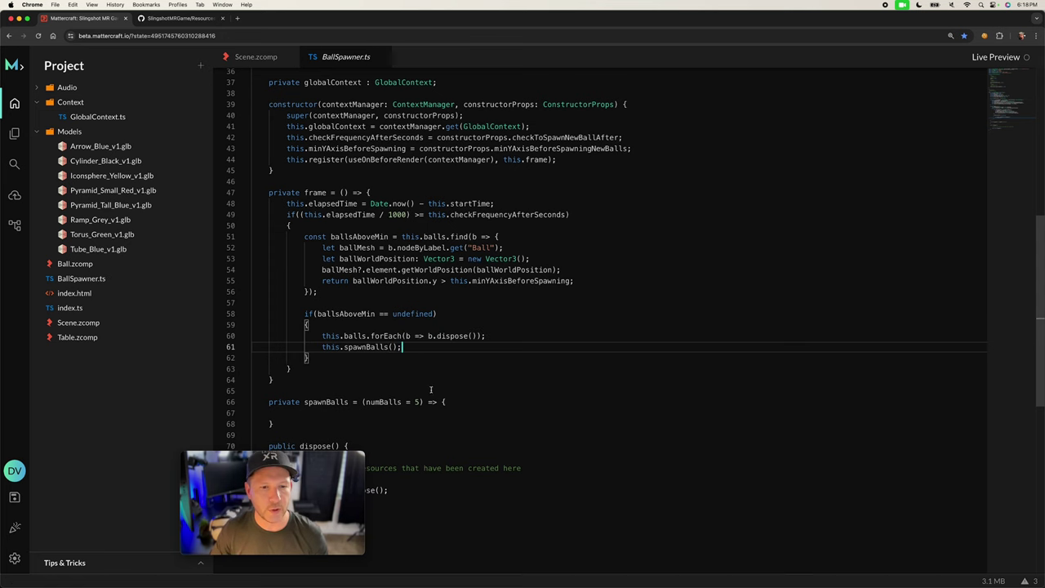
scroll(420, 388, down, 1)
double_click(369, 365)
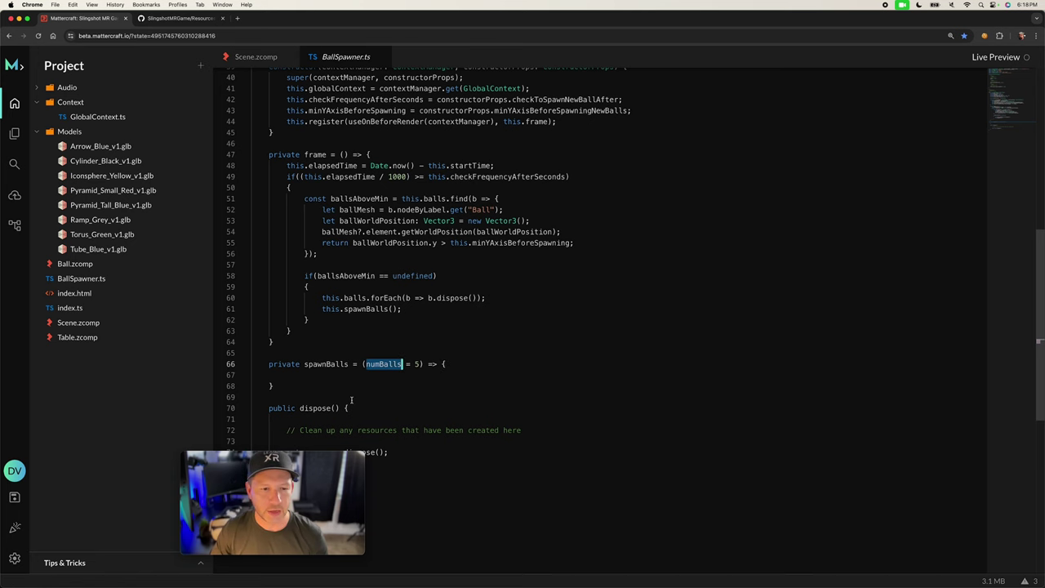
click(500, 368)
click(356, 319)
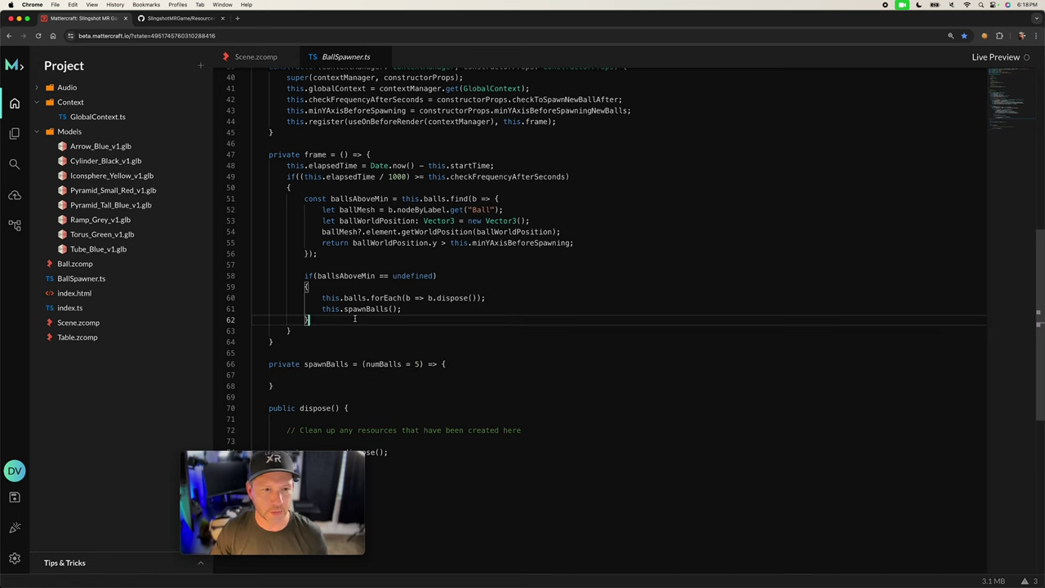
key(Return)
text(this.s)
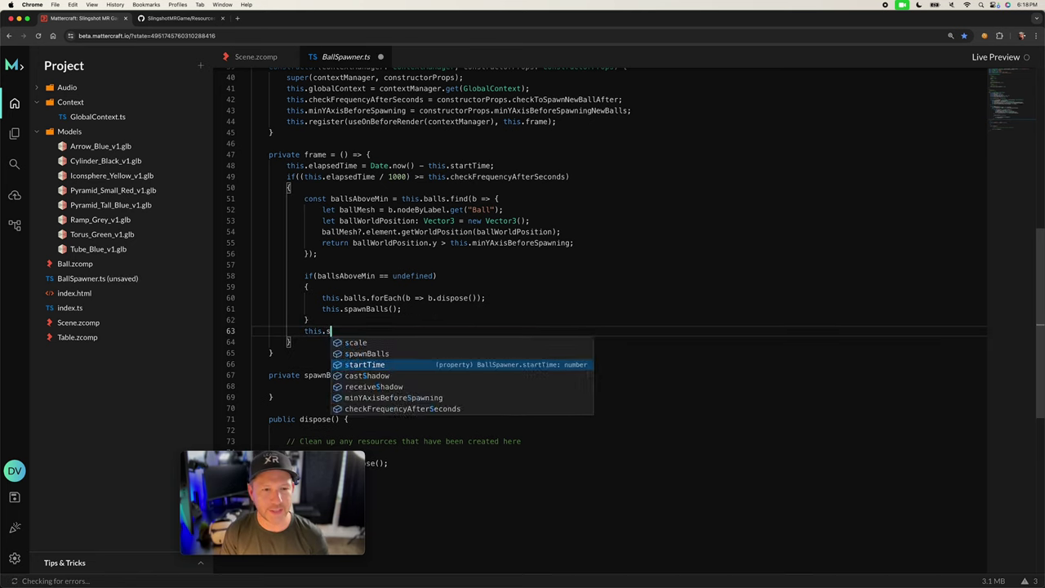
text(tartTime = Date)
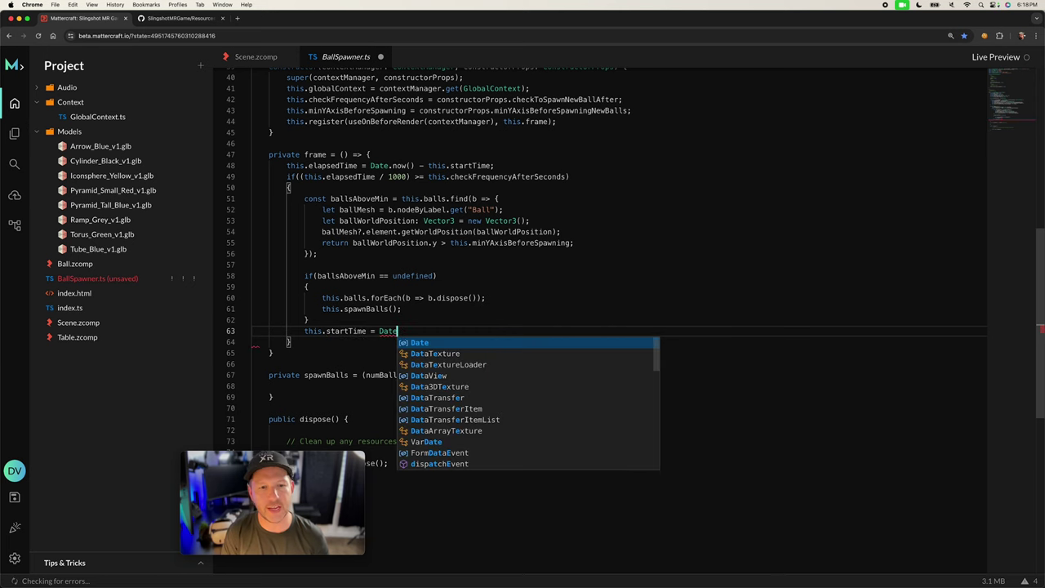
text(.now();)
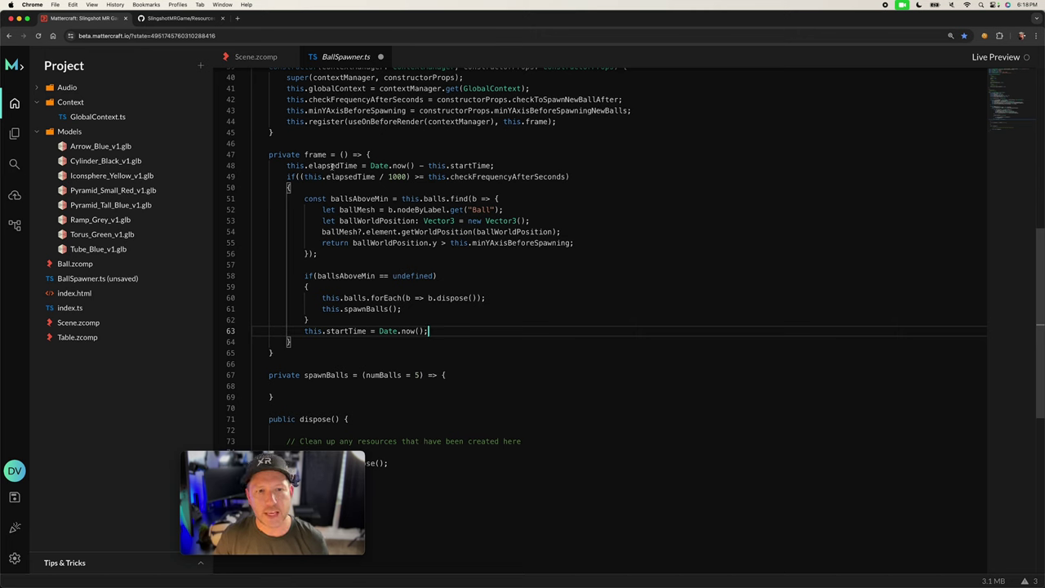
drag(371, 166, 481, 165)
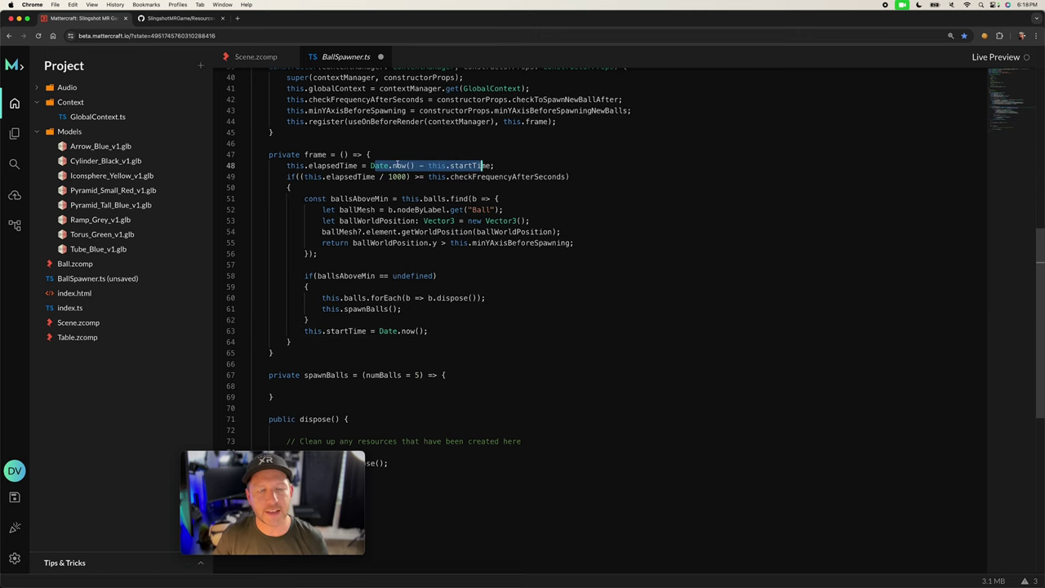
double_click(340, 166)
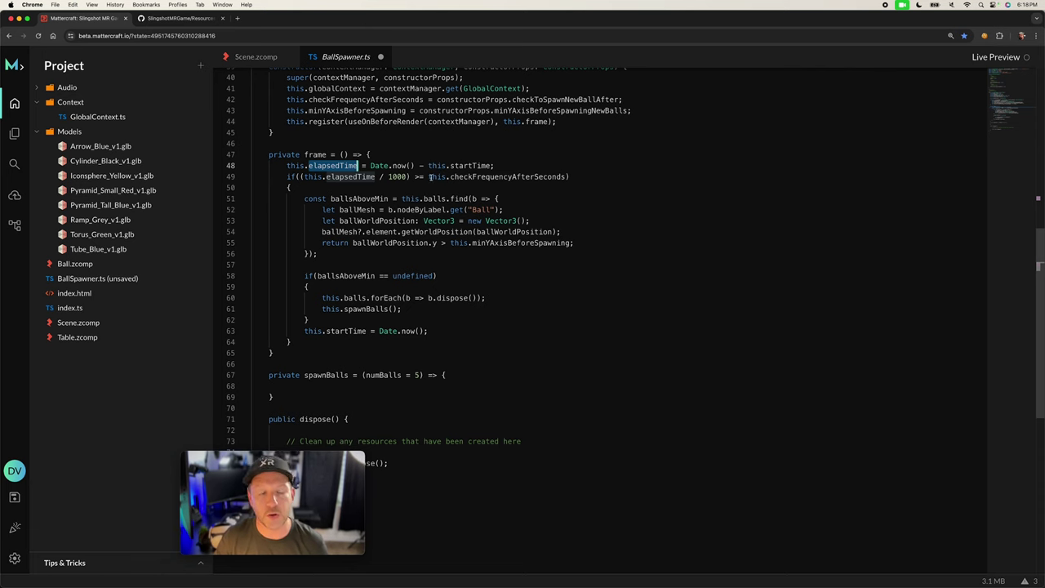
drag(430, 176, 522, 176)
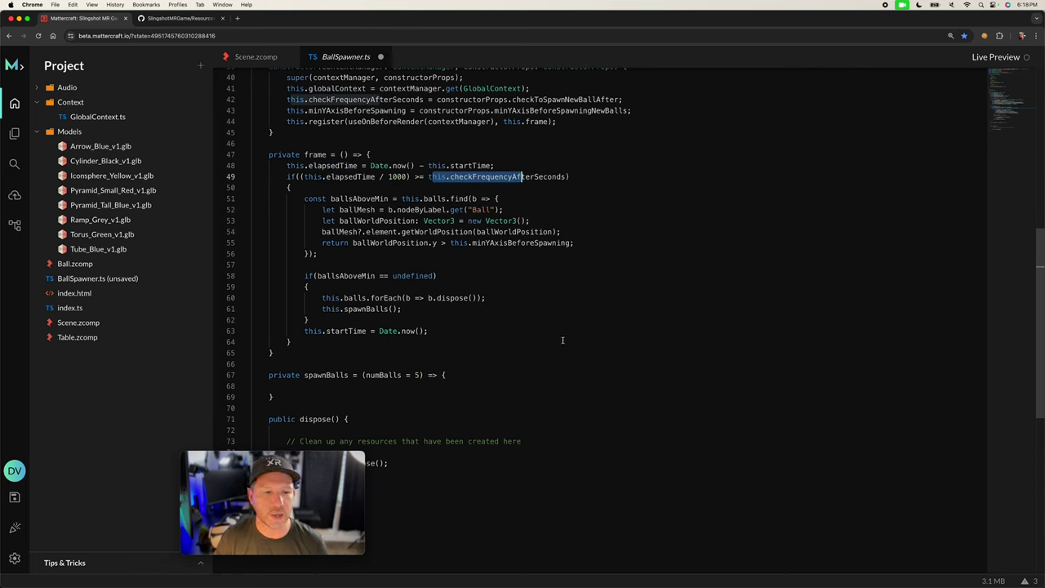
drag(305, 199, 352, 321)
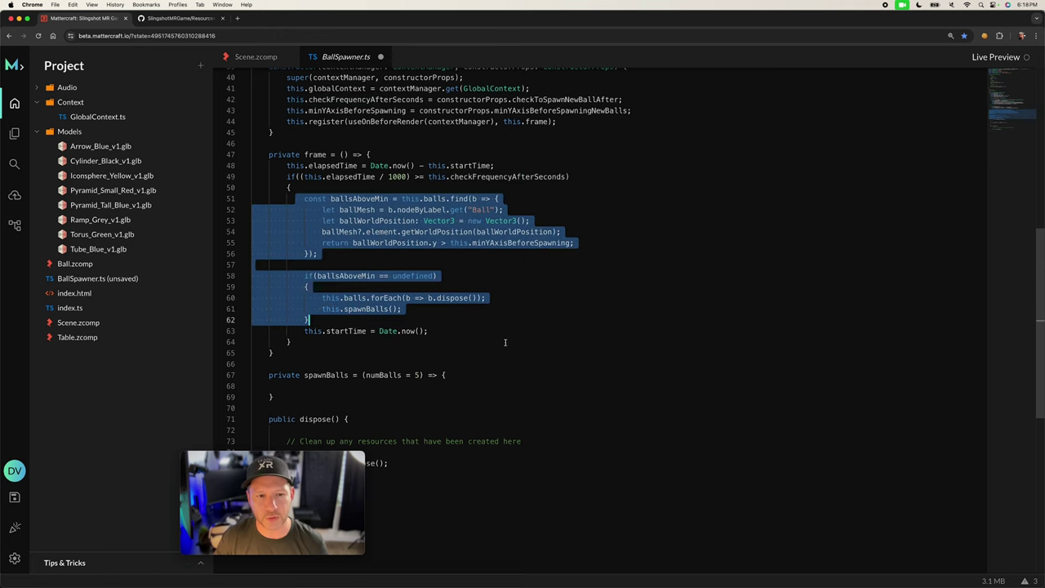
scroll(505, 342, down, 3)
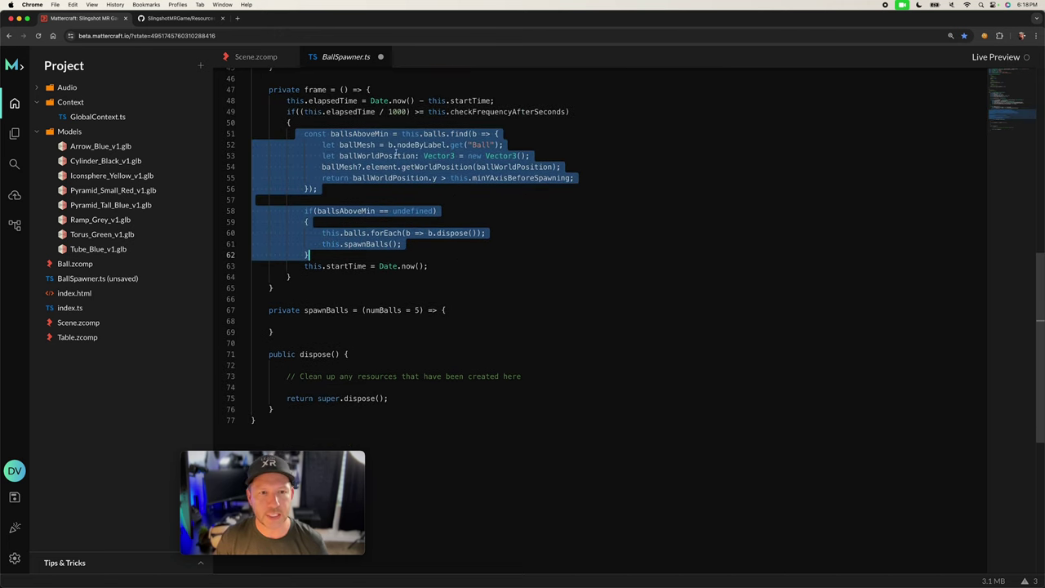
click(371, 323)
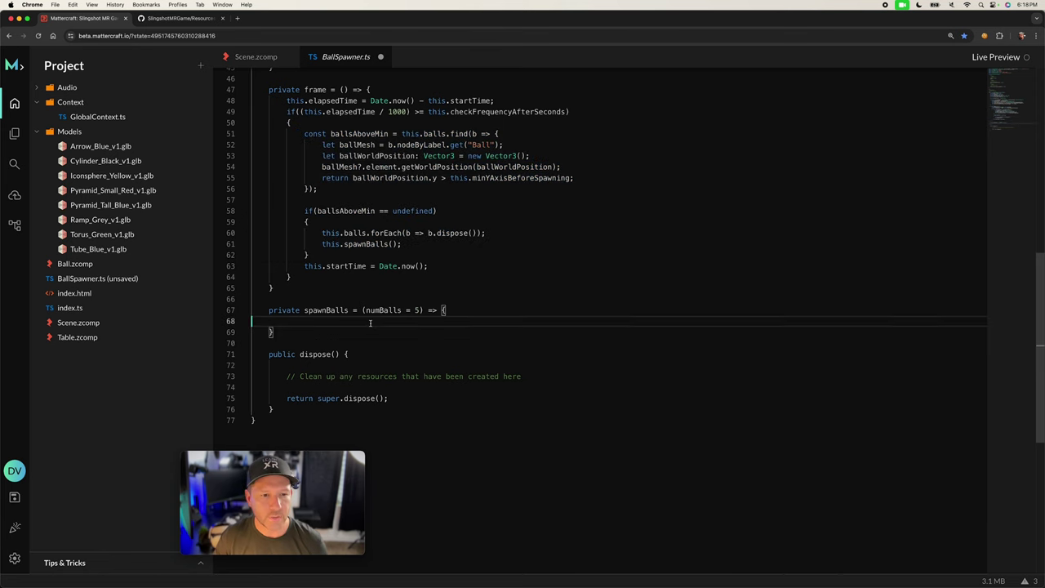
- In spawnBalls, set this.globalContext.uiInfo.value to `Let me give you ${numBalls} new ball(s)` and save
scroll(523, 266, down, 2)
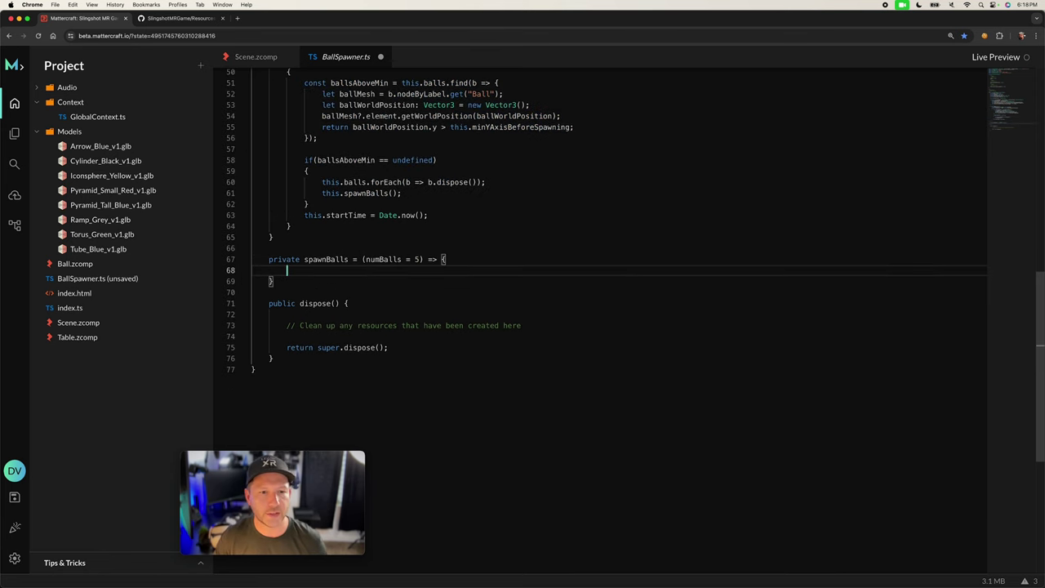
key(Return)
key(Up)
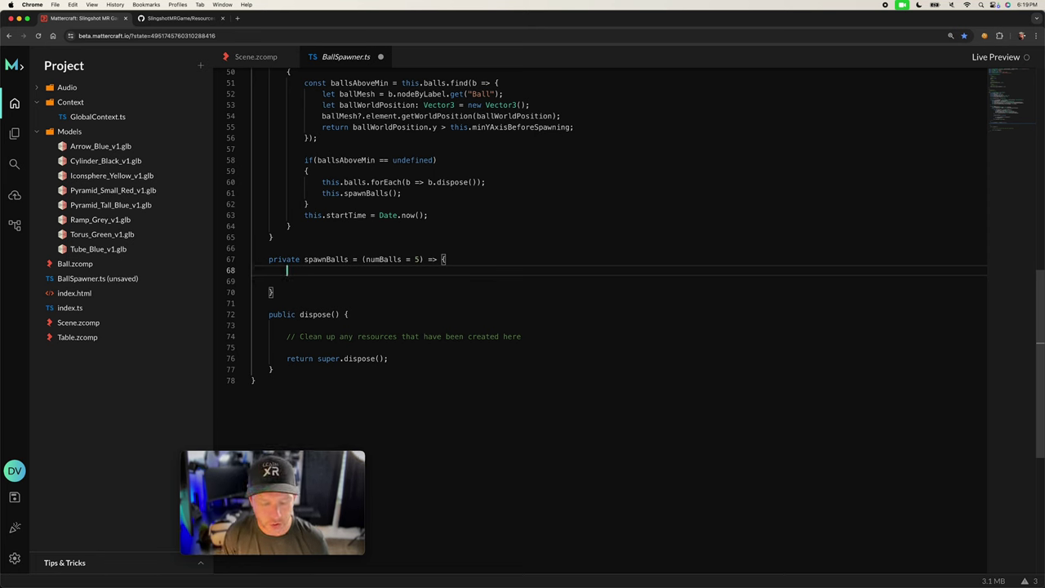
text(this.glo)
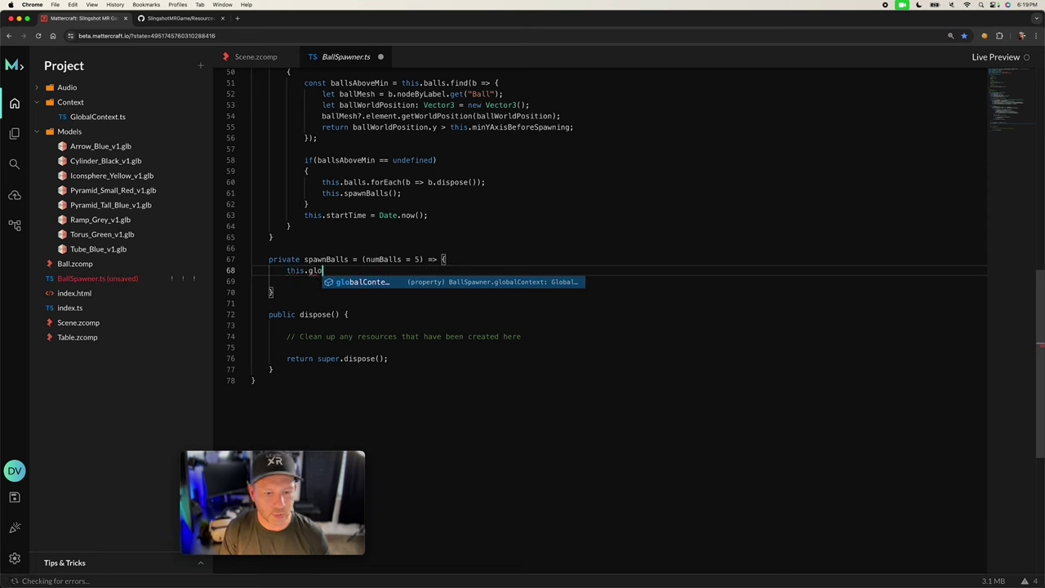
key(Tab)
text(.d)
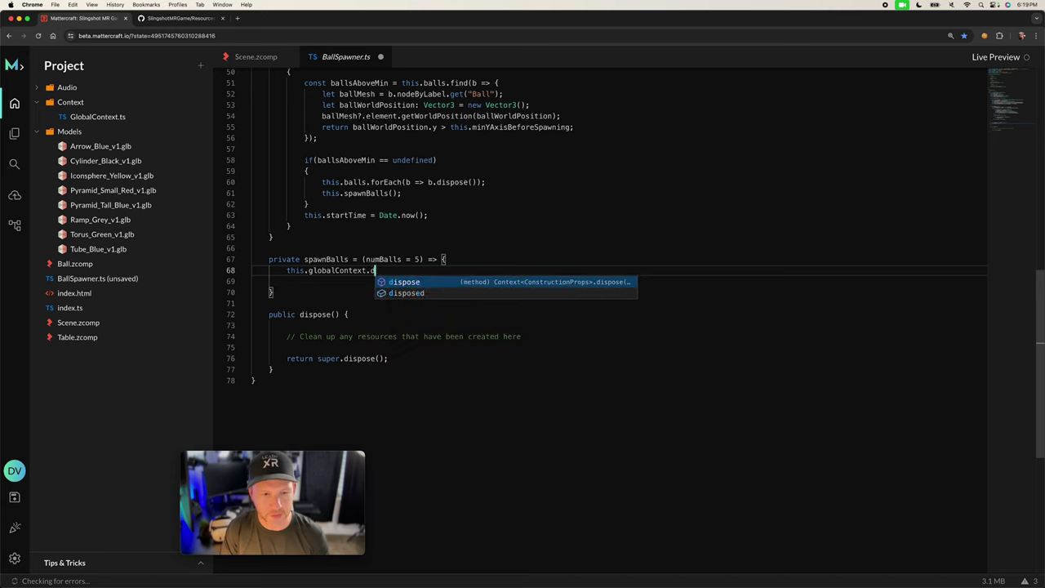
key(BackSpace)
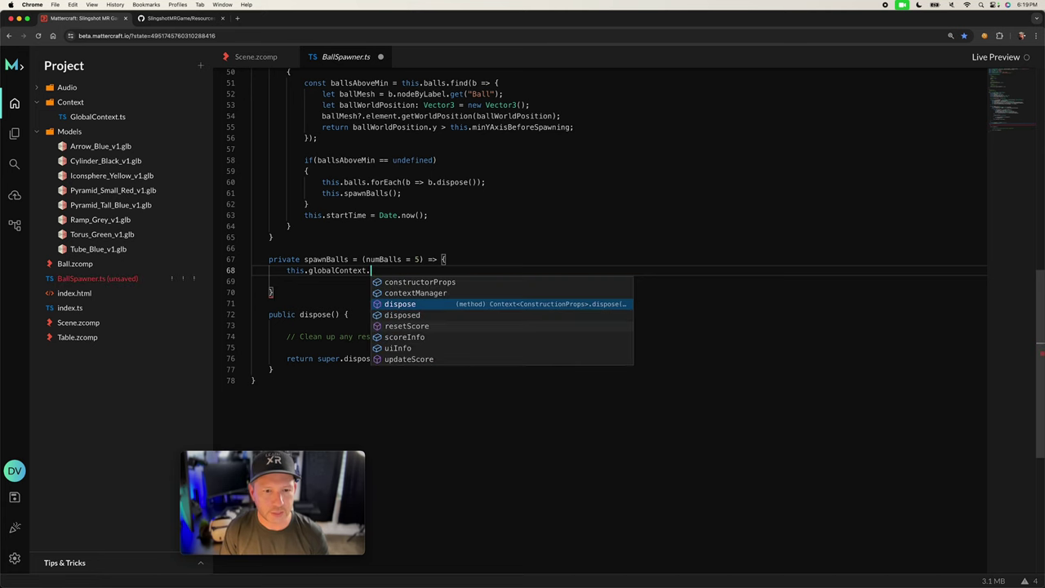
key(Down)
key(Down)
key(Down)
key(Down)
key(Tab)
text(.)
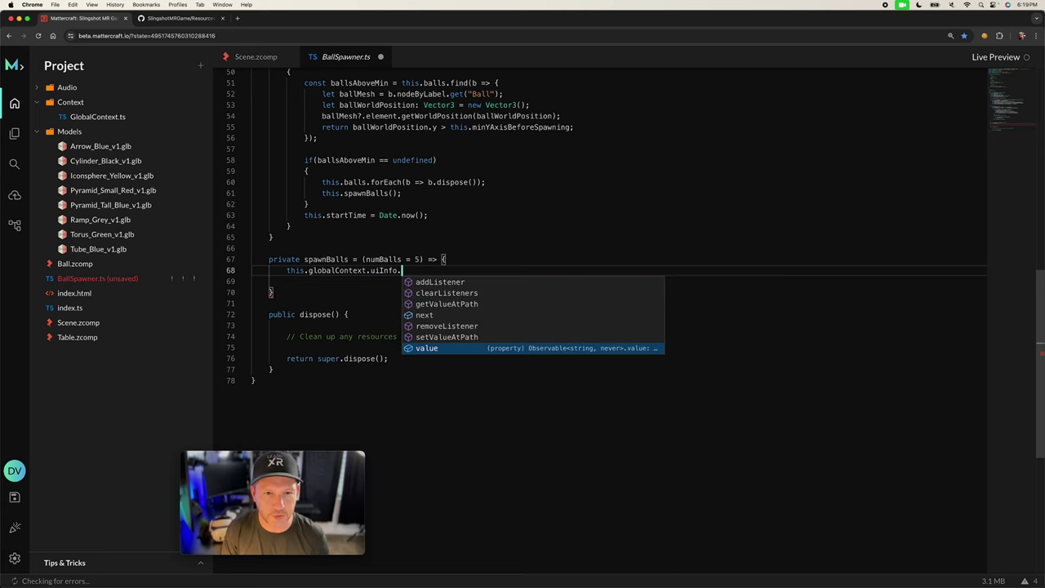
key(Tab)
text(= ')
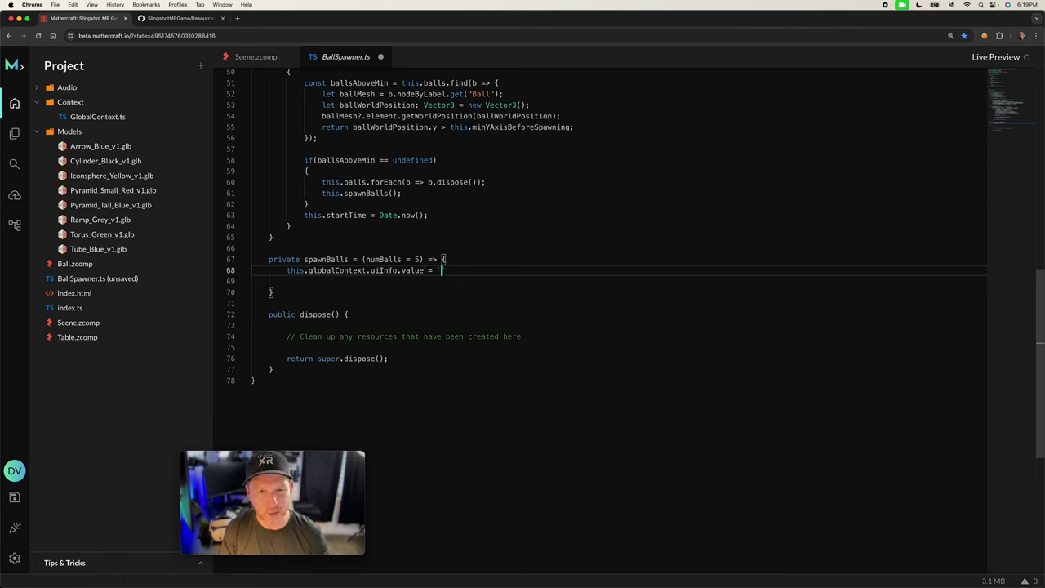
text(Let ,m)
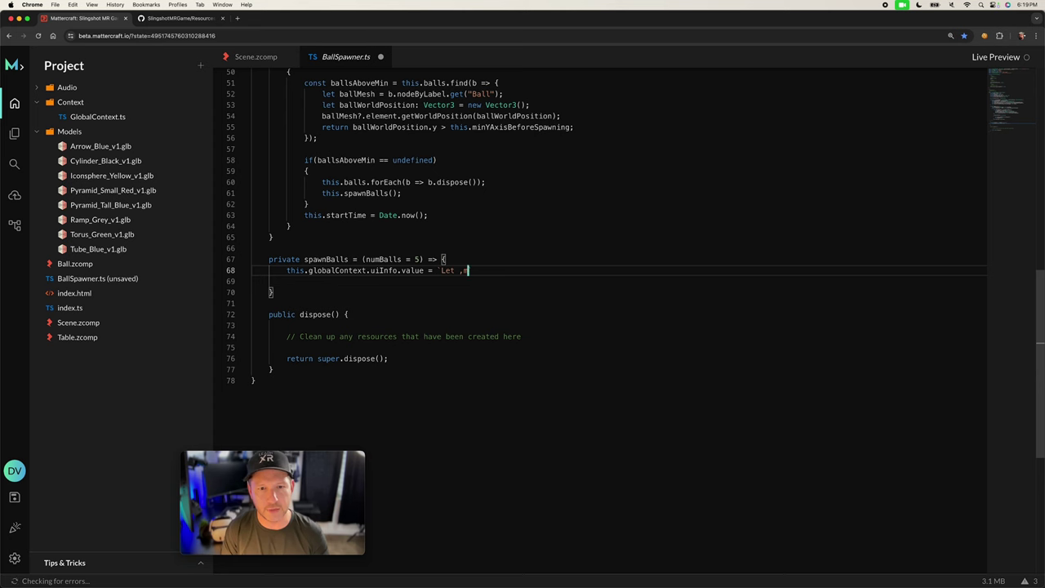
text(e ge give you)
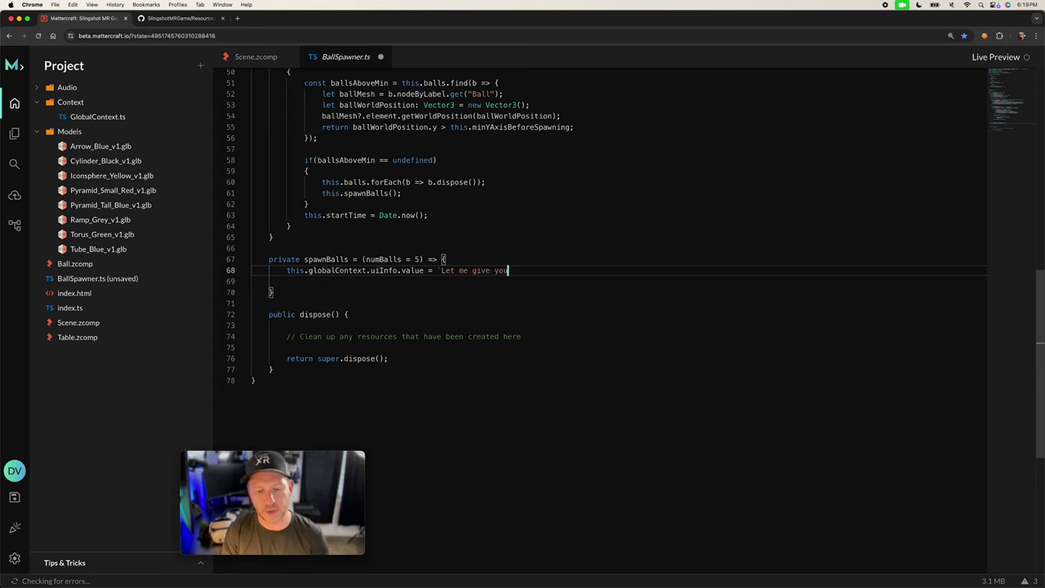
text(${)
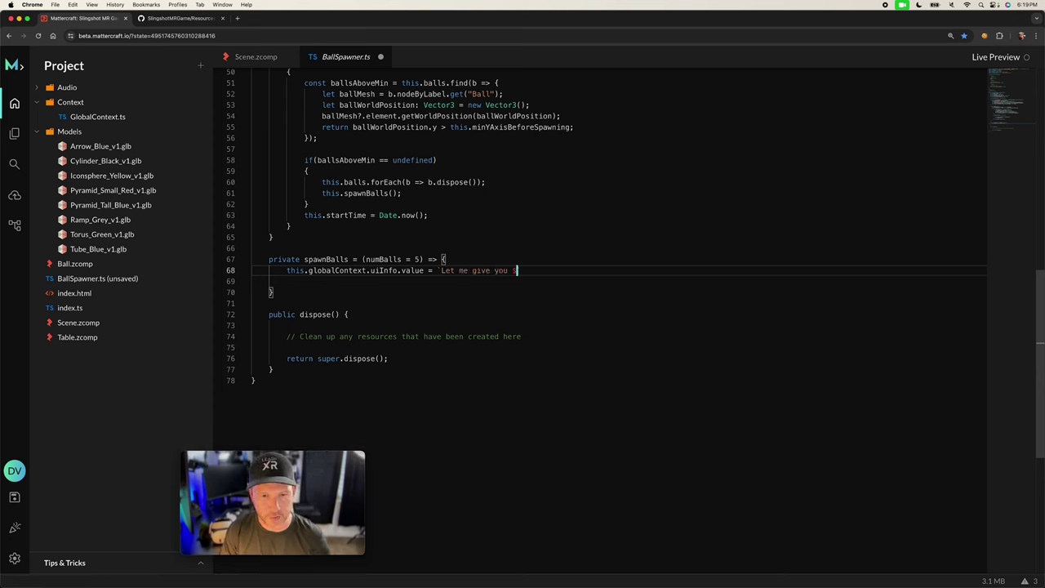
text(nu)
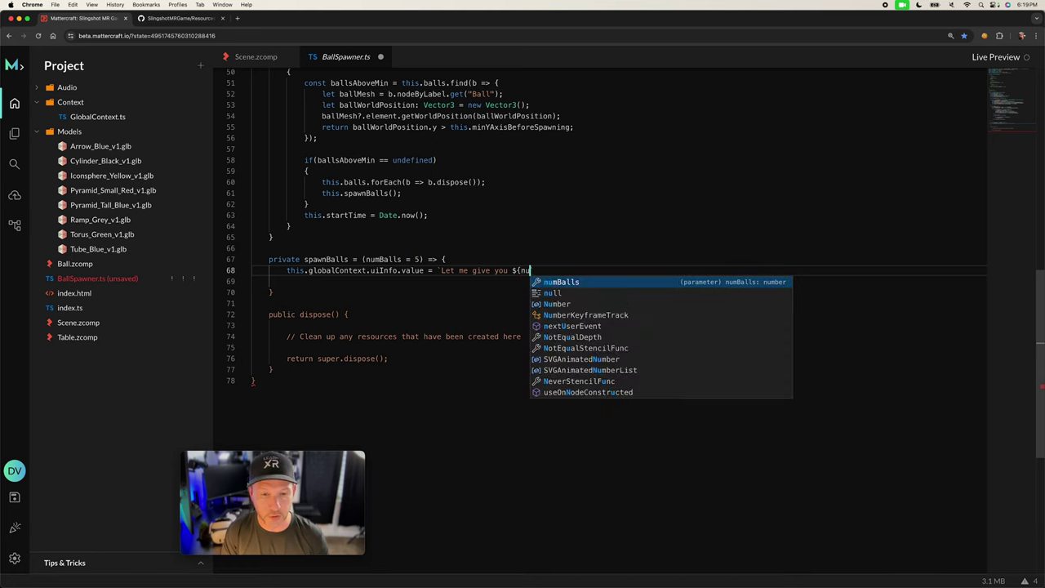
text(mBalls})
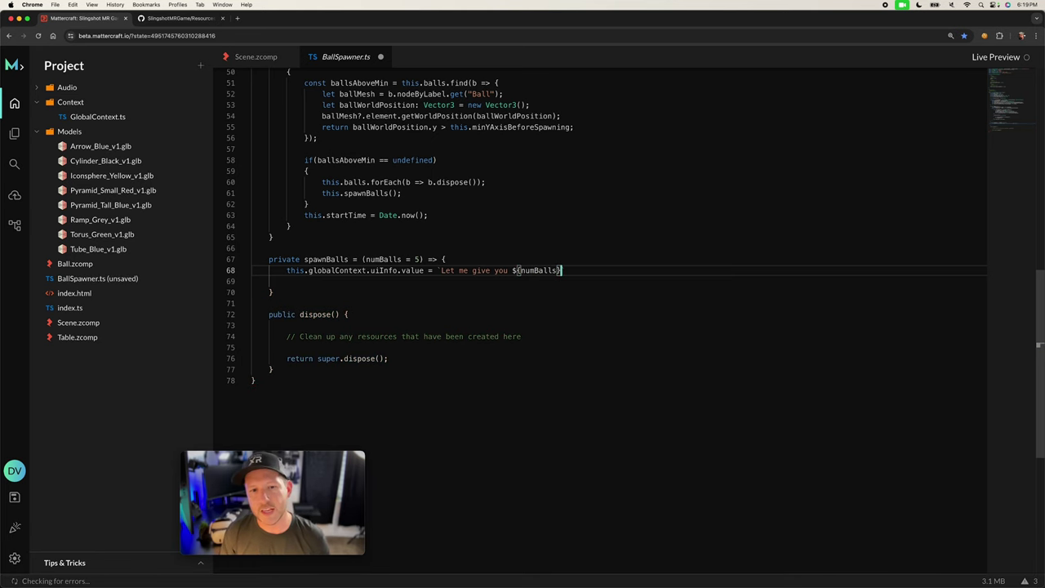
text( new balls)
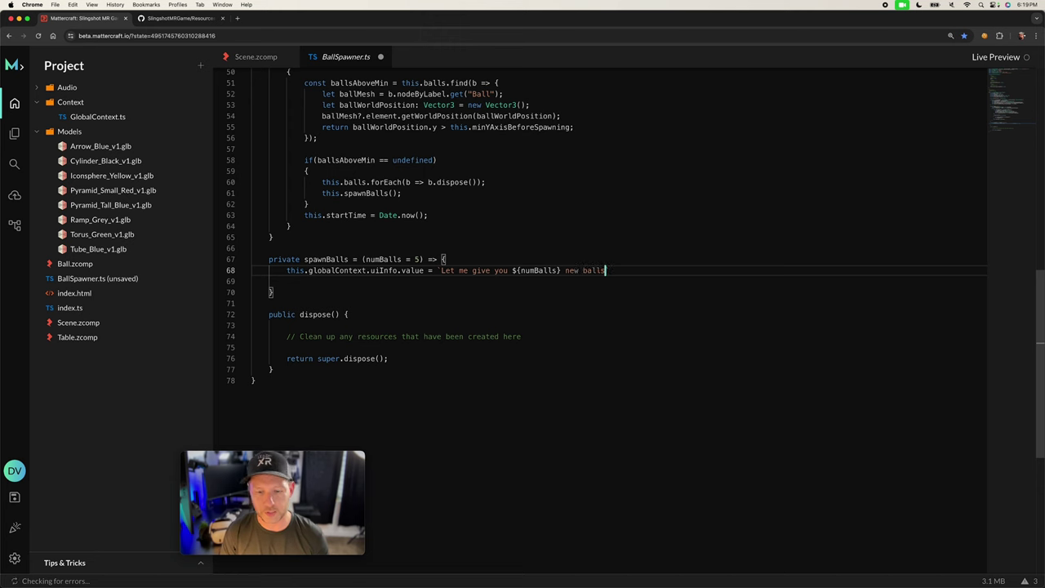
key(BackSpace)
text((s)`;)
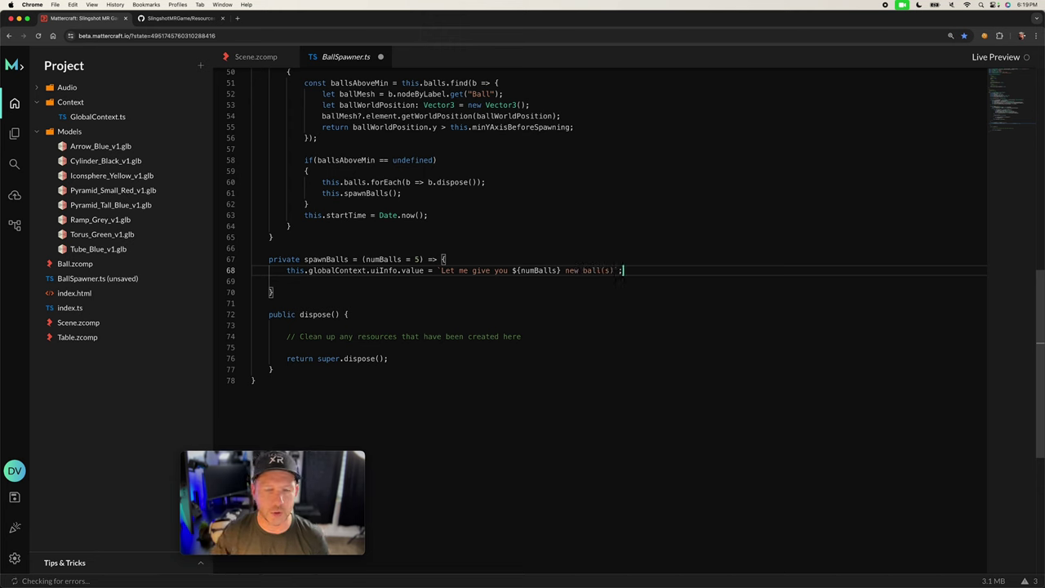
key(super+s)
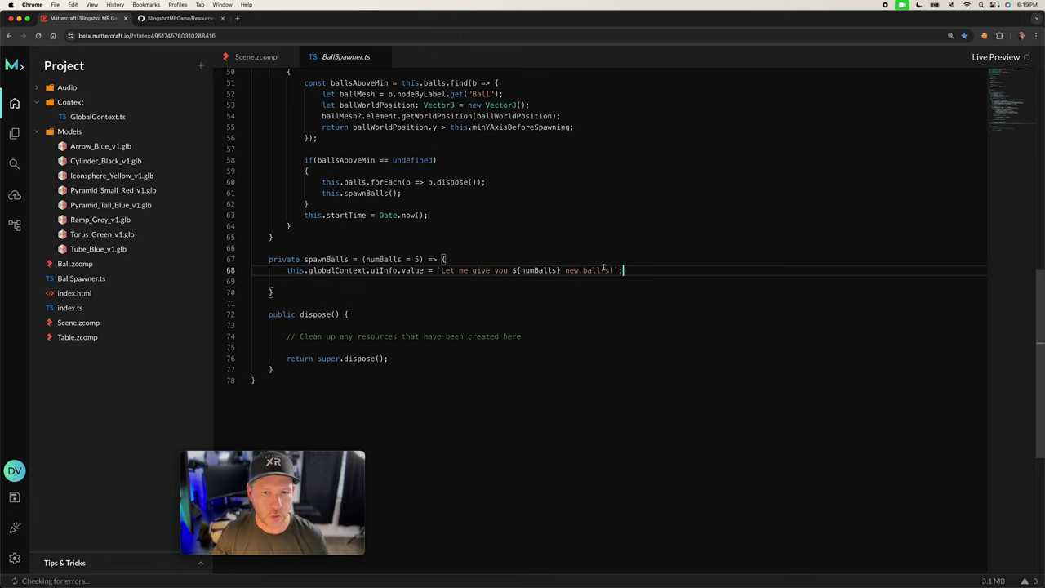
- Reset the timer with this.startTime = Date.now(); below the message line
key(Return)
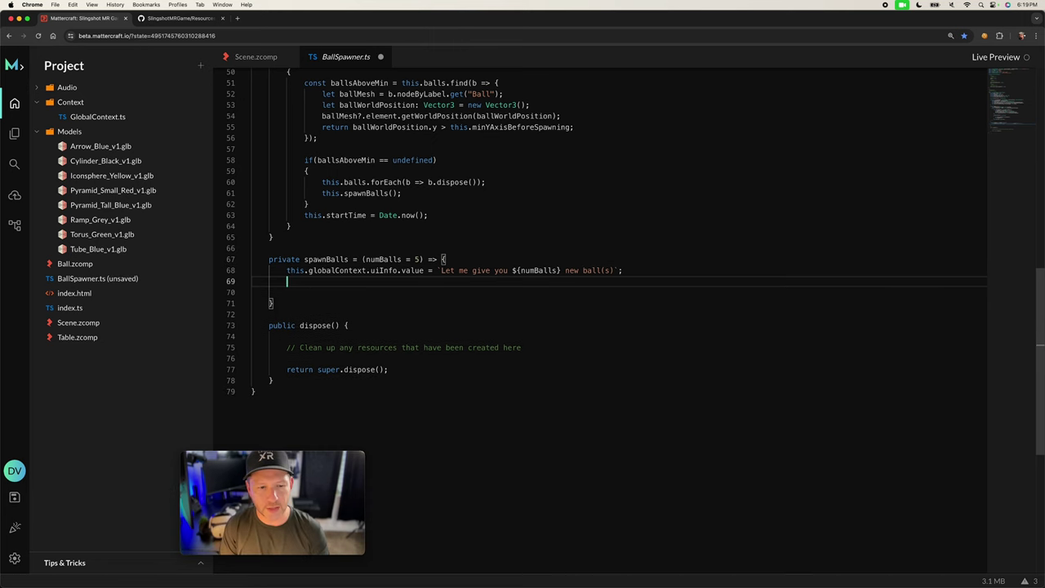
text(this.startTime = Date.now)
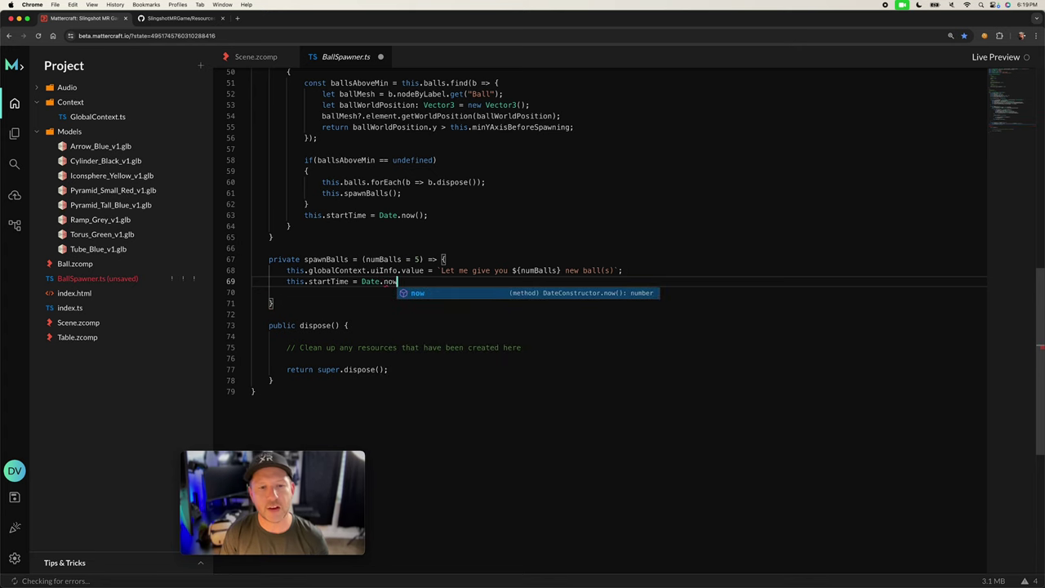
text(())
key(BackSpace)
text(();)
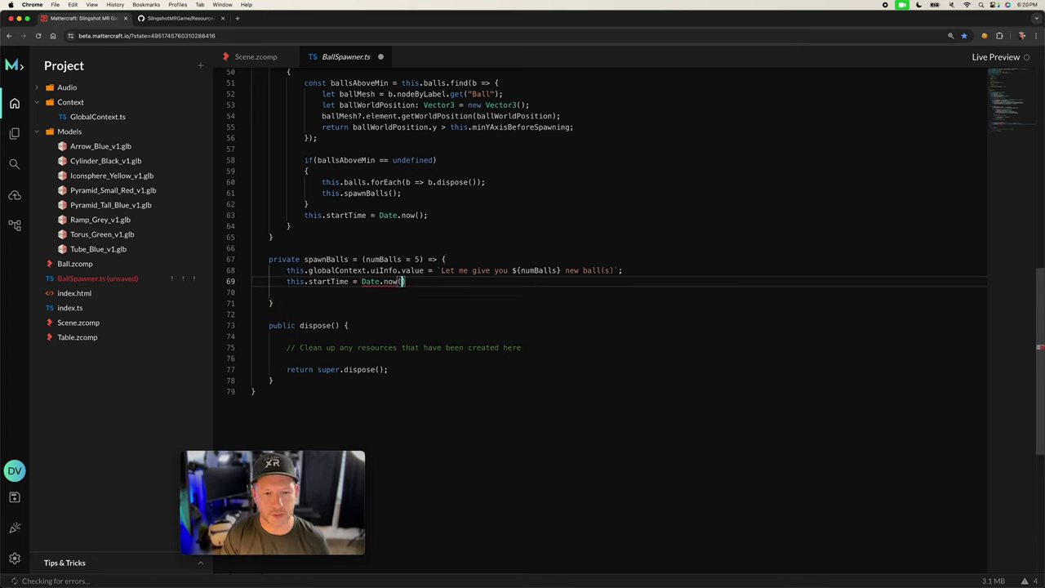
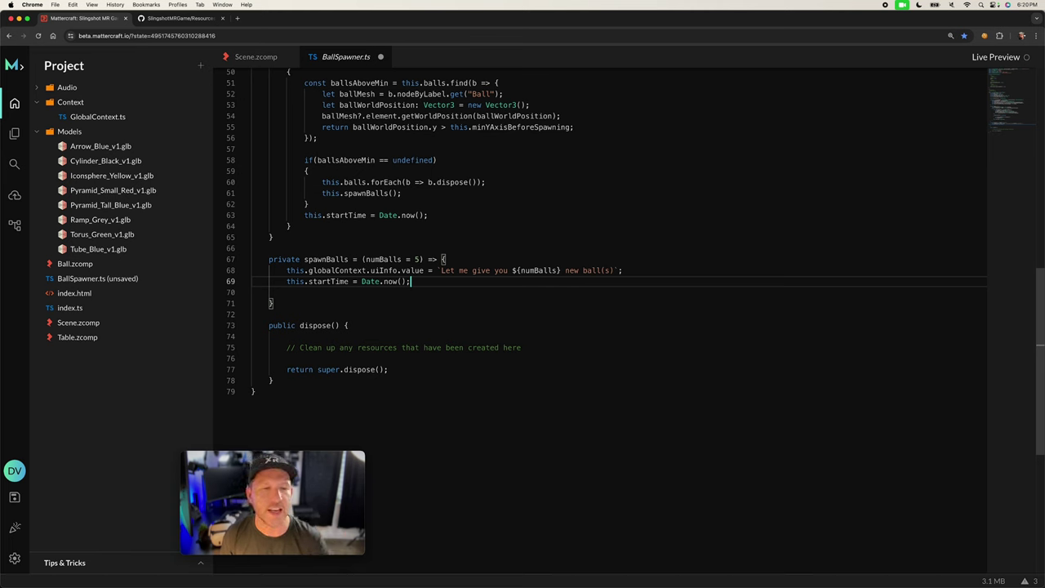
- In spawnBalls, open a new empty line after the uiInfo message line
key(super+shift+Left)
key(BackSpace)
key(super+shift+Left)
key(BackSpace)
key(super+z)
key(super+z)
drag(411, 270, 623, 271)
click(623, 270)
key(Return)
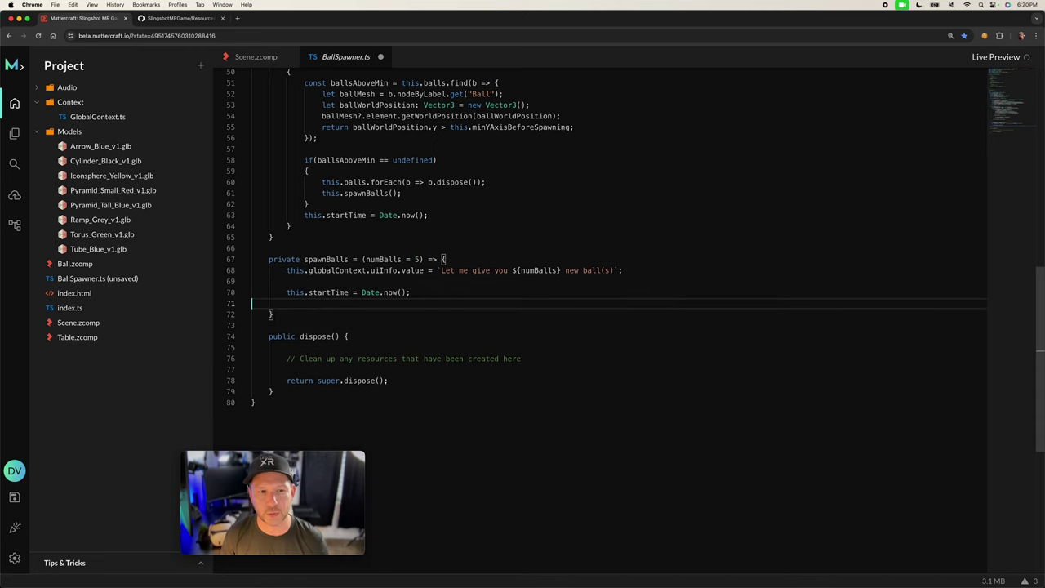
- Write the loop header for (let i = 0; i < numBalls; i++) with its braces
text(for(let)
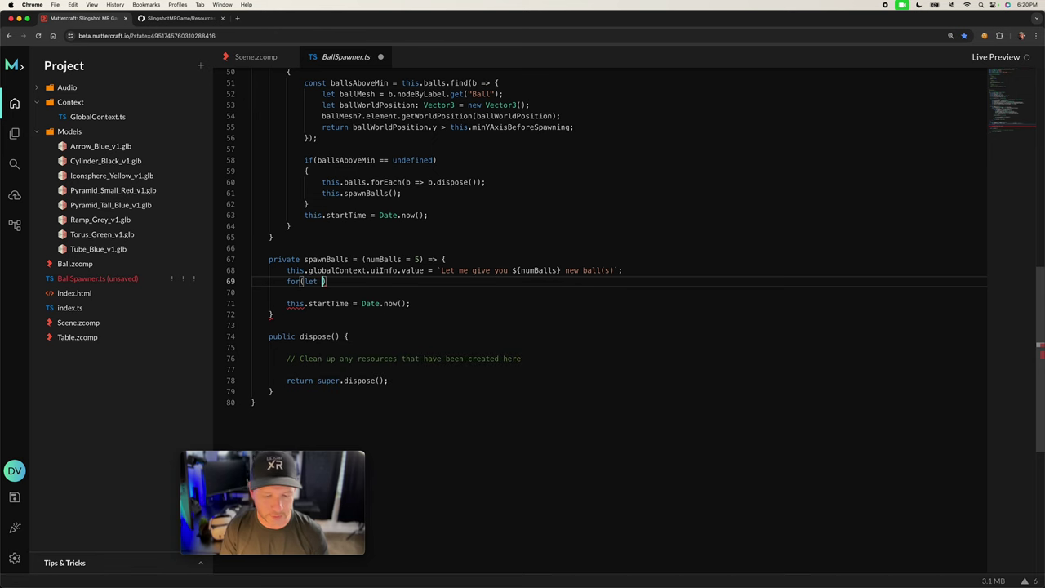
text( i = 0)
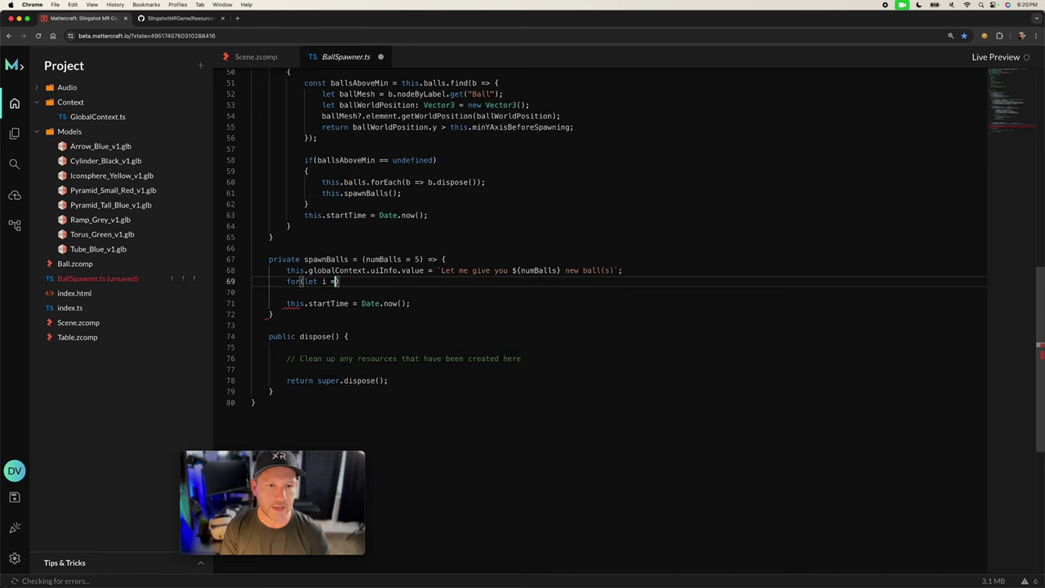
text(; i)
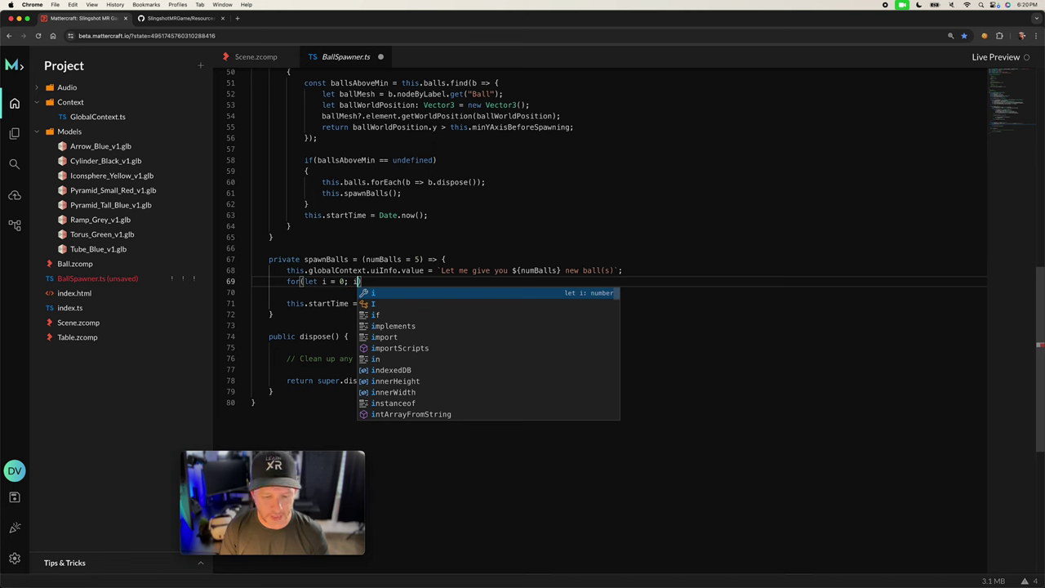
text( < num)
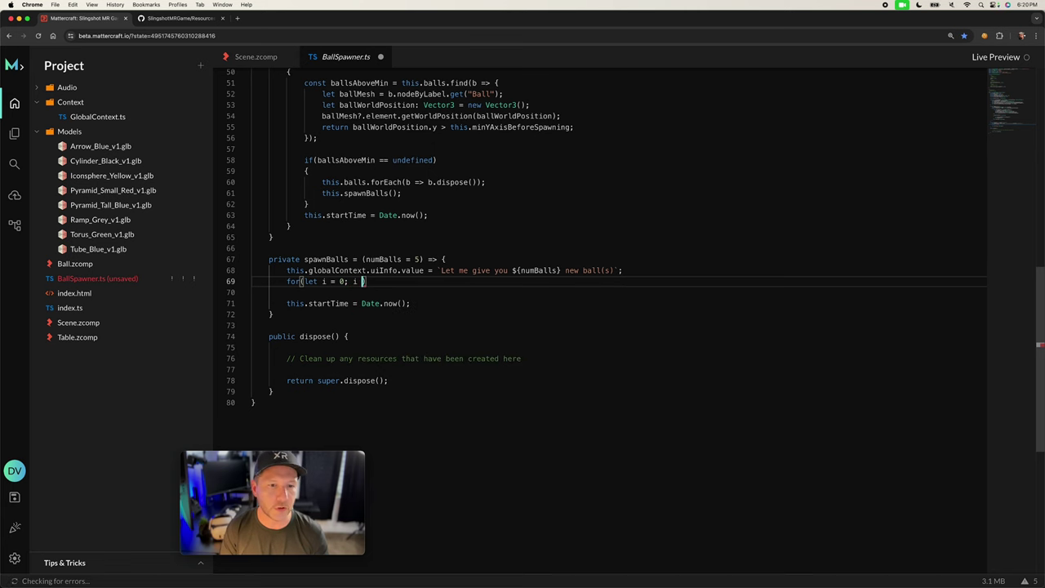
key(Tab)
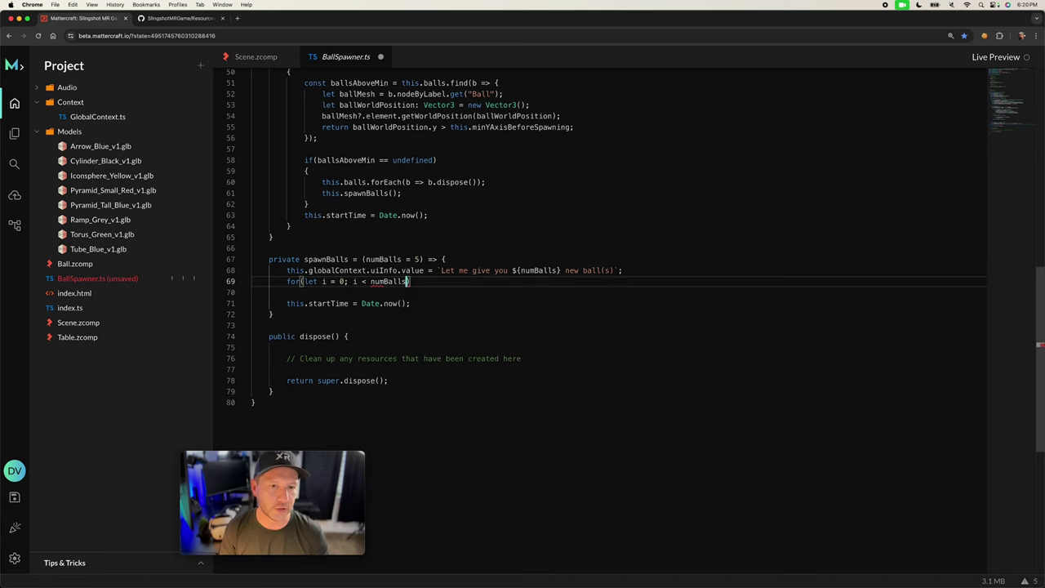
text(; i++))
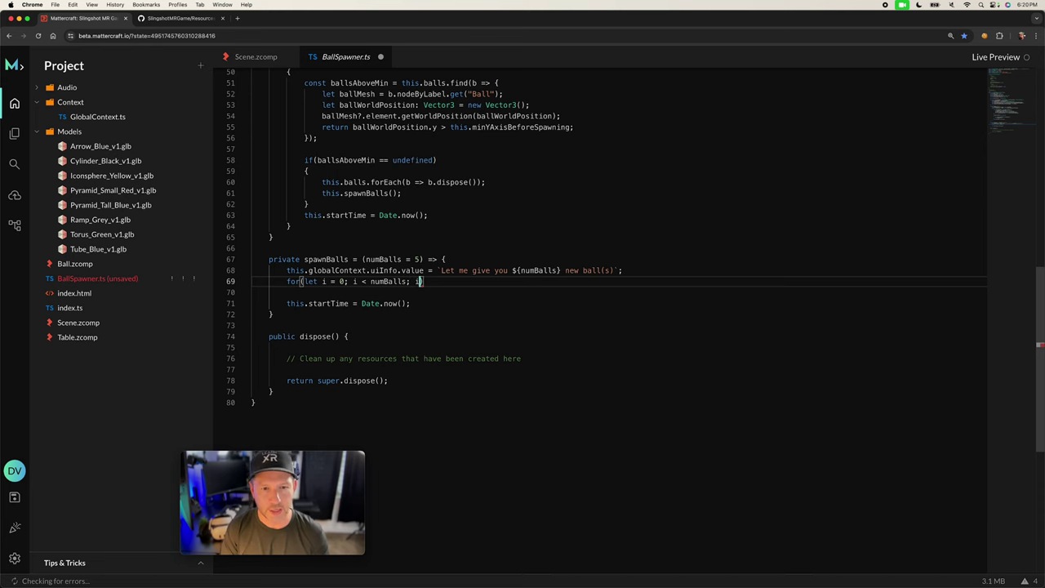
key(Return)
text({)
key(Return)
key(Up)
key(Home)
key(shift+Home)
key(BackSpace)
key(BackSpace)
key(Down)
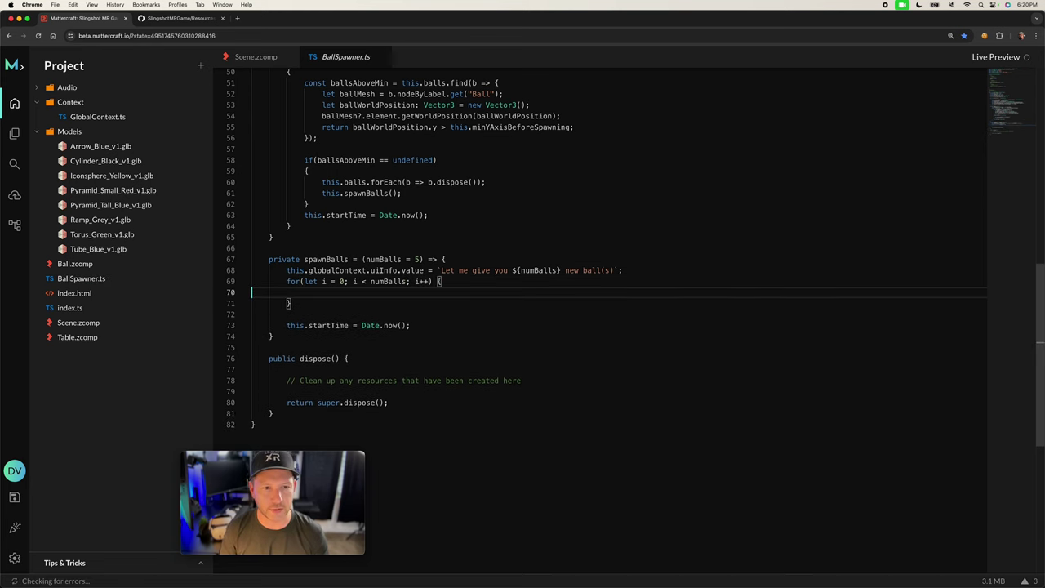
- Inside the loop, declare const ball = new Ball(this.contextManager, {}) and begin a ball.position line
click(438, 281)
click(305, 292)
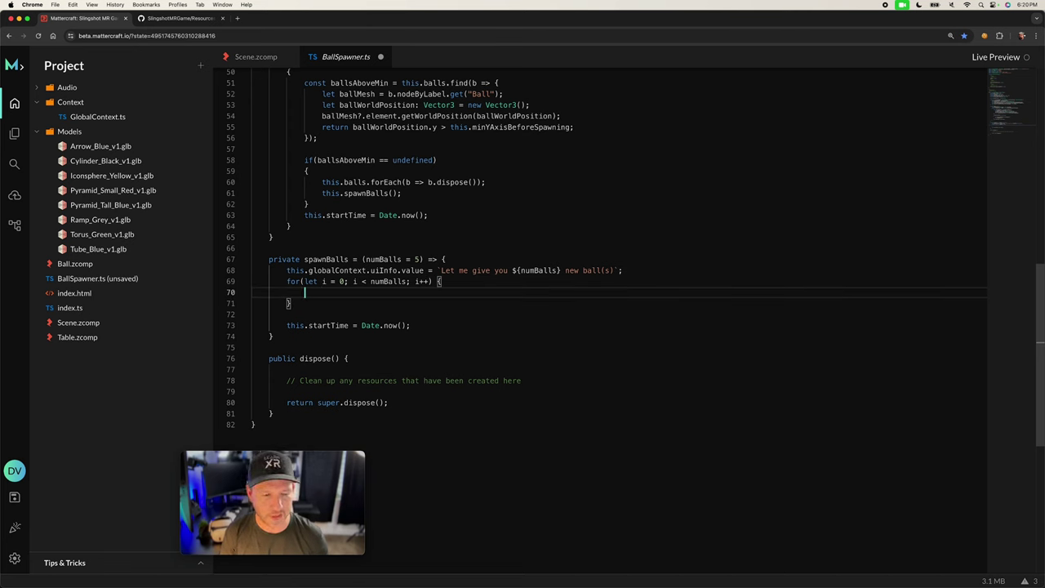
text(const)
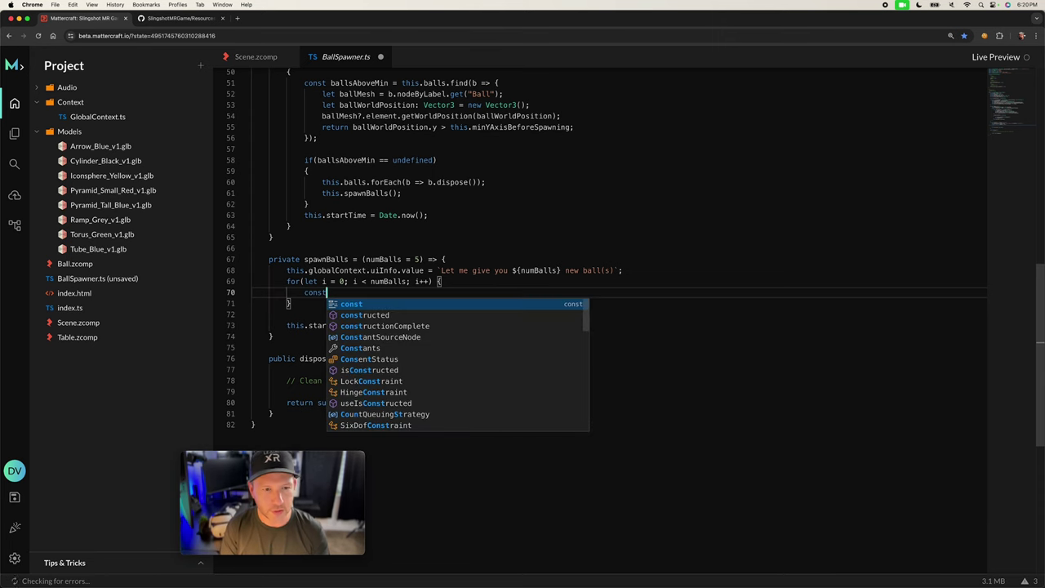
text( ball = new B)
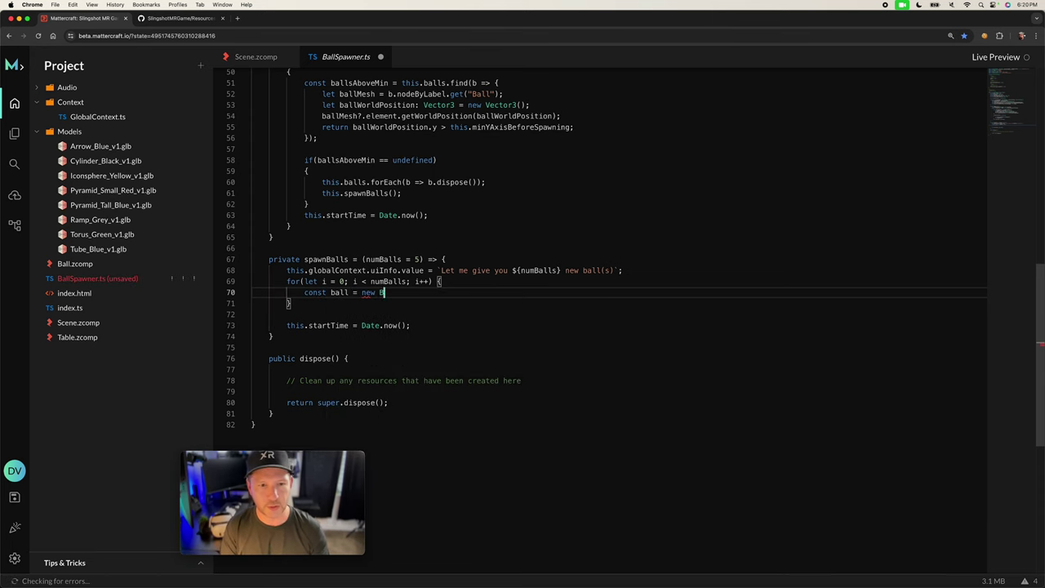
text(all()
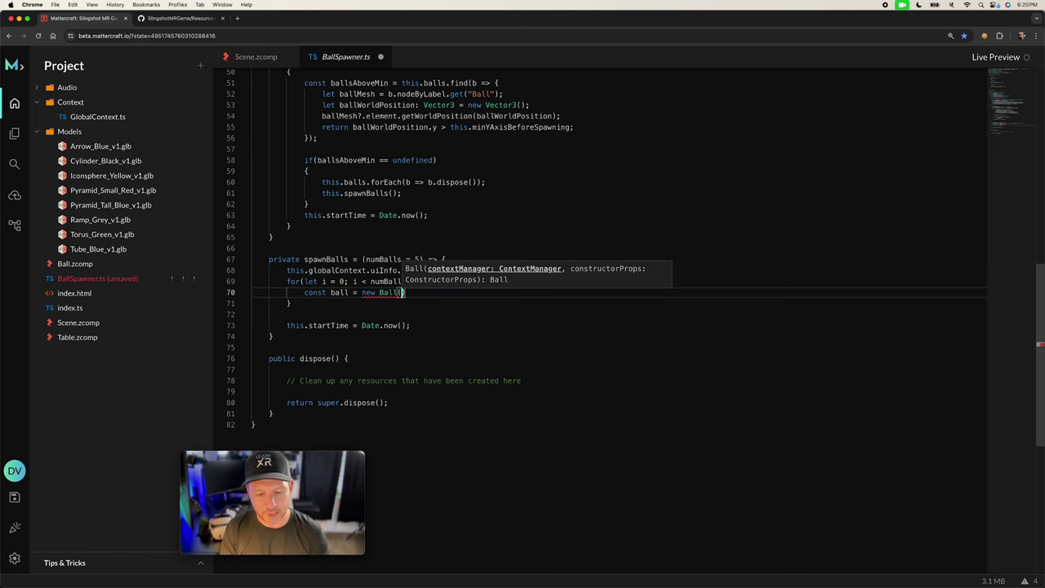
text(this)
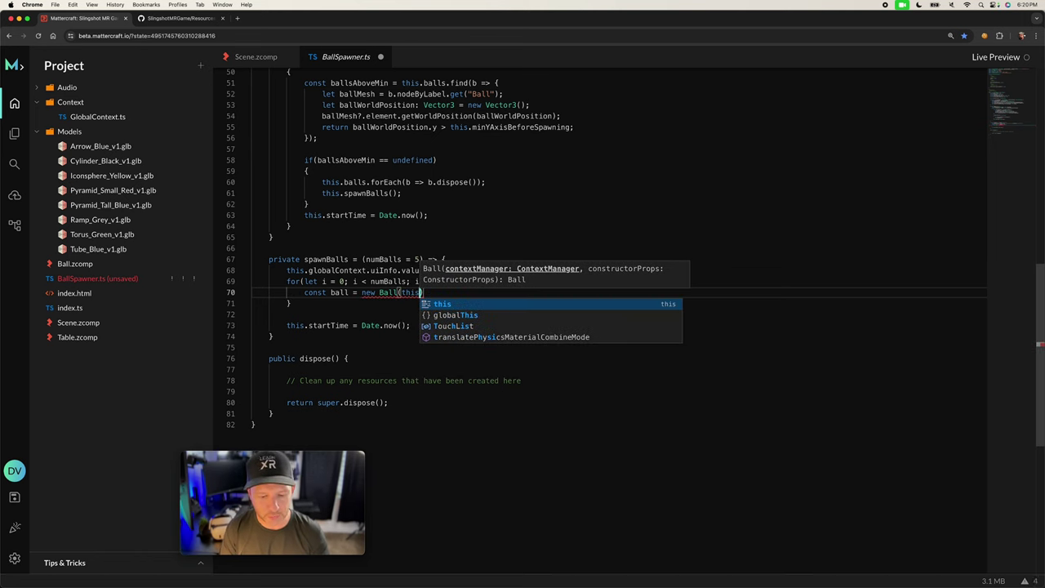
text(.contextManager, )
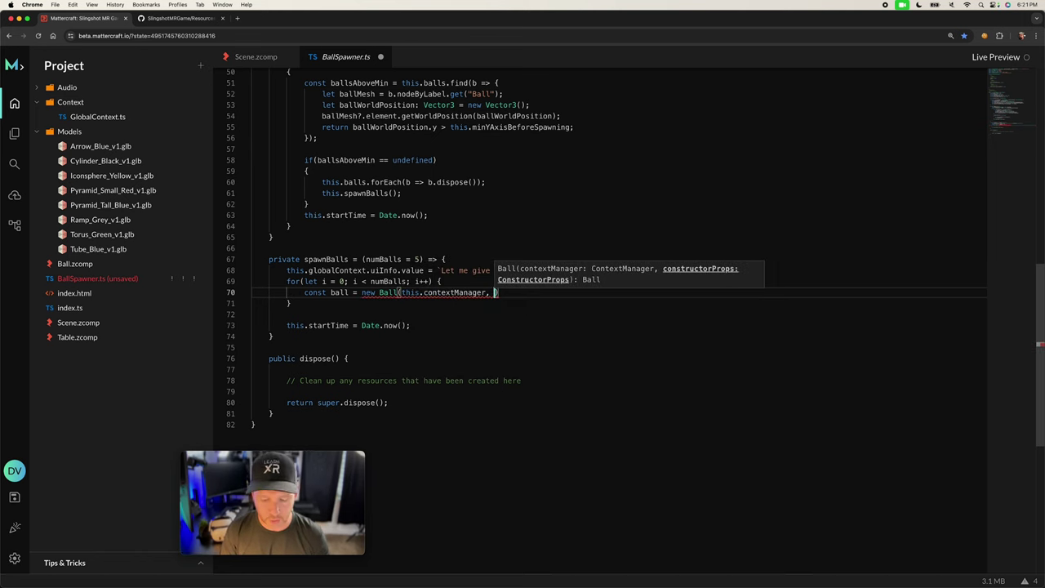
text({});)
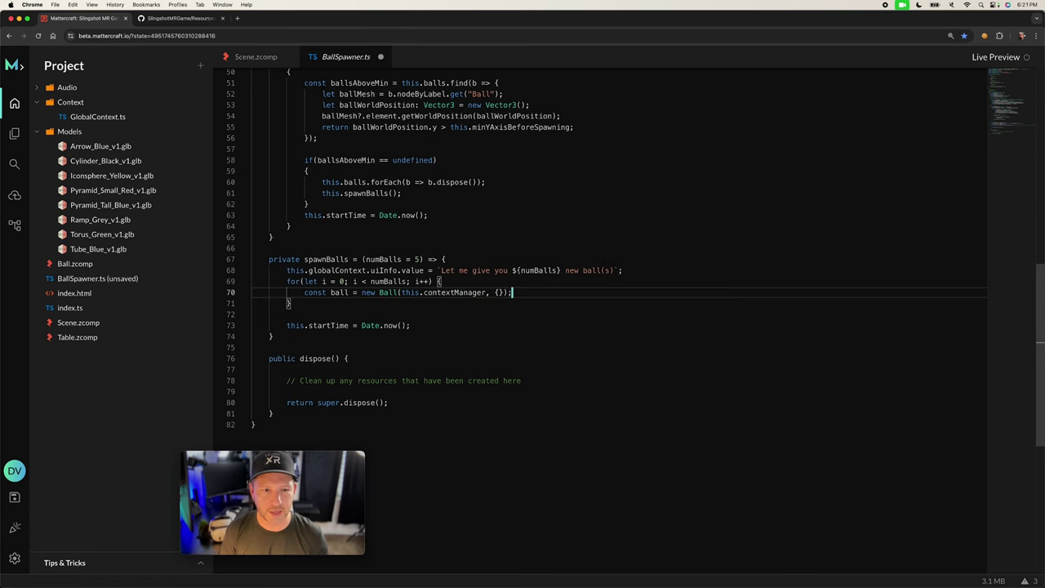
key(Return)
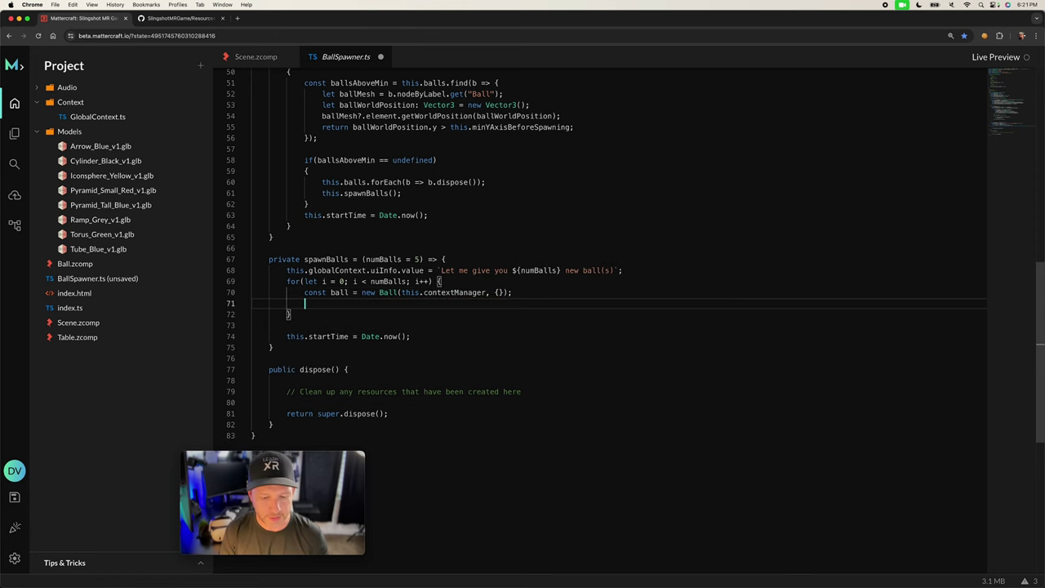
text(ball.po)
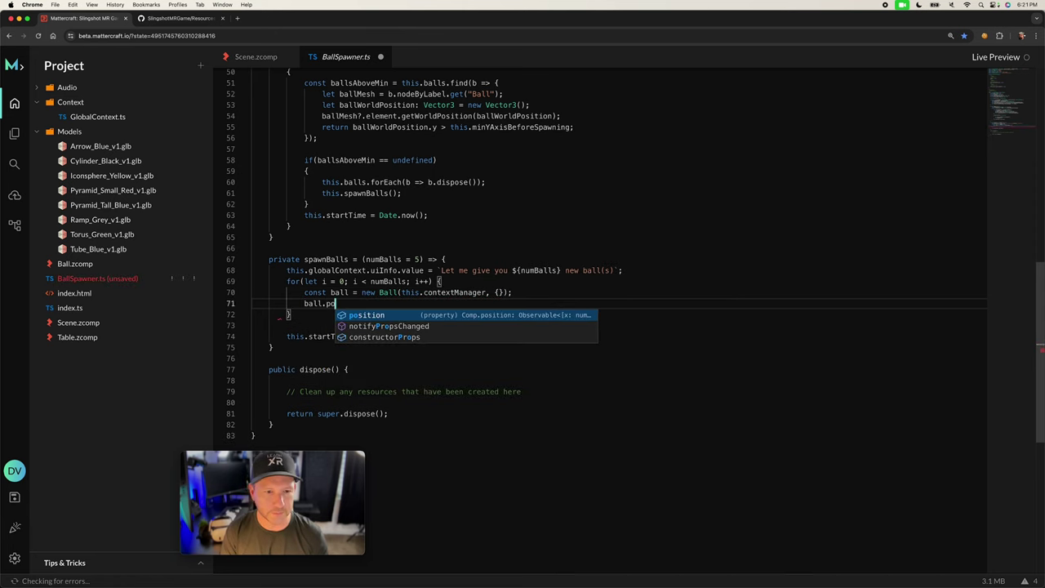
text(sition.value = [0)
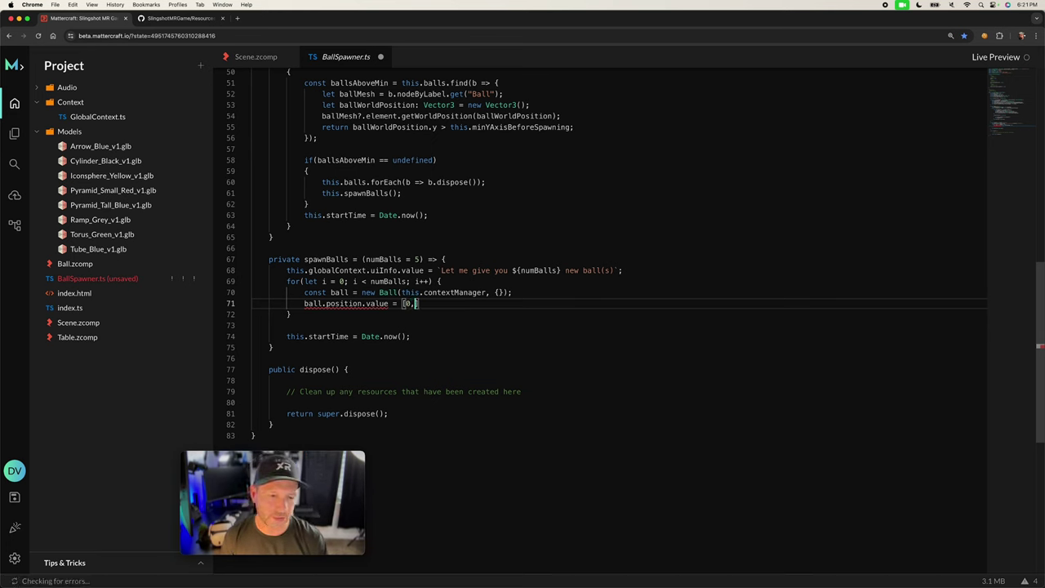
- Set each ball's position value to [0, i / (numBalls * 2), 0]
text(, )
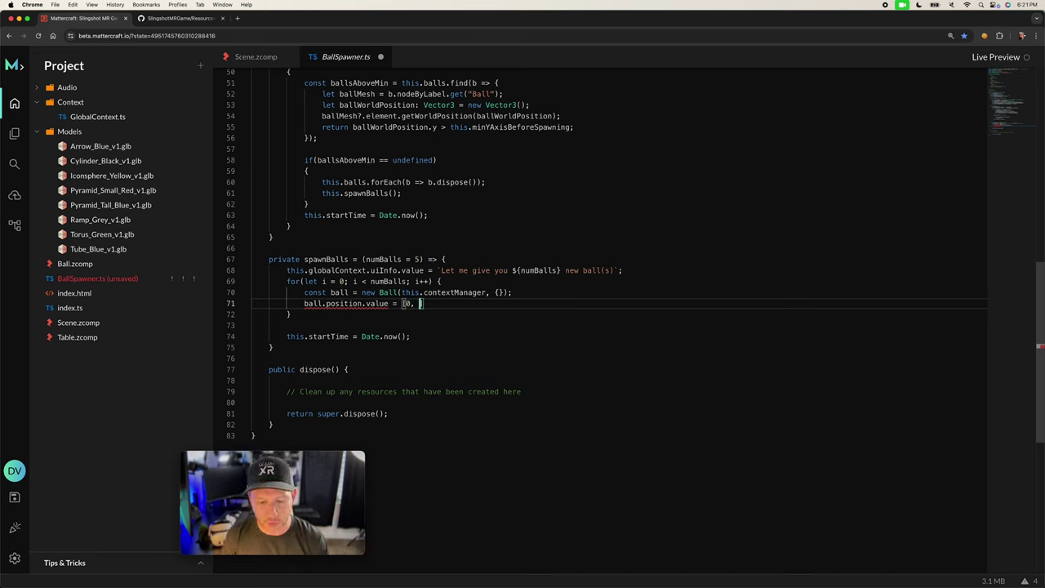
text(i / )
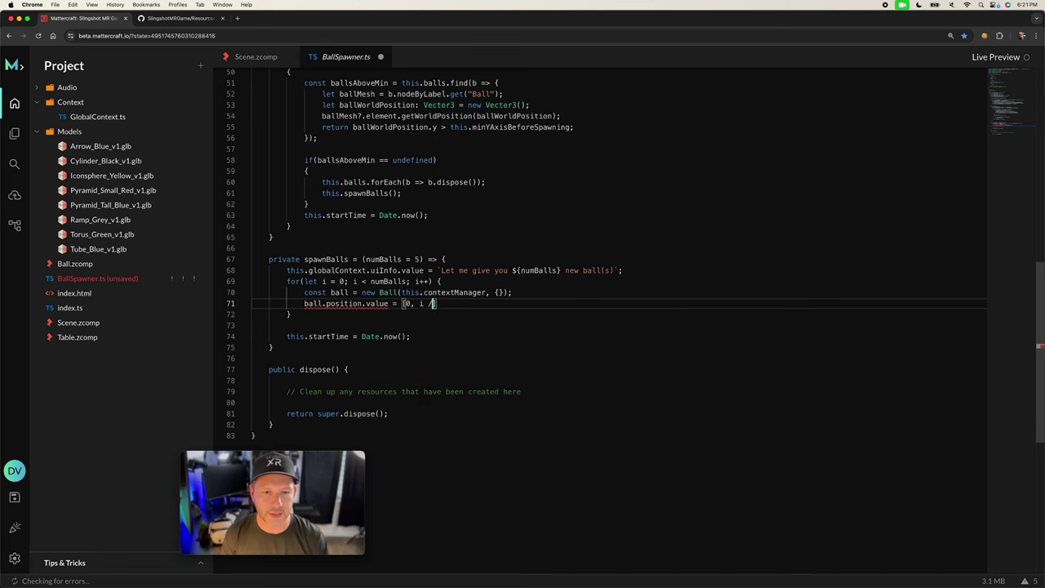
text(num)
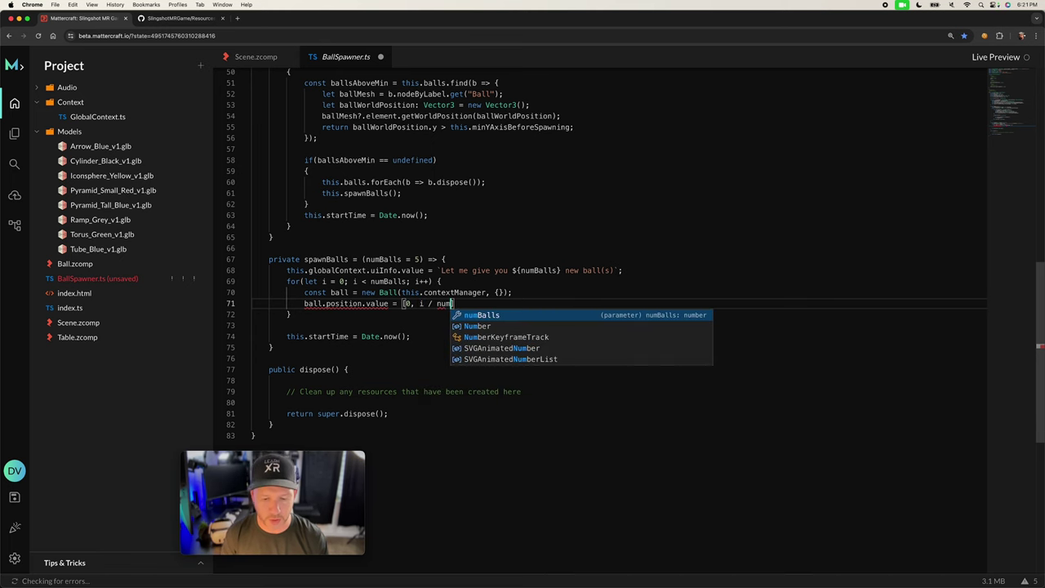
key(Tab)
key(alt+Left)
text(()
key(alt+Right)
text(* 2)
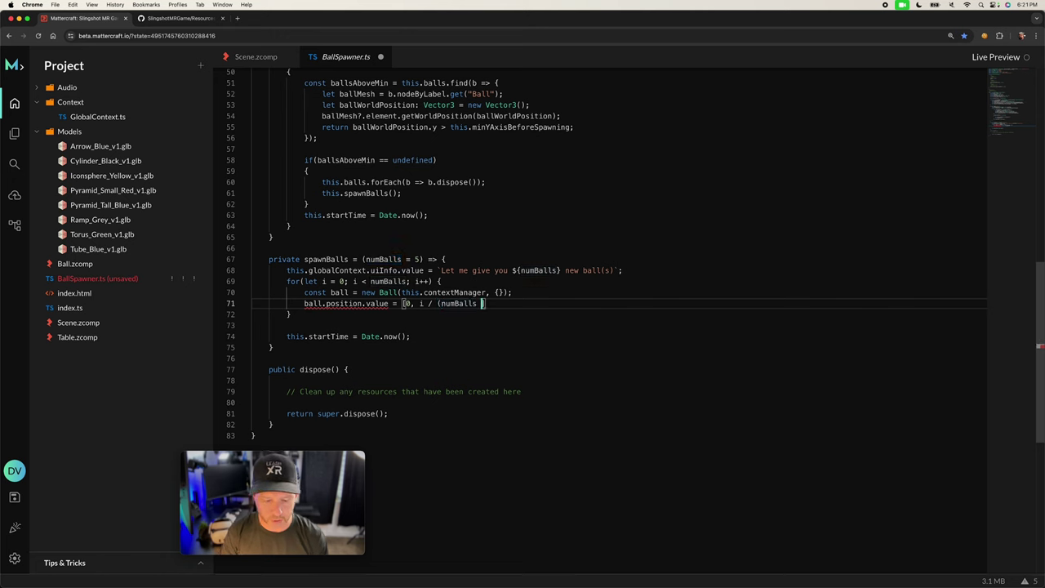
text())
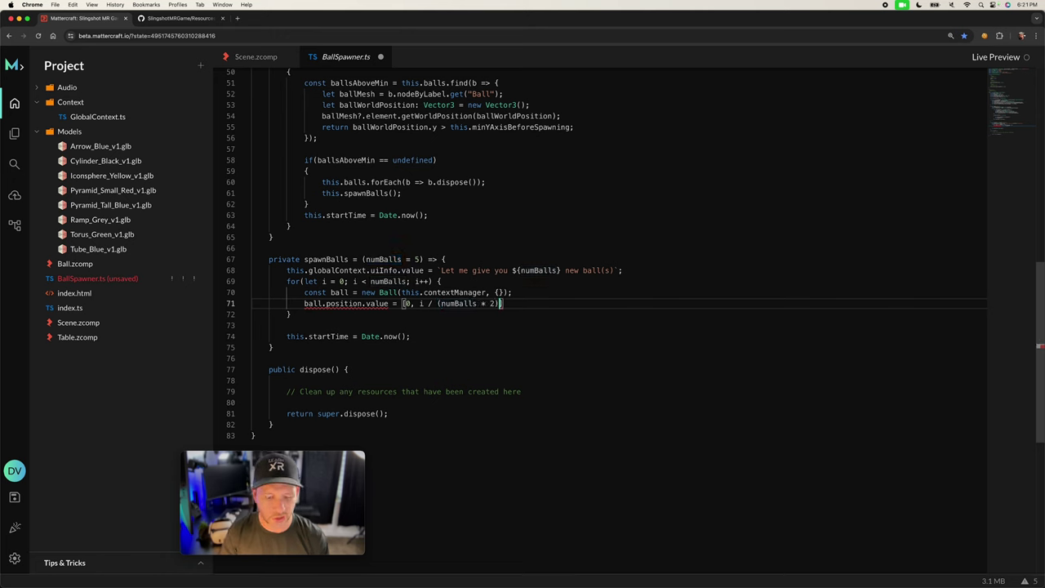
text(, 0)
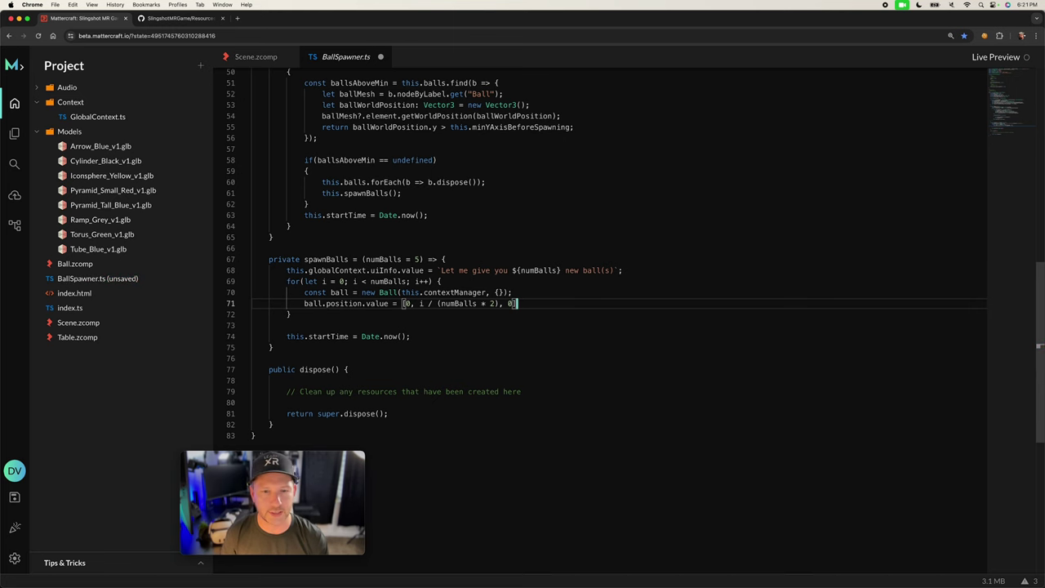
key(End)
text(;)
- Add this.appendChild(ball); and this.balls.push(ball); inside the loop
key(Return)
text(this.)
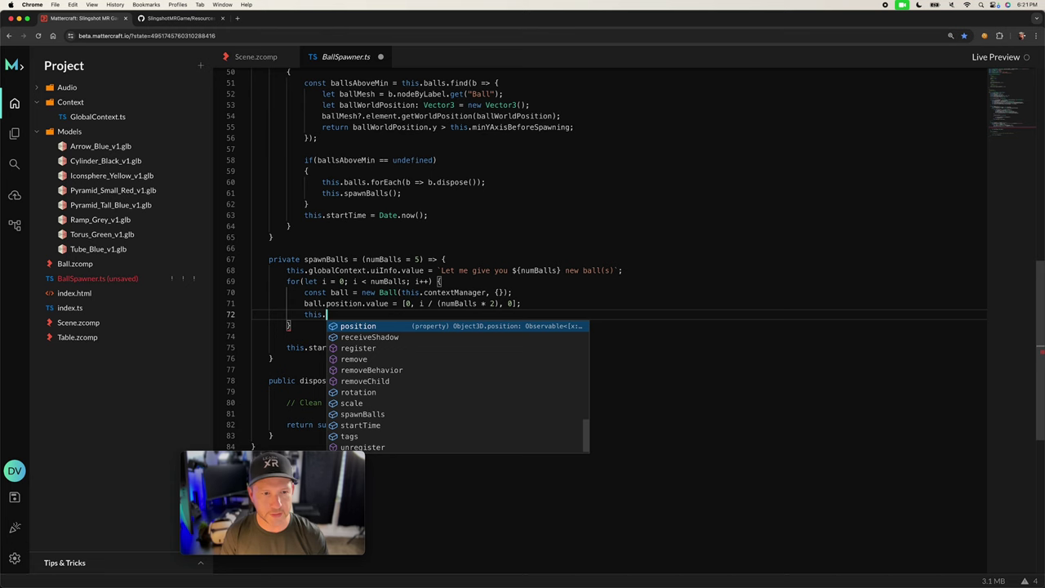
text(appendChild)
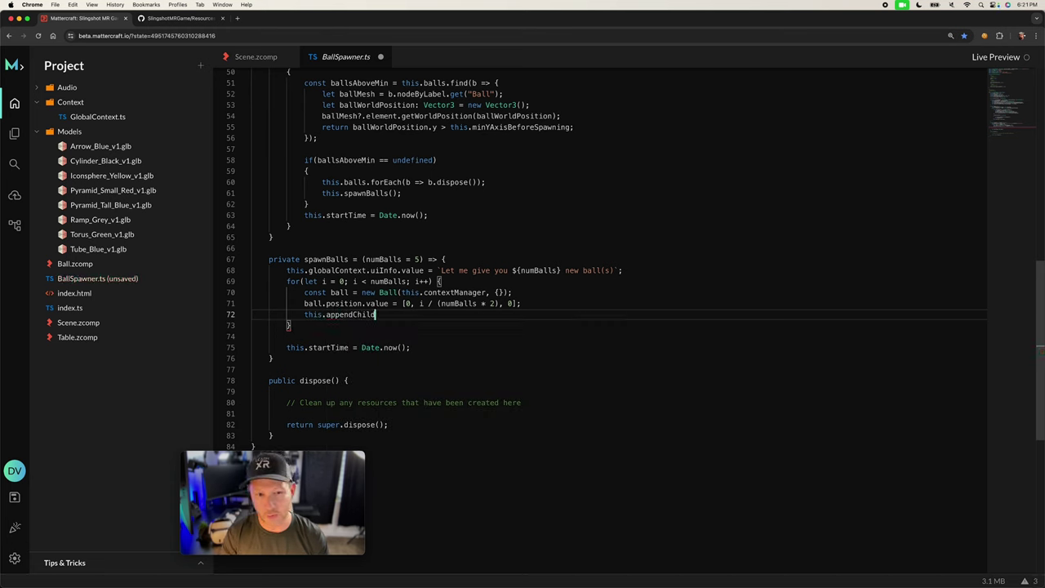
text((ba)
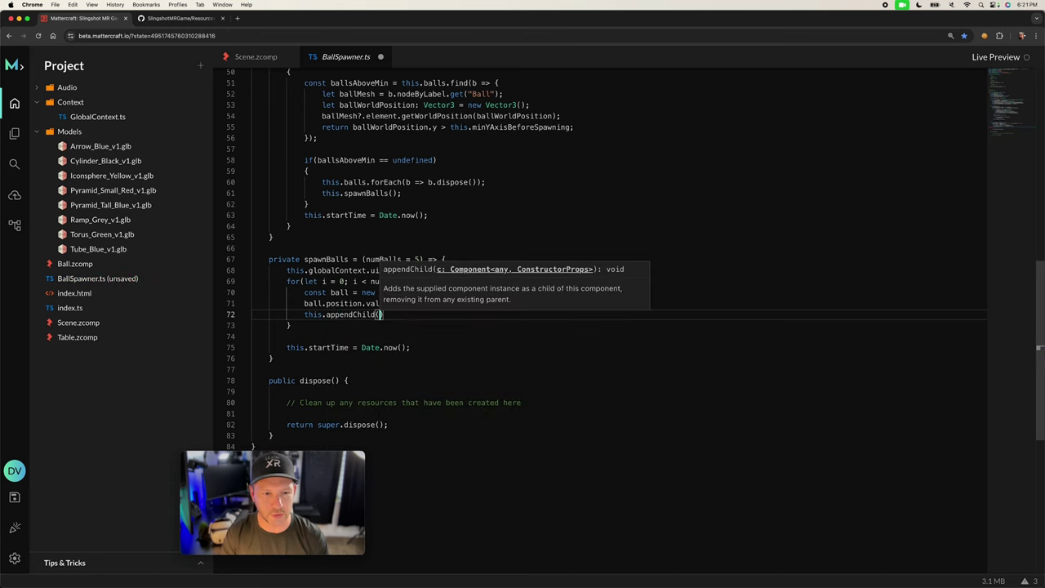
key(Tab)
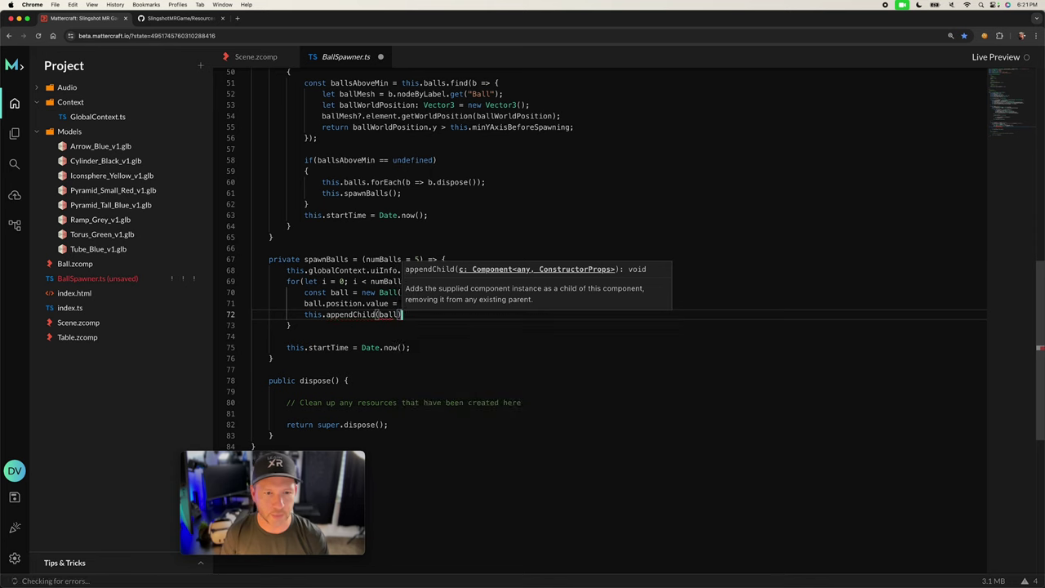
text();)
key(Return)
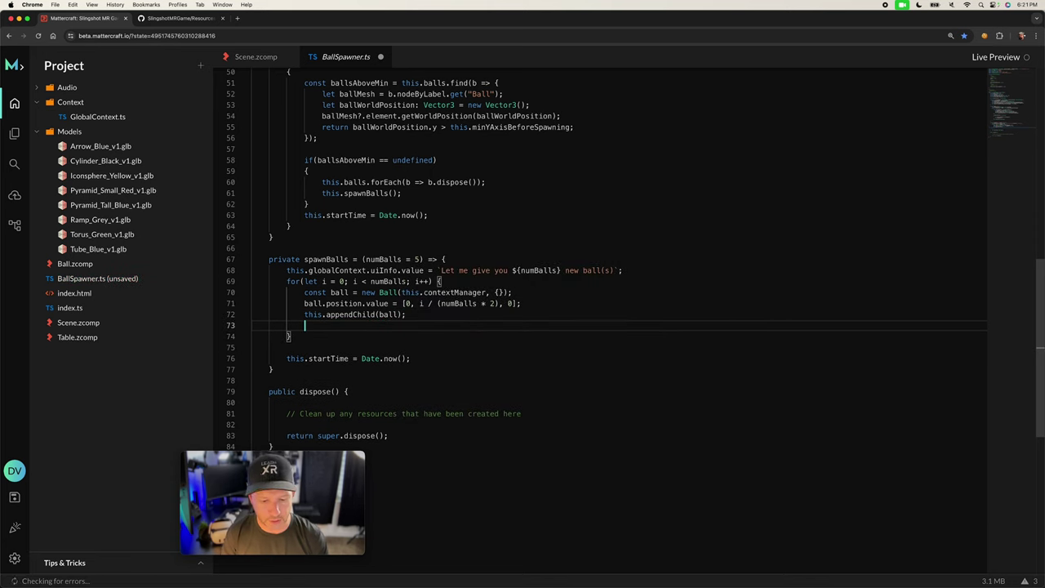
text(this.ba)
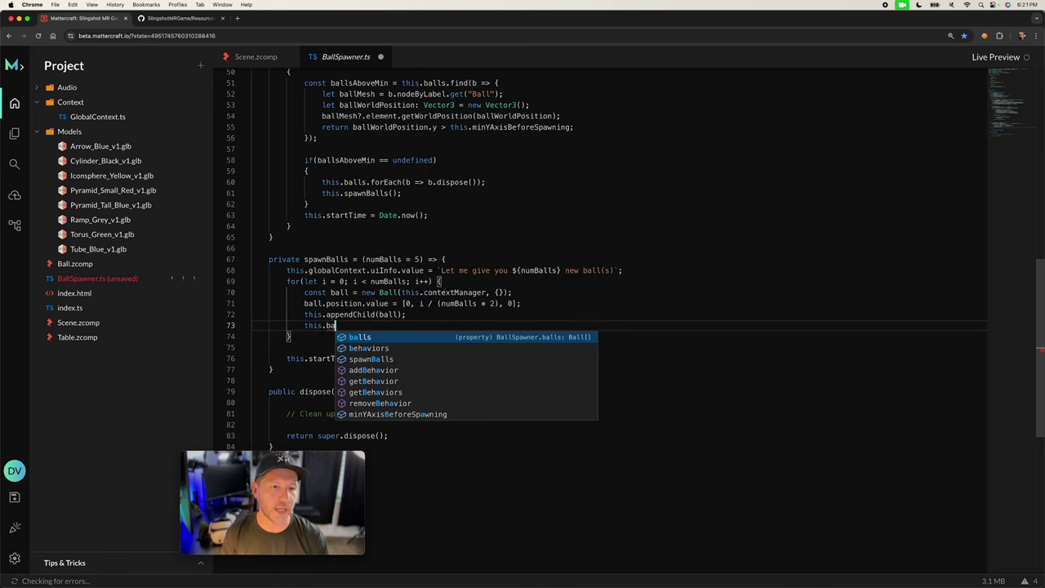
key(Tab)
text(.pu)
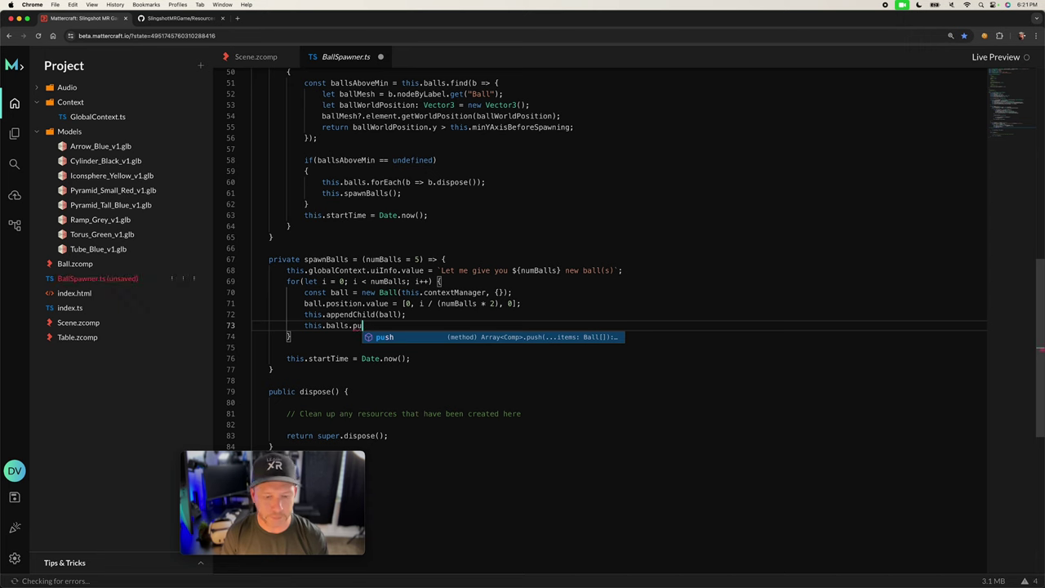
key(Tab)
text((ball)
key(Tab)
text();)
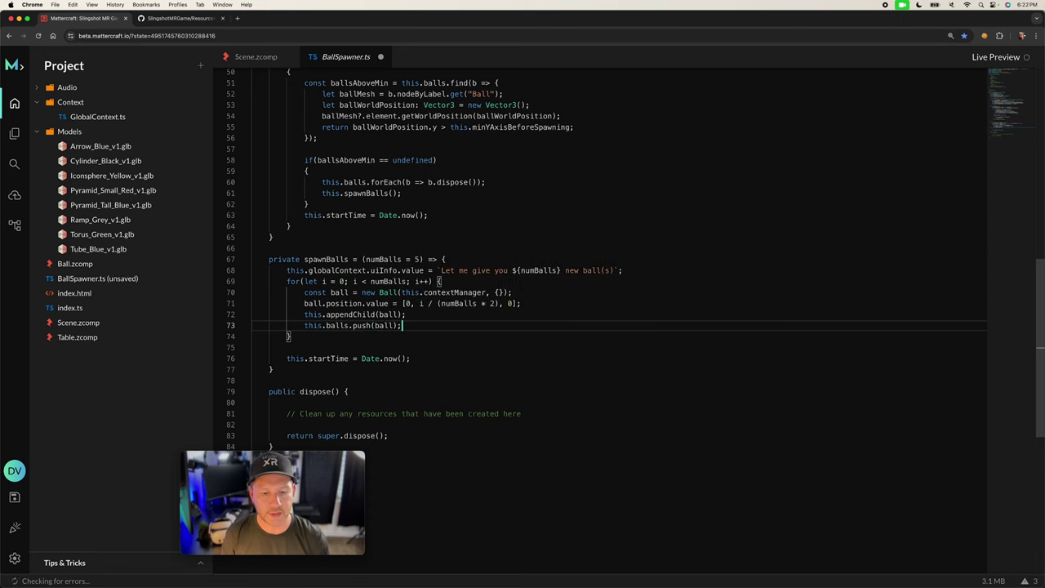
- Remove the empty line after the loop and save BallSpawner.ts
key(super+s)
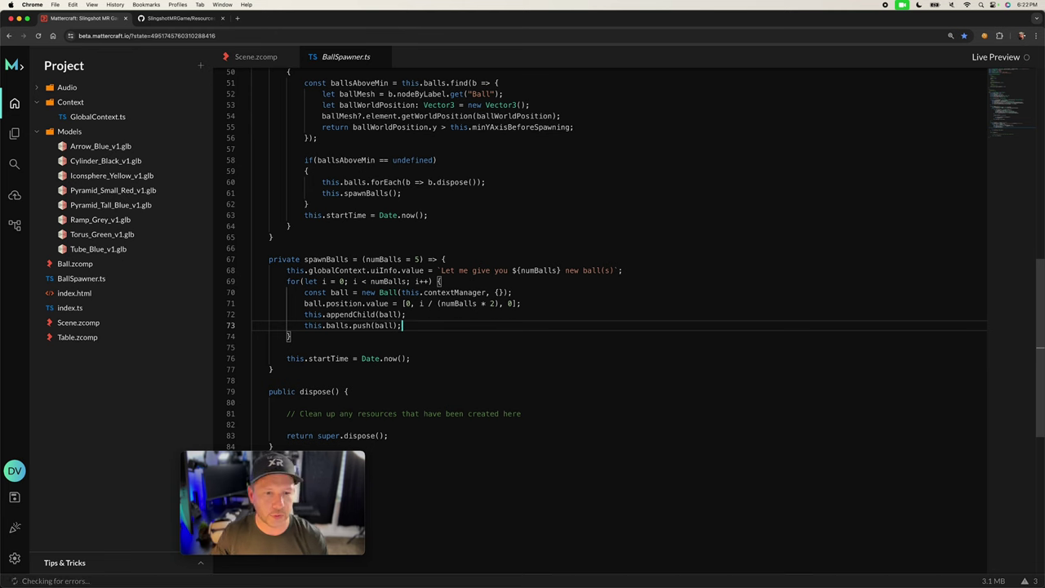
key(Down)
key(Down)
key(BackSpace)
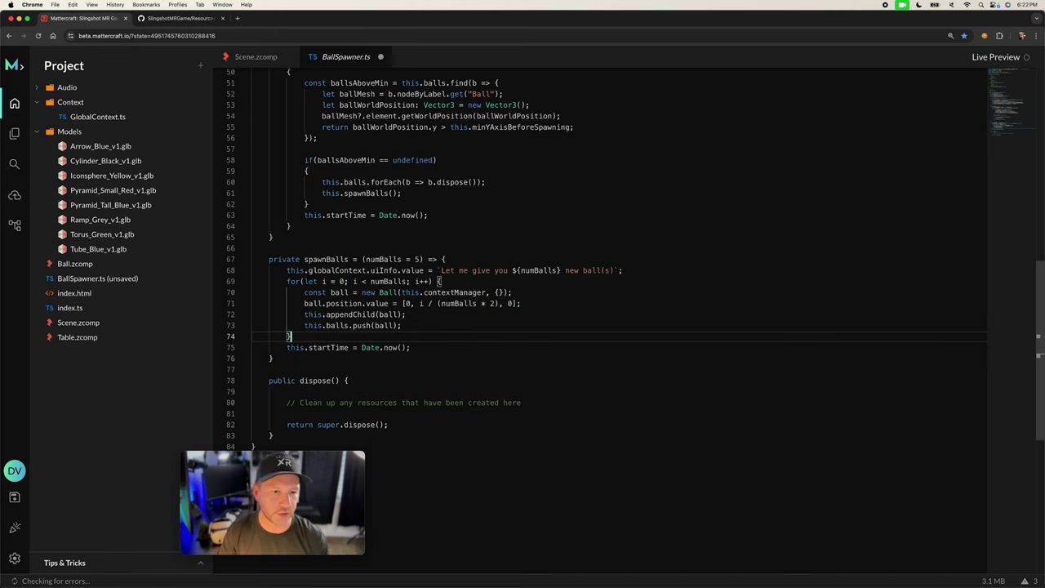
key(Down)
key(super+s)
scroll(575, 304, down, 3)
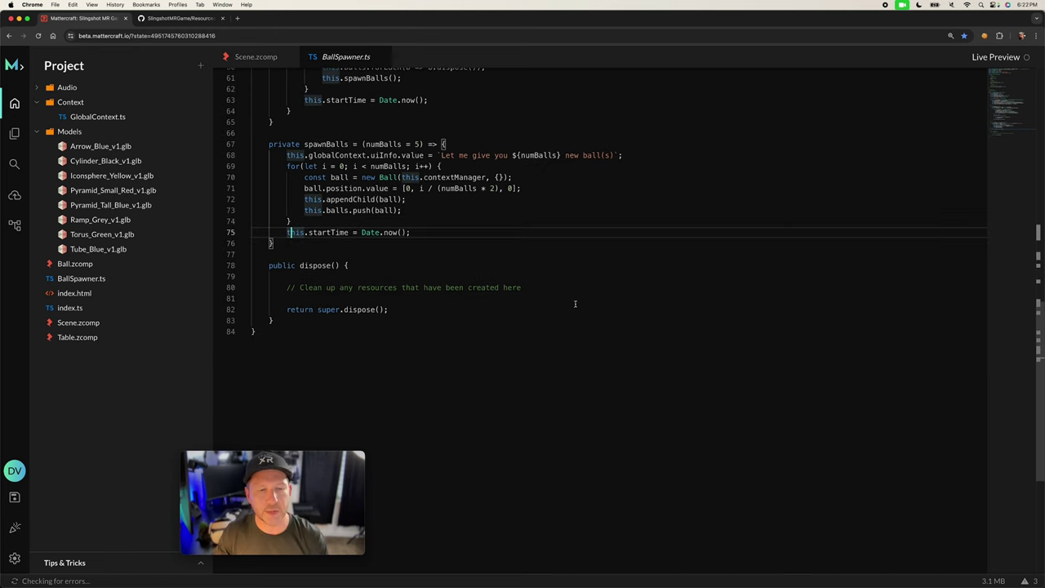
- Delete the cleanup comment lines inside dispose
click(469, 298)
key(shift+Up)
key(shift+Up)
key(BackSpace)
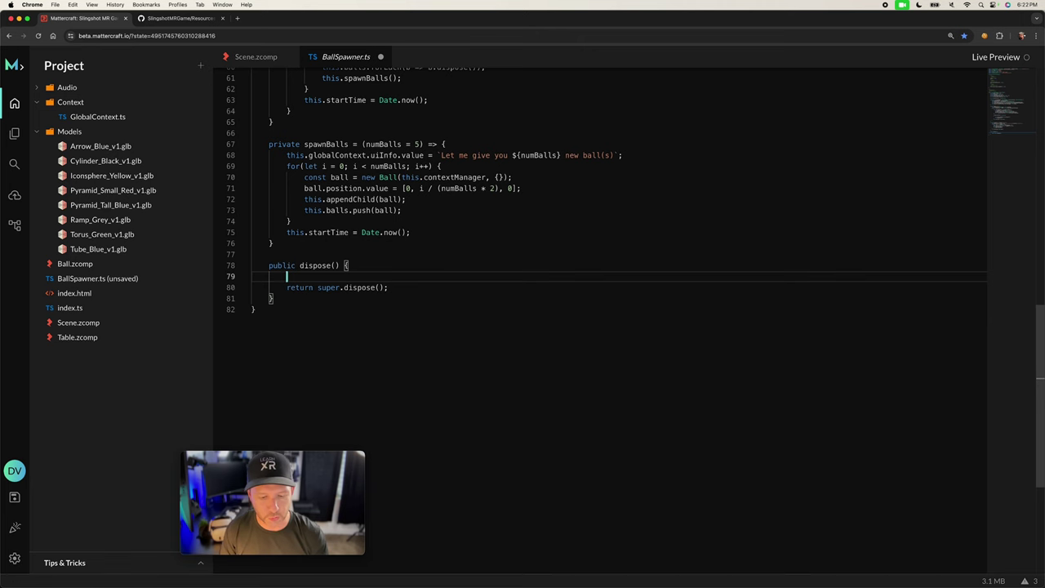
- Rewrite dispose as 'public dispose = () => {' containing this.balls.length = 0, and save
click(348, 266)
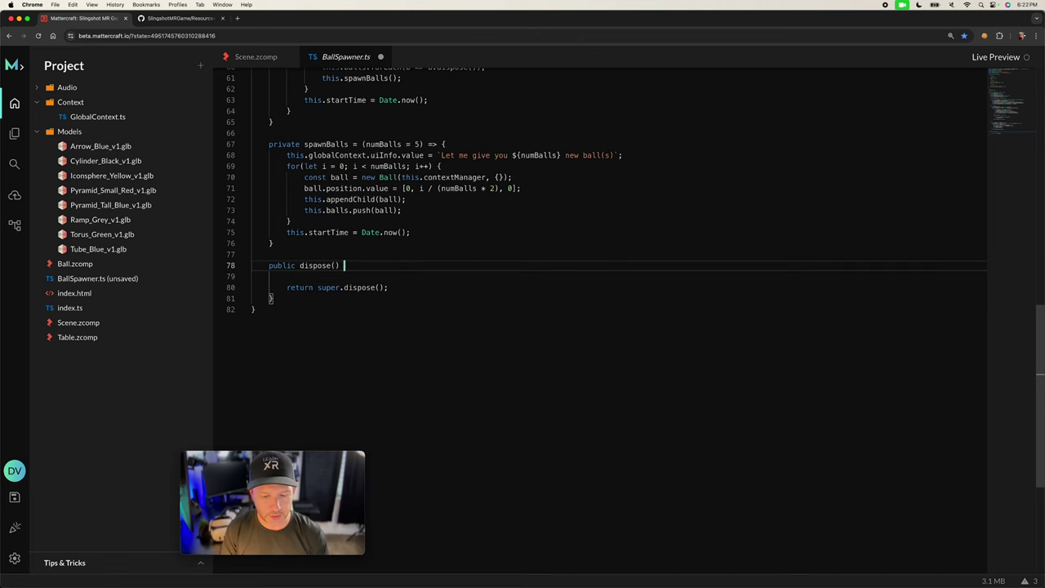
key(BackSpace)
key(BackSpace)
key(BackSpace)
key(BackSpace)
text(= )
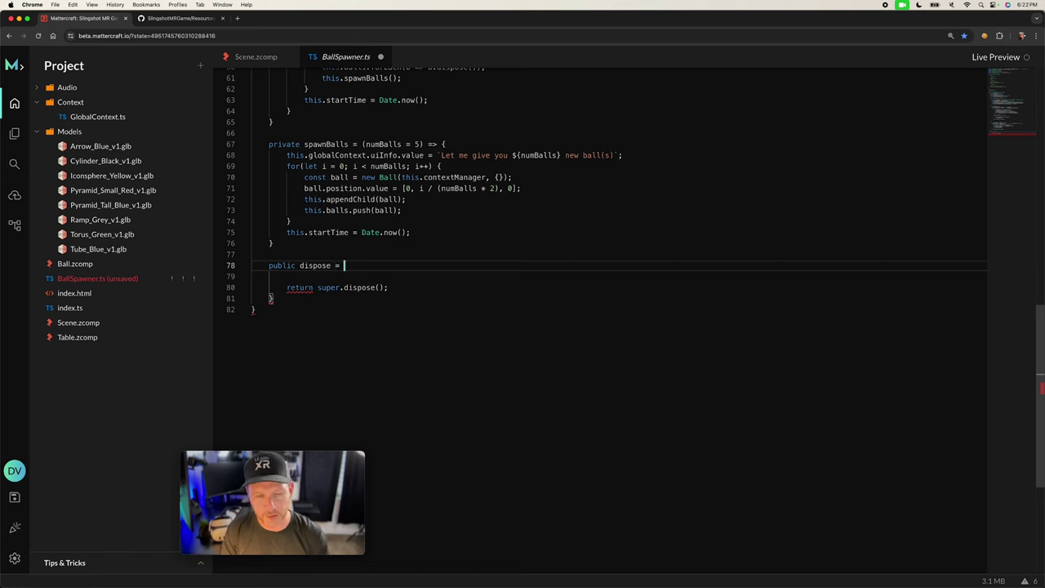
text(() =)
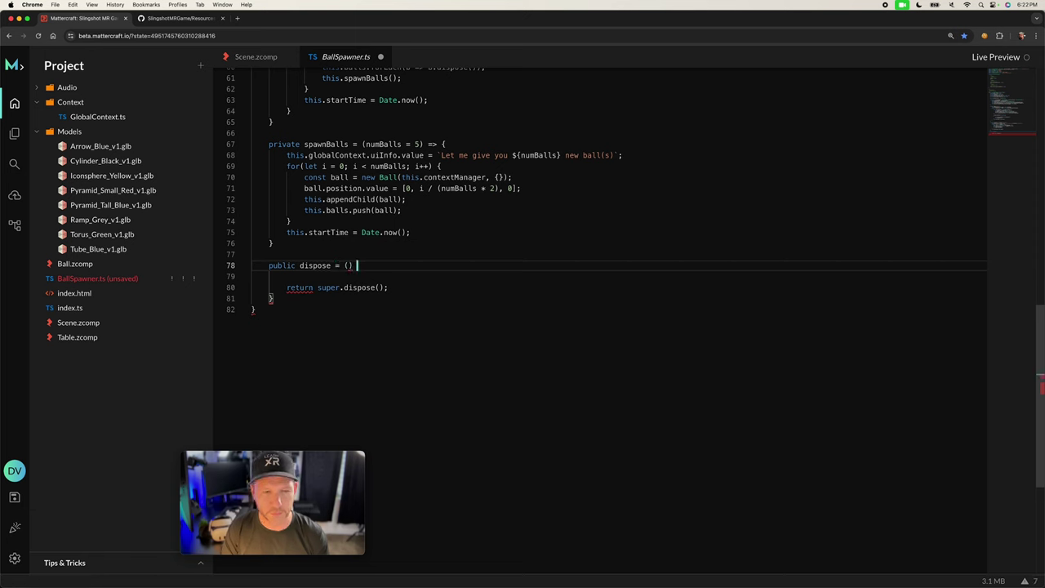
text(>{)
key(Left)
key(Down)
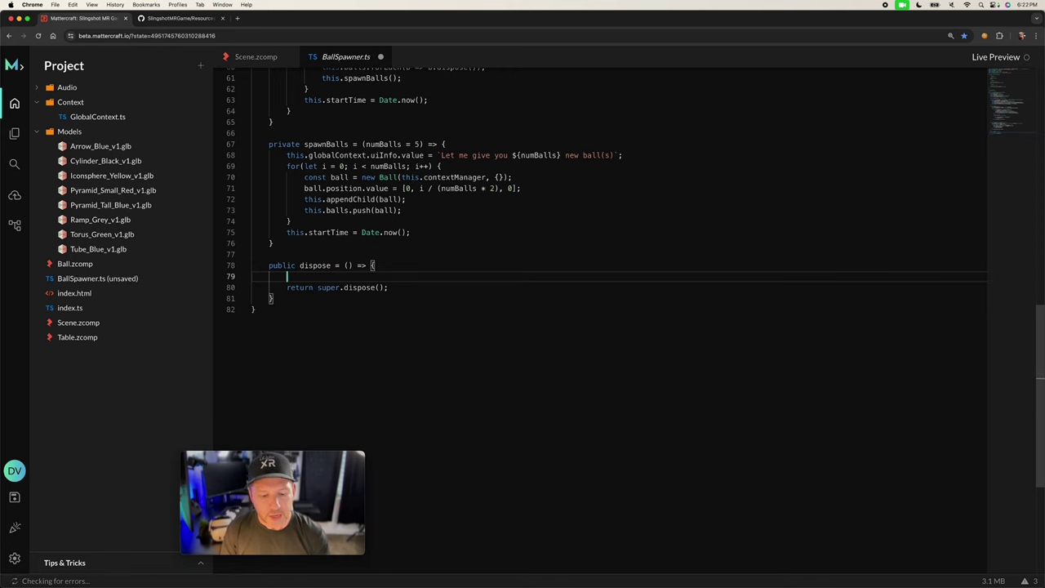
text(this.balls)
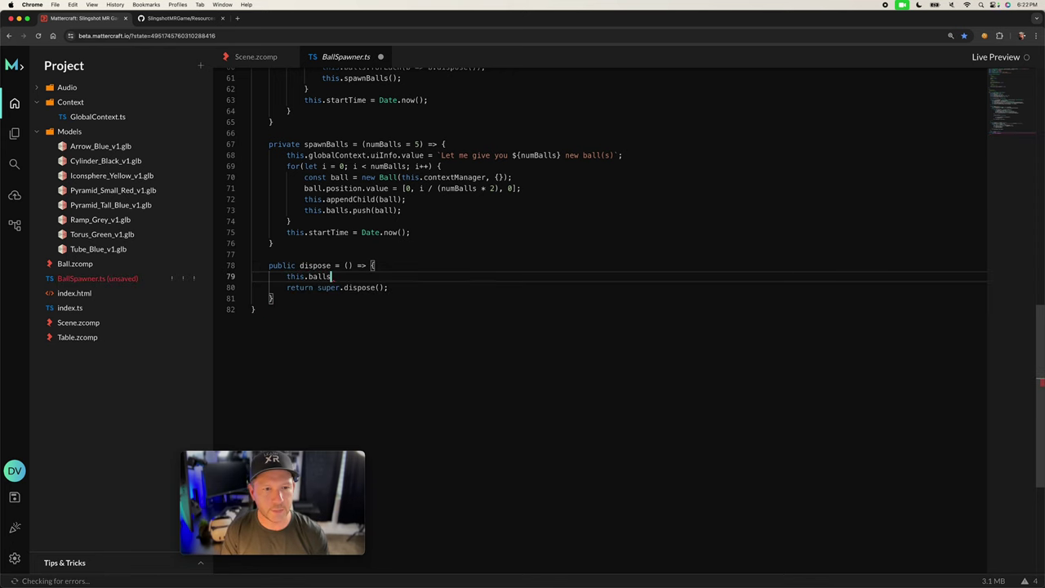
text(.length = 0)
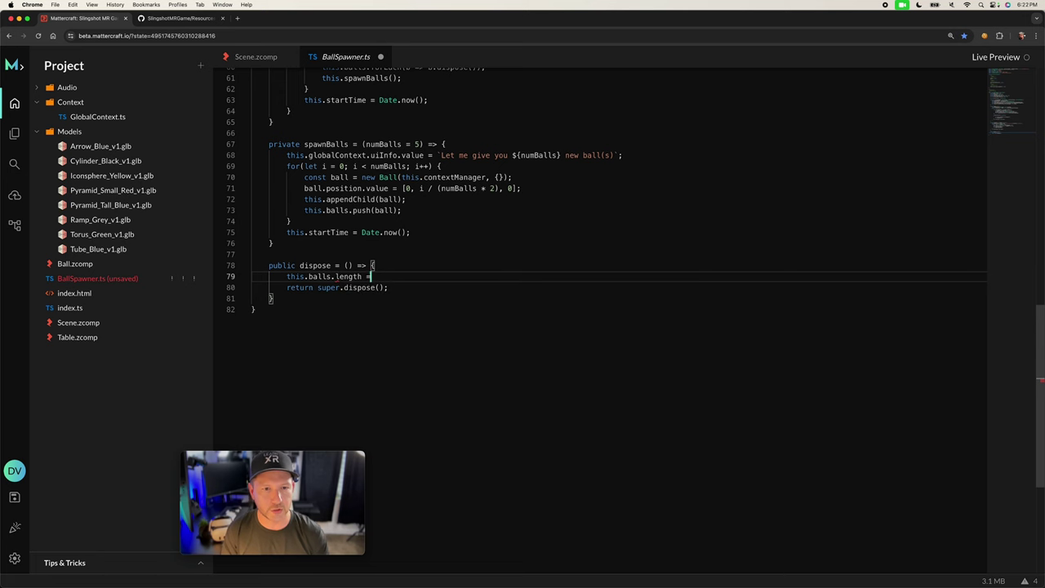
key(super+s)
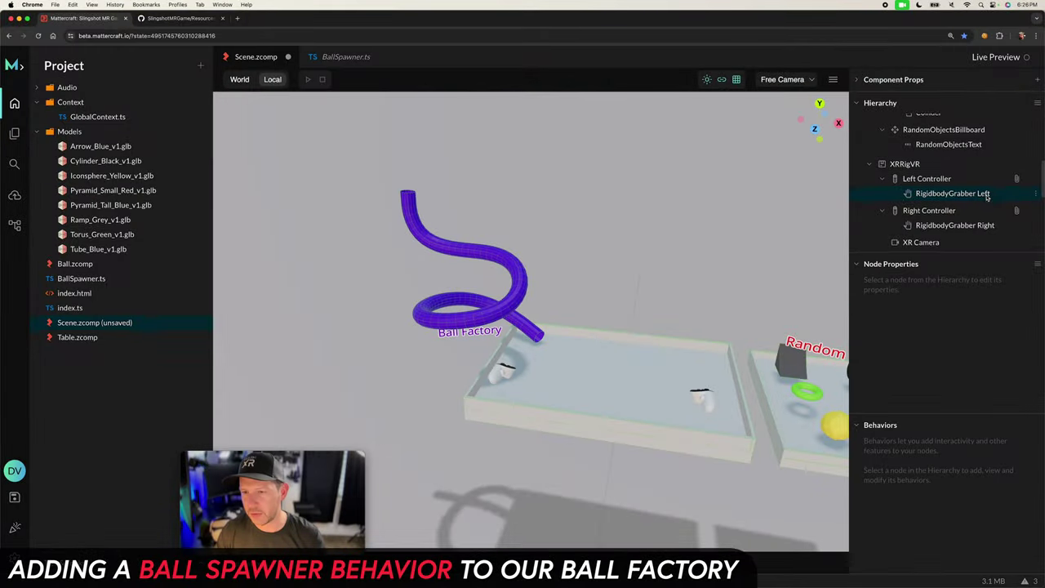
- Add a BallSpawner node as a child of BallFactory in the Hierarchy and select it
scroll(986, 197, down, 3)
scroll(985, 197, down, 2)
click(913, 174)
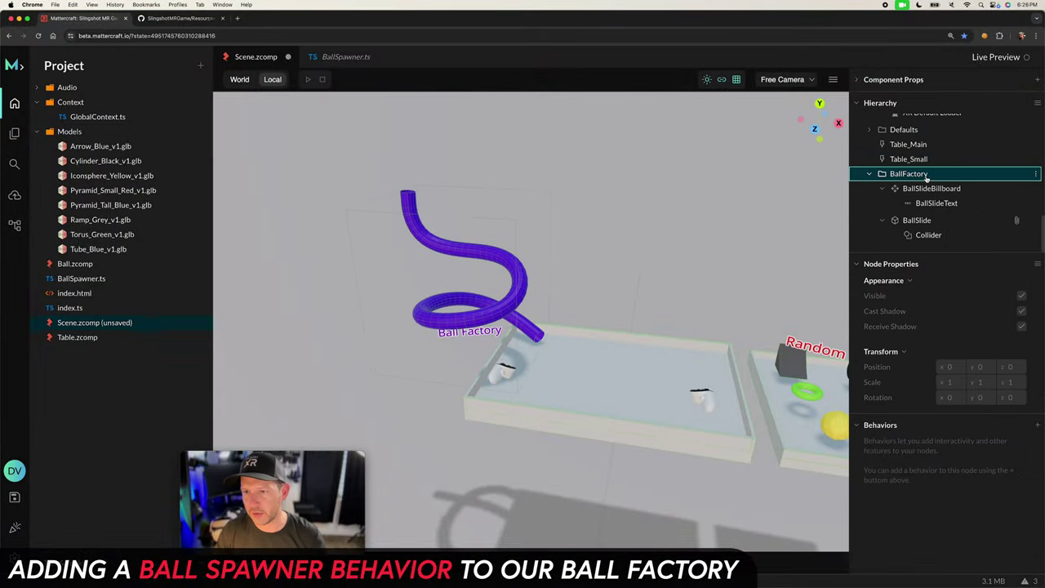
right_click(927, 176)
mouse_move(833, 187)
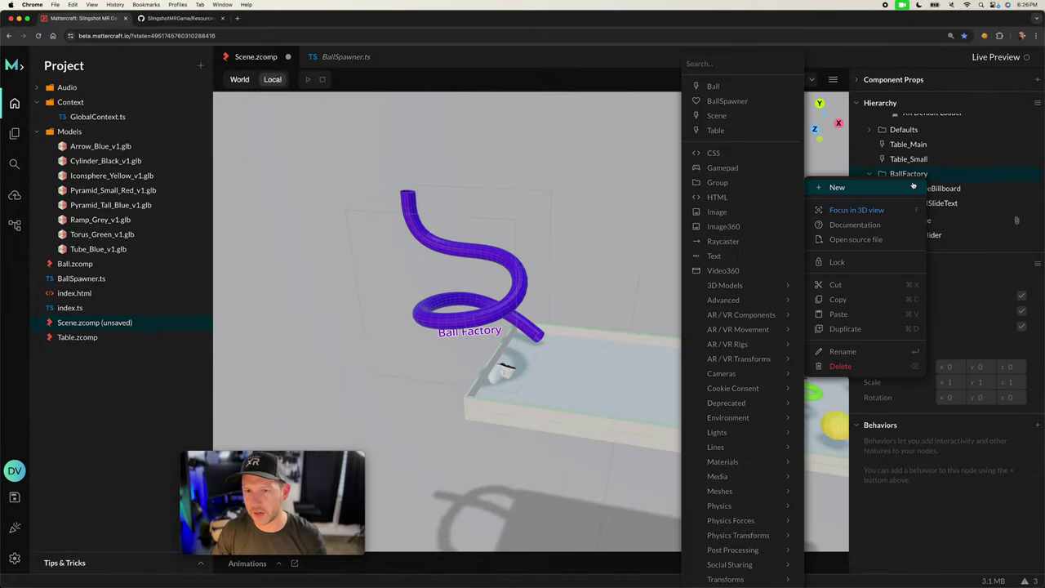
click(728, 102)
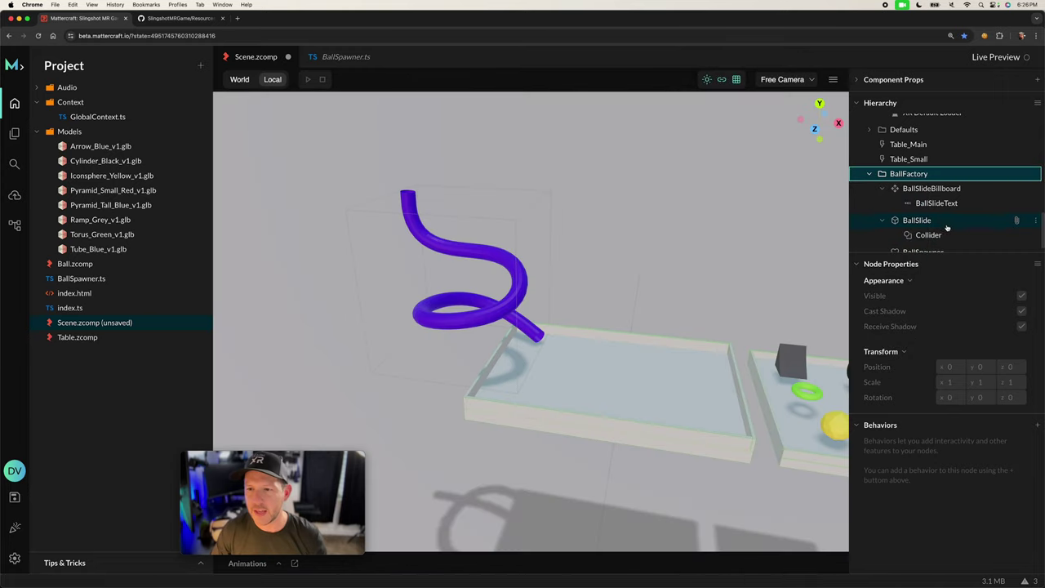
click(939, 237)
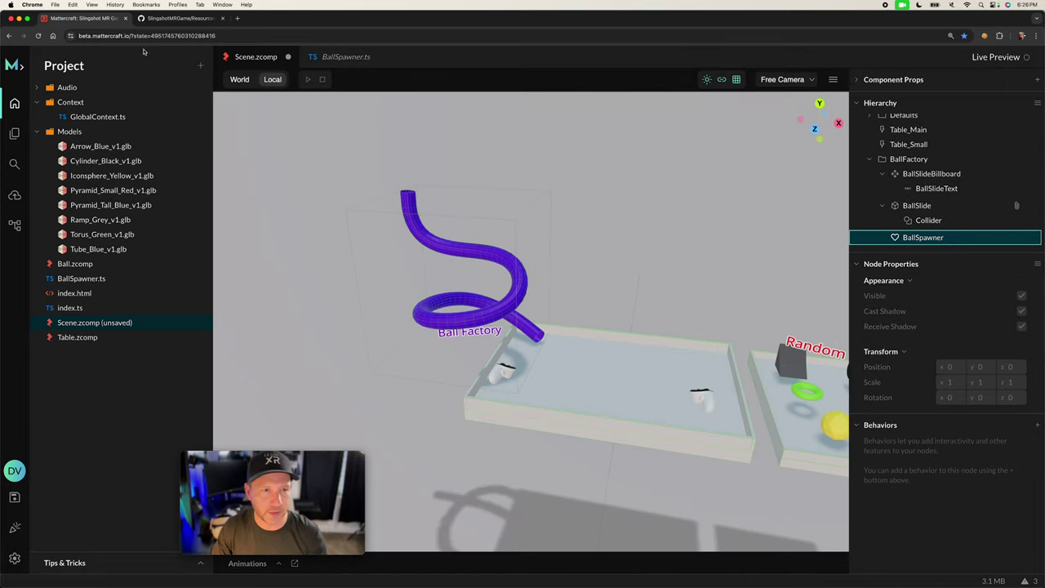
click(346, 59)
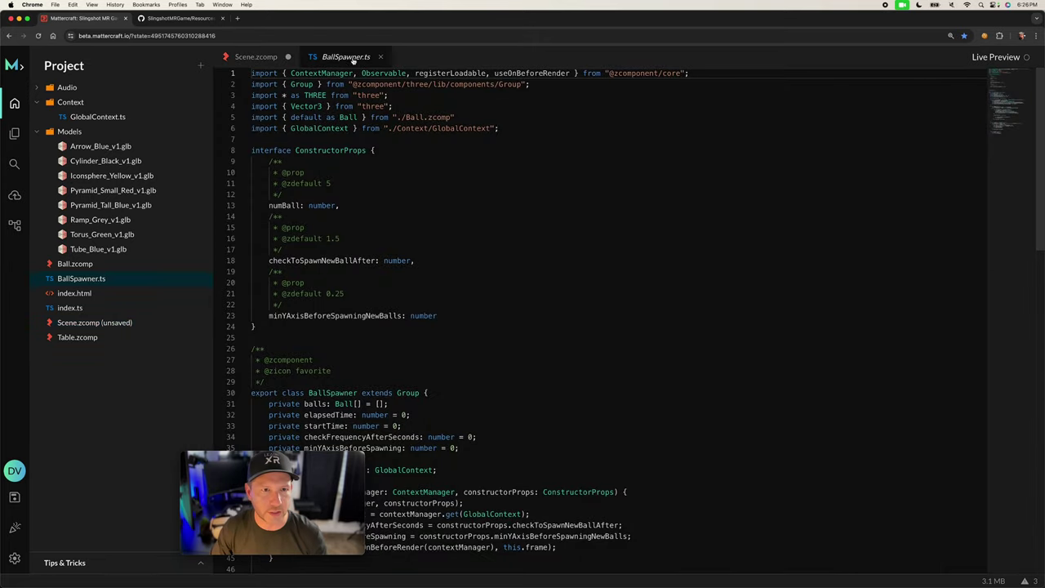
click(286, 174)
text(z)
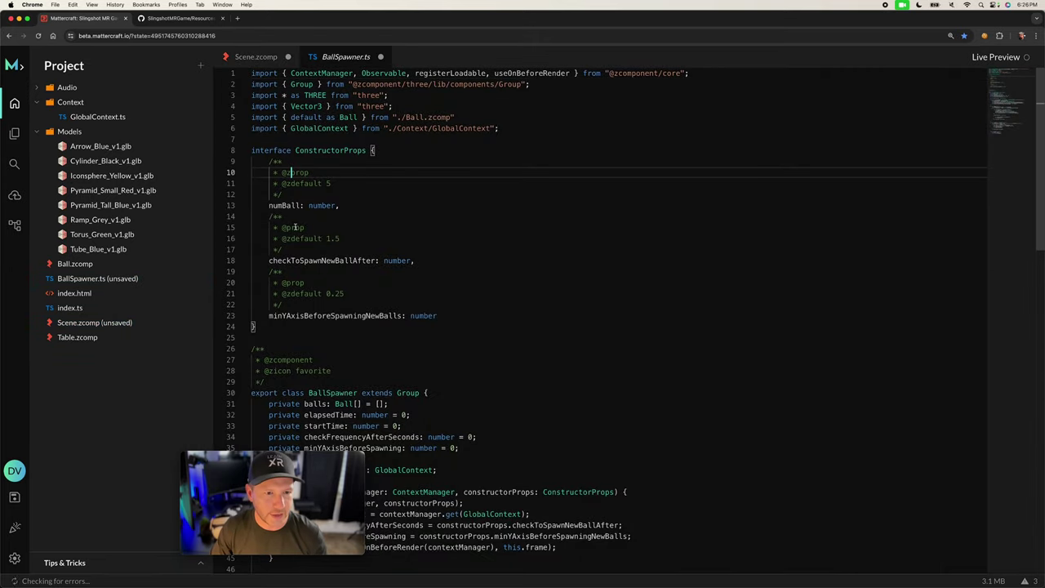
click(286, 228)
text(z)
click(286, 283)
text(z)
click(540, 210)
click(287, 286)
text(z)
click(464, 209)
key(super+s)
click(260, 57)
scroll(932, 203, down, 5)
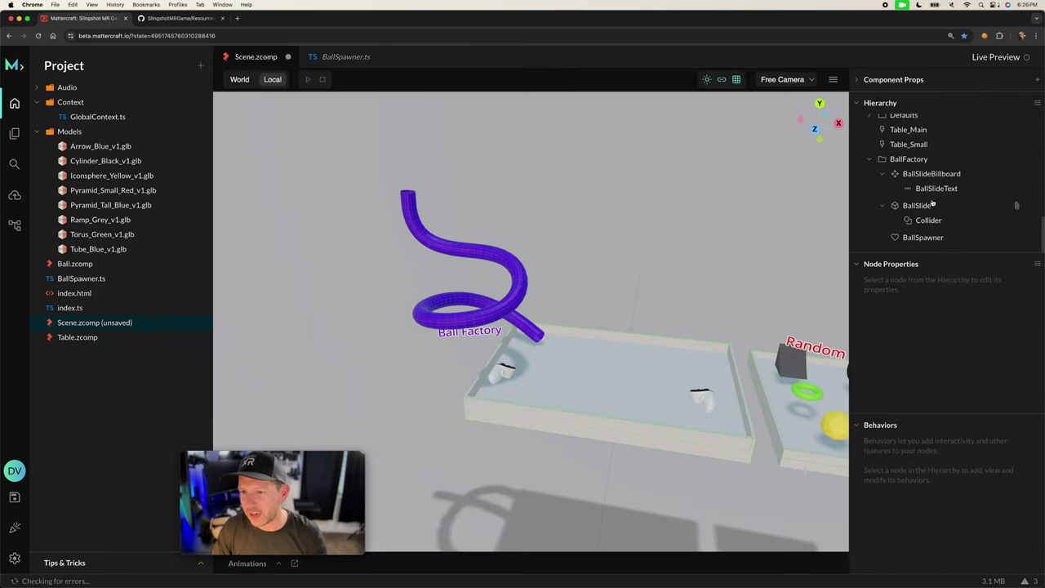
- Give BallSpawner Num Ball 5, Check To Spawn 1.5 and Min Y Axis 0.2
click(923, 239)
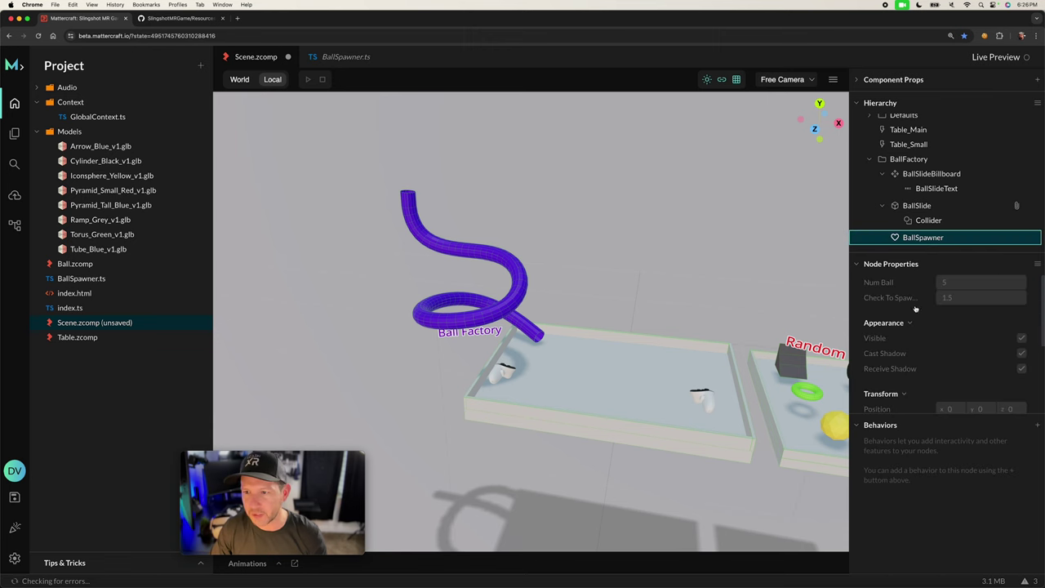
click(951, 282)
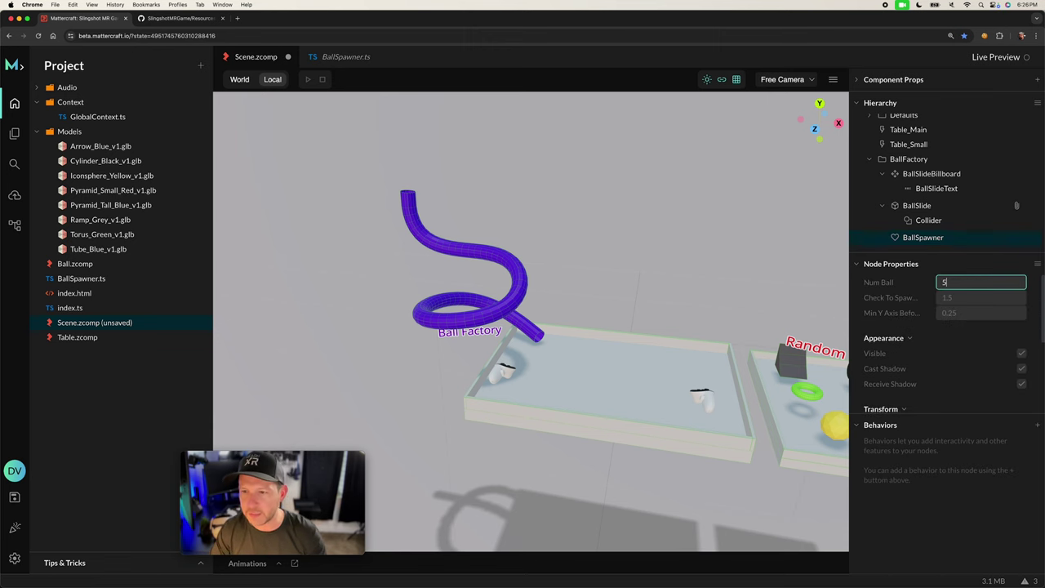
text(5)
key(Return)
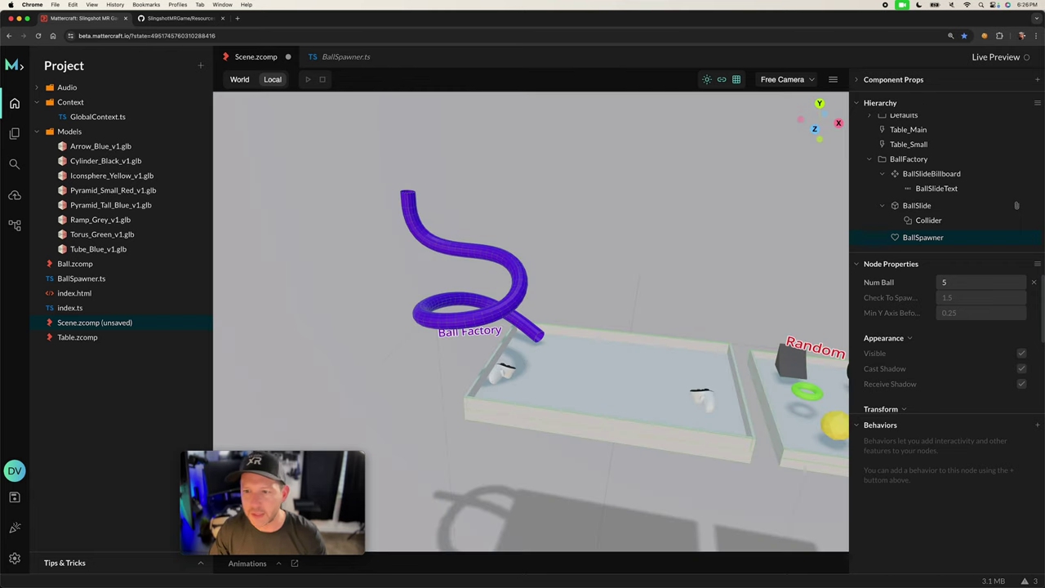
click(951, 298)
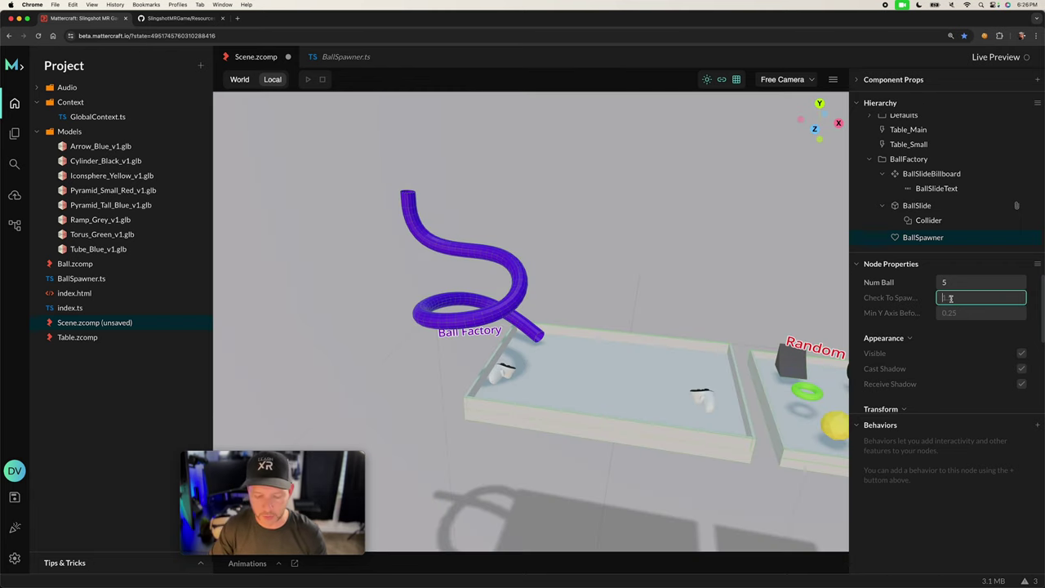
text(.5)
key(Return)
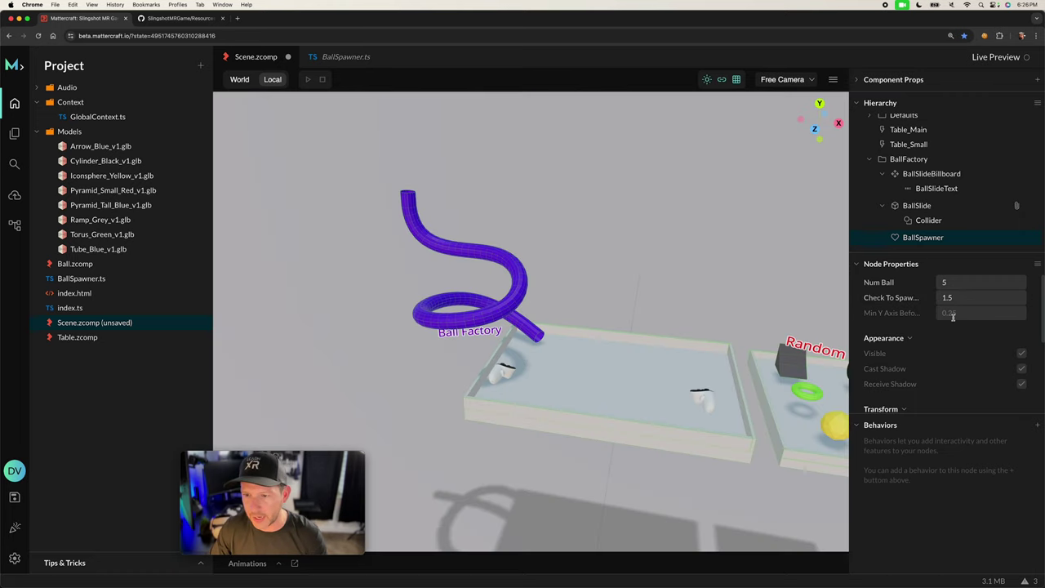
click(952, 315)
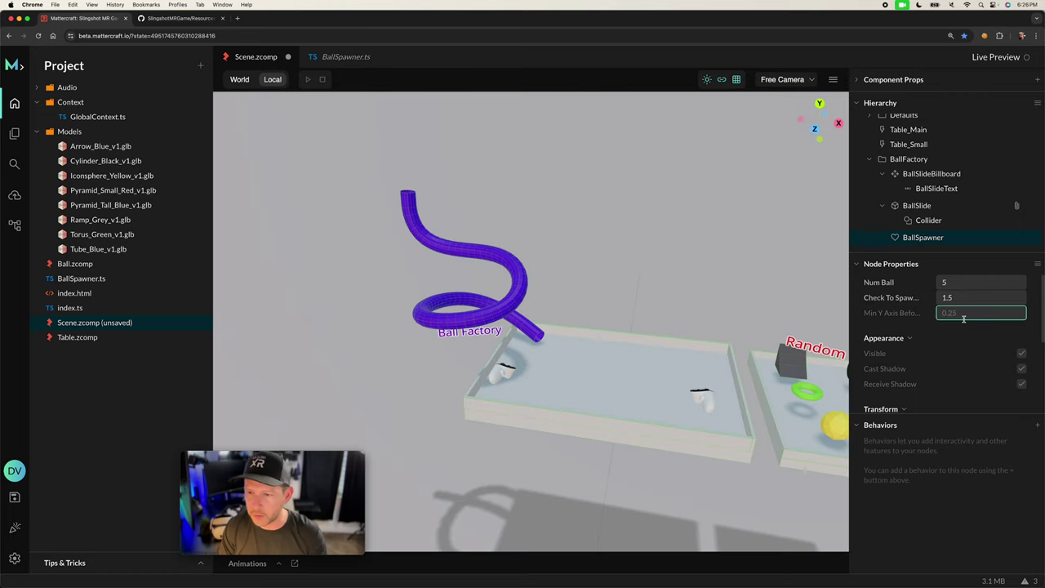
text(0.2)
key(Return)
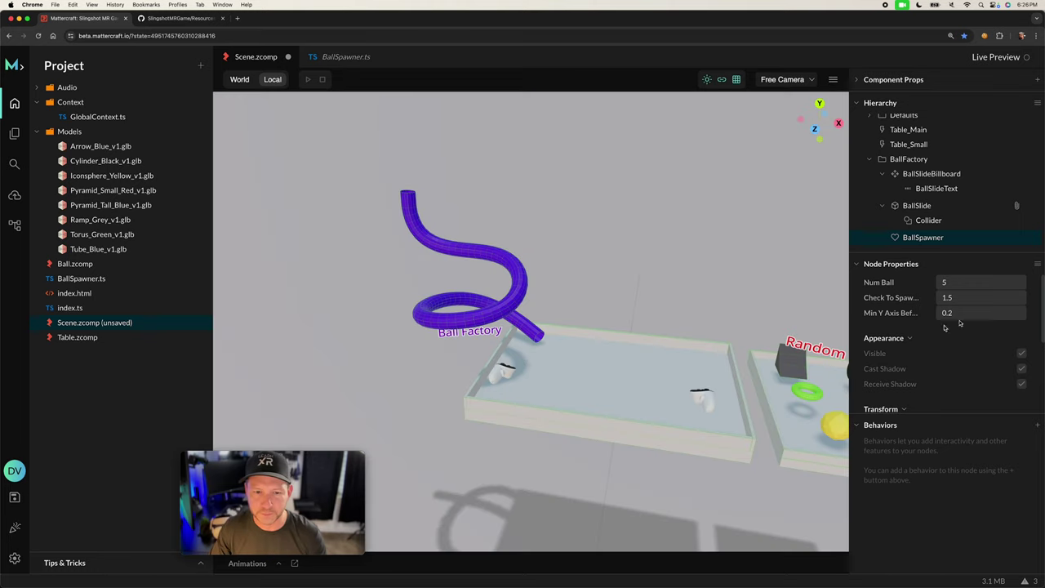
- Move the BallSpawner up and over the purple tube above the Ball Factory table
scroll(692, 330, down, 5)
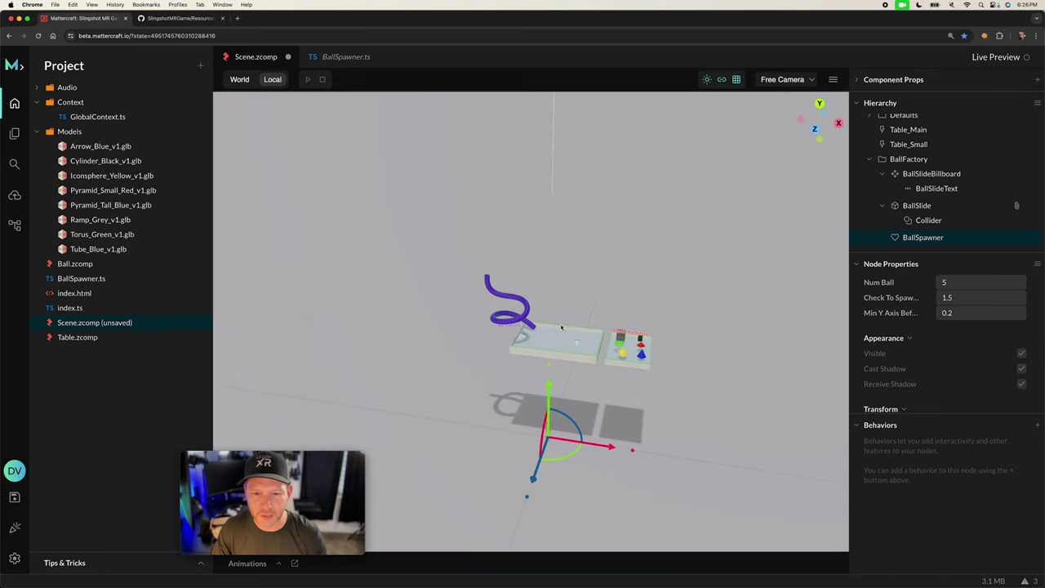
drag(557, 445, 562, 270)
drag(465, 360, 506, 398)
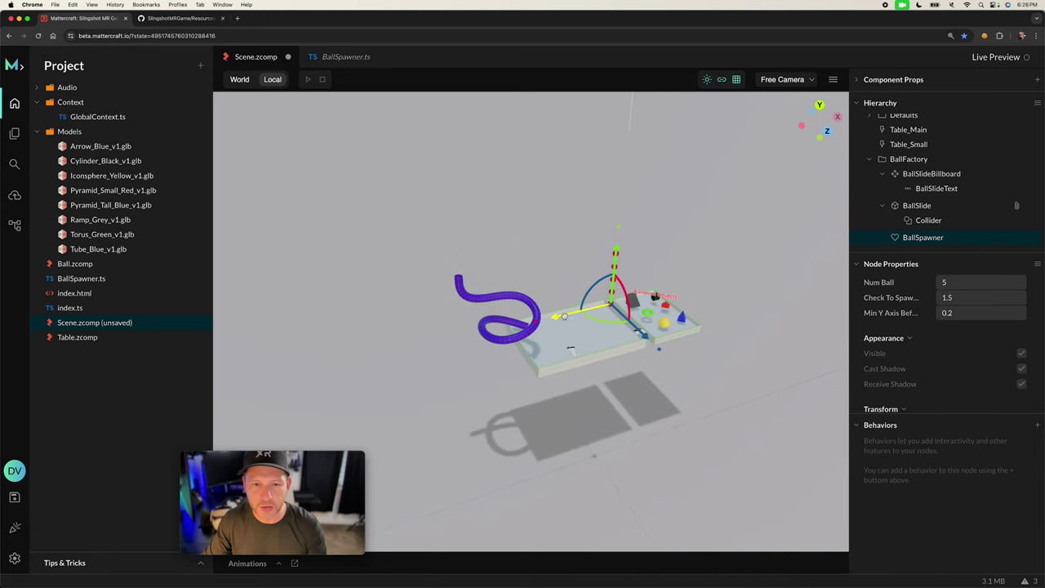
drag(651, 331, 395, 291)
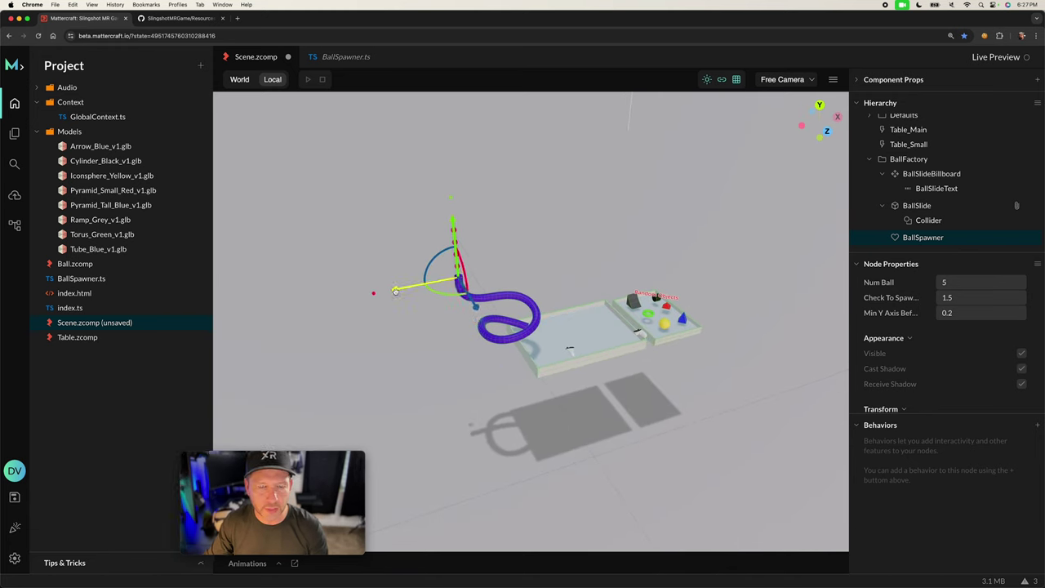
key(f)
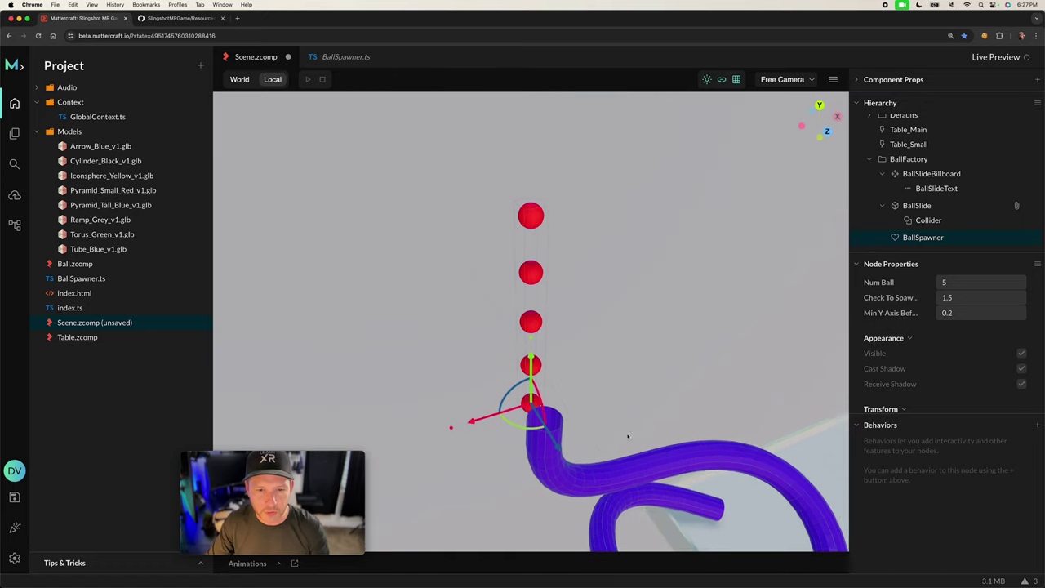
drag(590, 464, 567, 417)
key(f)
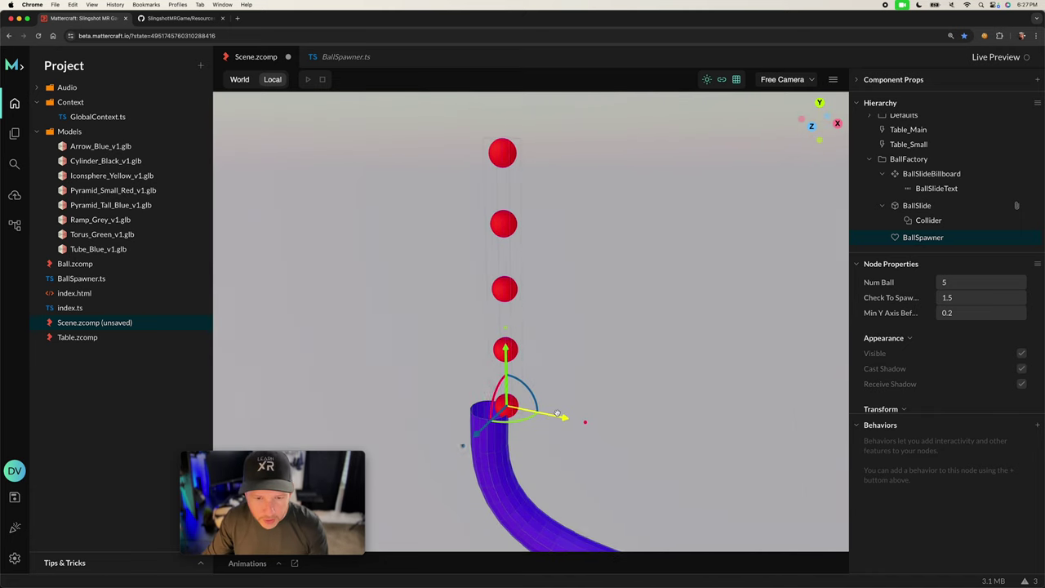
scroll(544, 448, up, 5)
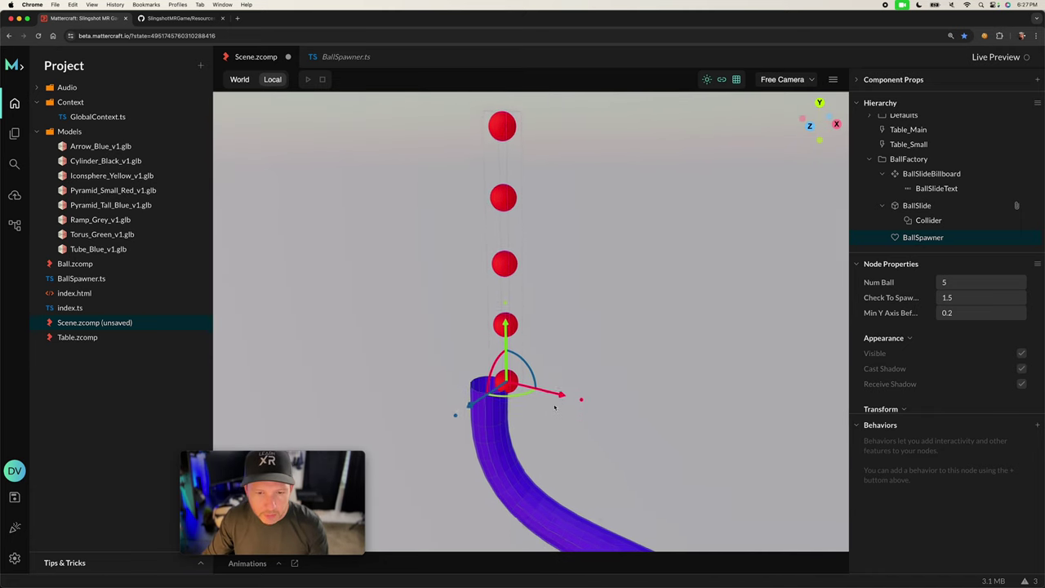
drag(569, 389, 506, 391)
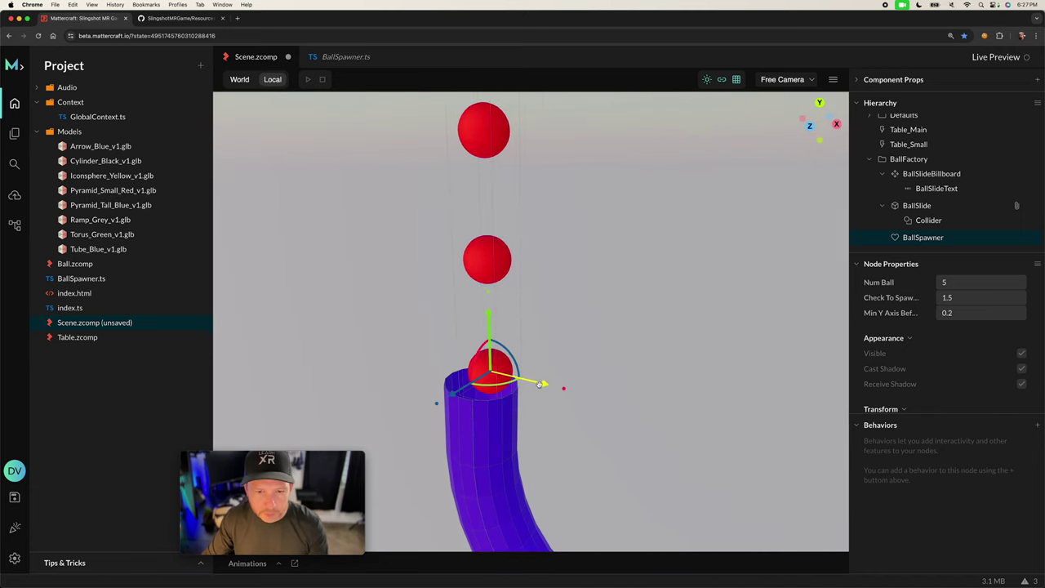
right_drag(449, 394, 642, 419)
right_drag(547, 426, 480, 394)
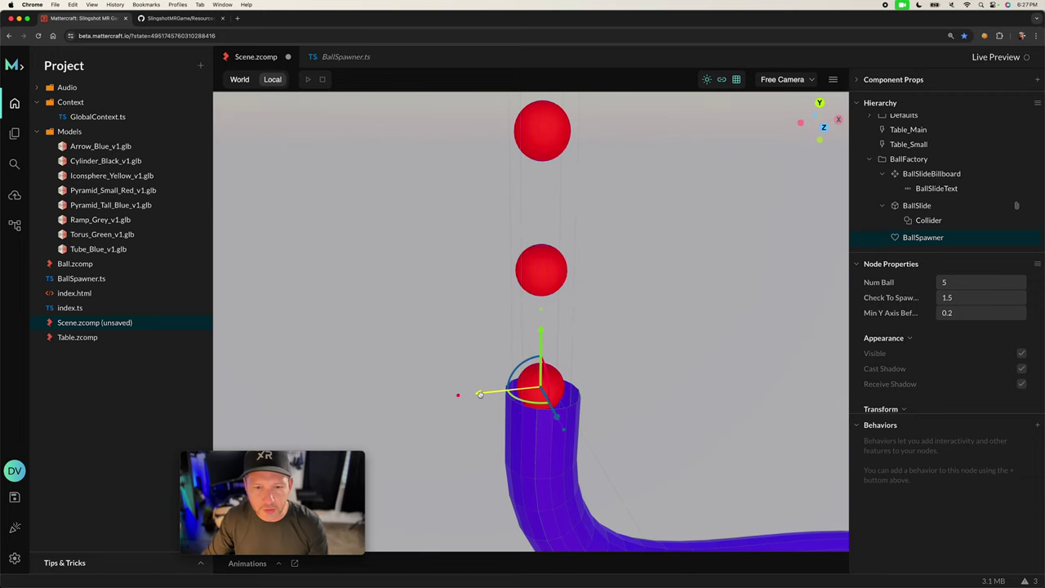
scroll(538, 395, down, 5)
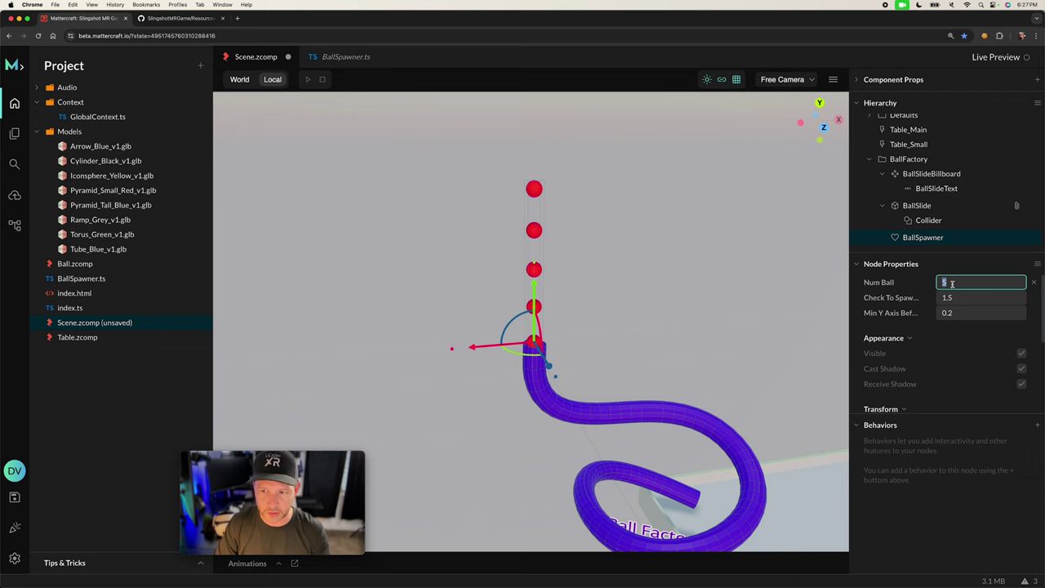
- Set Num Ball to 10 and raise the spawner slightly along its vertical axis
text(10)
key(Return)
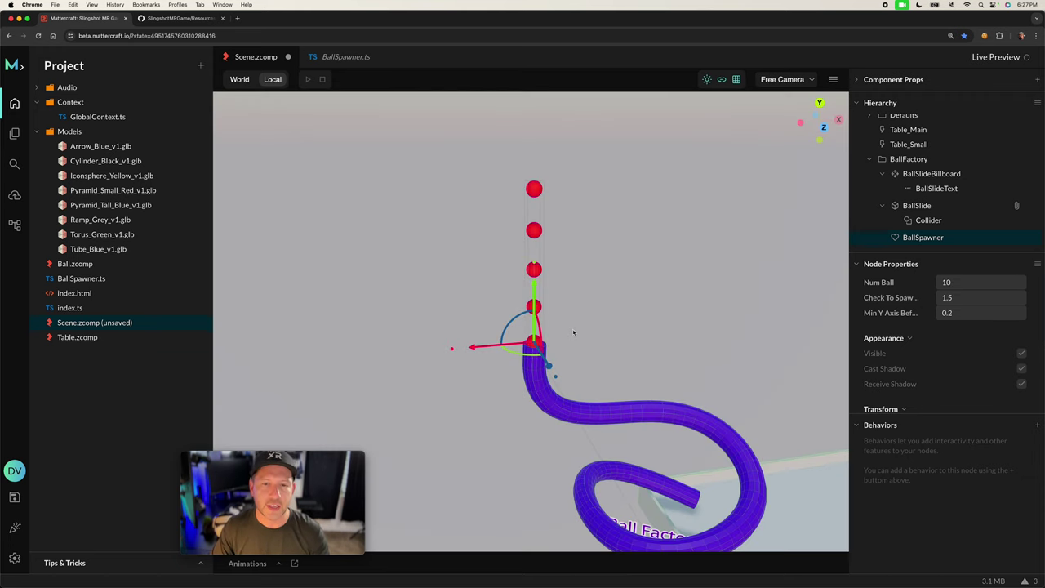
drag(537, 282, 528, 258)
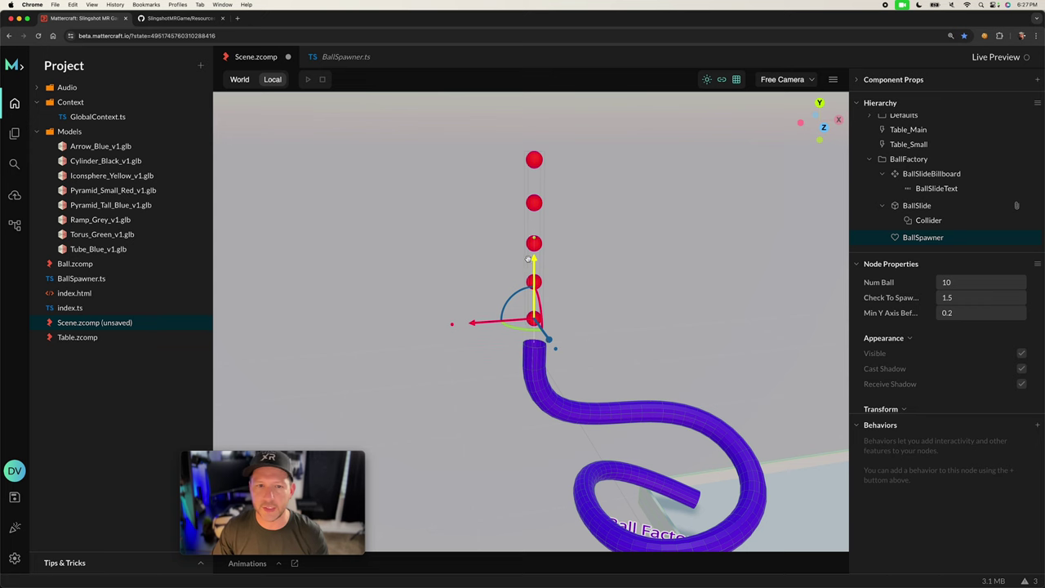
click(975, 282)
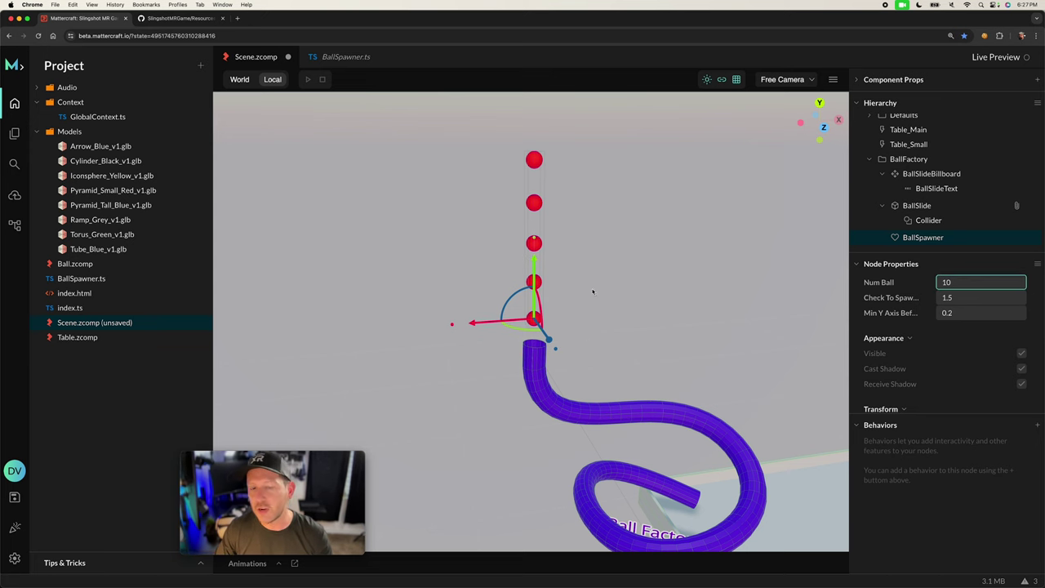
click(343, 56)
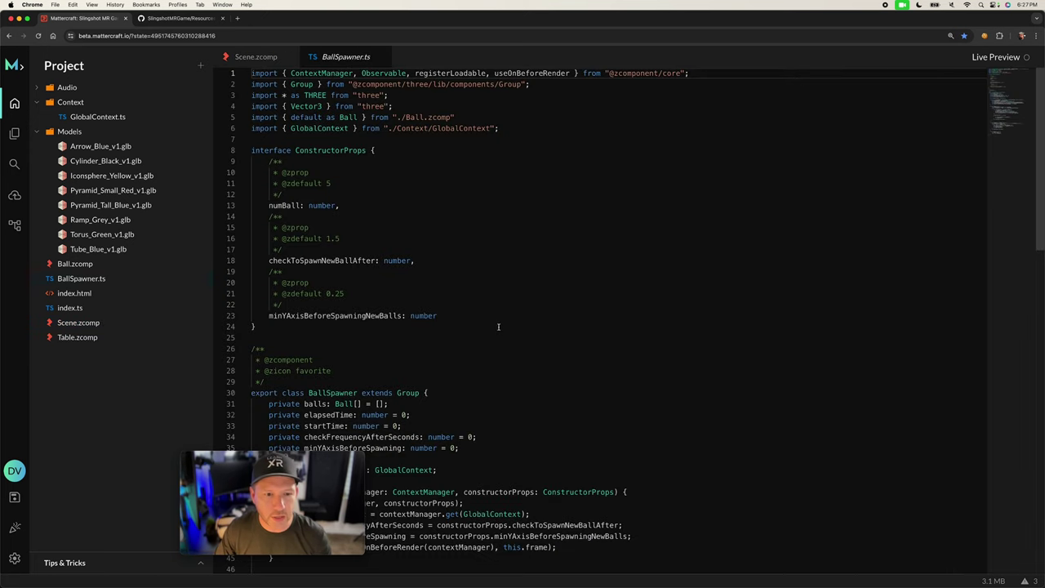
- Add this.spawnBalls(constructorProps.numBall); on line 42 after the GlobalContext line
scroll(490, 323, down, 5)
click(490, 303)
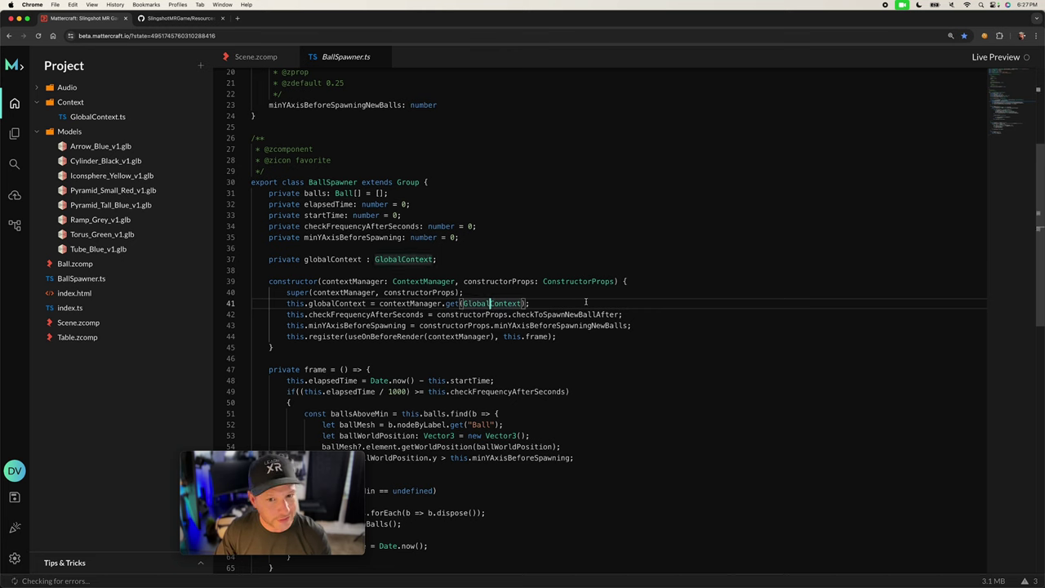
click(581, 304)
key(Return)
text(this.spawnBalls)
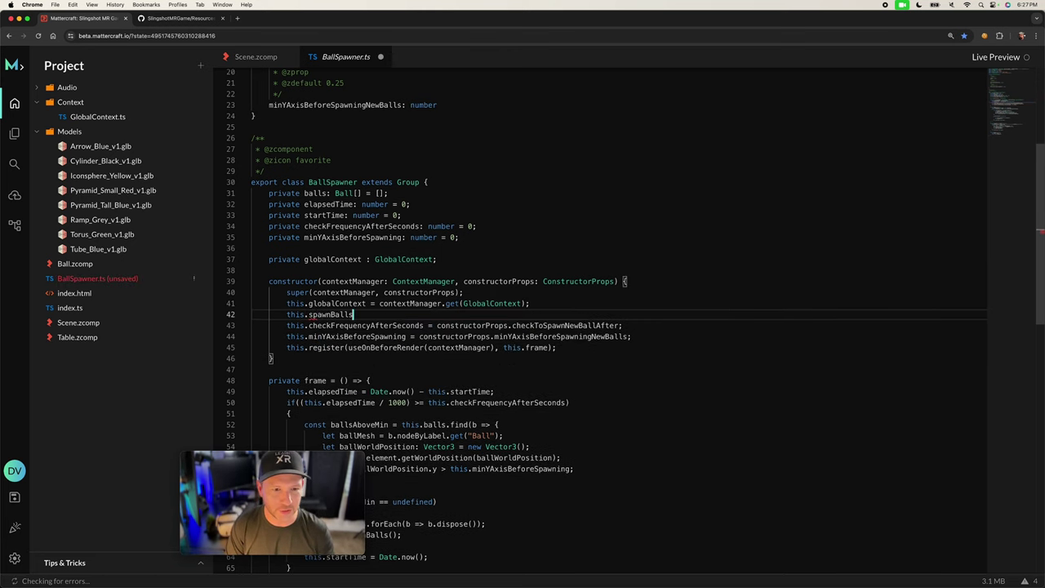
text(()
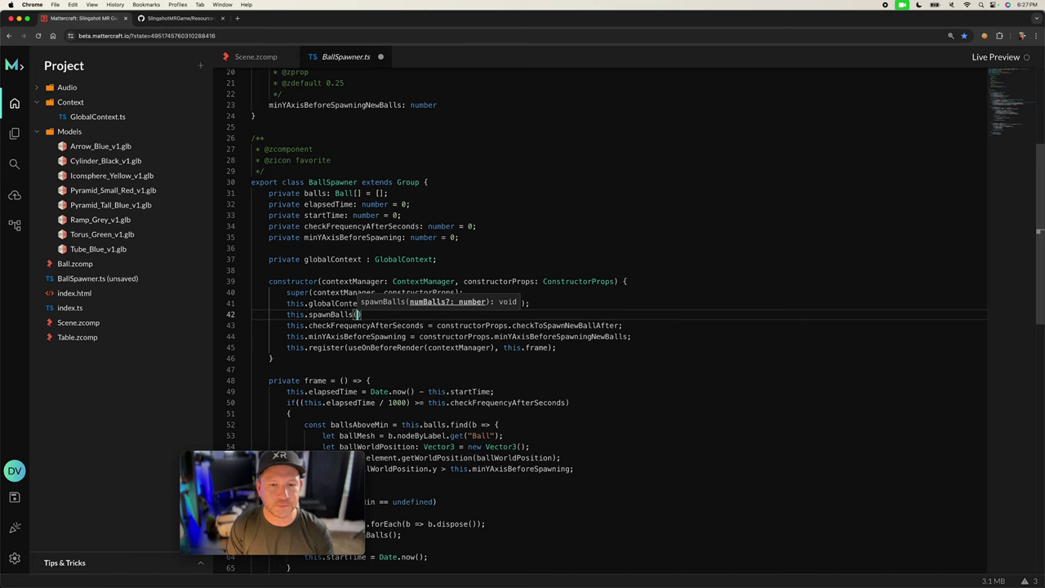
text(constr)
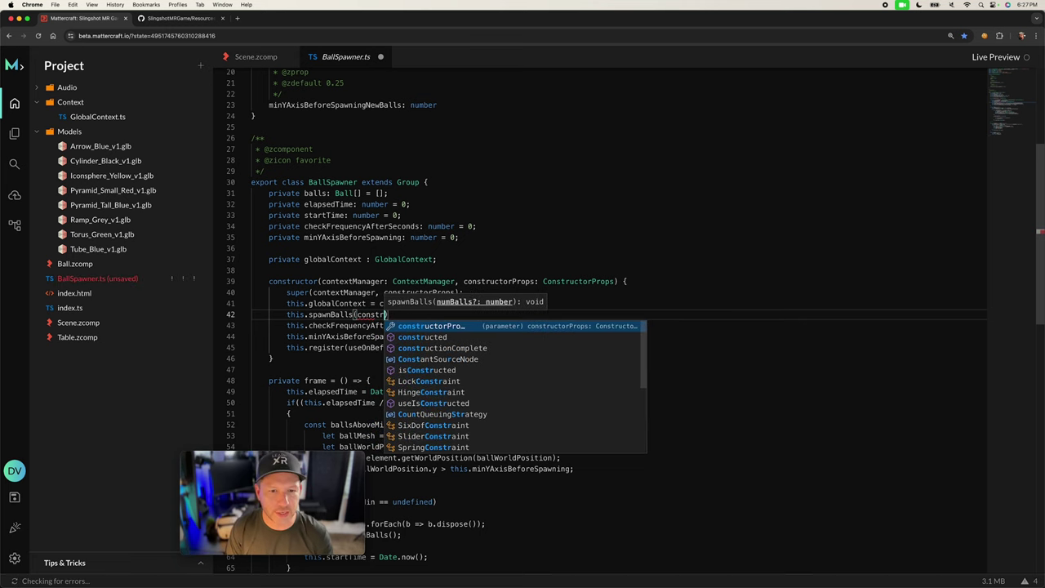
key(Tab)
text(.numBall);)
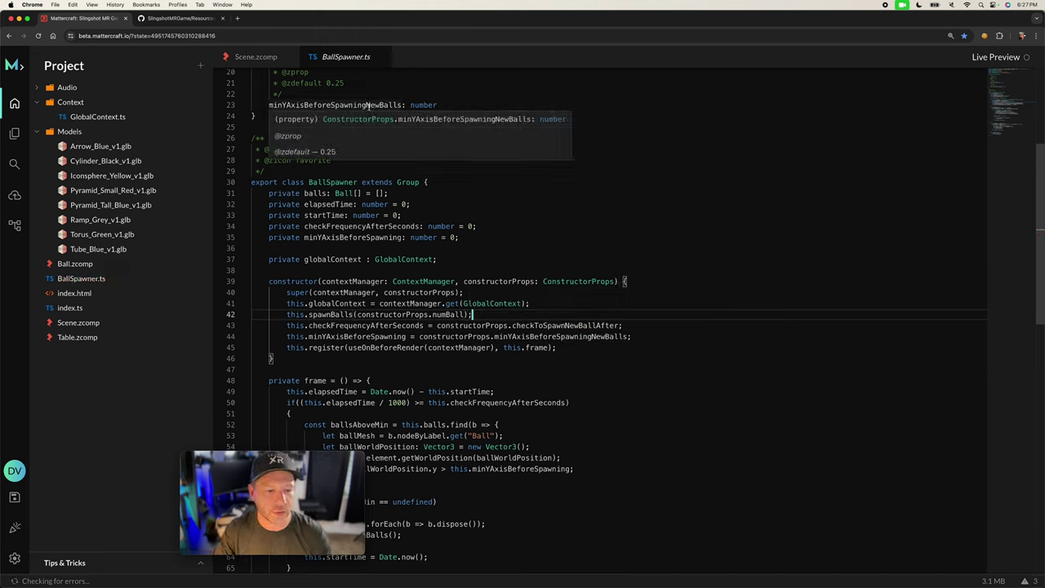
click(254, 64)
- Set BallSpawner's Num Ball to 5, lower the spawner, then play and stop the scene
scroll(986, 187, down, 10)
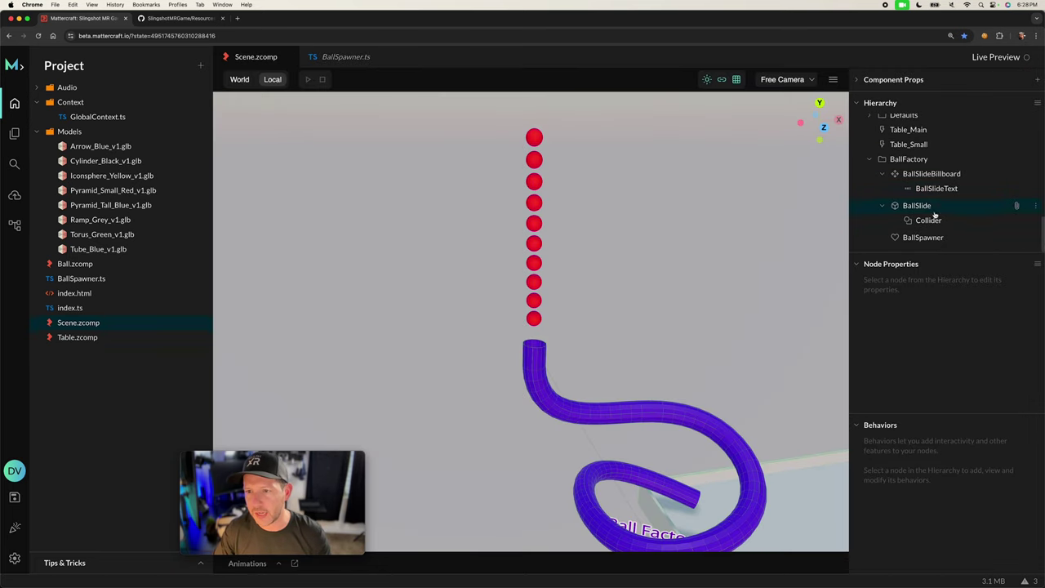
click(927, 237)
click(974, 284)
text(5)
key(Return)
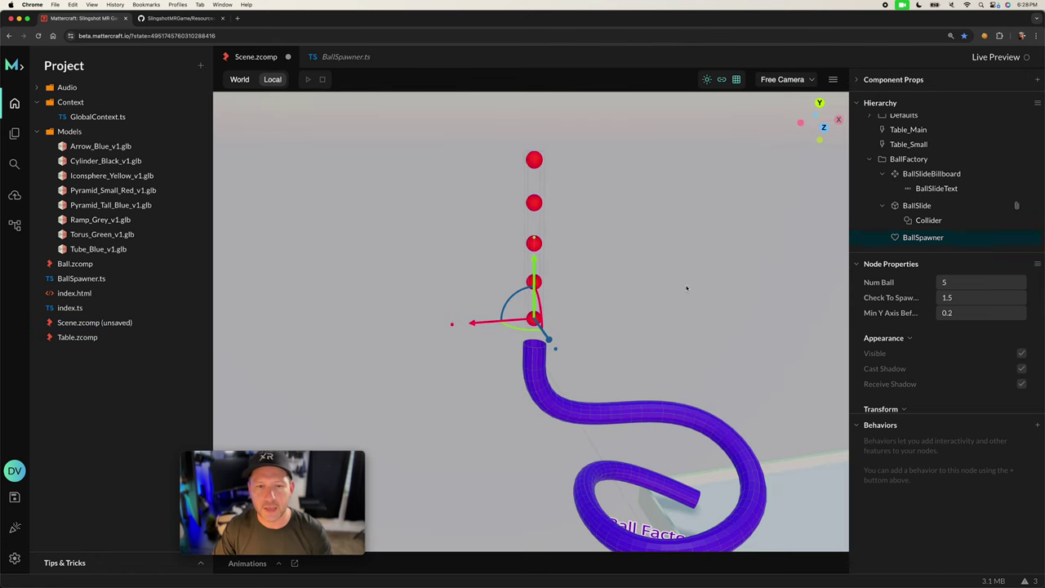
drag(687, 287, 662, 296)
drag(536, 259, 536, 296)
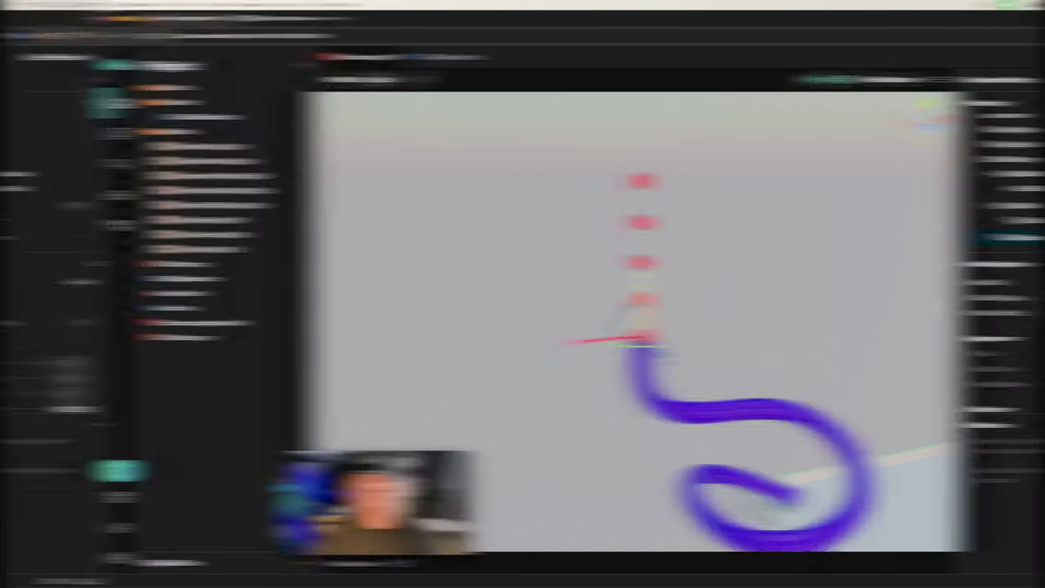
click(399, 79)
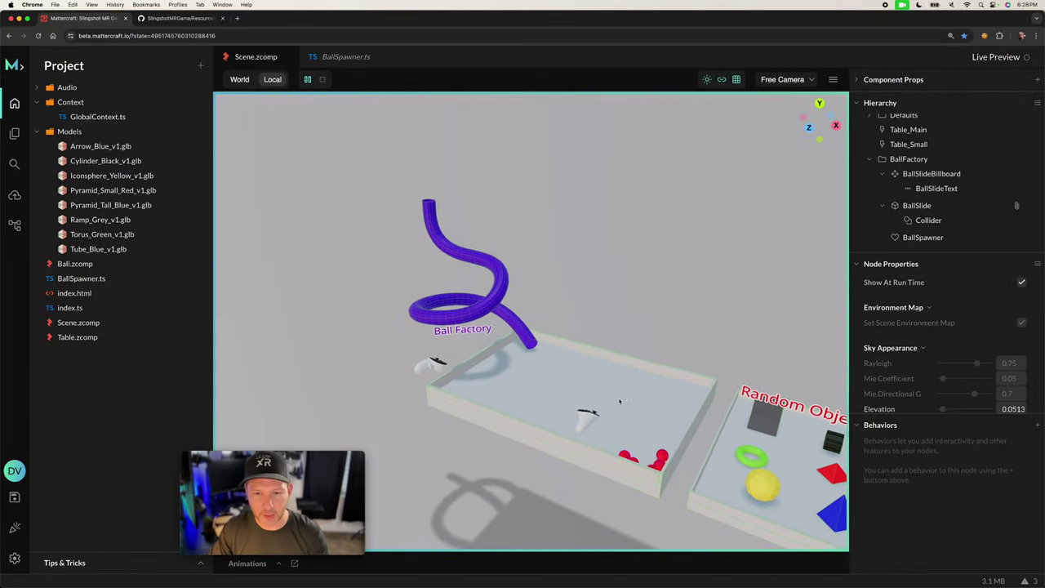
click(324, 80)
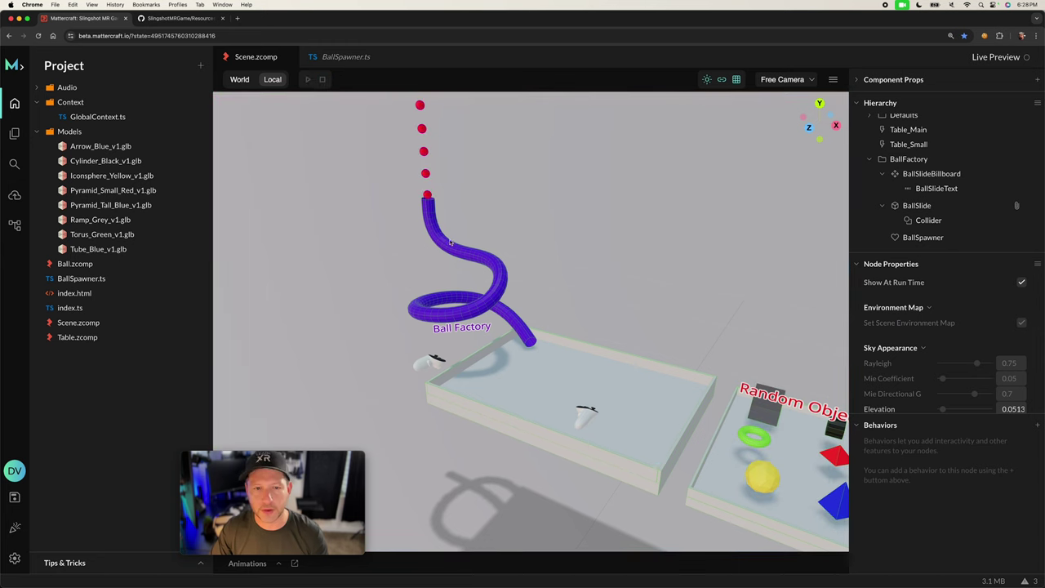
- Set Num Ball back to 10 and play the scene to watch balls spawn
click(923, 238)
click(959, 282)
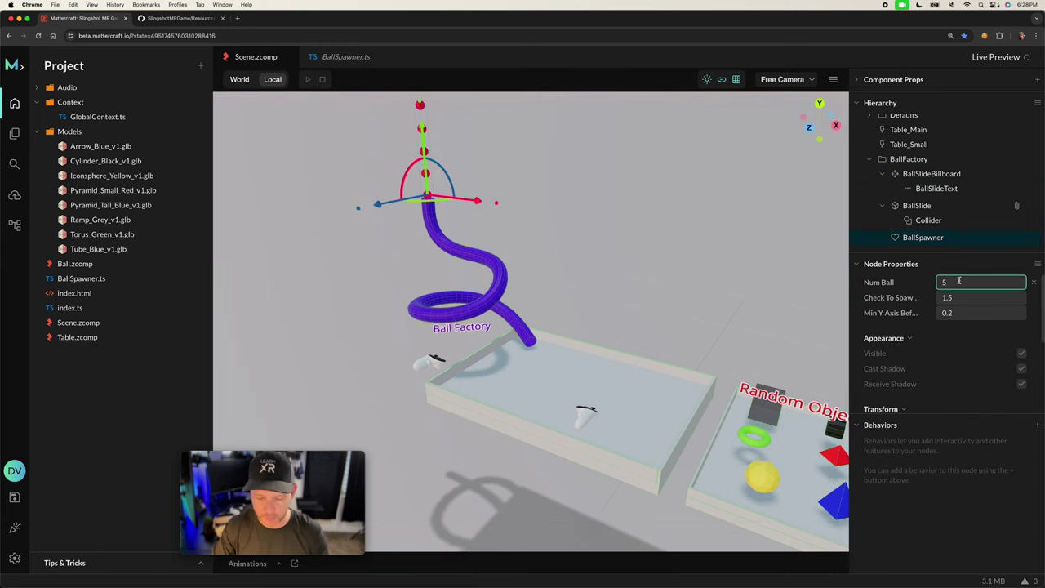
key(Return)
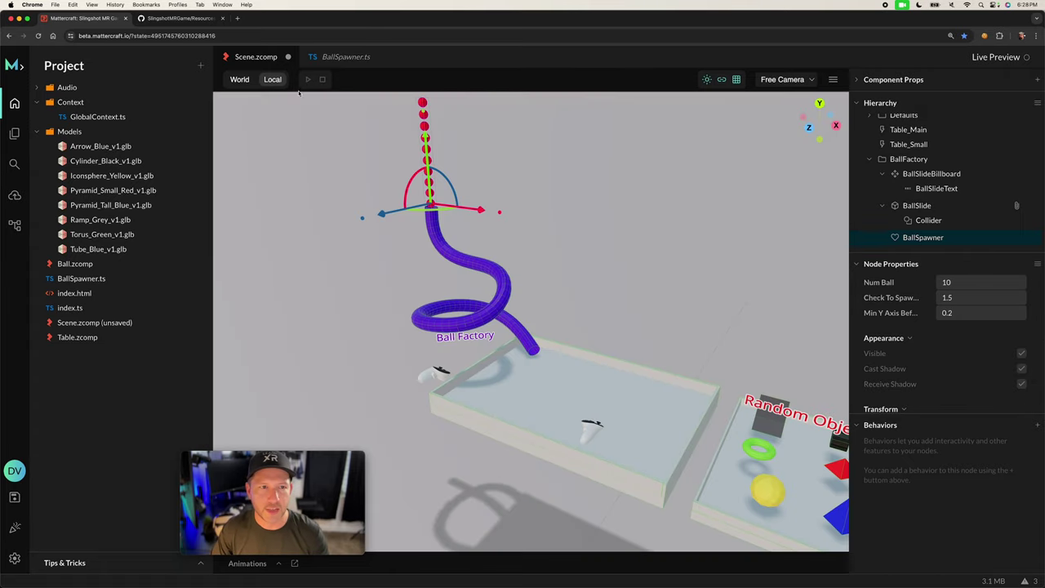
click(306, 82)
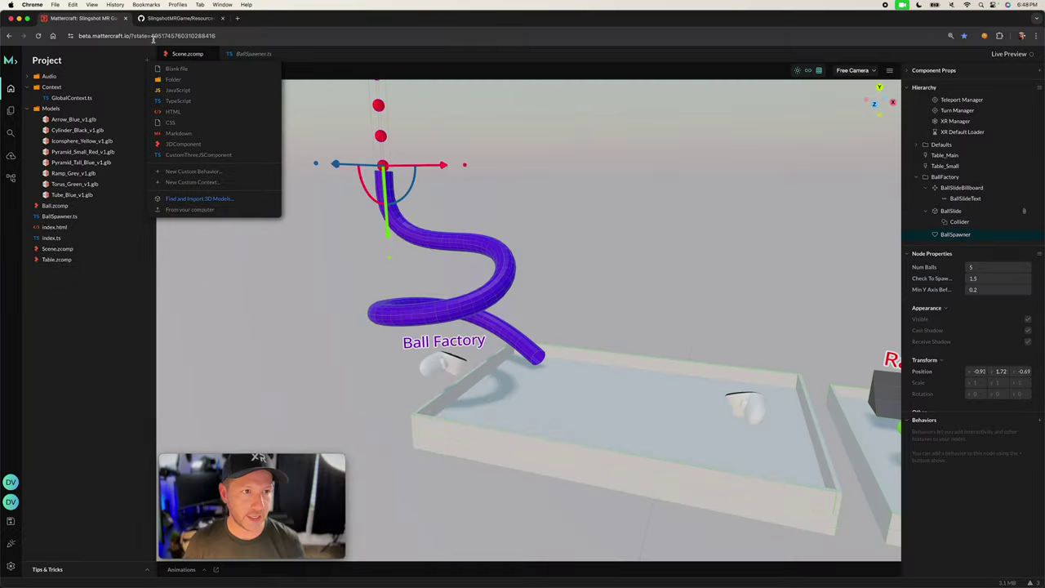
- Name the new 3D component Slingshot.zcomp
drag(189, 146, 154, 225)
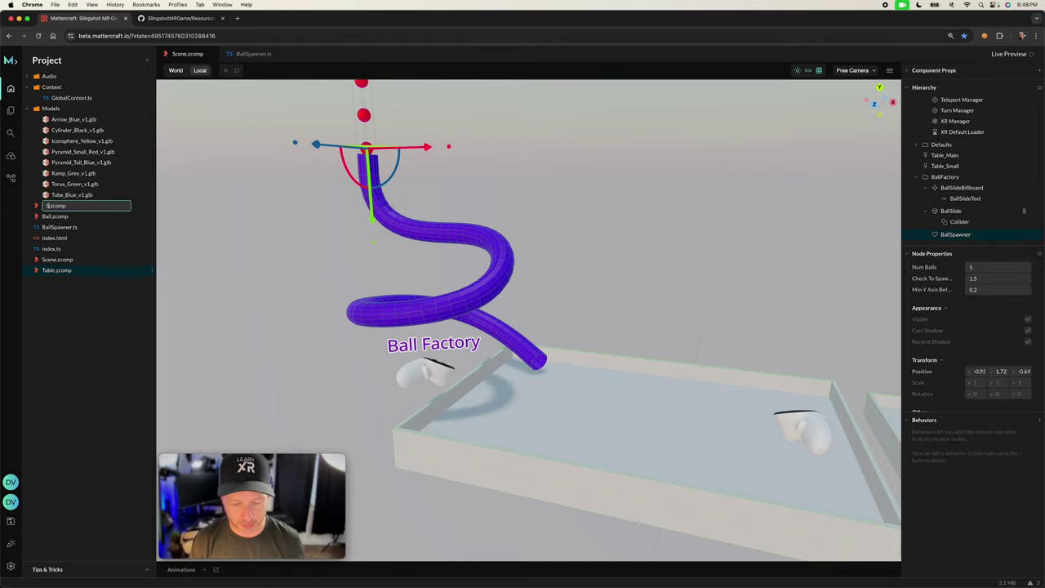
text(gshot)
key(Return)
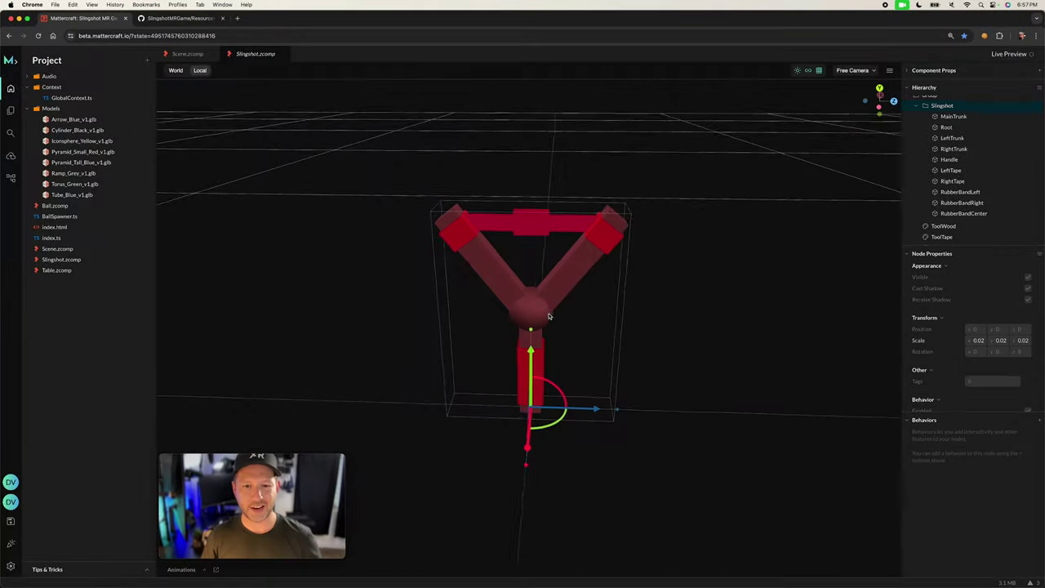
mouse_move(618, 303)
middle_down()
mouse_move(700, 292)
mouse_move(629, 292)
middle_up()
click(953, 117)
middle_drag(825, 221, 742, 237)
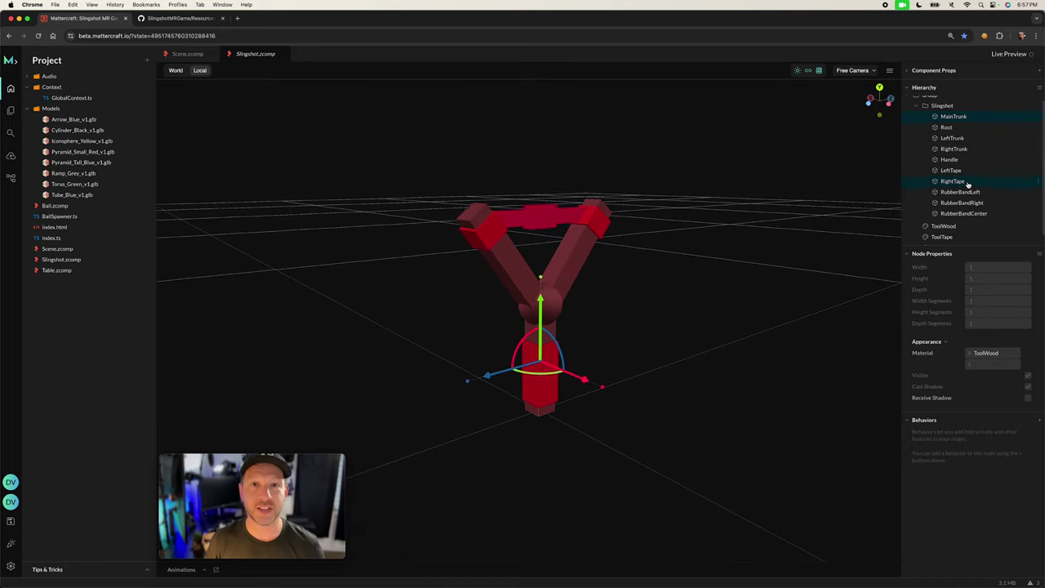
click(948, 127)
click(952, 138)
click(949, 160)
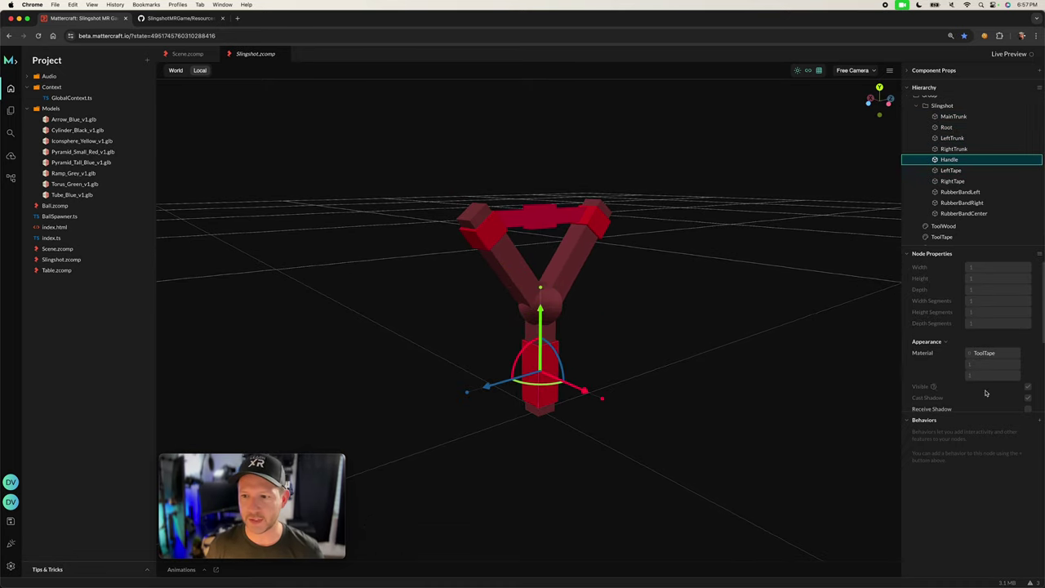
scroll(984, 395, down, 2)
scroll(948, 192, down, 1)
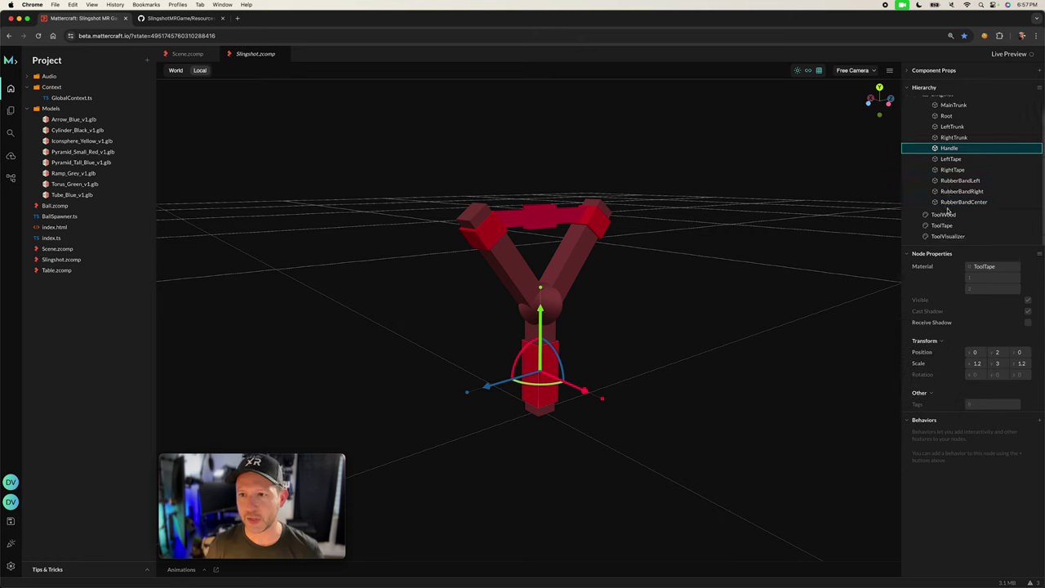
click(945, 215)
click(946, 216)
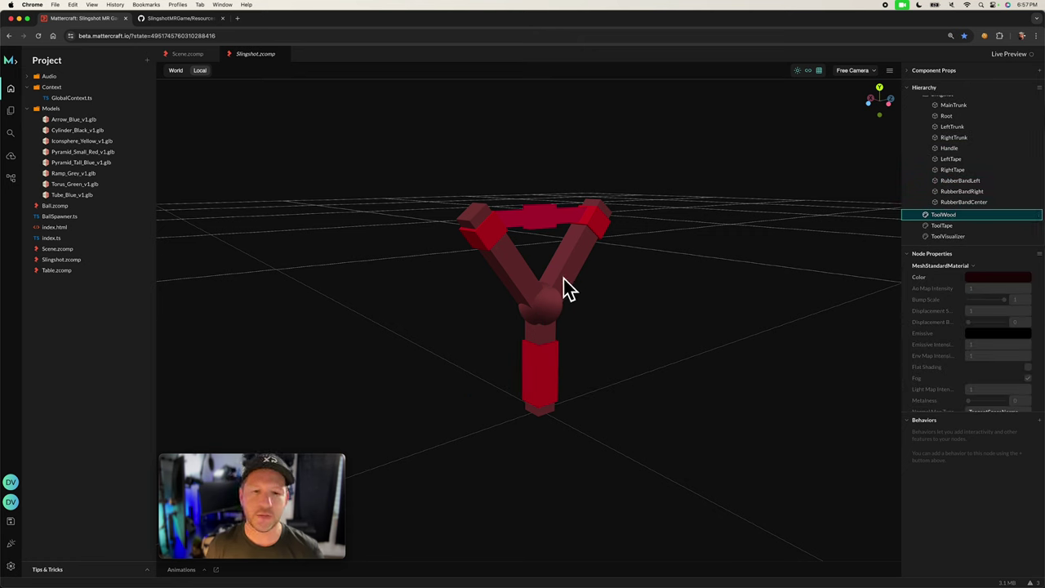
click(943, 225)
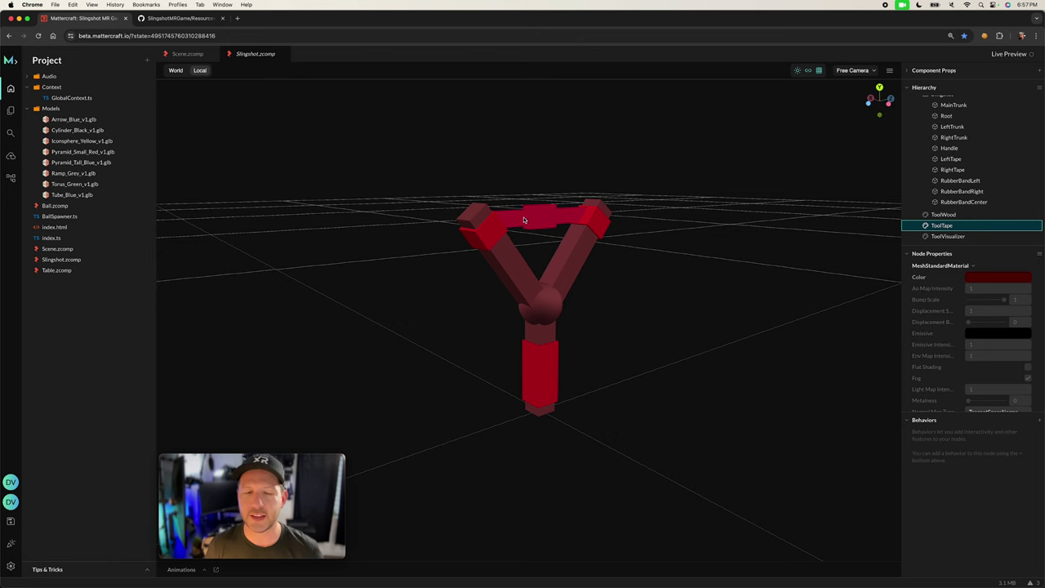
drag(533, 222, 542, 242)
drag(646, 358, 564, 339)
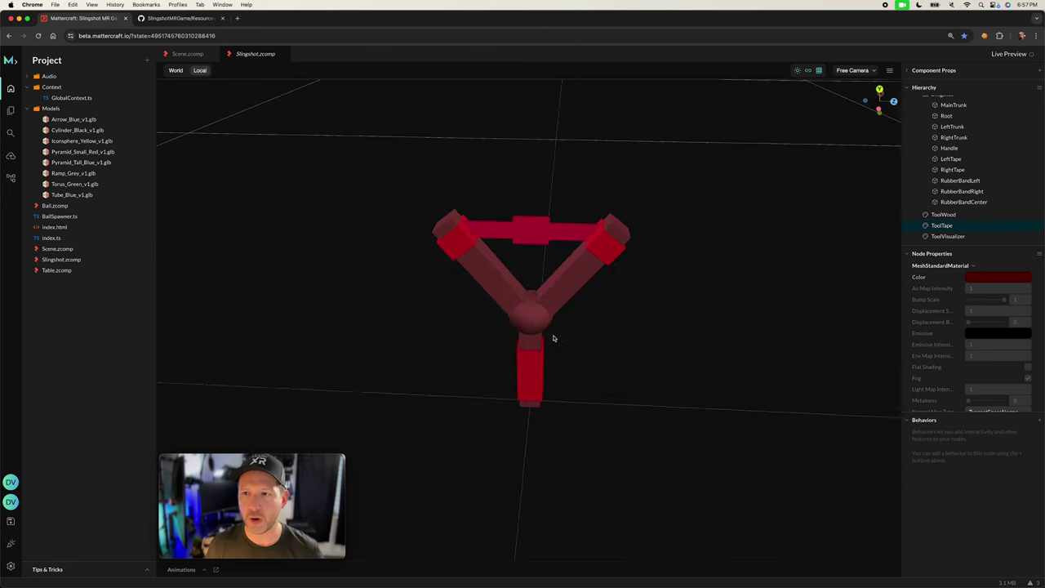
scroll(966, 115, up, 1)
click(939, 112)
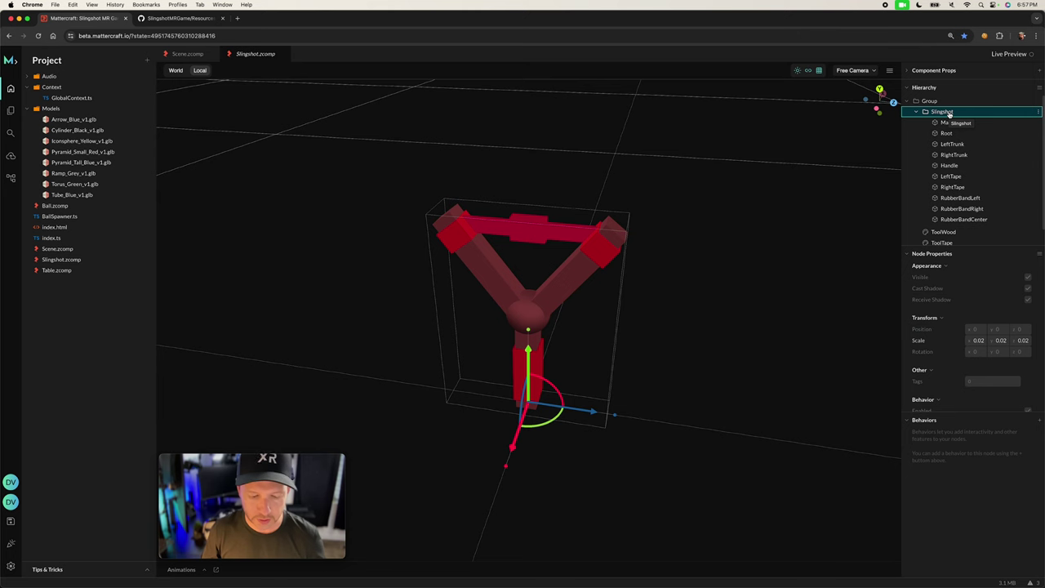
- Add an InitialPullLocation group inside Slingshot and set its Position Y to 0.25
right_click(950, 114)
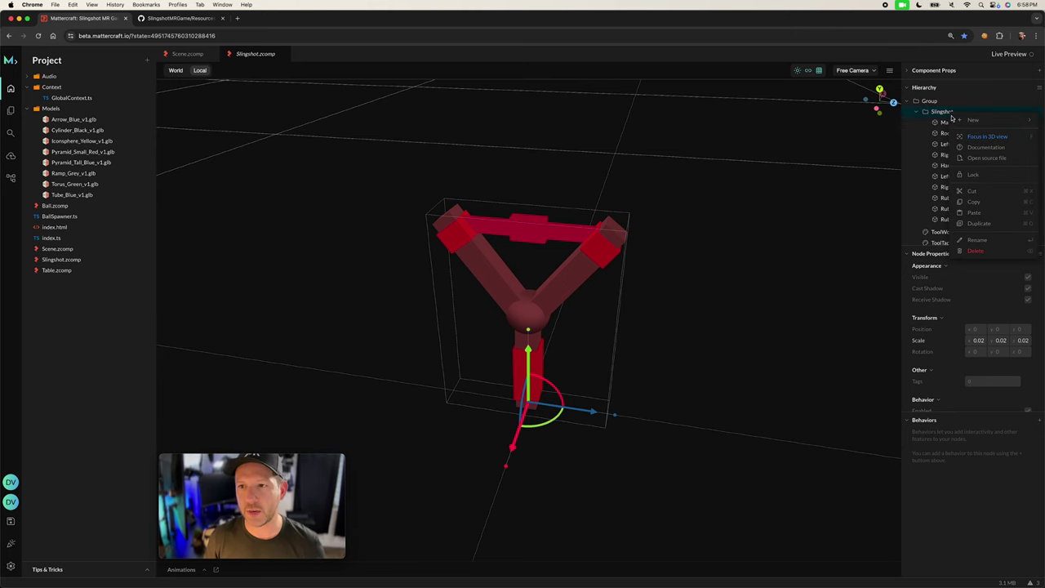
mouse_move(959, 123)
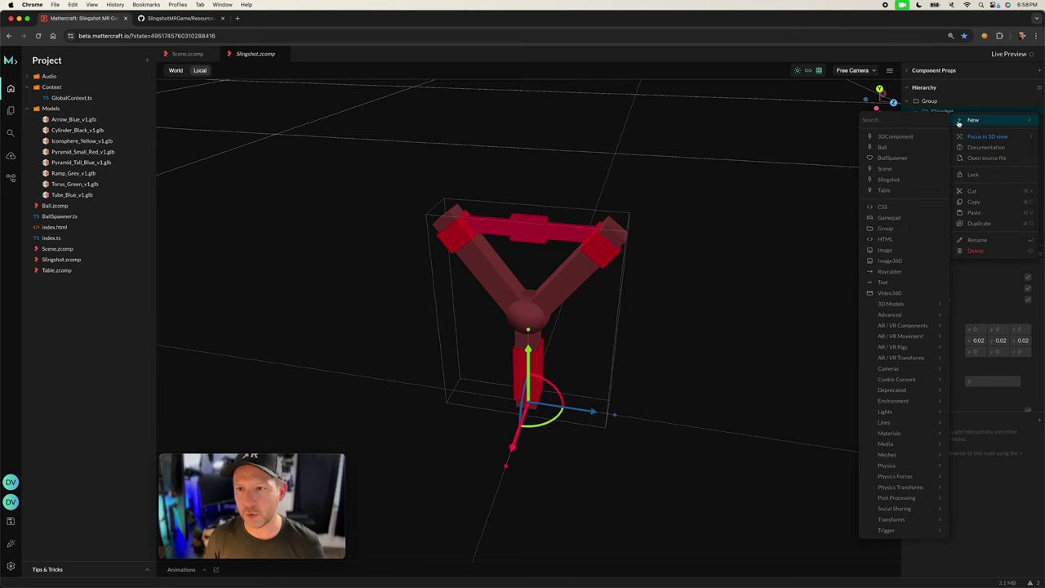
click(913, 228)
scroll(951, 209, down, 1)
double_click(951, 203)
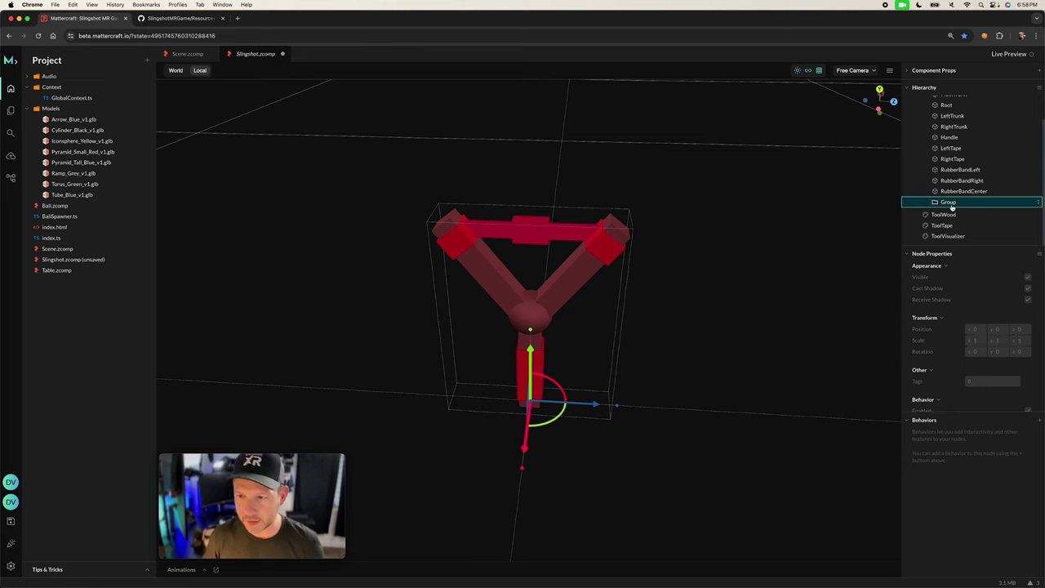
text(InitialPullLocation)
key(Return)
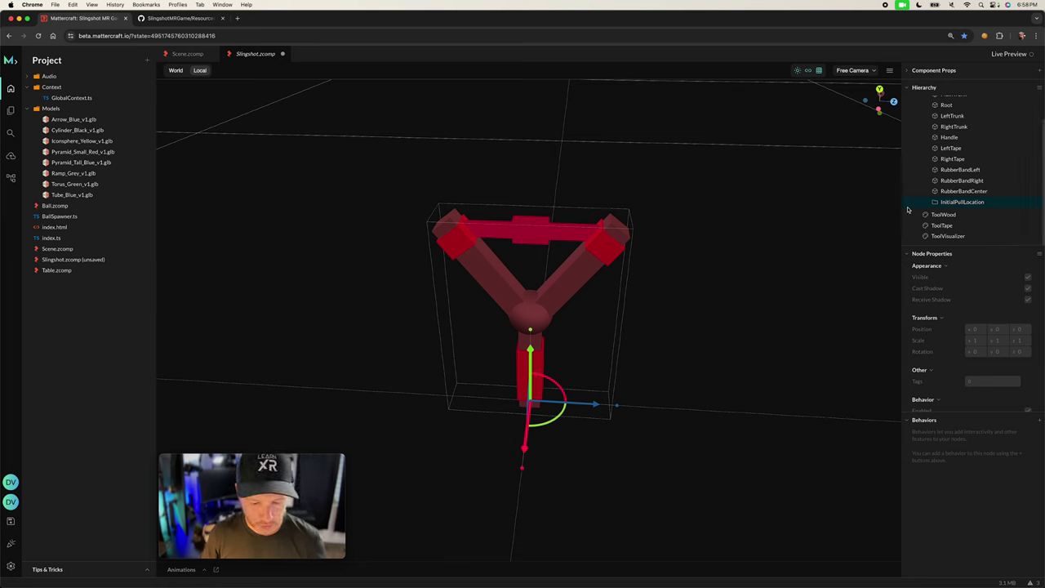
text(0.25)
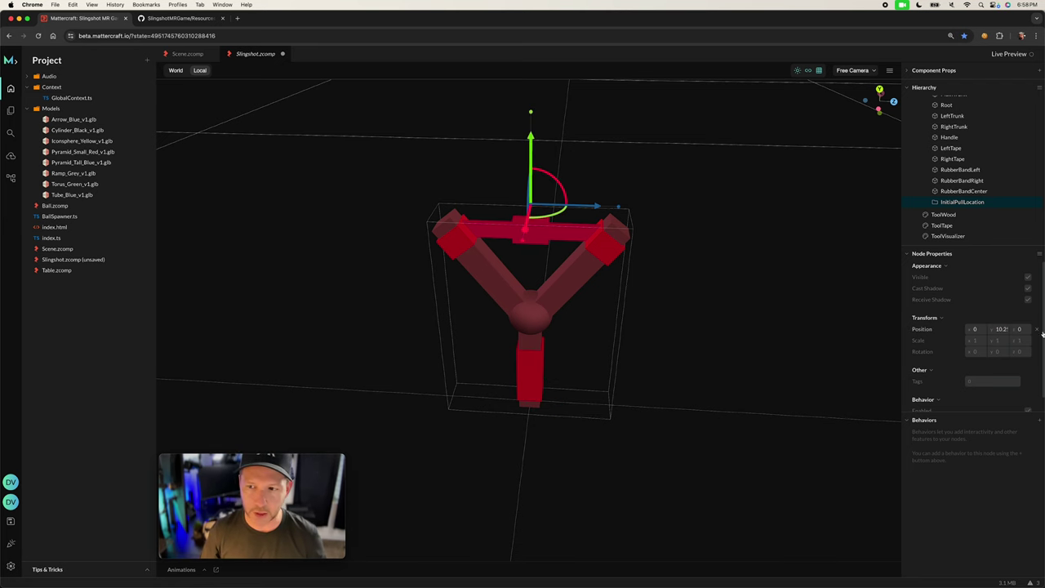
- Orbit around the slingshot and add a SphereTrigger node to it
drag(649, 339, 535, 233)
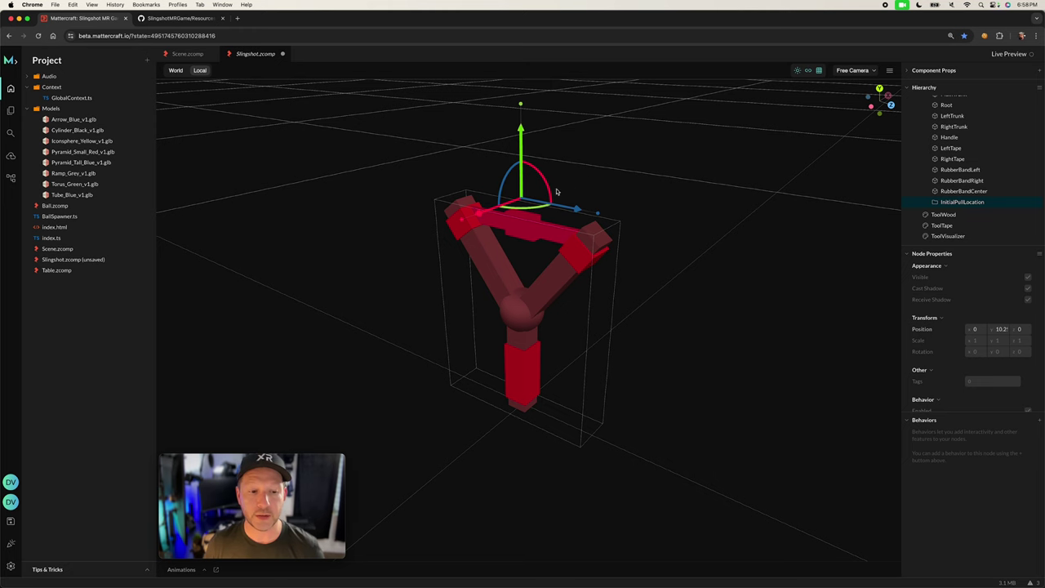
drag(568, 189, 636, 218)
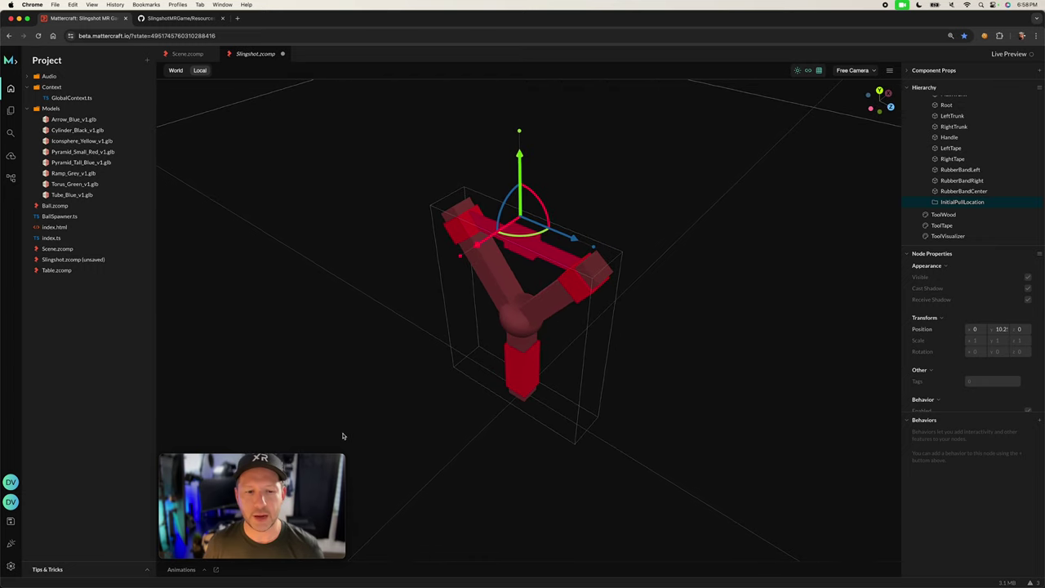
drag(518, 214, 539, 240)
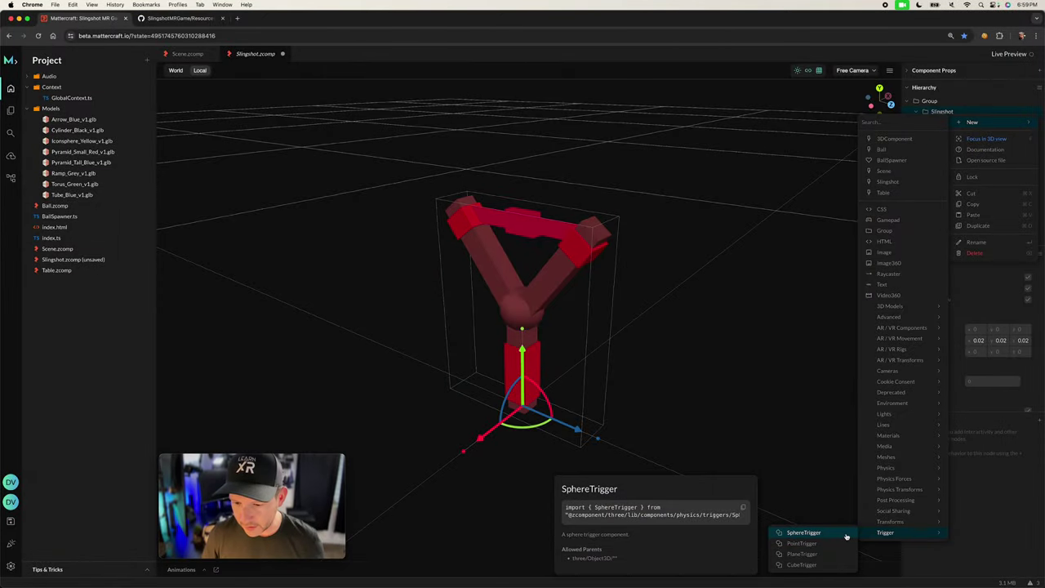
click(804, 532)
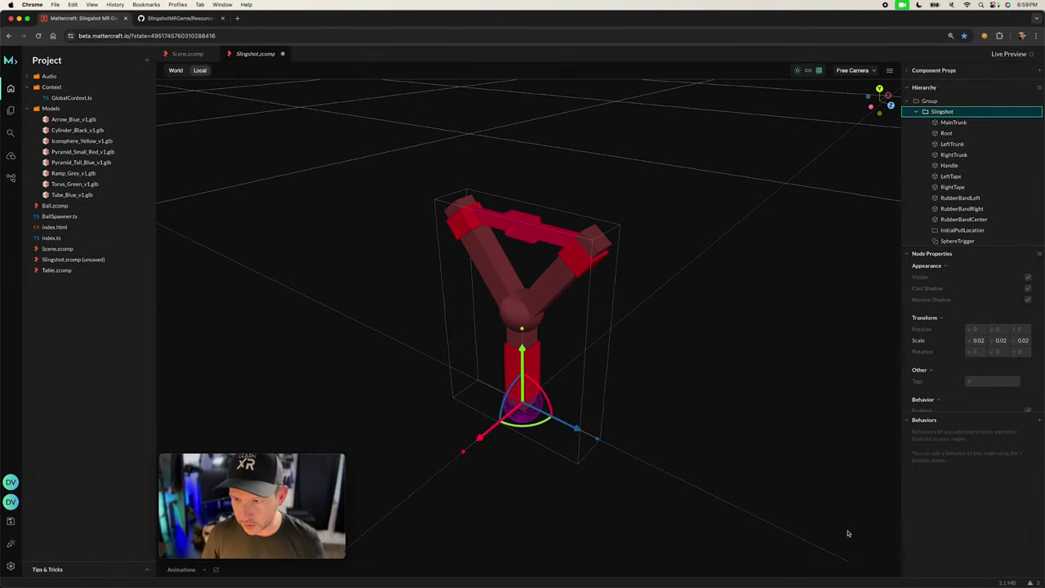
- Rename the SphereTrigger node to PullTriggerActivator
scroll(960, 182, down, 2)
click(959, 202)
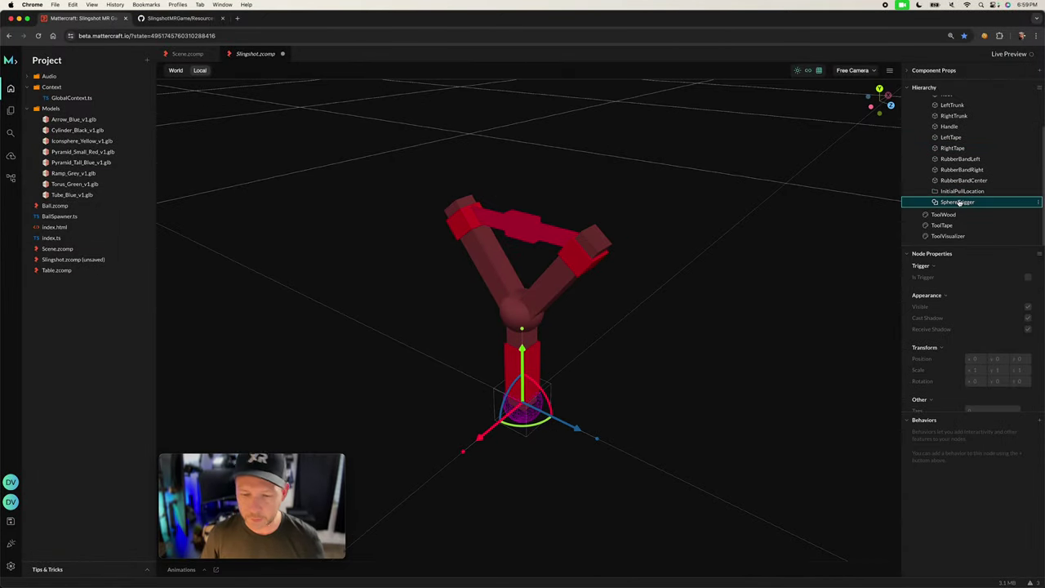
double_click(959, 203)
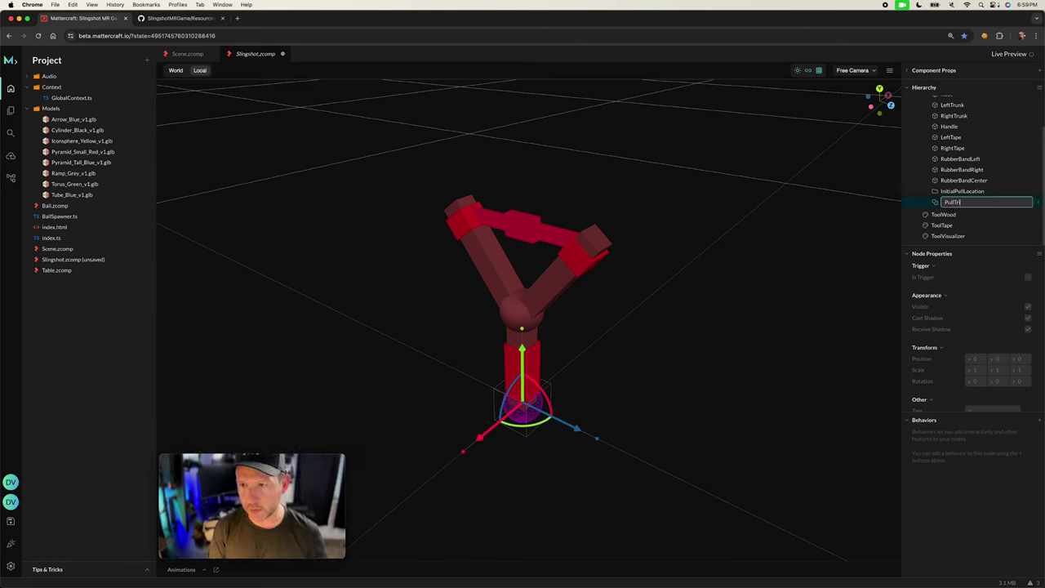
text(PullTriggerActioator)
key(Return)
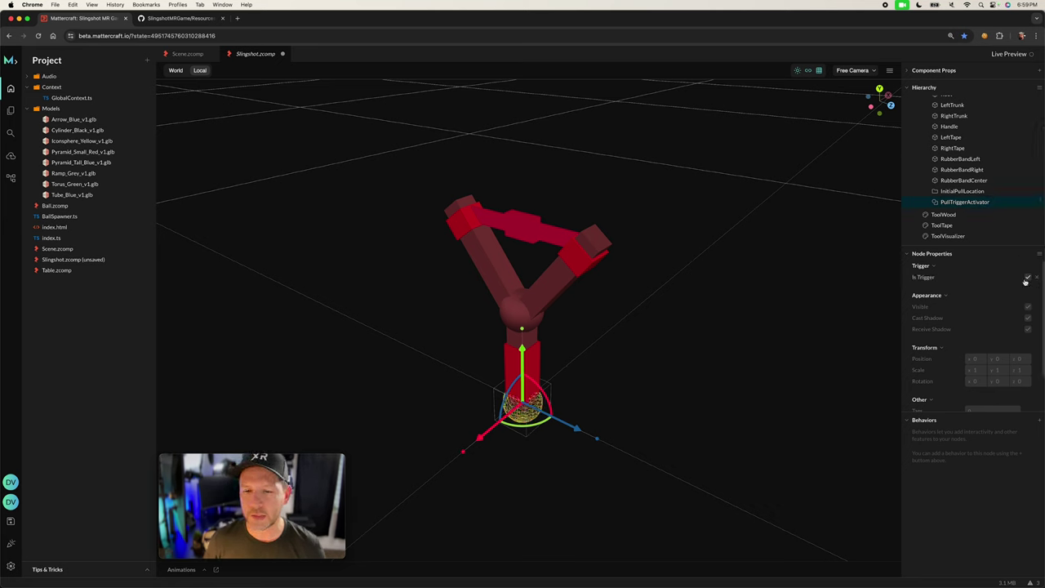
- Move the trigger up into the fork with Position Y 9
scroll(982, 310, down, 2)
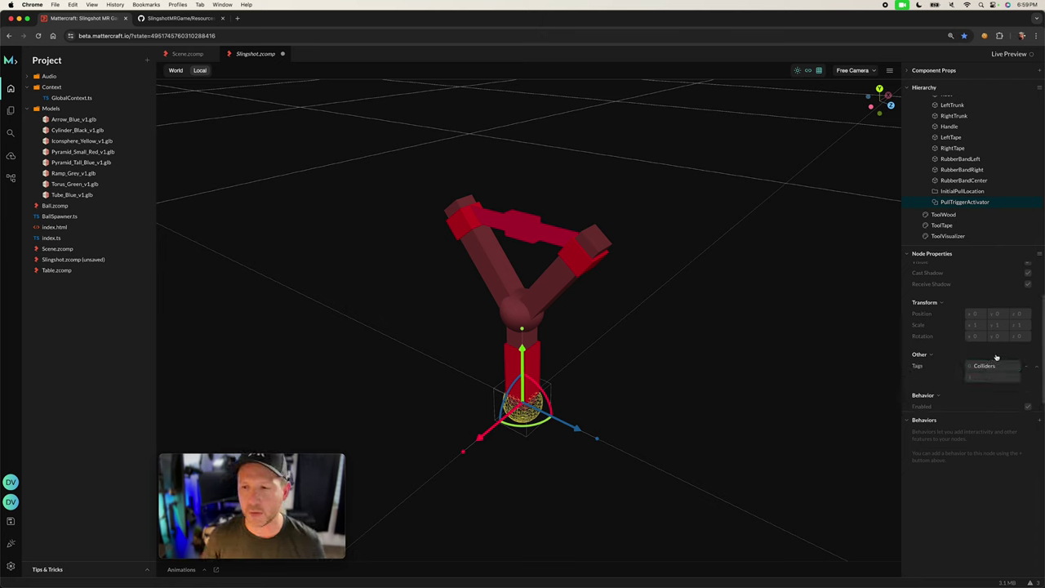
scroll(967, 350, up, 2)
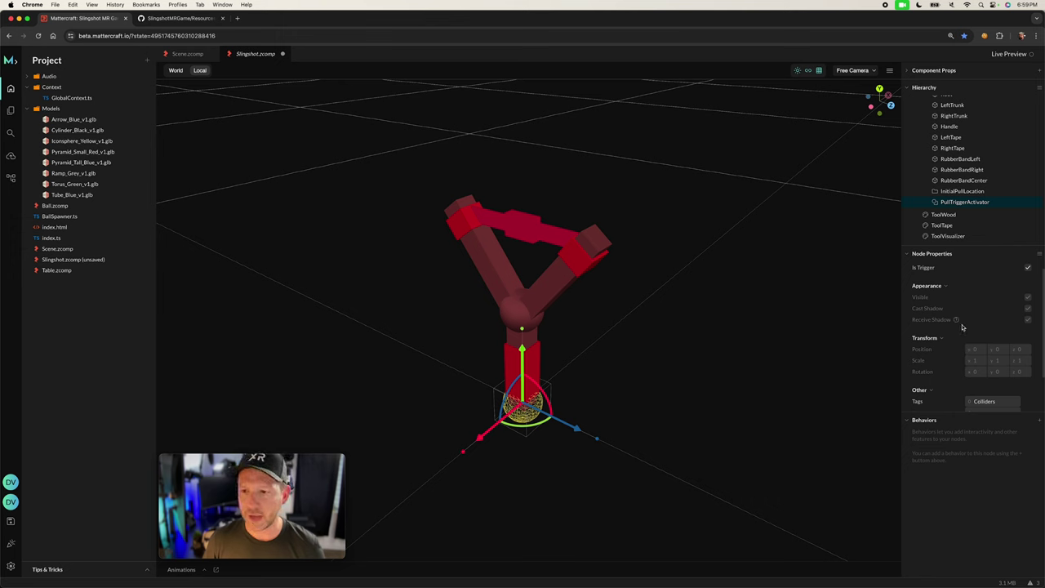
scroll(994, 352, down, 1)
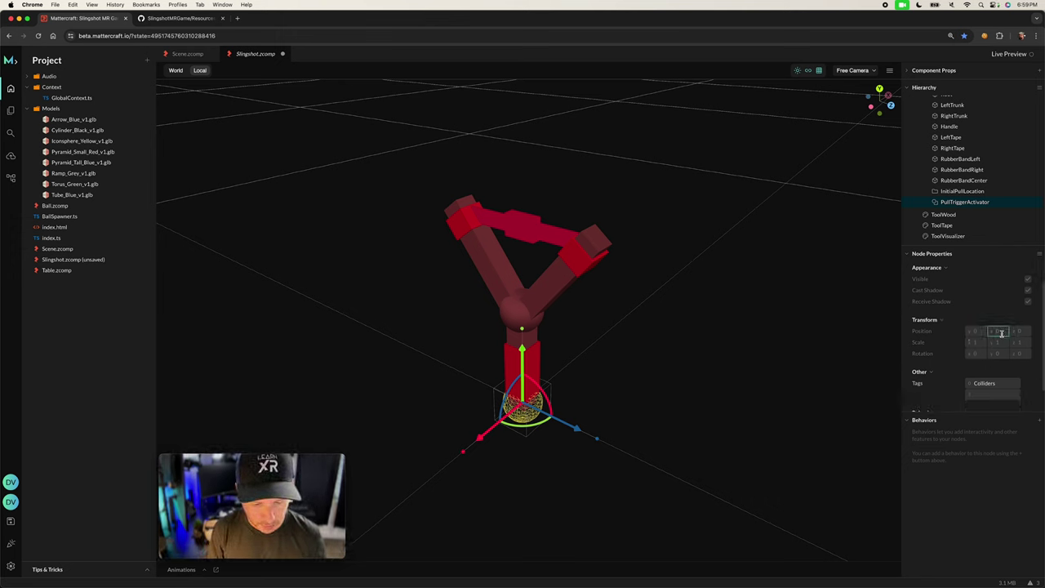
click(1001, 332)
text(9)
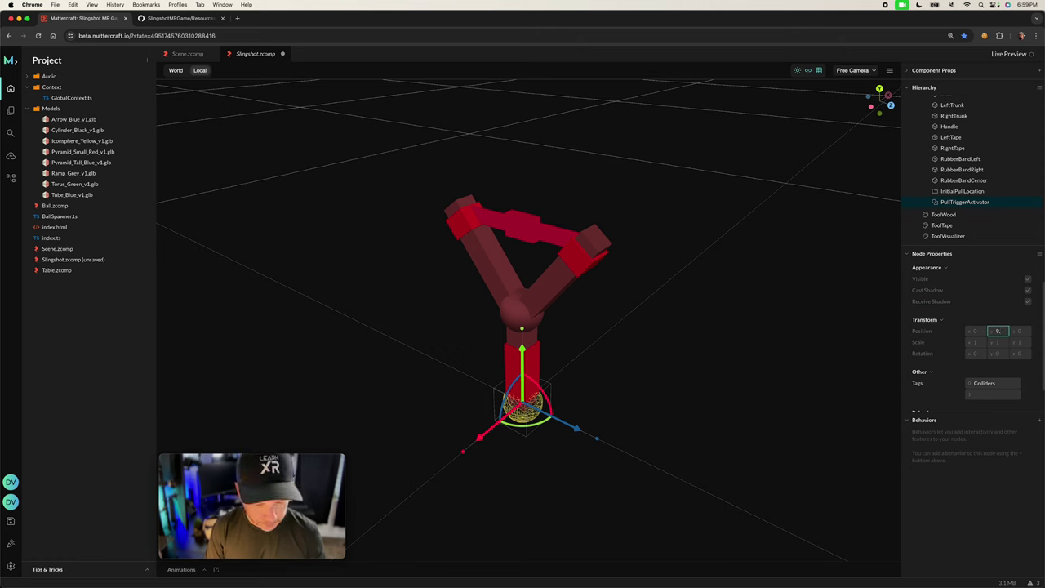
key(Return)
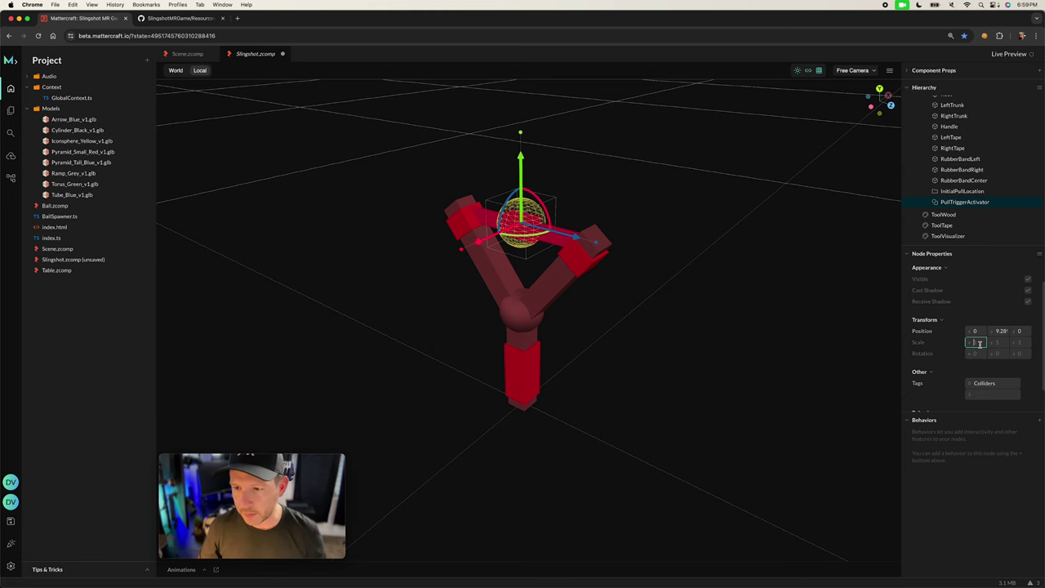
- Scale the trigger to 2 on every axis and orbit to a frontal view
text(2)
text(21)
key(Tab)
text(12)
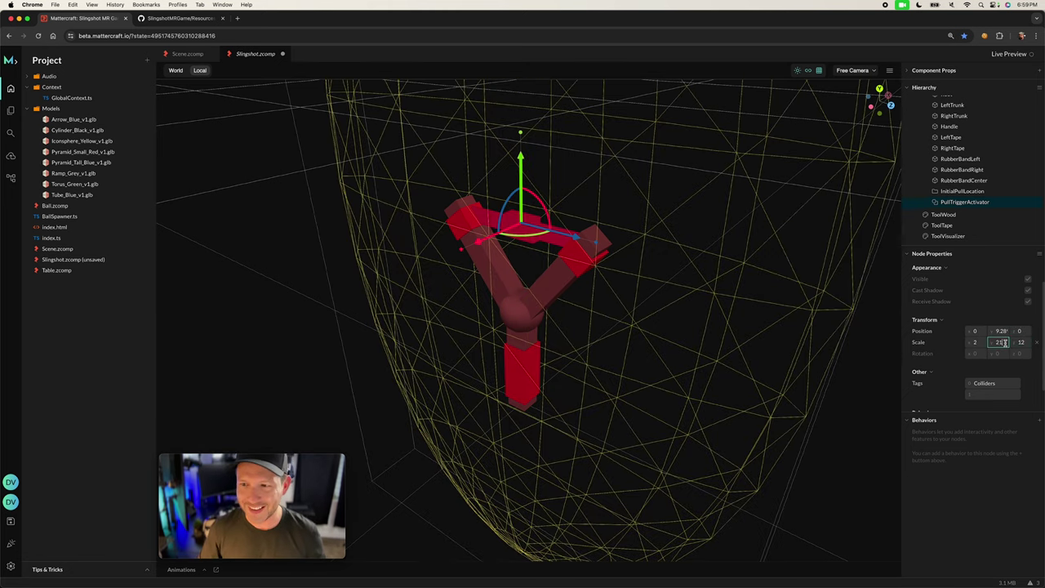
key(BackSpace)
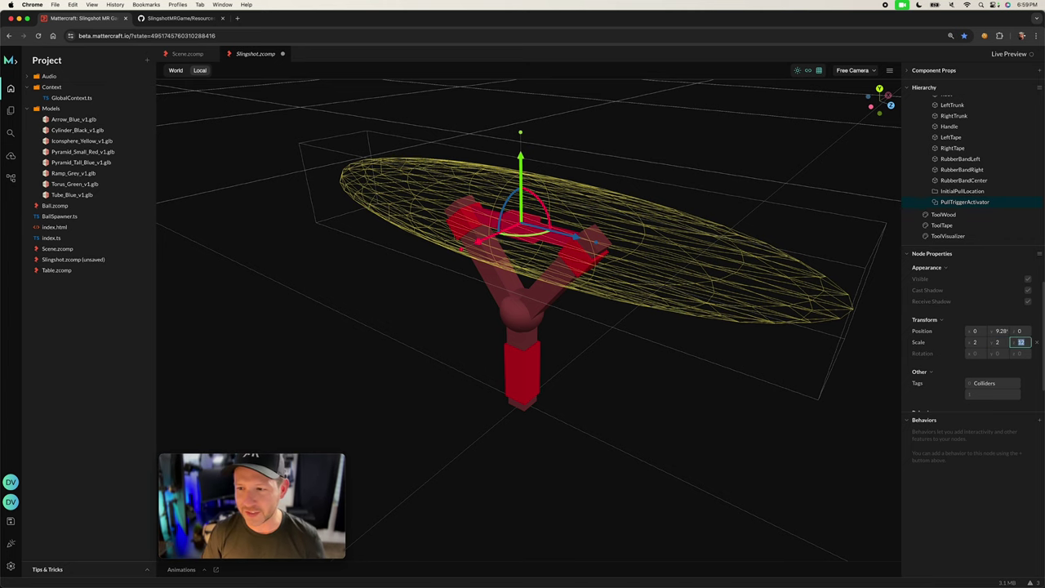
text(2)
drag(655, 343, 501, 227)
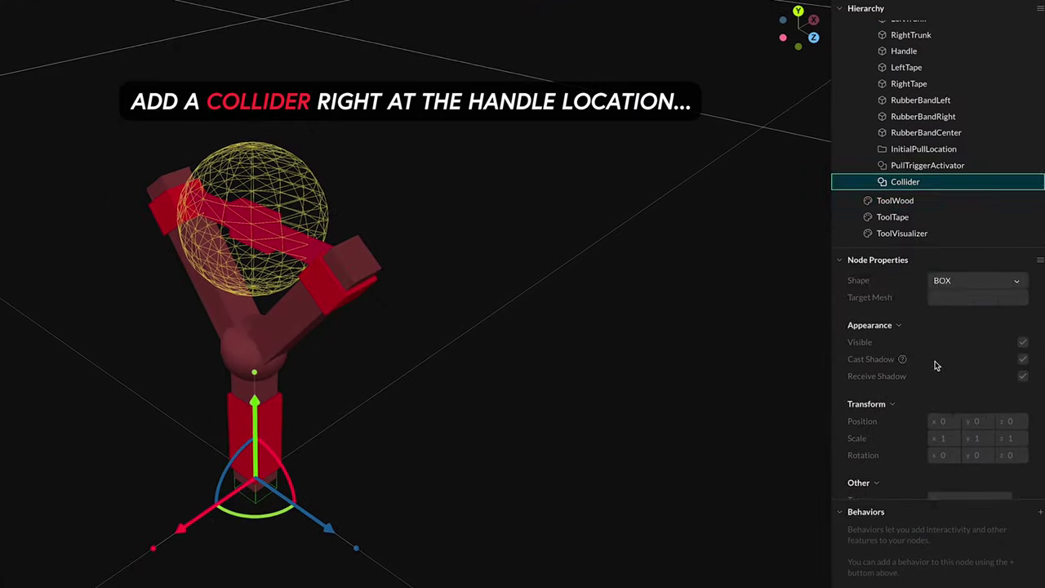
scroll(992, 347, down, 1)
click(1004, 355)
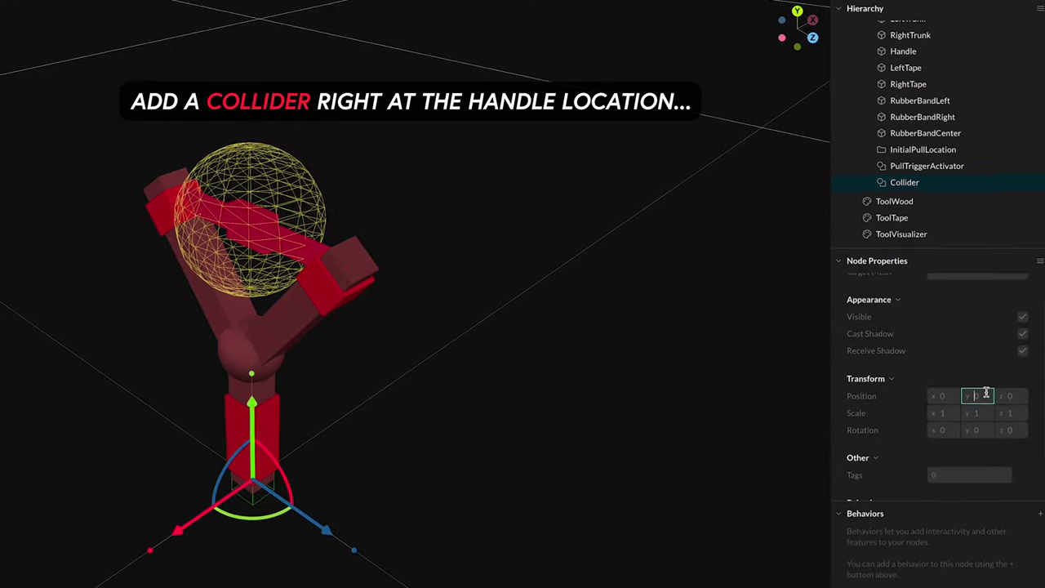
- Give the Collider Position Y 2.36 and Scale Y 4.75 at the handle
text(2.36)
key(Tab)
click(976, 412)
text(4.75)
key(Return)
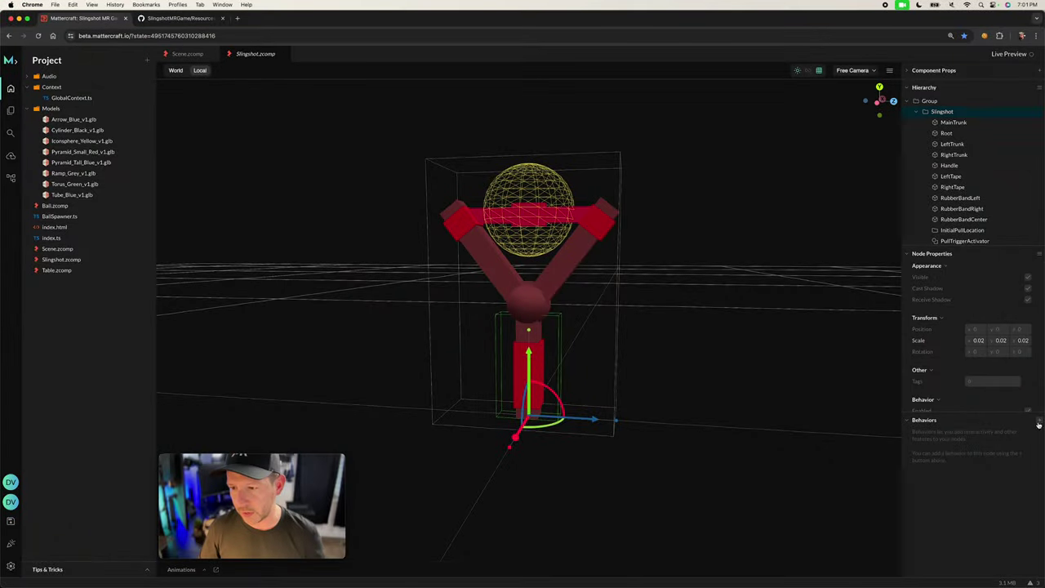
- Add a grabbable Rigid Body behavior to the Slingshot
click(1039, 424)
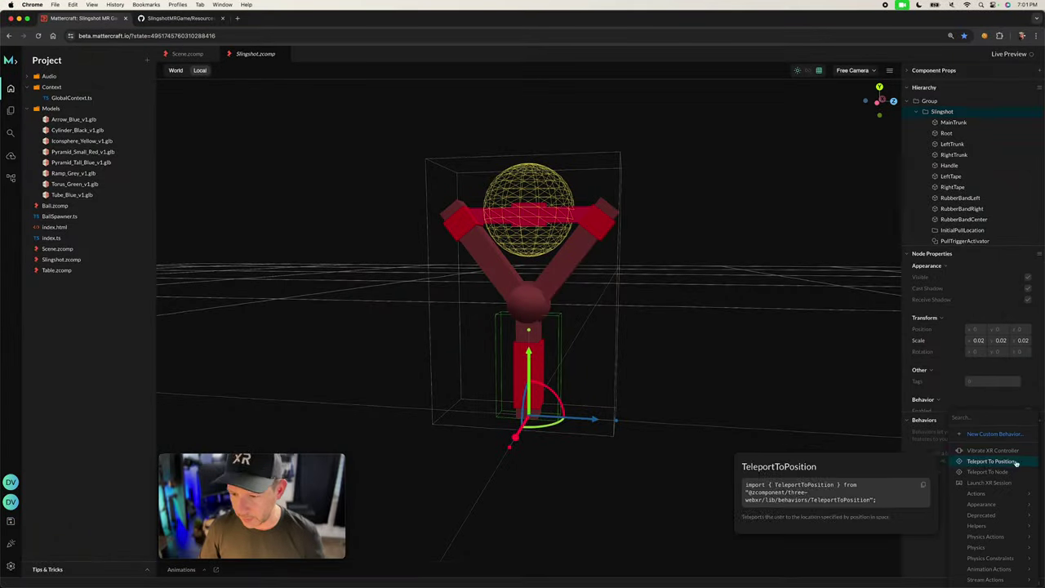
mouse_move(1001, 558)
click(888, 547)
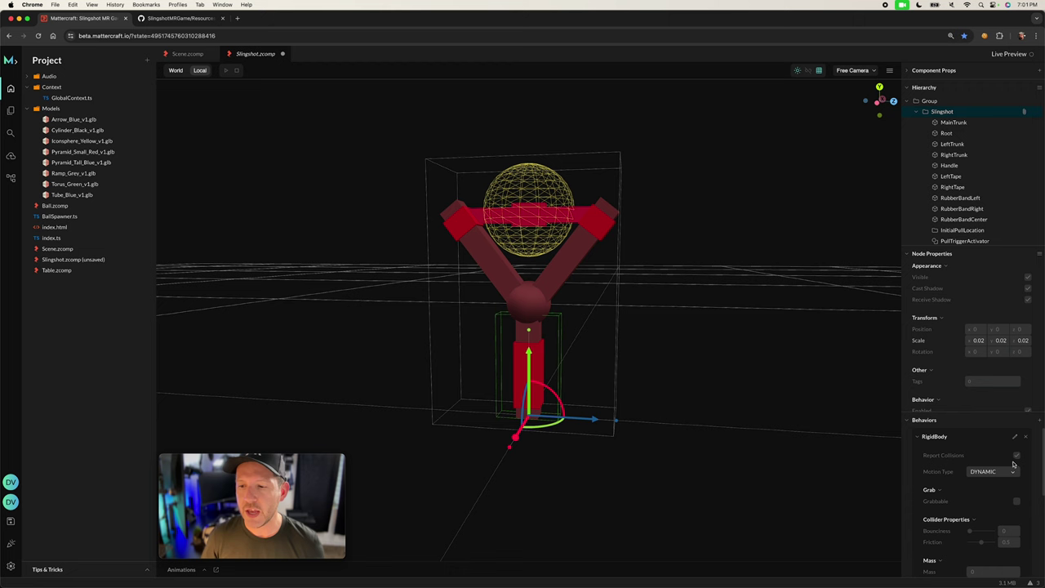
click(1018, 504)
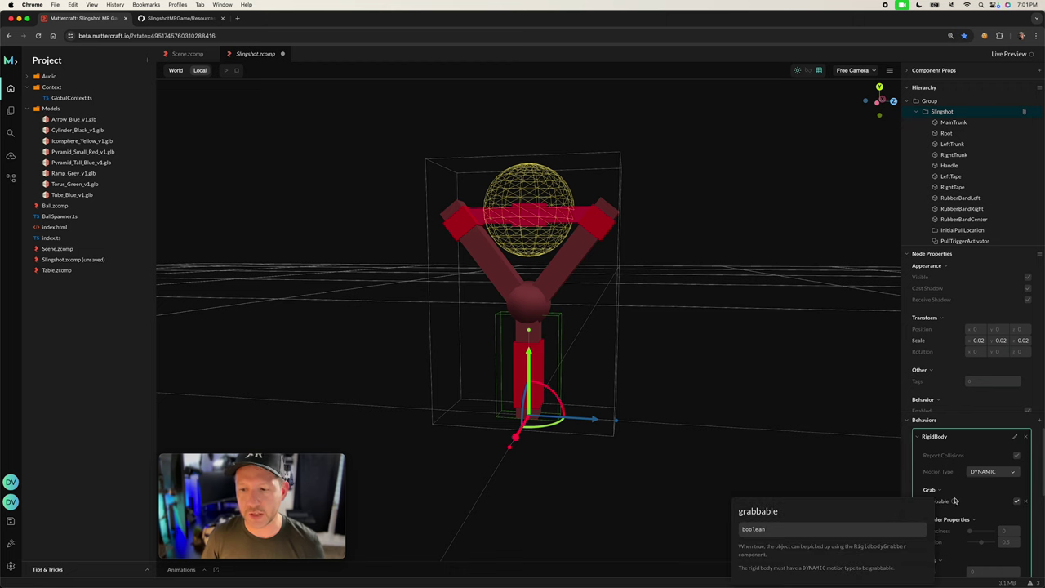
scroll(984, 469, down, 2)
right_click(931, 102)
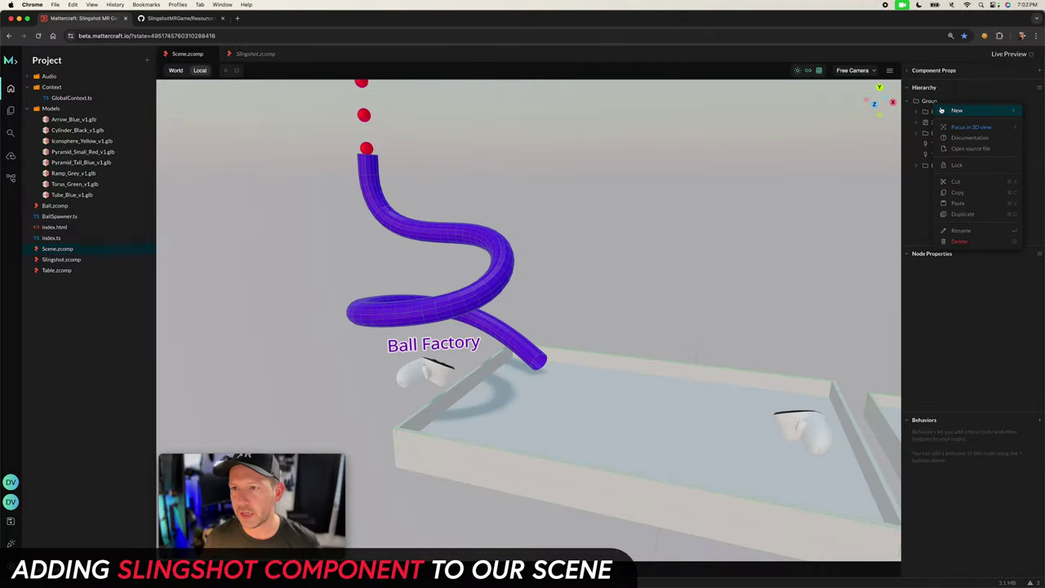
mouse_move(944, 110)
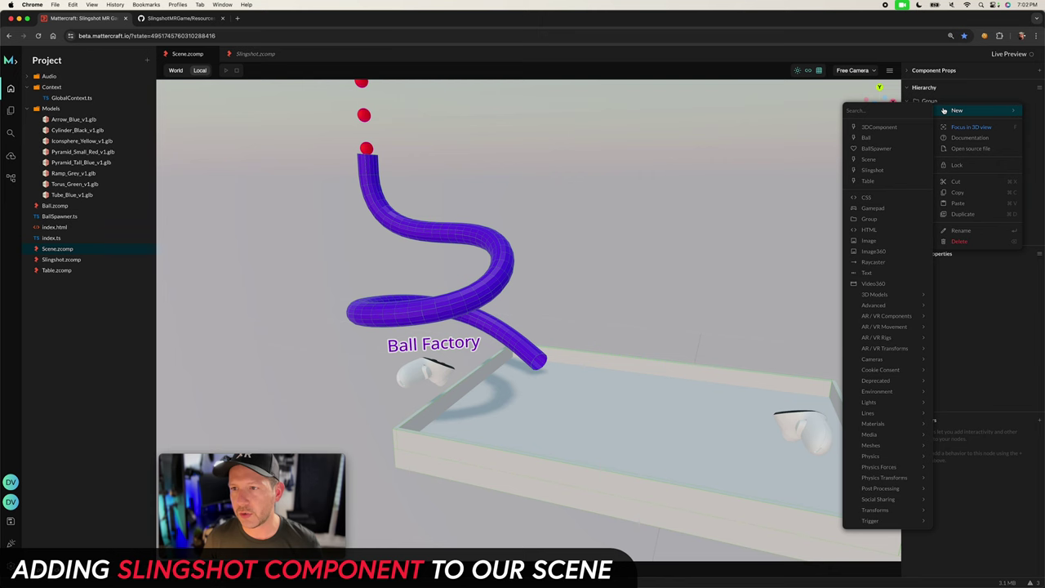
- Place a Slingshot instance in the scene's Group and run the scene in preview
click(873, 170)
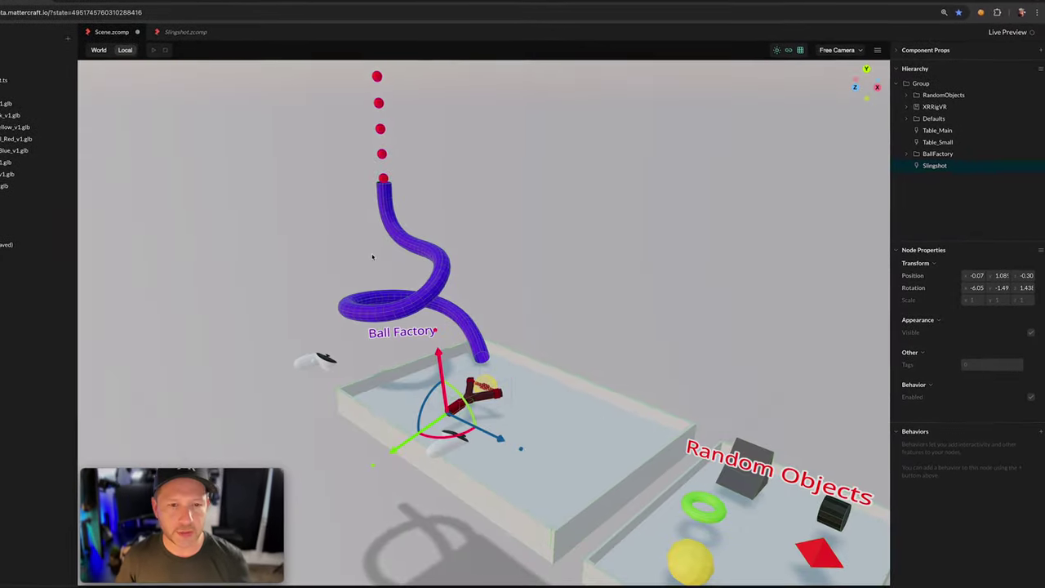
click(154, 50)
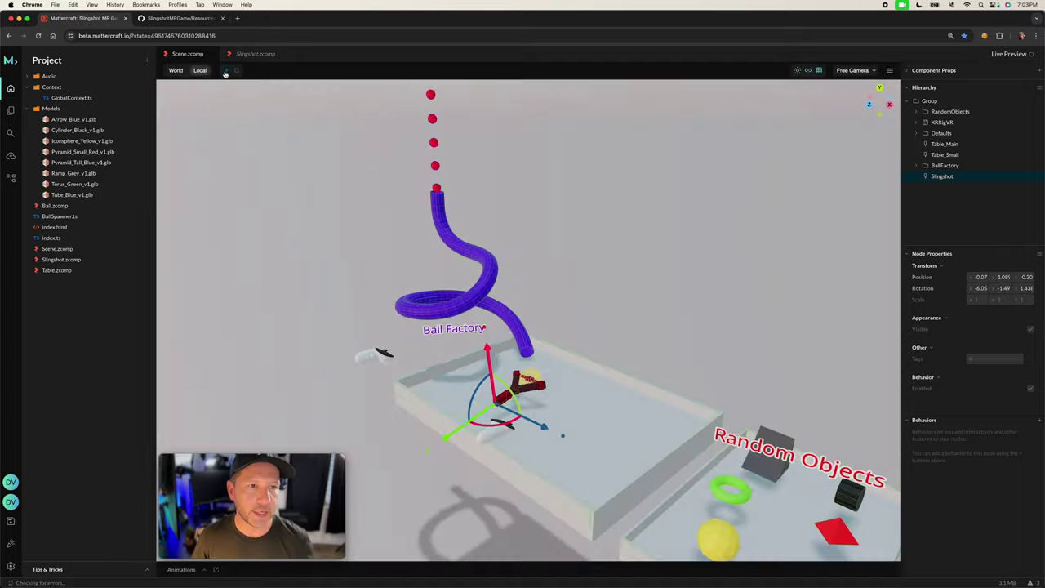
drag(597, 295, 882, 359)
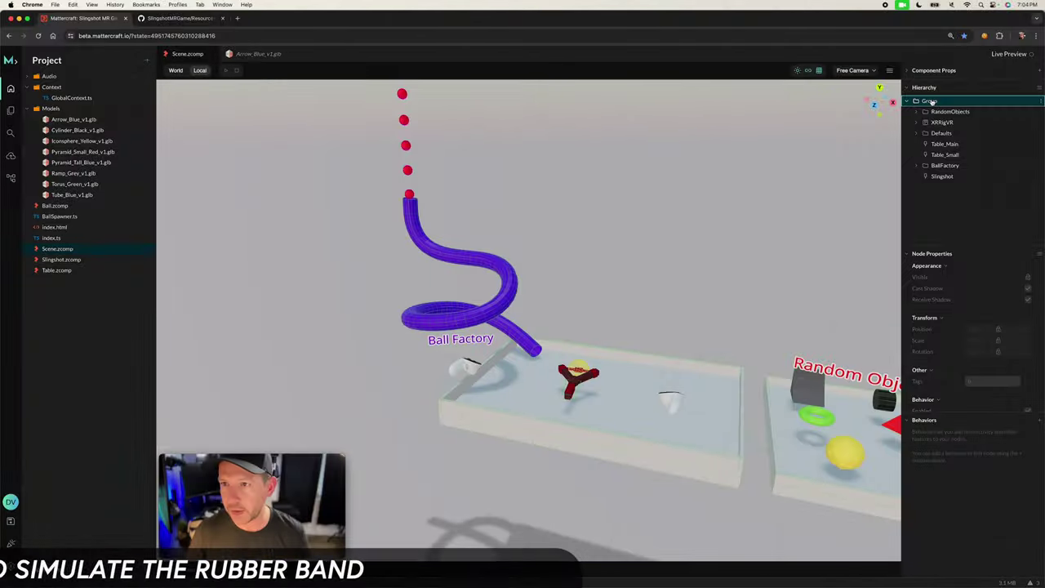
right_click(932, 103)
- Add a Line node named SlingshotRubberBand to the scene
mouse_move(948, 107)
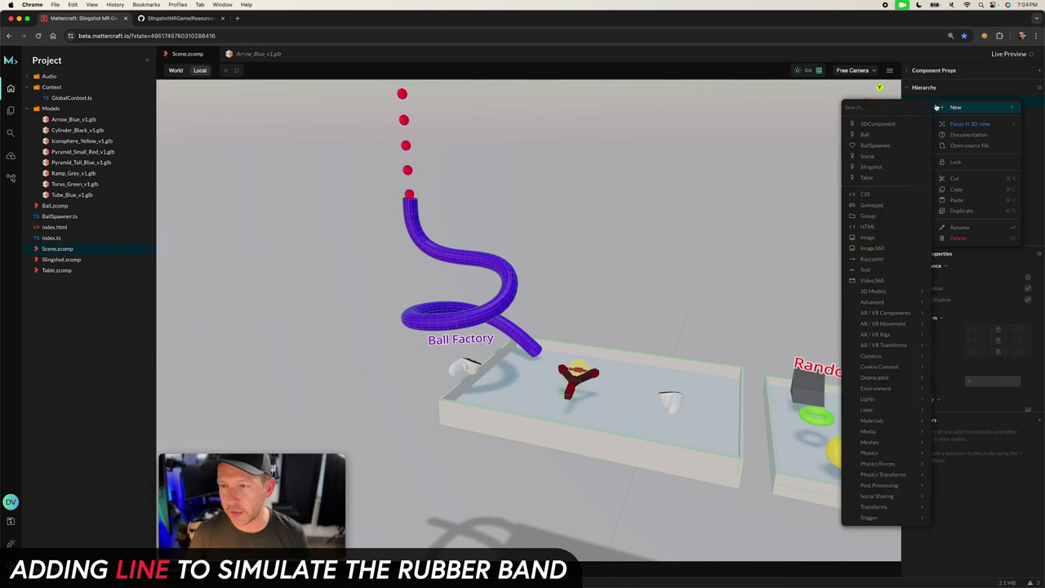
mouse_move(899, 421)
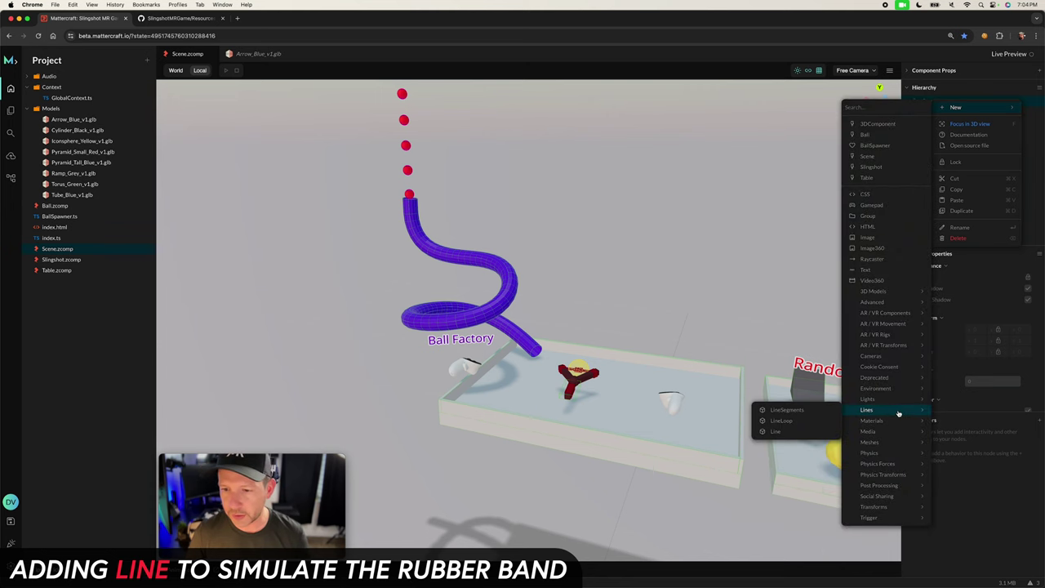
click(796, 431)
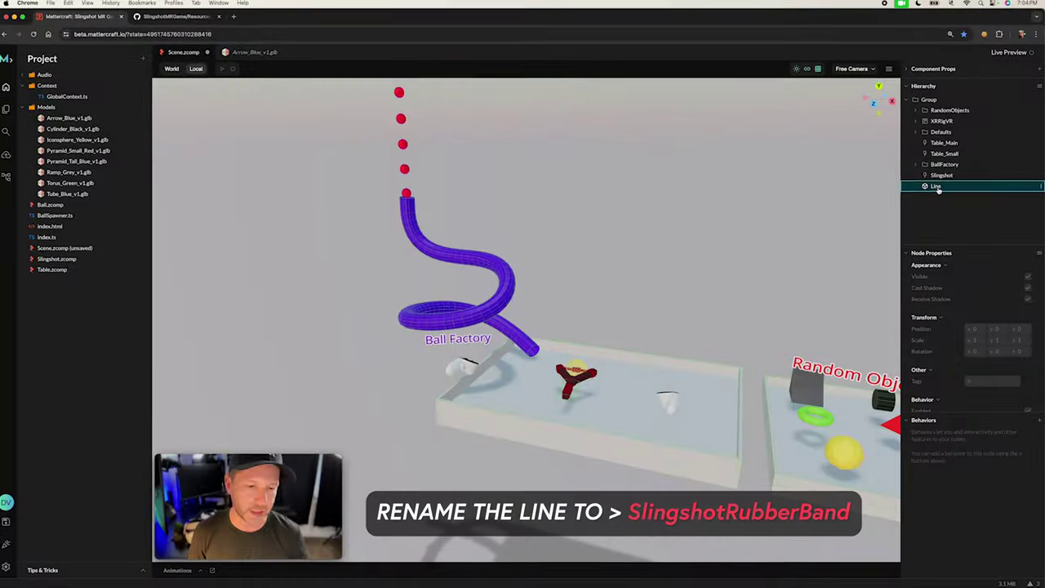
text(SlingshotRubberB)
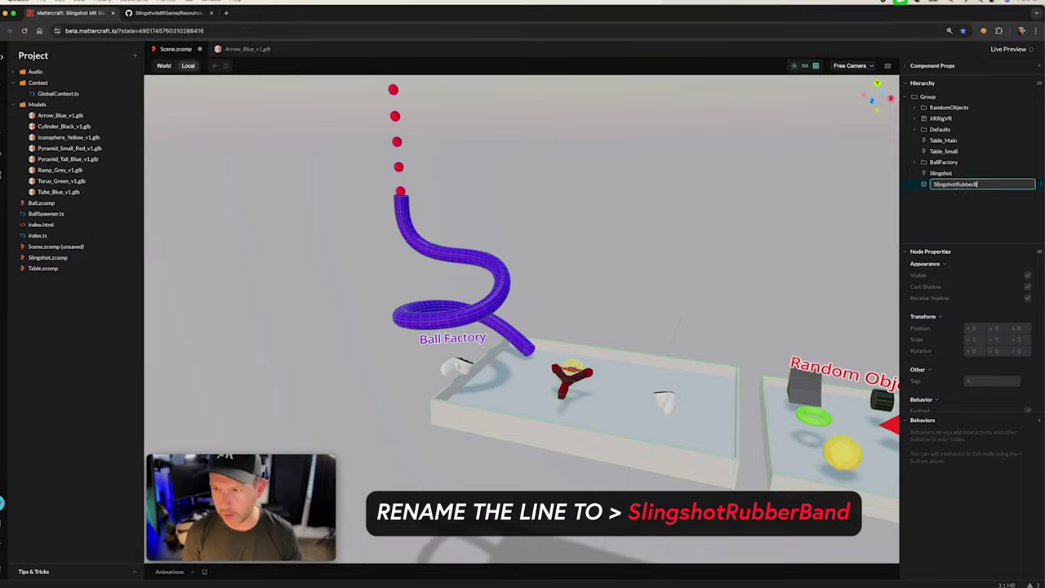
text(and)
key(Return)
- Duplicate the line node and rename the copy SlingshotTargetShot
key(super+d)
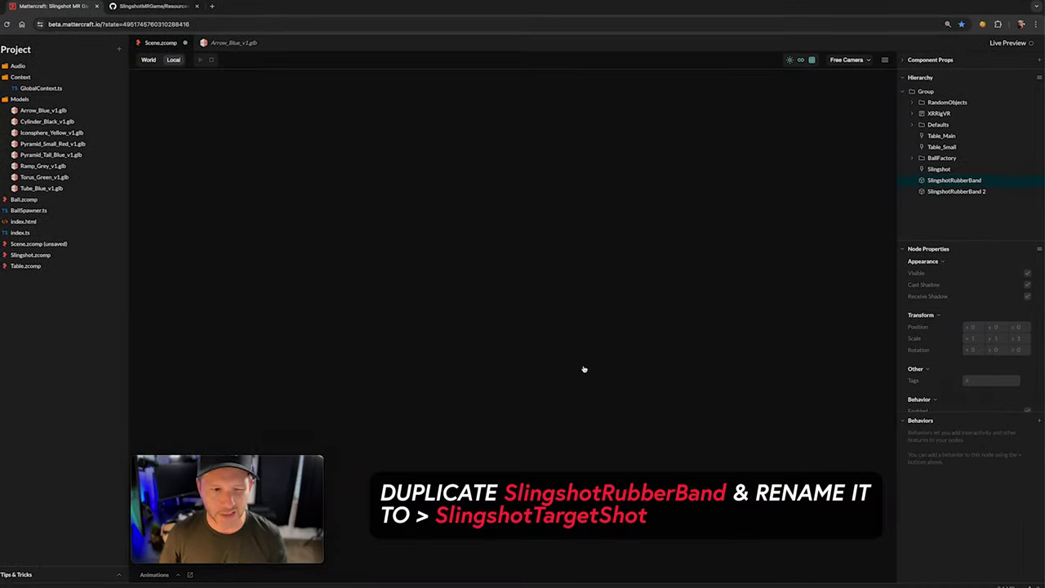
double_click(956, 191)
key(BackSpace)
key(BackSpace)
key(BackSpace)
key(BackSpace)
key(BackSpace)
key(BackSpace)
key(BackSpace)
key(BackSpace)
key(BackSpace)
key(BackSpace)
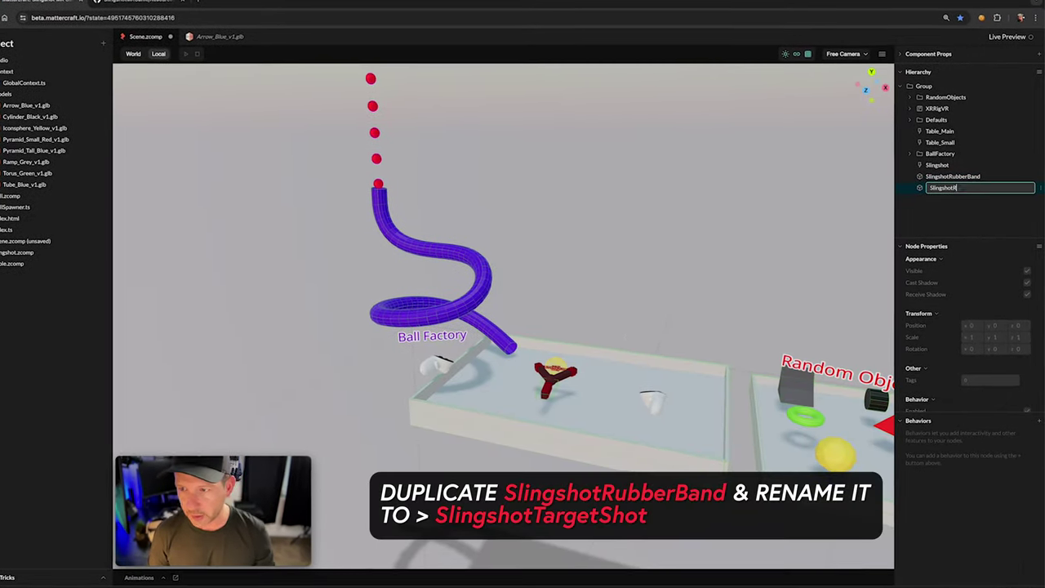
key(BackSpace)
key(BackSpace)
text(TargetShot)
key(Return)
- Add a new group named SlingshotArrowDirection
right_click(934, 158)
click(939, 90)
double_click(947, 196)
text(SlingshotArrowDire)
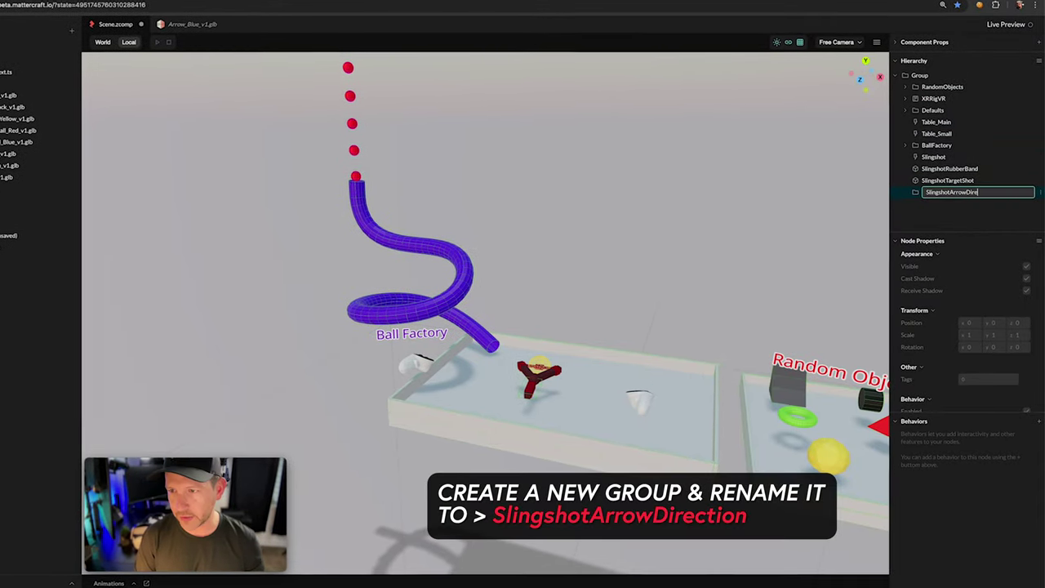
text(ction)
key(Return)
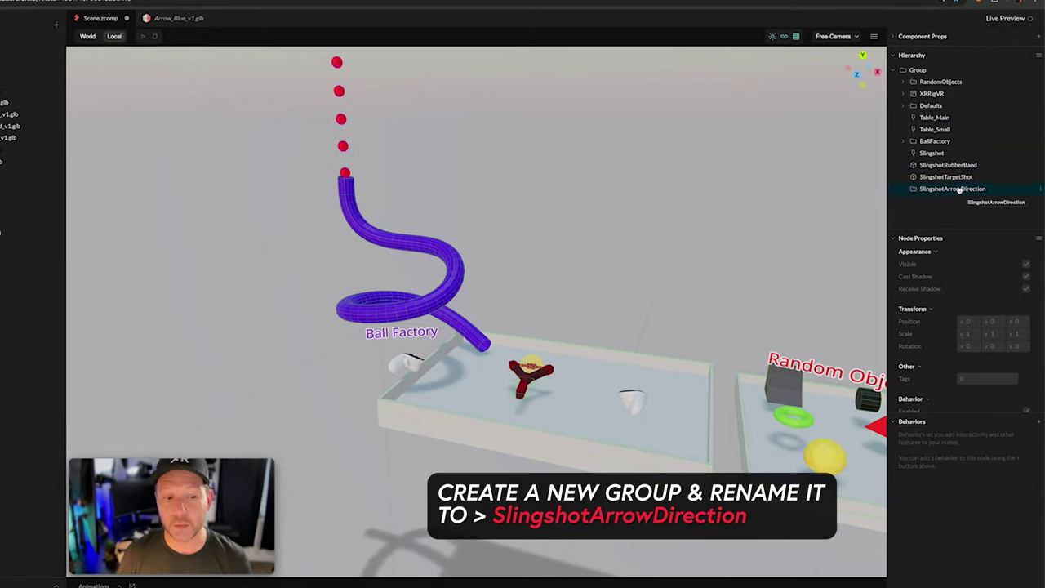
- Drop Arrow_Blue_v1.glb into SlingshotArrowDirection and rename it Arrow
drag(12, 102, 965, 203)
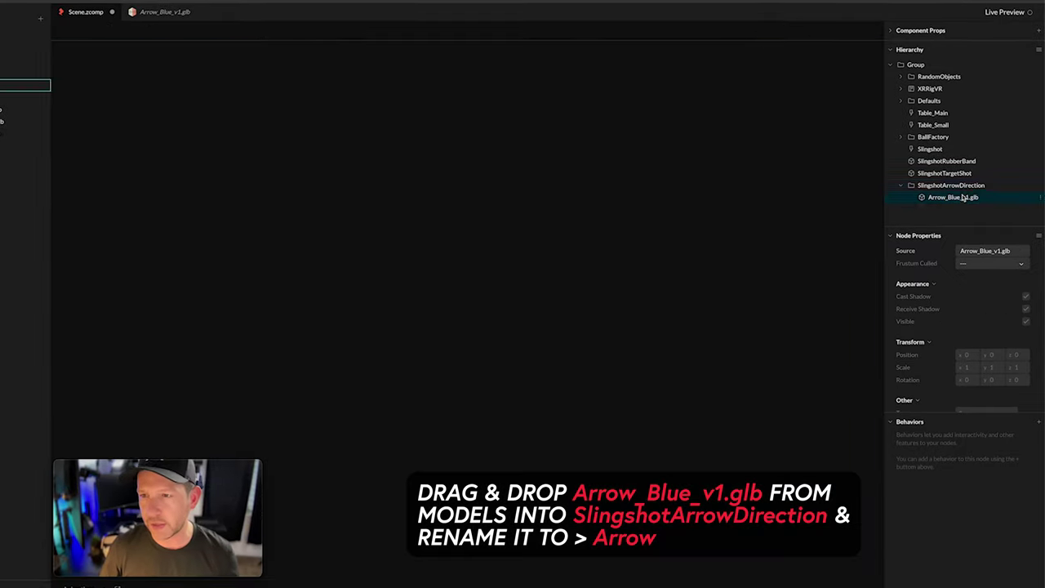
double_click(953, 198)
text(Arrow)
key(Return)
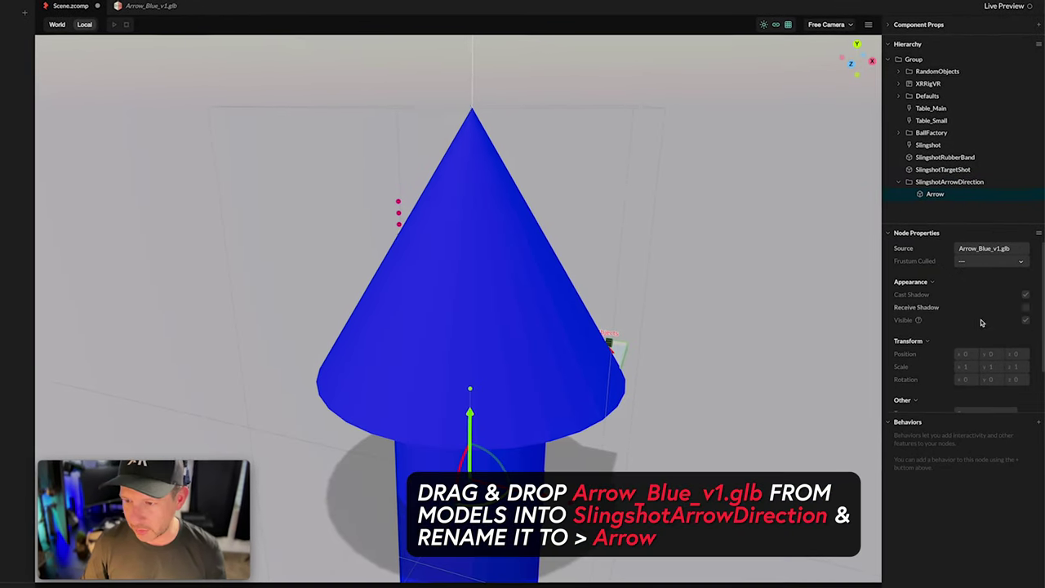
- Rotate the Arrow 90° on X and scale it to 0.015 on all axes
click(965, 379)
text(90)
key(Return)
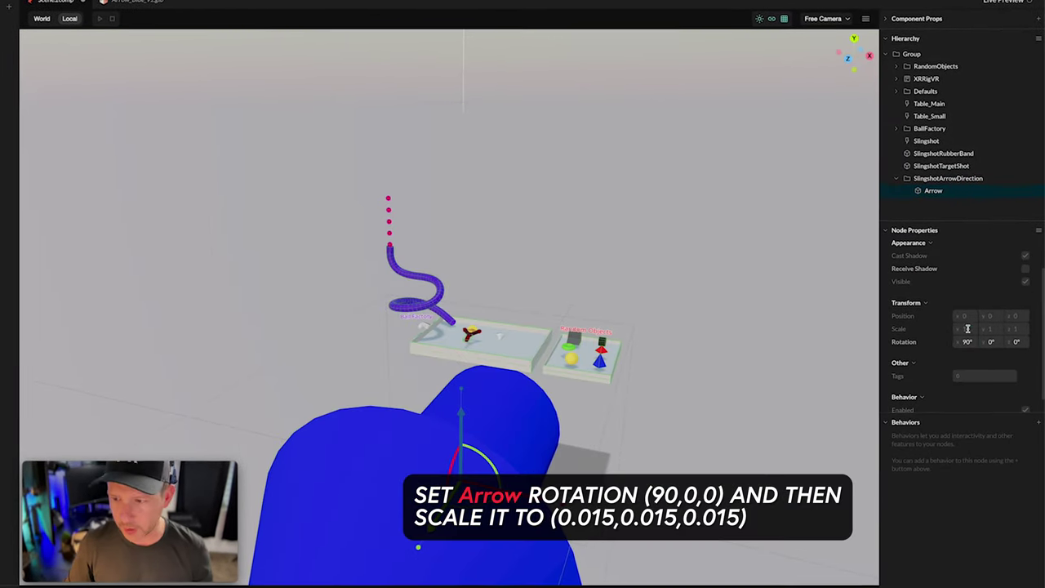
click(967, 329)
text(0.015)
key(Tab)
text(0.015)
key(Tab)
text(0.015)
double_click(948, 178)
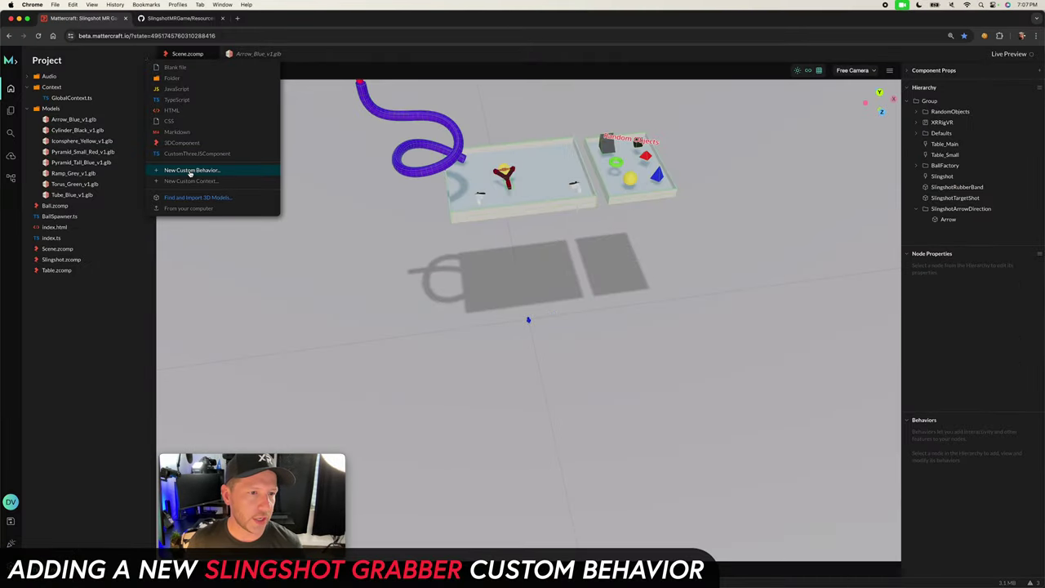
- Create the SlingshotGrabber custom behavior and review its launchForce 0.5 declaration
click(190, 171)
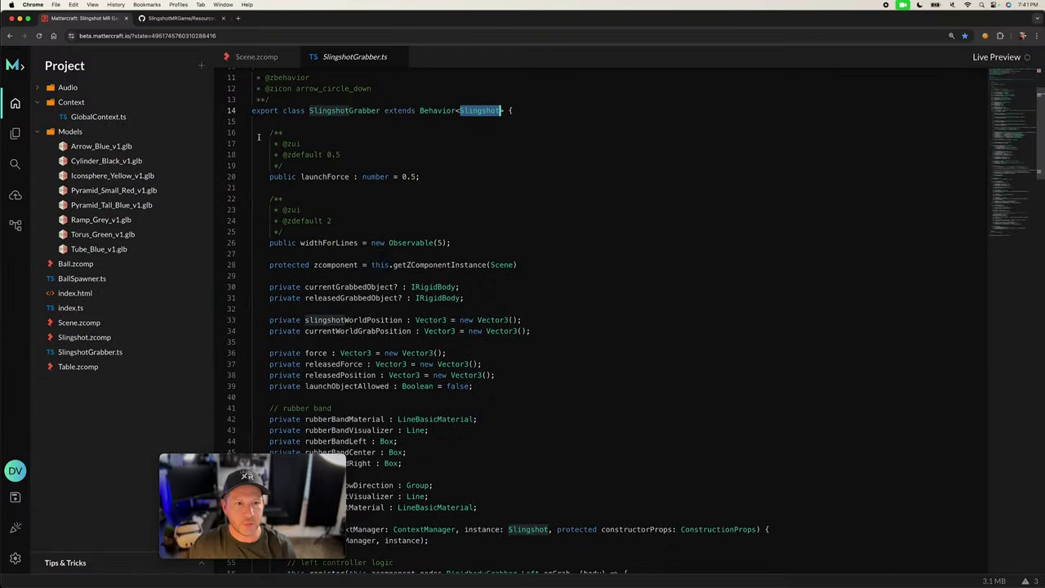
drag(258, 136, 381, 176)
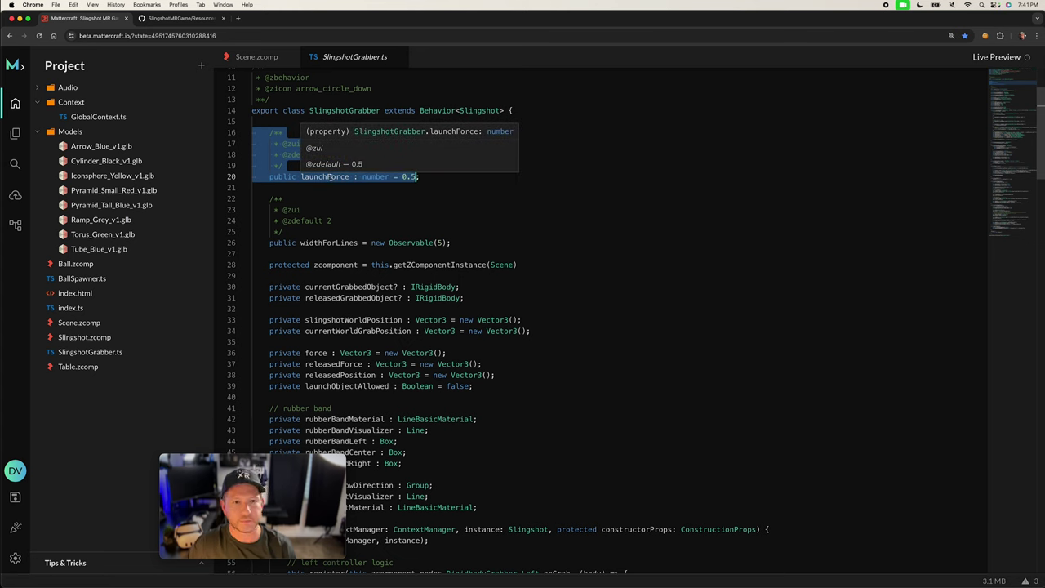
- Review widthForLines, currentGrabbedObject, releasedGrabbedObject and slingshotWorldPosition declarations
scroll(335, 186, down, 2)
double_click(343, 194)
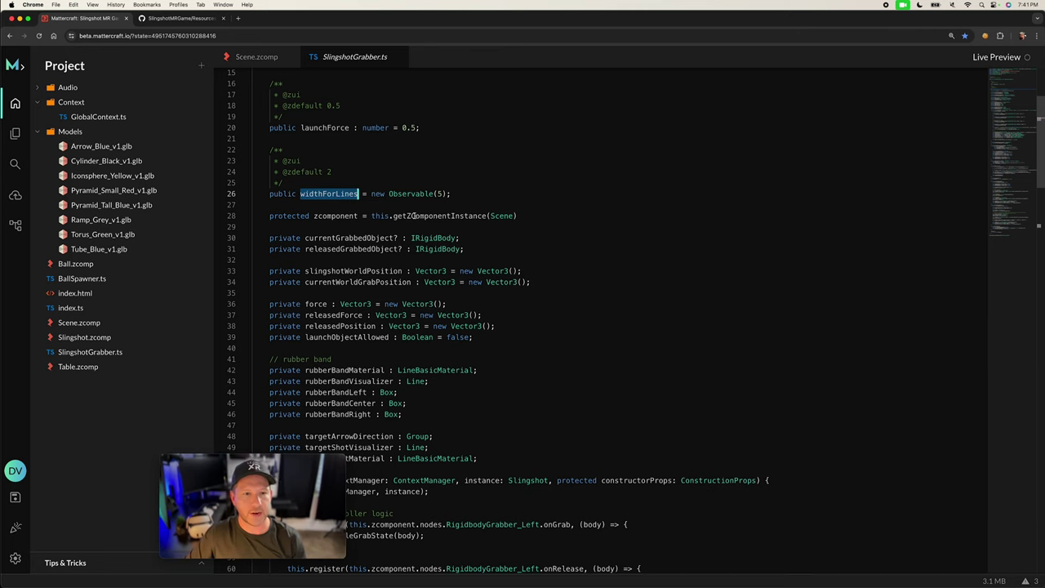
scroll(414, 215, down, 2)
drag(270, 172, 373, 172)
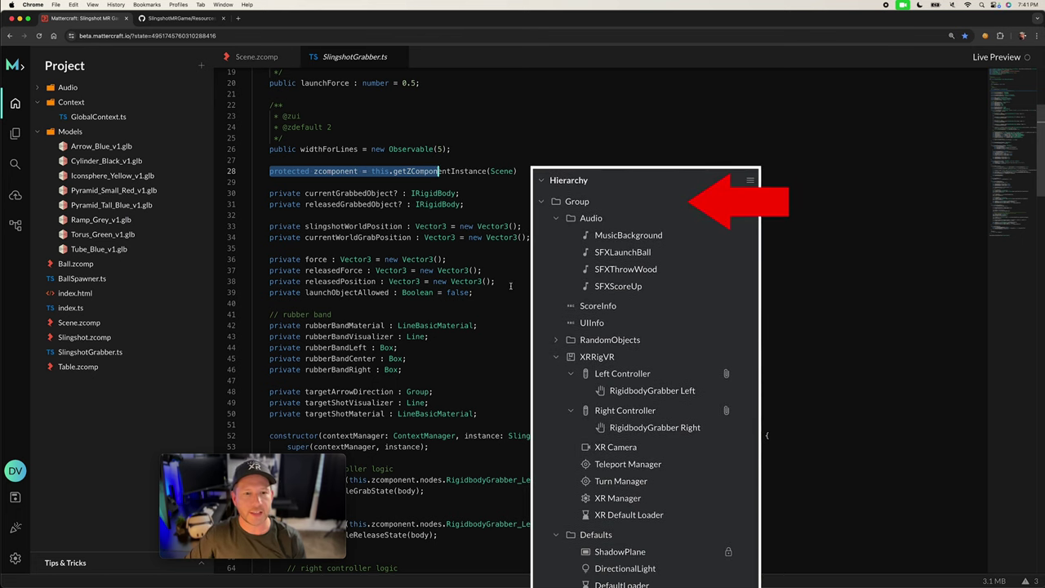
scroll(510, 286, down, 2)
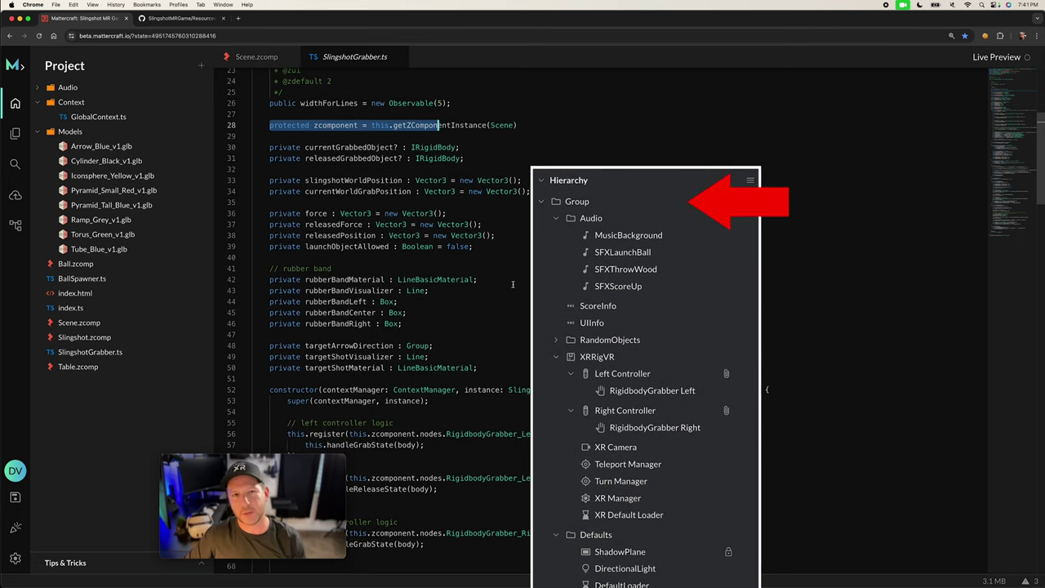
scroll(513, 285, down, 1)
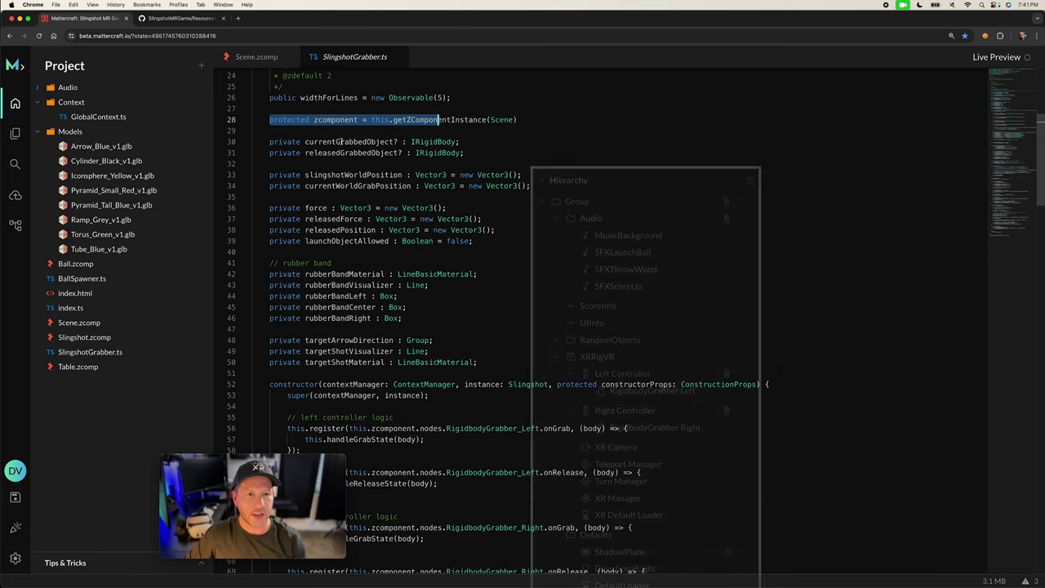
double_click(353, 142)
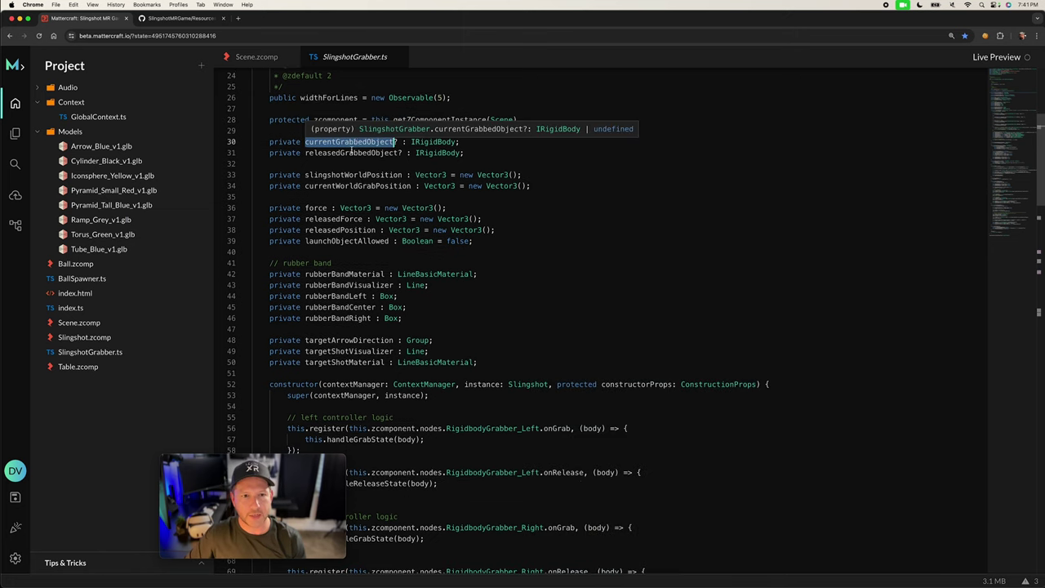
double_click(351, 153)
double_click(351, 142)
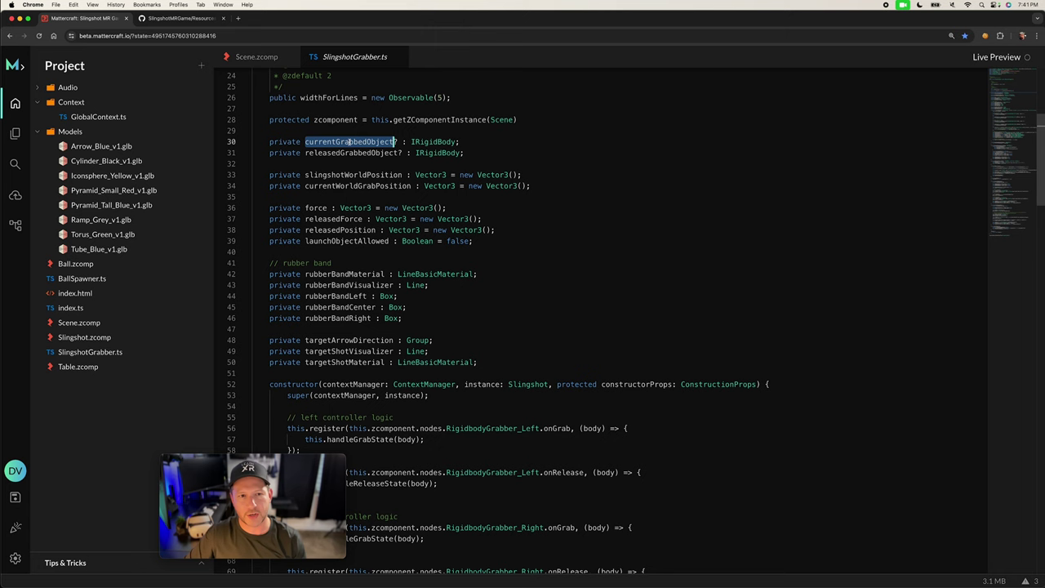
double_click(351, 153)
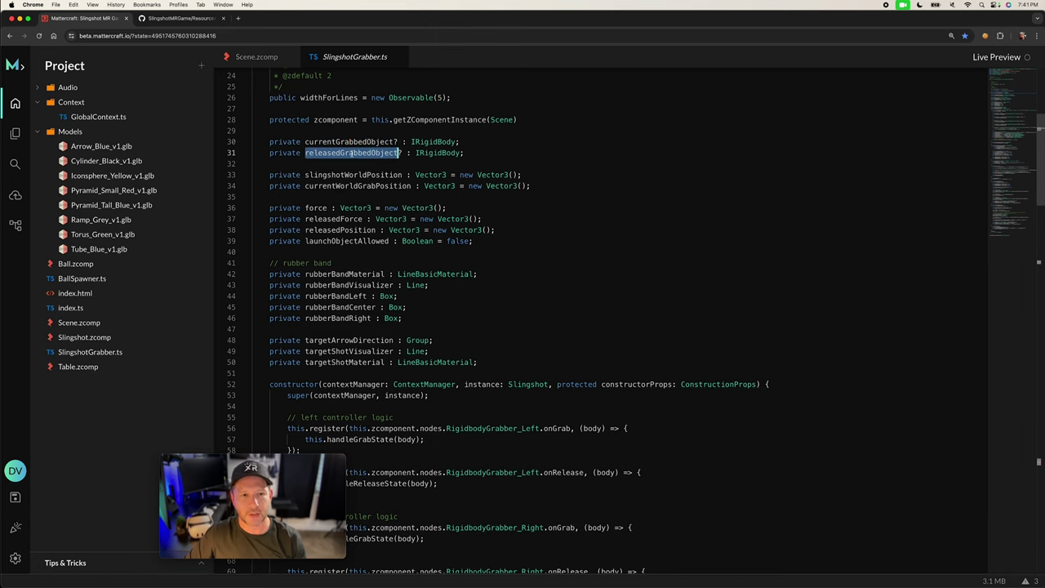
double_click(354, 174)
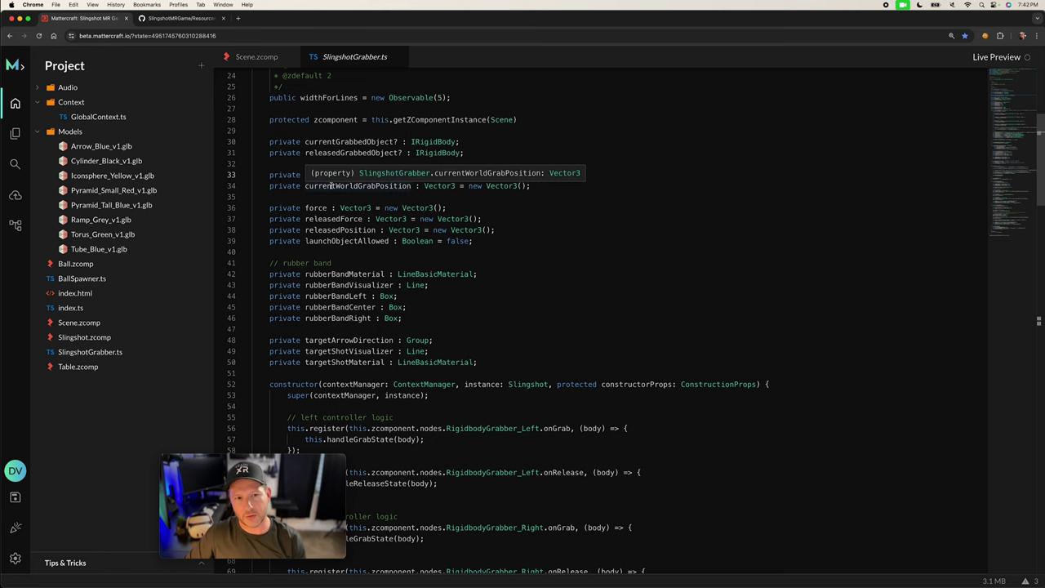
- Review the force vectors, launchObjectAllowed flag and rubber band material, visualizer and rubberBandRight fields
scroll(473, 197, down, 2)
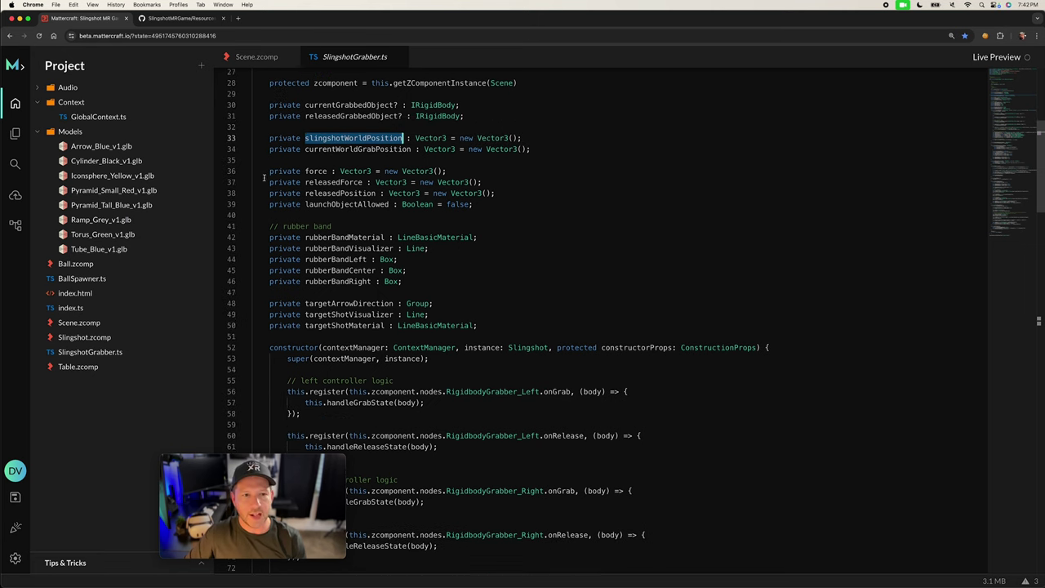
drag(255, 171, 488, 193)
double_click(310, 204)
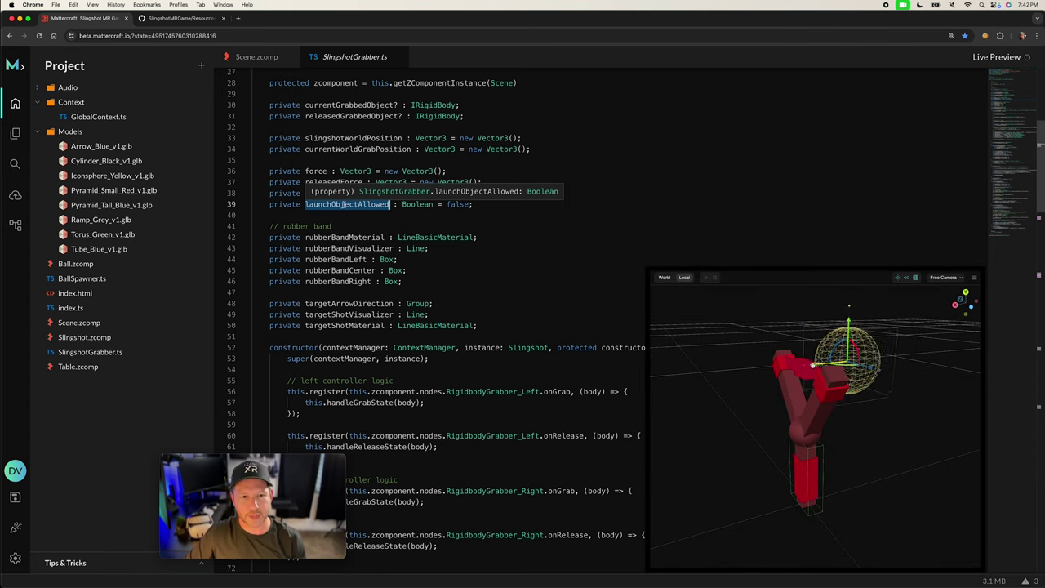
scroll(522, 245, down, 3)
double_click(343, 175)
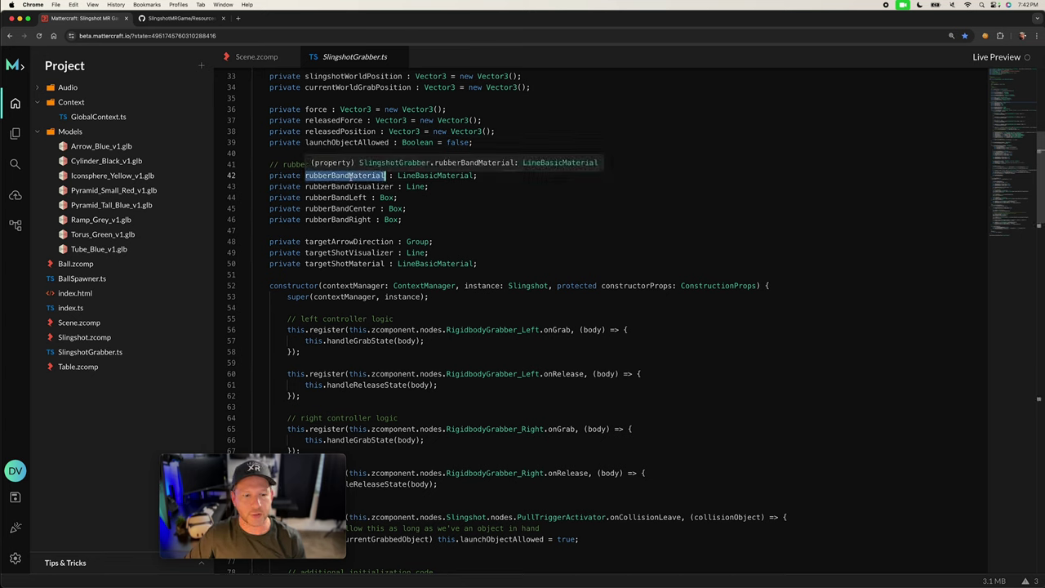
double_click(349, 186)
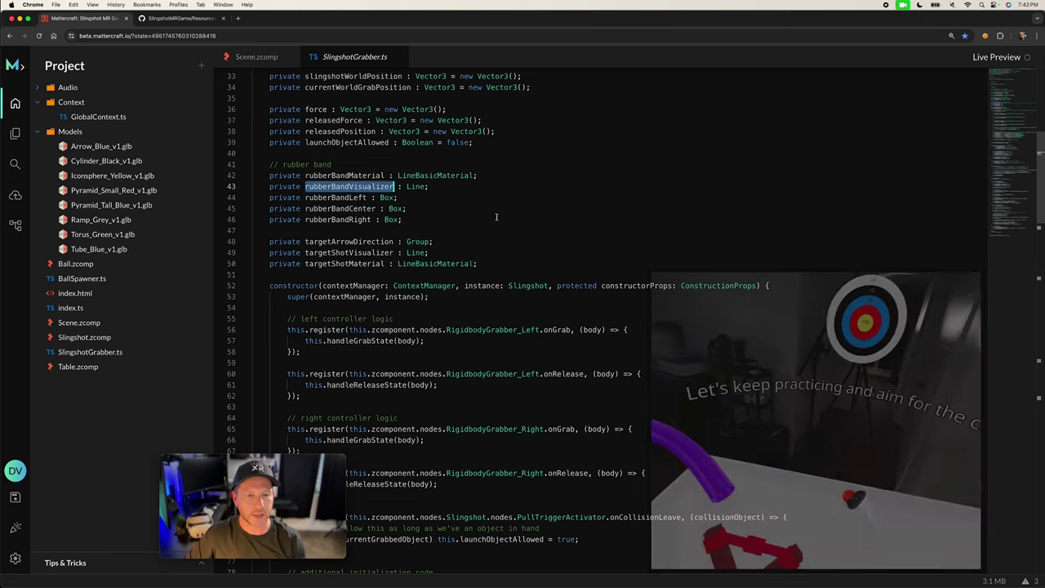
mouse_move(418, 187)
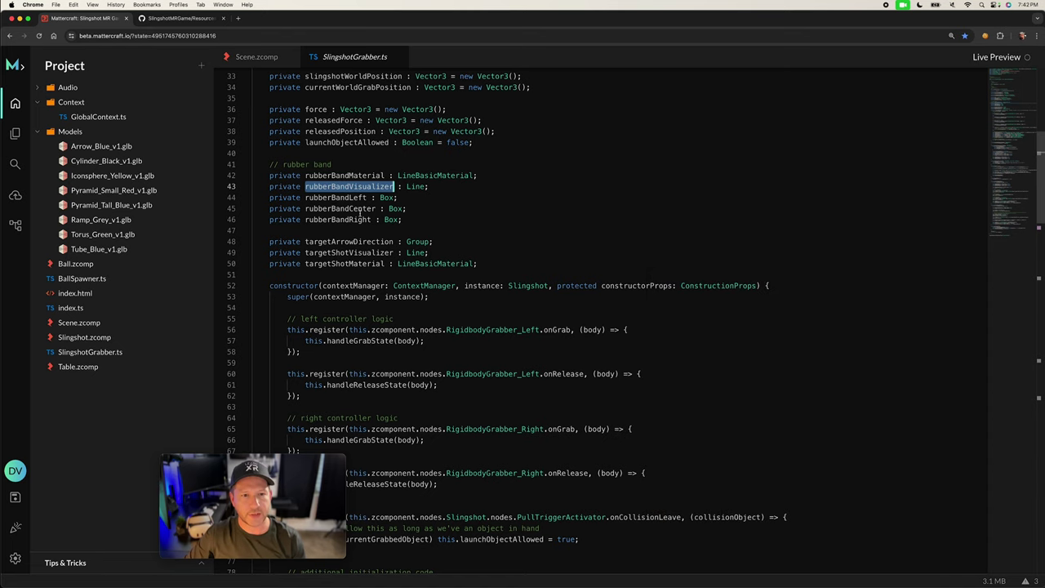
click(371, 219)
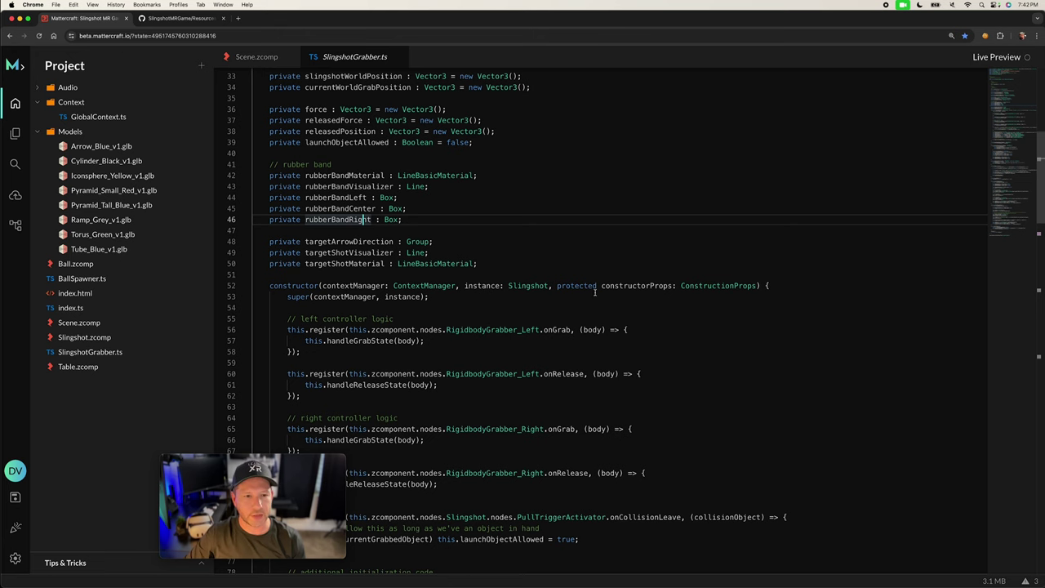
- Review targetArrowDirection, targetShotVisualizer and targetShotMaterial, then reach the constructor
scroll(595, 291, down, 3)
double_click(327, 168)
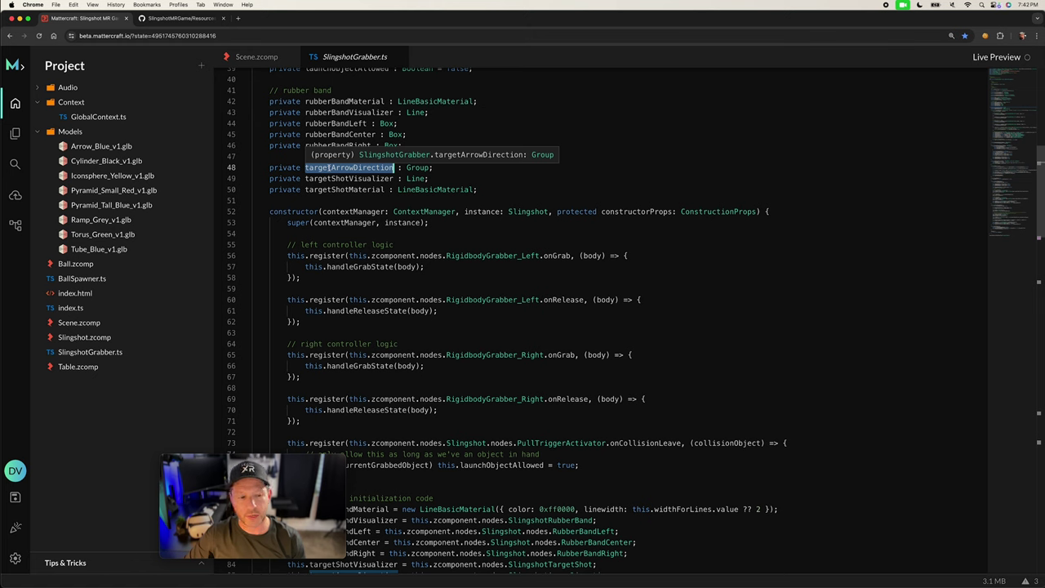
double_click(334, 178)
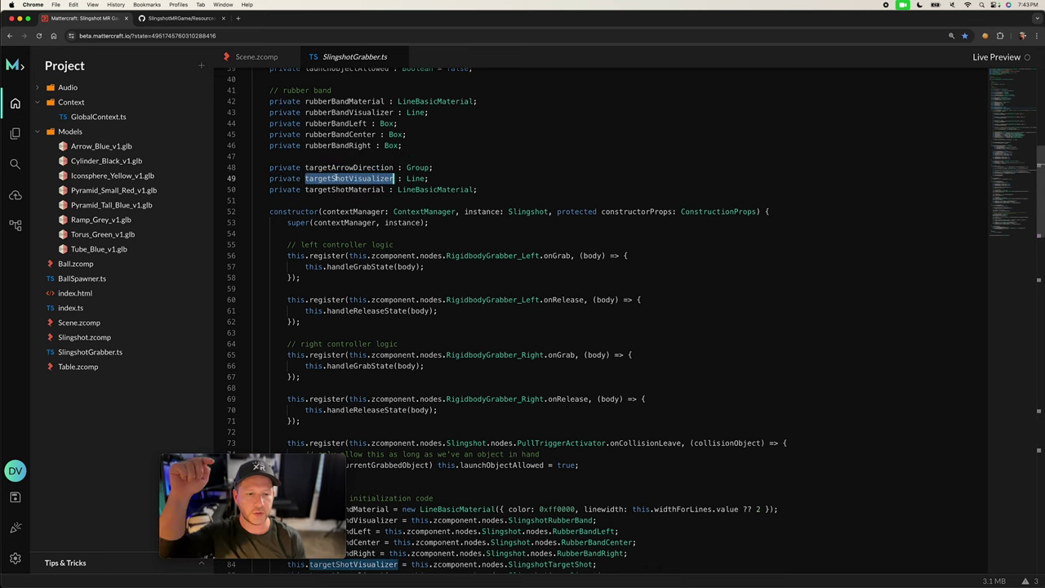
click(342, 188)
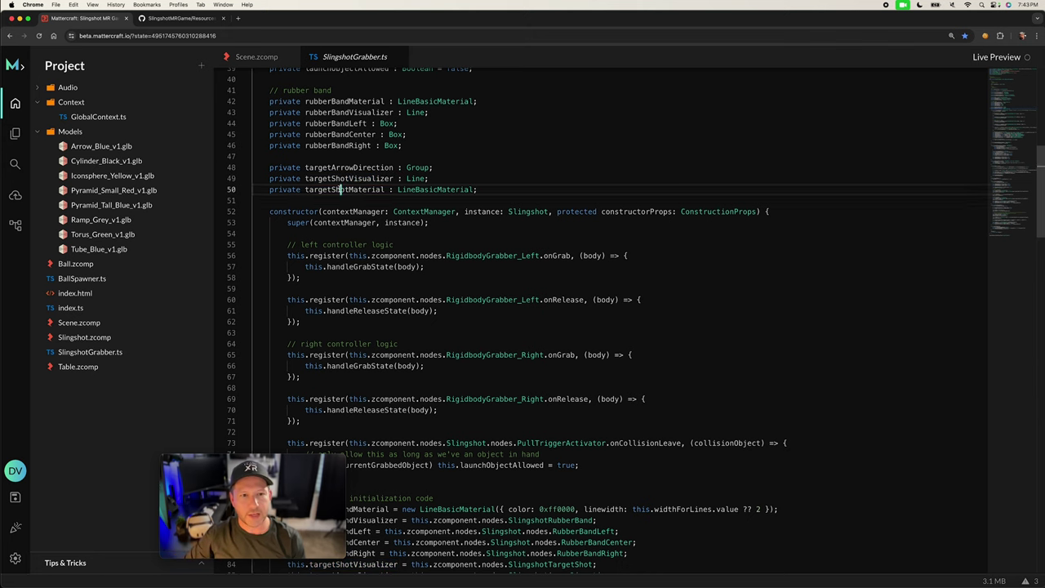
double_click(342, 188)
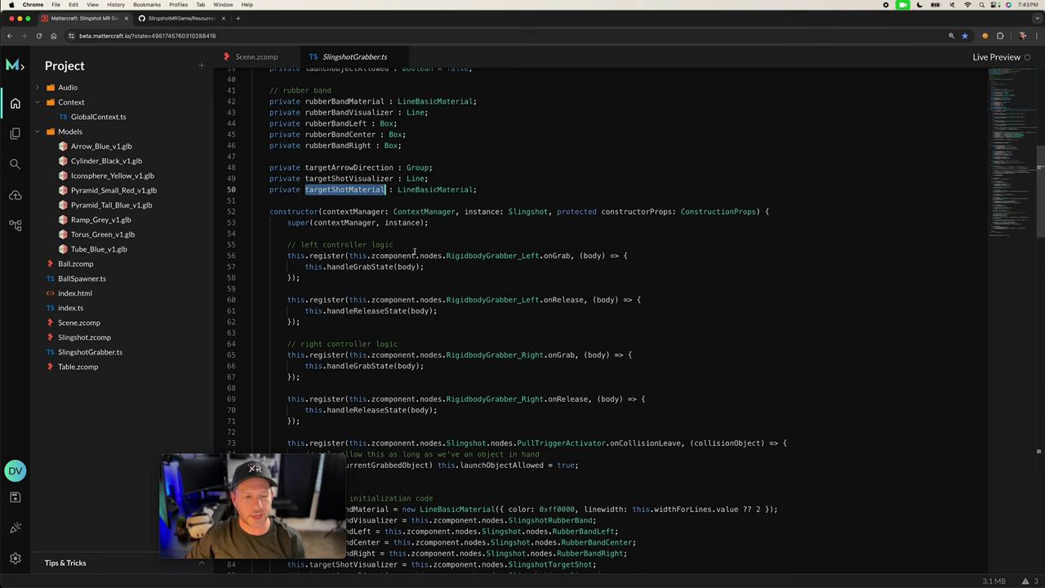
scroll(470, 299, down, 3)
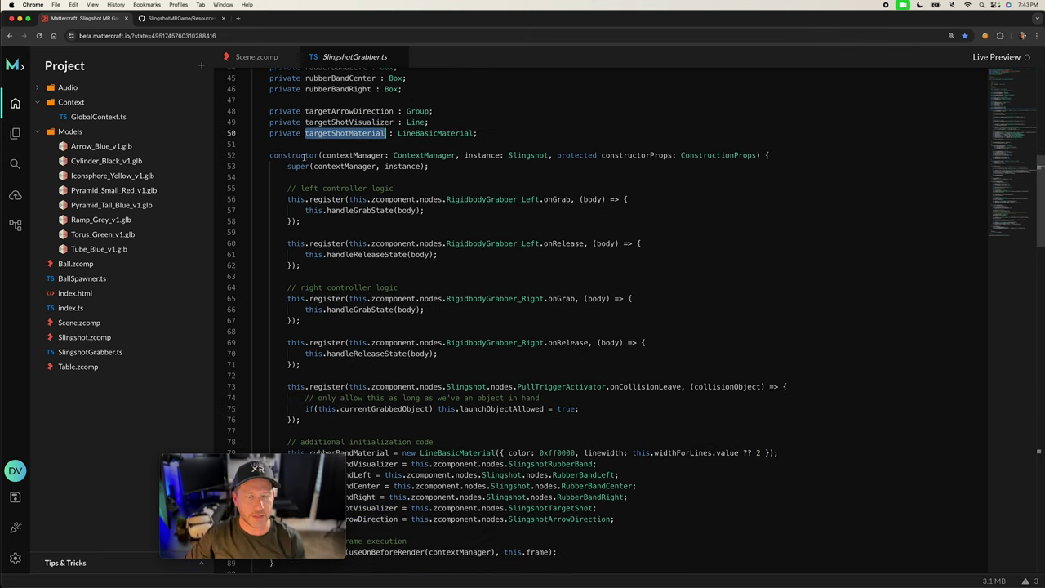
drag(263, 155, 260, 176)
scroll(398, 186, down, 1)
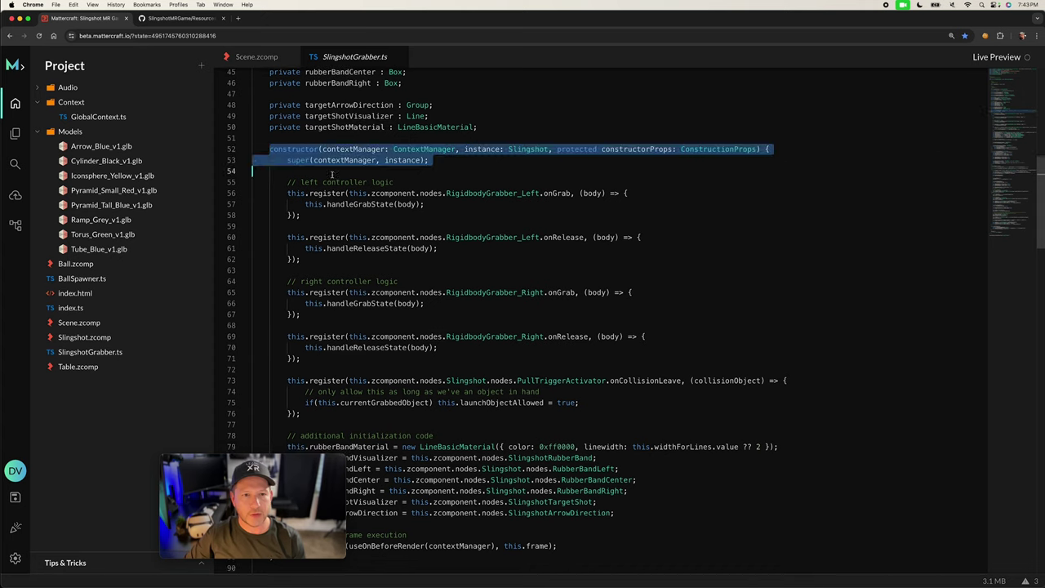
double_click(488, 193)
scroll(492, 196, down, 1)
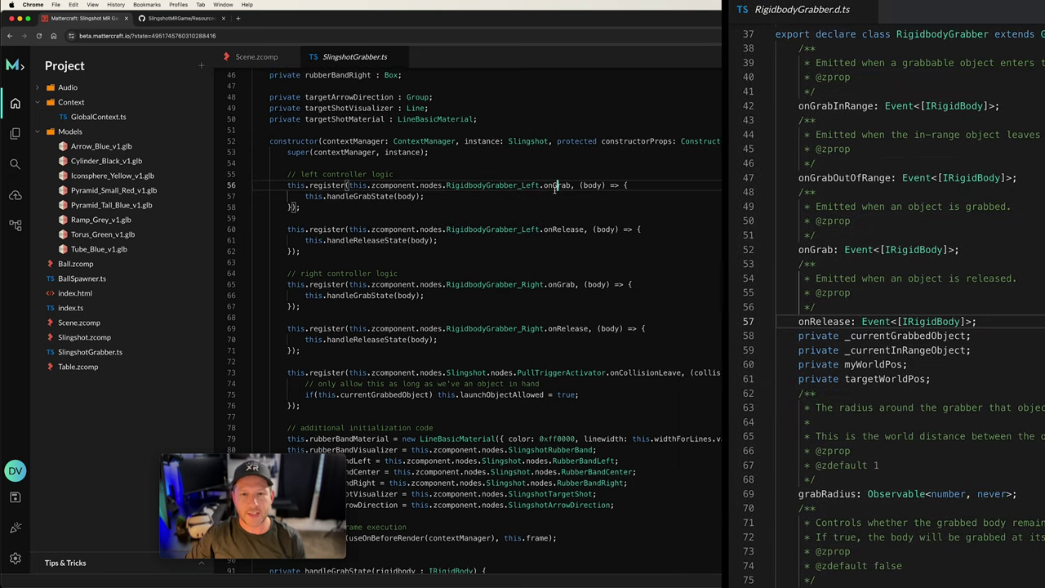
click(555, 186)
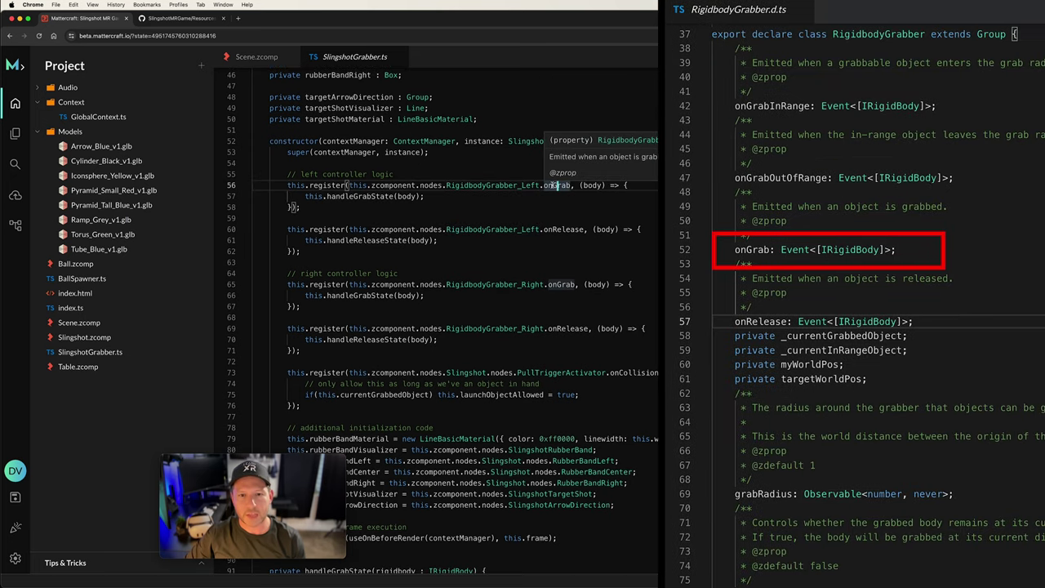
double_click(555, 185)
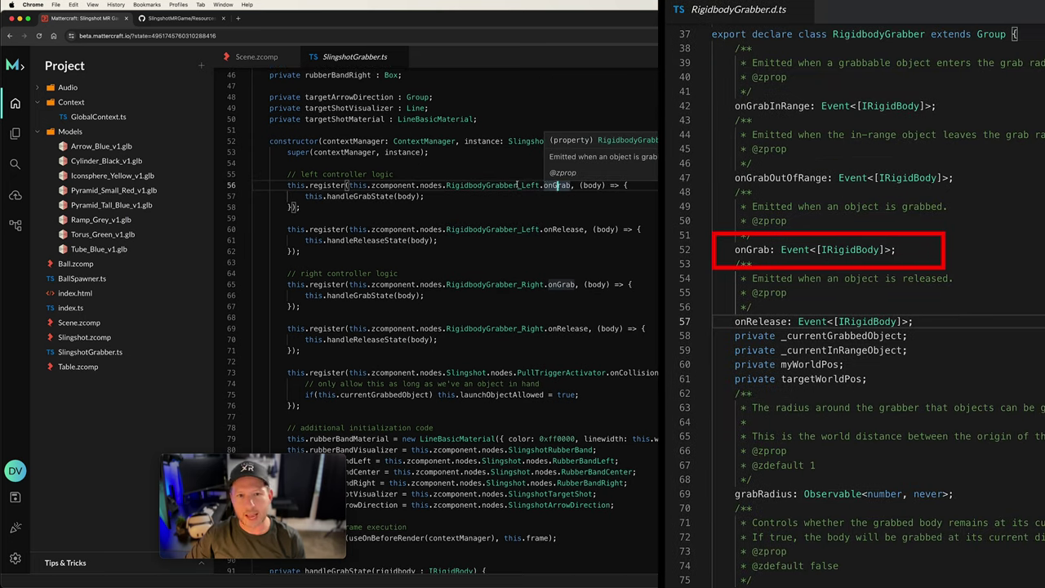
drag(323, 196, 394, 174)
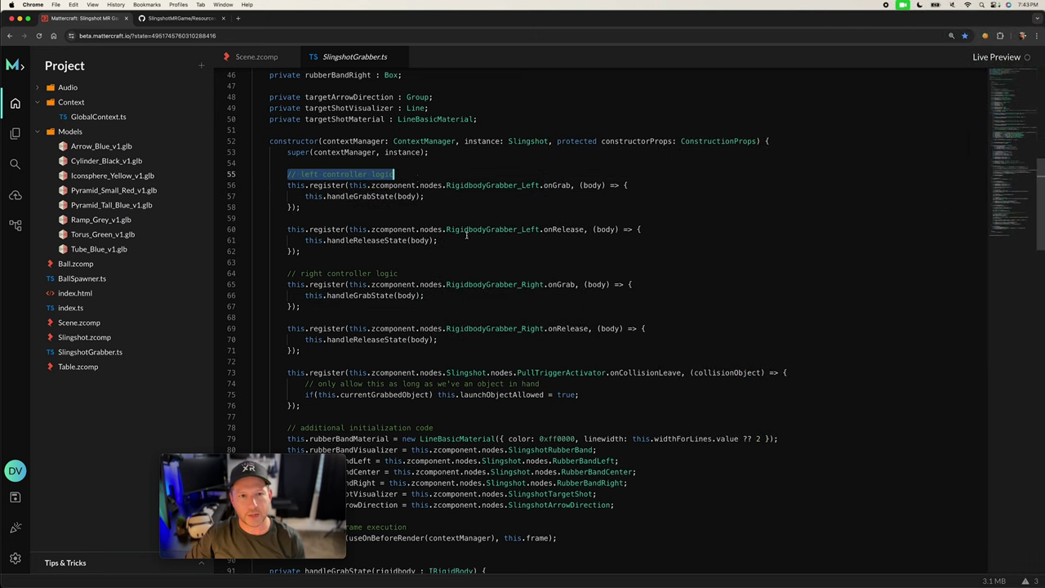
mouse_move(492, 231)
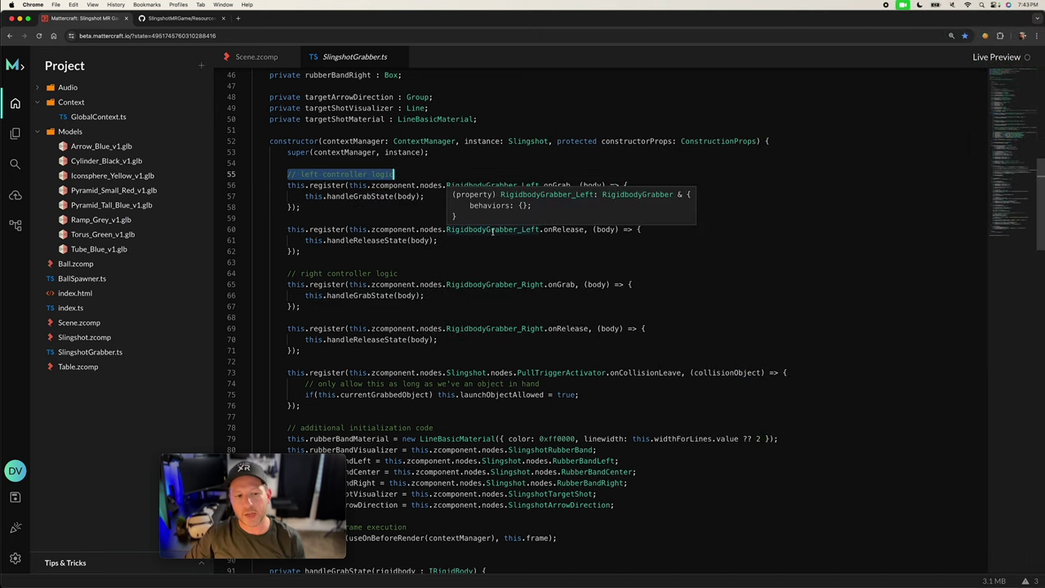
drag(305, 240, 500, 244)
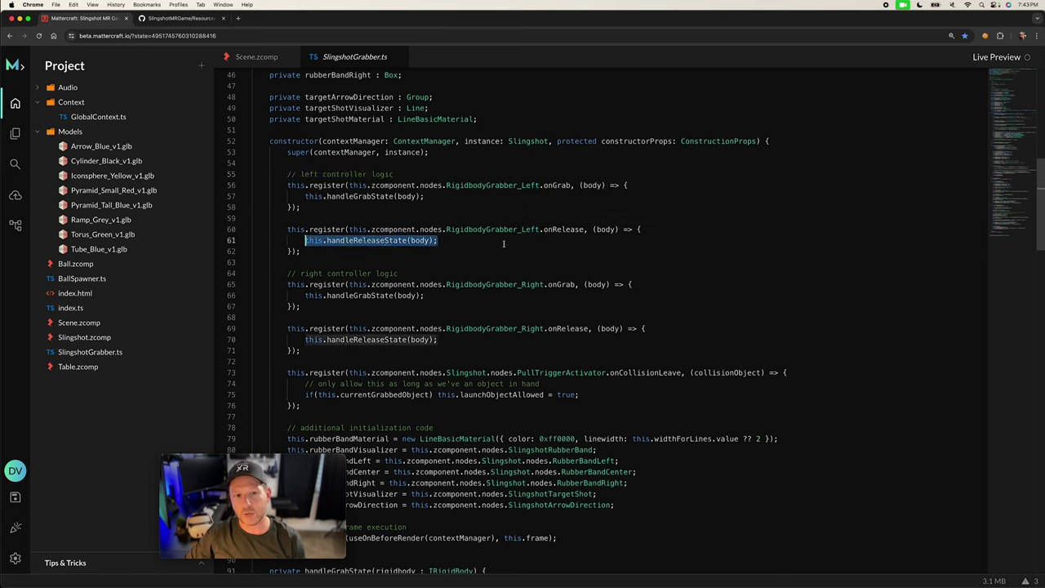
double_click(592, 186)
double_click(604, 230)
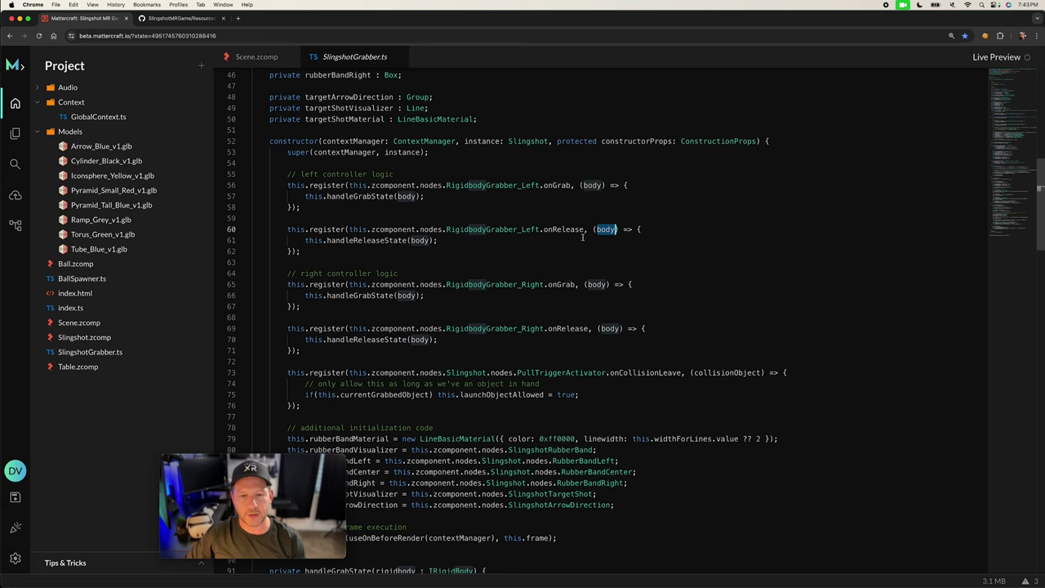
scroll(694, 201, down, 5)
drag(609, 257, 661, 263)
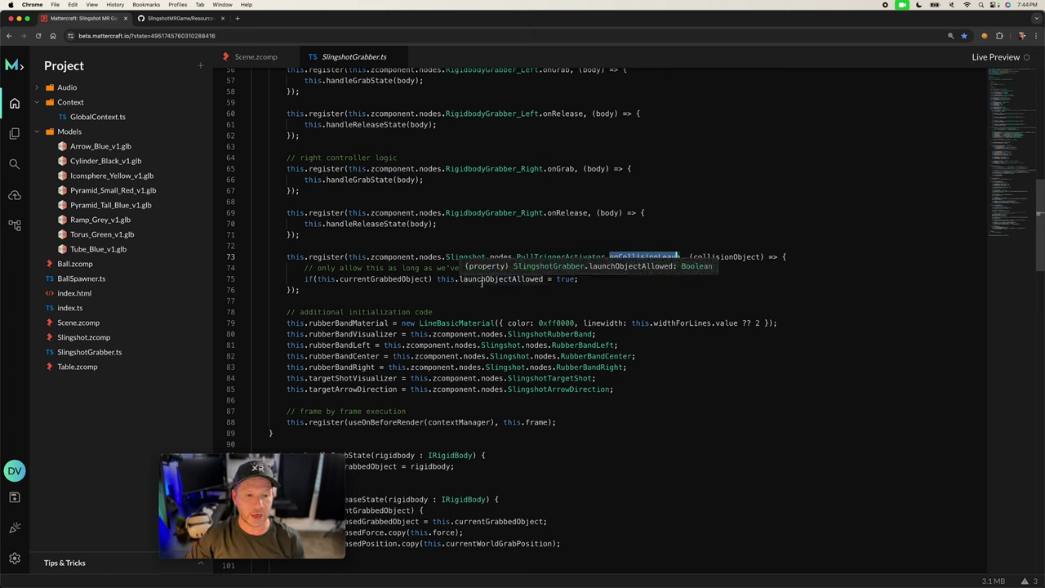
drag(579, 279, 461, 282)
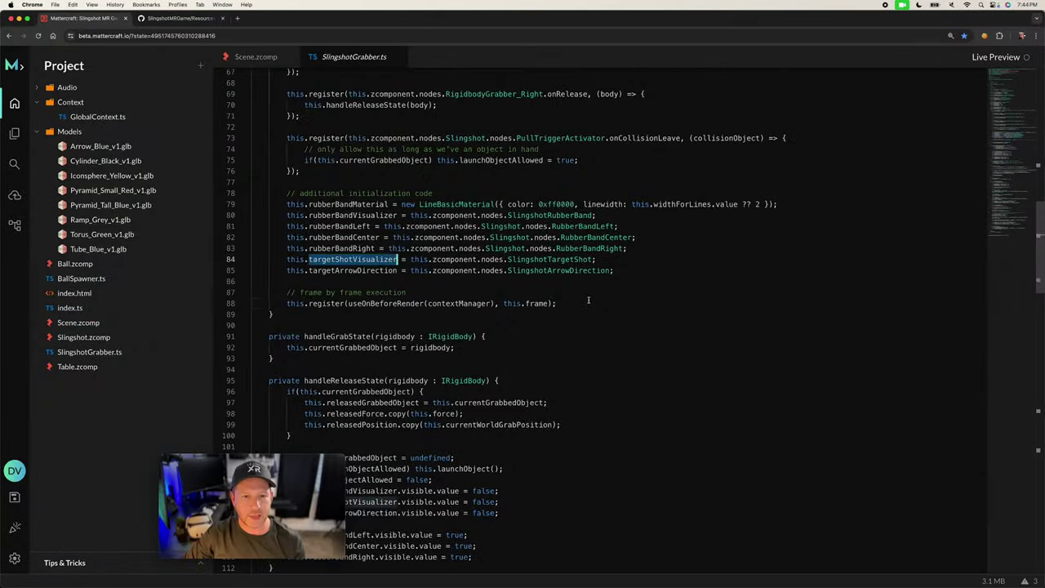
drag(588, 300, 270, 294)
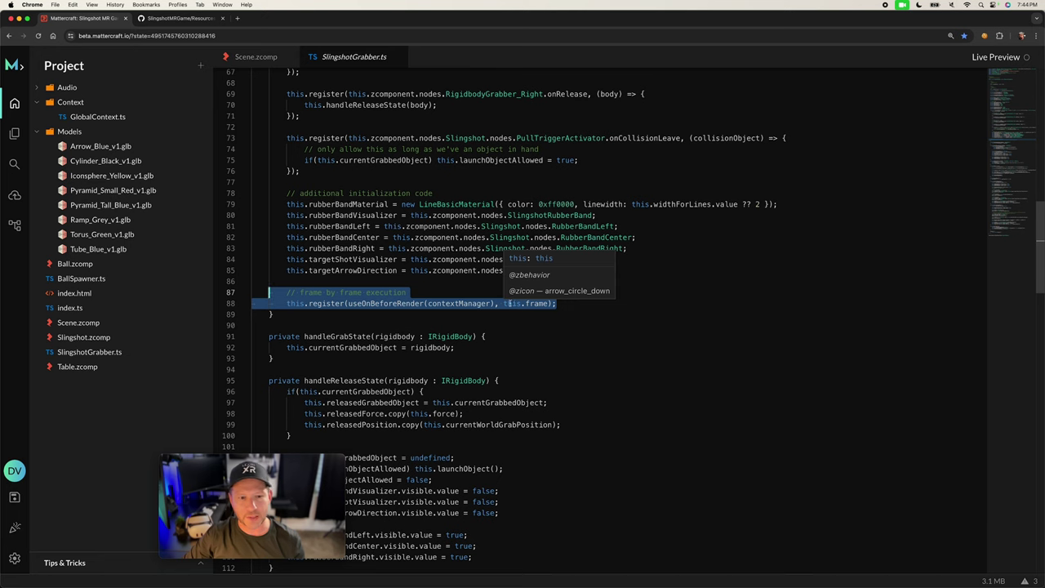
double_click(374, 302)
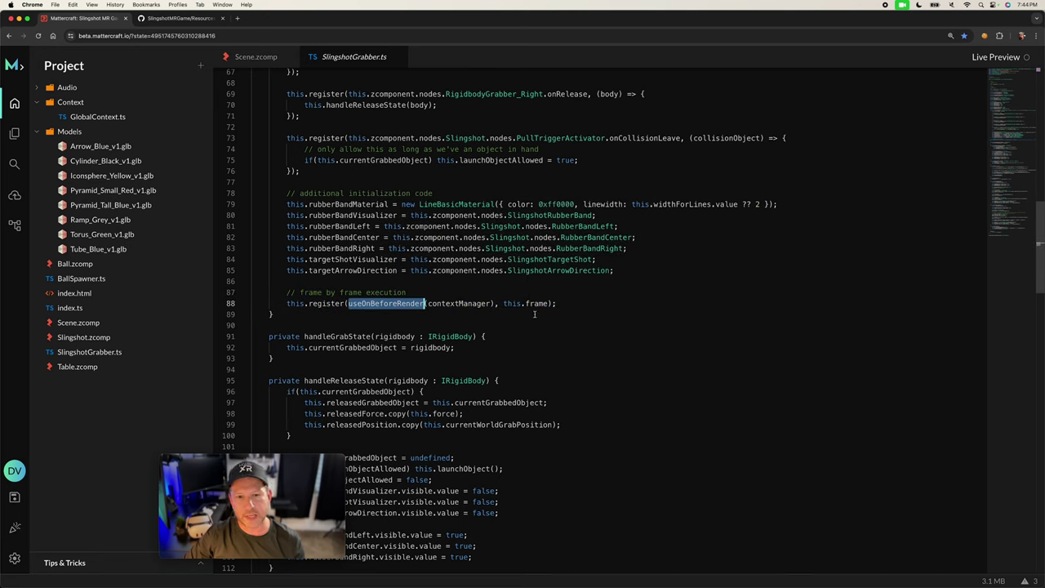
drag(500, 303, 555, 303)
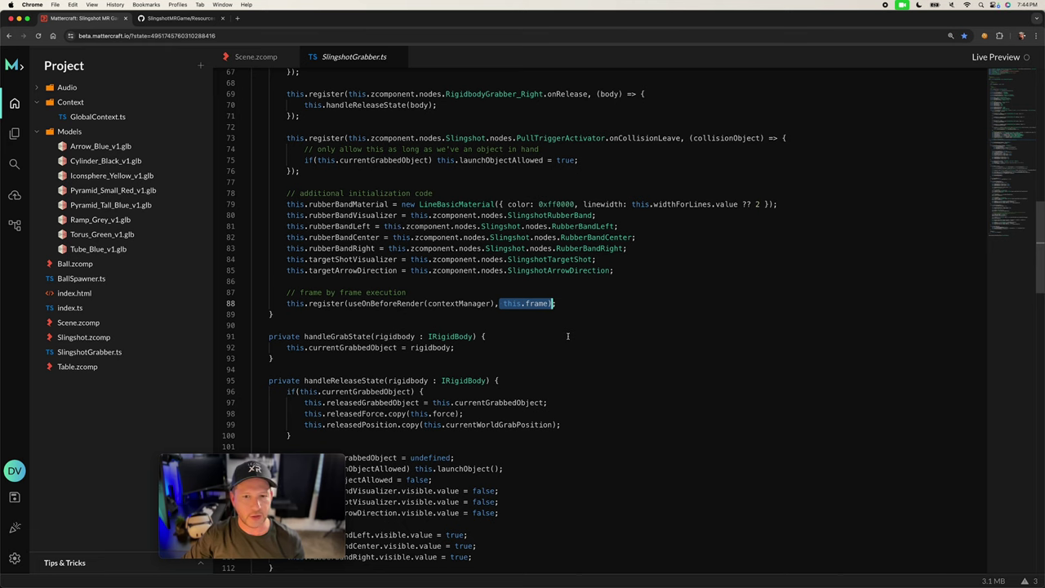
double_click(536, 303)
scroll(581, 362, down, 2)
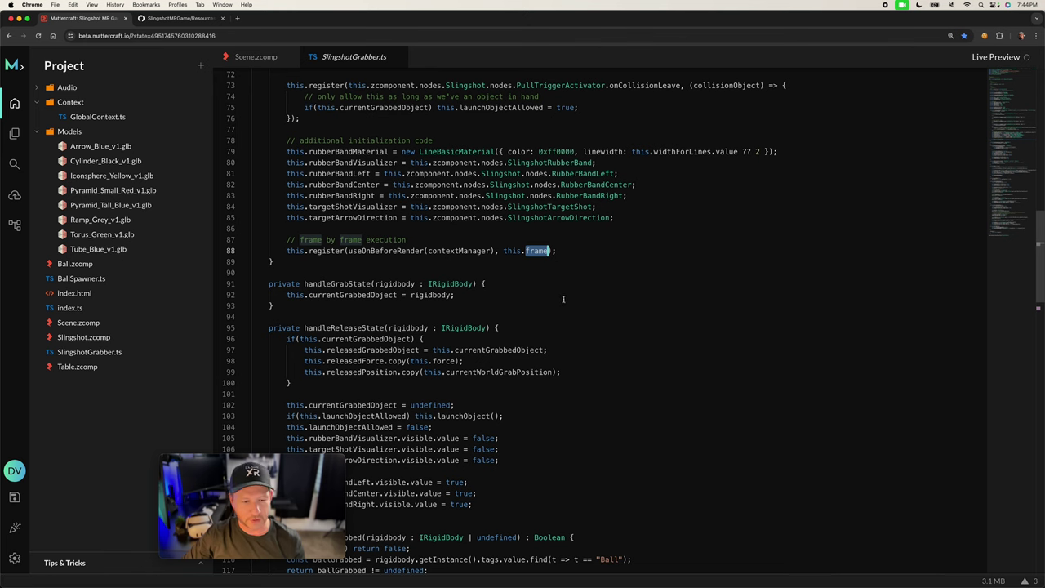
scroll(567, 306, down, 2)
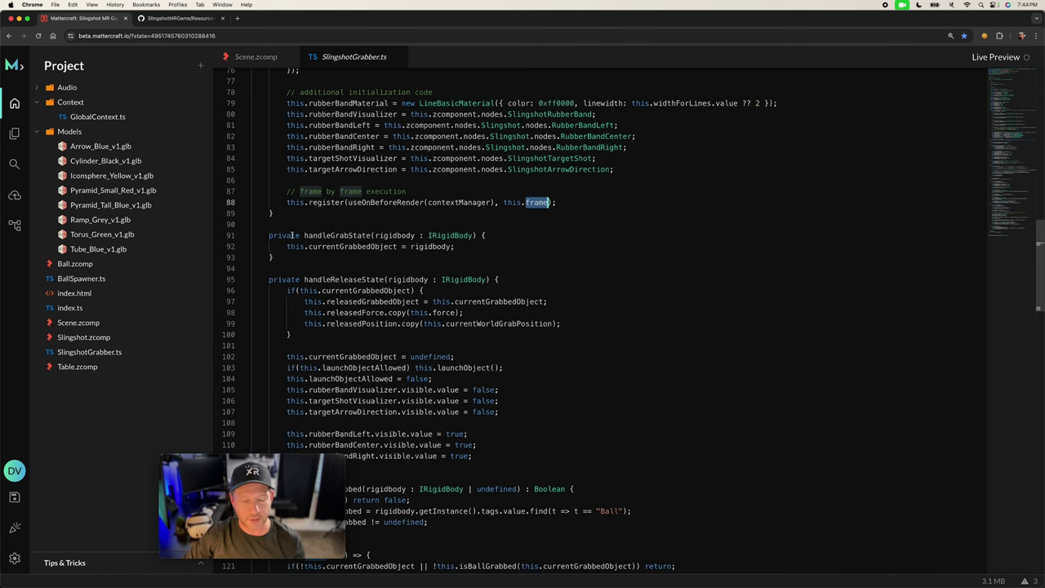
drag(264, 235, 274, 257)
scroll(274, 257, down, 1)
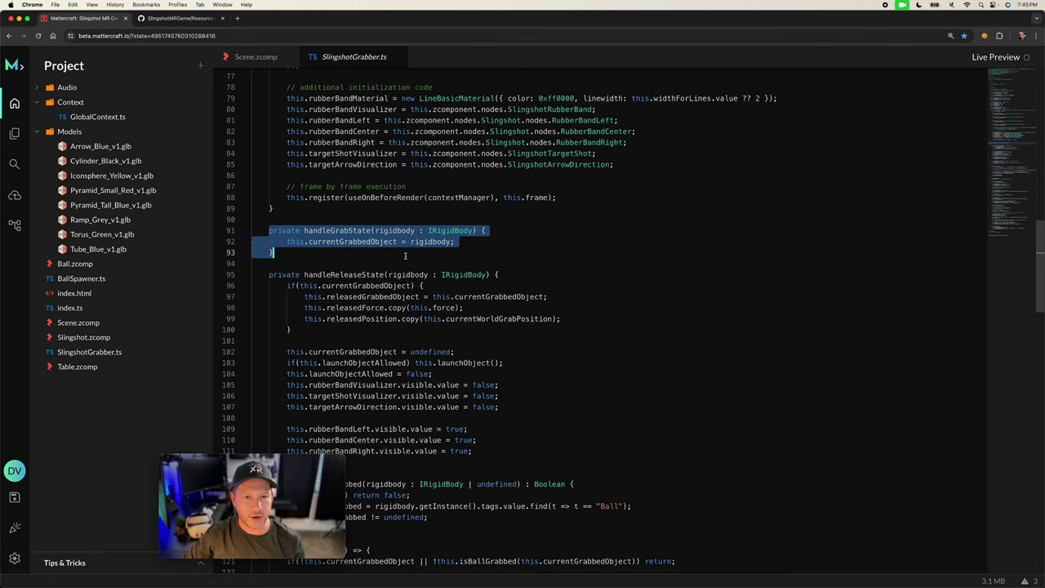
click(400, 231)
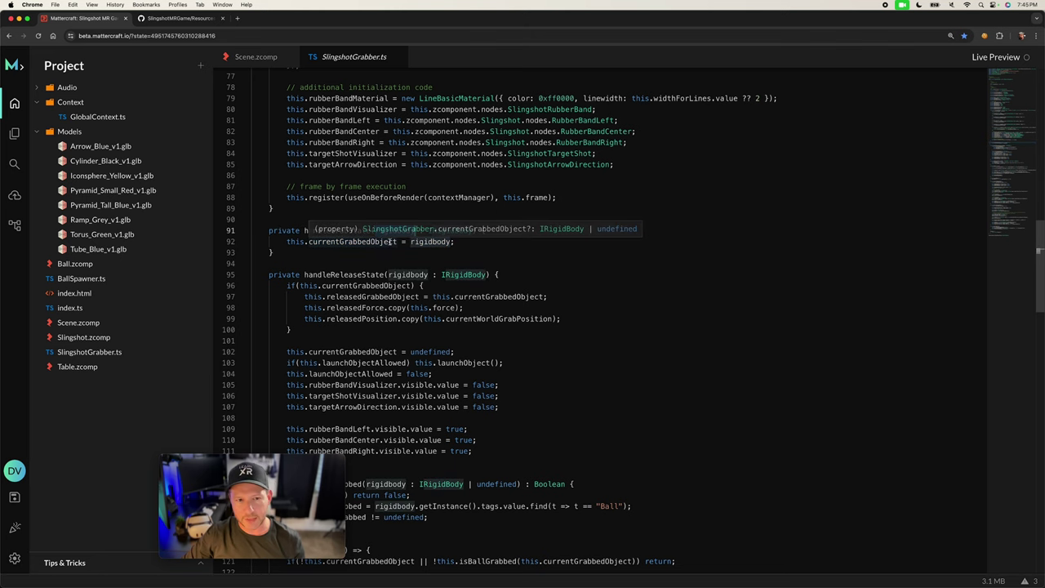
double_click(312, 242)
scroll(514, 274, down, 1)
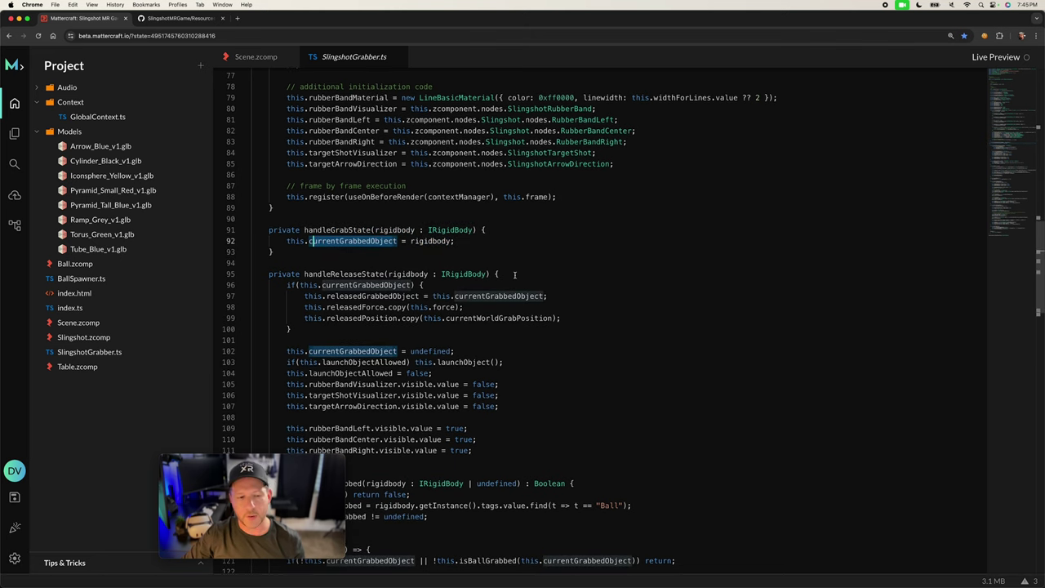
scroll(514, 274, down, 1)
double_click(417, 236)
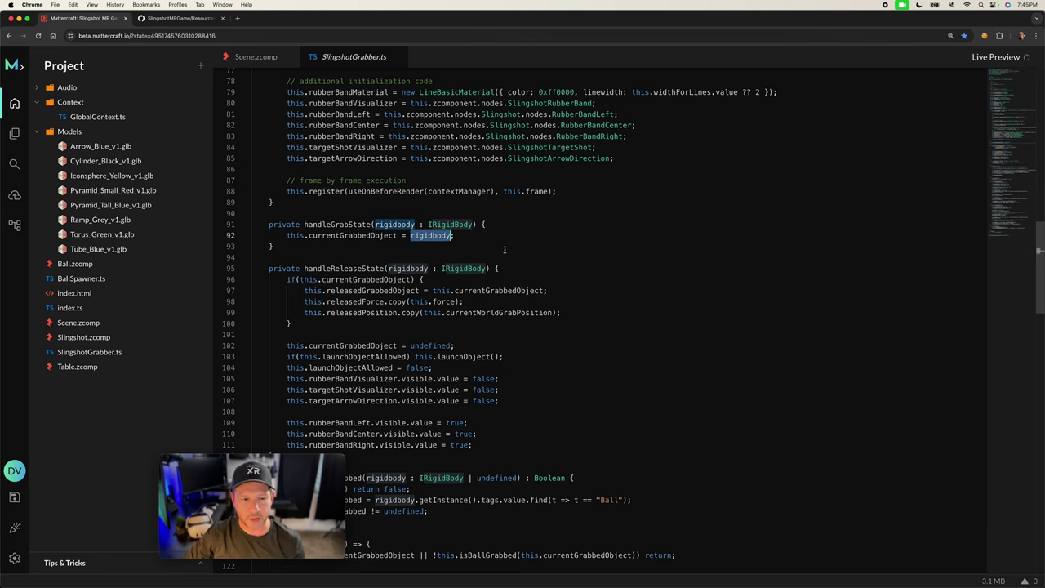
scroll(547, 263, down, 3)
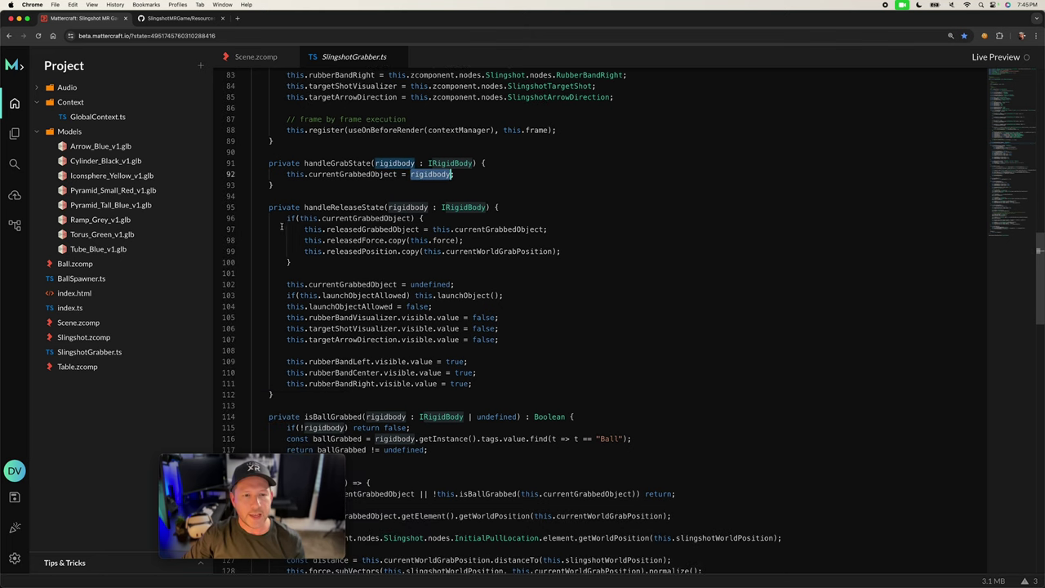
drag(263, 207, 274, 394)
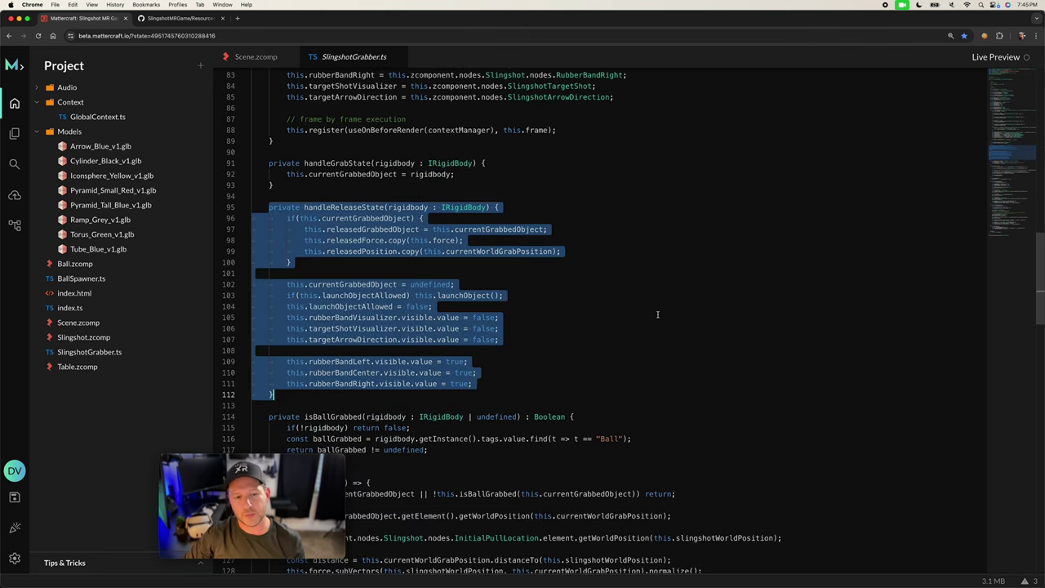
click(651, 314)
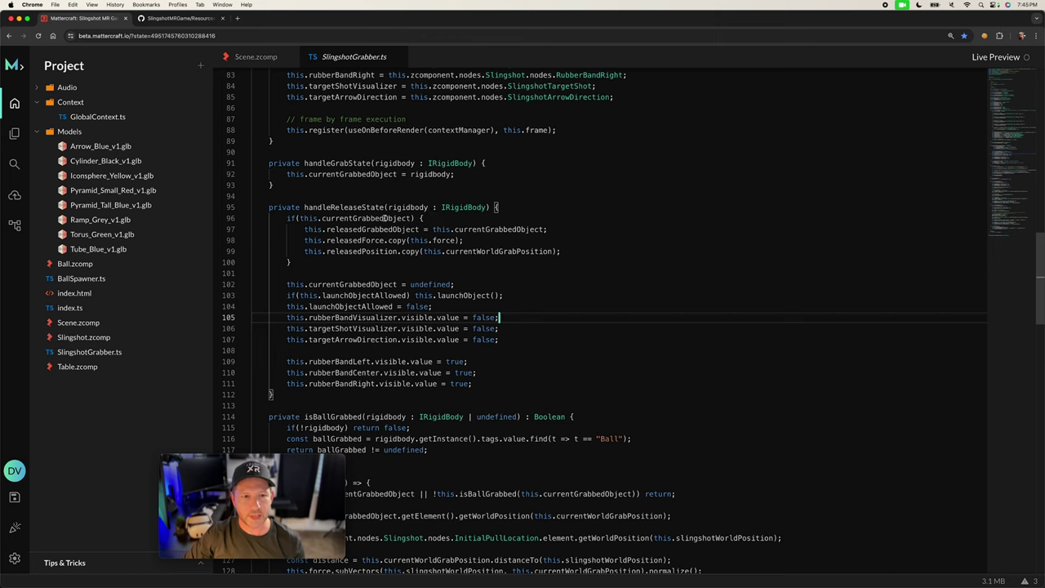
double_click(384, 218)
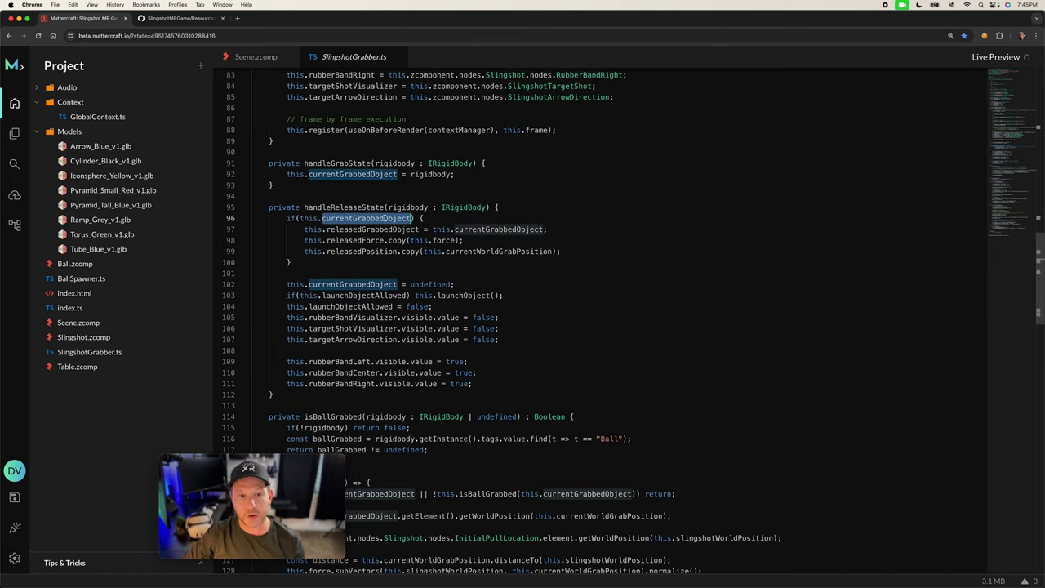
double_click(375, 229)
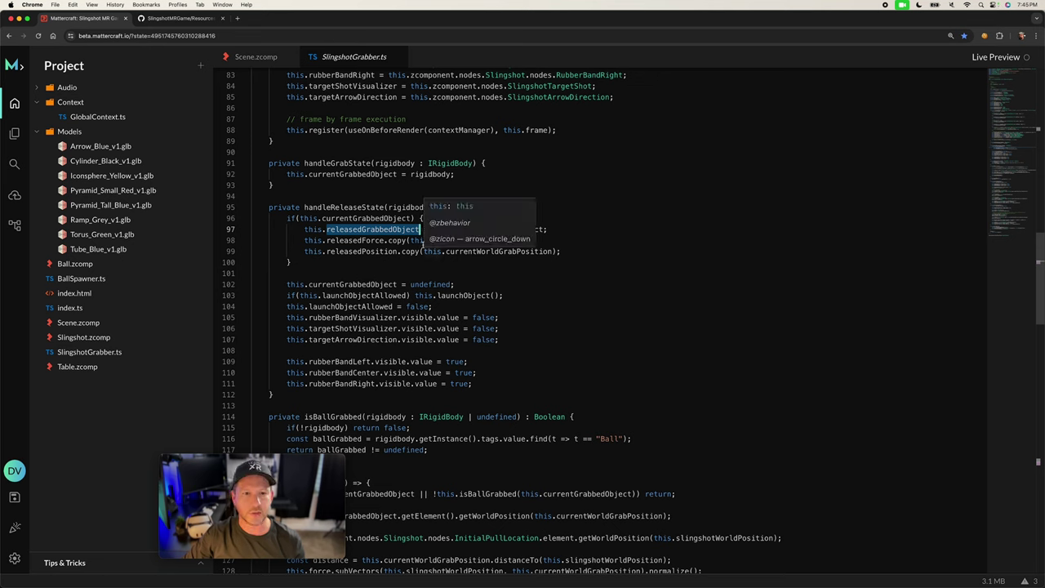
double_click(418, 240)
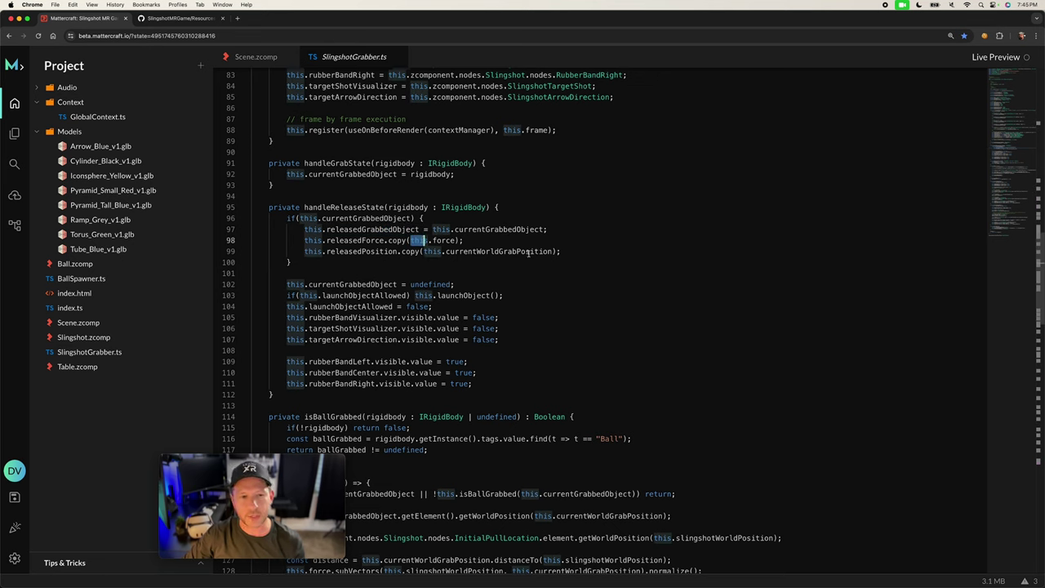
double_click(356, 240)
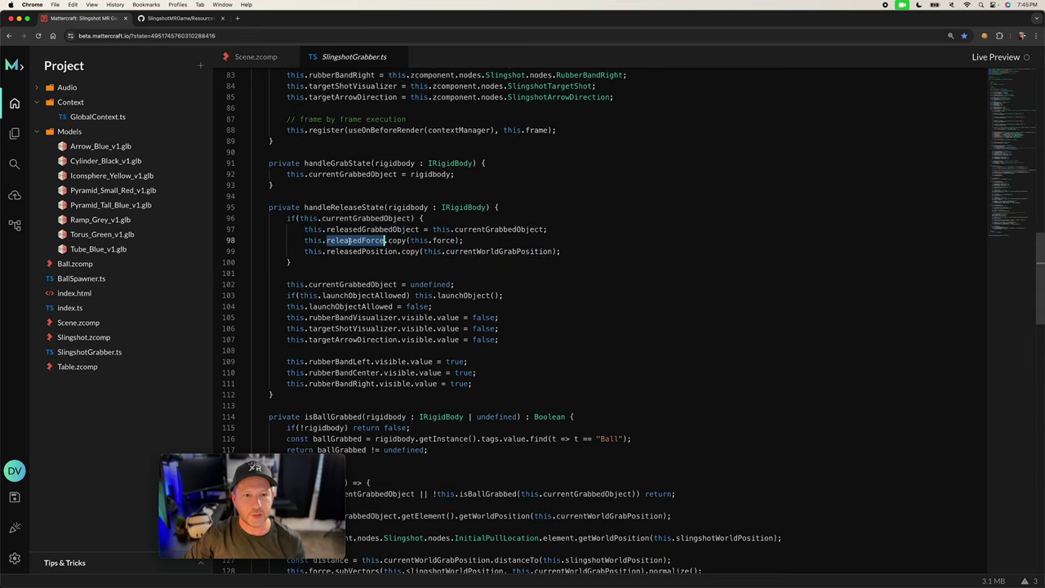
double_click(379, 251)
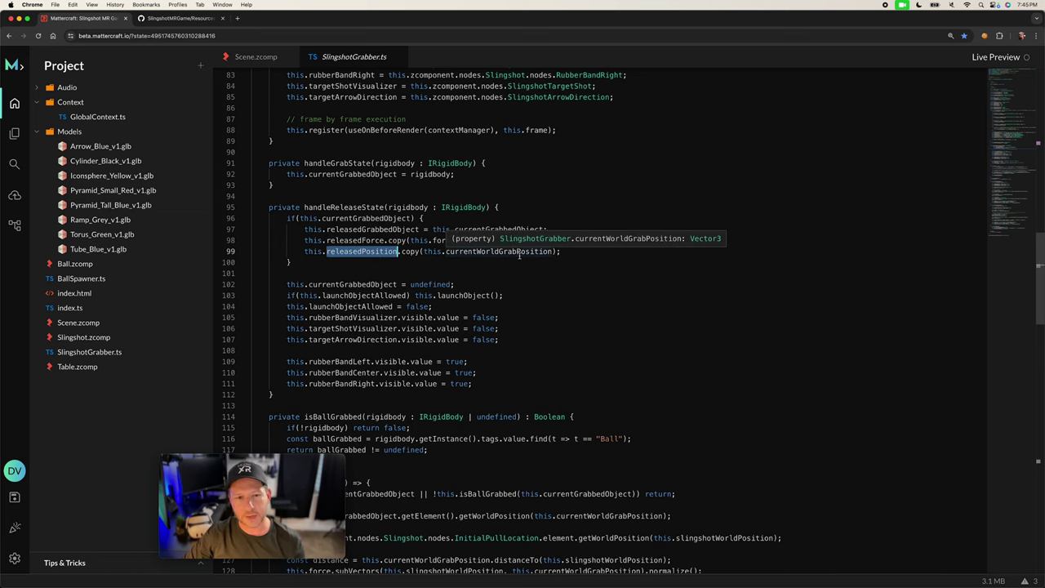
scroll(571, 295, down, 2)
double_click(372, 230)
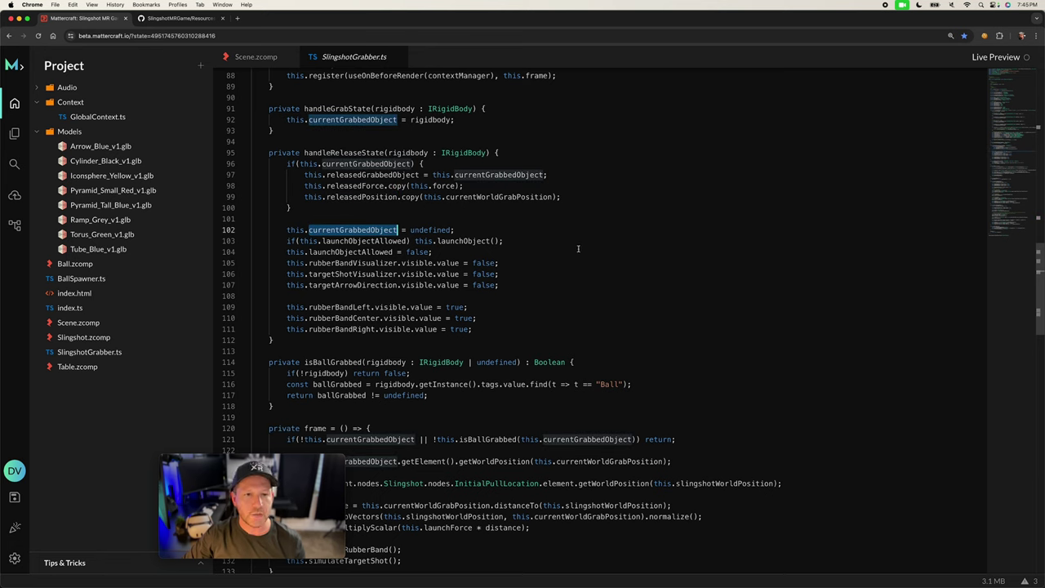
drag(286, 241, 373, 241)
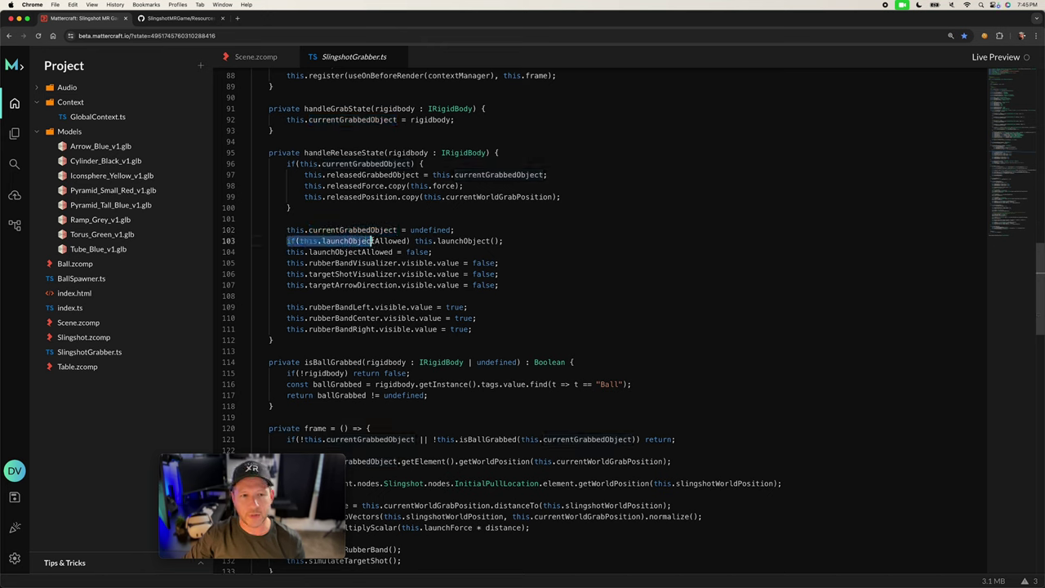
drag(410, 241, 461, 241)
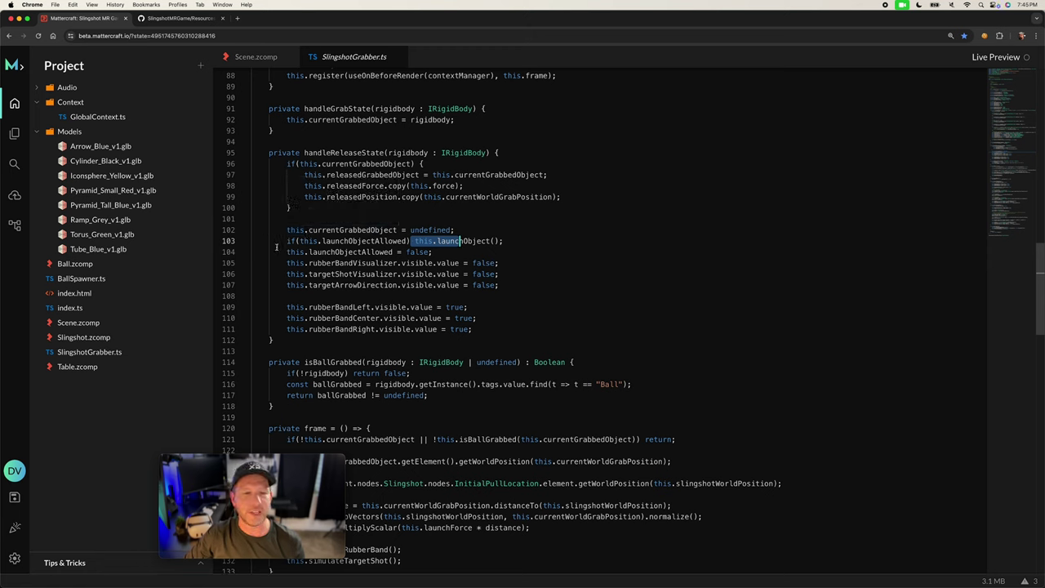
scroll(276, 247, down, 3)
drag(286, 218, 488, 253)
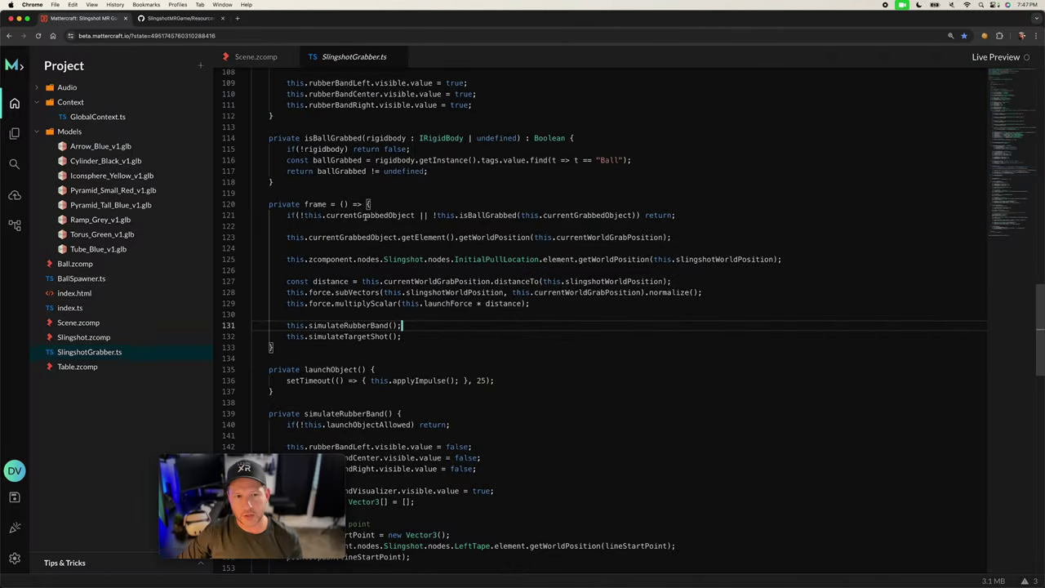
double_click(365, 215)
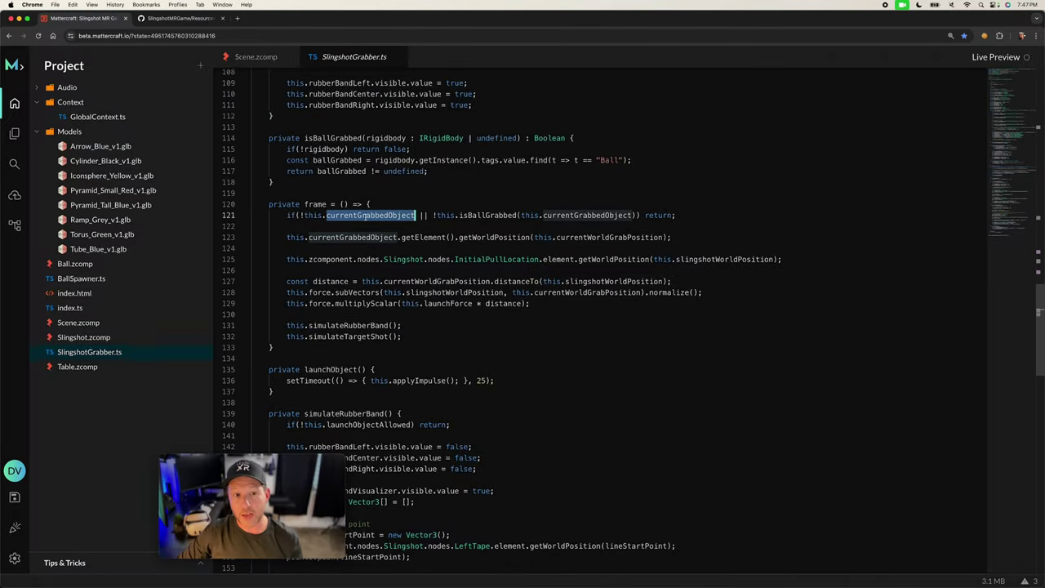
double_click(473, 215)
scroll(471, 210, down, 1)
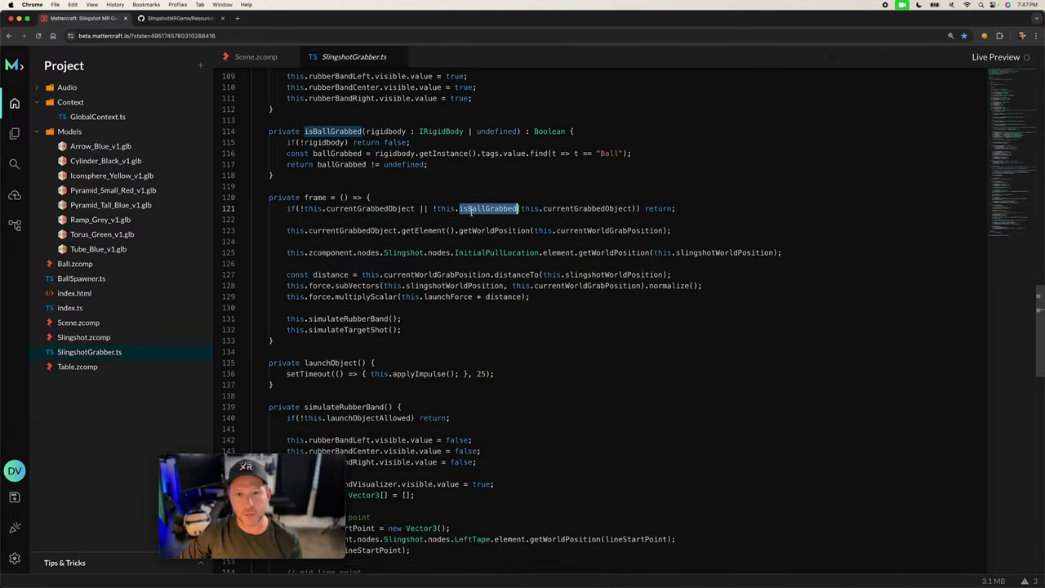
drag(286, 232, 399, 330)
click(447, 259)
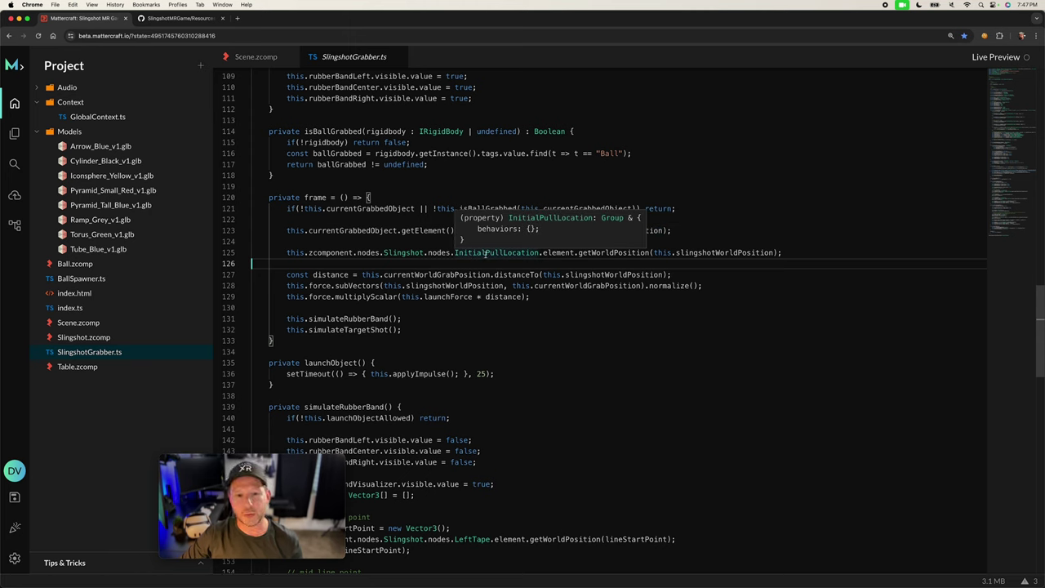
double_click(663, 252)
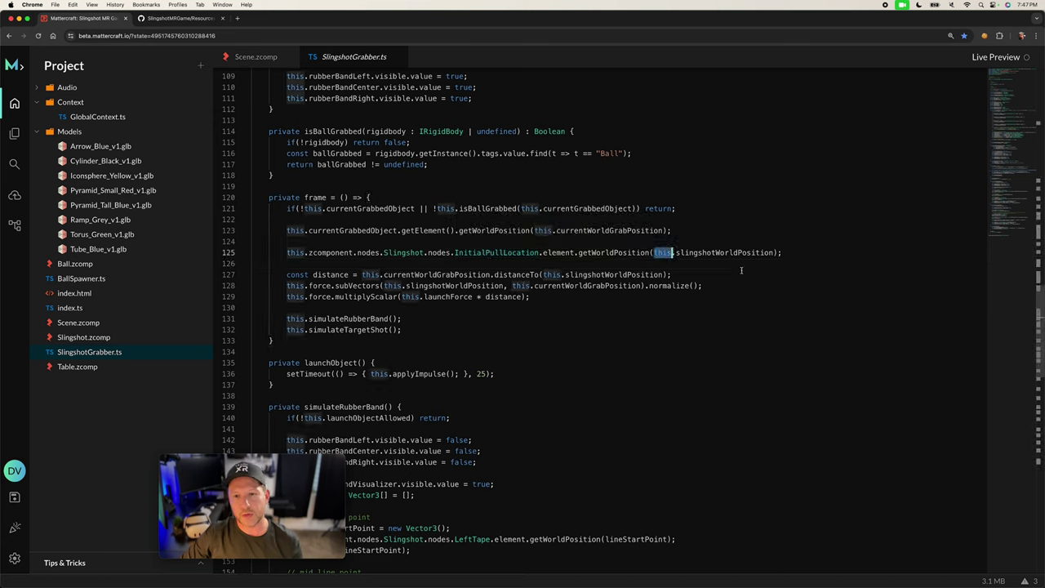
double_click(723, 252)
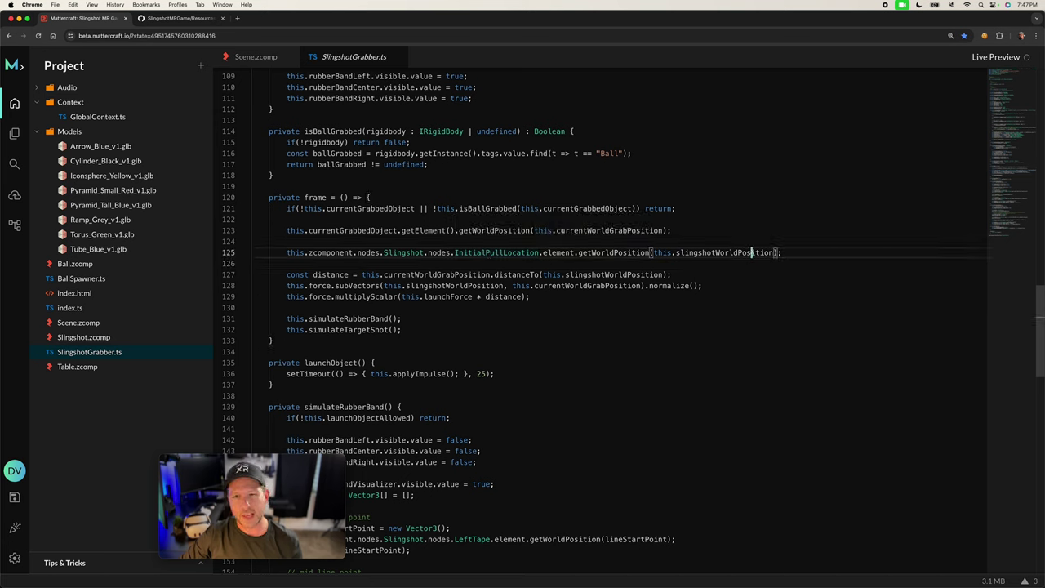
double_click(506, 254)
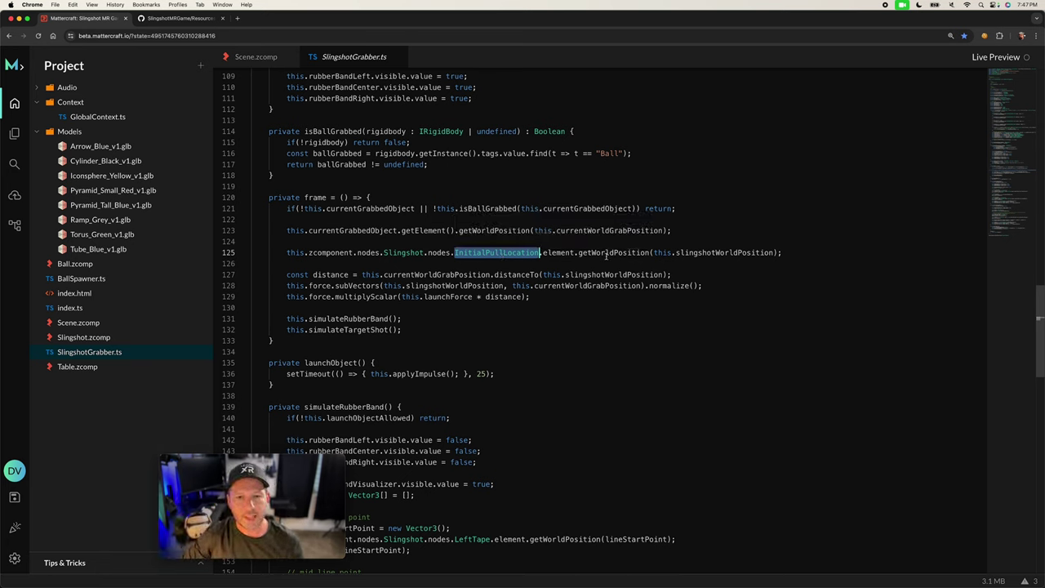
double_click(721, 252)
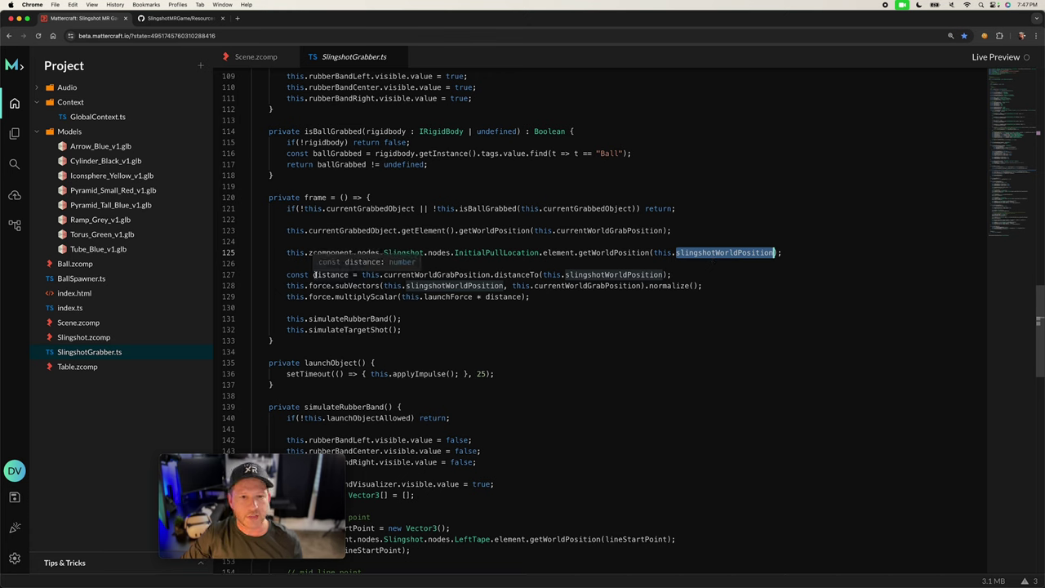
drag(311, 274, 351, 274)
double_click(407, 275)
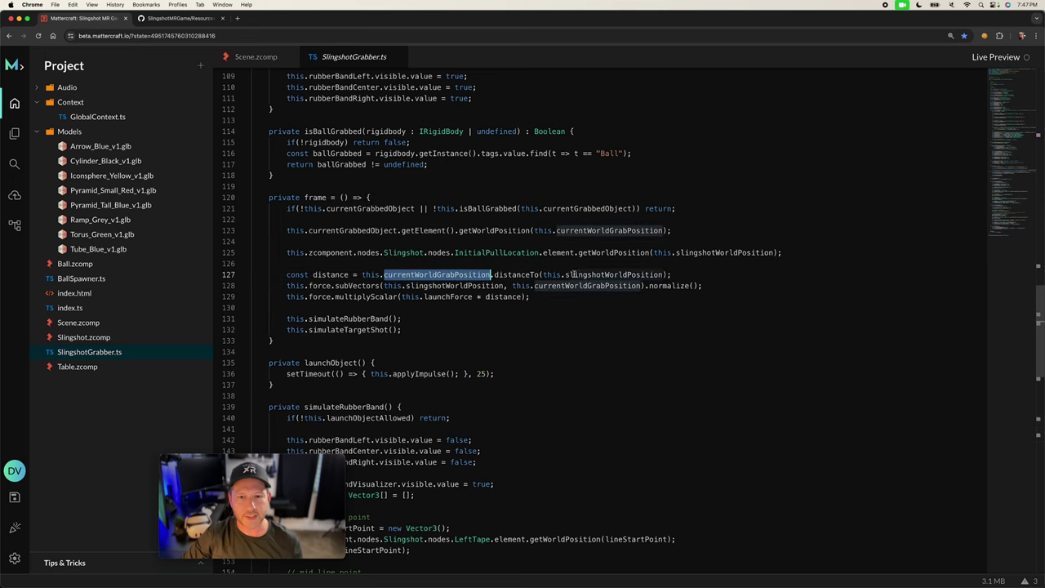
double_click(325, 275)
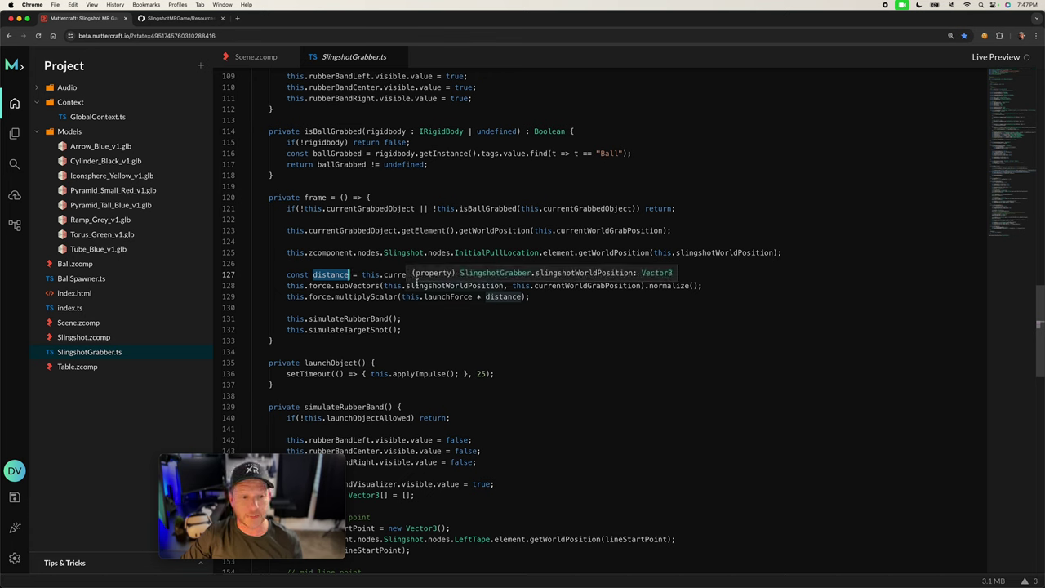
double_click(665, 285)
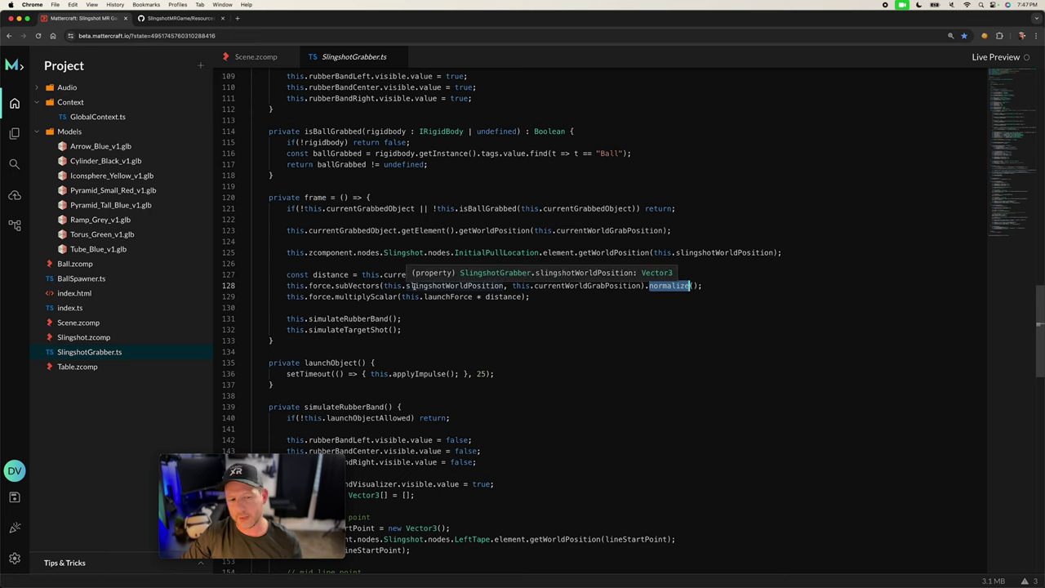
drag(384, 286, 498, 286)
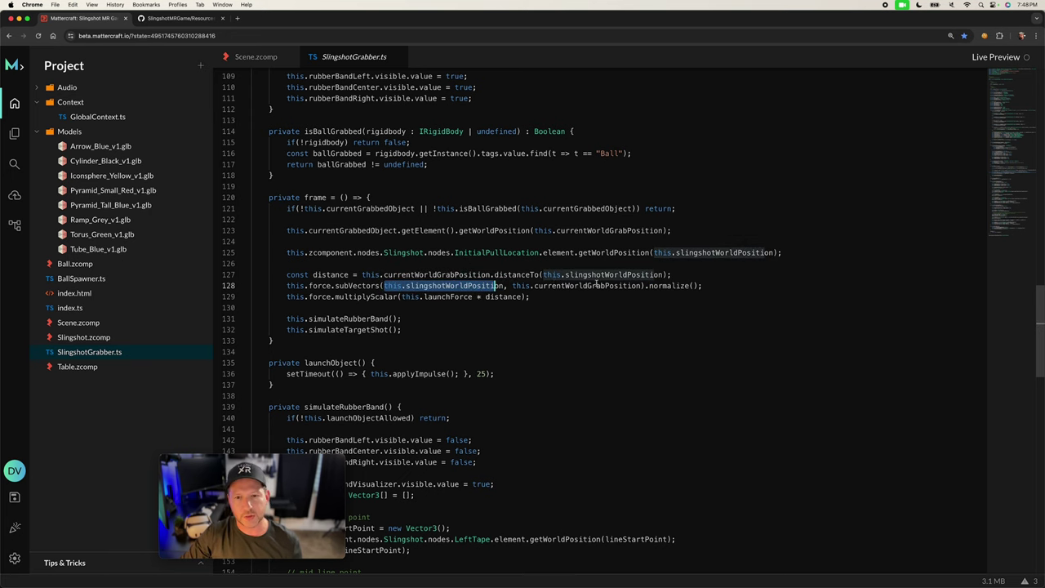
double_click(661, 285)
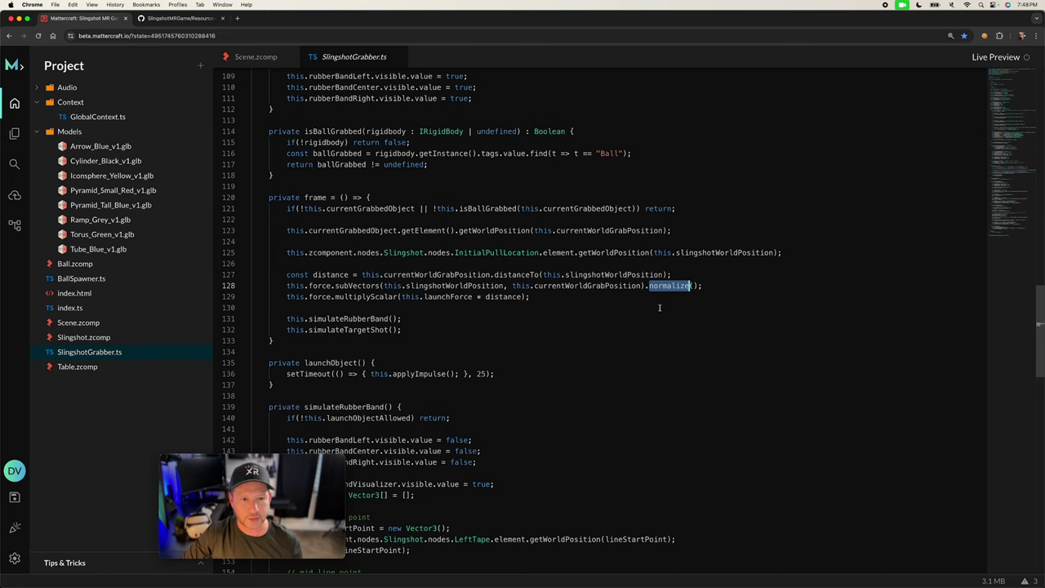
scroll(661, 307, down, 1)
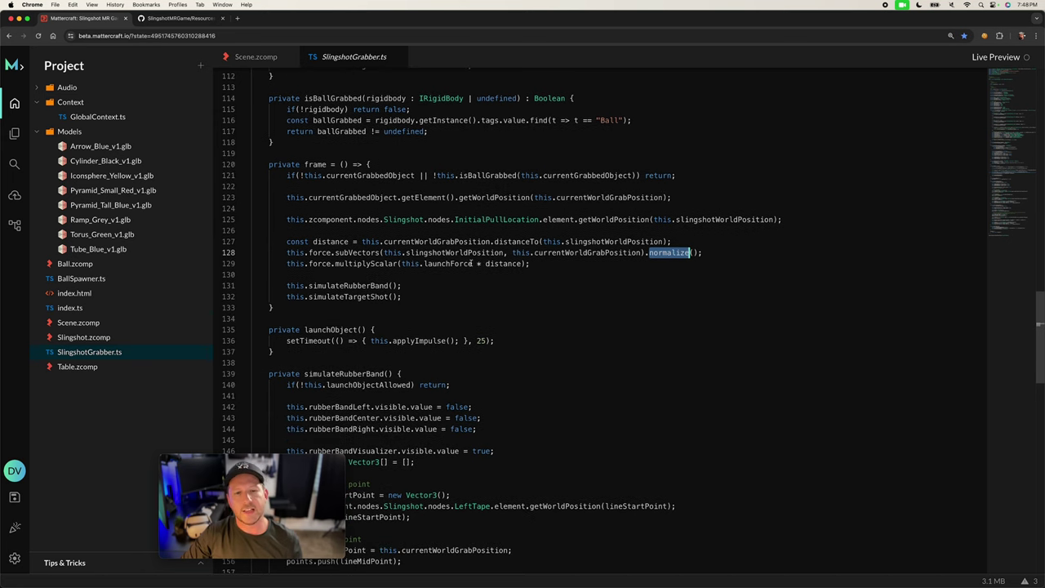
drag(476, 263, 413, 272)
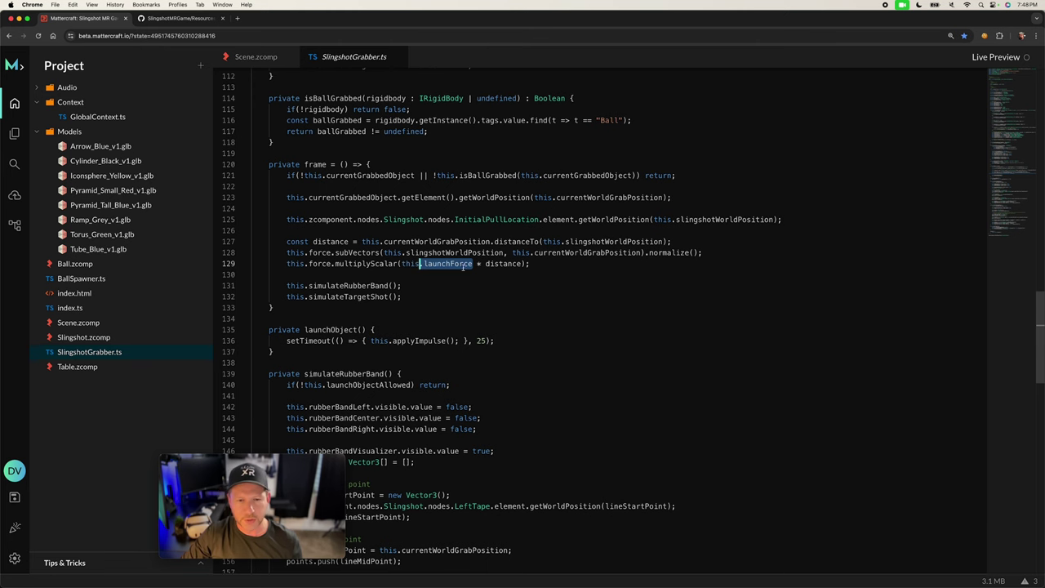
scroll(488, 294, down, 3)
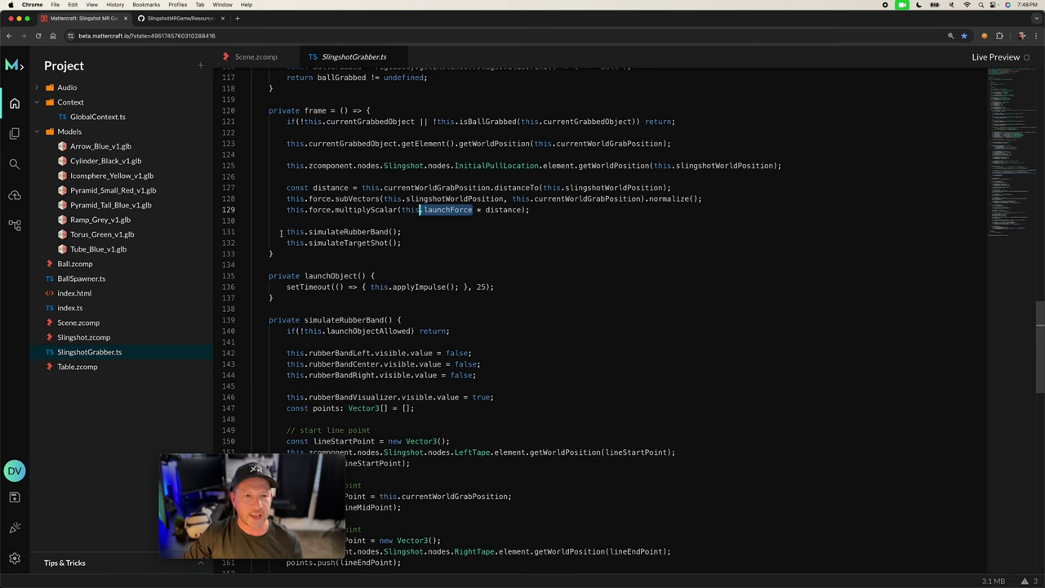
drag(272, 232, 402, 243)
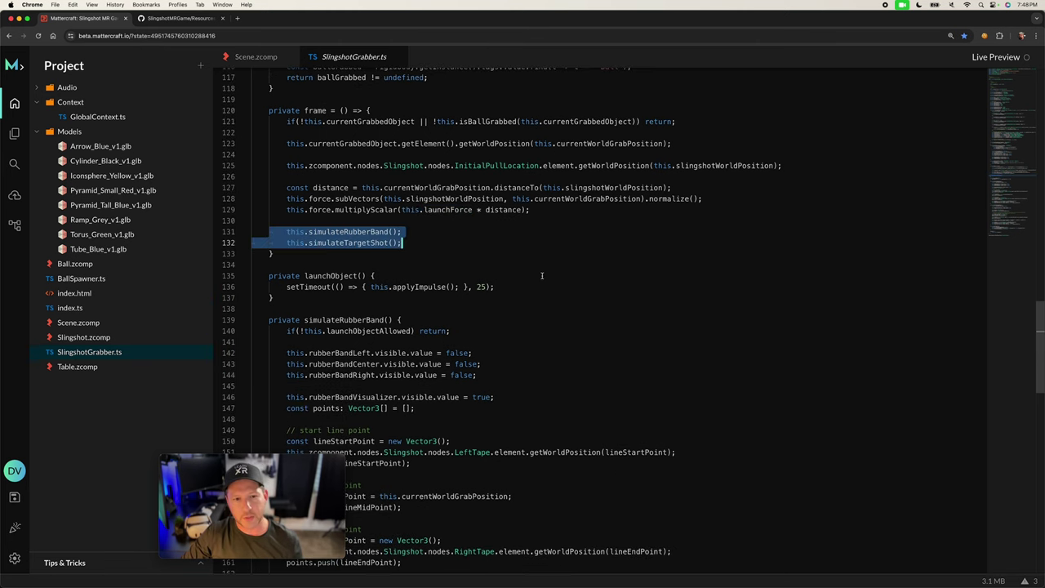
scroll(541, 276, down, 2)
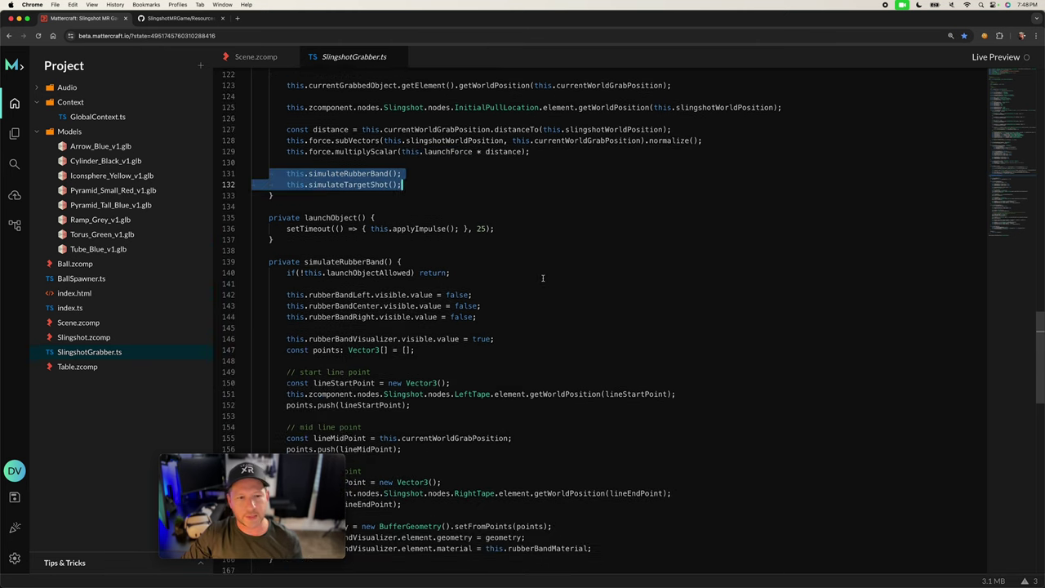
click(428, 175)
double_click(375, 174)
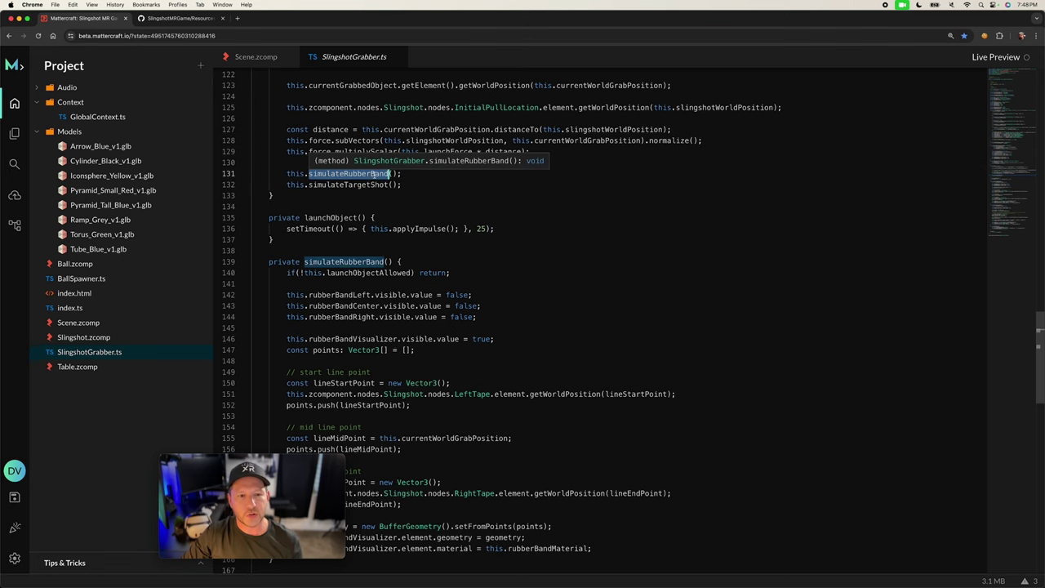
scroll(295, 263, down, 5)
drag(253, 252, 419, 281)
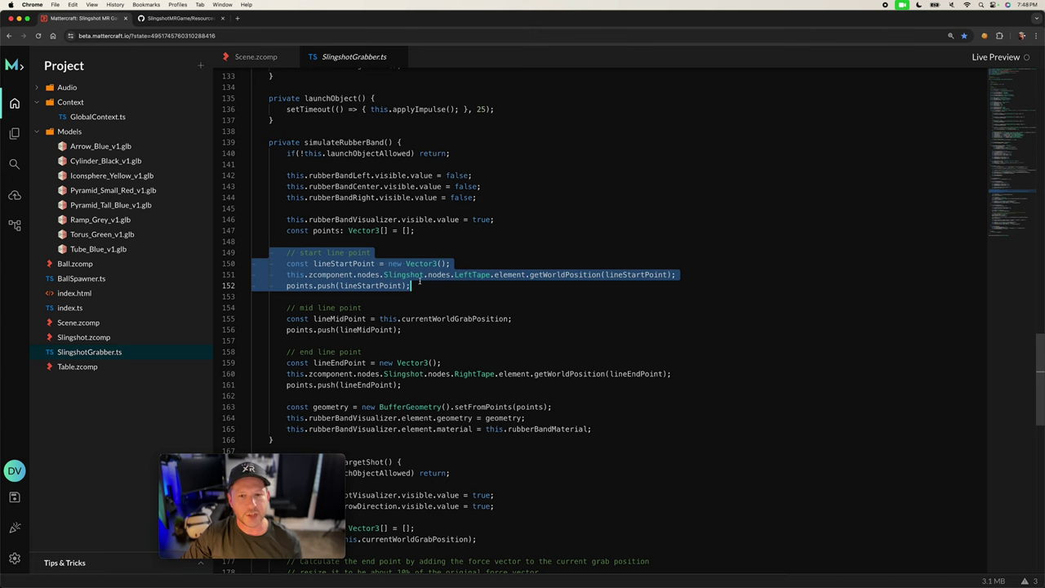
mouse_move(459, 276)
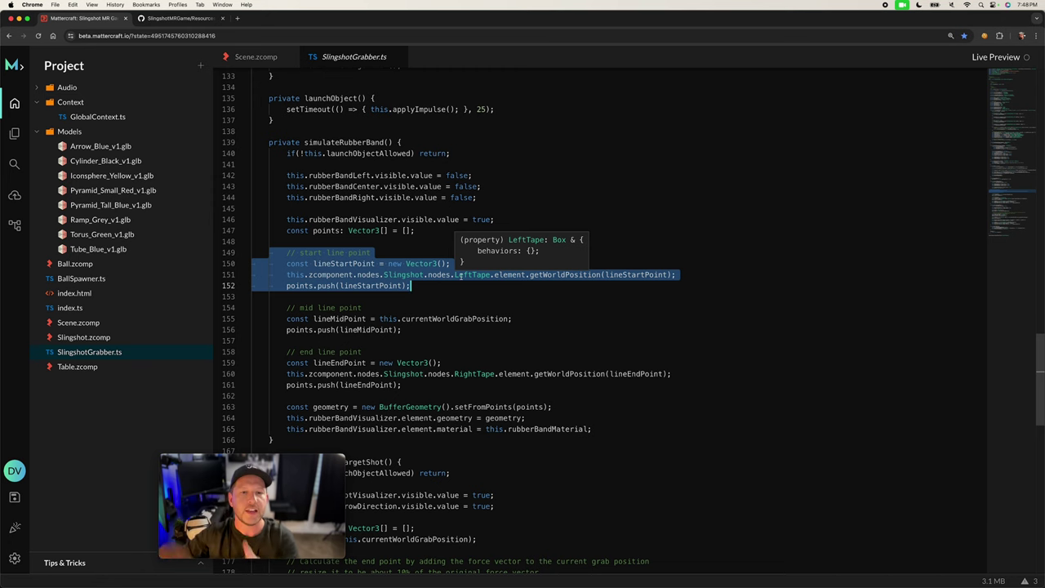
double_click(459, 373)
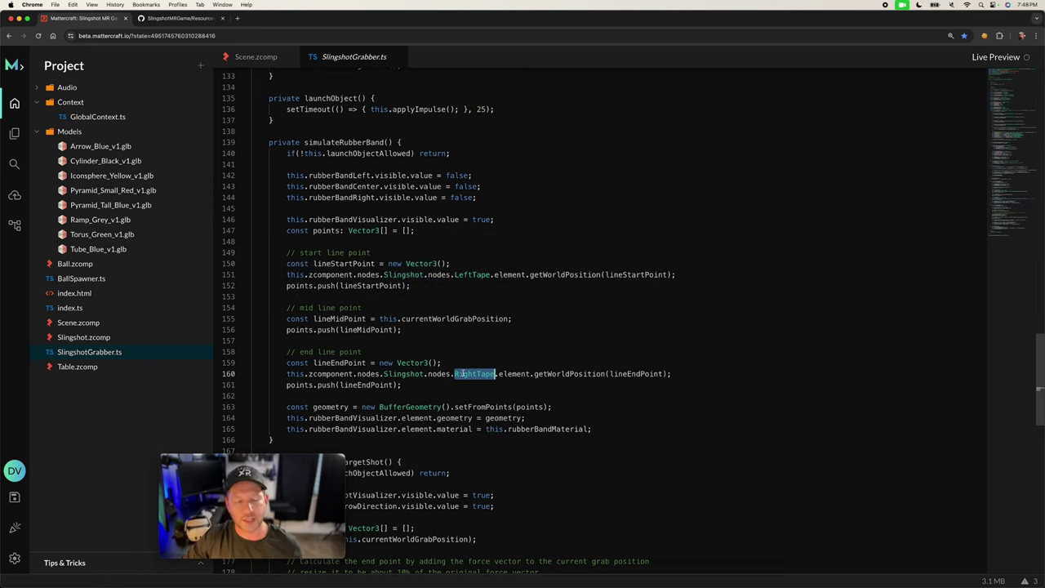
mouse_move(466, 373)
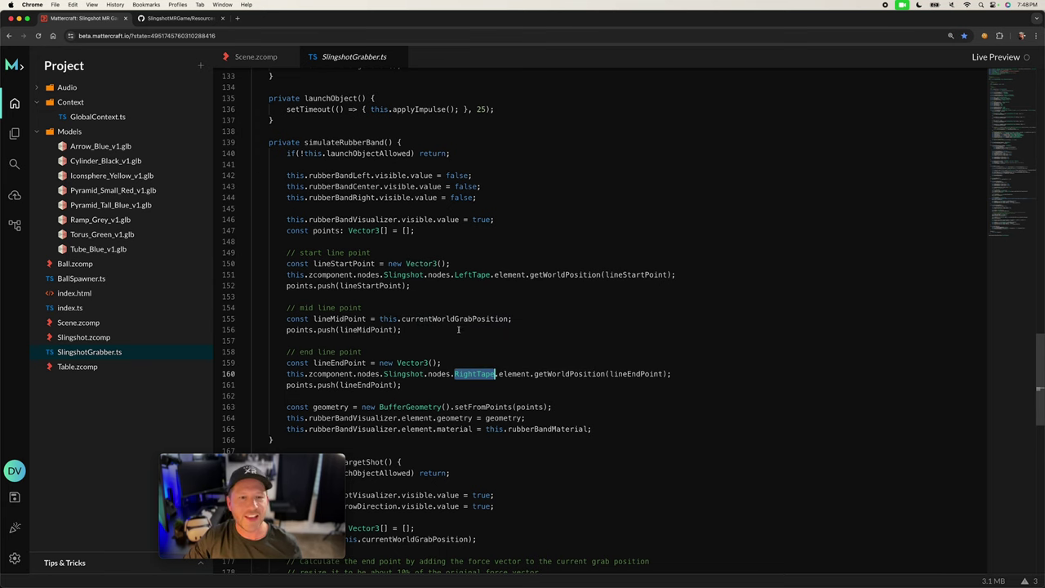
scroll(458, 329, down, 3)
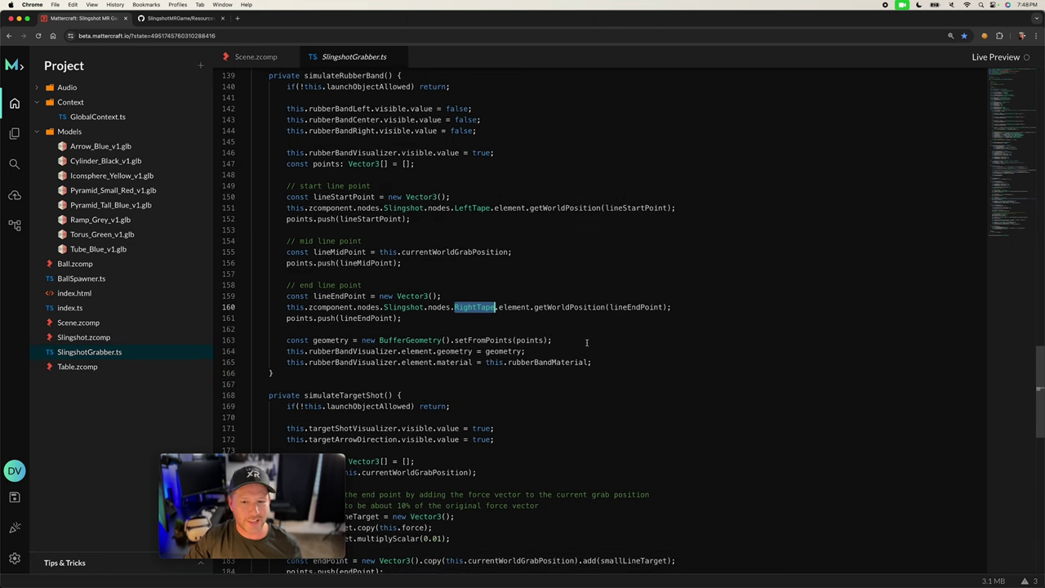
scroll(583, 343, down, 1)
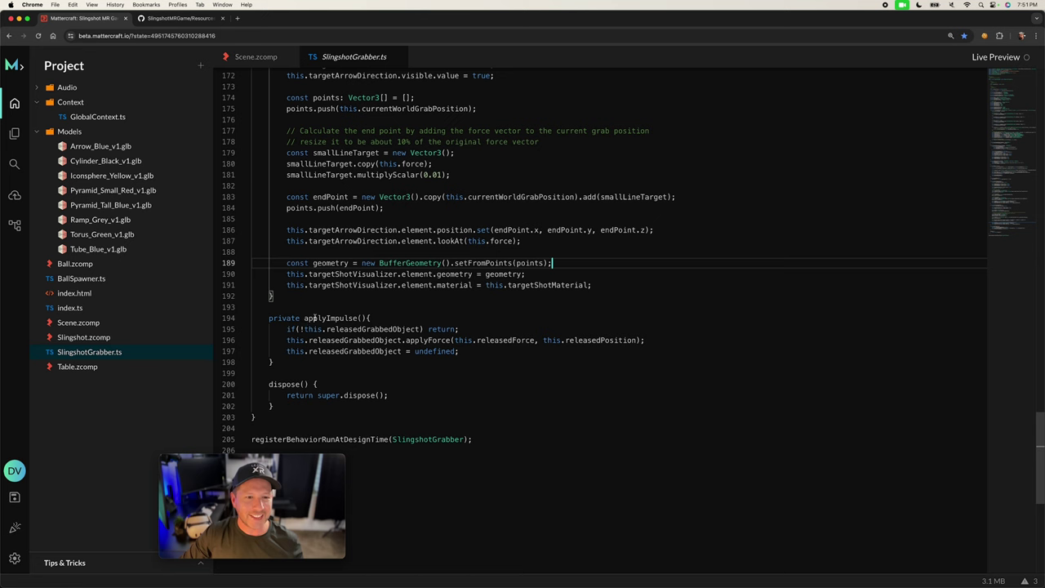
click(327, 317)
double_click(327, 318)
scroll(398, 252, up, 10)
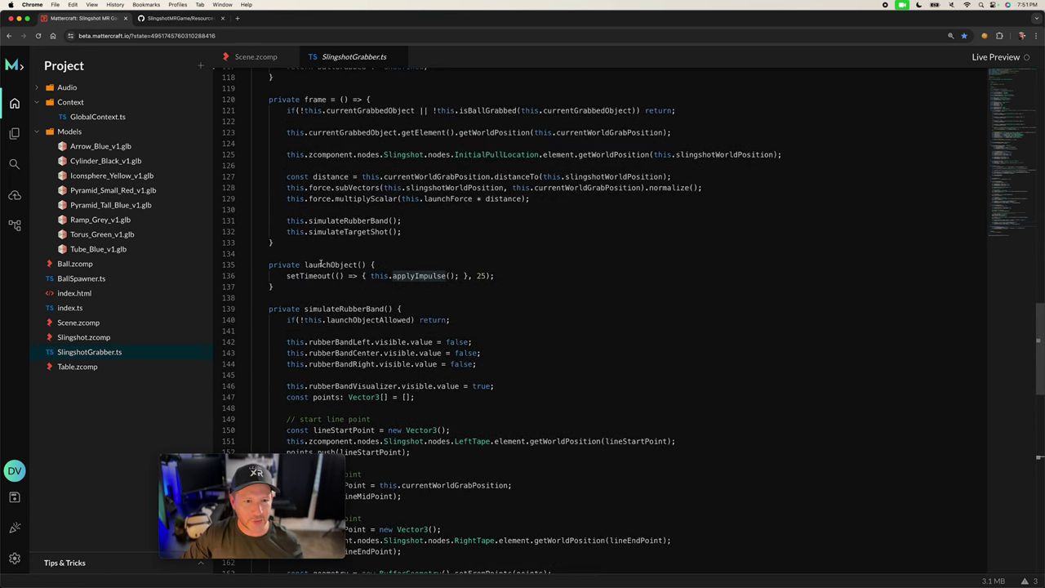
- Review the setTimeout call in launchObject and its 25 delay
drag(287, 276, 329, 276)
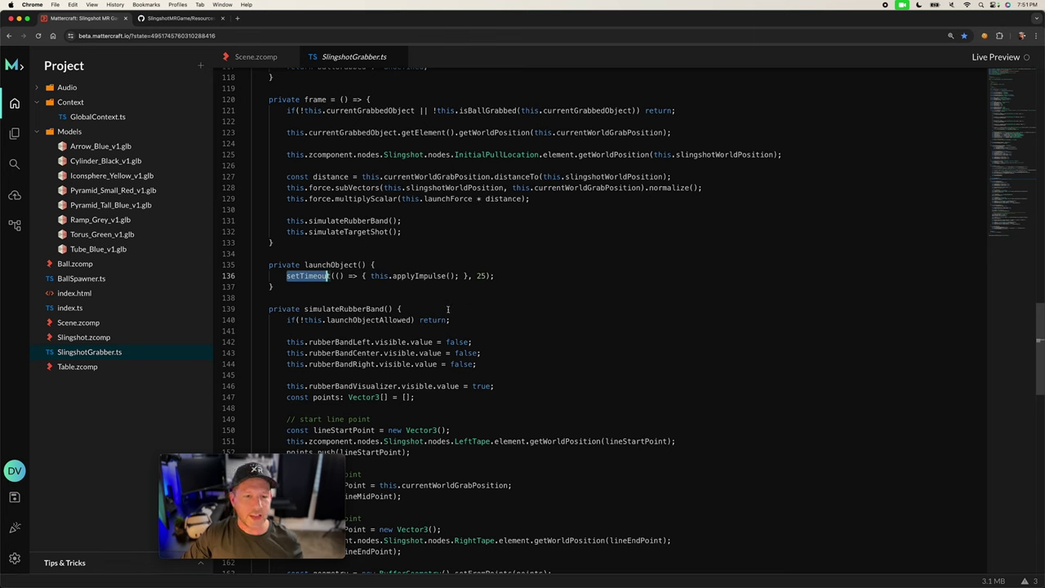
double_click(480, 275)
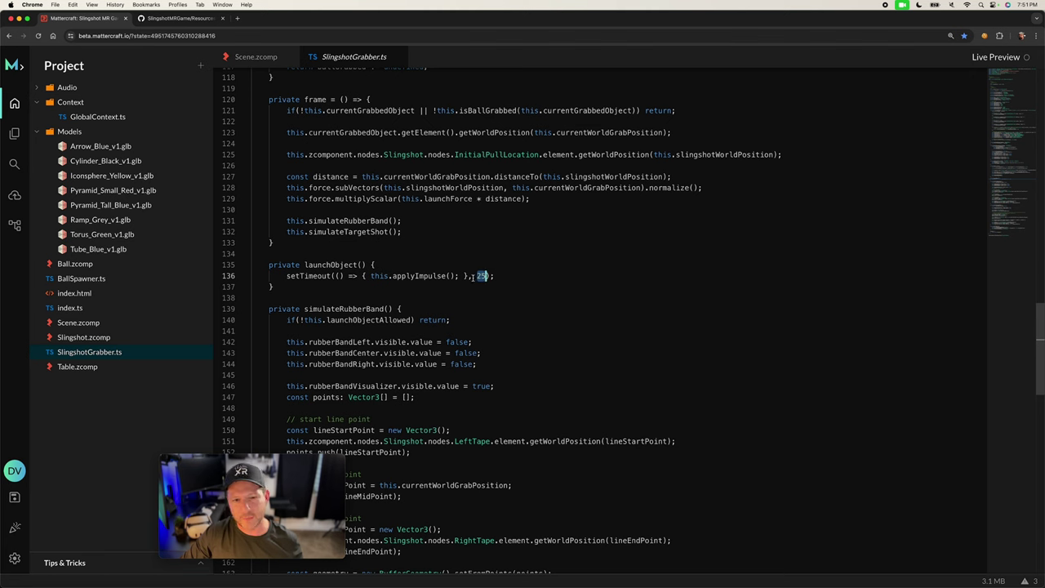
click(477, 276)
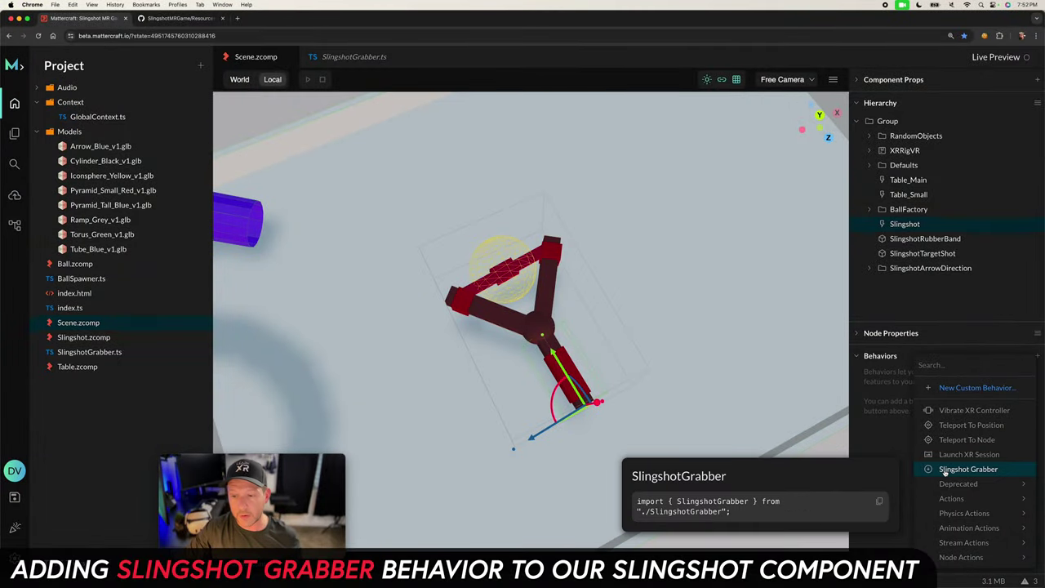
- Add Slingshot Grabber to Slingshot with Launch Force 70 and Width For Lines 5
click(945, 470)
click(954, 404)
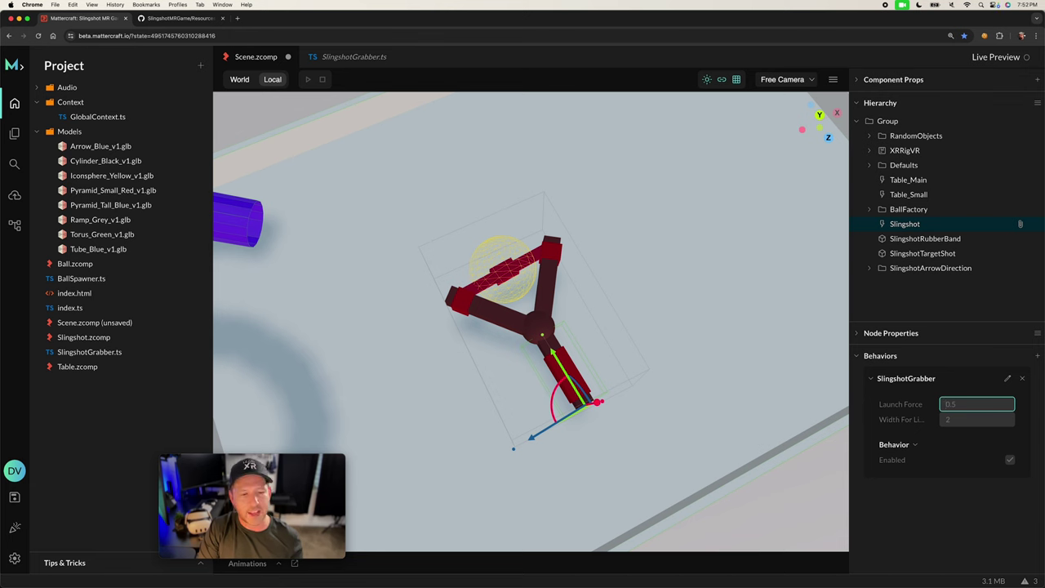
text(70)
key(Return)
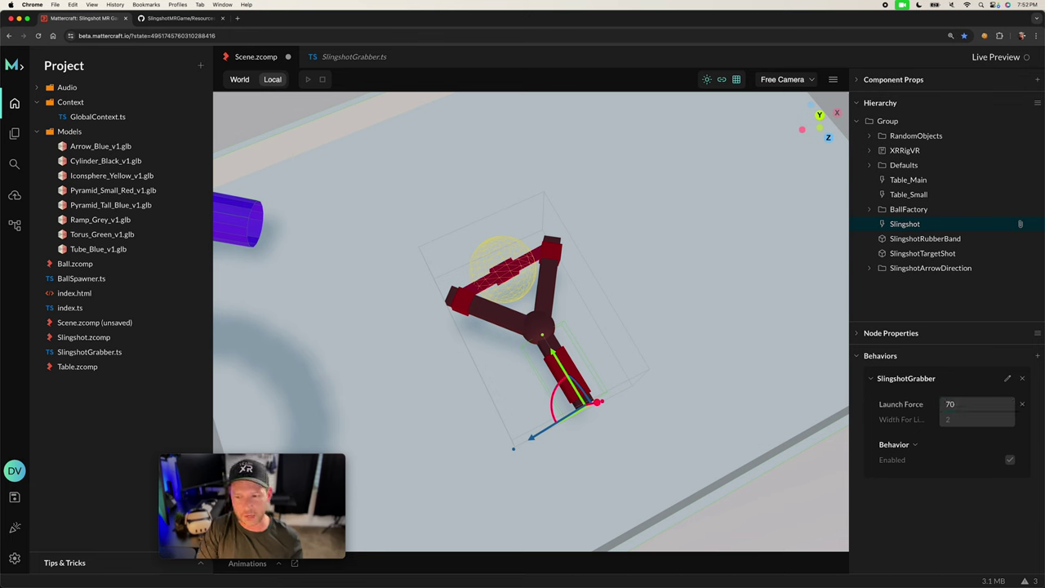
click(967, 420)
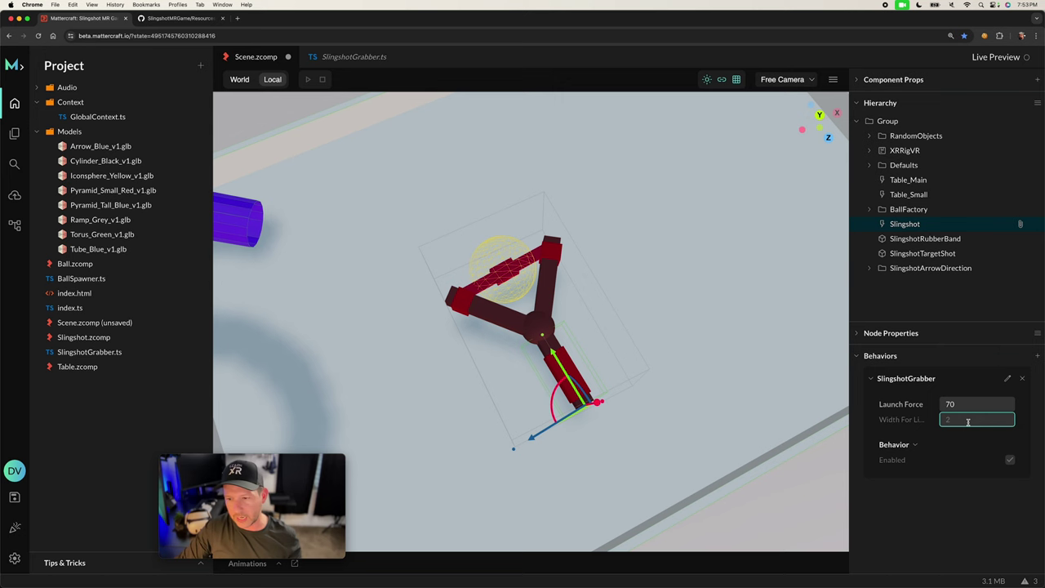
text(5)
key(Return)
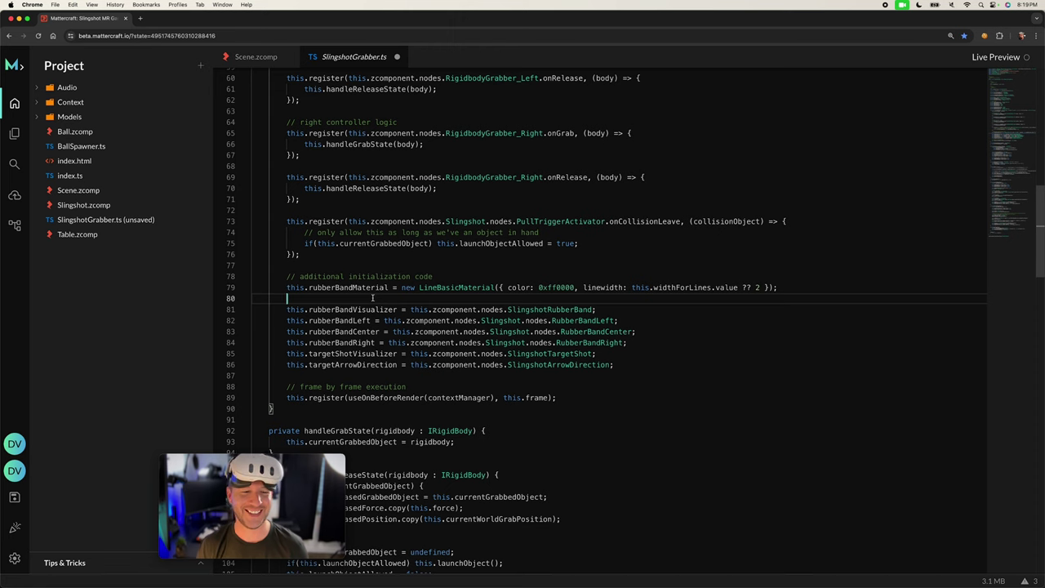
- On line 80, assign targetShotMaterial a new LineBasicMaterial with color 0x4e82c1 and linewidth widthForLines
text(this.)
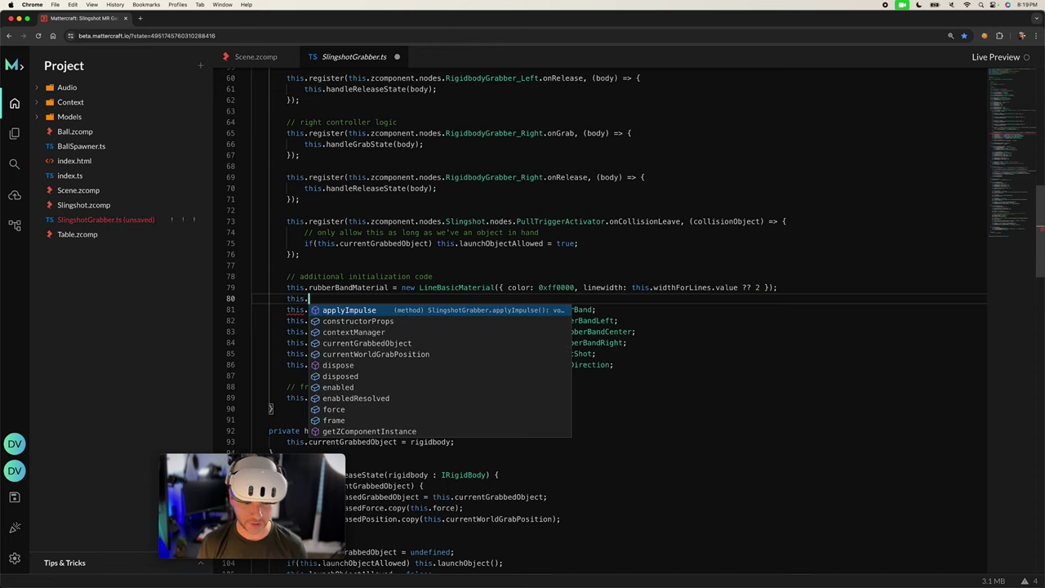
text(tar)
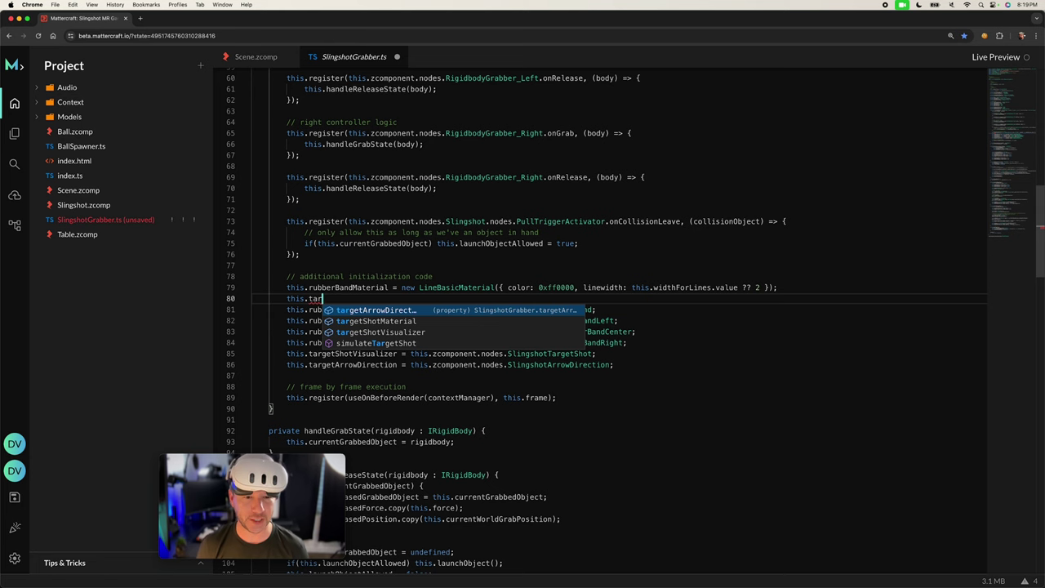
key(Down)
key(Return)
text(= )
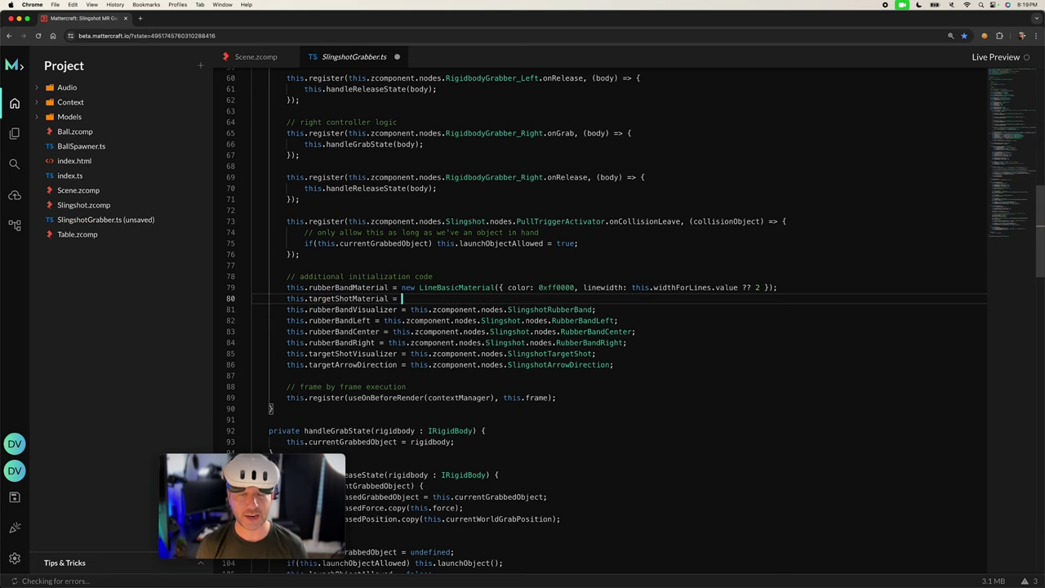
text(new Line)
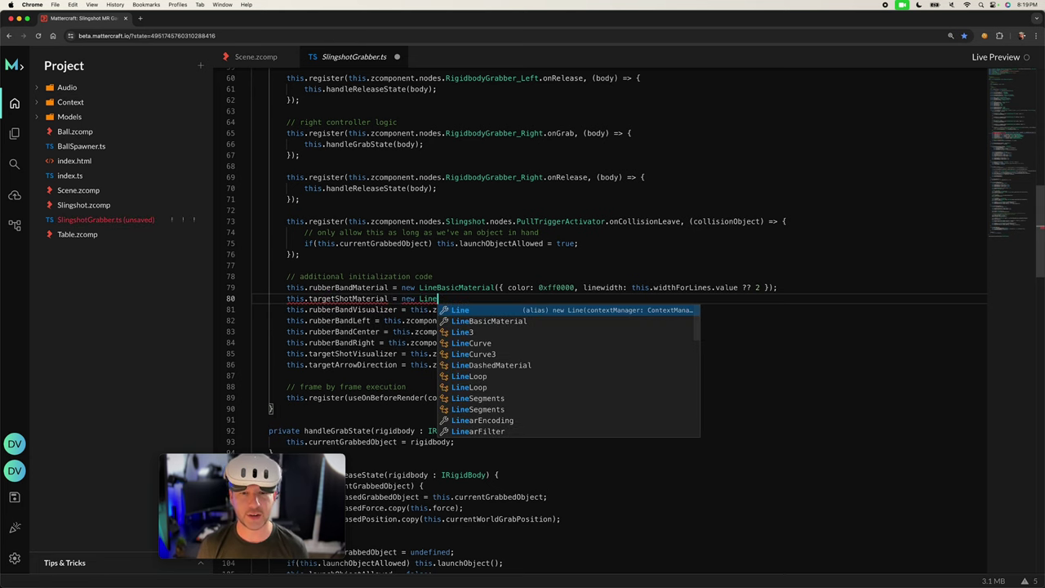
key(Down)
key(Return)
text(({ color: 0x4e82c1, line)
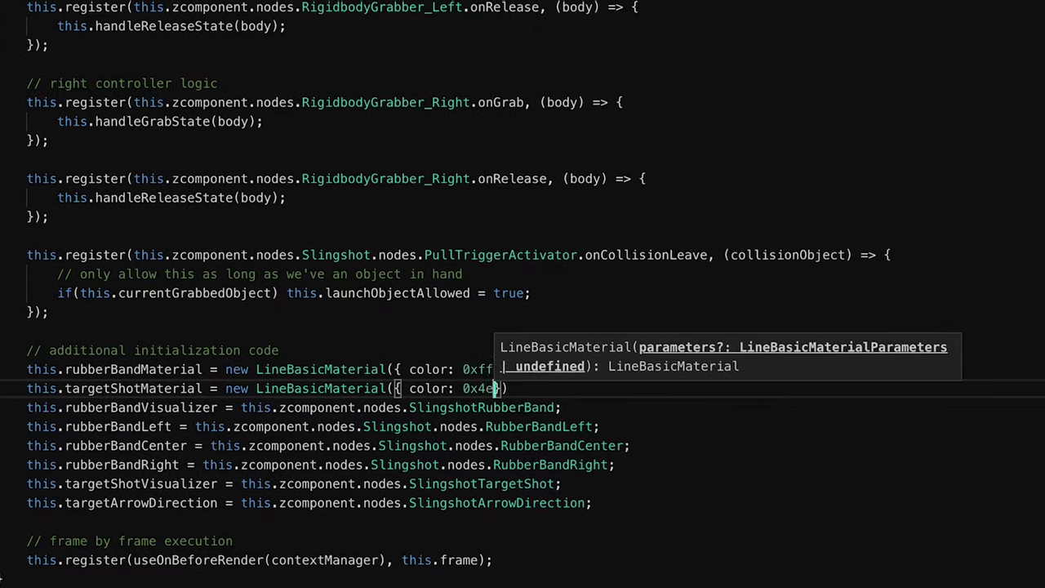
text(width: this.widthForLines)
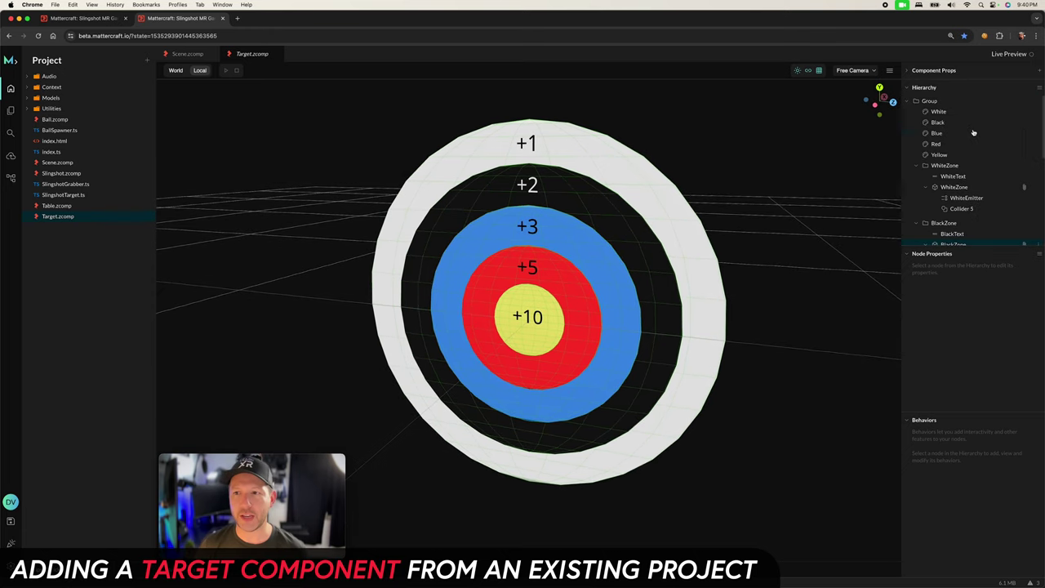
- Collapse the five zone groups and copy the target nodes from White through YellowZone
click(917, 167)
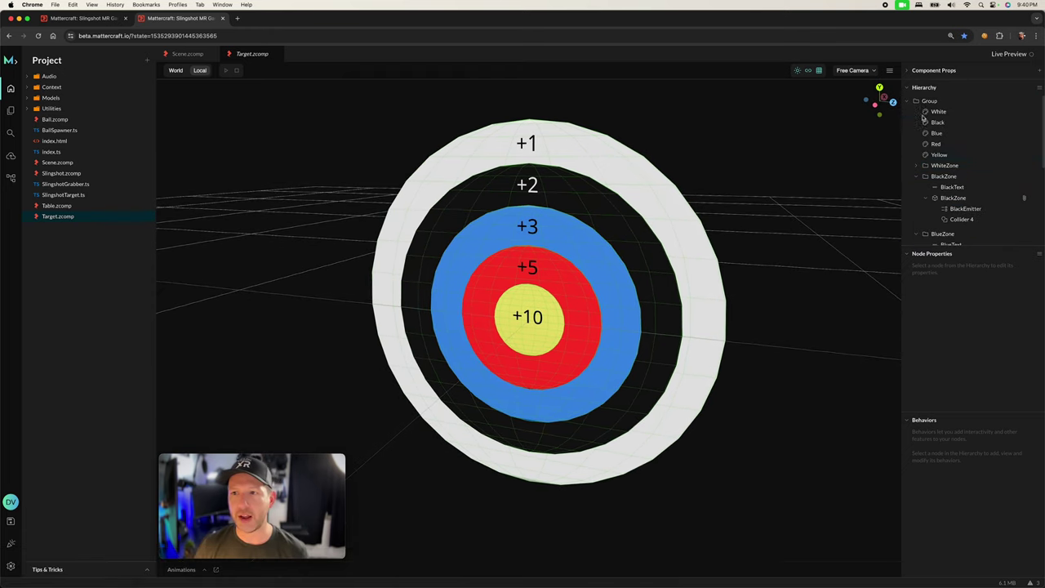
click(917, 177)
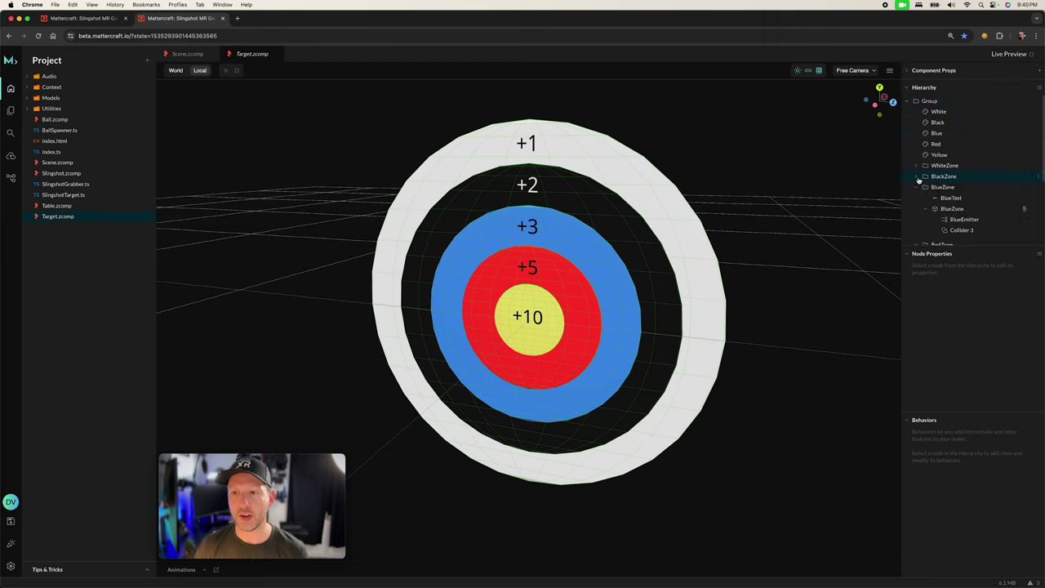
click(917, 188)
click(917, 198)
click(917, 209)
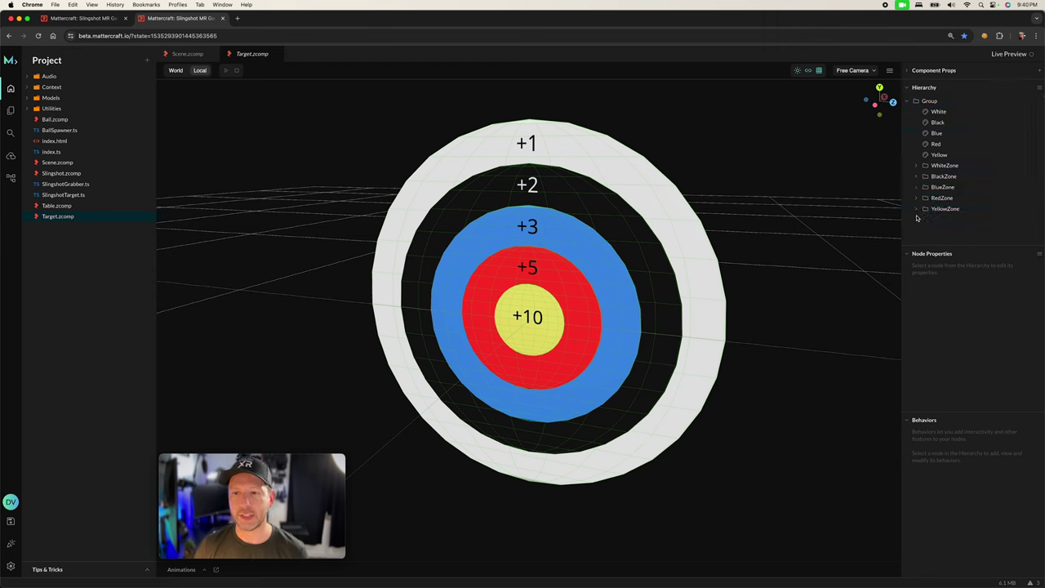
click(928, 111)
shift+click(946, 210)
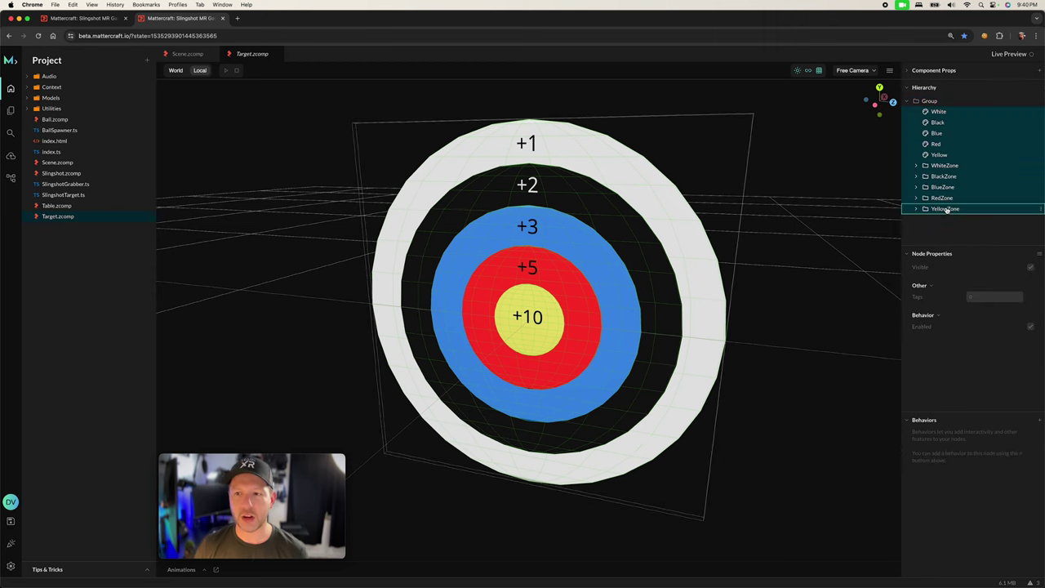
right_click(947, 210)
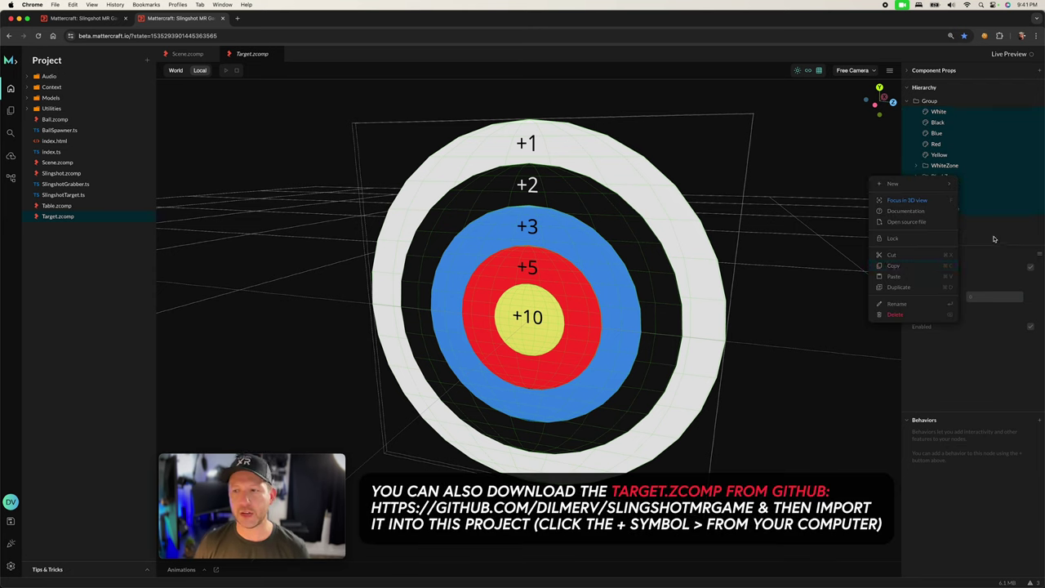
click(942, 267)
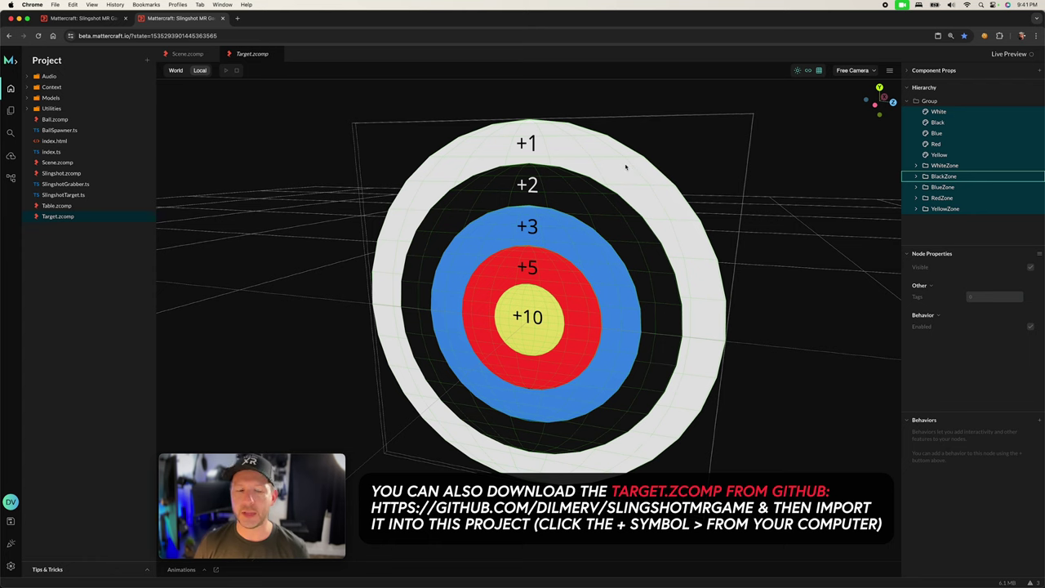
- Create a new 3D component file named Target.zcomp in the slingshot project
click(85, 17)
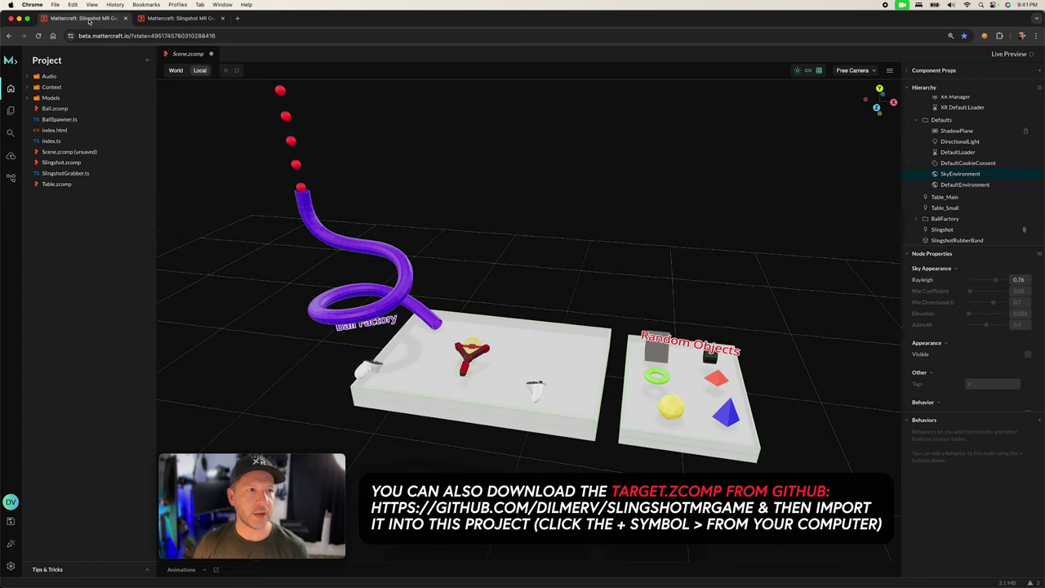
click(147, 61)
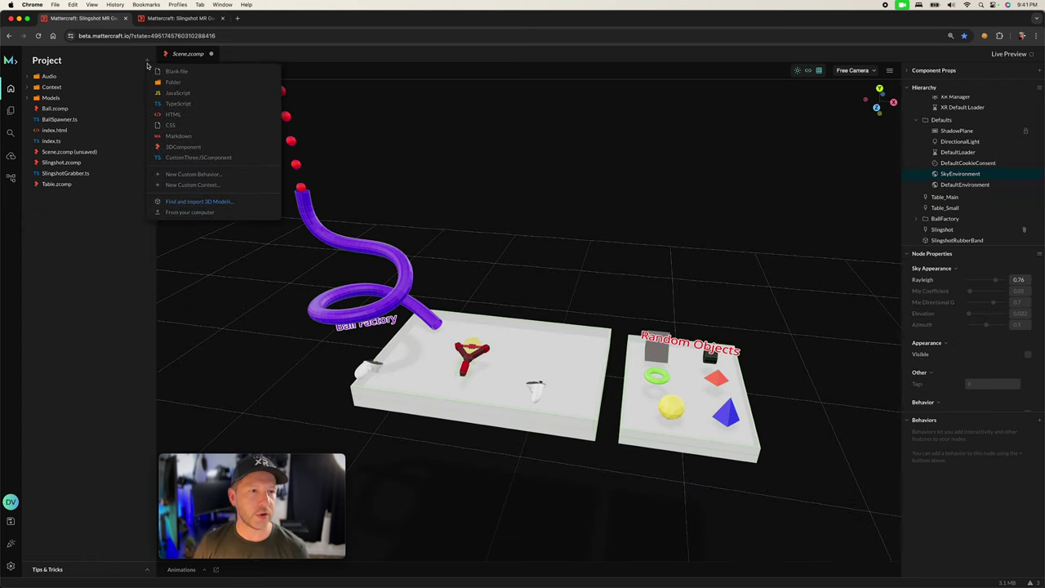
key(Escape)
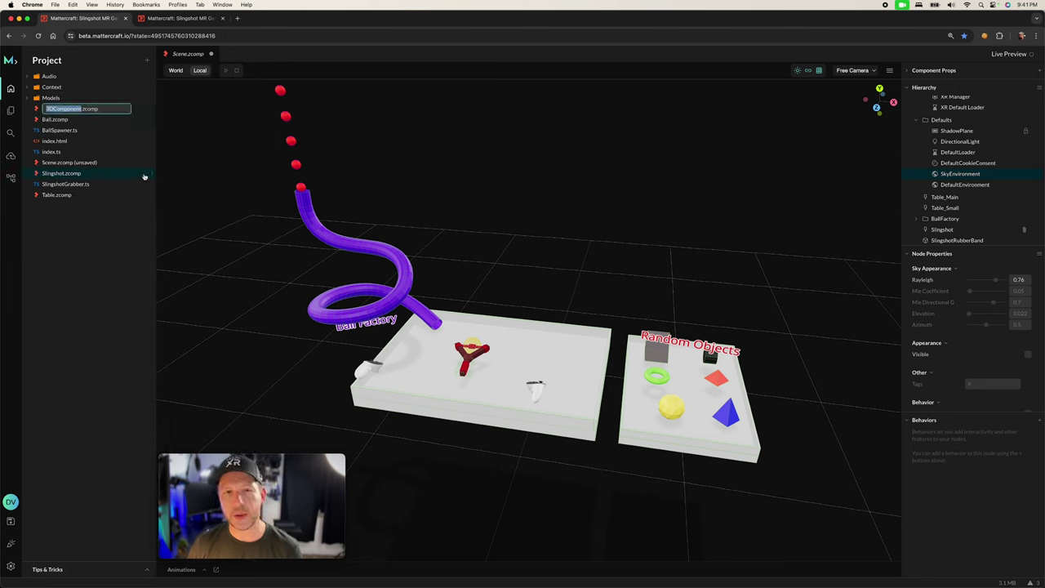
text(Target)
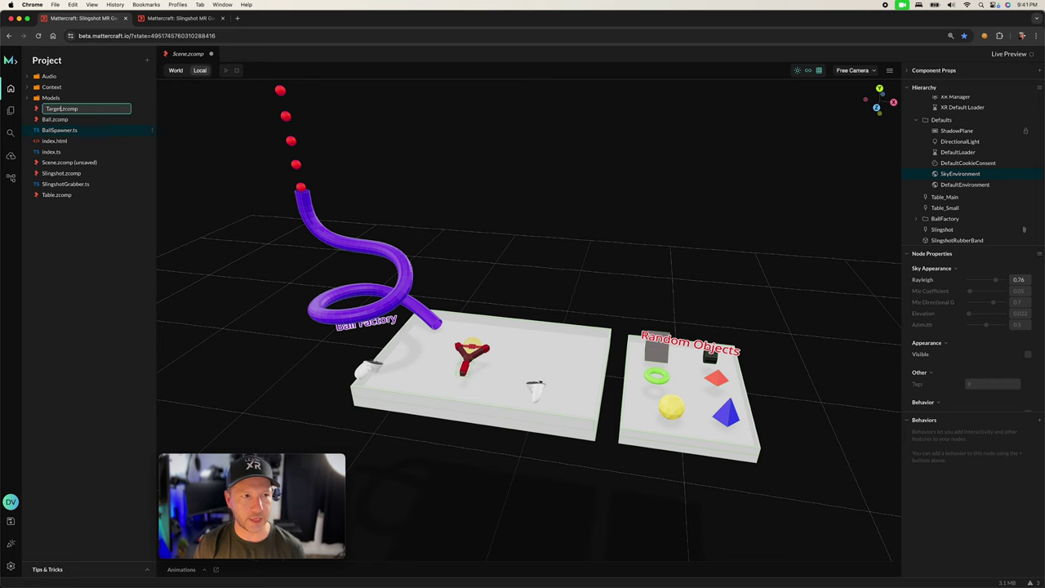
key(Escape)
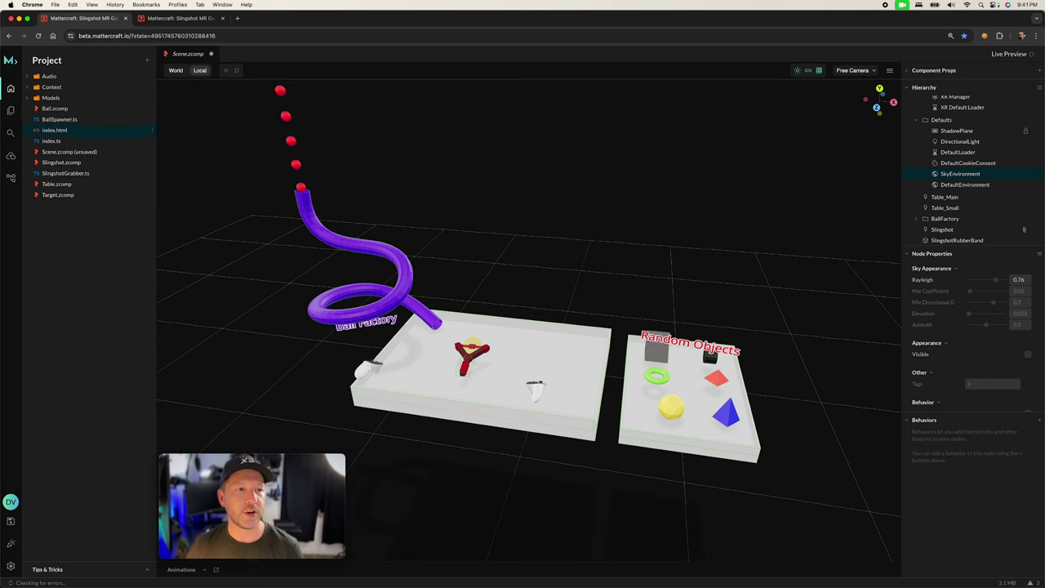
- Paste the copied target nodes, behaviors and animation into Target.zcomp's root Group
click(51, 195)
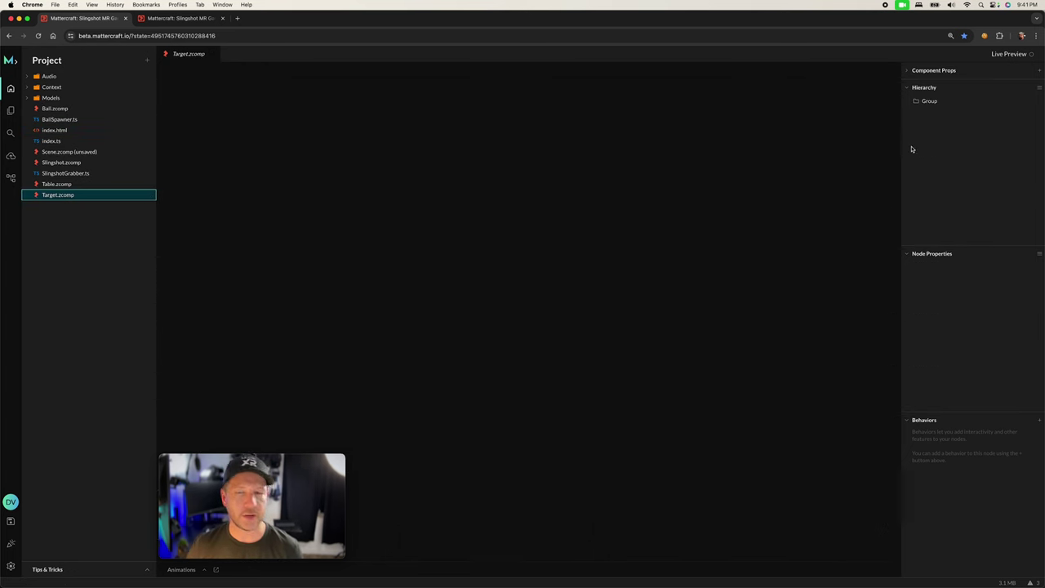
click(943, 103)
right_click(943, 104)
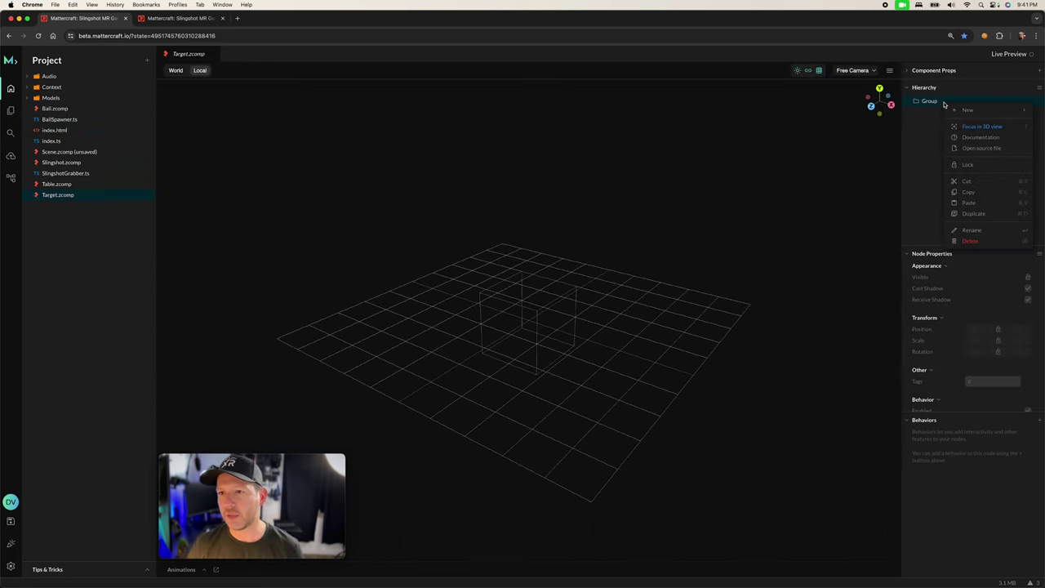
click(968, 204)
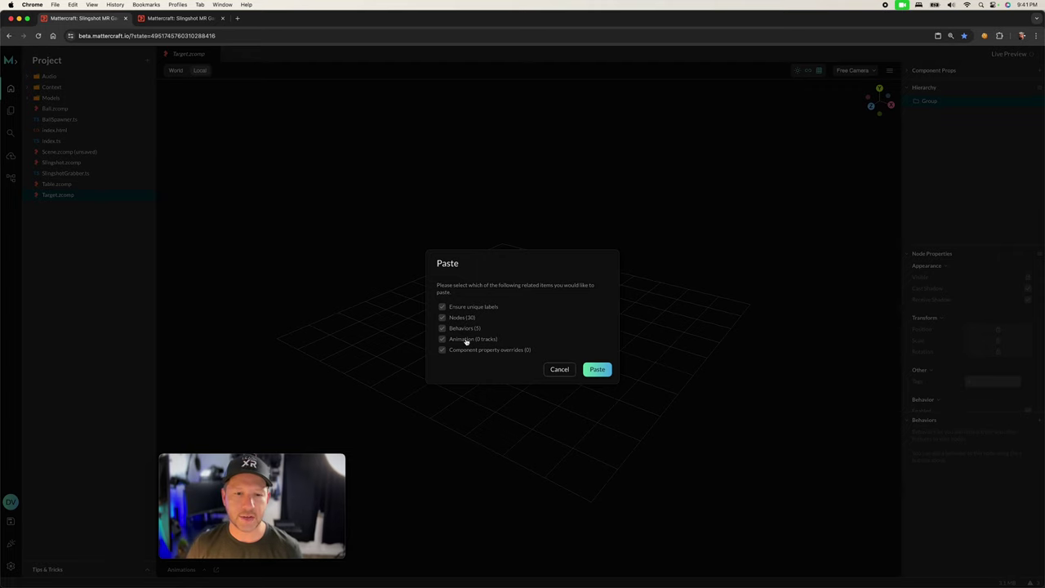
click(597, 370)
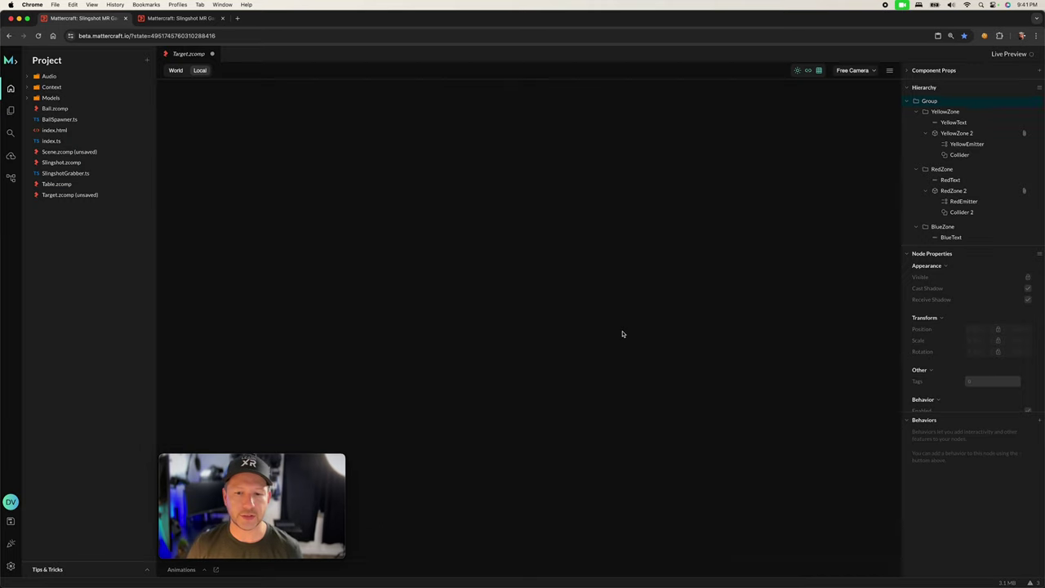
scroll(571, 287, up, 5)
drag(548, 303, 645, 331)
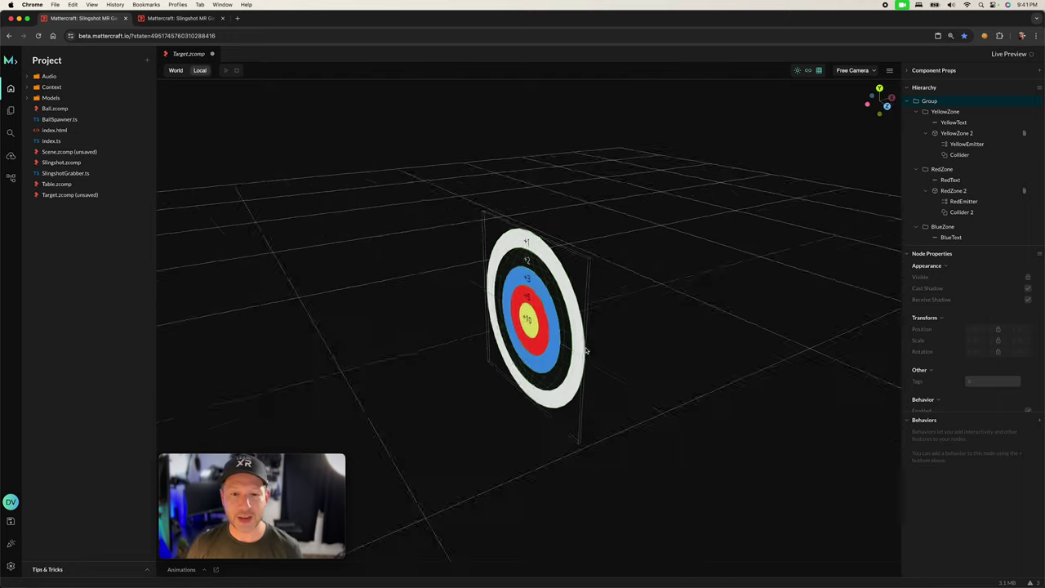
scroll(588, 324, up, 3)
scroll(588, 324, up, 2)
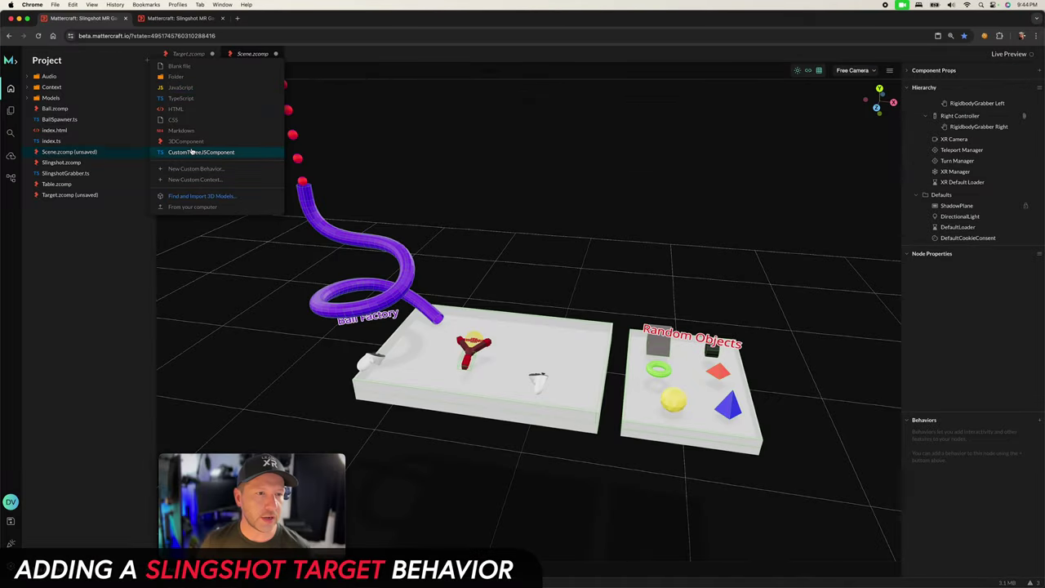
- Create a SlingshotTarget behavior restricted to Target nodes and begin declaring its fields
click(200, 169)
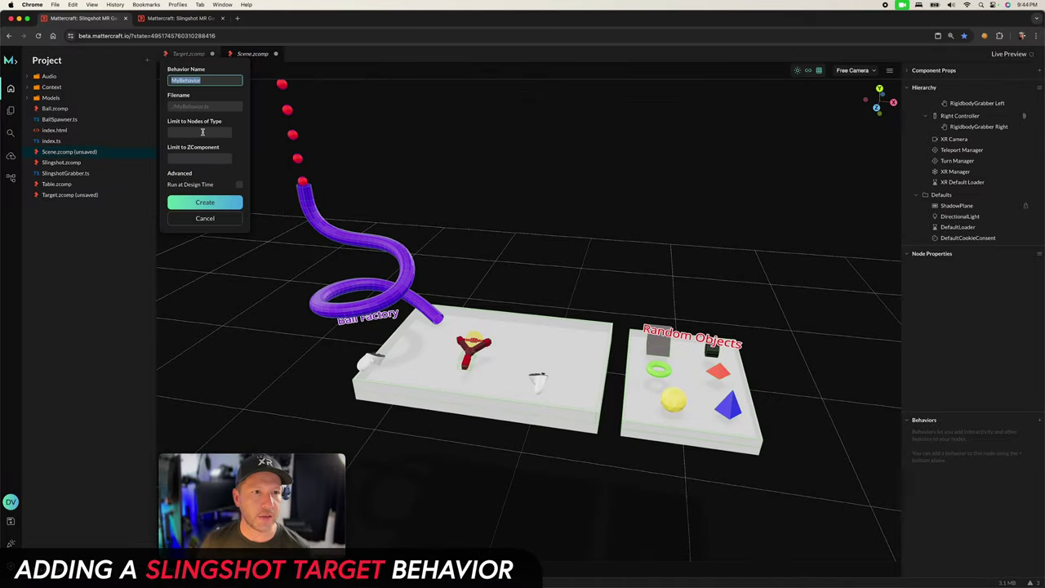
text(Slin)
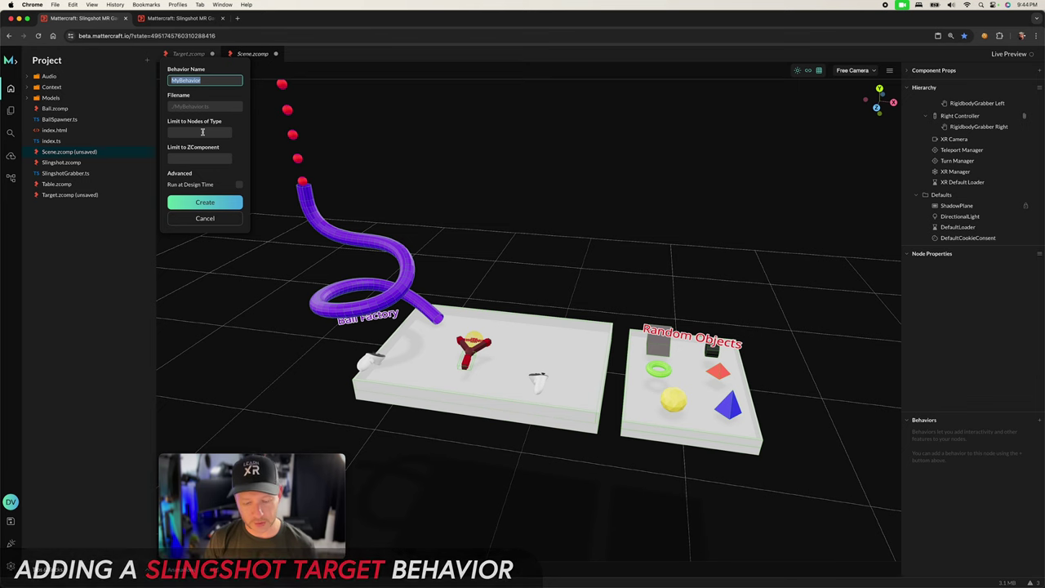
text(gshotTarget)
click(201, 132)
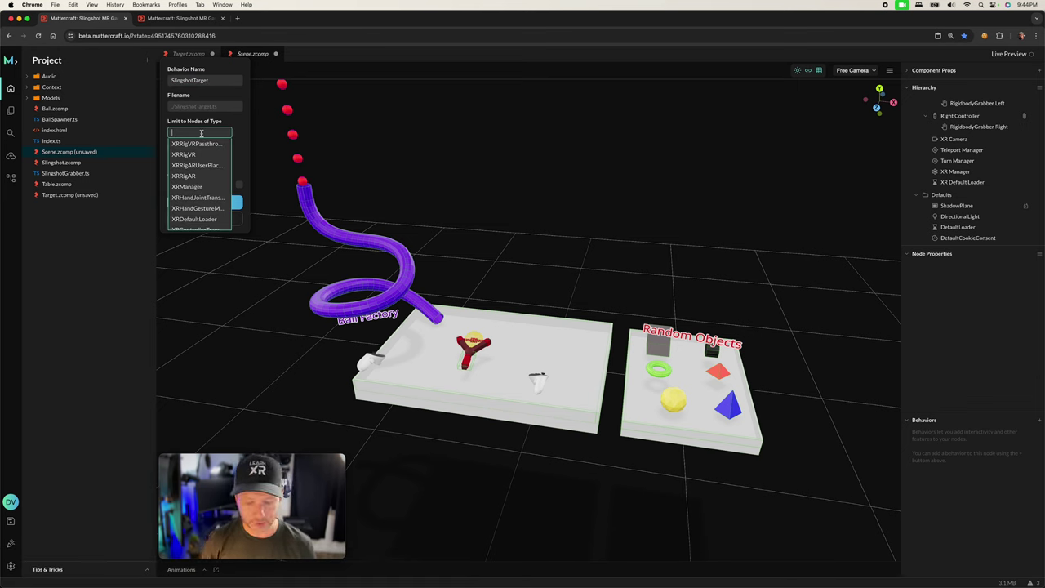
text(Target)
click(192, 175)
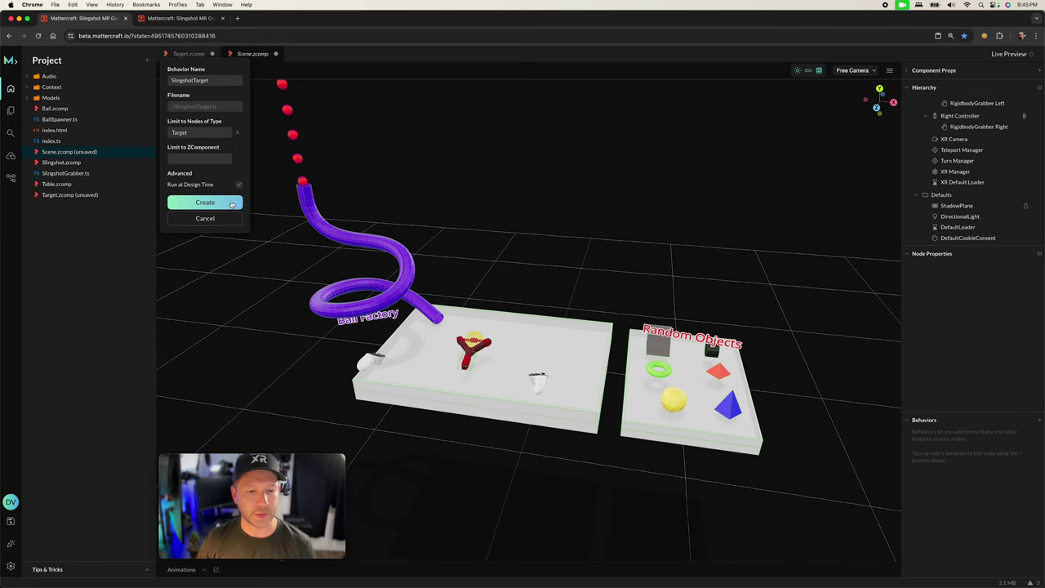
click(233, 203)
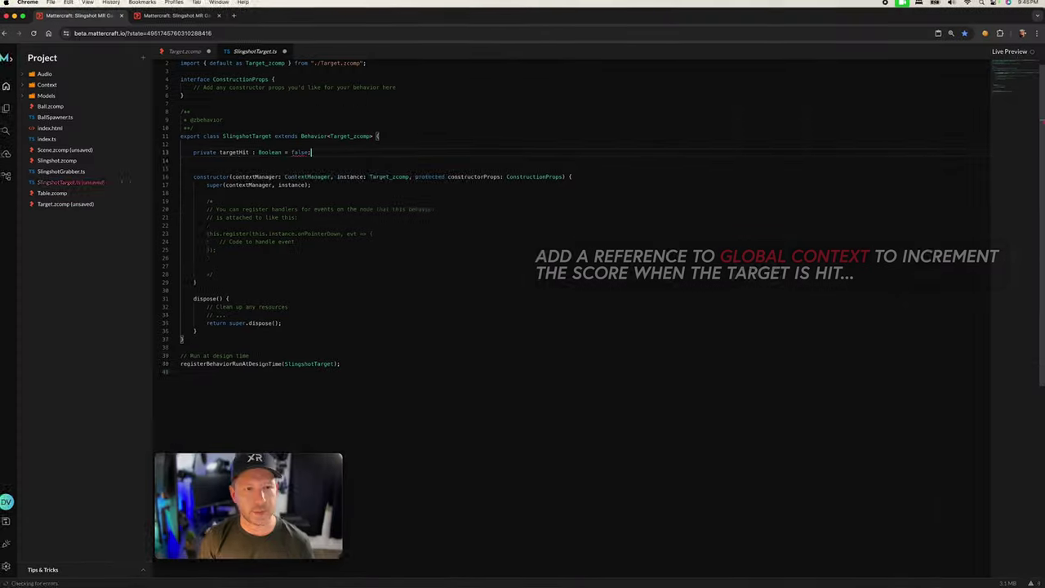
text(zcomponent :)
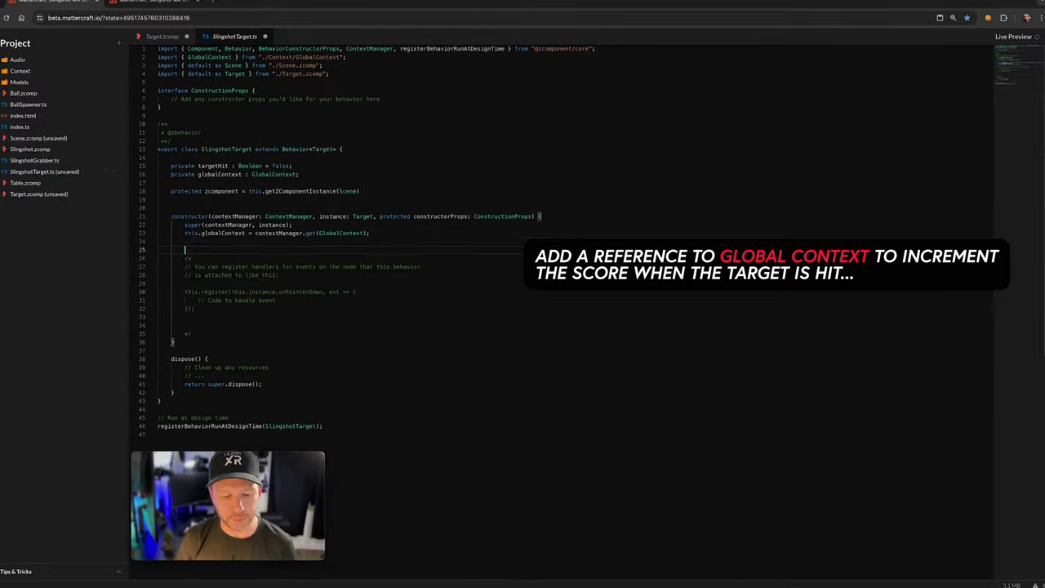
- Write registerCollisionEvent to score a hit once via updateScore and set score-based uiInfo messages
text(score) => {)
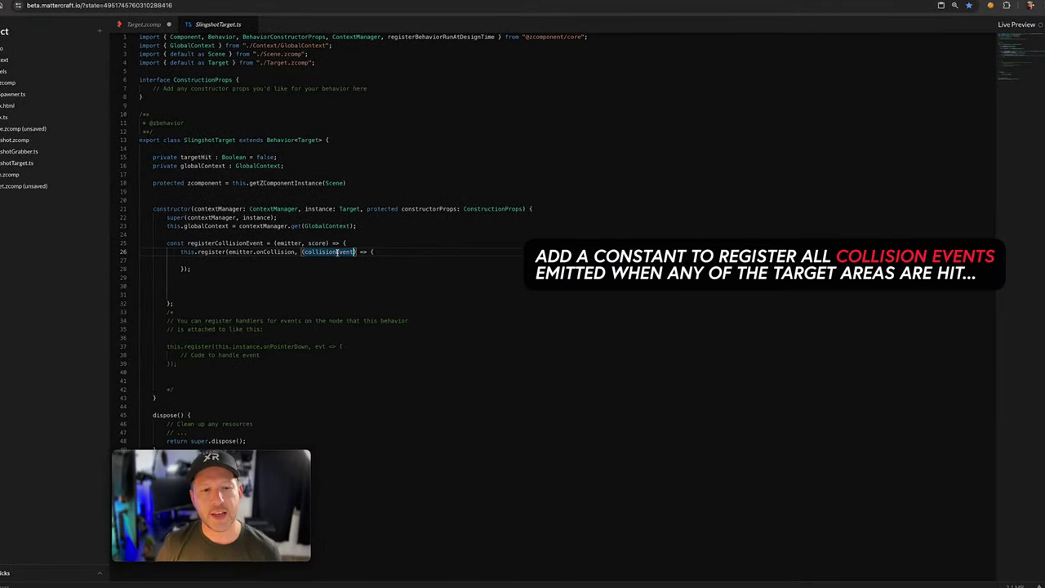
text(!this.targetHit) { this.targetHit = true; this.globalContext.updateScore(score); }  // this.zcomponent.nodes.Audio.behaviors.AudioManager.playScoreSound())
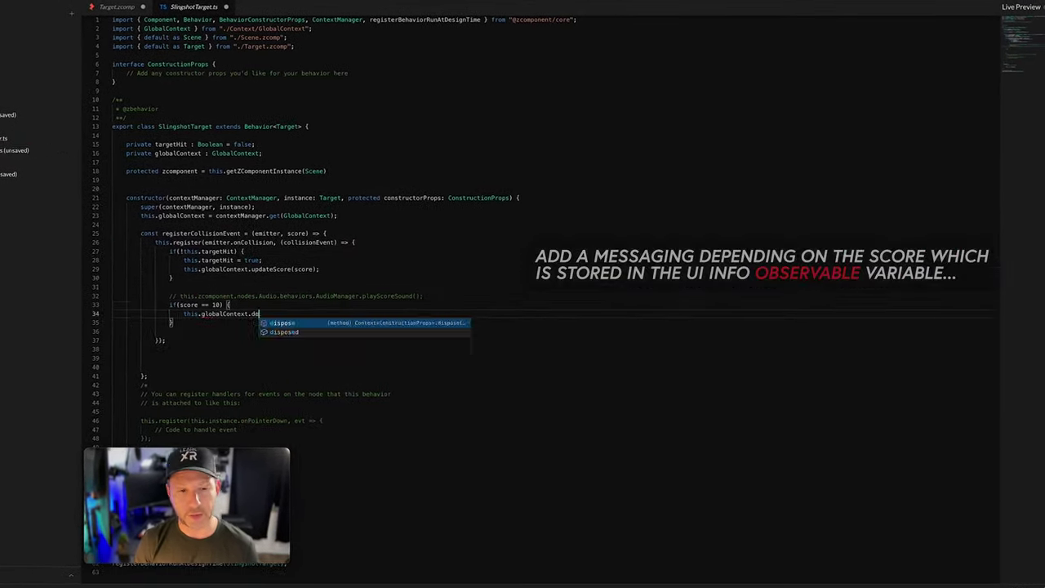
text(} else if(score <= 2) { this.globalContext.uiInfo.value = "Great job, you hit the center";)
- Register collision events for the emitter rings (10, RedEmitter 5, etc.) and start a public resetTarget() method
key(ctrl+shift+Left)
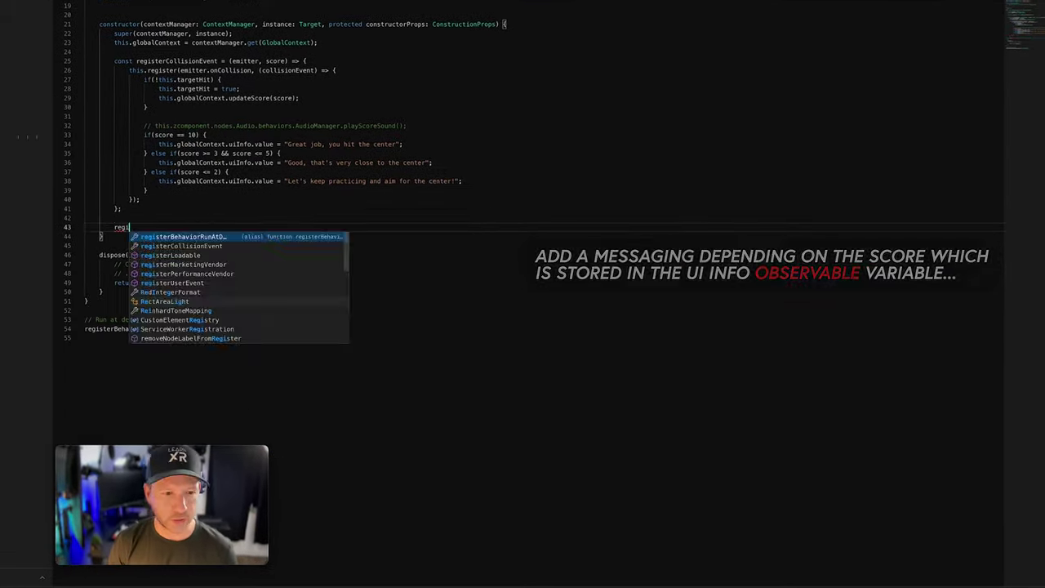
text(, 10); registerCollisionEvent(this.instance.nodes.RedEmitter, 5); registerCollisionEvent(this.instance.nodes.BlueEmitter, 3); registerCollisionEvent(this.instance.nodes.BlueEmitter, 2); registerCollisionEvent(this.instance.nodes.WhiteEmitter, 1);)
key(ctrl+shift+k)
key(ctrl+shift+k)
text(public resetTarget() {)
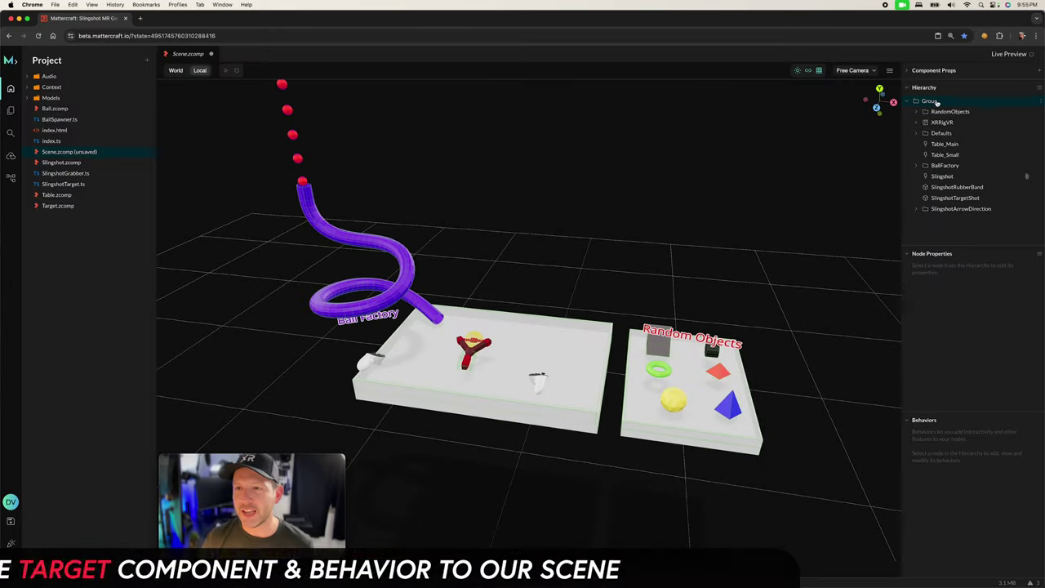
right_click(937, 102)
mouse_move(971, 115)
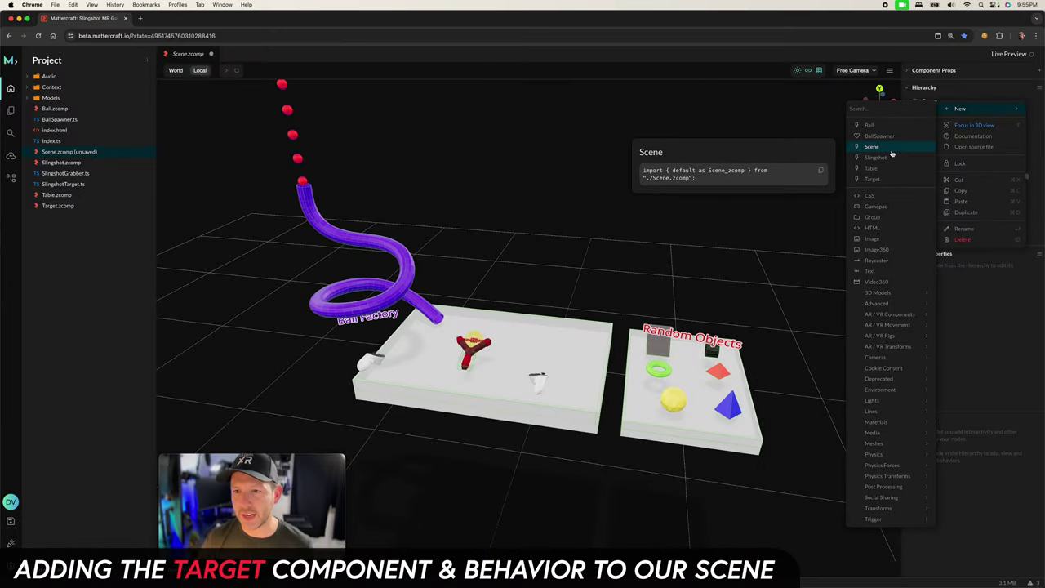
- Add a new Target node to the Group and rename it SlingshotTarget
click(872, 179)
double_click(941, 220)
click(934, 219)
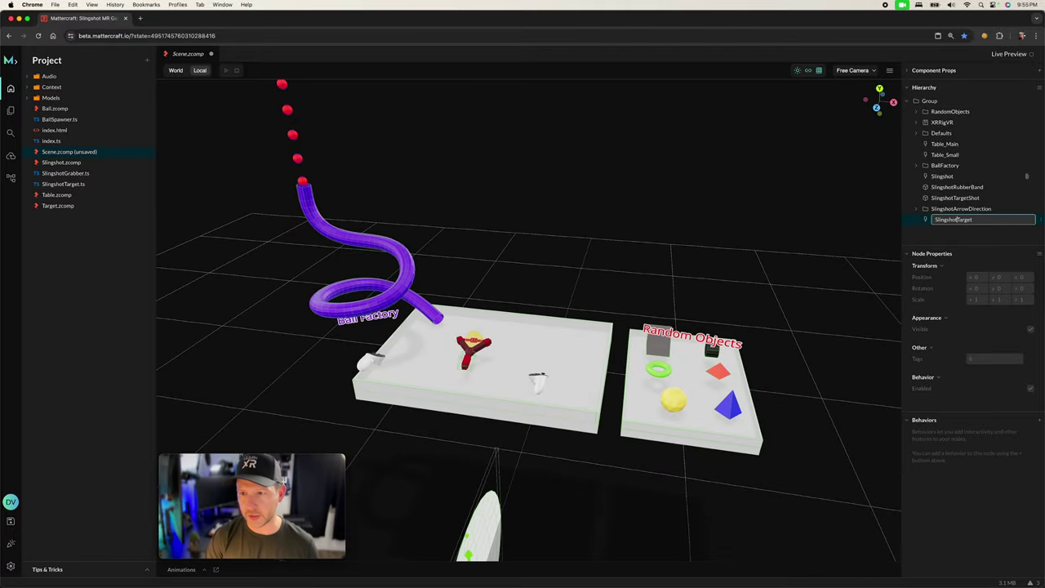
text(Slingshot)
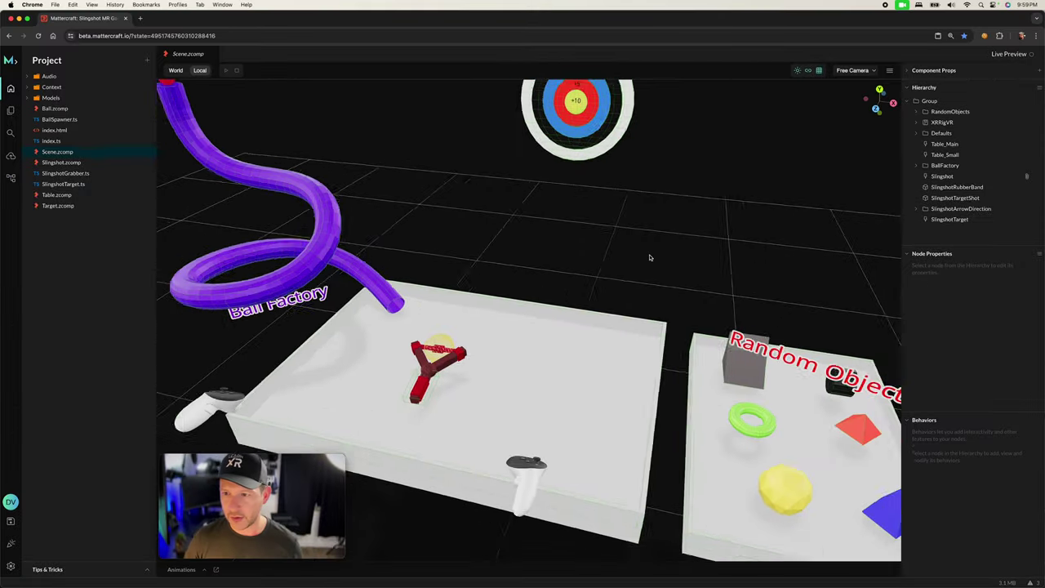
scroll(649, 256, down, 5)
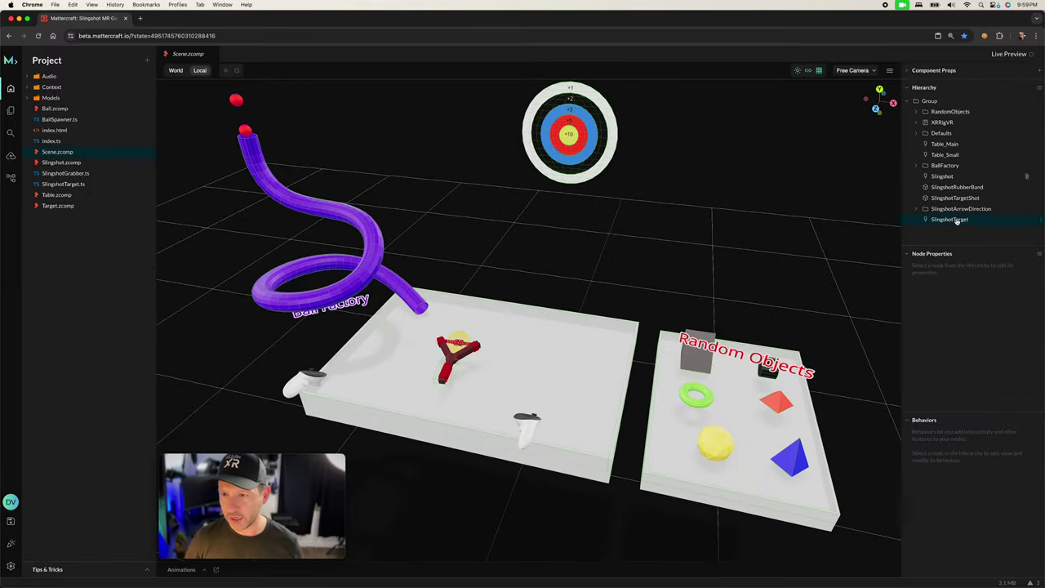
- Attach the SlingshotTarget behavior to the SlingshotTarget node
click(950, 219)
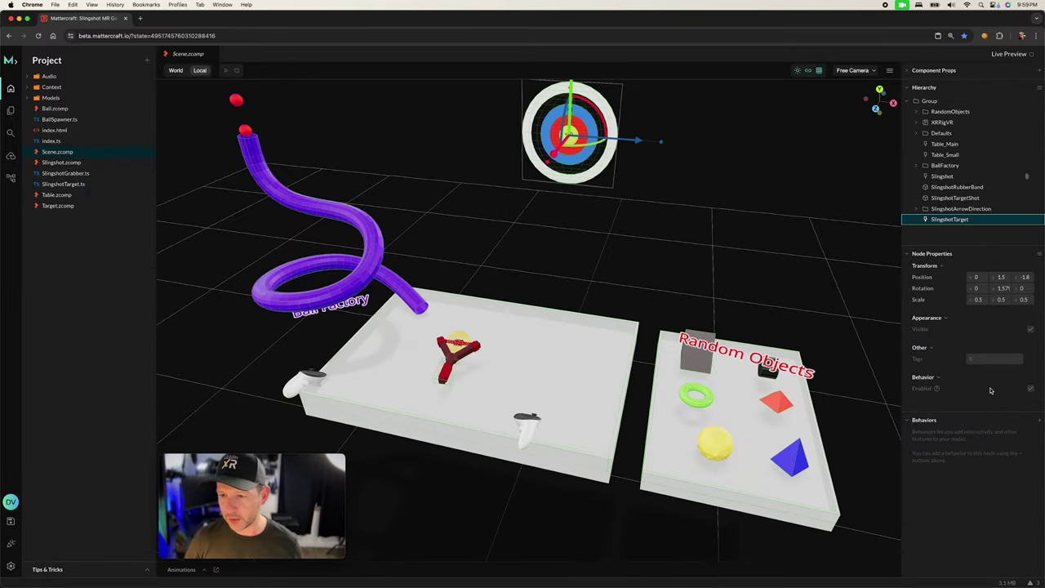
click(1040, 421)
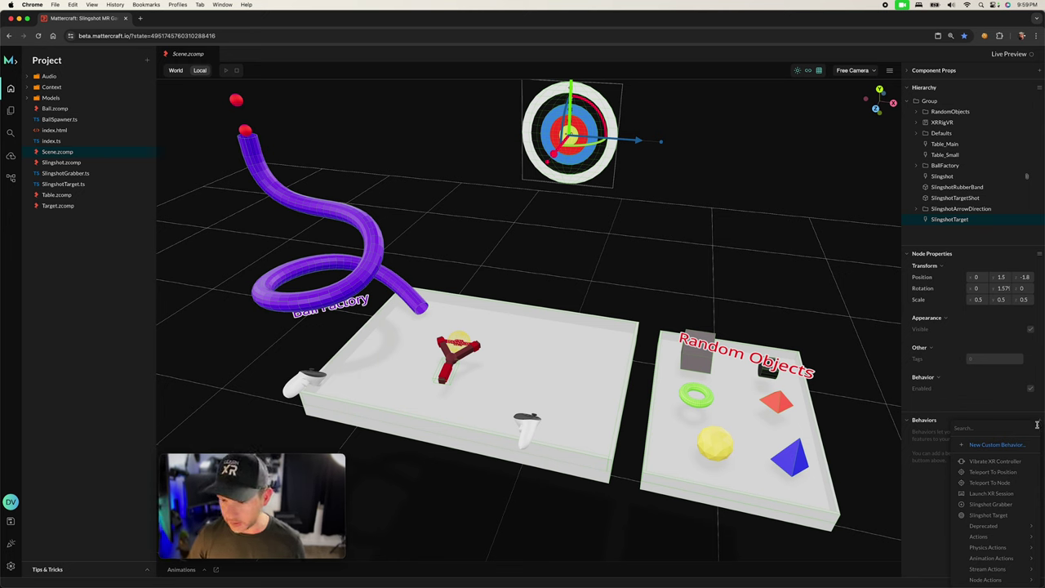
click(982, 516)
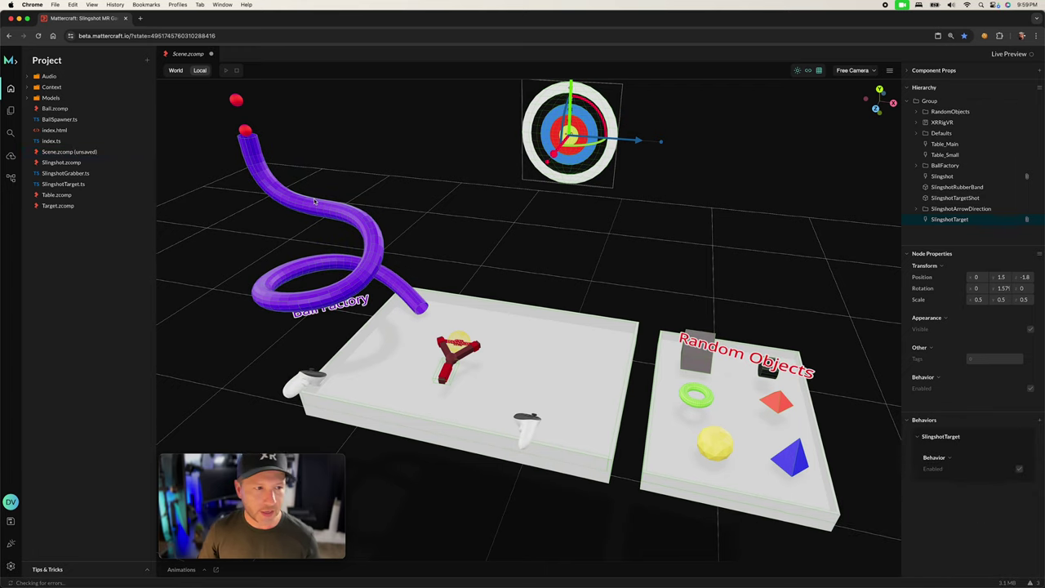
click(65, 174)
- In the release handler, call the slingshotTarget node's SlingshotTarget behavior resetTarget()
scroll(471, 245, down, 10)
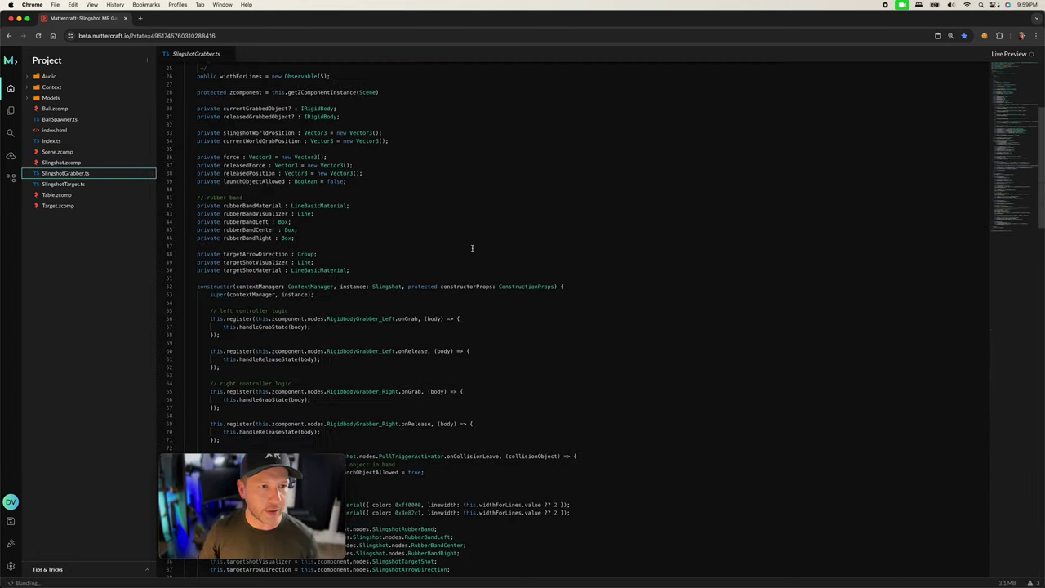
scroll(472, 249, down, 10)
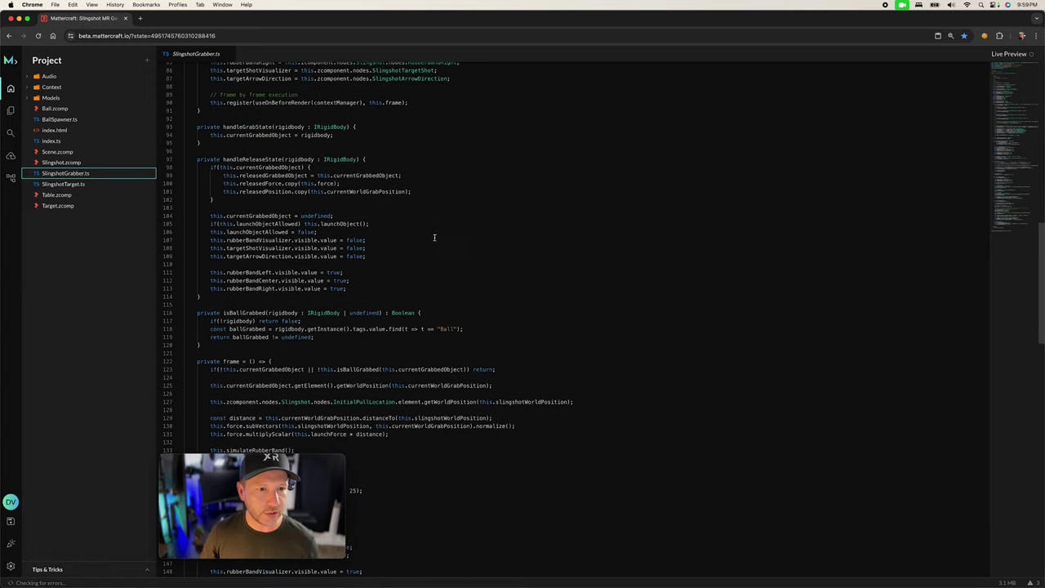
click(370, 291)
key(Return)
key(Return)
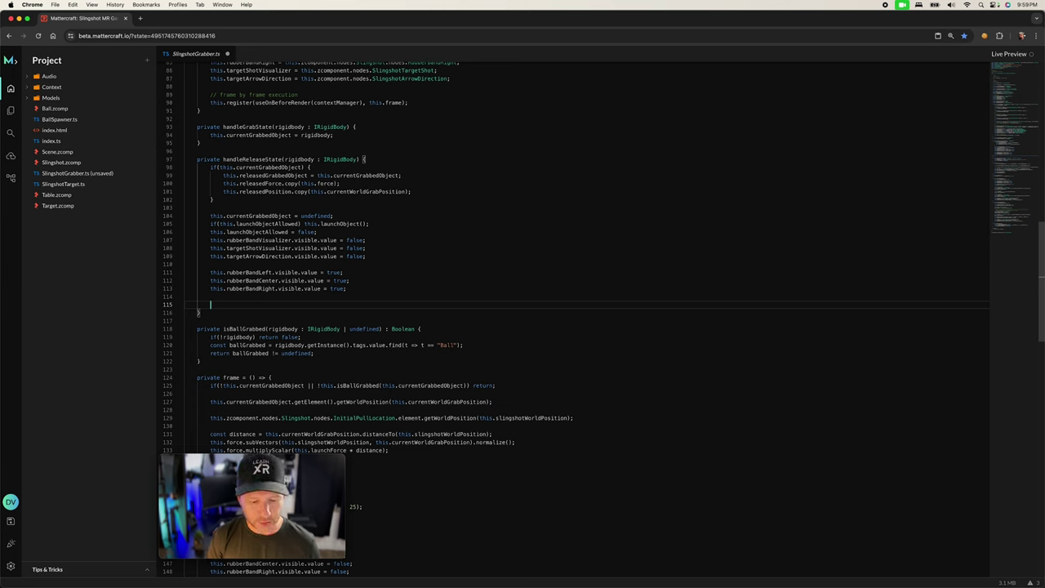
text(z)
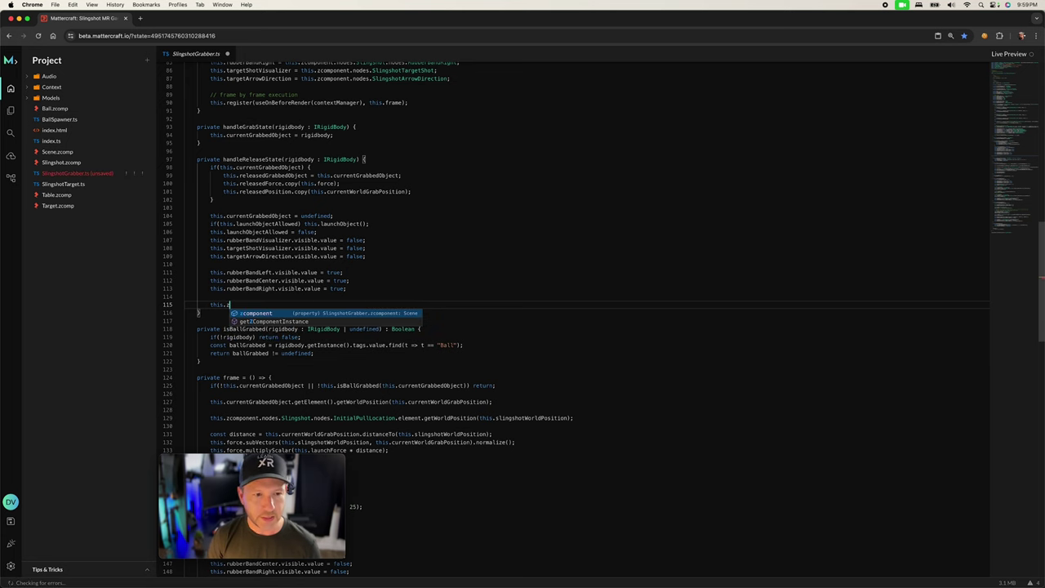
text(component.)
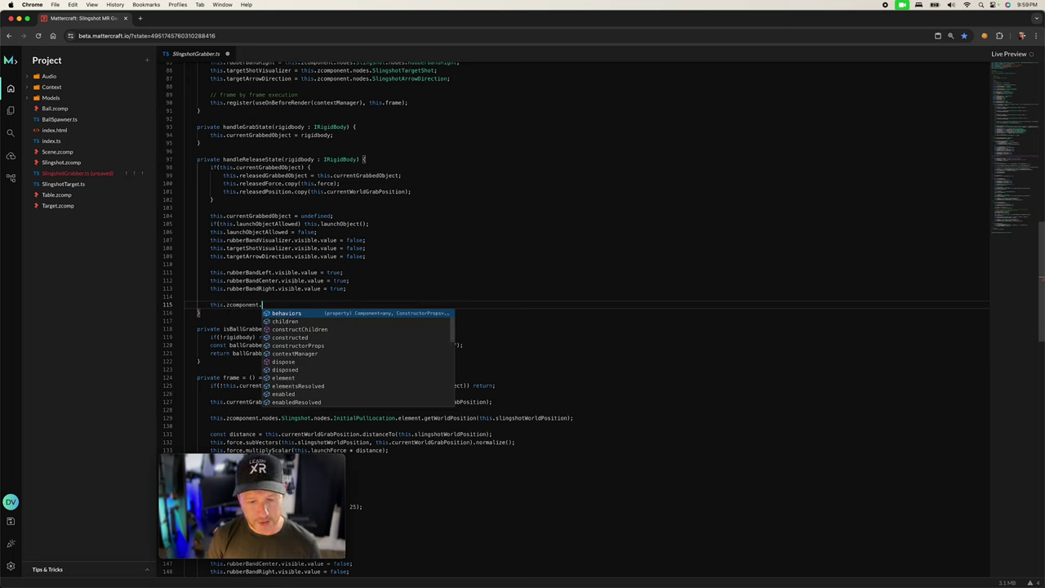
text(nodes.sling)
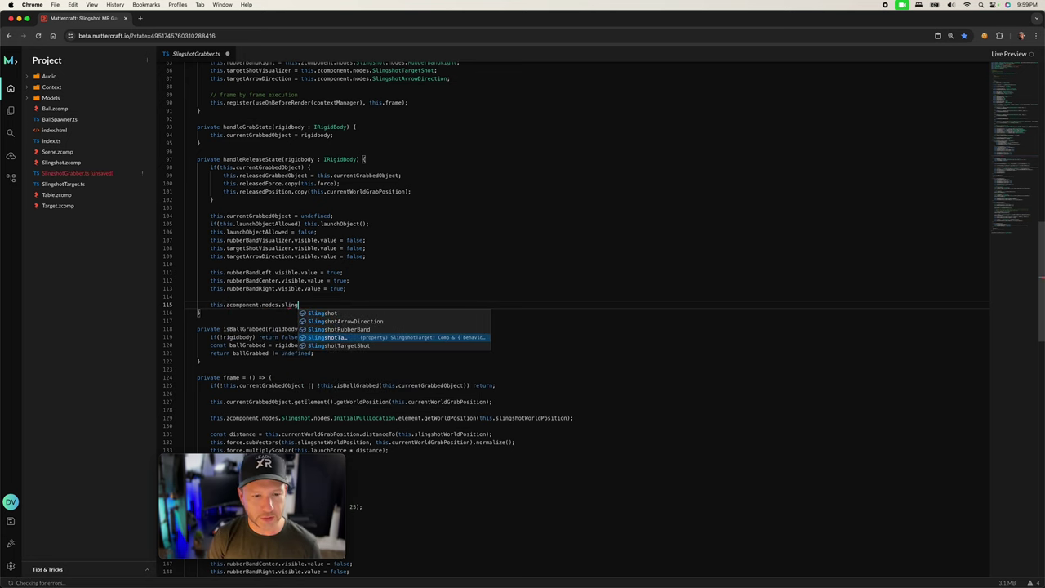
text(shotTarget.behaviors.)
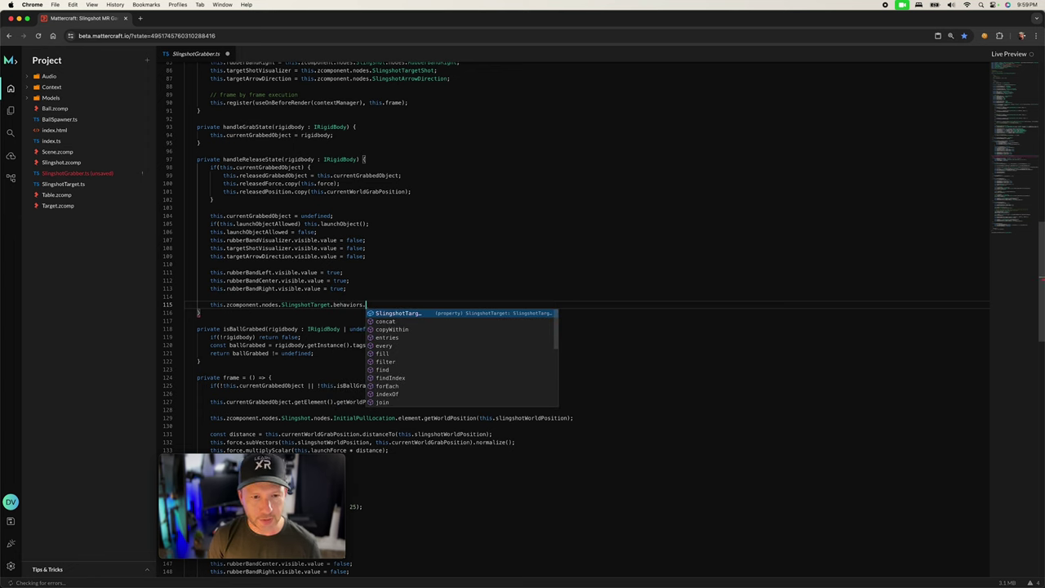
key(Tab)
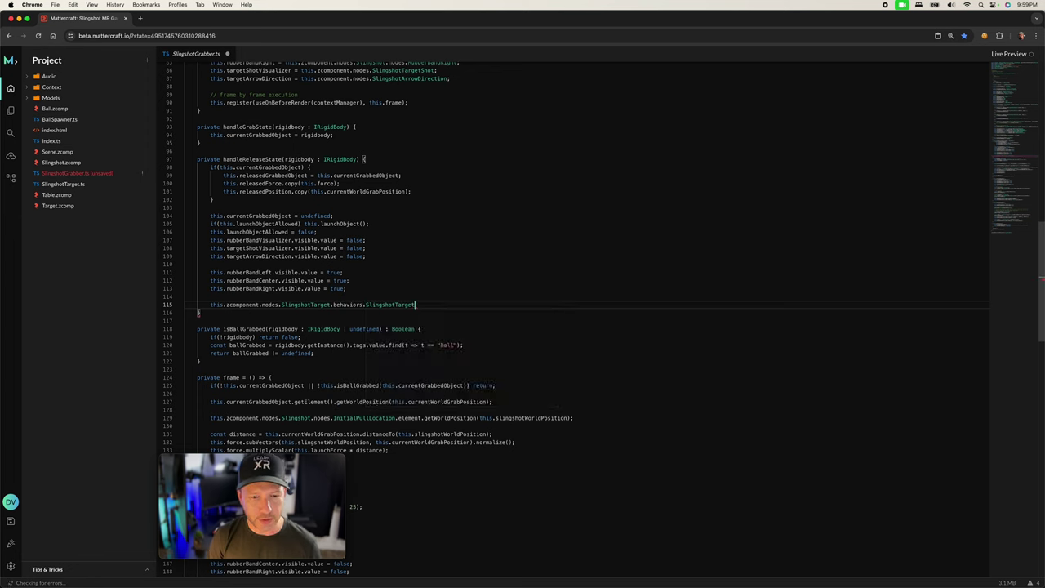
text(.)
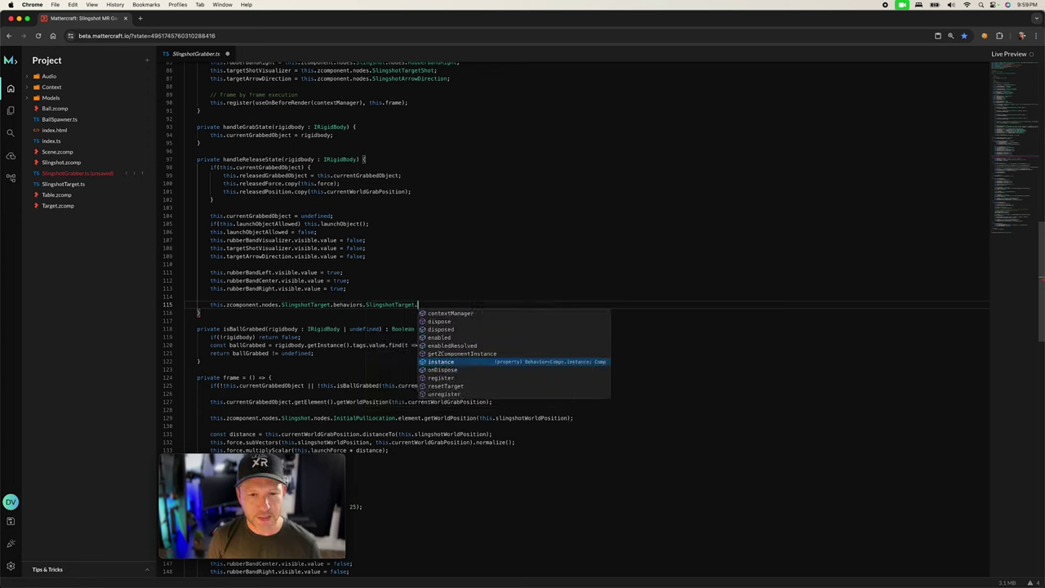
text(r)
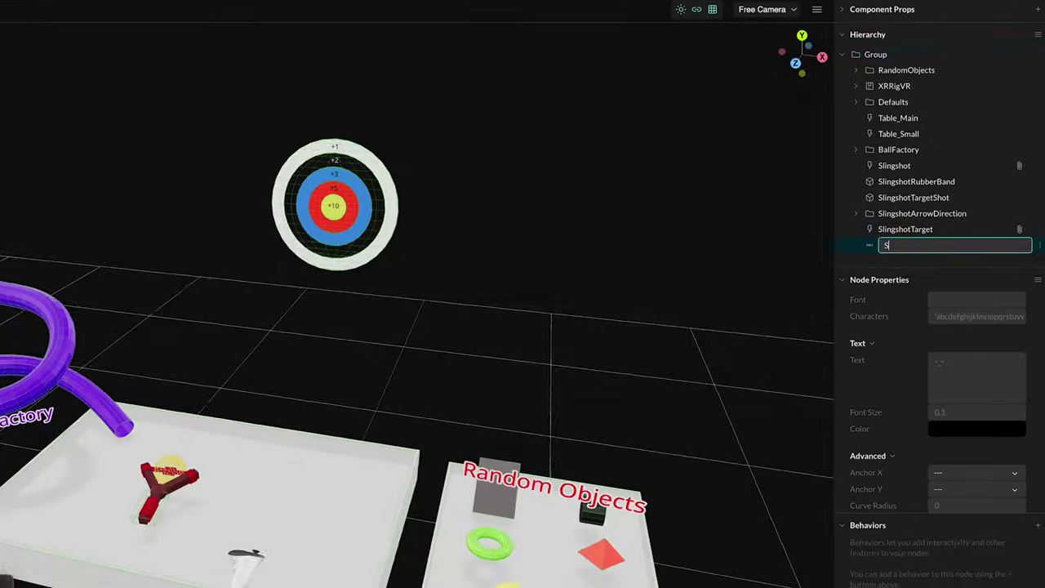
- Name the new score text node ScoreInfo
text(coreInfo)
key(Return)
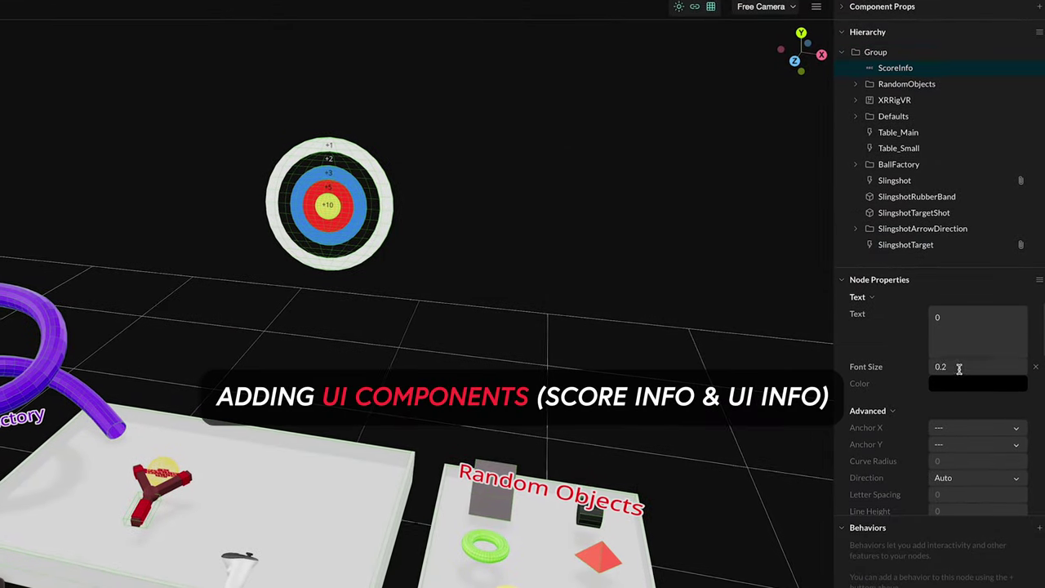
scroll(949, 413, down, 5)
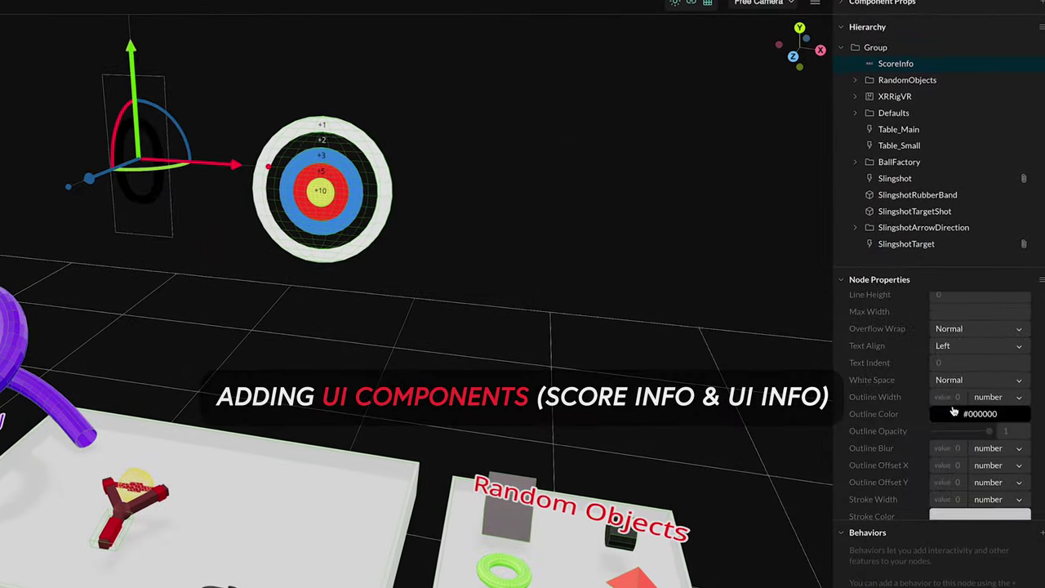